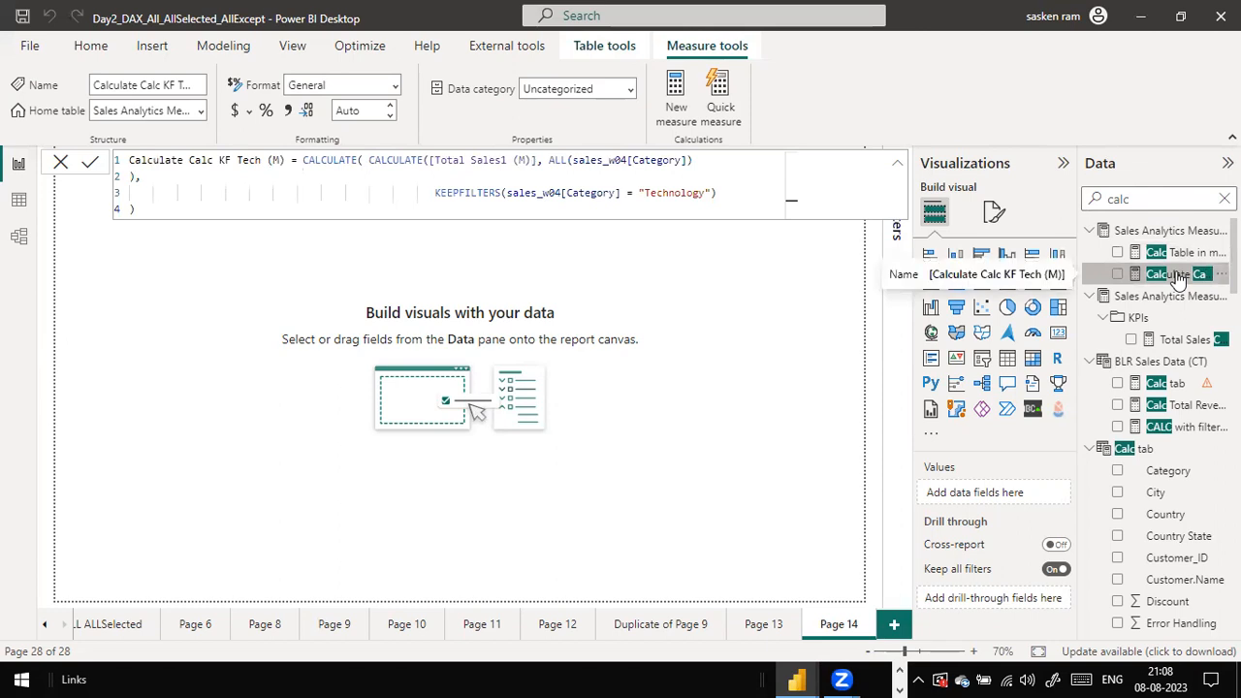
# Switch to the table data view, search the data fields for "calc" and display the Calc tab table.
pyautogui.click(498, 327)
pyautogui.click(19, 198)
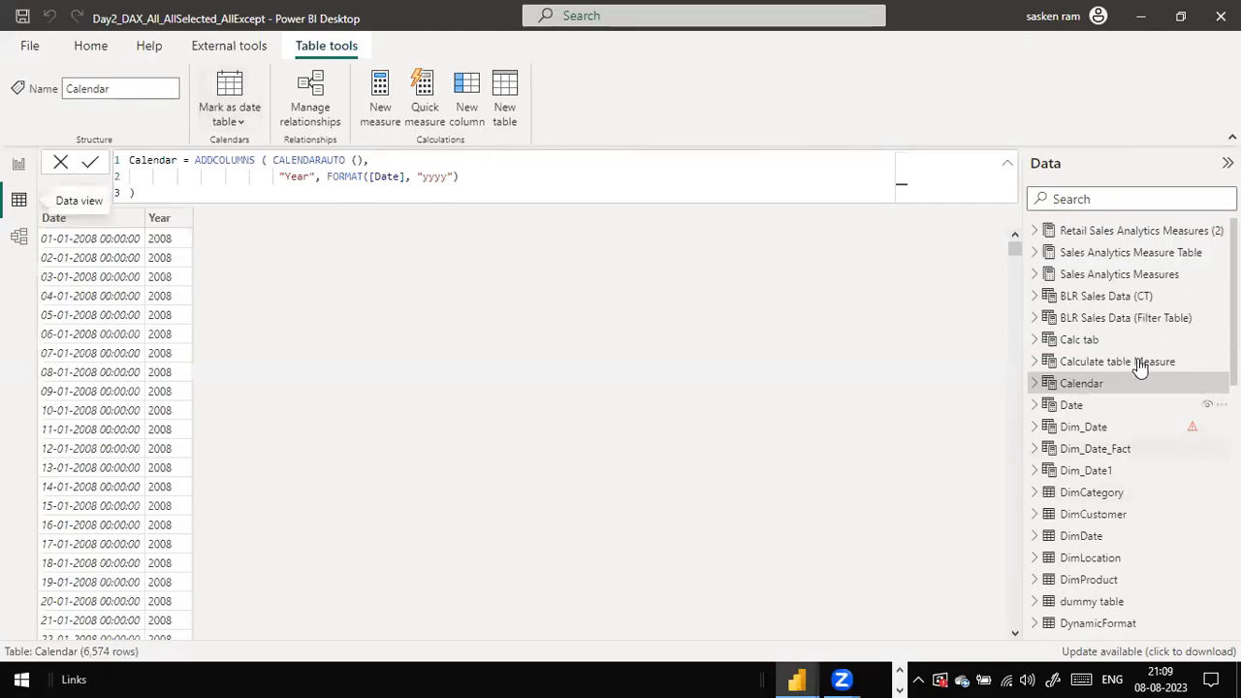
pyautogui.click(1124, 199)
pyautogui.write('ca')
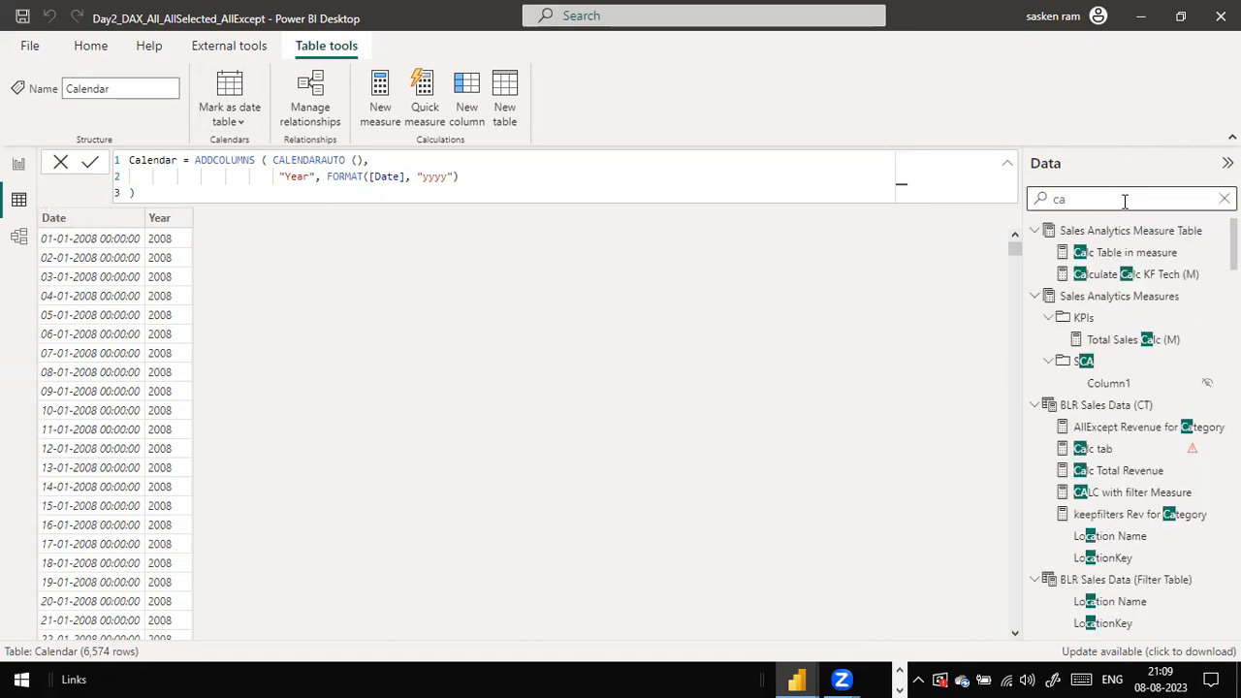
pyautogui.write('l')
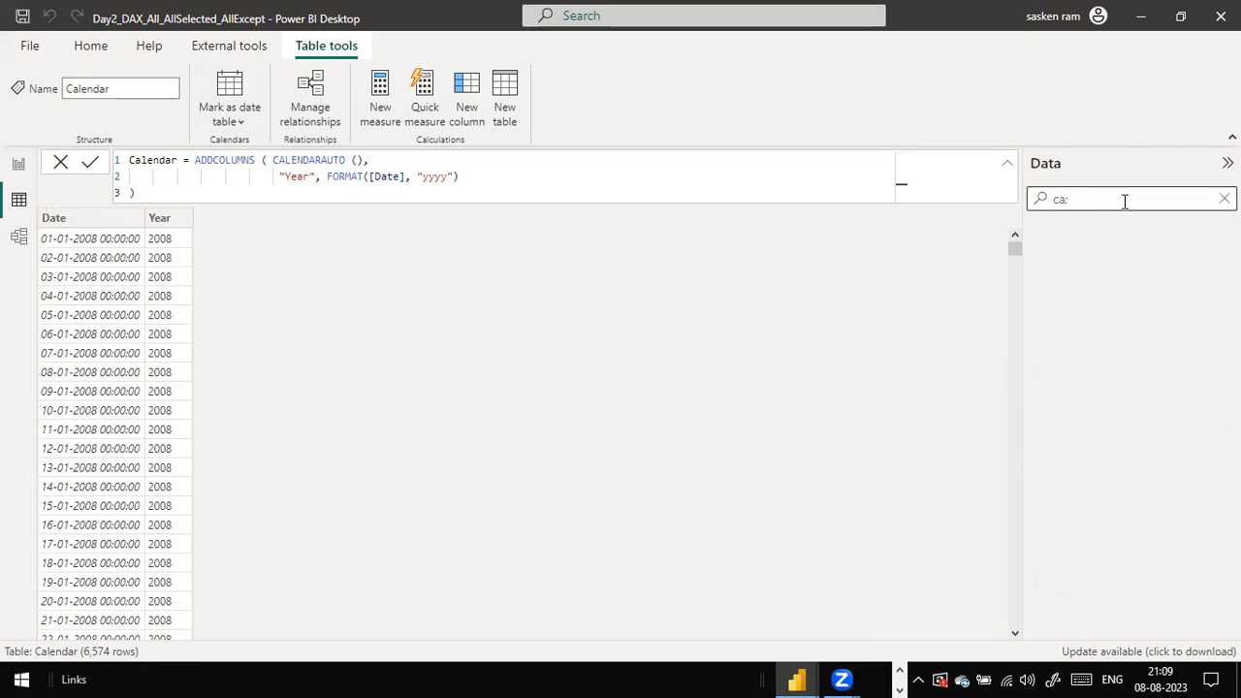
pyautogui.press('BackSpace')
pyautogui.press('BackSpace')
pyautogui.write('lc')
pyautogui.press('BackSpace')
pyautogui.press('BackSpace')
pyautogui.write('a')
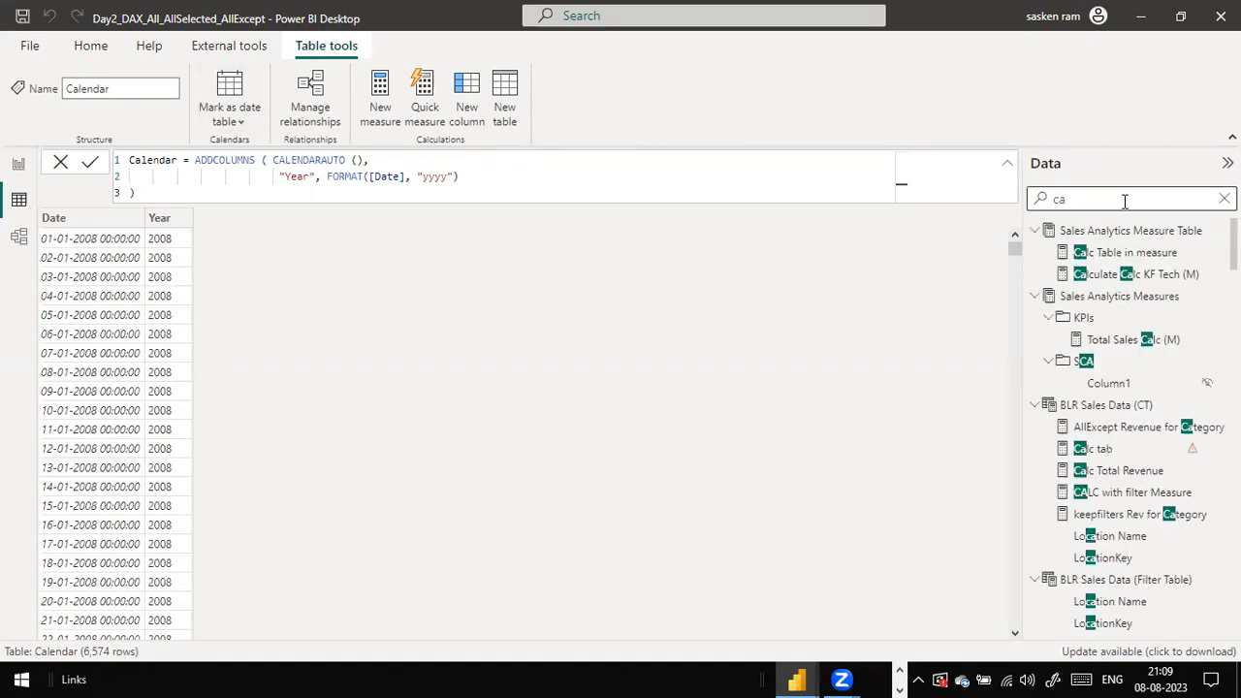
pyautogui.write('lc')
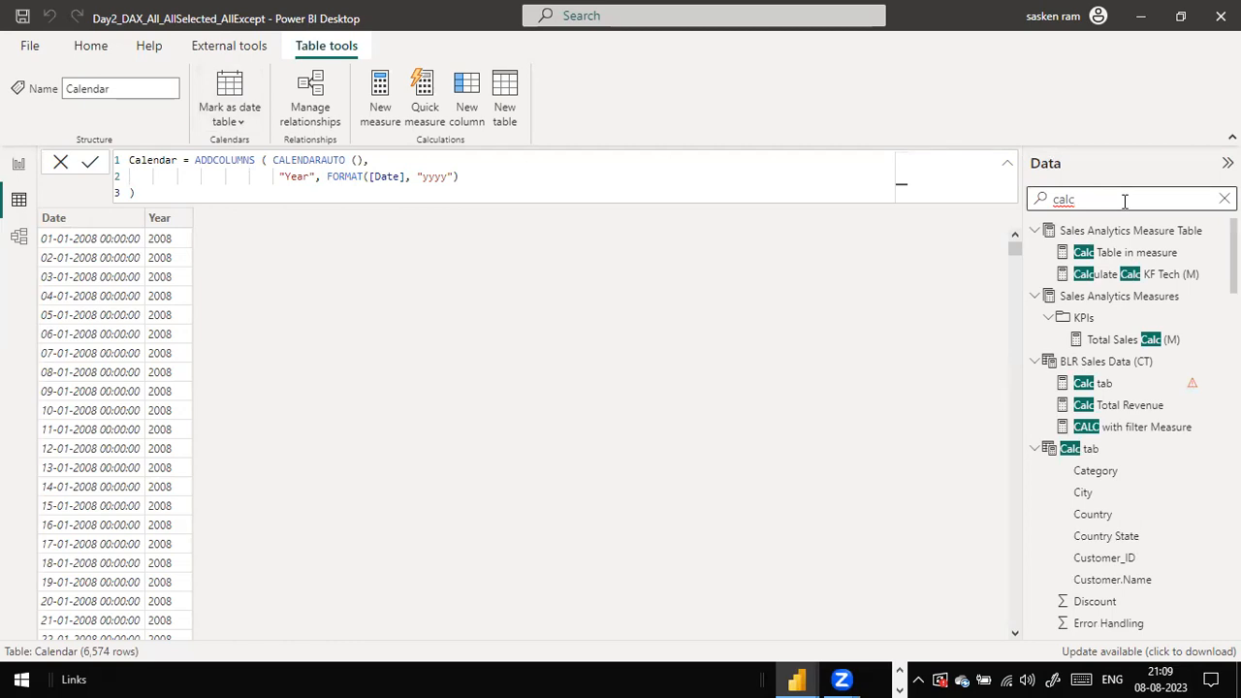
pyautogui.click(1074, 458)
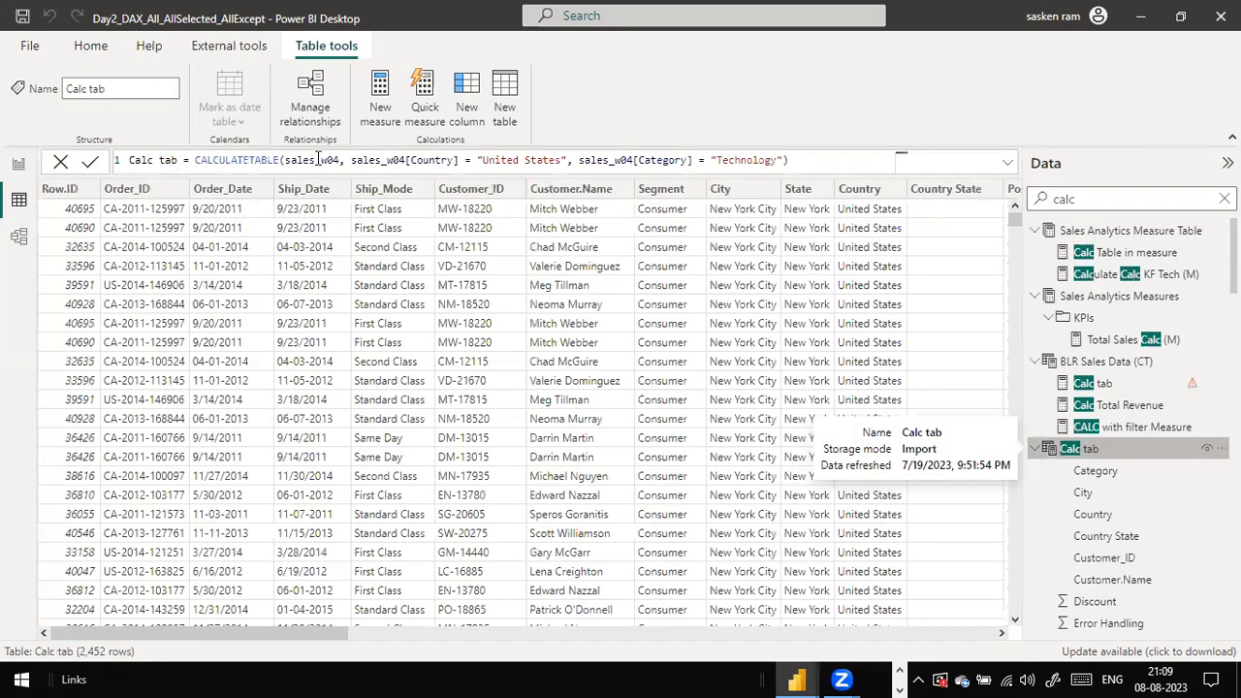
# Examine the Calc tab formula, covering CALCULATETABLE, the sales_w04 table argument, and the Country and Category filters.
pyautogui.click(282, 160)
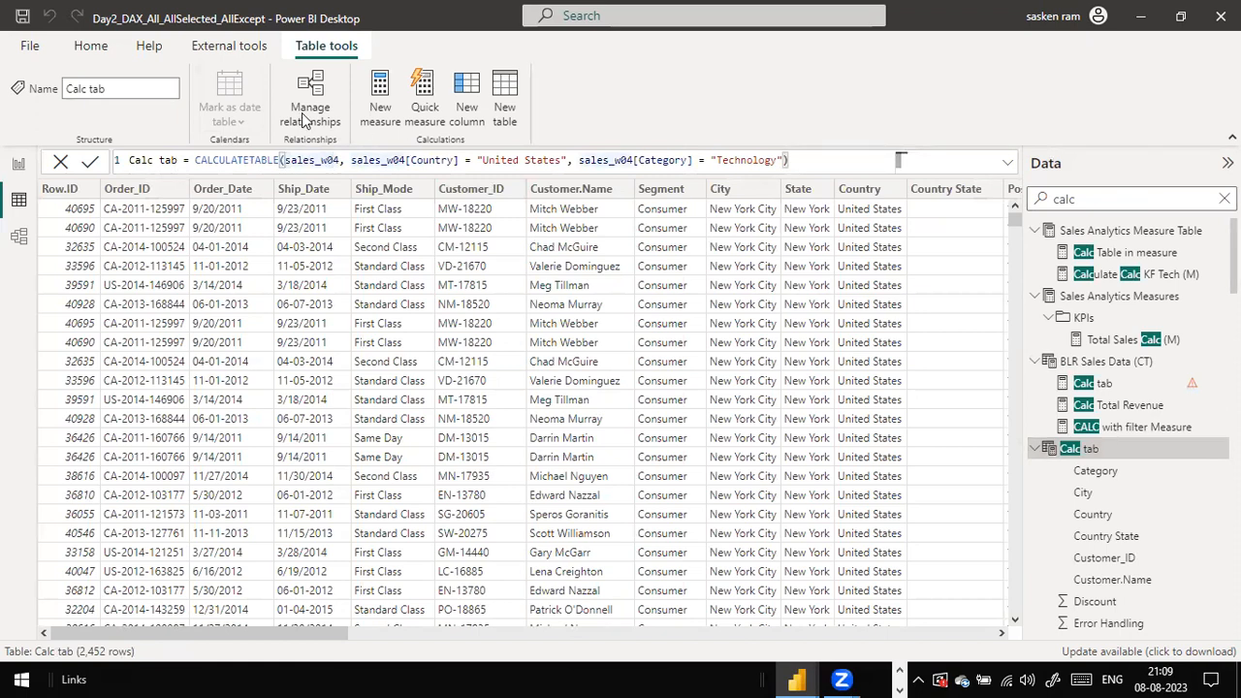
pyautogui.click(244, 161)
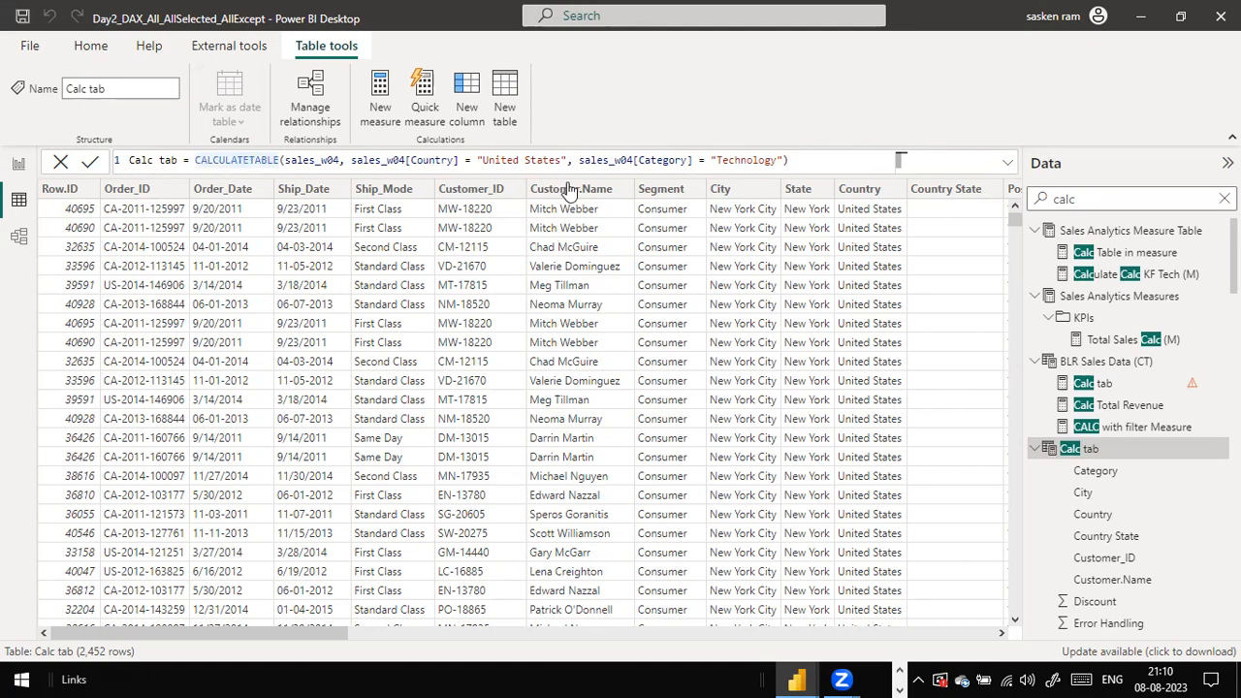
pyautogui.click(428, 164)
pyautogui.click(541, 161)
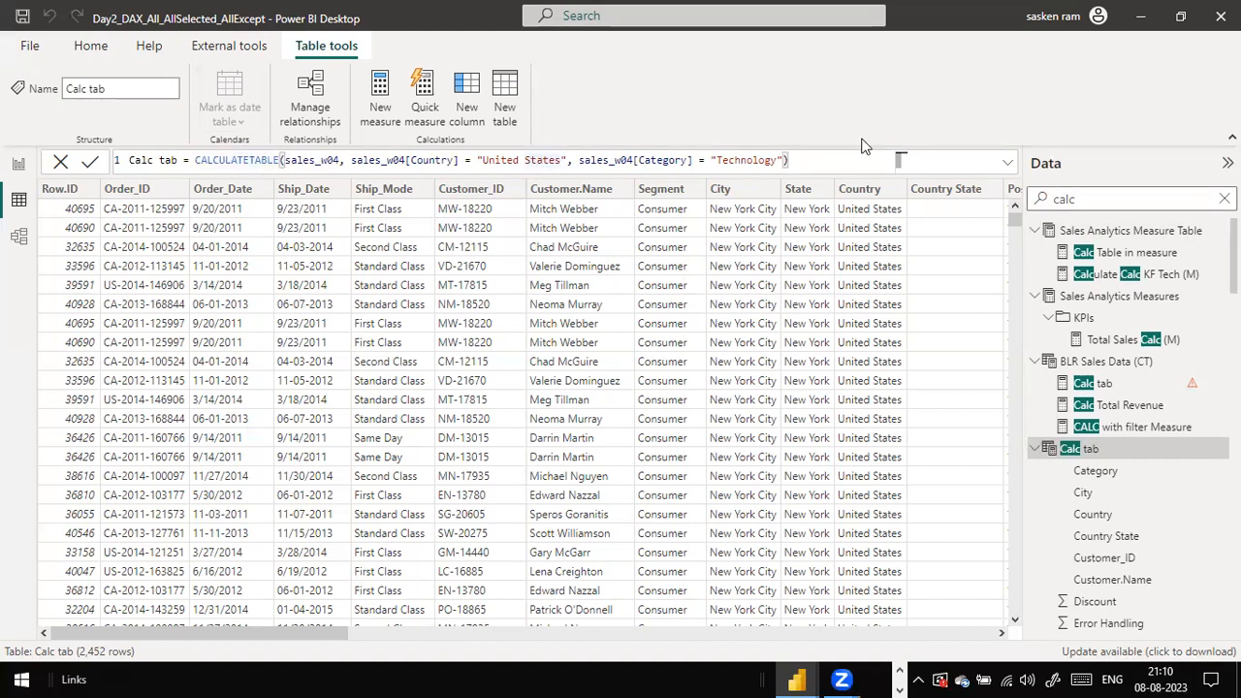
pyautogui.hotkey('ctrl', 'a')
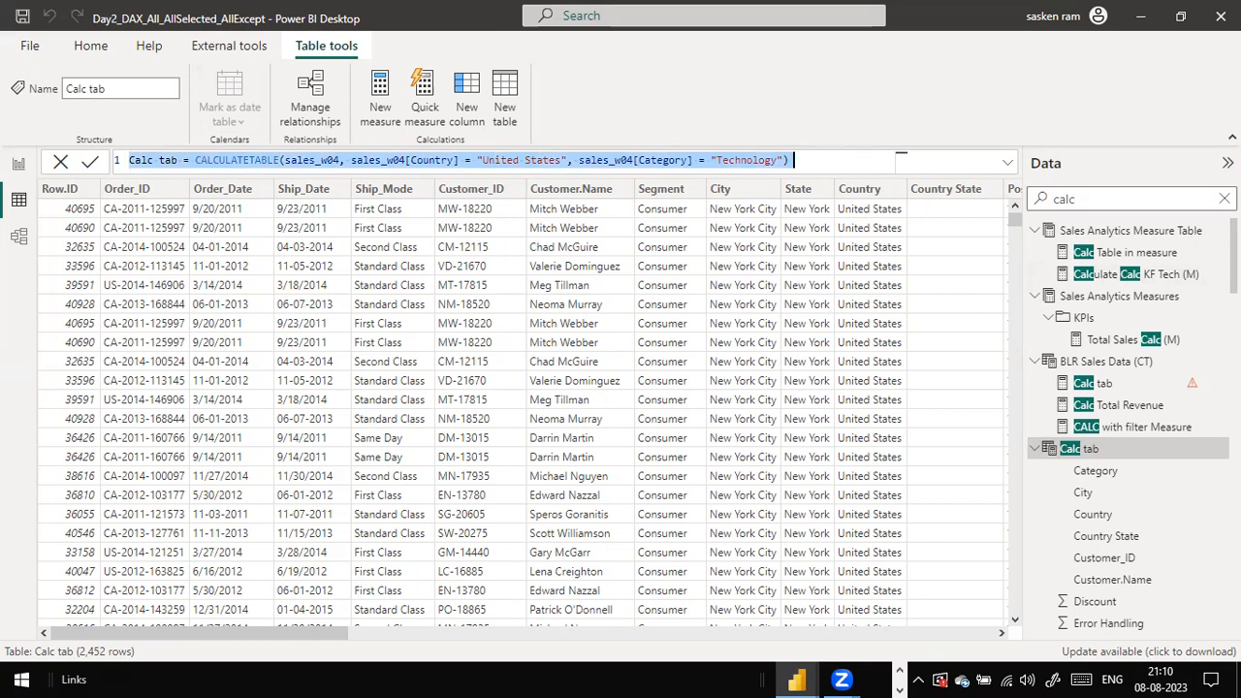
# Search the data fields for "filter" and display the Filtere table ex calculated table.
pyautogui.doubleClick(1163, 201)
pyautogui.press('BackSpace')
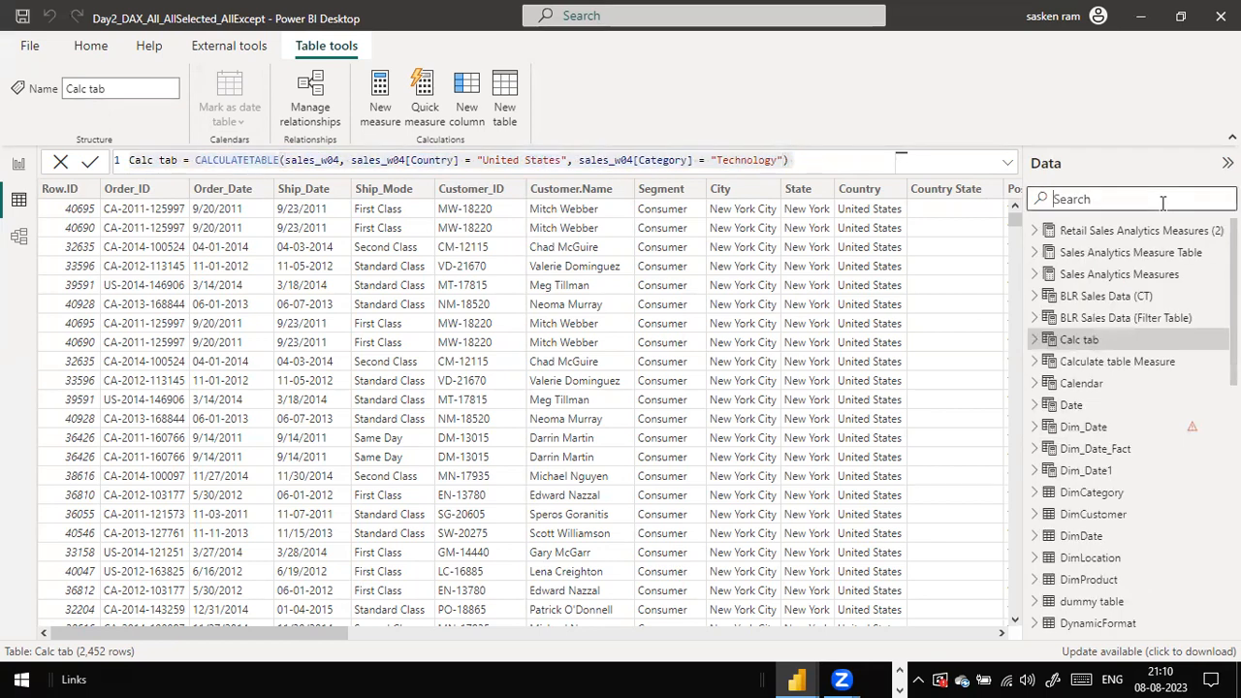
pyautogui.write('filter')
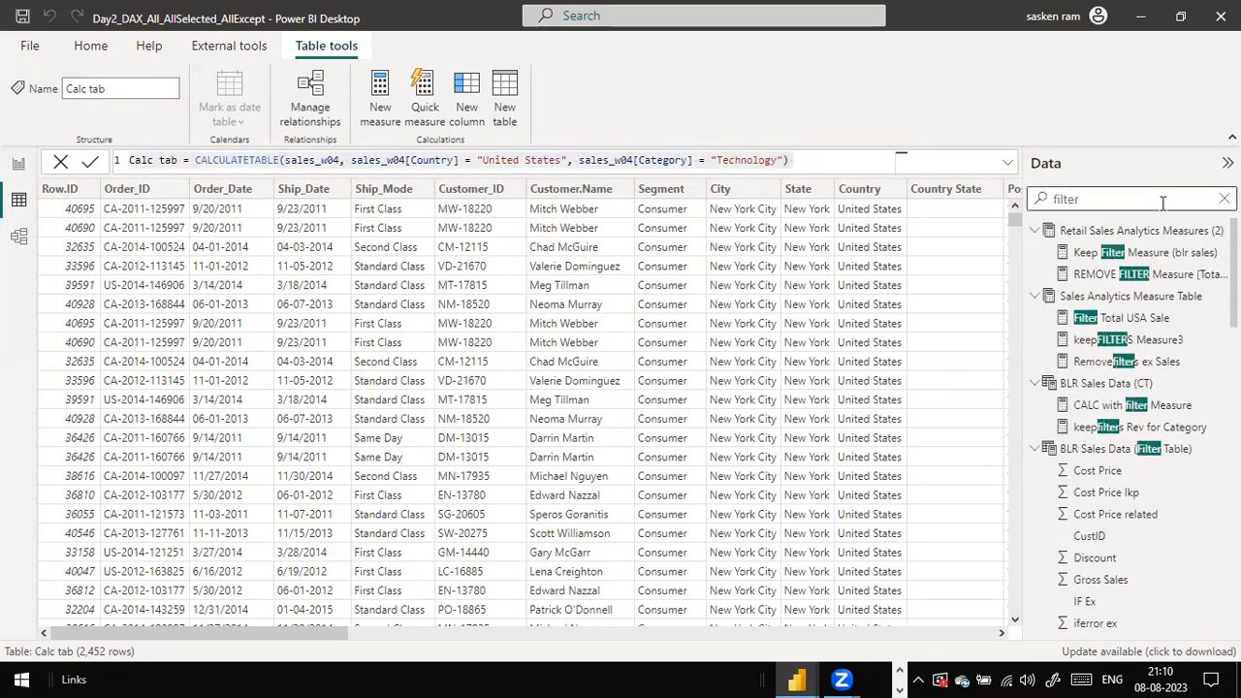
pyautogui.scroll(-10, 1167, 412)
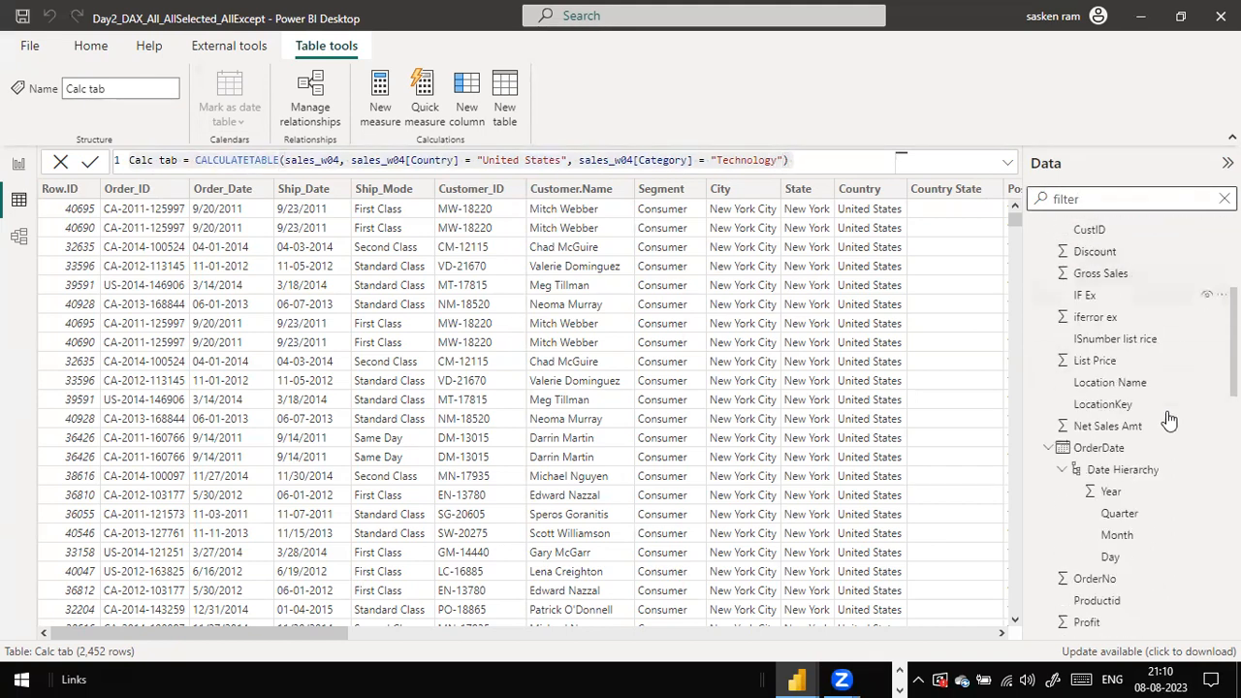
pyautogui.scroll(-5, 1167, 422)
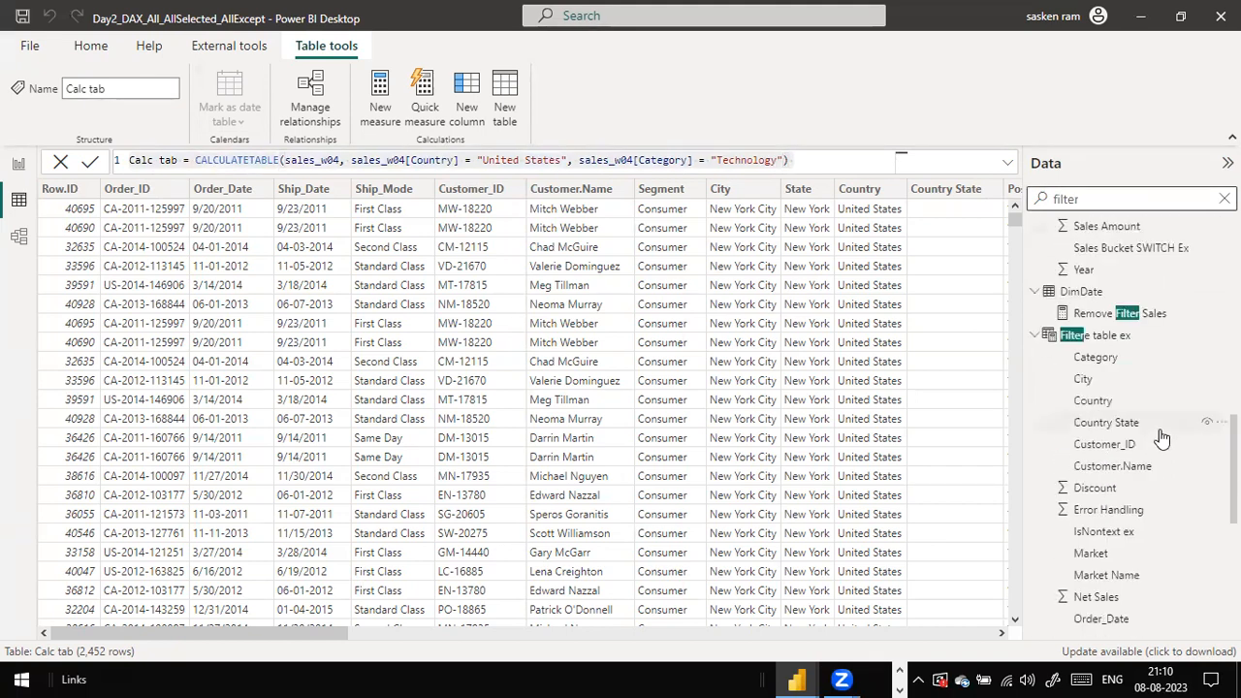
pyautogui.click(1101, 337)
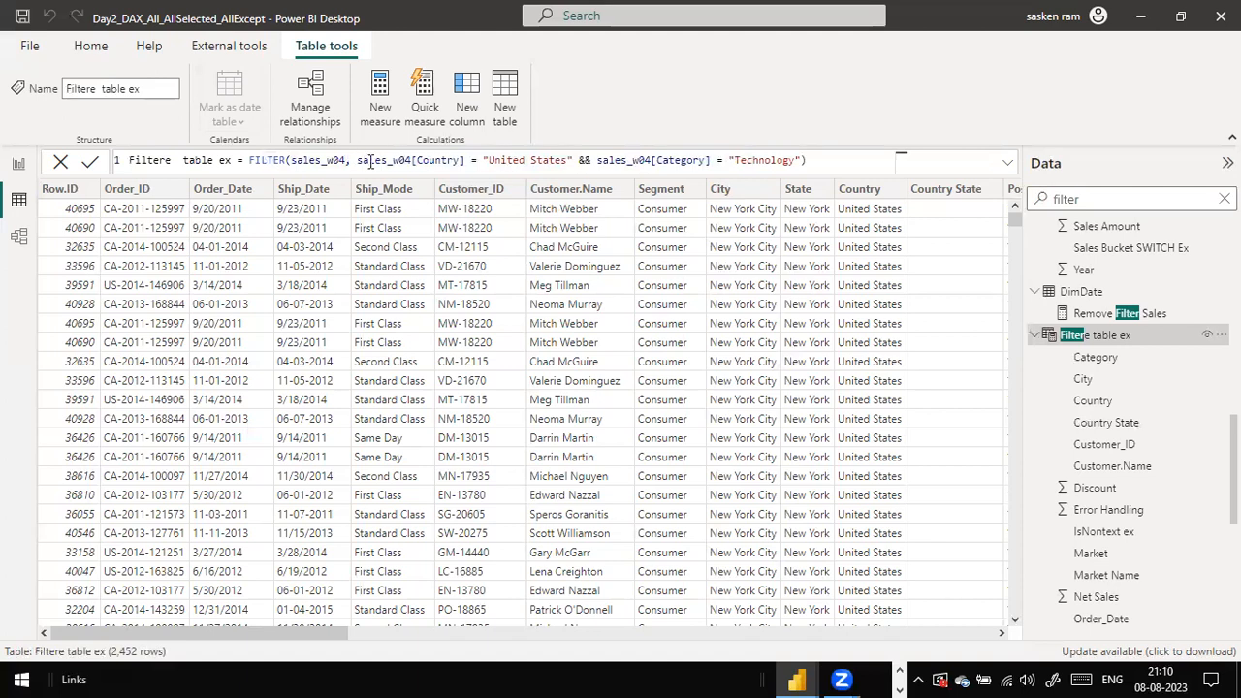
# Examine the FILTER formula's sales_w04 table argument and its Country and Category conditions joined by &&.
pyautogui.moveTo(358, 162); pyautogui.dragTo(820, 161)
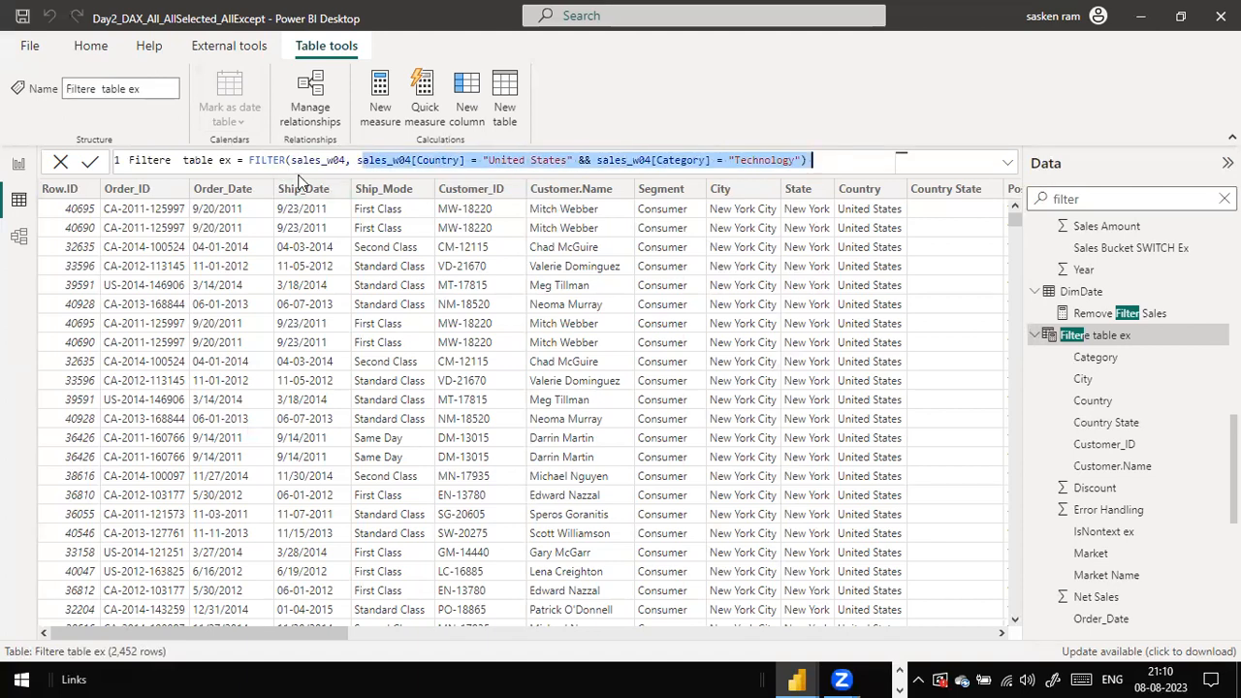
pyautogui.click(304, 160)
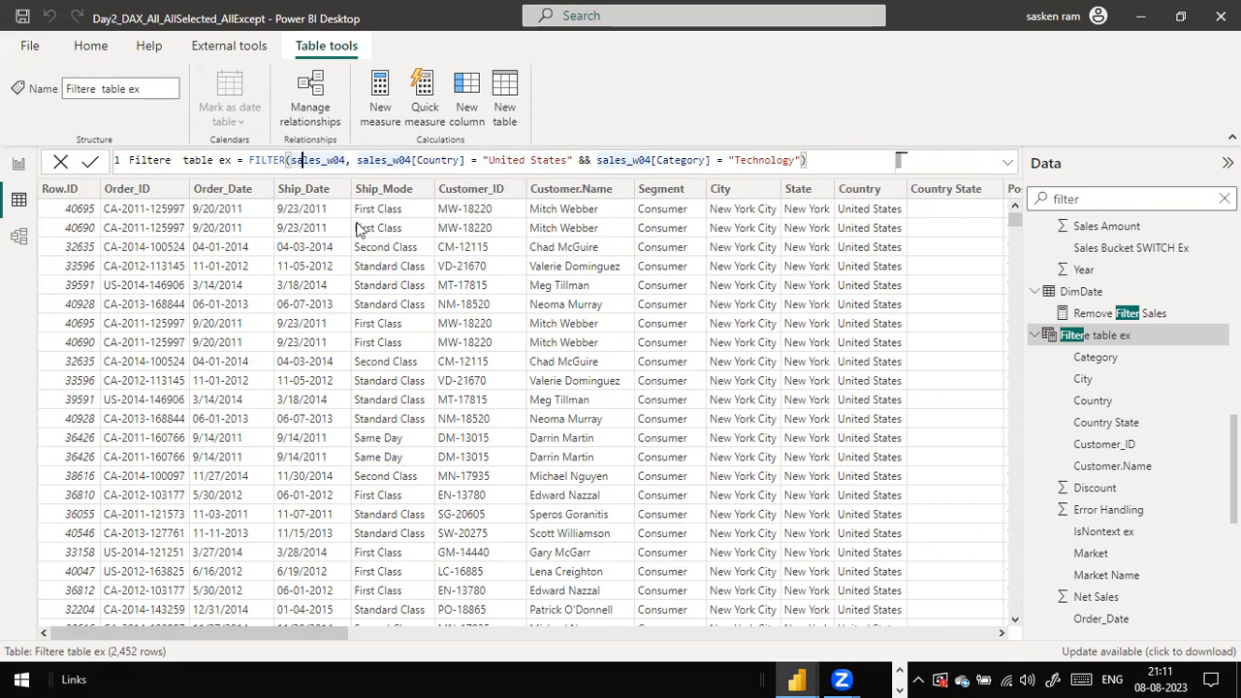
pyautogui.click(587, 160)
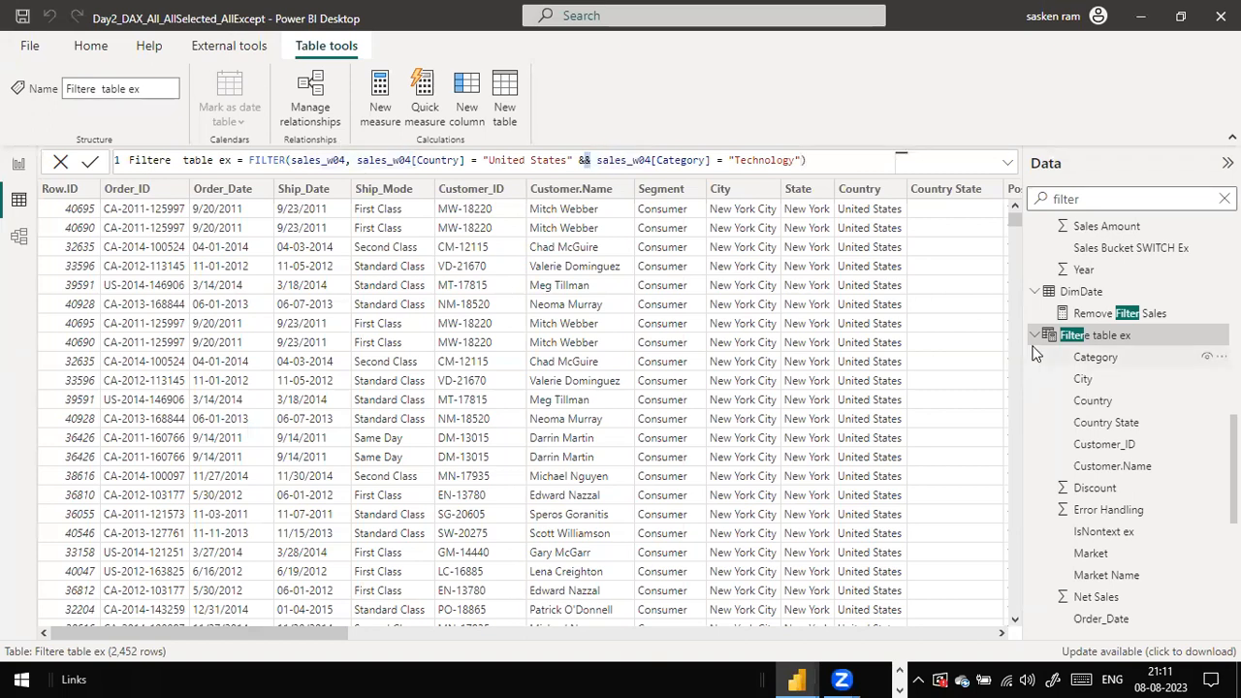
# Return to the report view and open the formula of the Calc Table in measure measure.
pyautogui.scroll(15, 1035, 354)
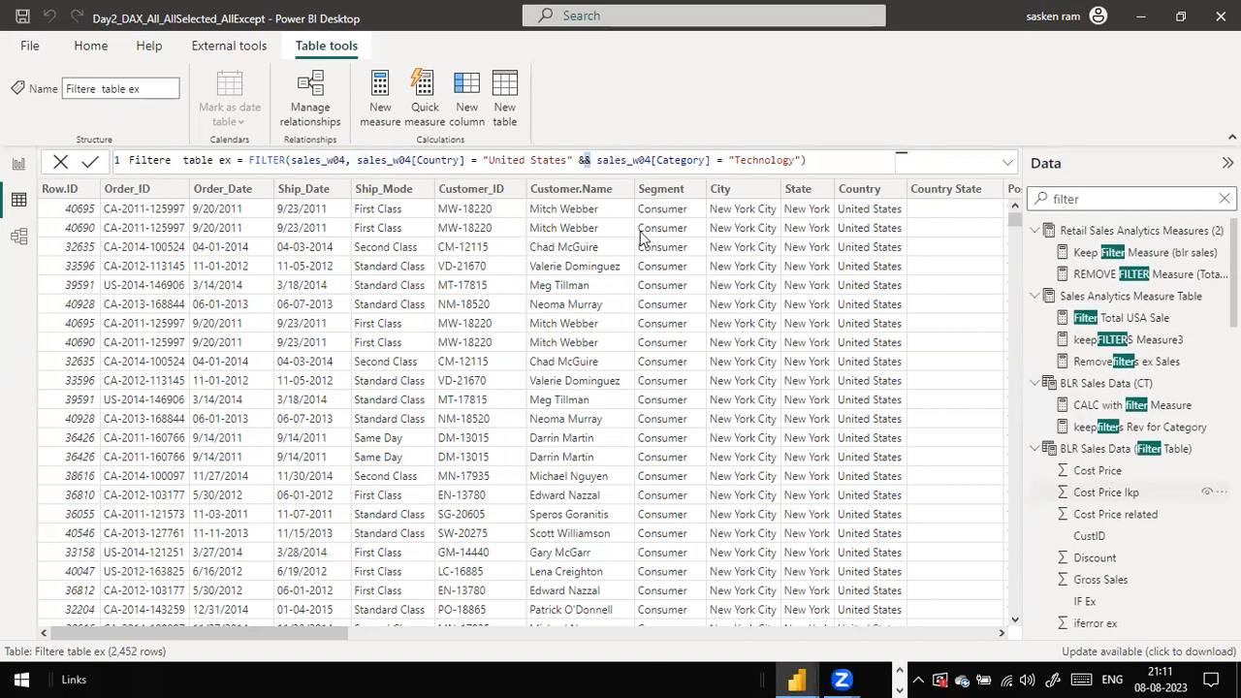
pyautogui.click(18, 163)
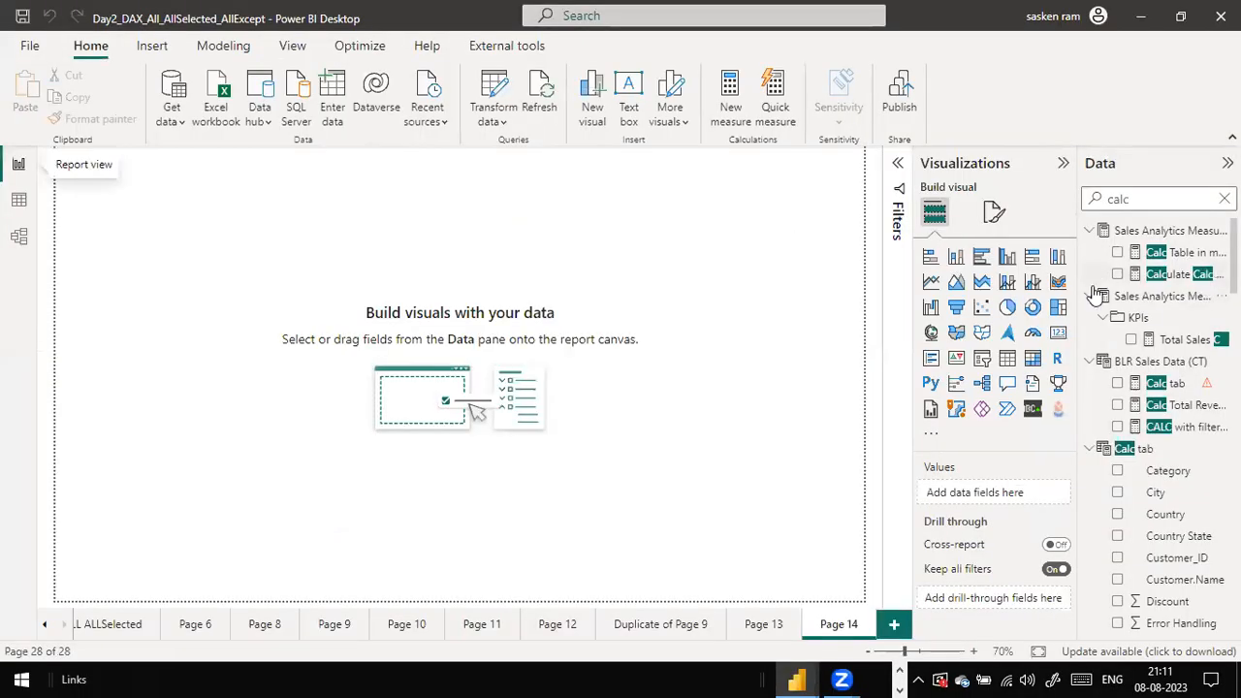
pyautogui.click(1175, 252)
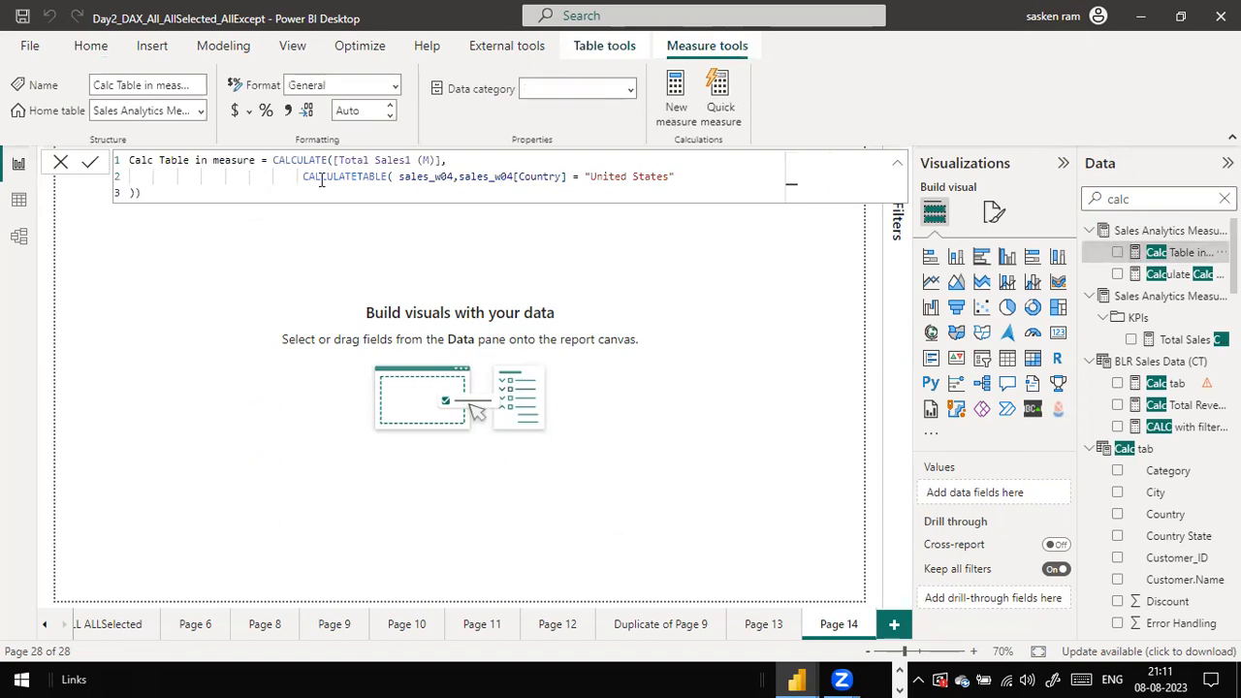
# Examine the measure's outer CALCULATE expression and the nested CALCULATETABLE with its sales_w04 and Country arguments.
pyautogui.moveTo(301, 176); pyautogui.dragTo(393, 176)
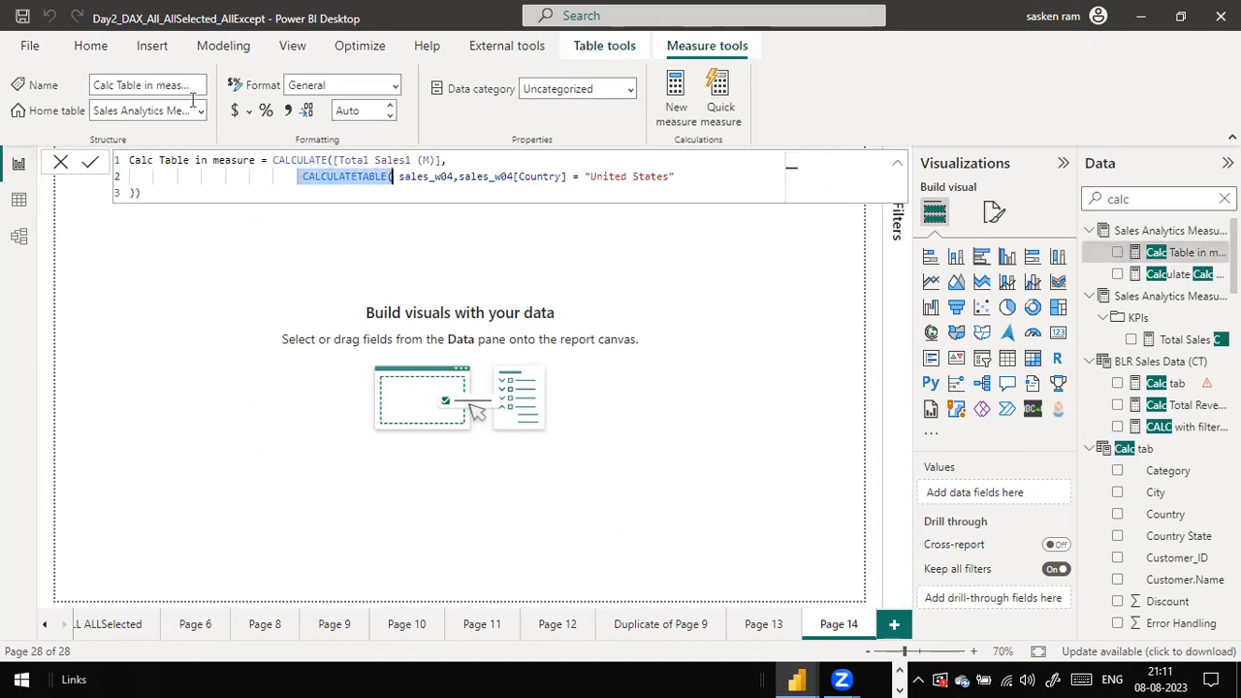
pyautogui.click(223, 45)
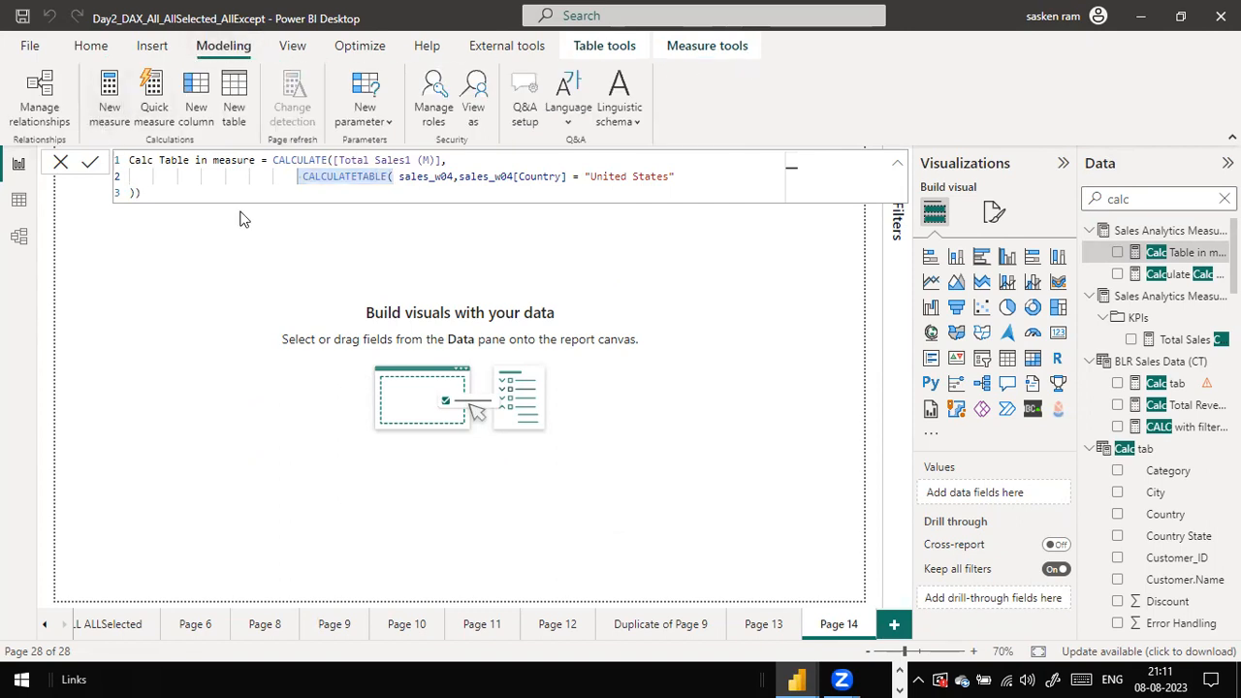
pyautogui.click(287, 176)
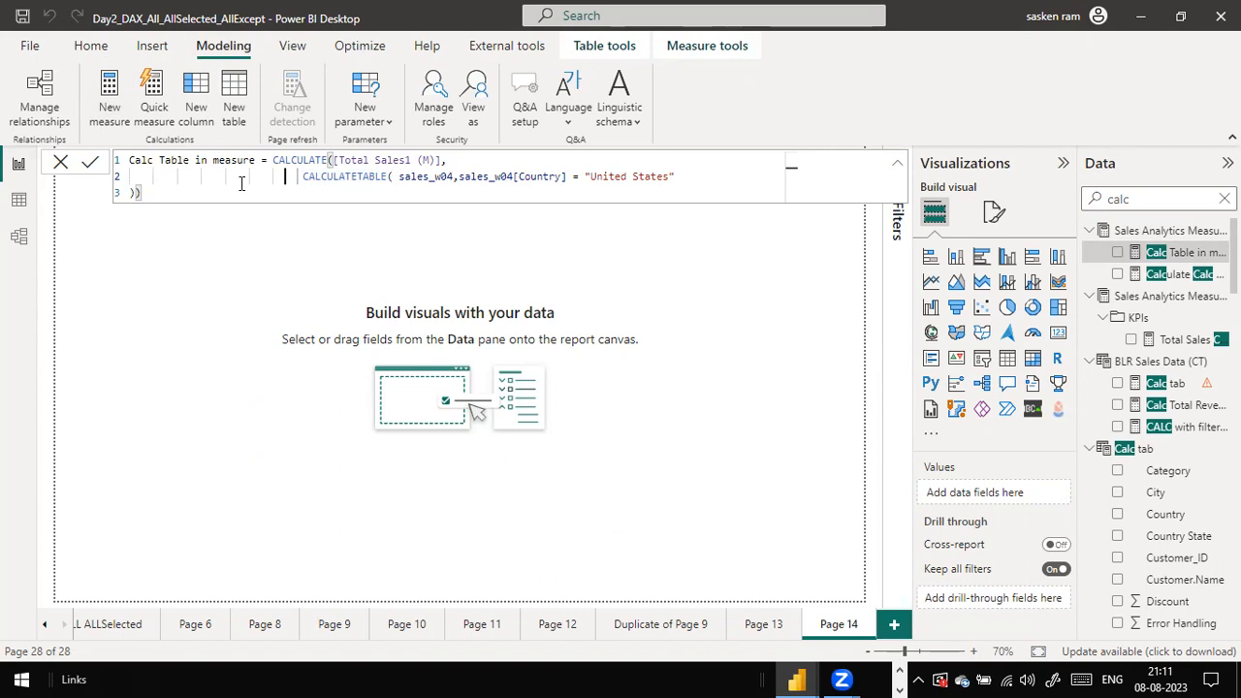
pyautogui.moveTo(273, 160); pyautogui.dragTo(450, 160)
pyautogui.click(444, 160)
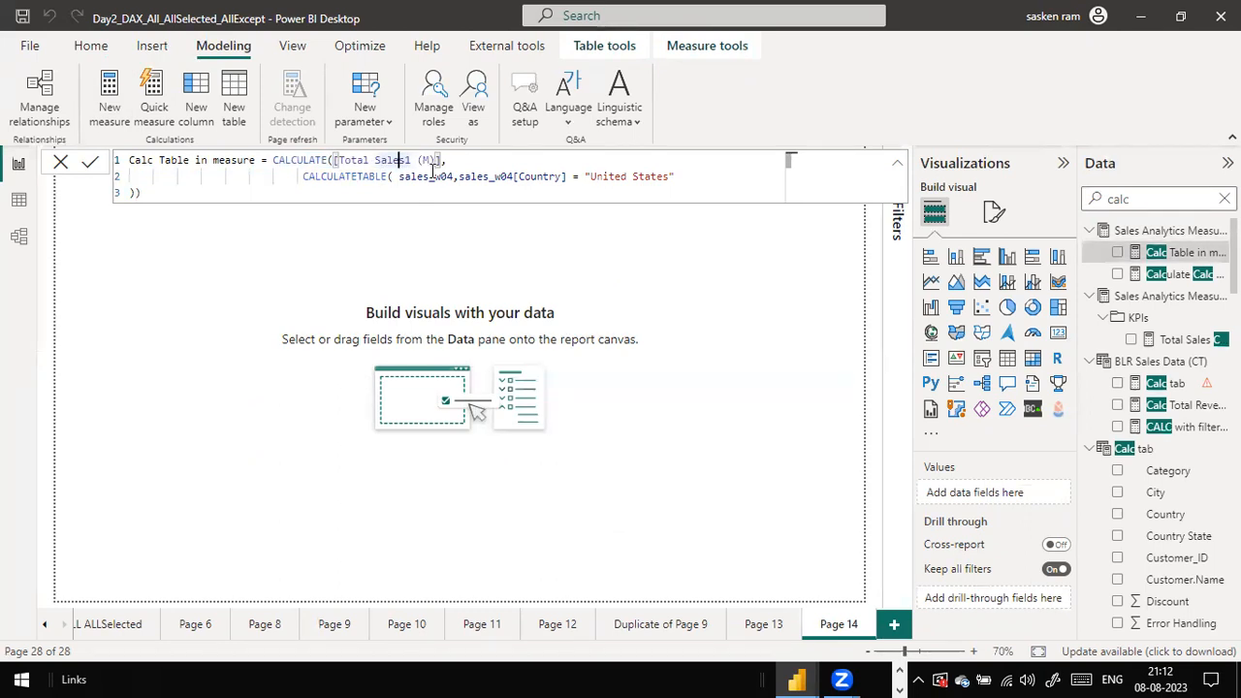
pyautogui.click(417, 177)
pyautogui.click(675, 159)
pyautogui.click(645, 176)
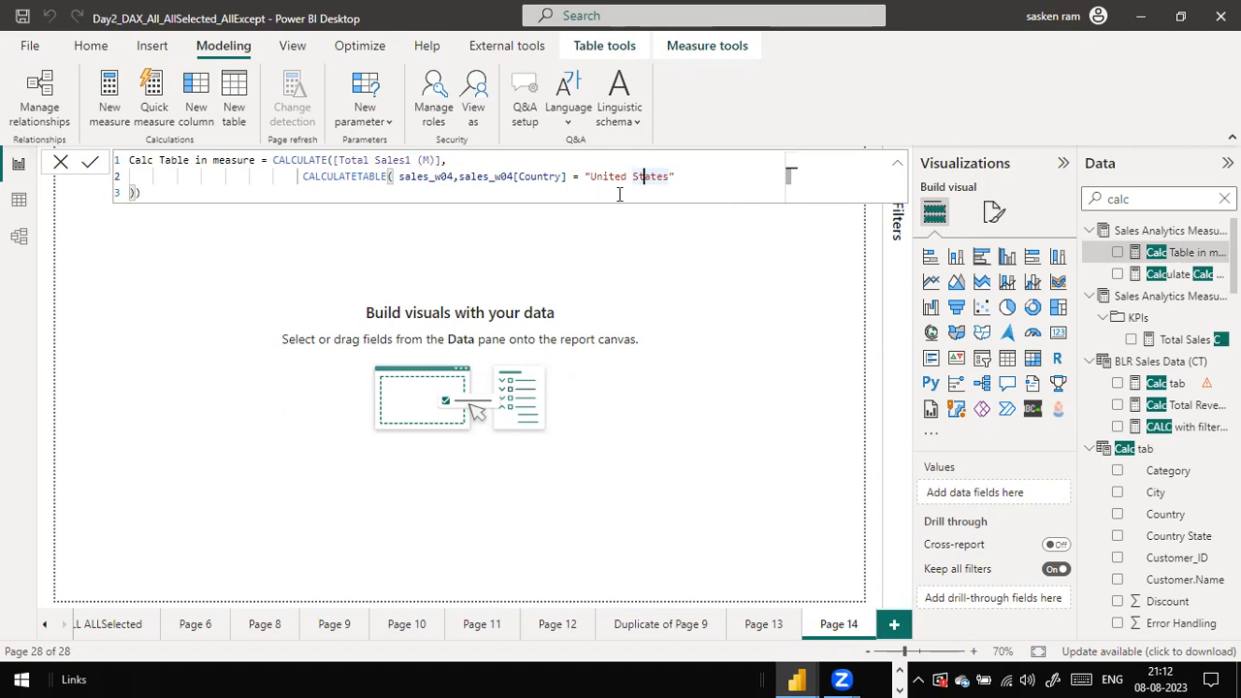
# Review how the [Total Sales1 (M)] expression relates to the CALCULATETABLE country filter, and close the measure formula without changes.
pyautogui.moveTo(351, 160); pyautogui.dragTo(433, 163)
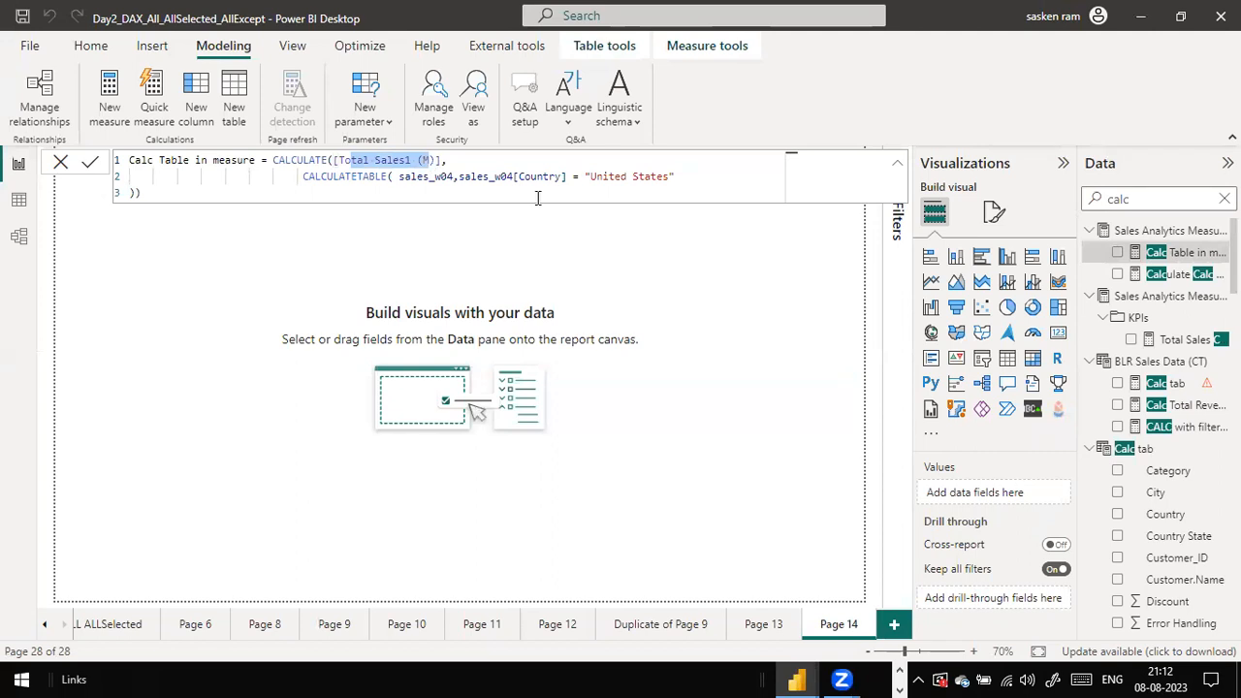
pyautogui.moveTo(536, 177); pyautogui.dragTo(637, 195)
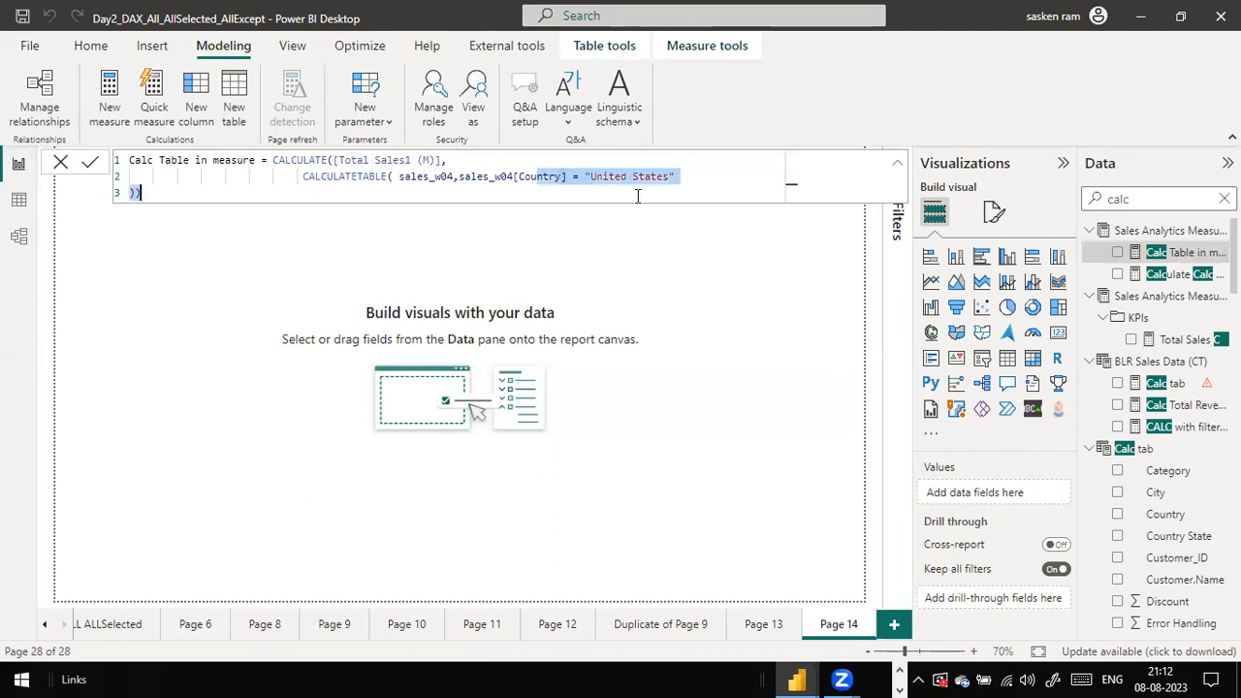
pyautogui.moveTo(344, 160); pyautogui.dragTo(449, 157)
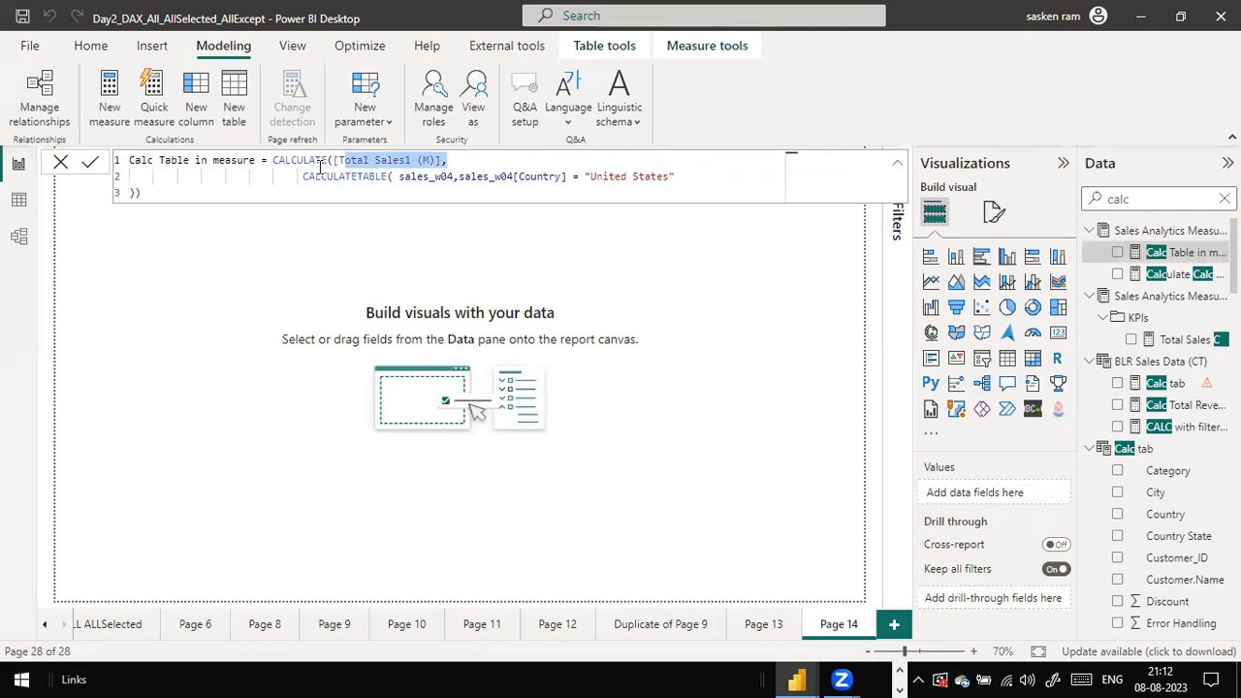
pyautogui.click(383, 181)
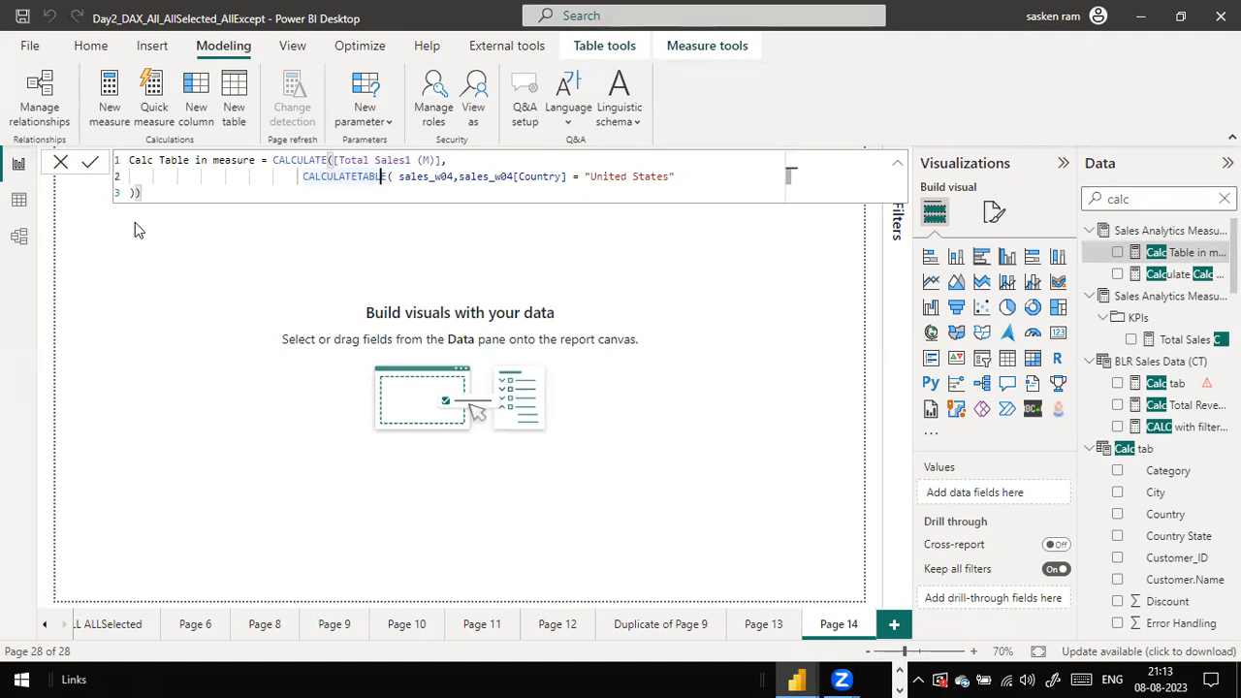
pyautogui.click(201, 197)
pyautogui.hotkey('ctrl', 'a')
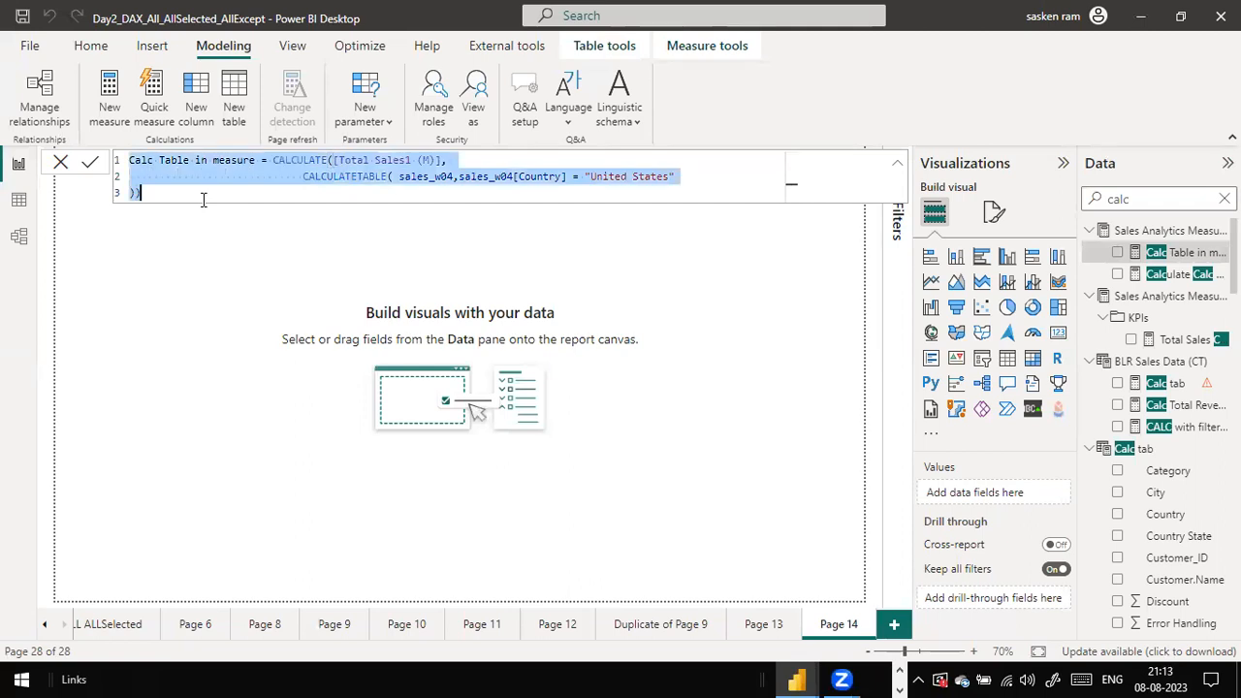
pyautogui.click(60, 163)
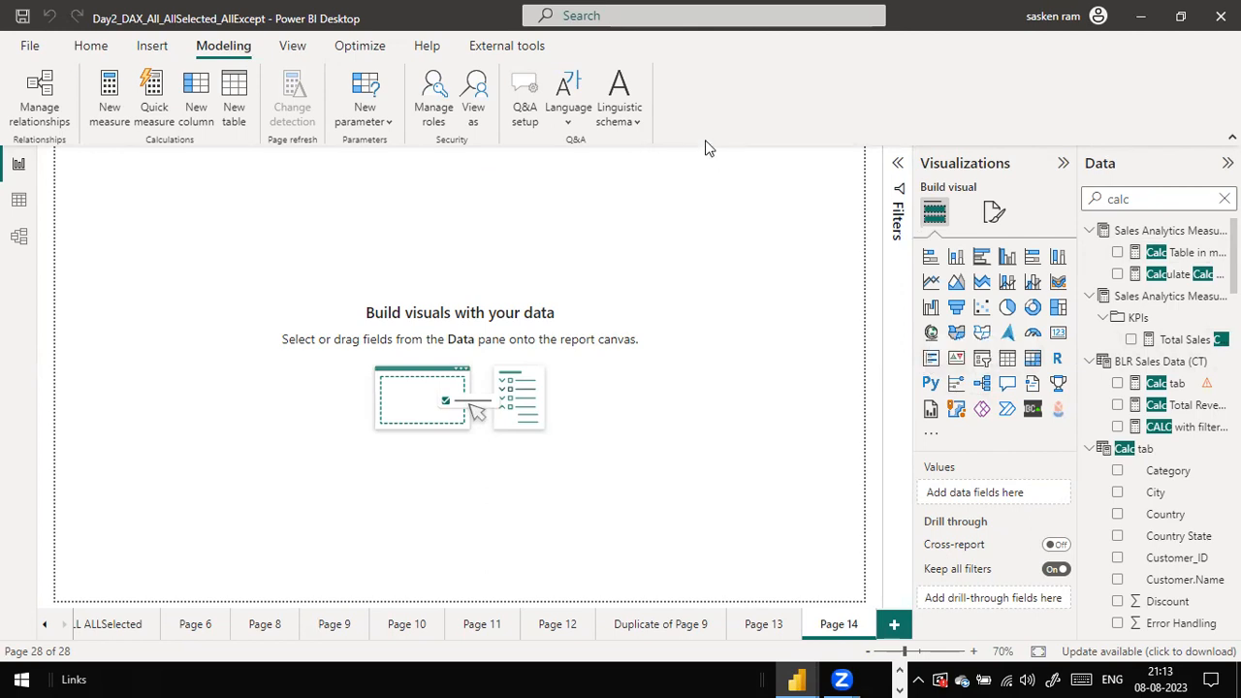
# Add an empty slicer near the upper-left corner of the Page 14 canvas and reduce its height.
pyautogui.click(988, 362)
pyautogui.moveTo(168, 230); pyautogui.dragTo(182, 290)
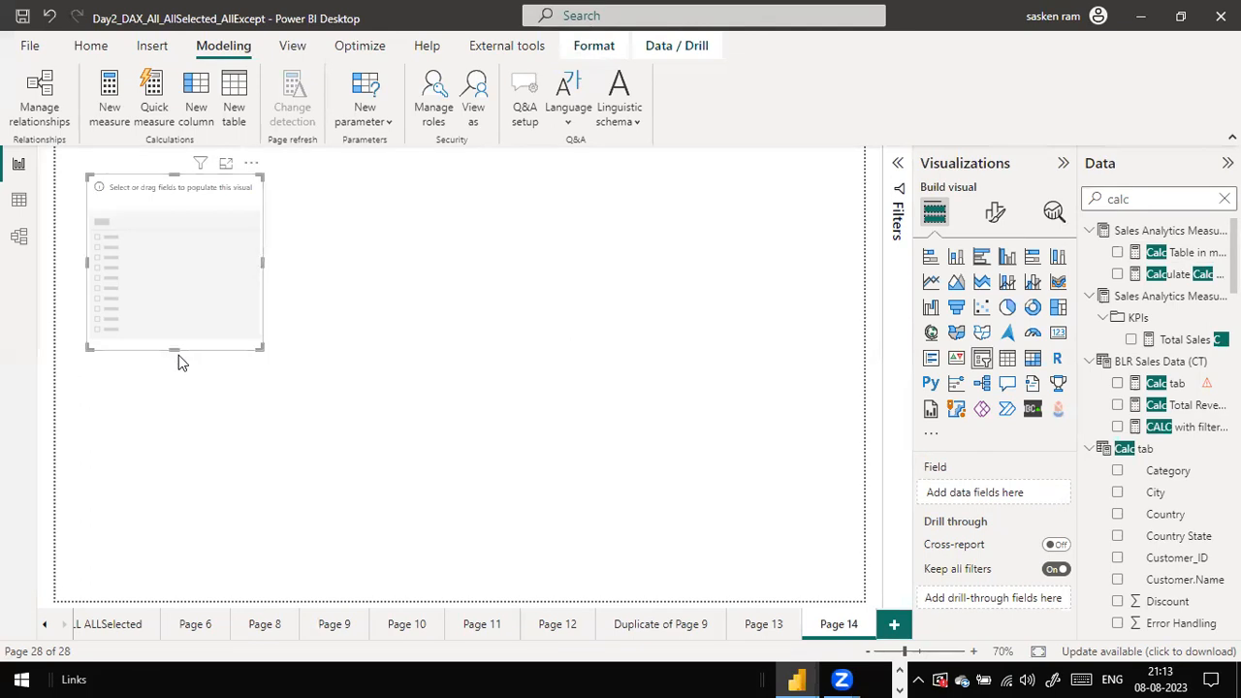
pyautogui.moveTo(174, 348); pyautogui.dragTo(175, 293)
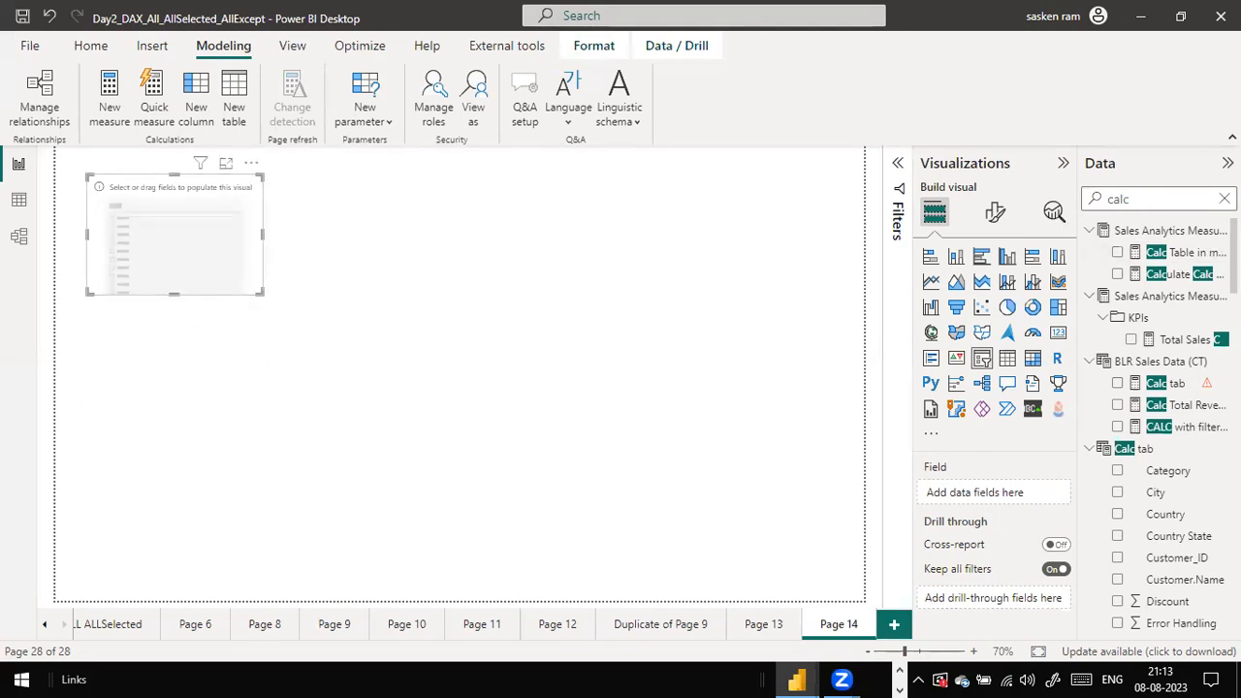
# Populate the empty slicer with the Country field from the sales_w04 table.
pyautogui.click(1223, 198)
pyautogui.scroll(-10, 1105, 436)
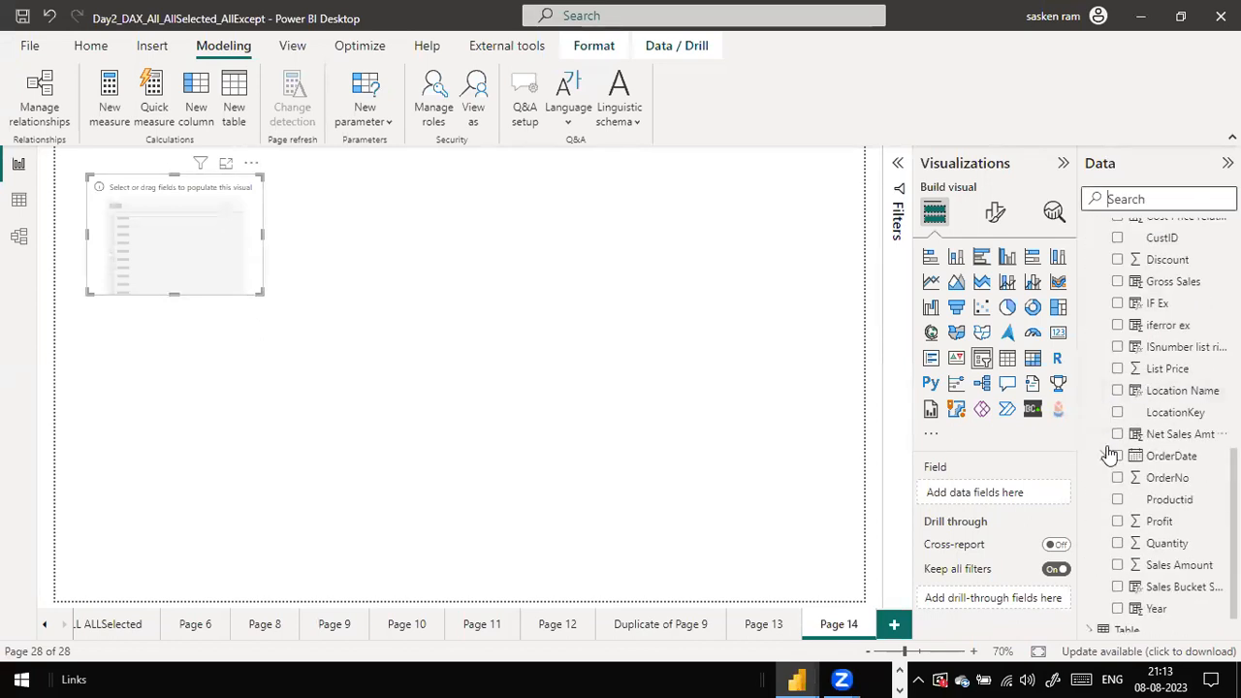
pyautogui.scroll(3, 1115, 499)
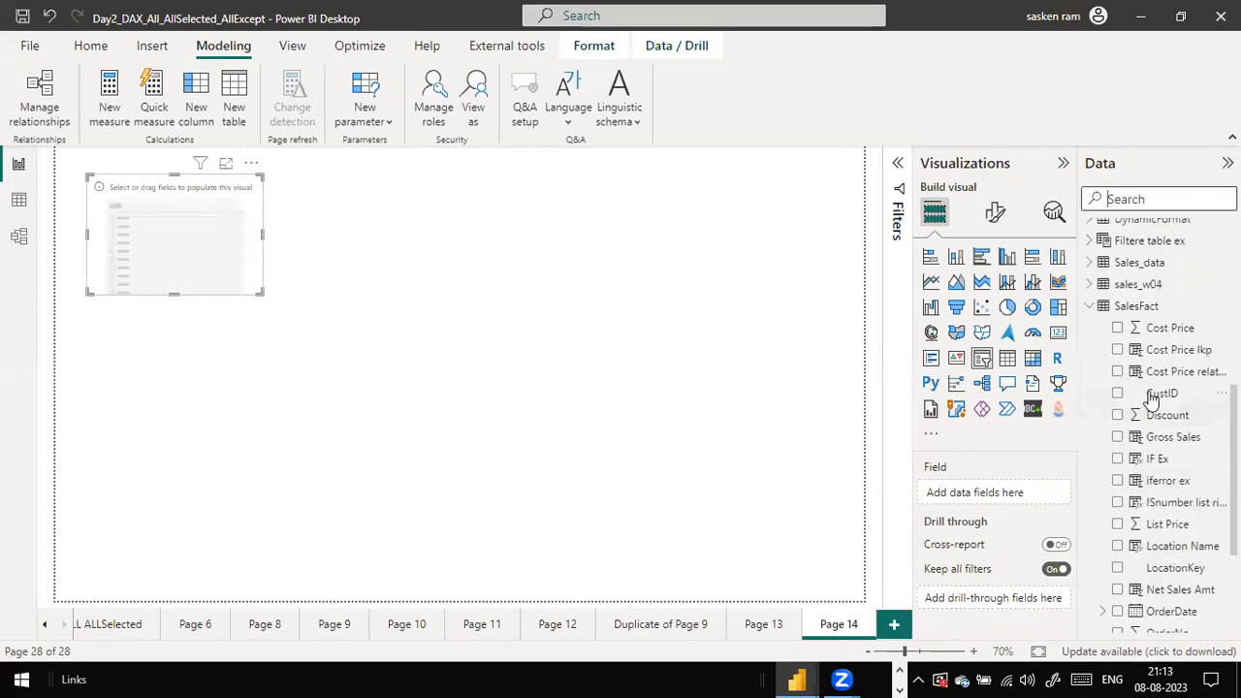
pyautogui.scroll(3, 1150, 400)
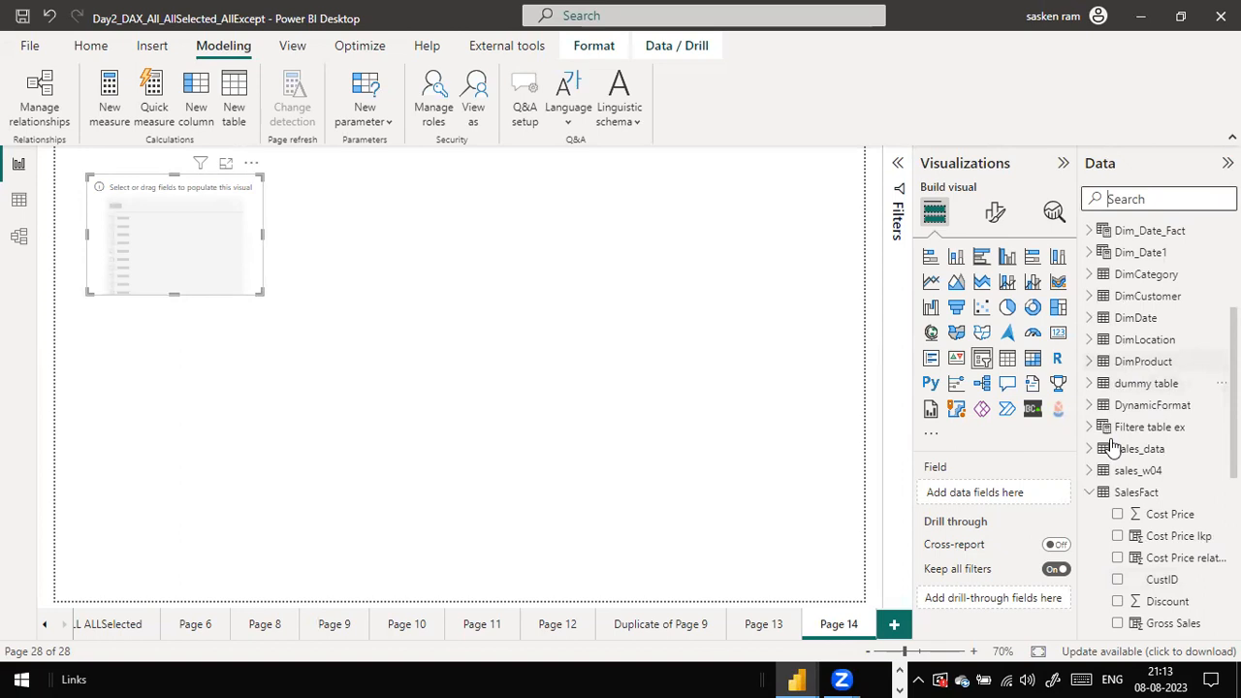
pyautogui.moveTo(1170, 411)
pyautogui.scroll(-3, 1144, 465)
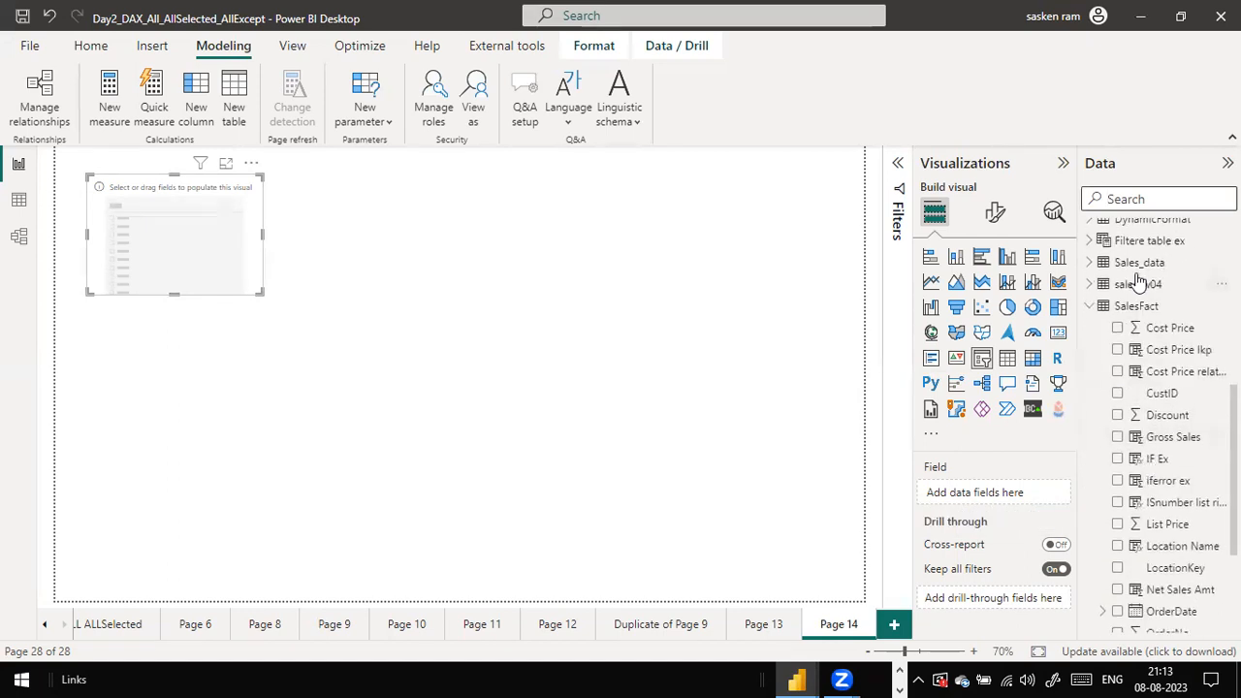
pyautogui.click(1089, 284)
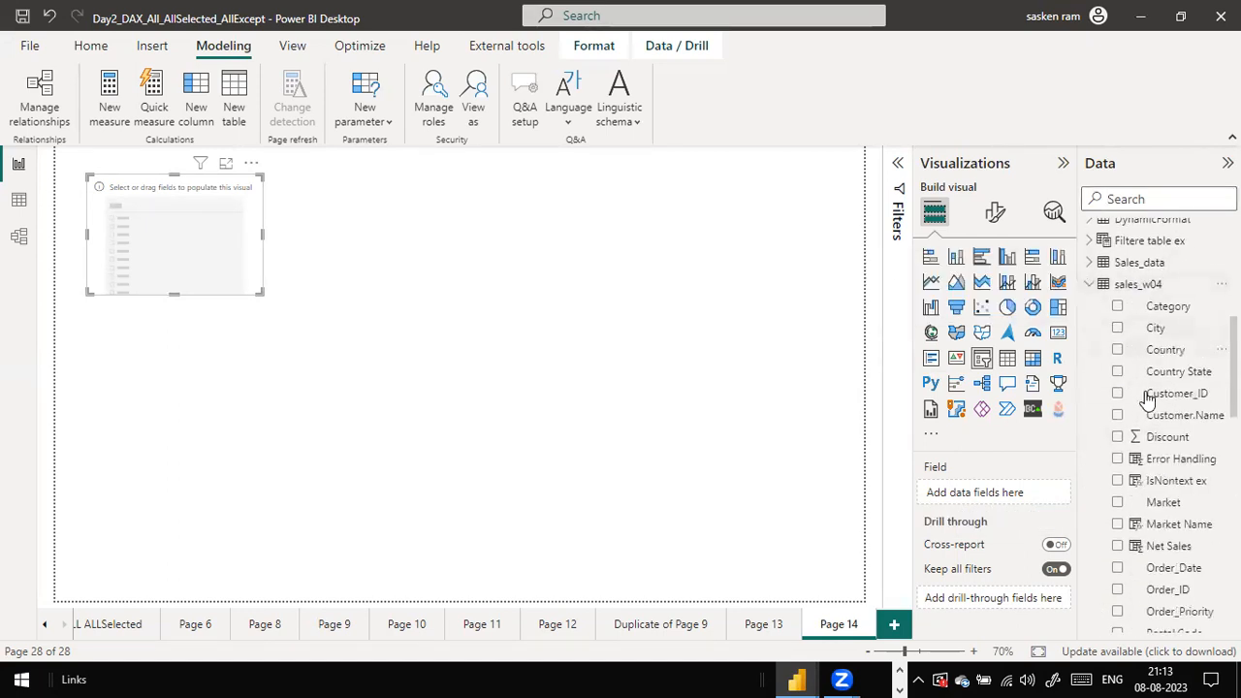
pyautogui.moveTo(1108, 351); pyautogui.dragTo(180, 221)
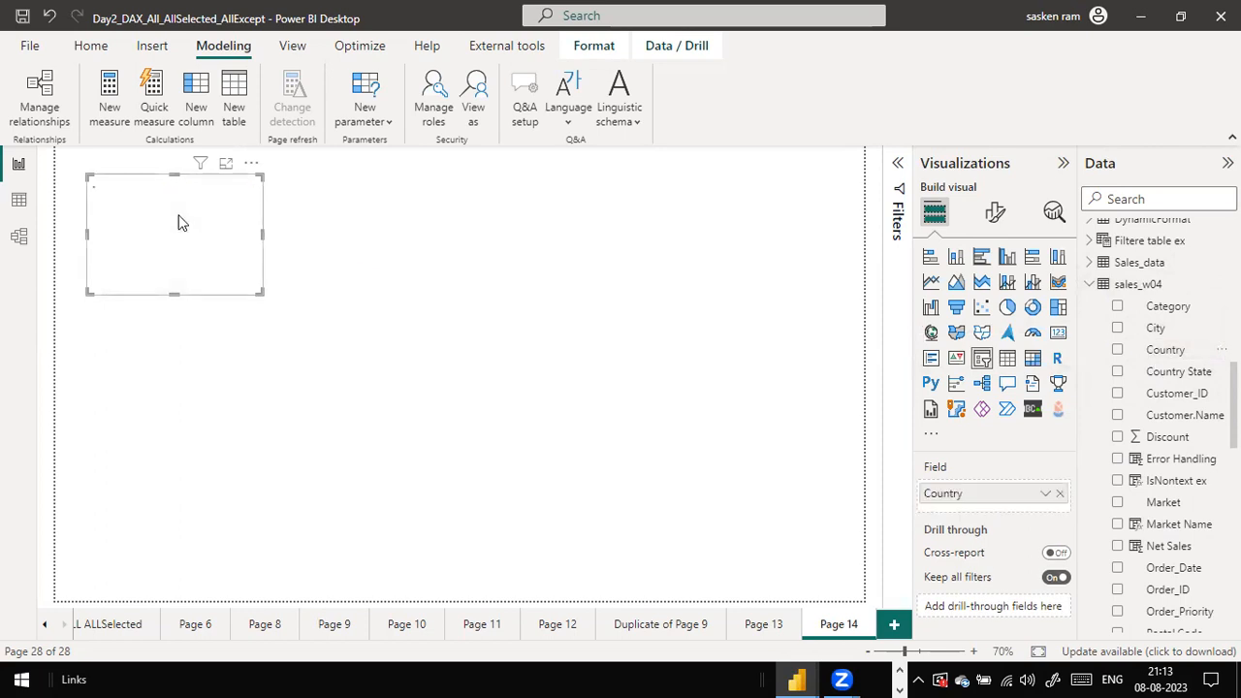
pyautogui.click(532, 335)
pyautogui.click(1003, 360)
pyautogui.moveTo(227, 369); pyautogui.dragTo(459, 423)
pyautogui.scroll(3, 1161, 396)
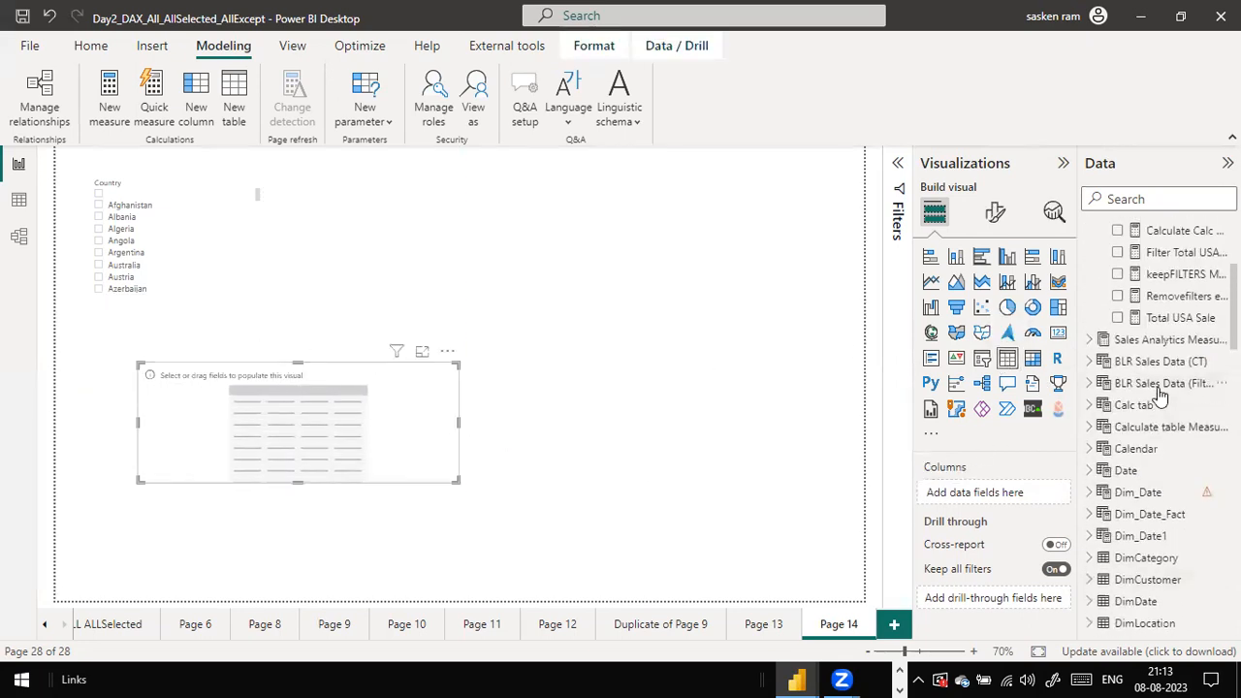
pyautogui.click(449, 355)
pyautogui.click(534, 363)
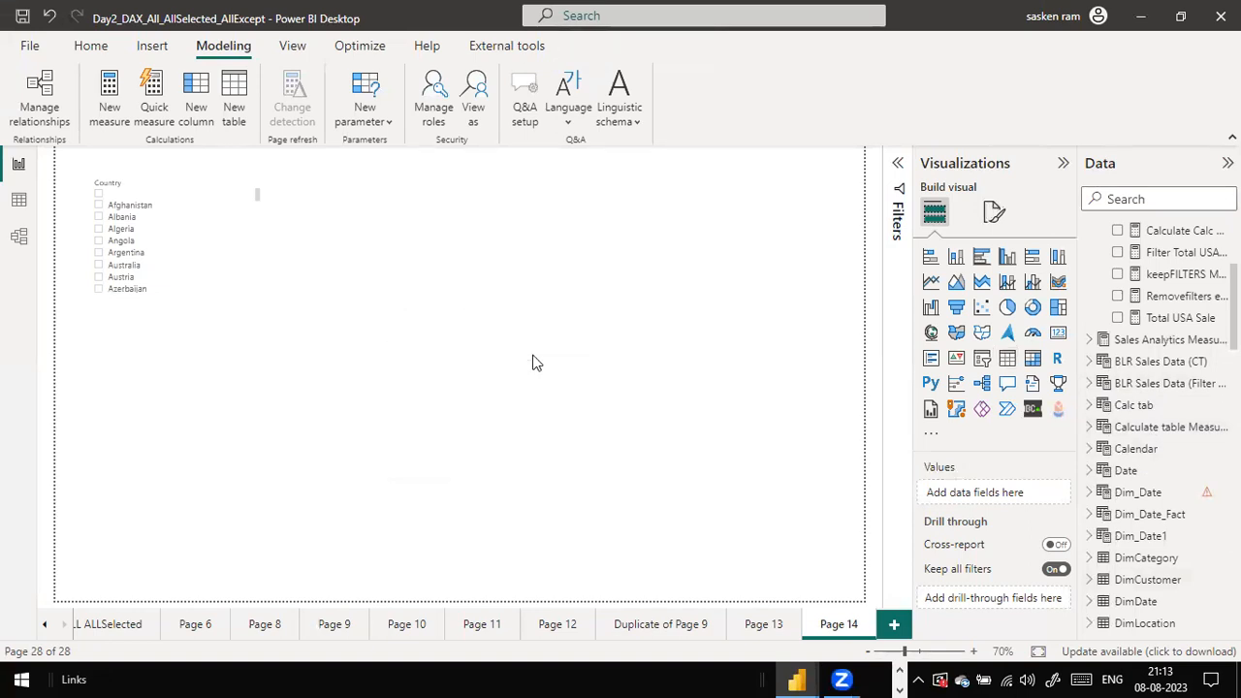
# Add a card below the Country slicer with the Calc Table in measure measure, and review its formula without changing it.
pyautogui.click(1056, 336)
pyautogui.moveTo(210, 420); pyautogui.dragTo(304, 411)
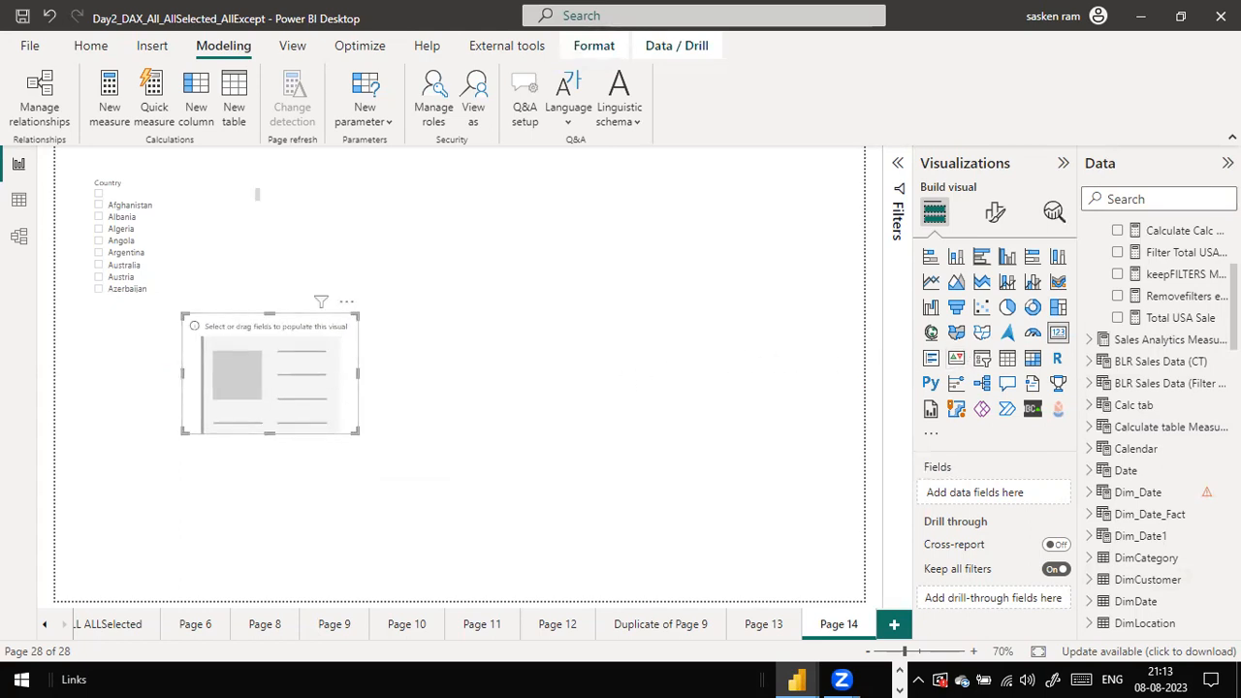
pyautogui.scroll(-5, 1196, 514)
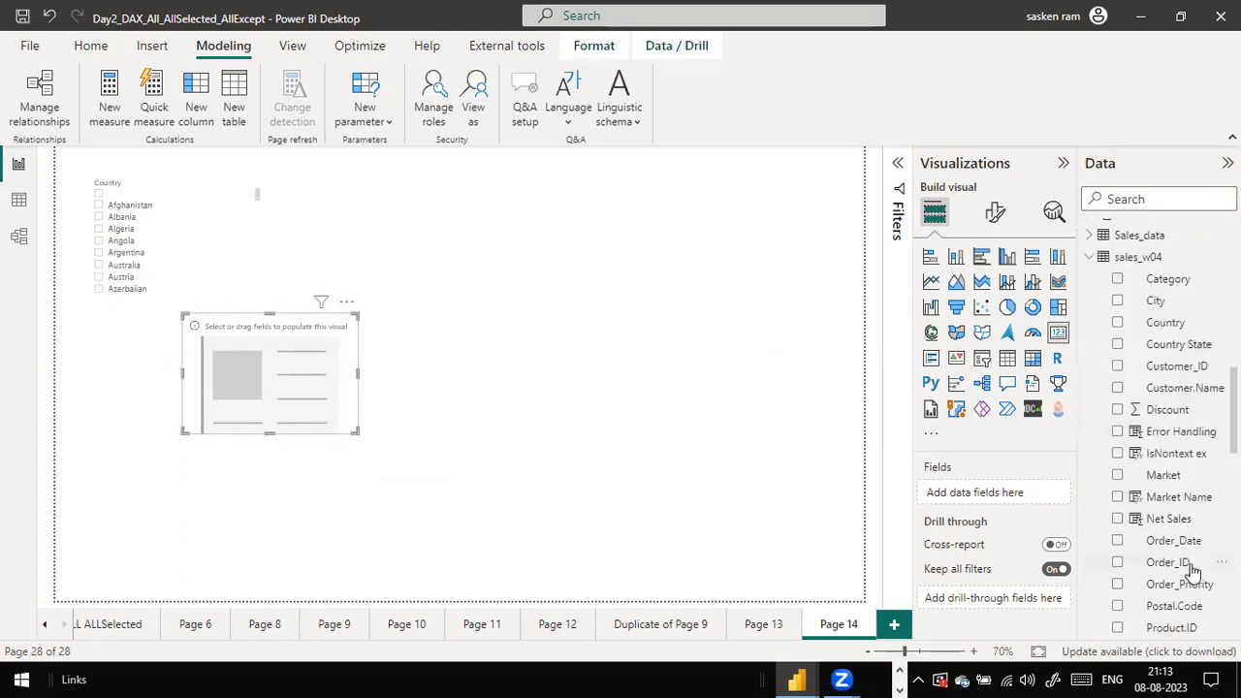
pyautogui.scroll(5, 1185, 370)
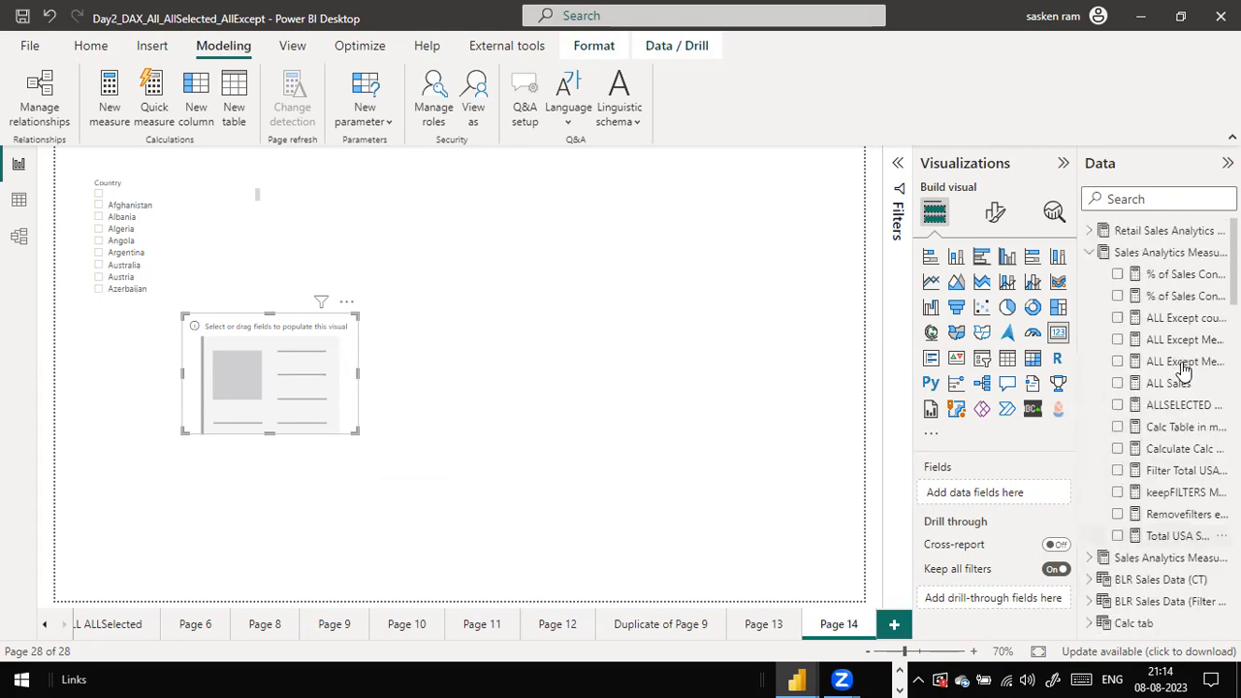
pyautogui.click(1162, 204)
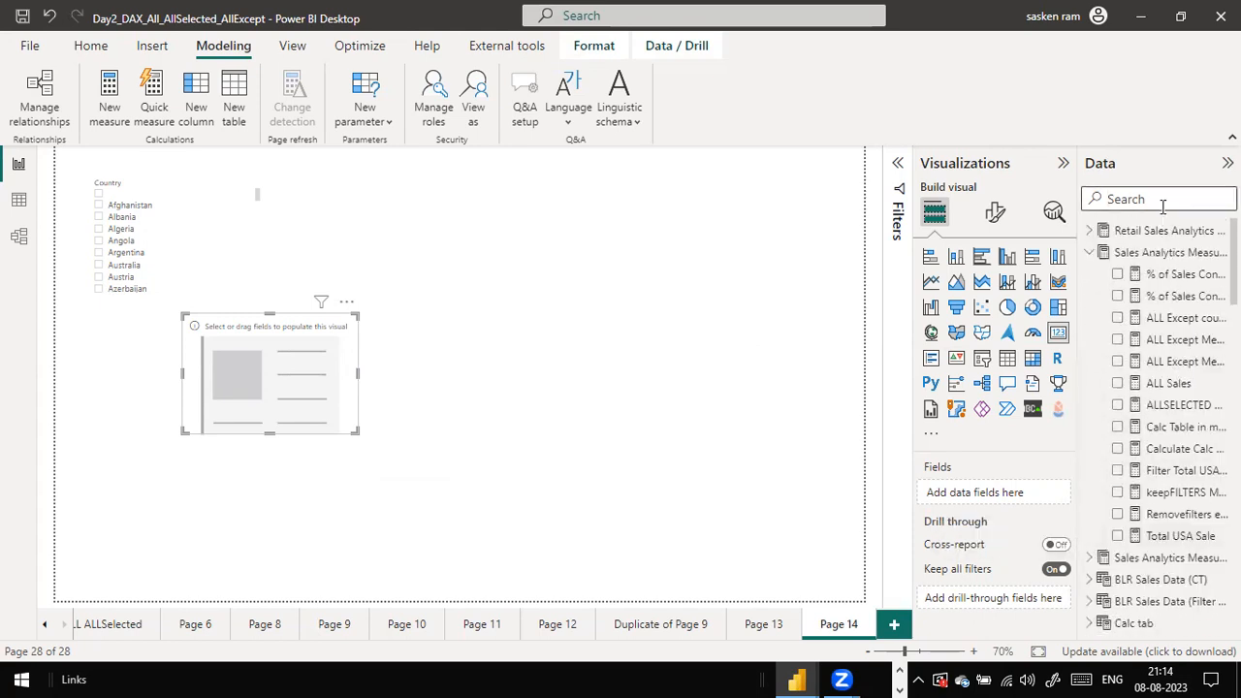
pyautogui.write('ca')
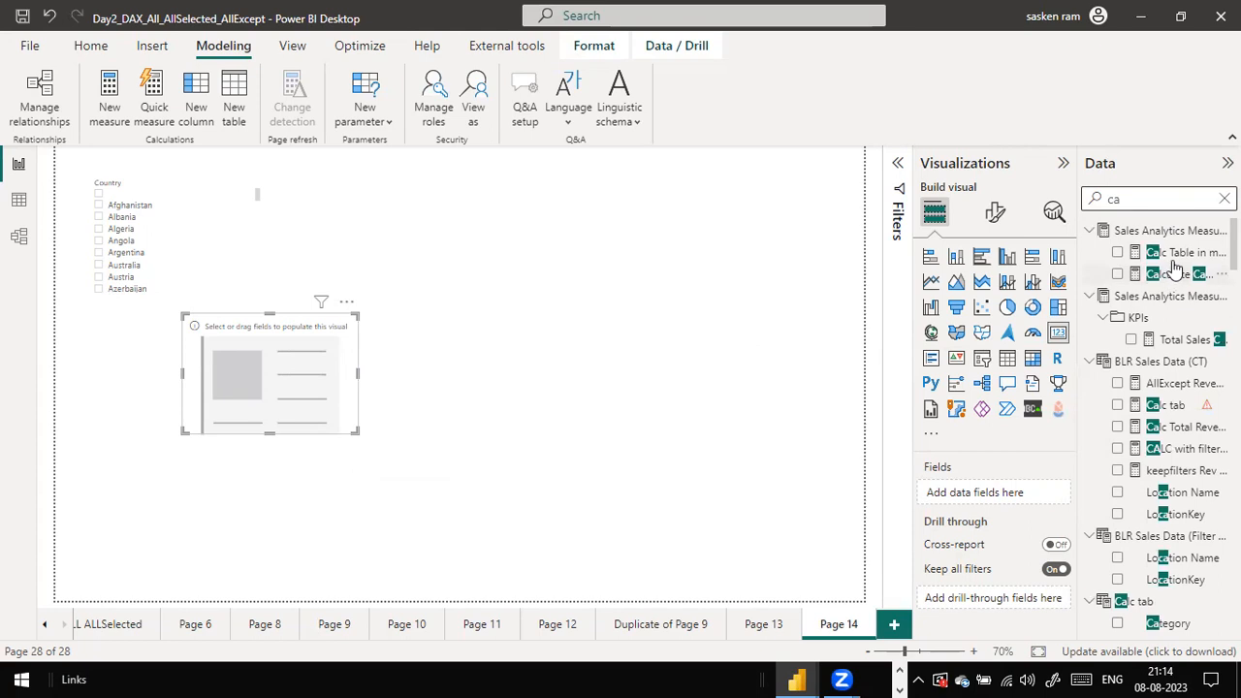
pyautogui.moveTo(1175, 254); pyautogui.dragTo(296, 387)
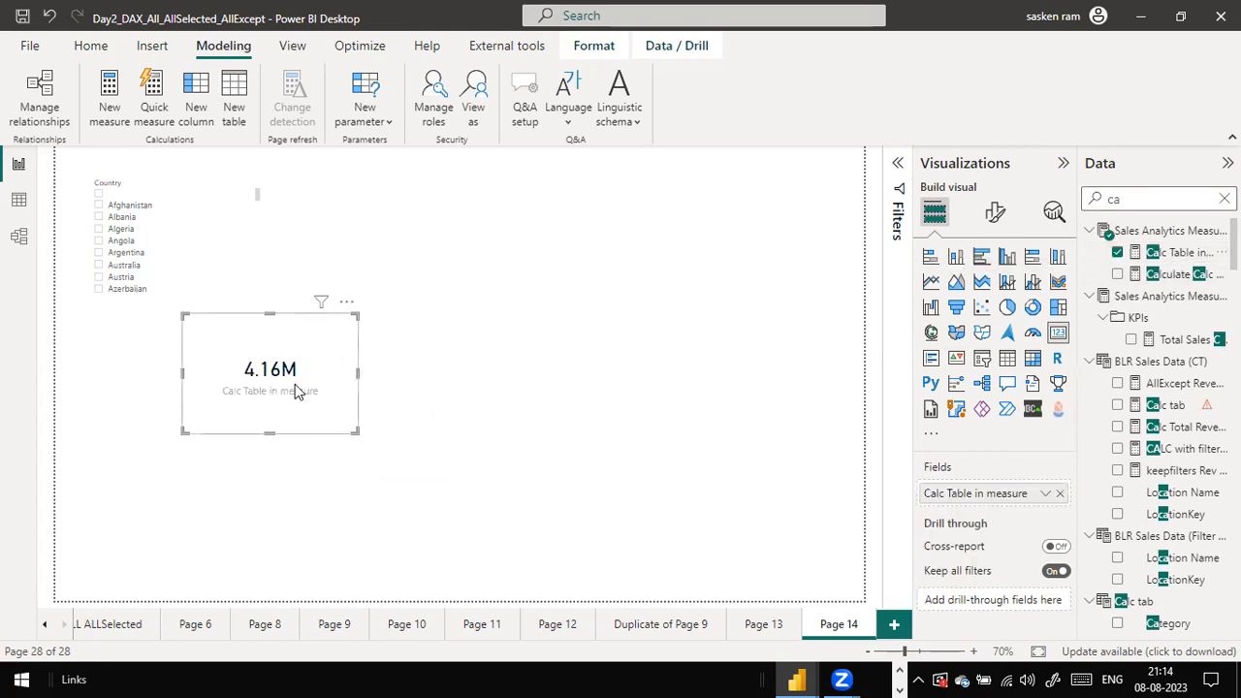
pyautogui.click(1176, 254)
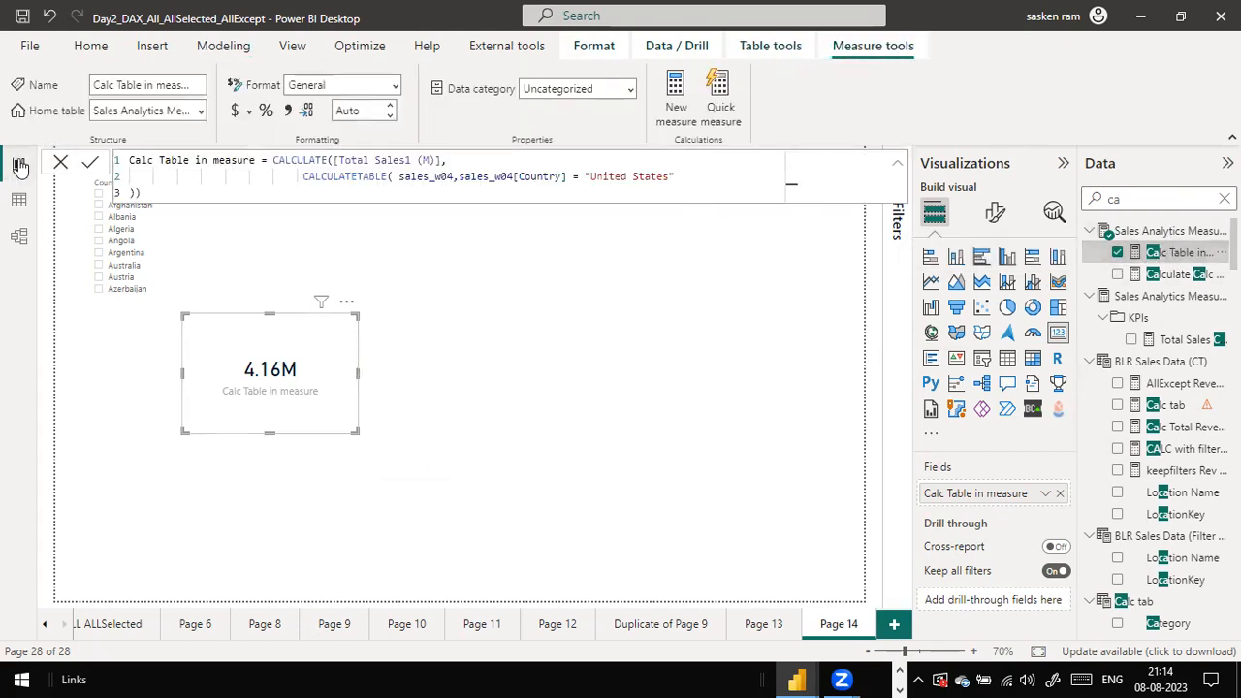
pyautogui.click(62, 162)
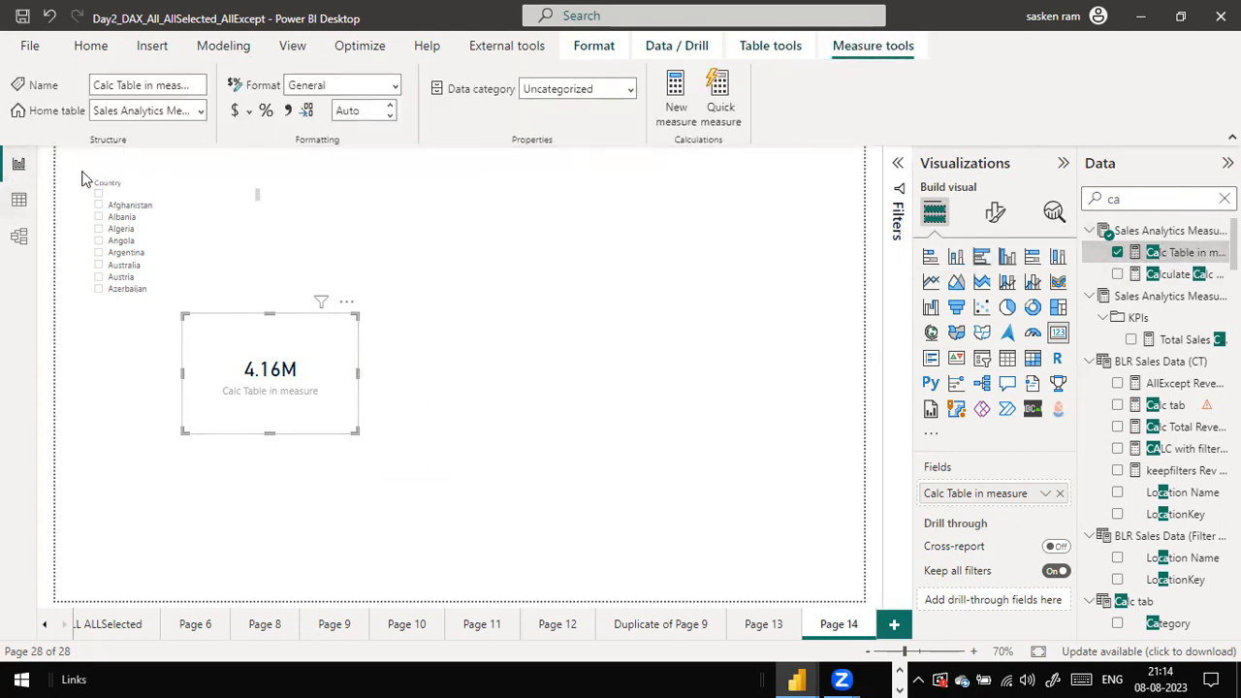
# Enable search in the Country slicer, search it for "united" and select United States.
pyautogui.click(253, 165)
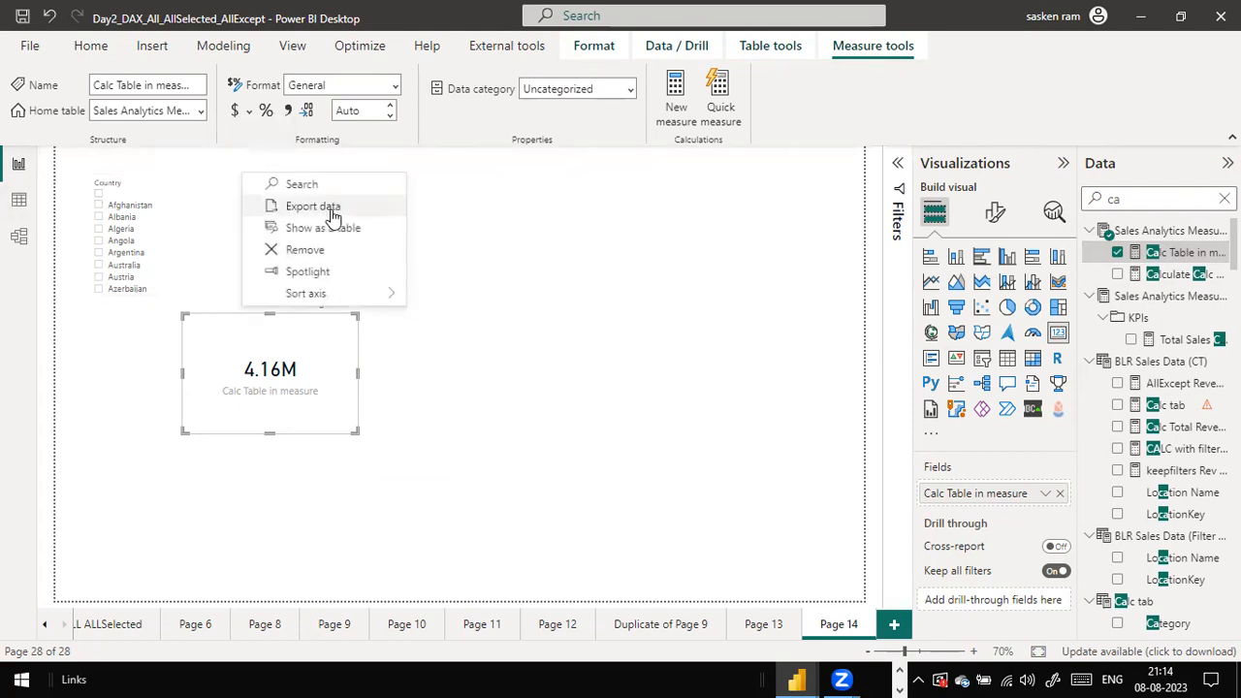
pyautogui.click(299, 187)
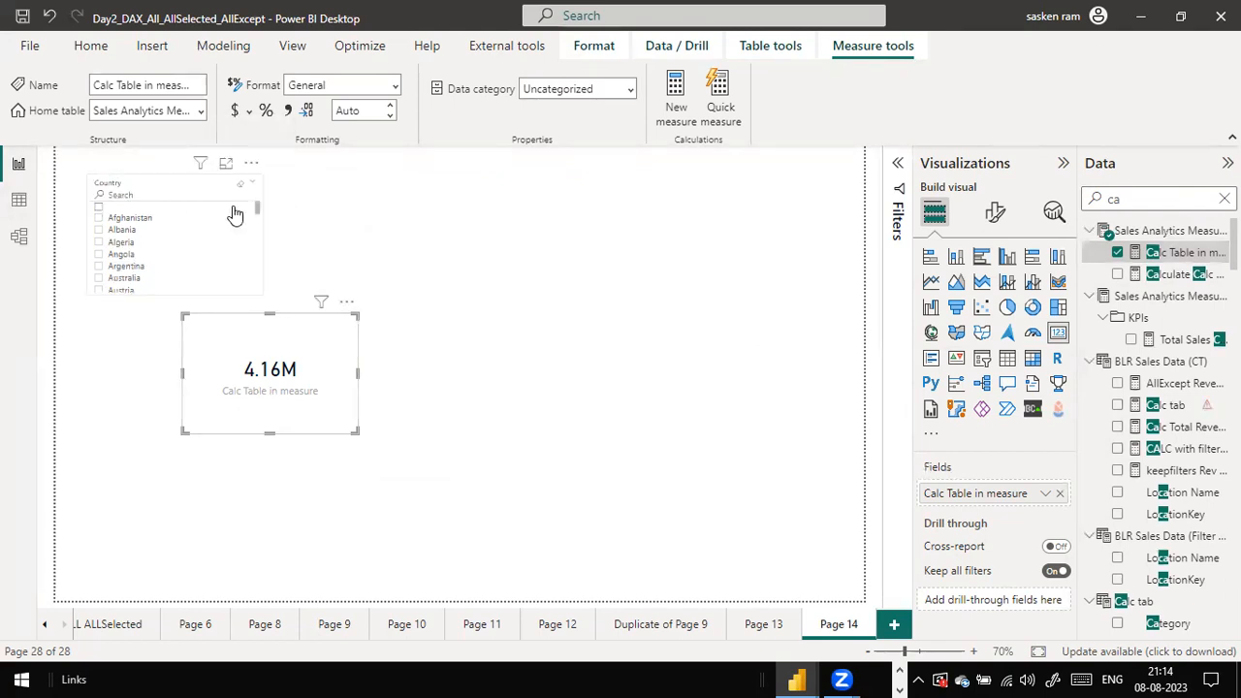
pyautogui.click(213, 191)
pyautogui.write('unte')
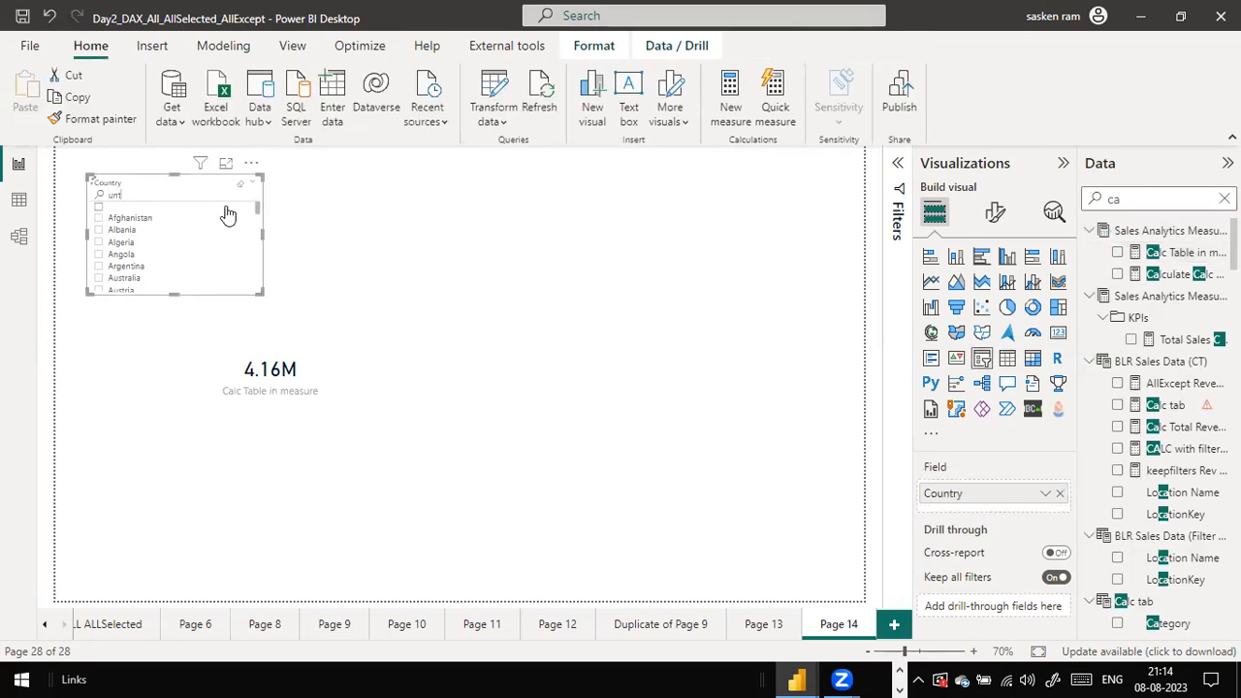
pyautogui.write('ited')
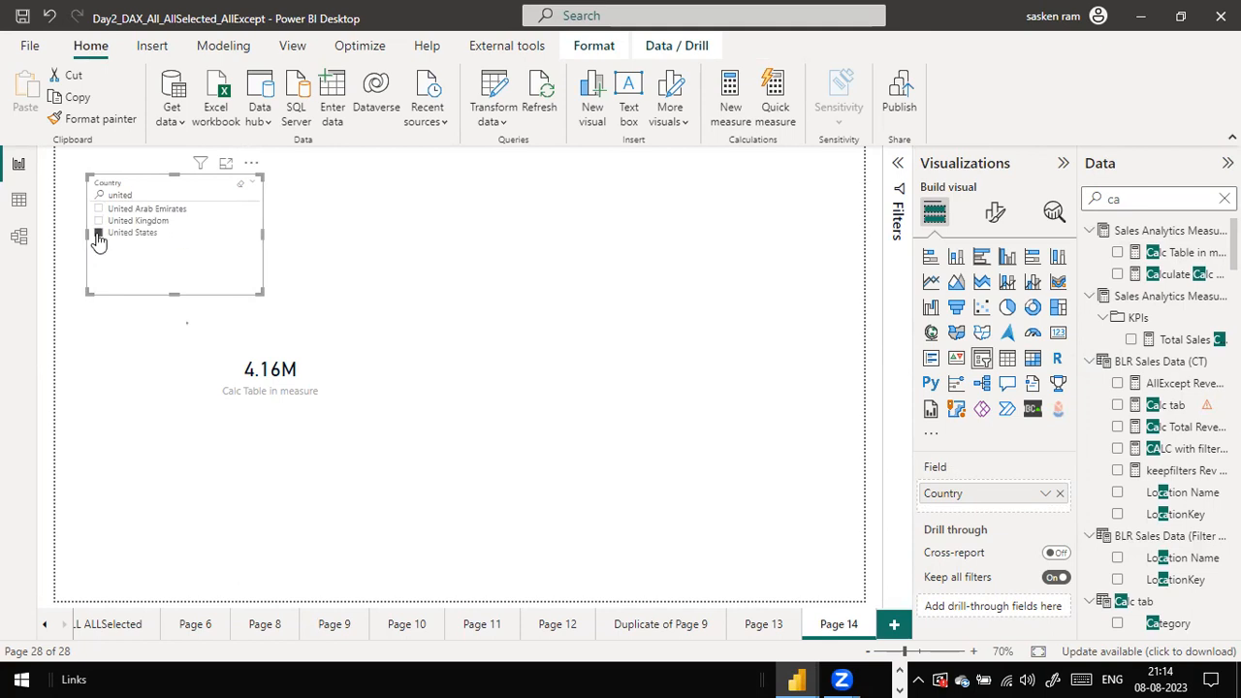
pyautogui.click(98, 233)
# Duplicate the Calc Table in measure card and place the copy beside the original, on its right.
pyautogui.click(312, 378)
pyautogui.hotkey('ctrl', 'c')
pyautogui.hotkey('ctrl', 'v')
pyautogui.moveTo(590, 345); pyautogui.dragTo(571, 377)
pyautogui.click(327, 379)
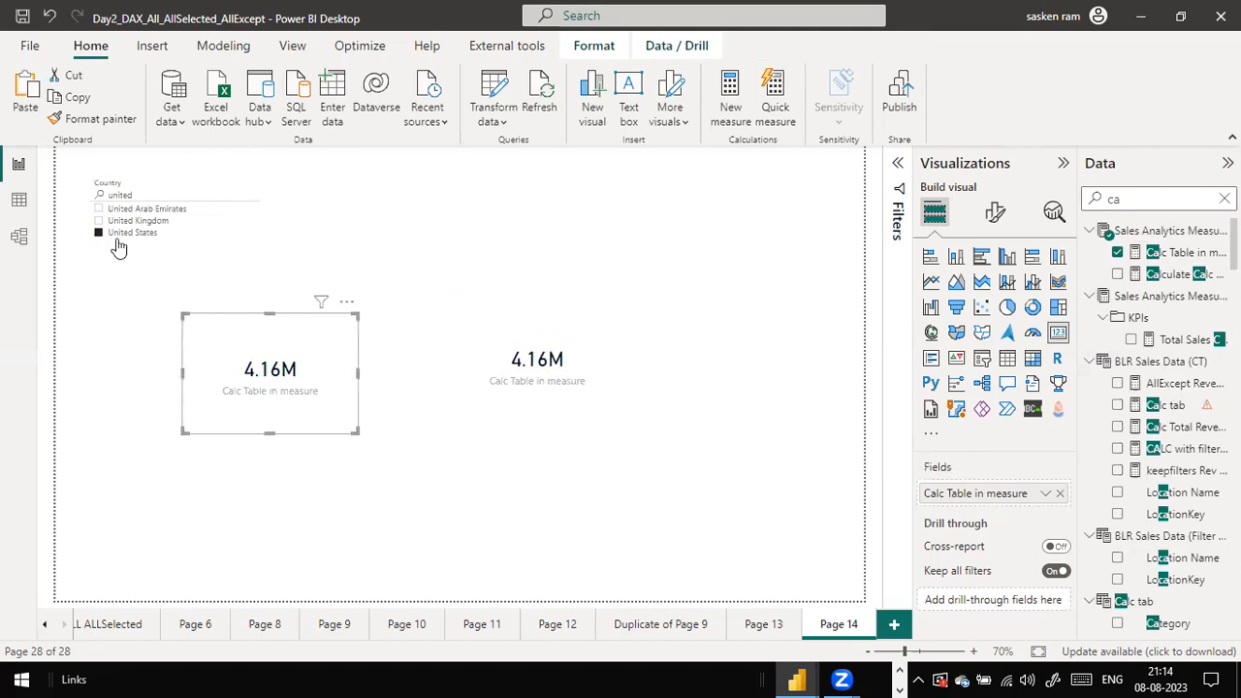
# Check both cards with the Country slicer set to United Kingdom, and set the slicer back to United States.
pyautogui.click(104, 227)
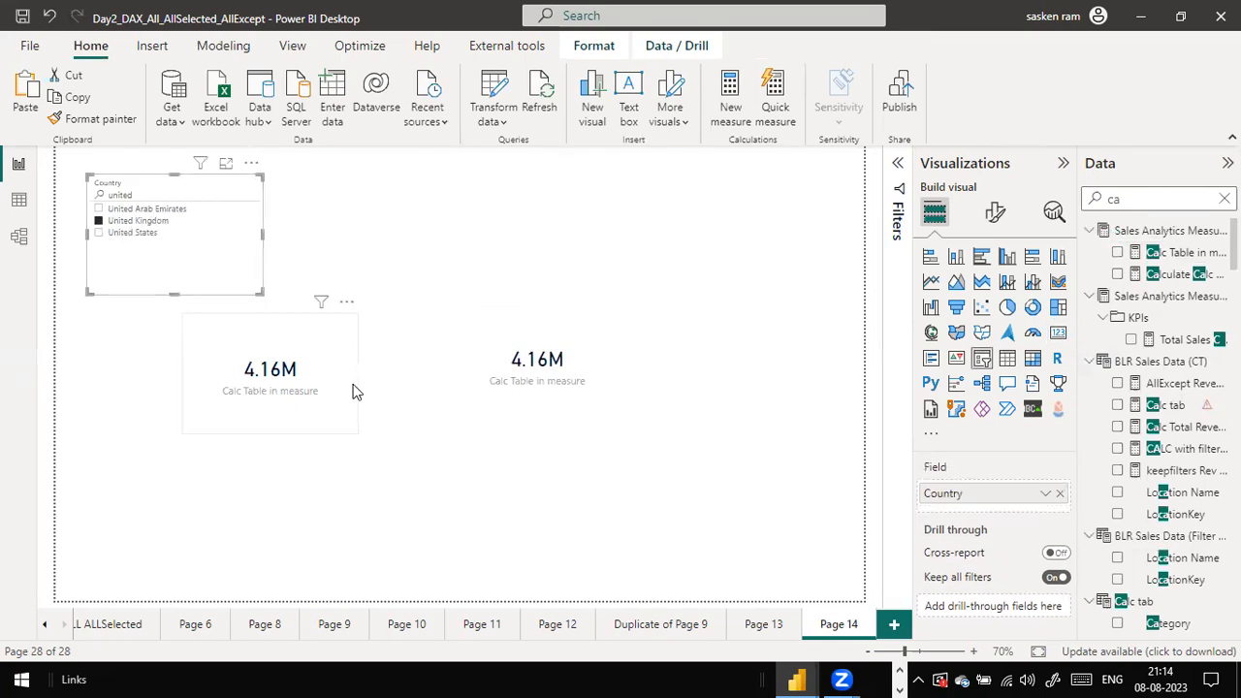
pyautogui.click(139, 234)
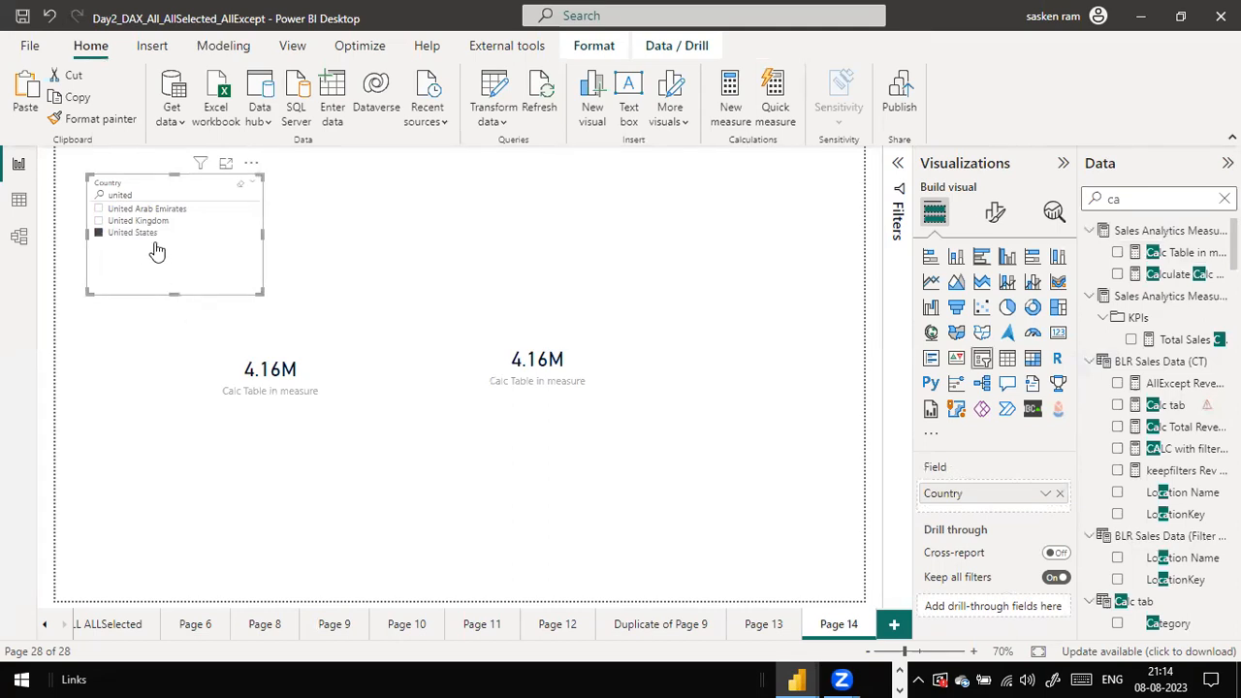
pyautogui.click(582, 361)
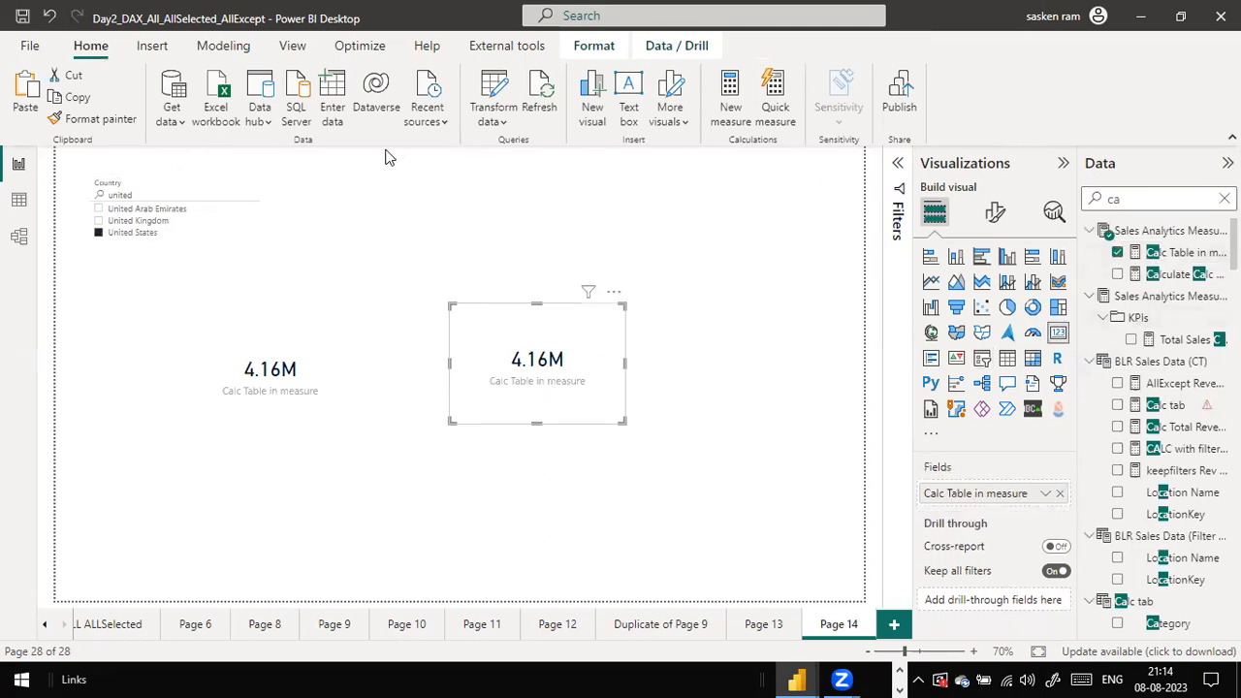
pyautogui.click(223, 45)
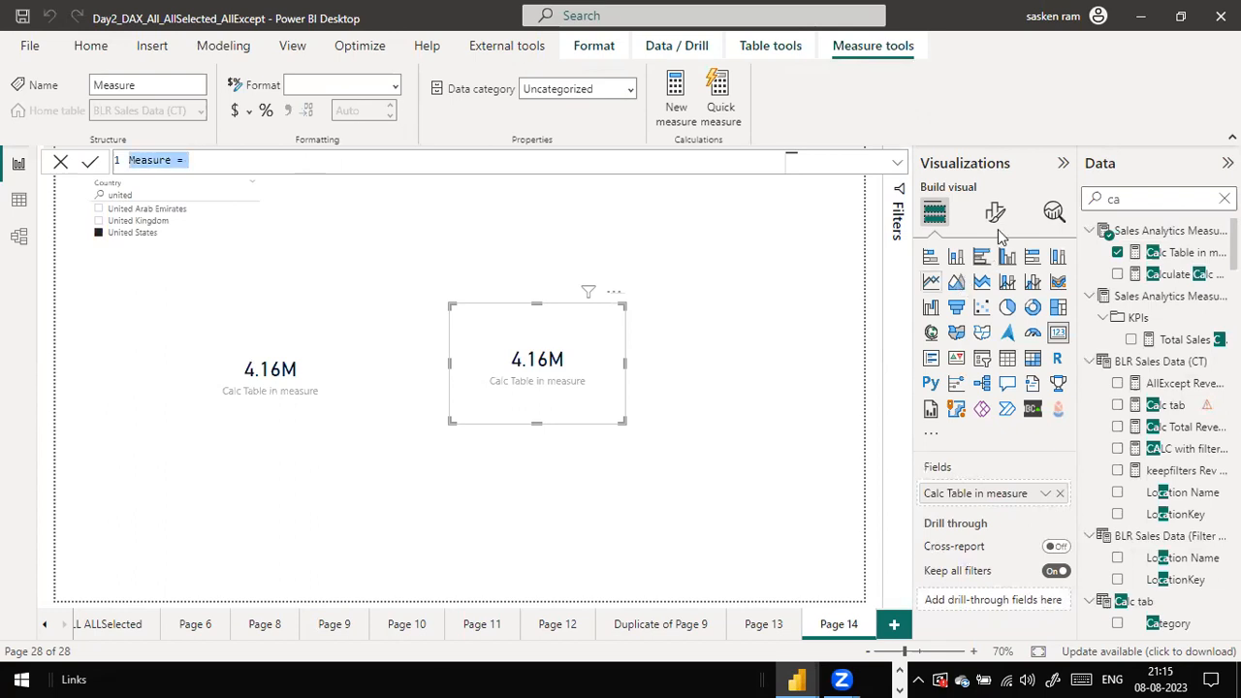
pyautogui.click(895, 167)
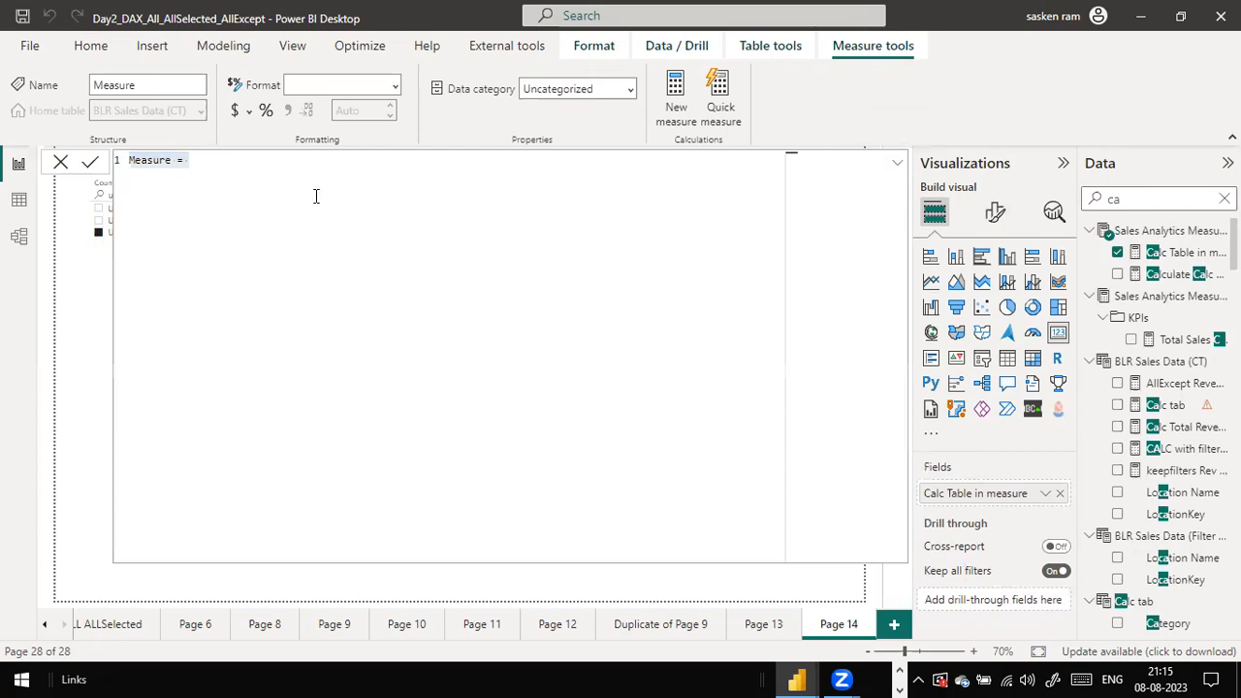
pyautogui.press('Escape')
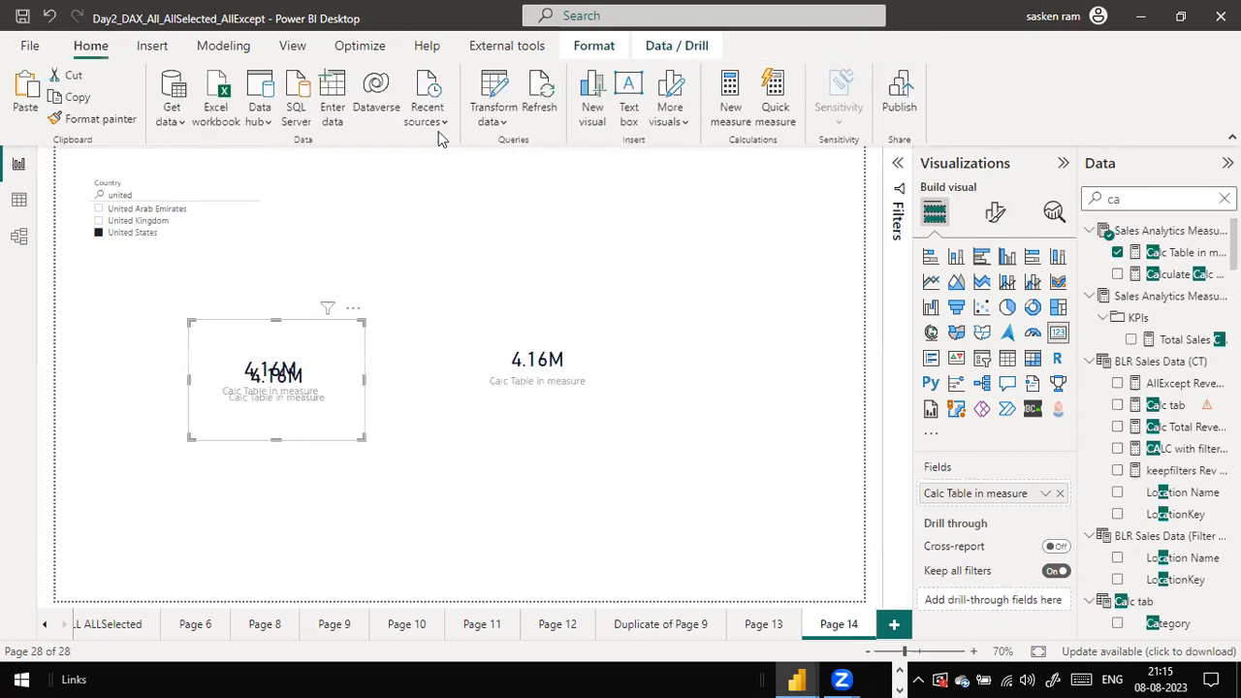
pyautogui.click(223, 45)
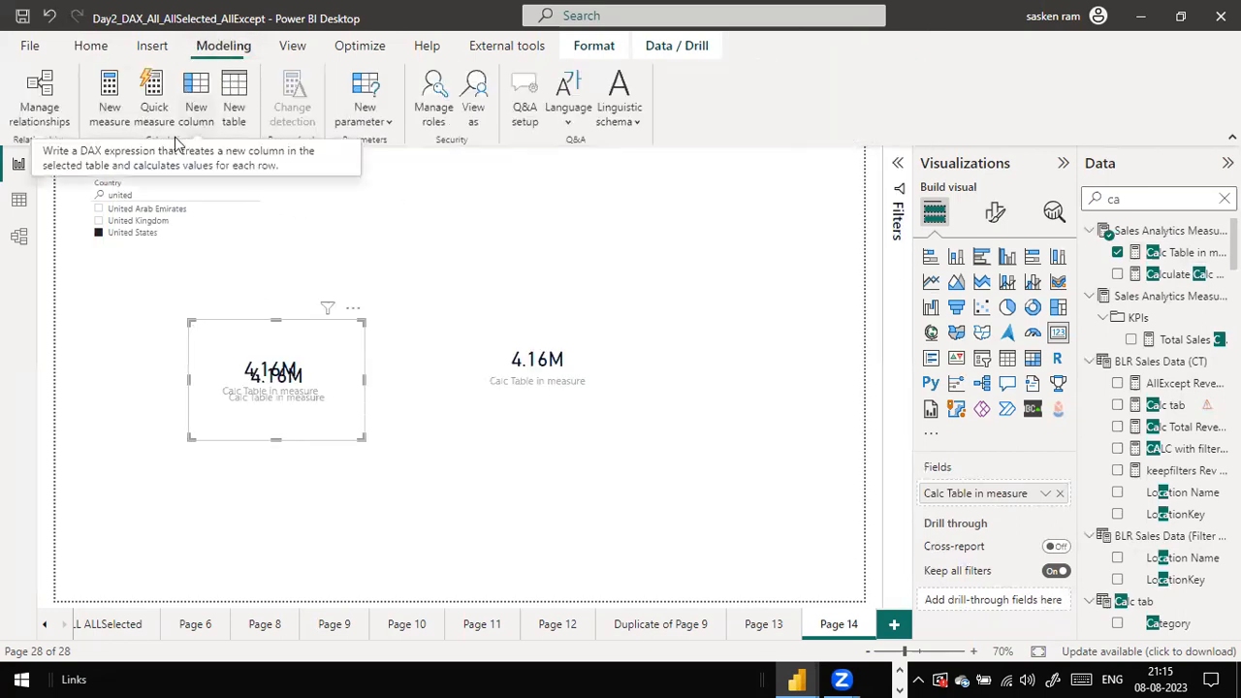
pyautogui.click(129, 112)
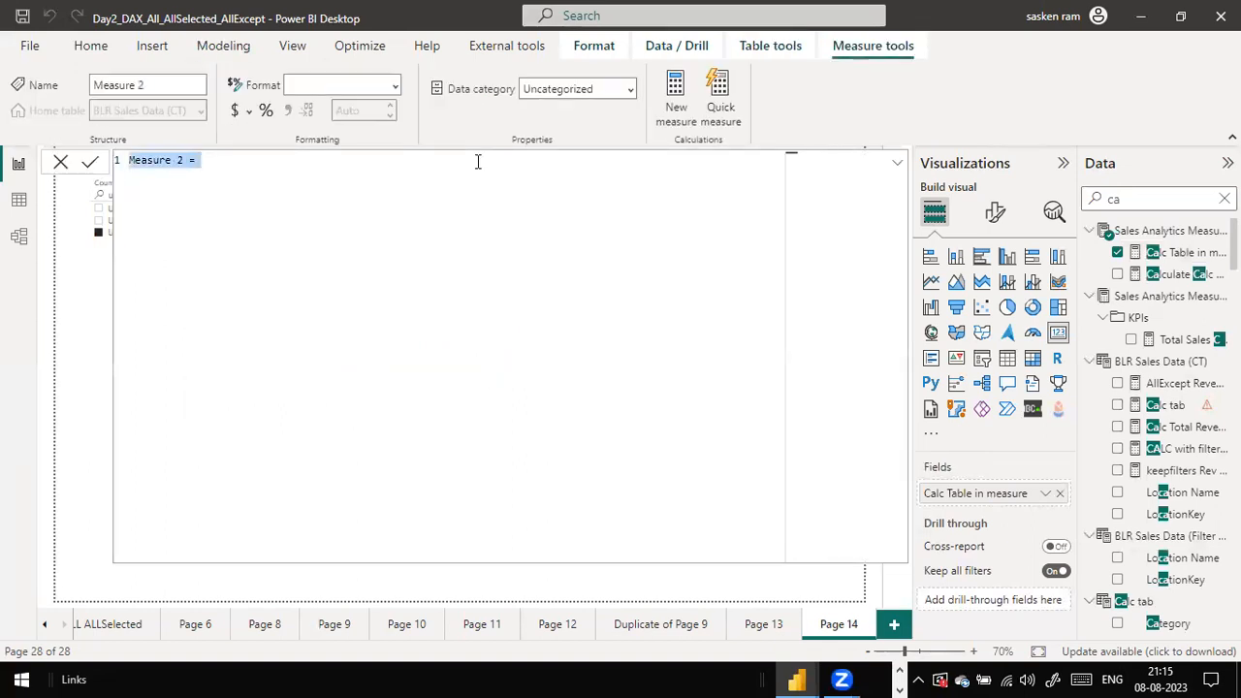
pyautogui.write('c')
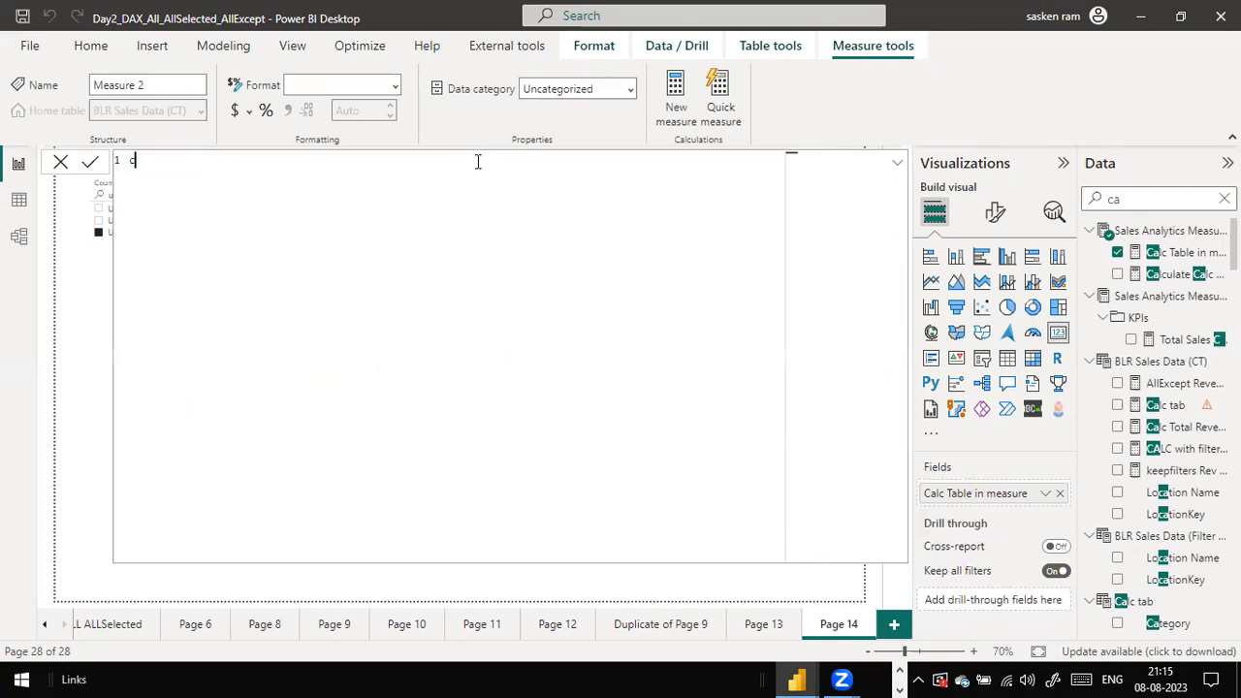
pyautogui.press('BackSpace')
pyautogui.press('BackSpace')
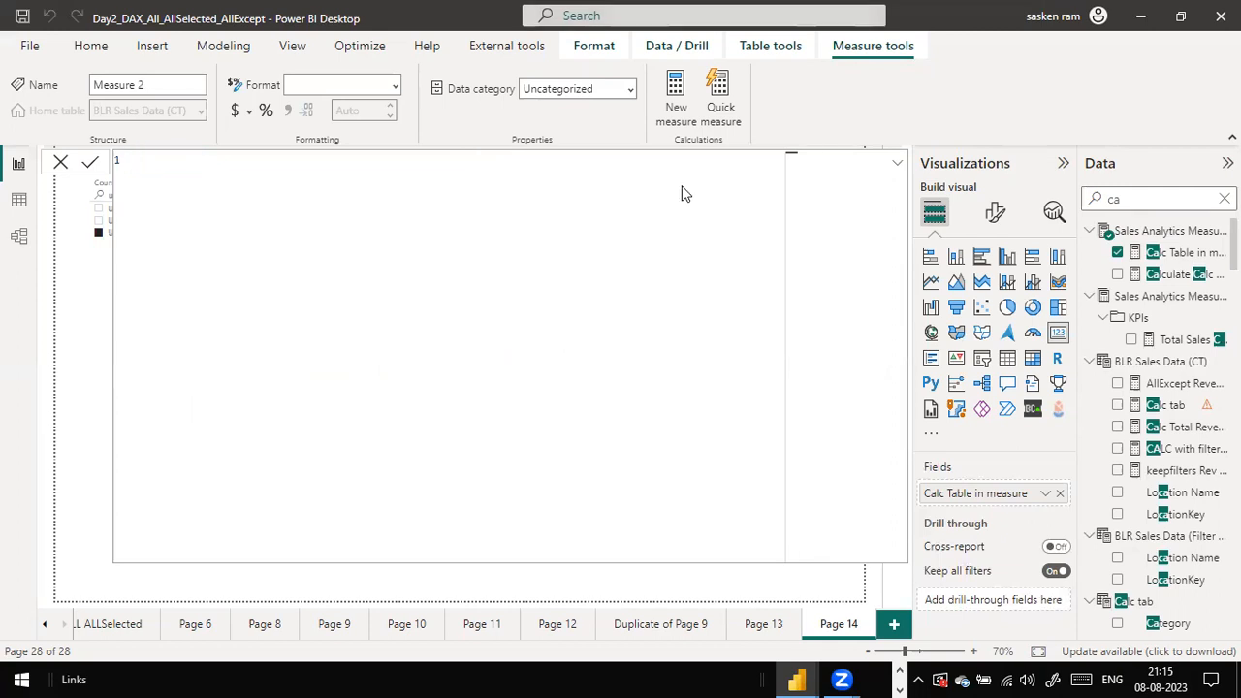
pyautogui.click(1199, 255)
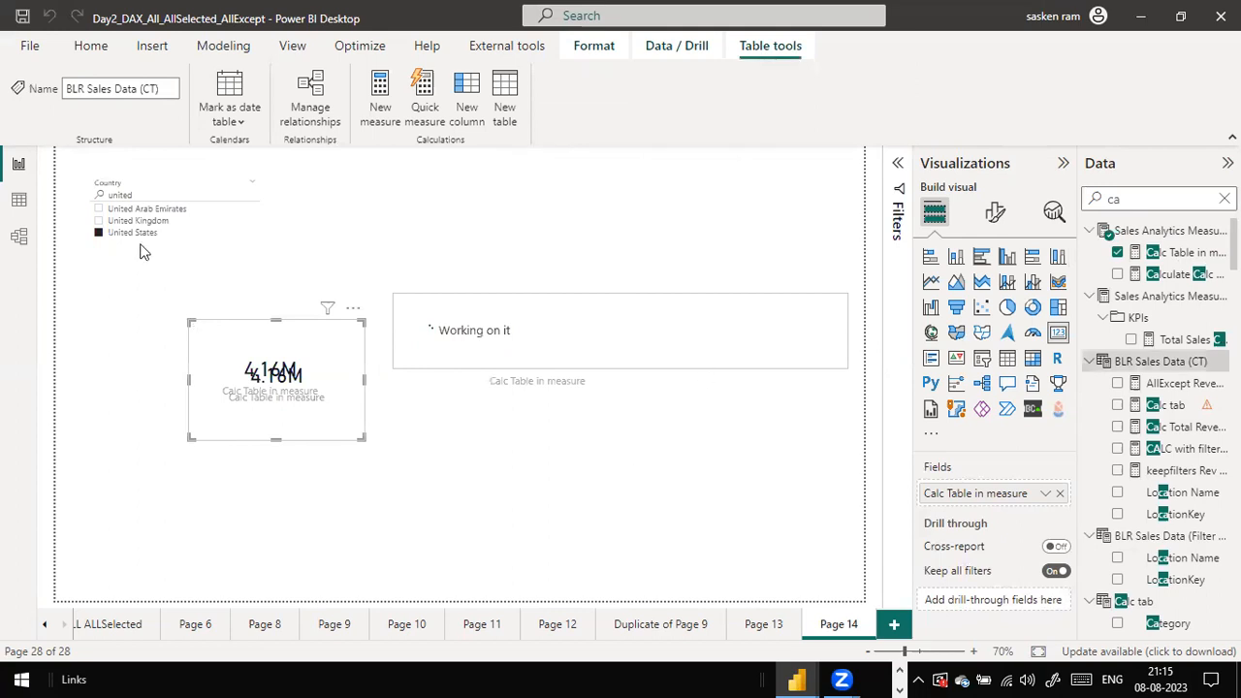
# Open the Calc Table in measure formula, select its entire expression, and close it without changes.
pyautogui.click(1178, 256)
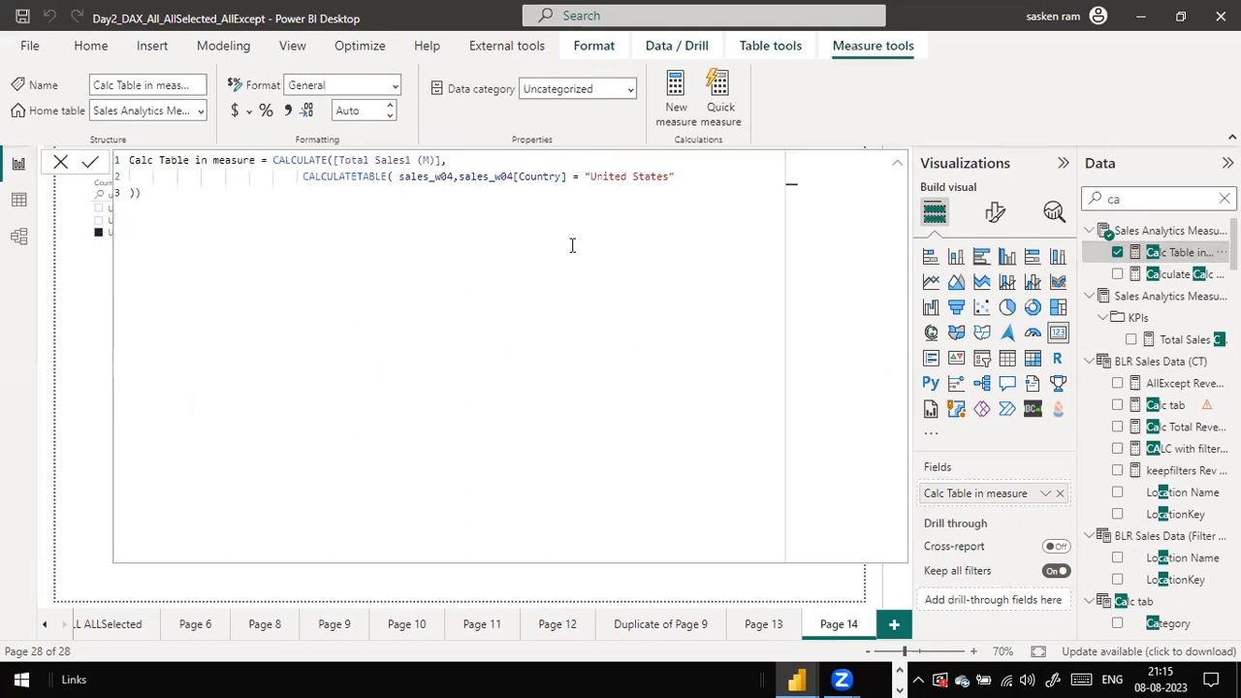
pyautogui.hotkey('ctrl', 'a')
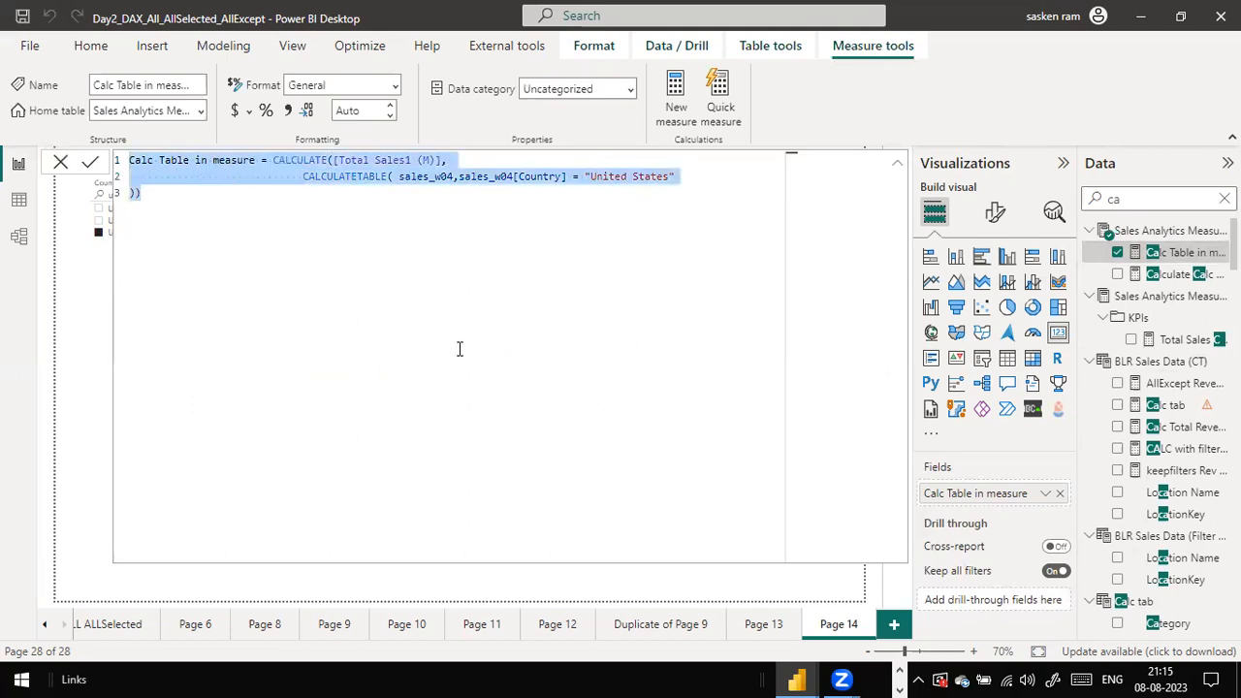
pyautogui.click(60, 161)
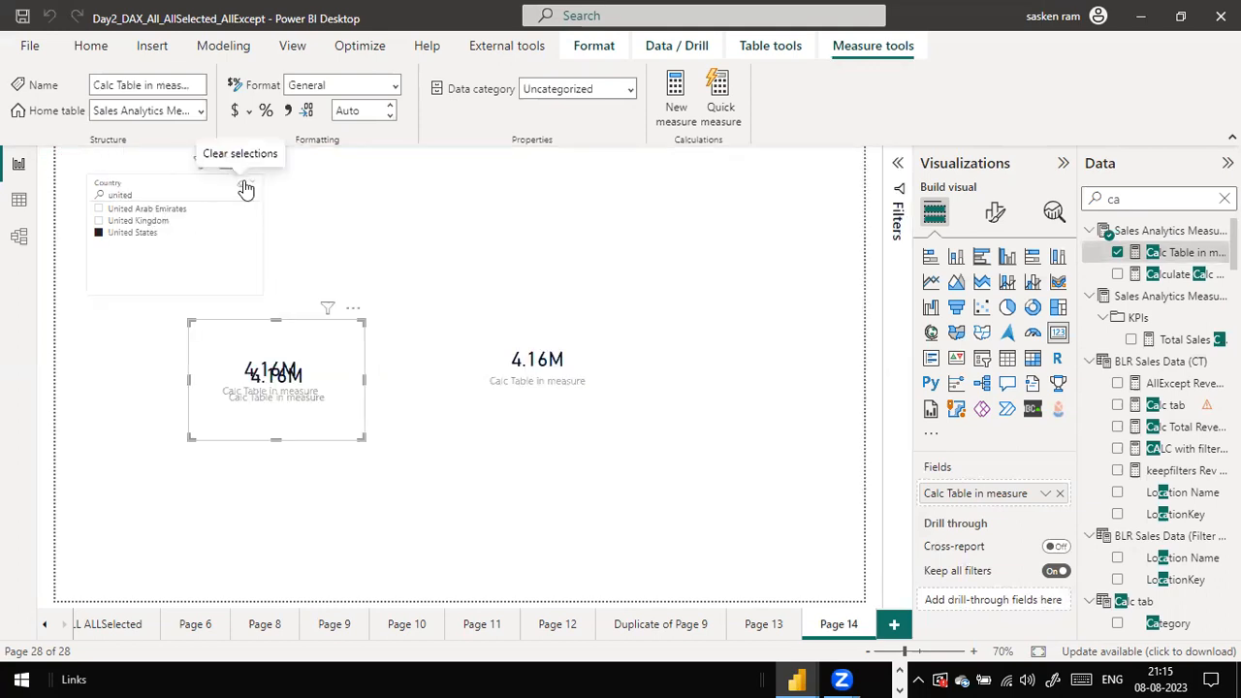
# Clear the Country slicer's selection, move the overlapping Calc Table in measure card below the original, and clear the field search.
pyautogui.click(245, 189)
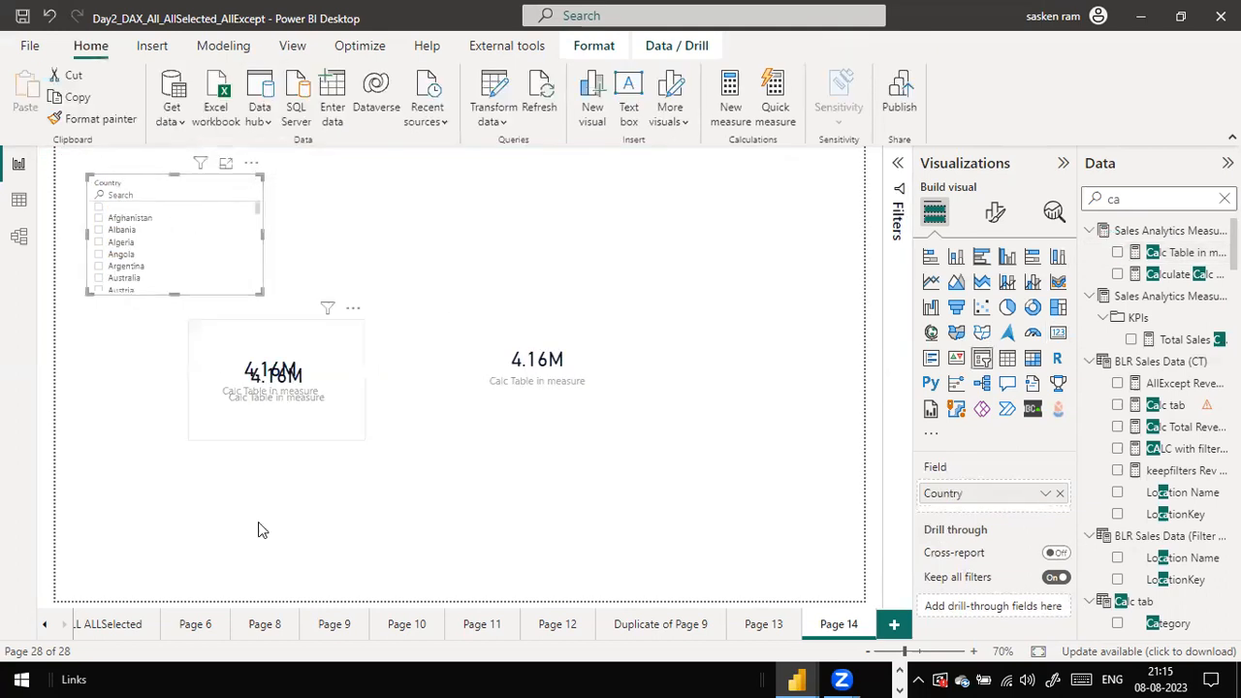
pyautogui.moveTo(258, 387); pyautogui.dragTo(258, 522)
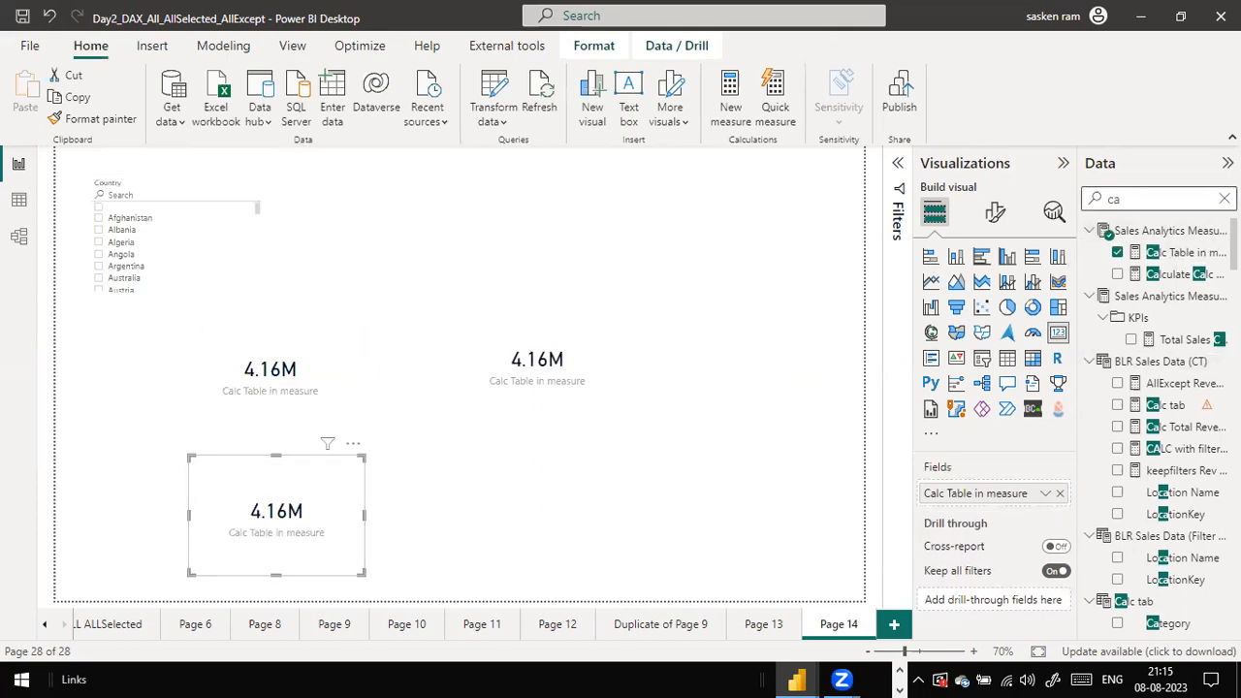
pyautogui.click(1224, 199)
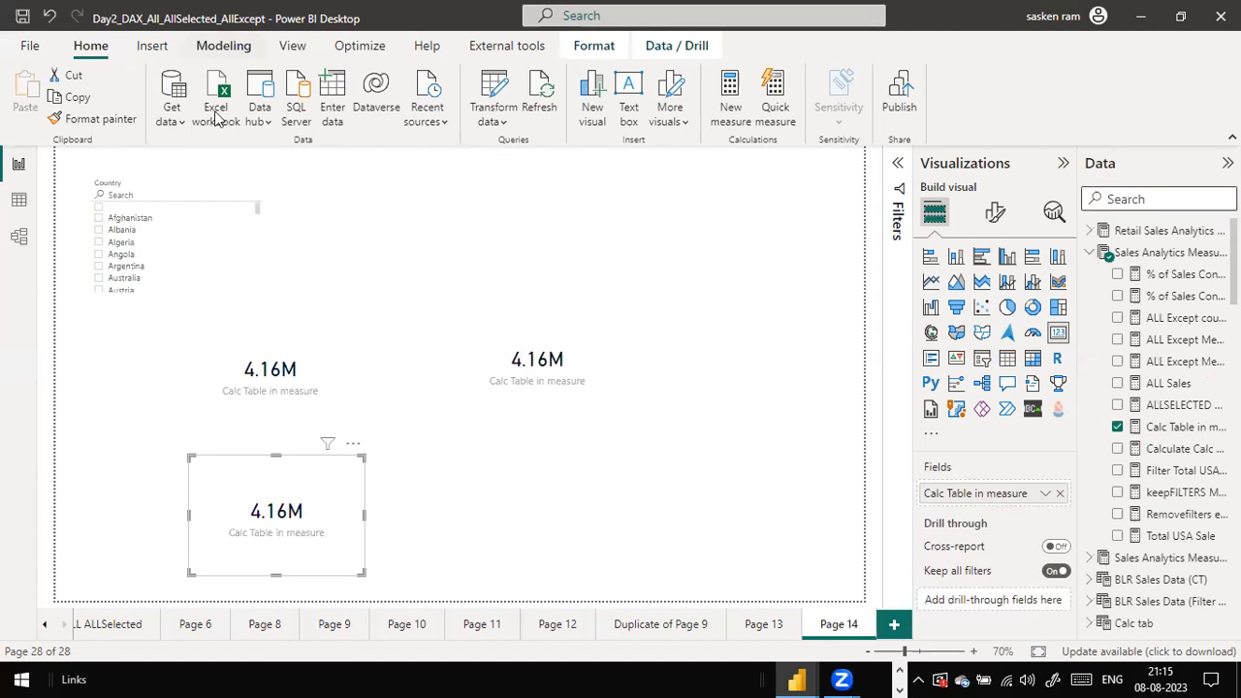
# Create a new measure from the copied Calc Table in measure expression, replacing CALCULATETABLE with FILTER.
pyautogui.click(223, 45)
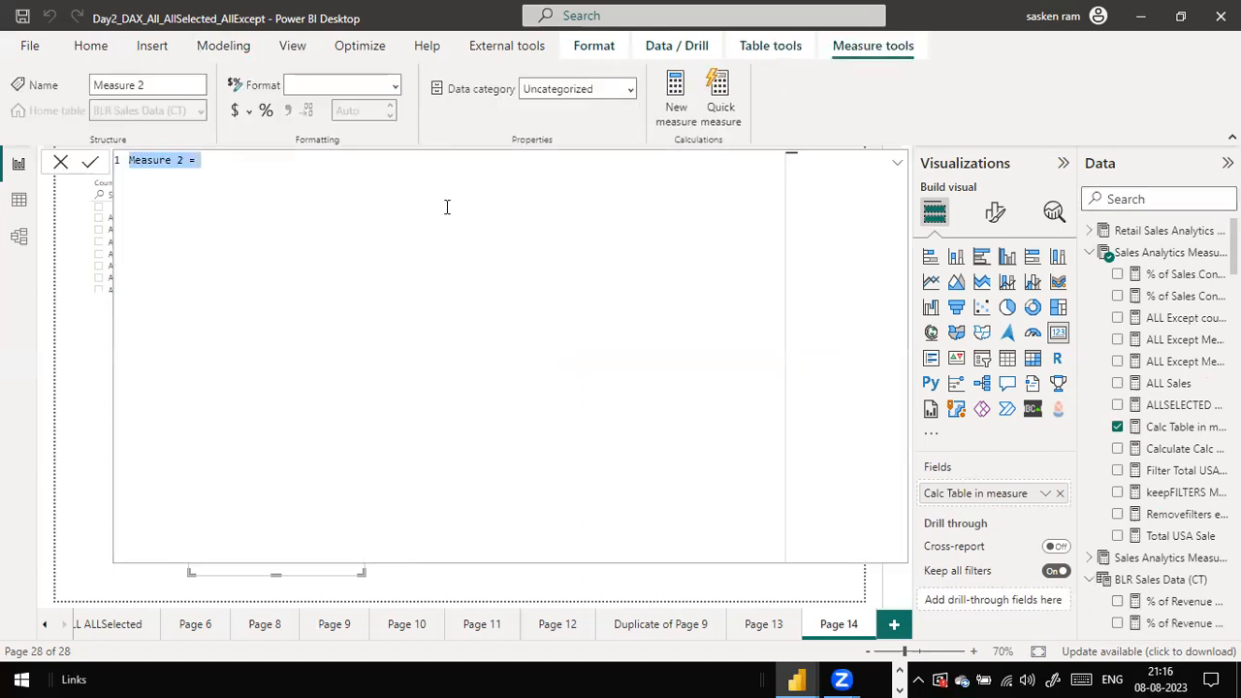
pyautogui.hotkey('ctrl', 'v')
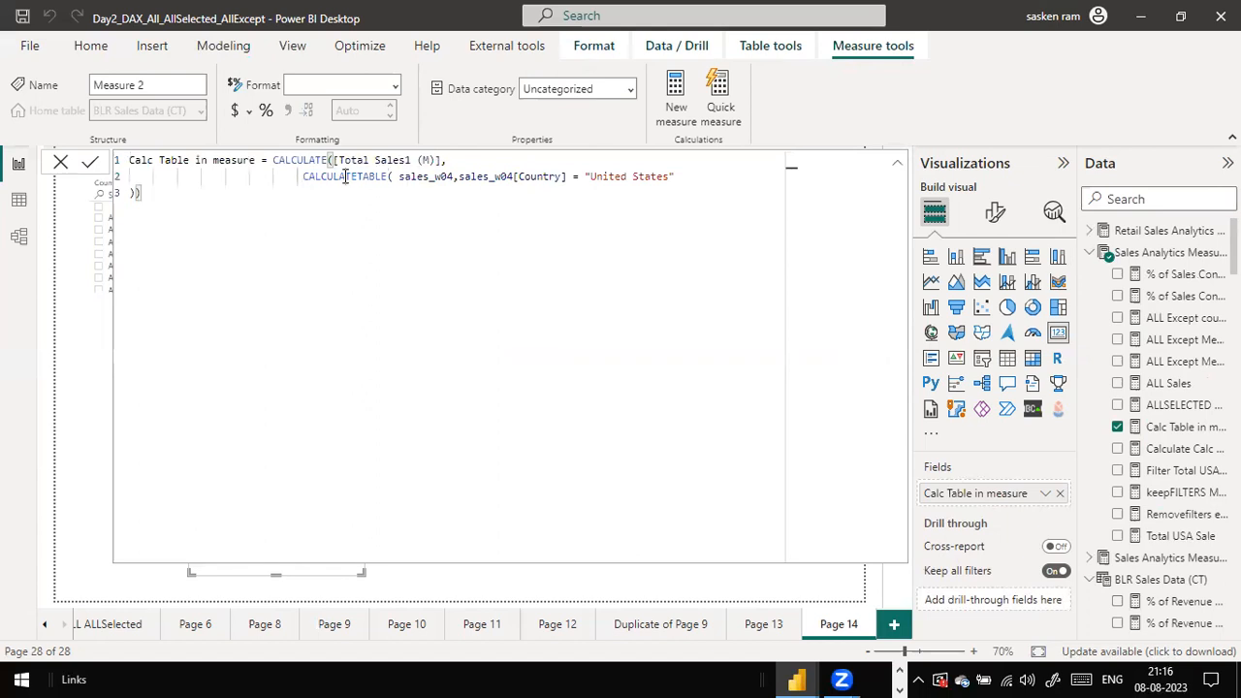
pyautogui.doubleClick(346, 176)
pyautogui.write('FILTER(')
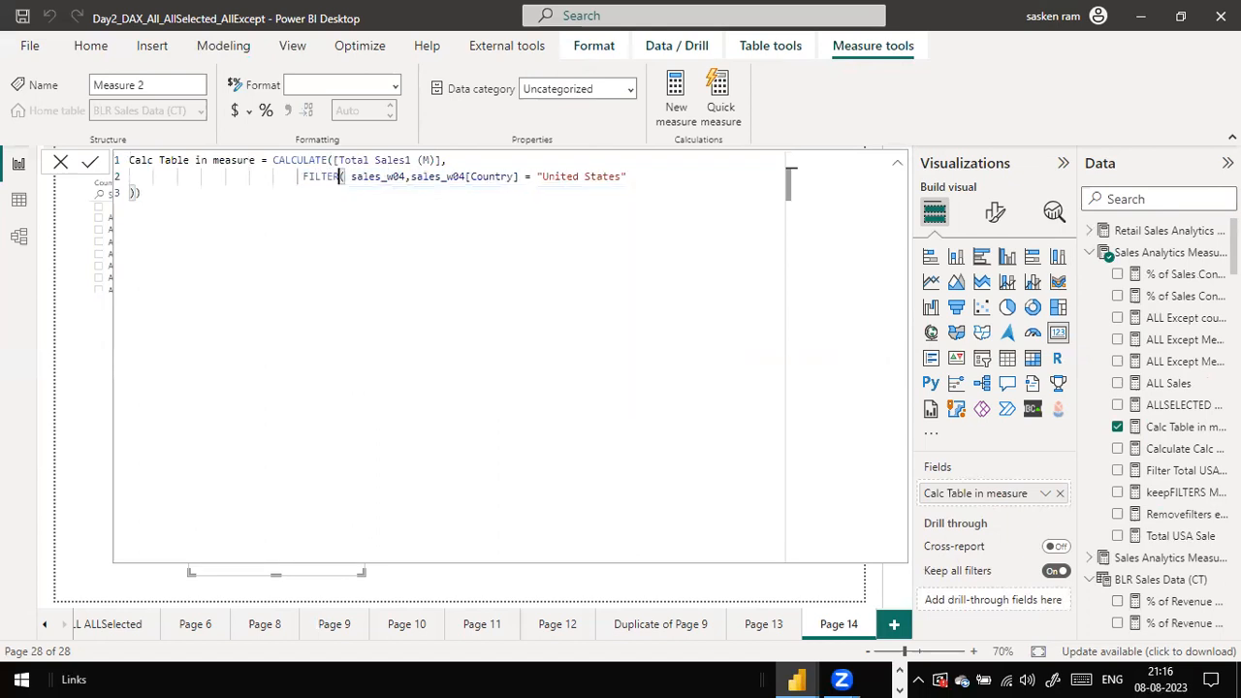
pyautogui.click(140, 192)
pyautogui.press('Return')
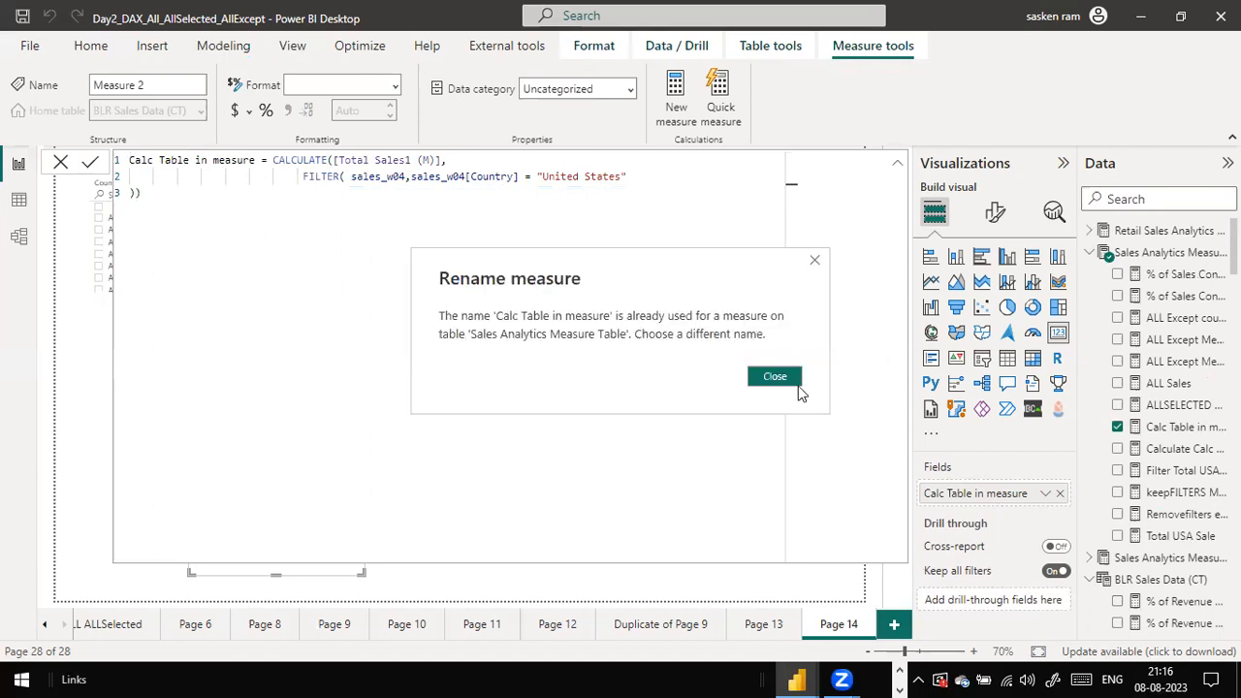
pyautogui.click(817, 259)
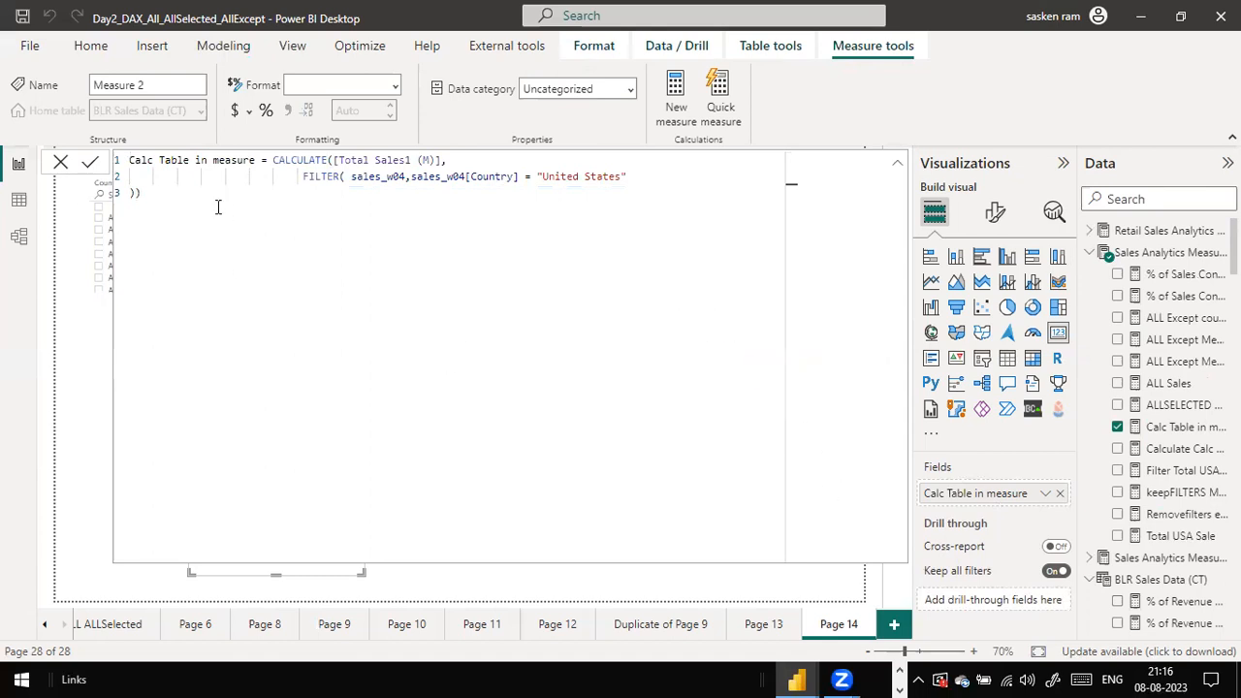
# Name the new measure Filter Vs Calc Table in measure, commit it and close the formula editor.
pyautogui.hotkey('ctrl', 'Left')
pyautogui.hotkey('ctrl', 'Left')
pyautogui.hotkey('ctrl', 'Left')
pyautogui.hotkey('ctrl', 'Left')
pyautogui.write('Filter n')
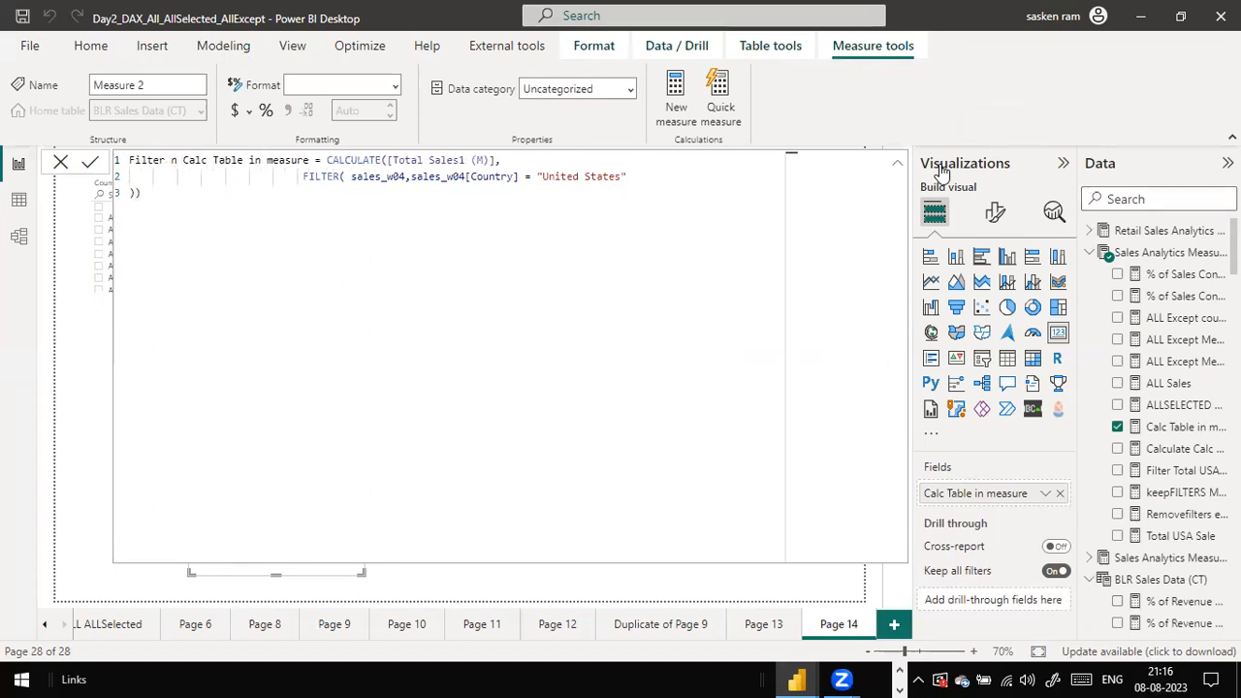
pyautogui.press('BackSpace')
pyautogui.press('BackSpace')
pyautogui.write('Vs')
pyautogui.hotkey('ctrl', 'End')
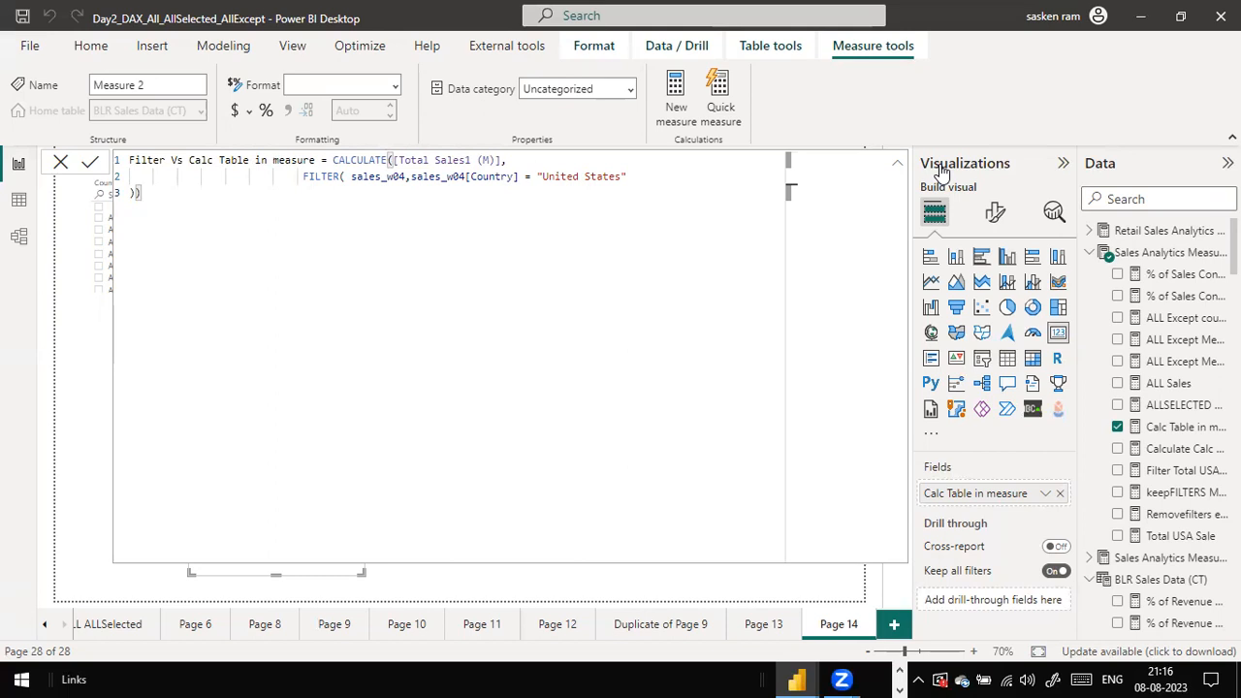
pyautogui.press('Return')
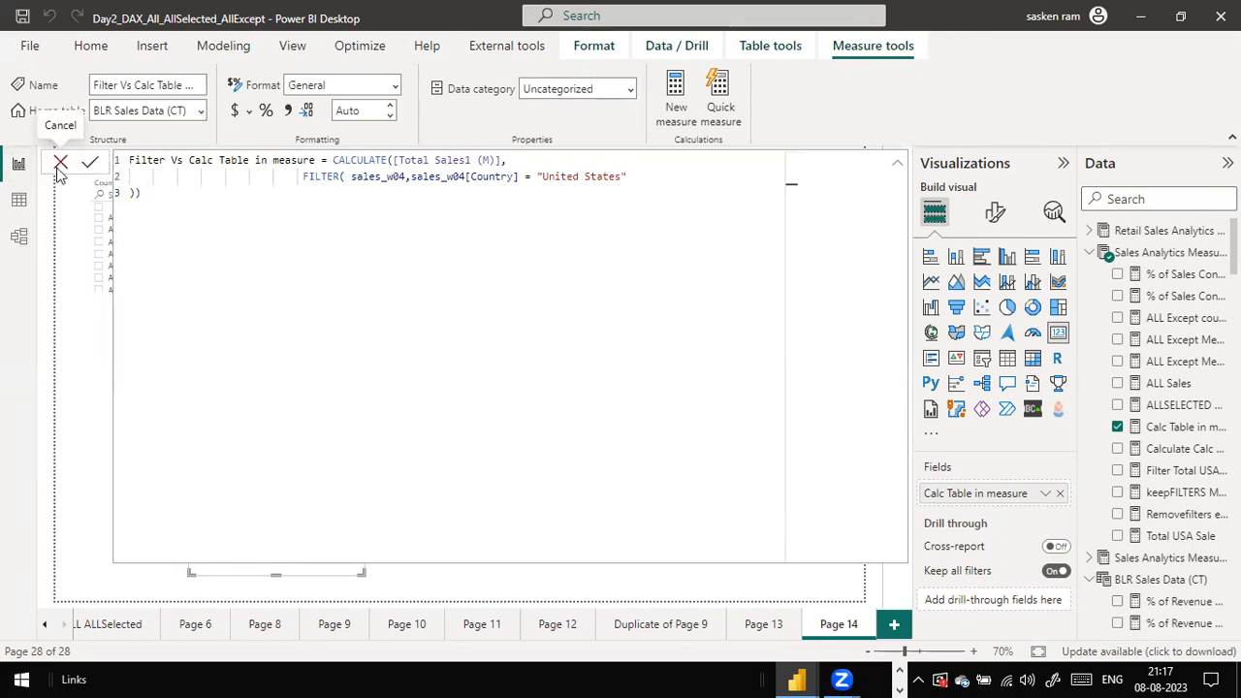
pyautogui.click(60, 162)
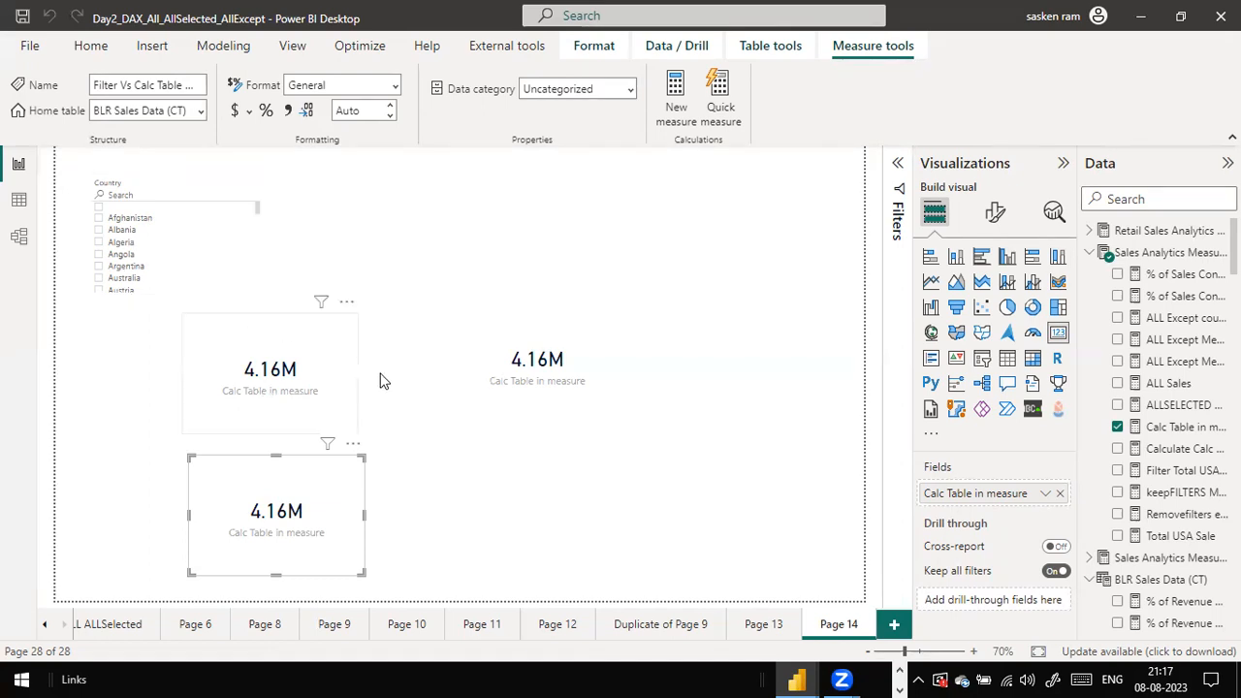
# Search the fields for "filter" and replace the lower card's field with Filter Vs Calc Table in measure.
pyautogui.click(1162, 200)
pyautogui.write('filter')
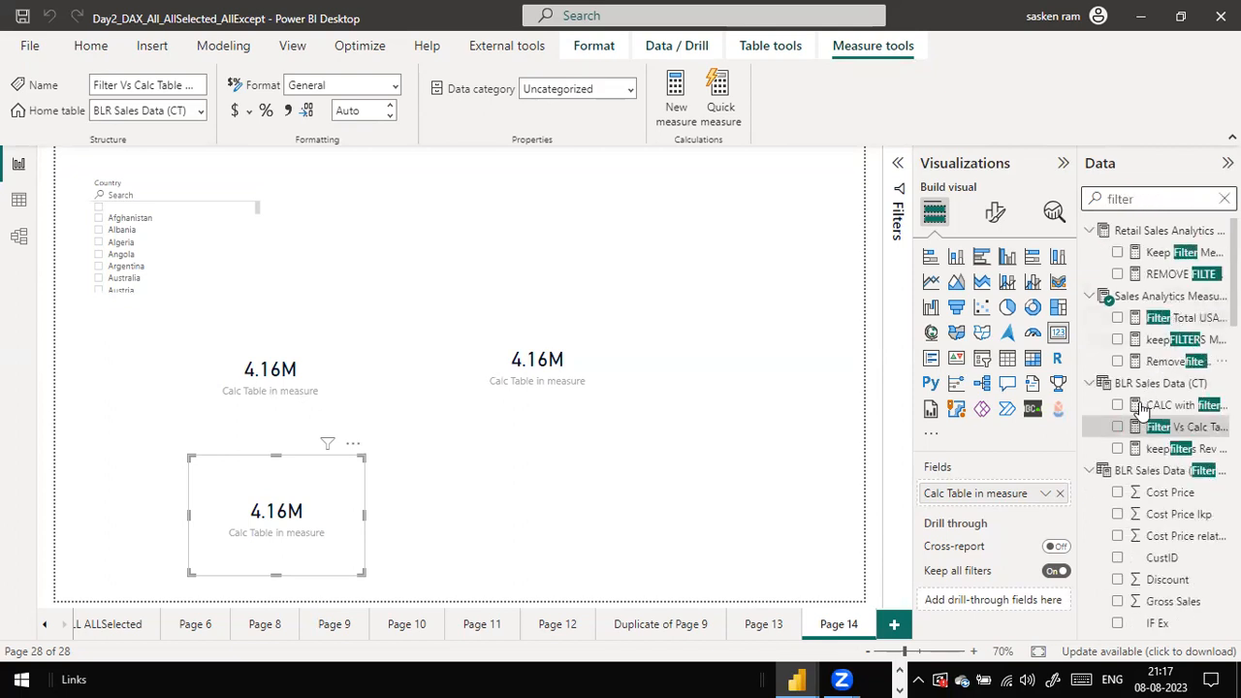
pyautogui.moveTo(1175, 430); pyautogui.dragTo(286, 499)
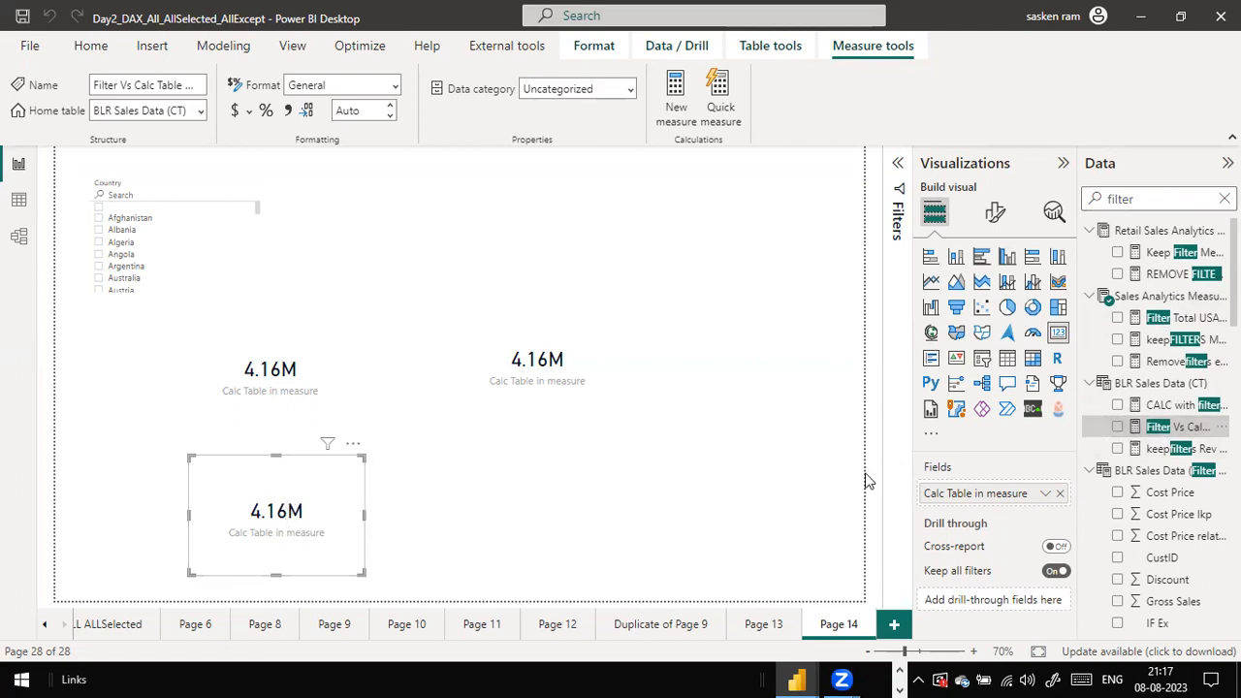
pyautogui.click(1061, 494)
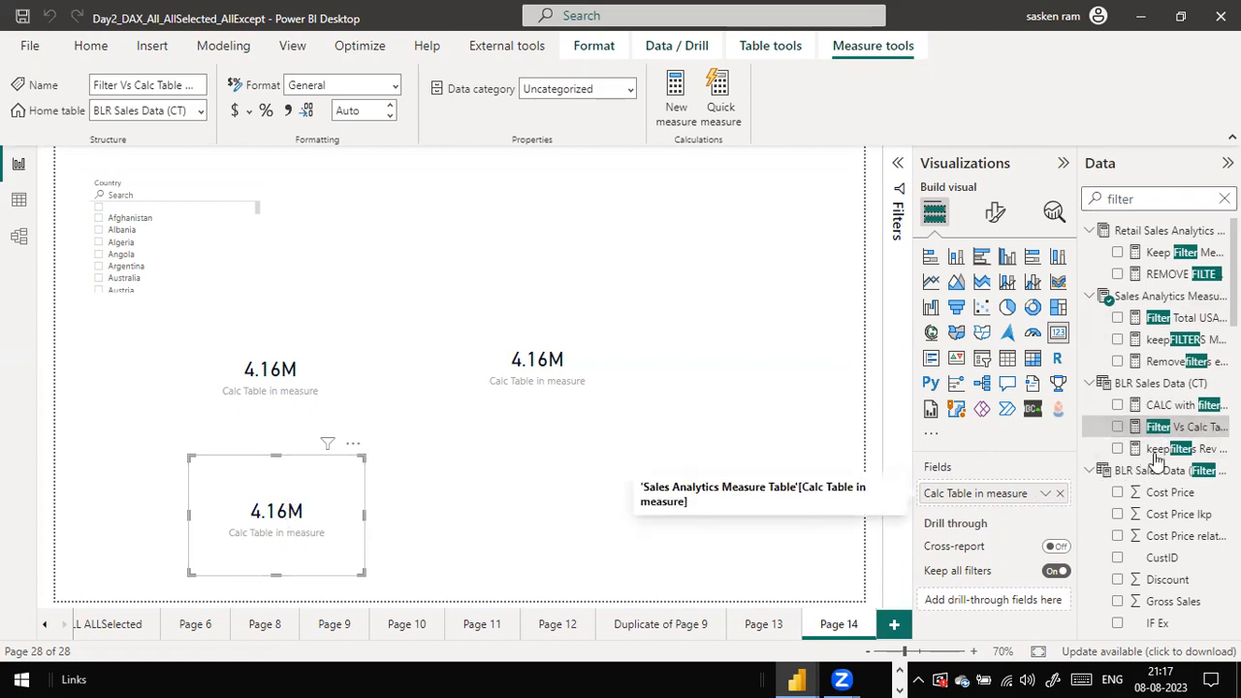
pyautogui.moveTo(1168, 428); pyautogui.dragTo(977, 489)
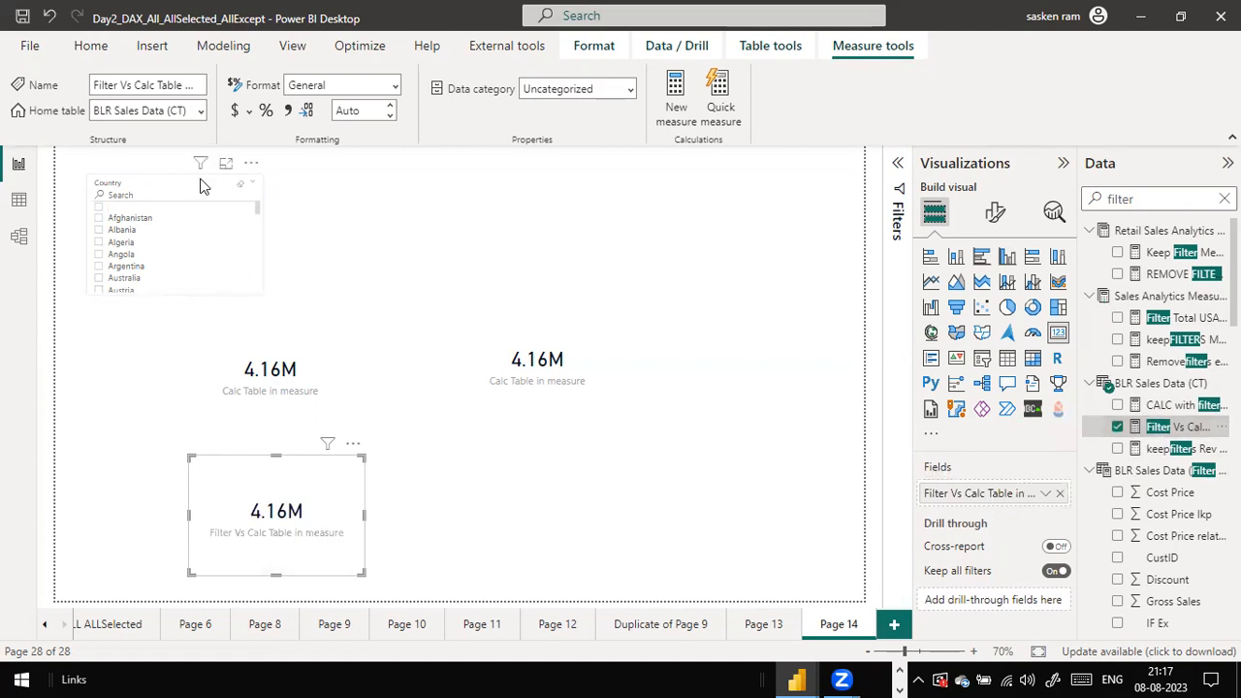
# Search the Country slicer for "united", compare the cards under United Kingdom and United States, and set the slicer back to United Kingdom.
pyautogui.click(160, 196)
pyautogui.write('u')
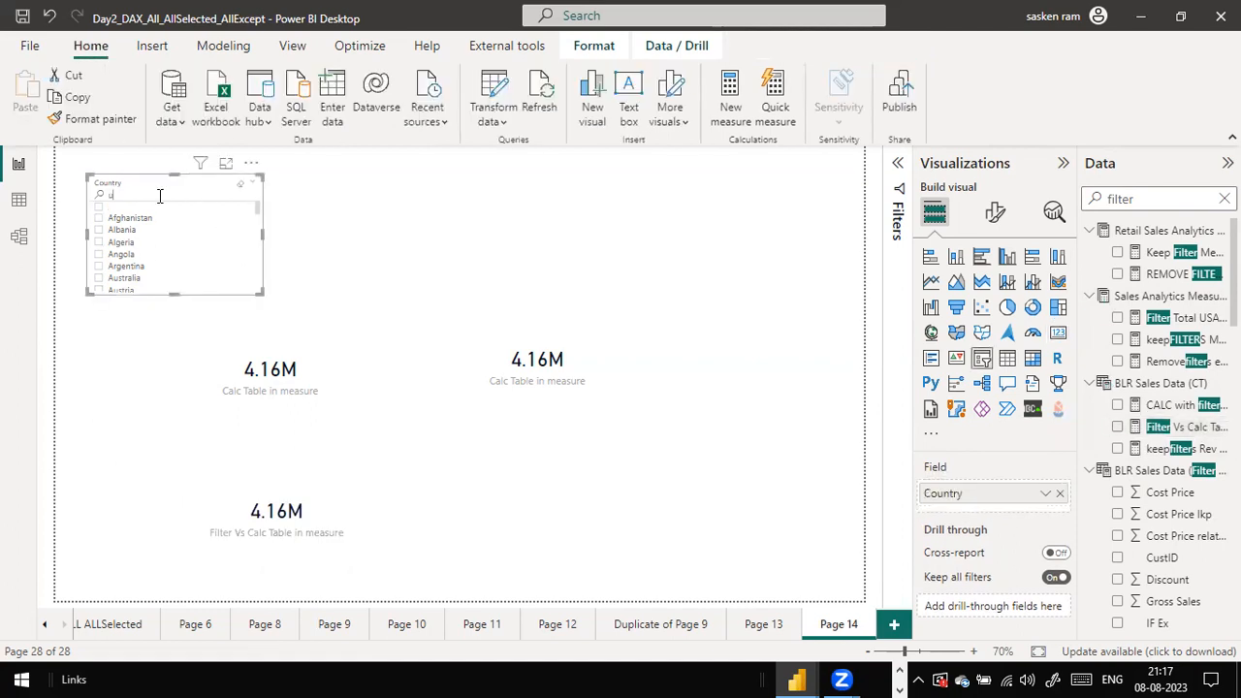
pyautogui.write('k')
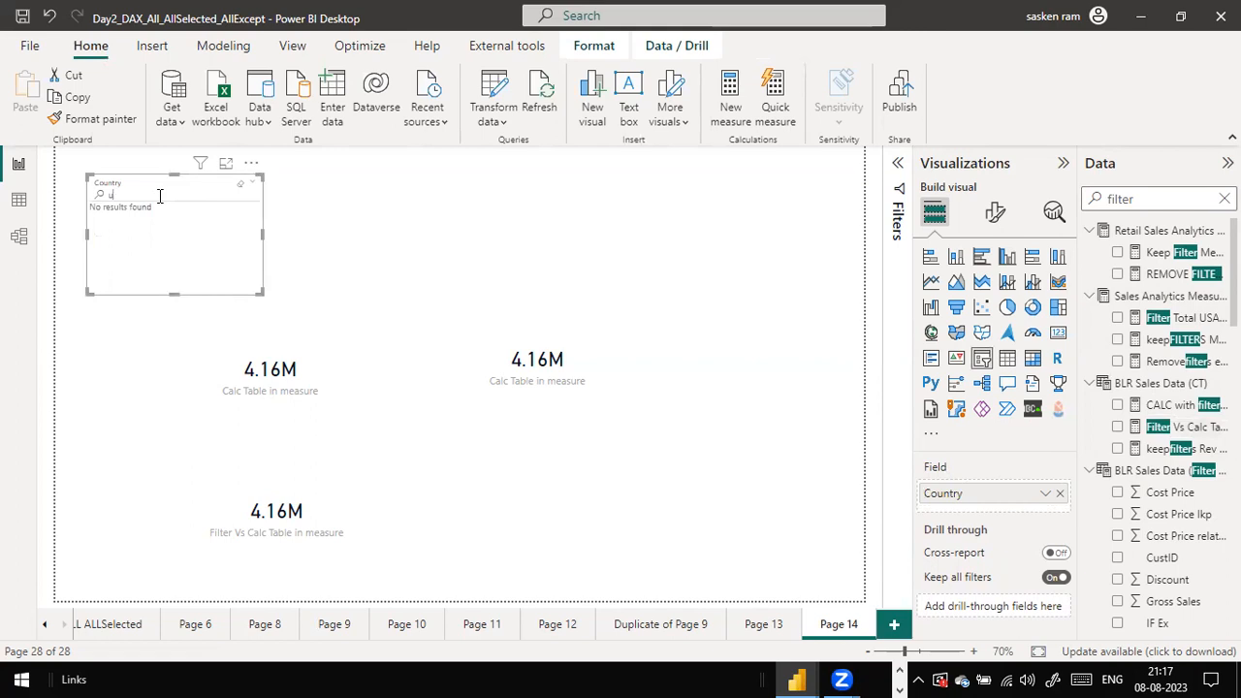
pyautogui.write('nited')
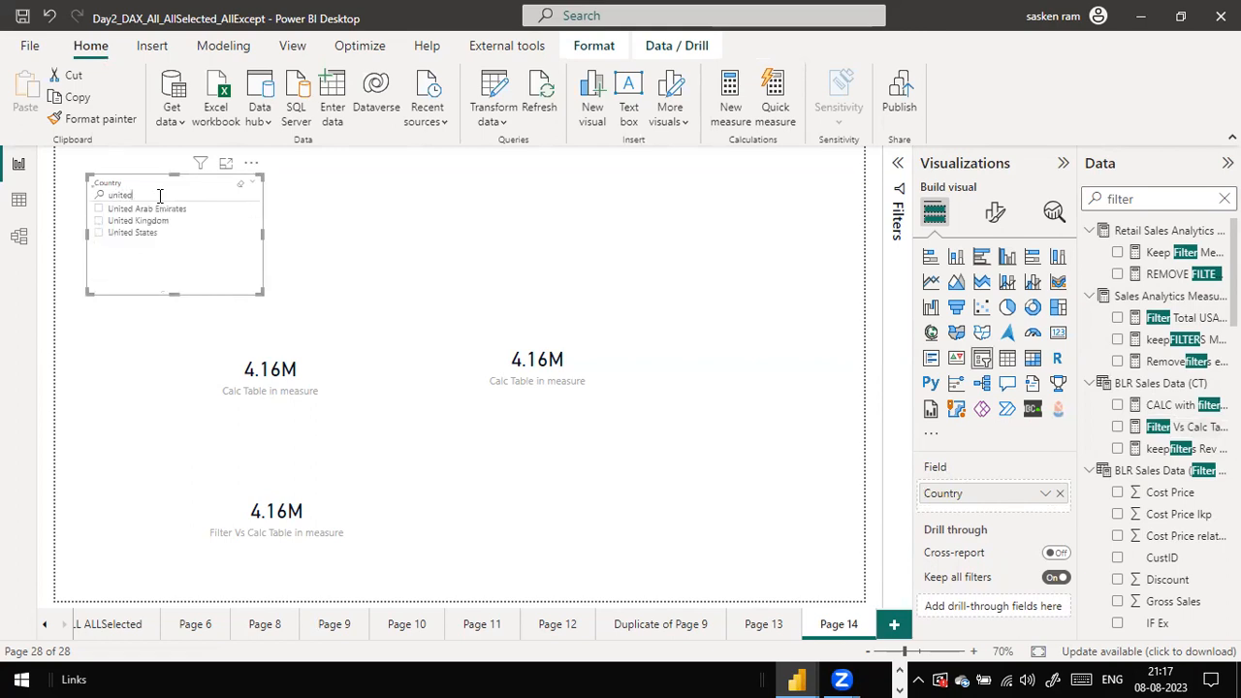
pyautogui.click(100, 222)
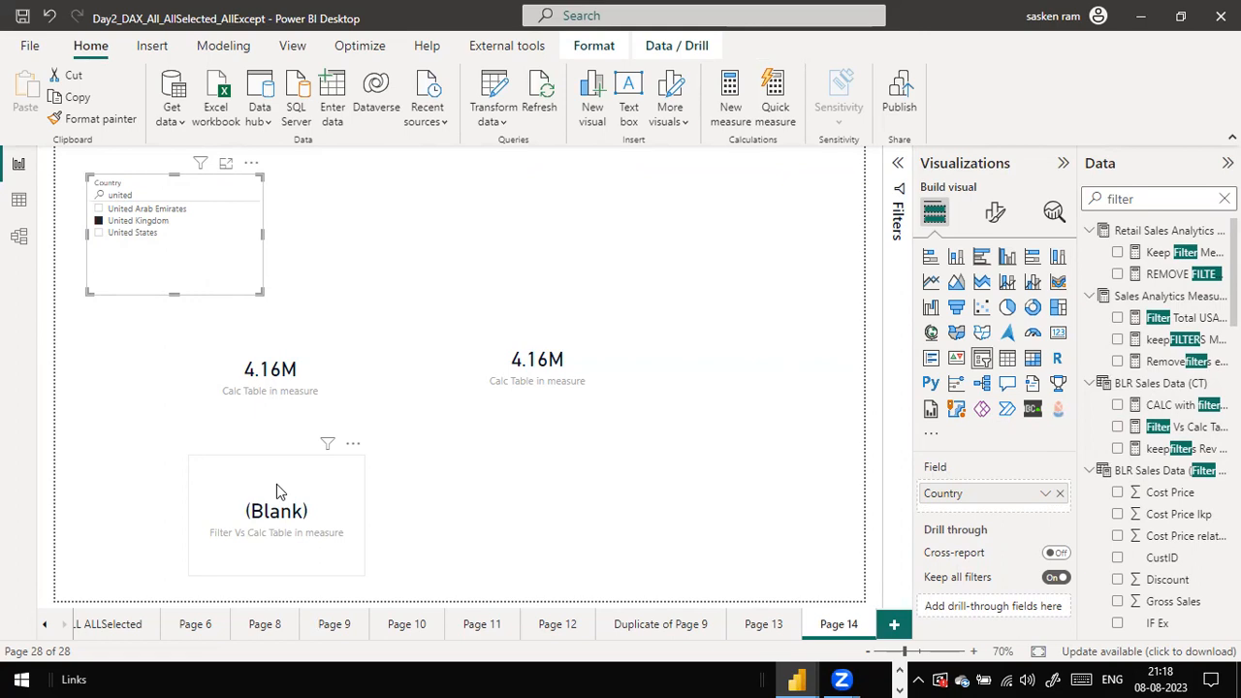
pyautogui.click(100, 236)
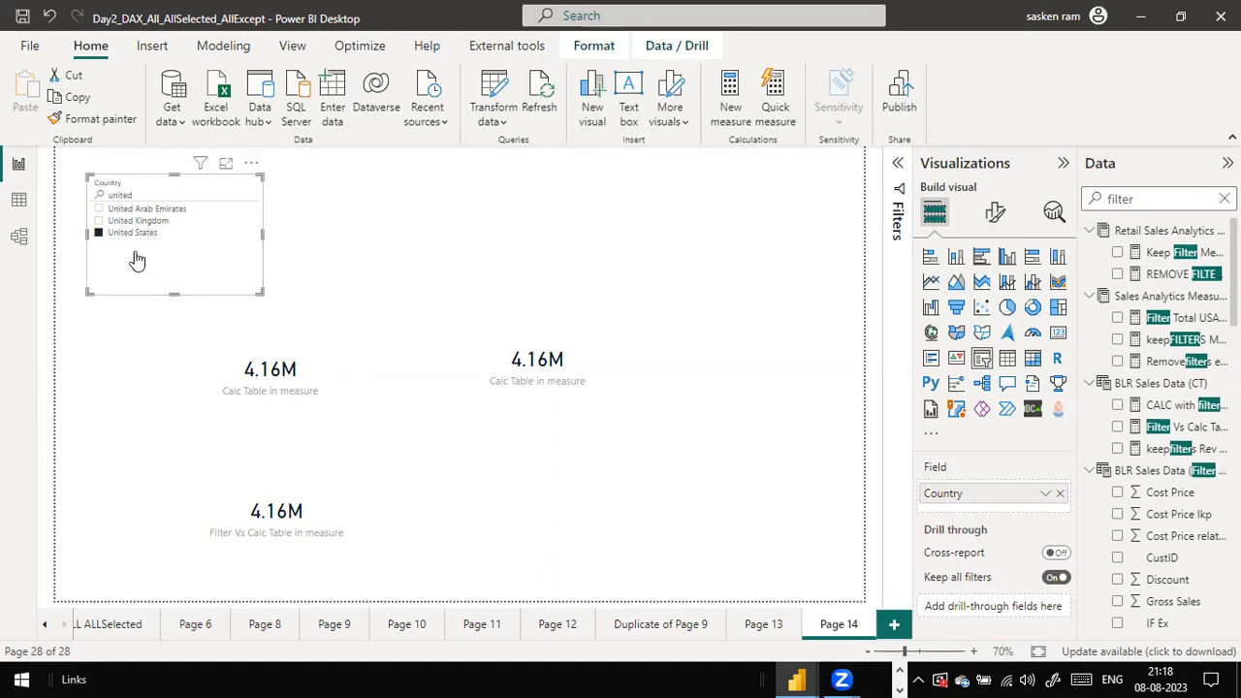
pyautogui.click(107, 221)
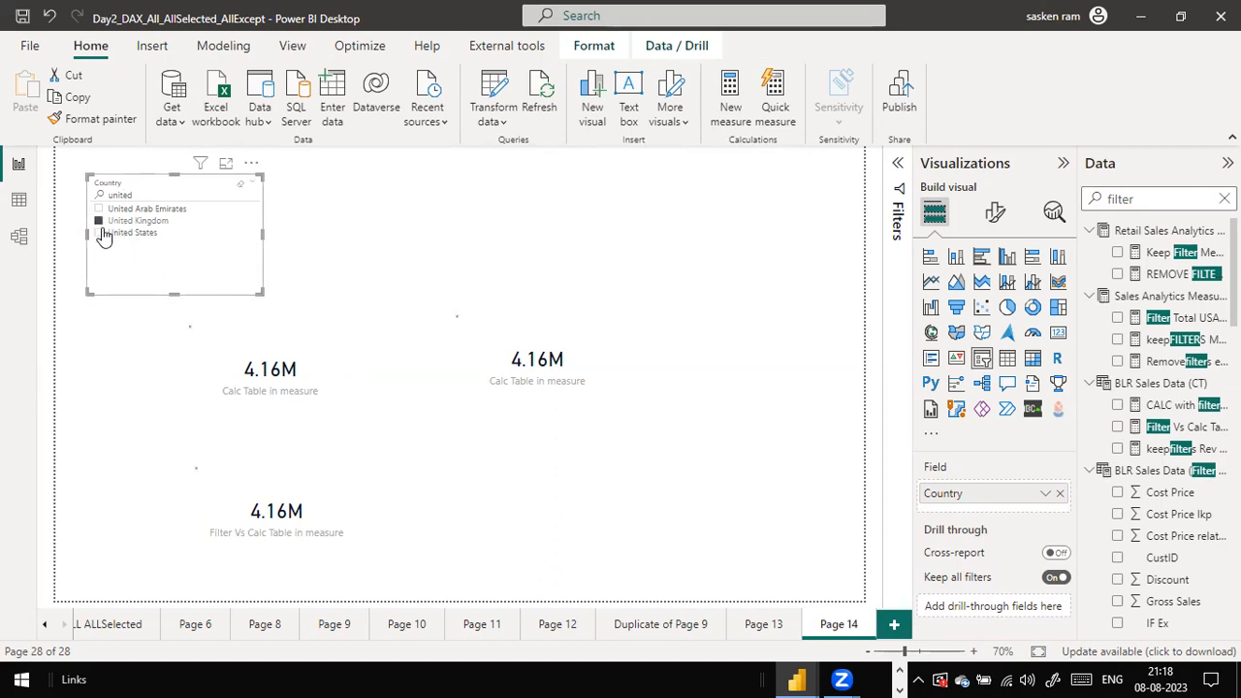
# Inspect the filters and slicers affecting the original Calc Table in measure card and the Filter Vs Calc Table in measure card.
pyautogui.click(320, 296)
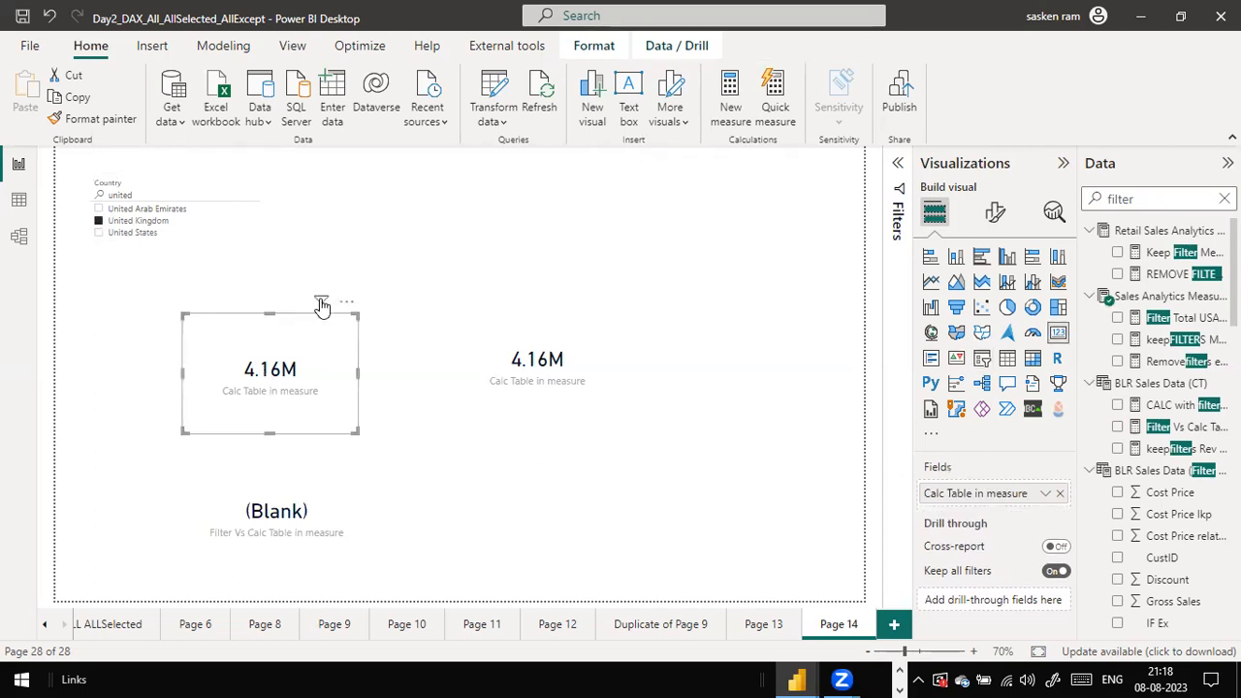
pyautogui.moveTo(321, 301)
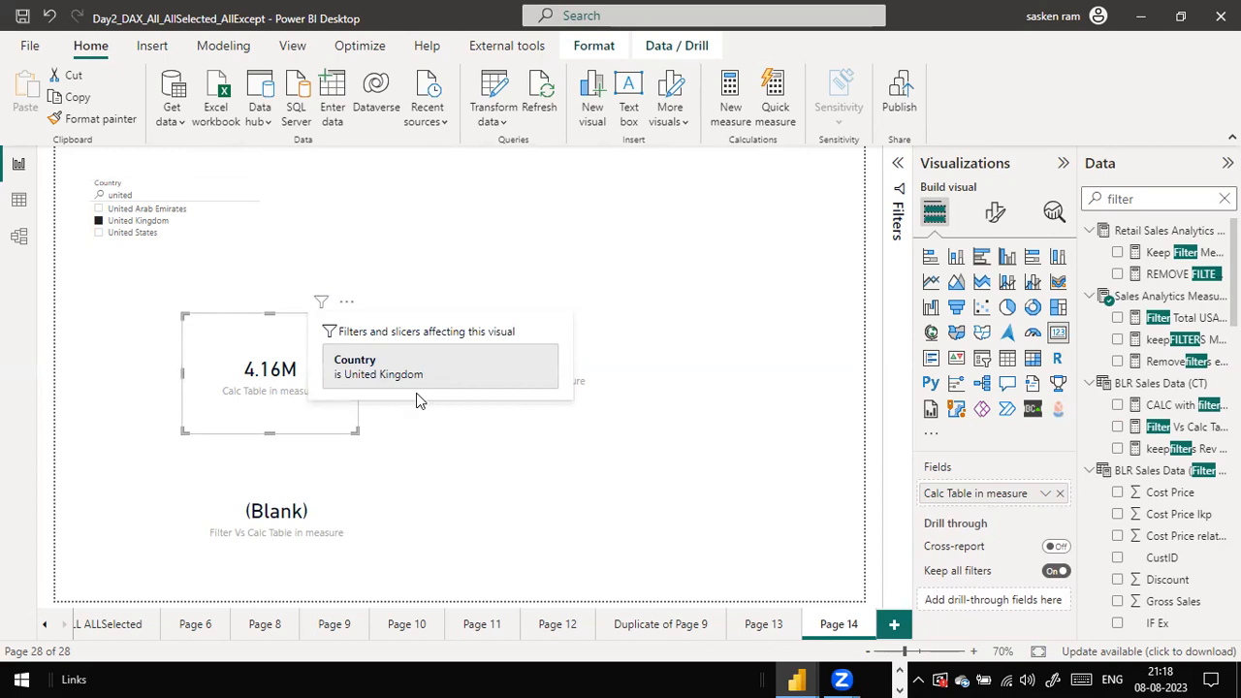
pyautogui.click(330, 543)
pyautogui.moveTo(327, 444)
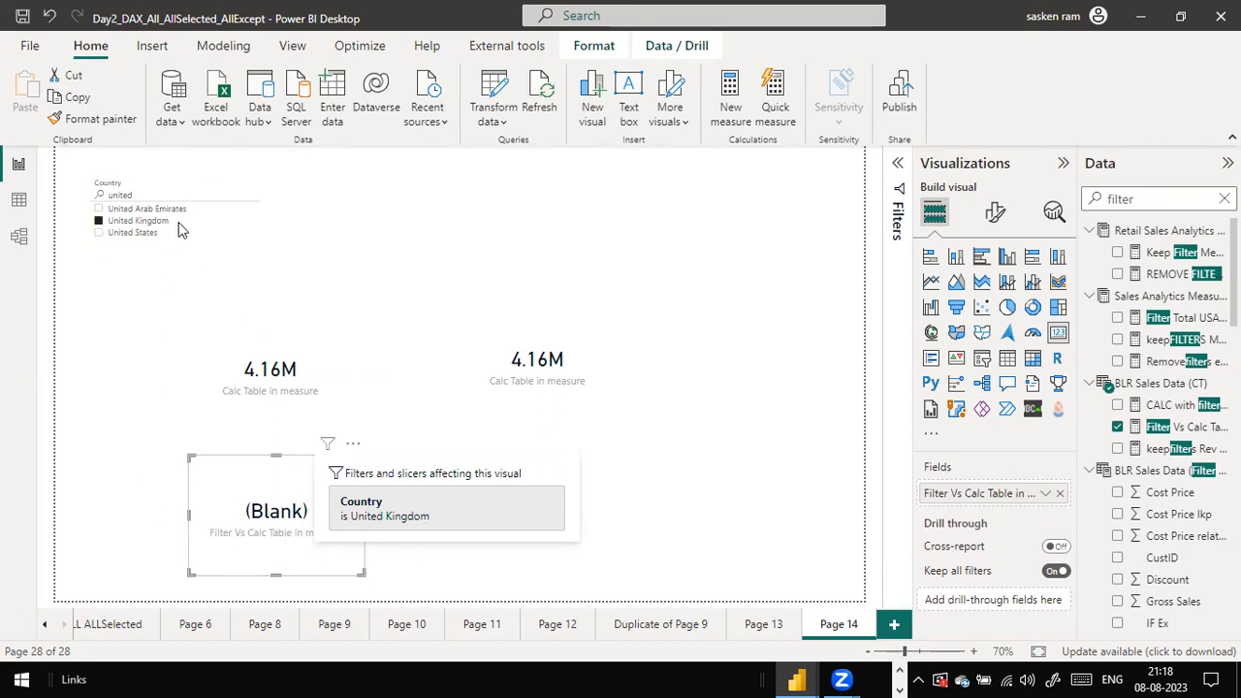
pyautogui.click(281, 373)
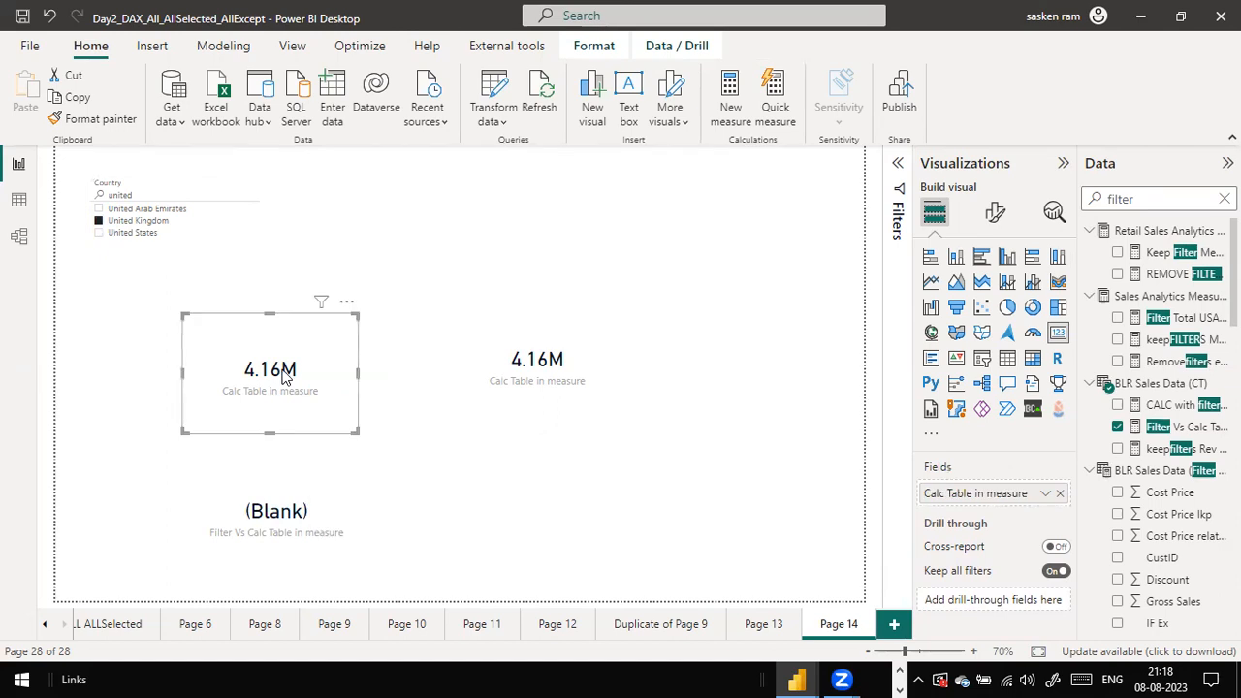
# Compare the cards again with the Country slicer on United States, return it to United Kingdom, and deselect the slicer visual.
pyautogui.click(101, 234)
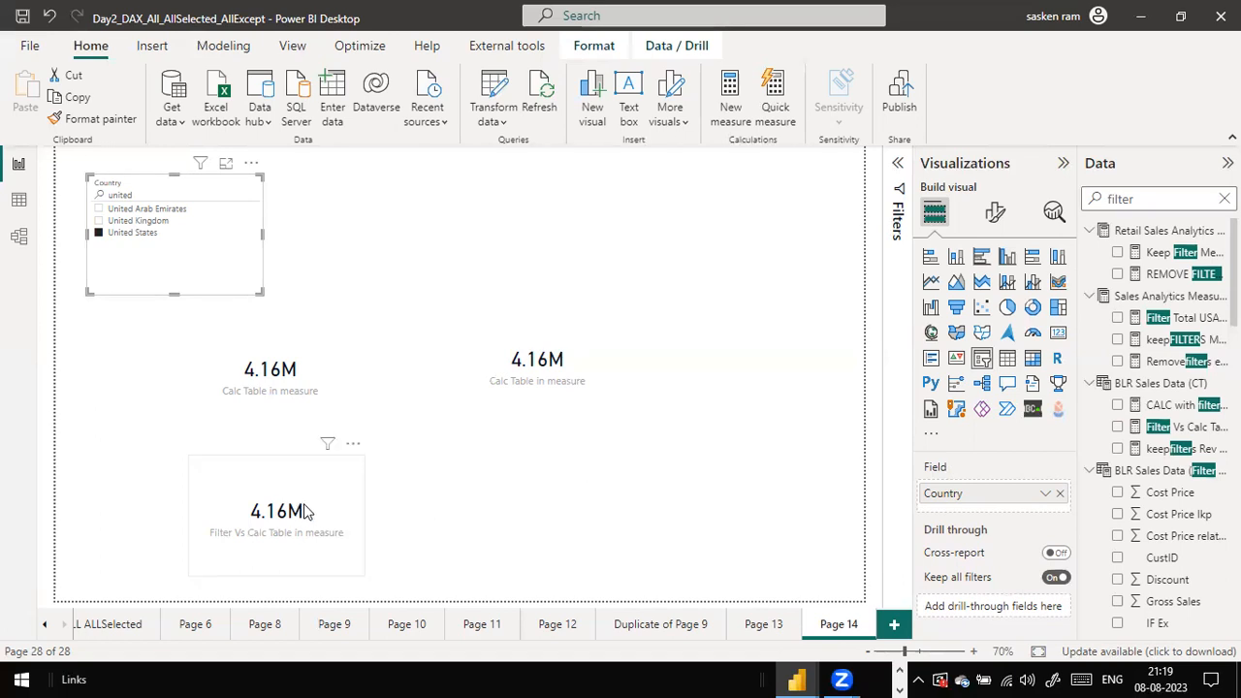
pyautogui.click(98, 220)
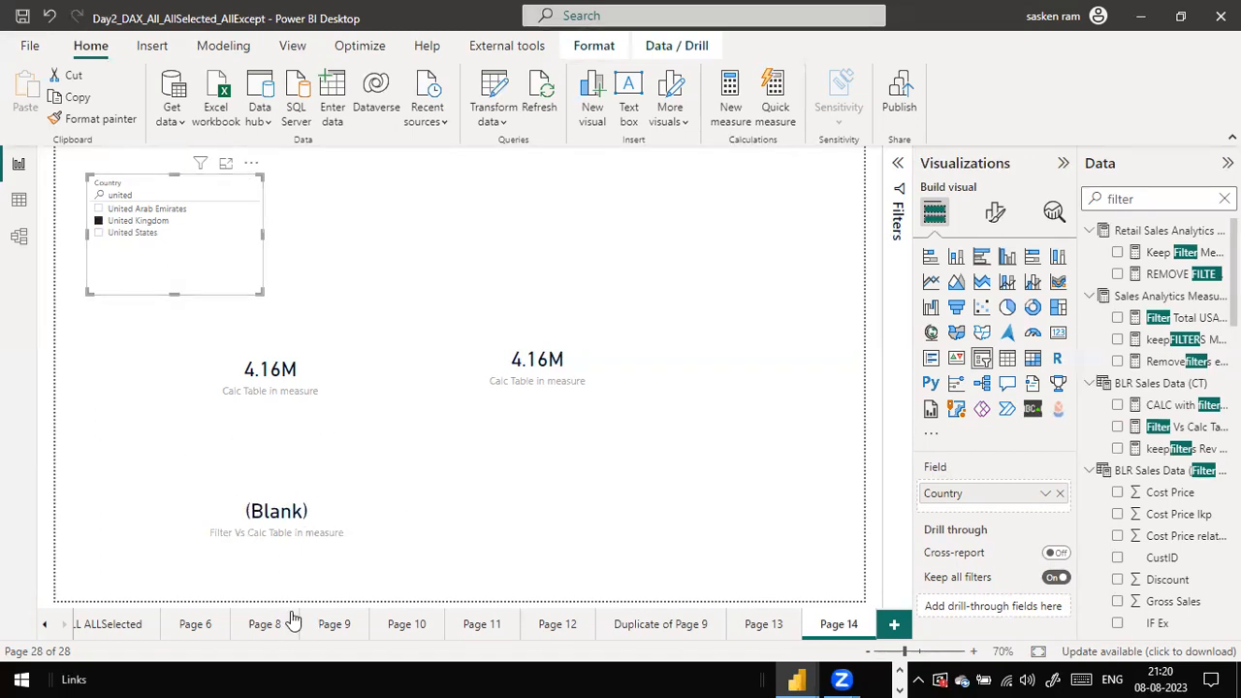
pyautogui.click(439, 237)
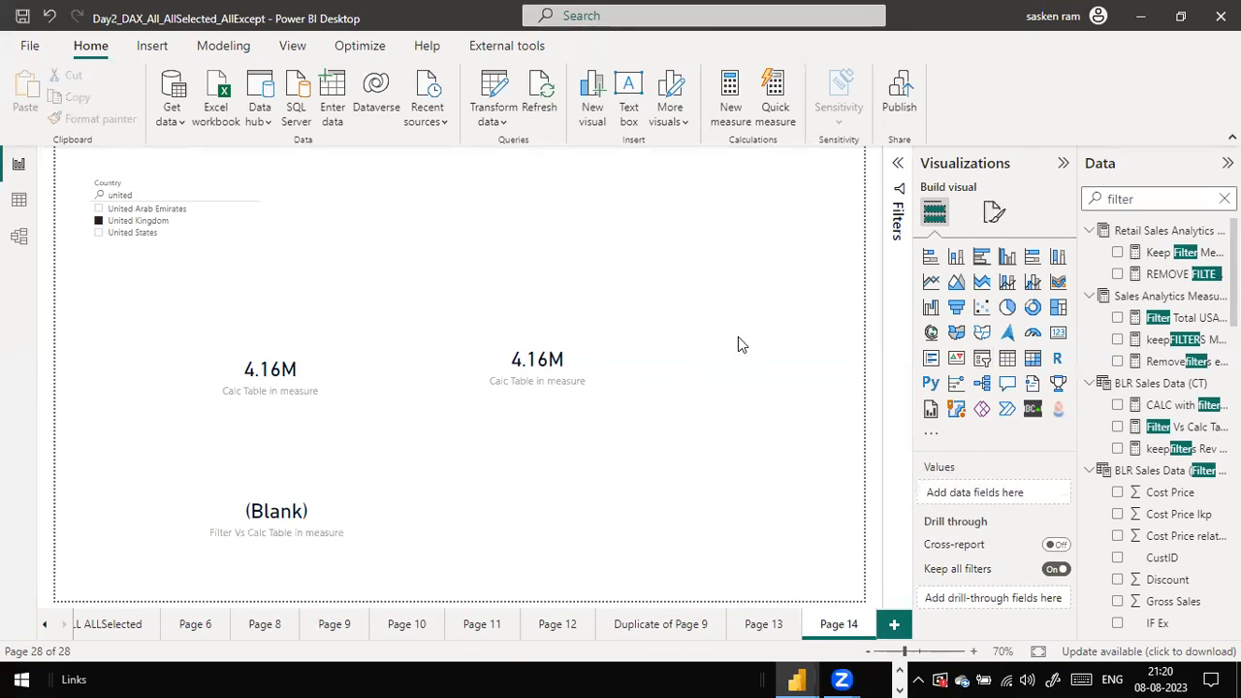
pyautogui.hotkey('alt', 'Tab')
pyautogui.hotkey('alt', 'Tab')
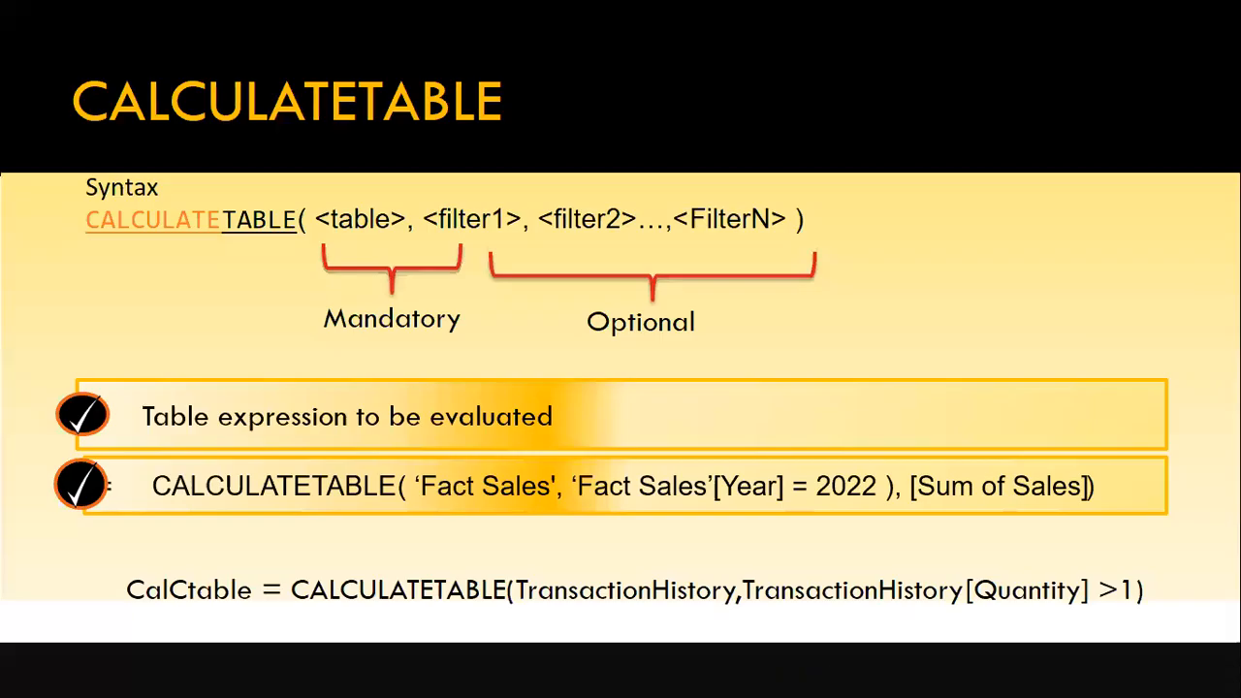
pyautogui.press('Right')
pyautogui.press('Right')
pyautogui.press('Right')
pyautogui.press('Right')
pyautogui.press('Left')
pyautogui.press('Left')
pyautogui.press('Right')
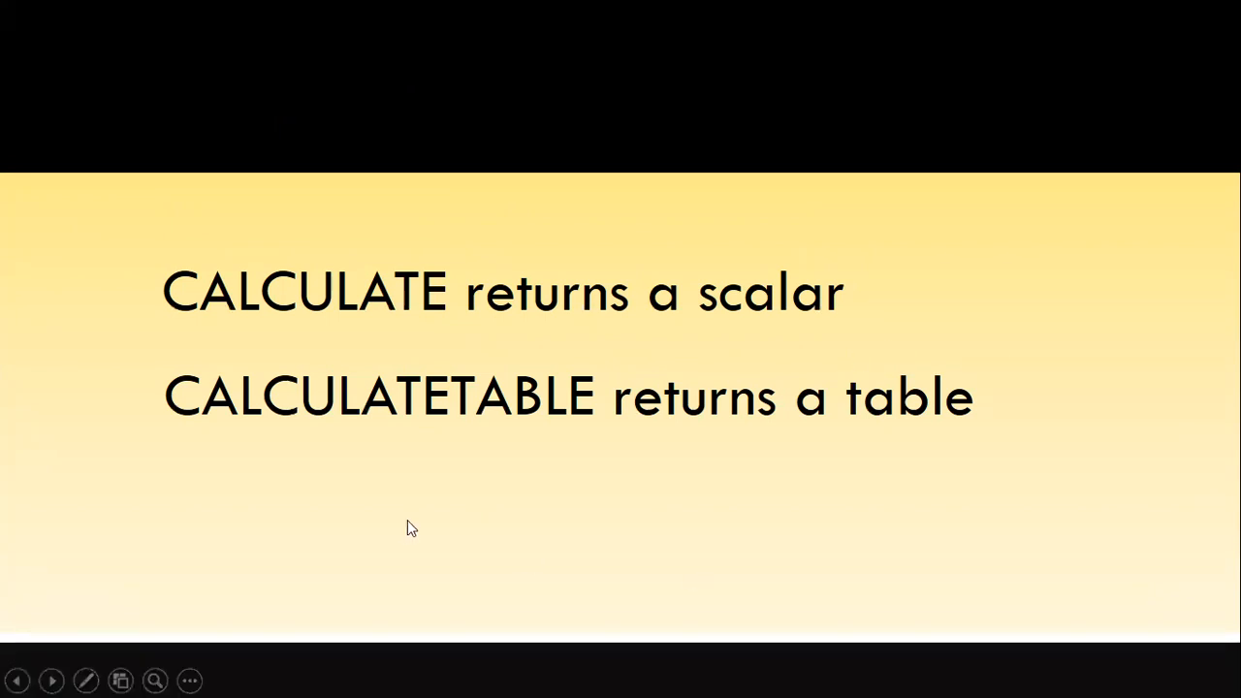
pyautogui.click(1123, 482)
pyautogui.press('Left')
pyautogui.press('Right')
pyautogui.press('Right')
pyautogui.press('Left')
pyautogui.press('Left')
pyautogui.press('Right')
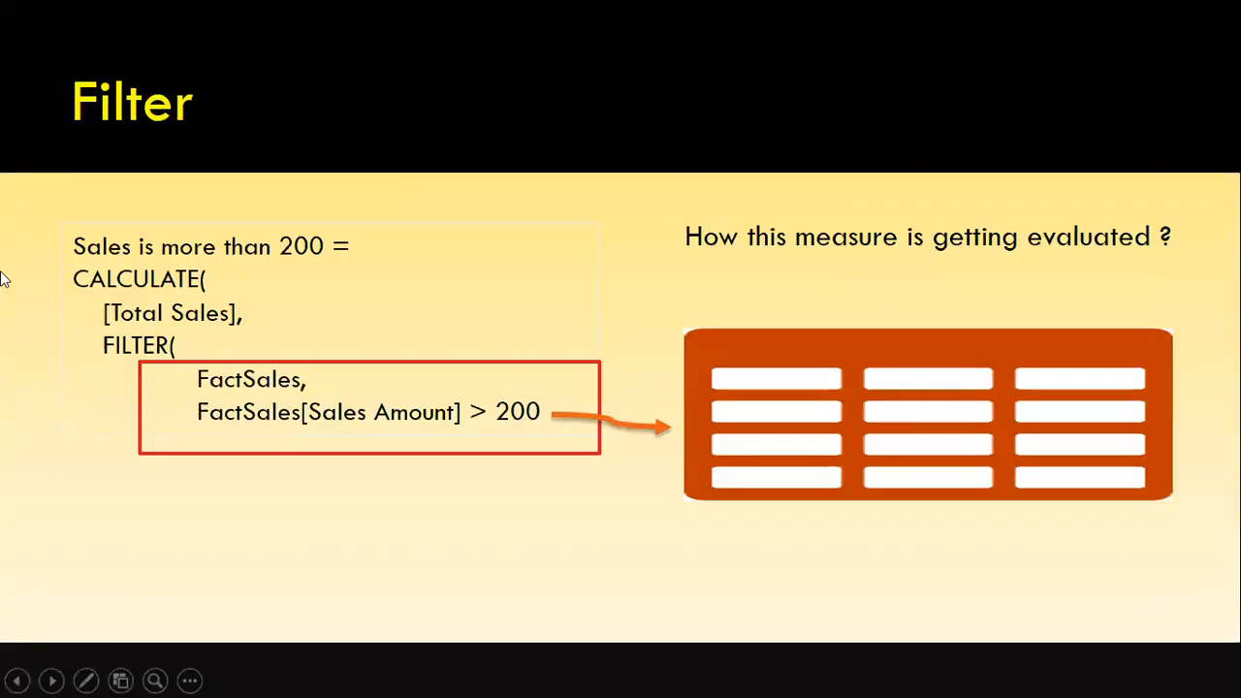
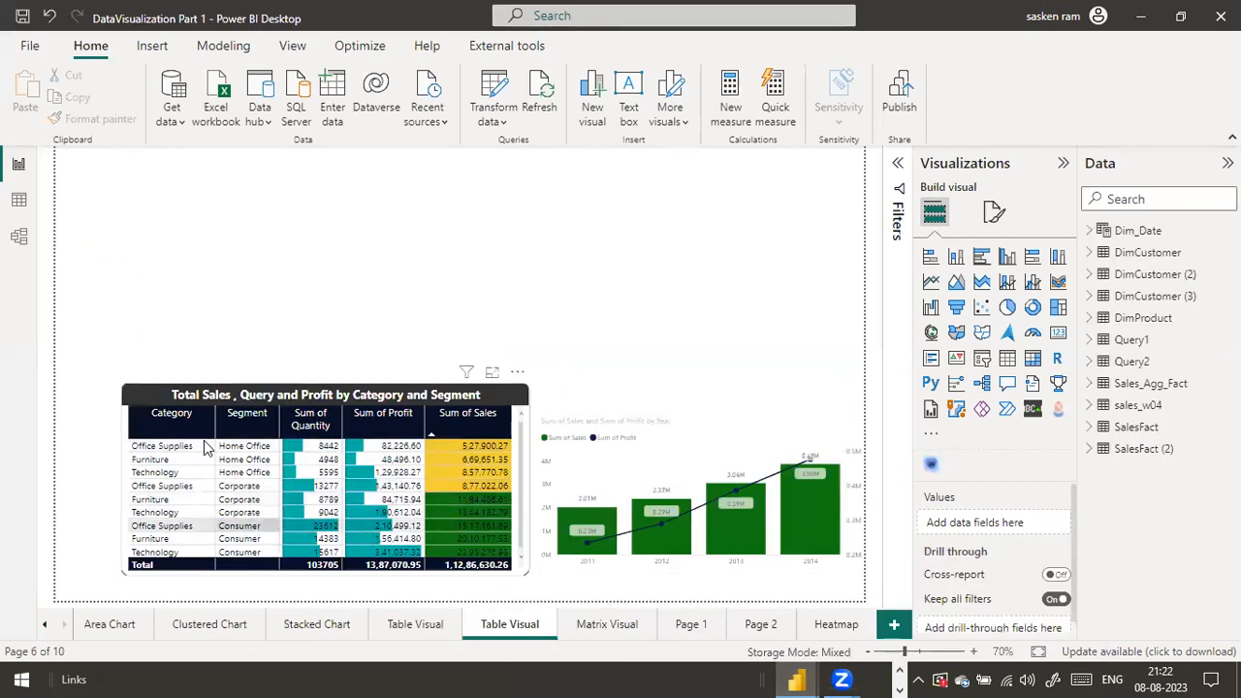
# Open the Matrix Visual page of the DataVisualization Part 1 report and select its matrix.
pyautogui.click(583, 624)
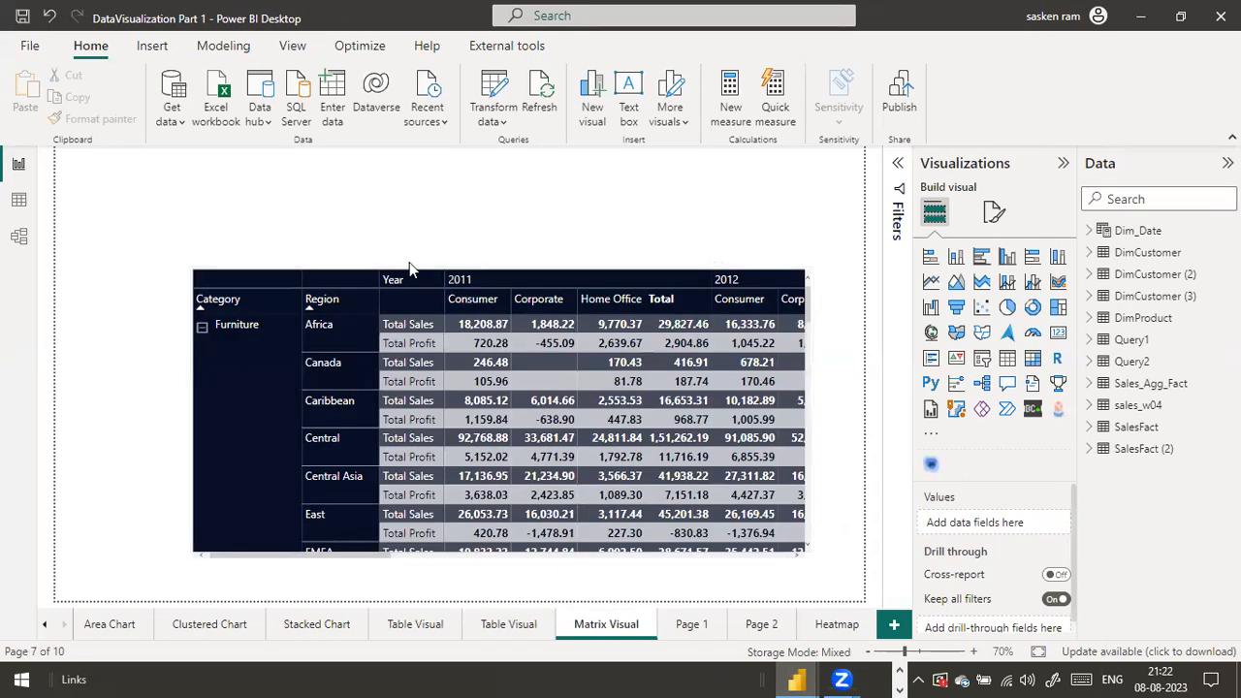
pyautogui.click(329, 271)
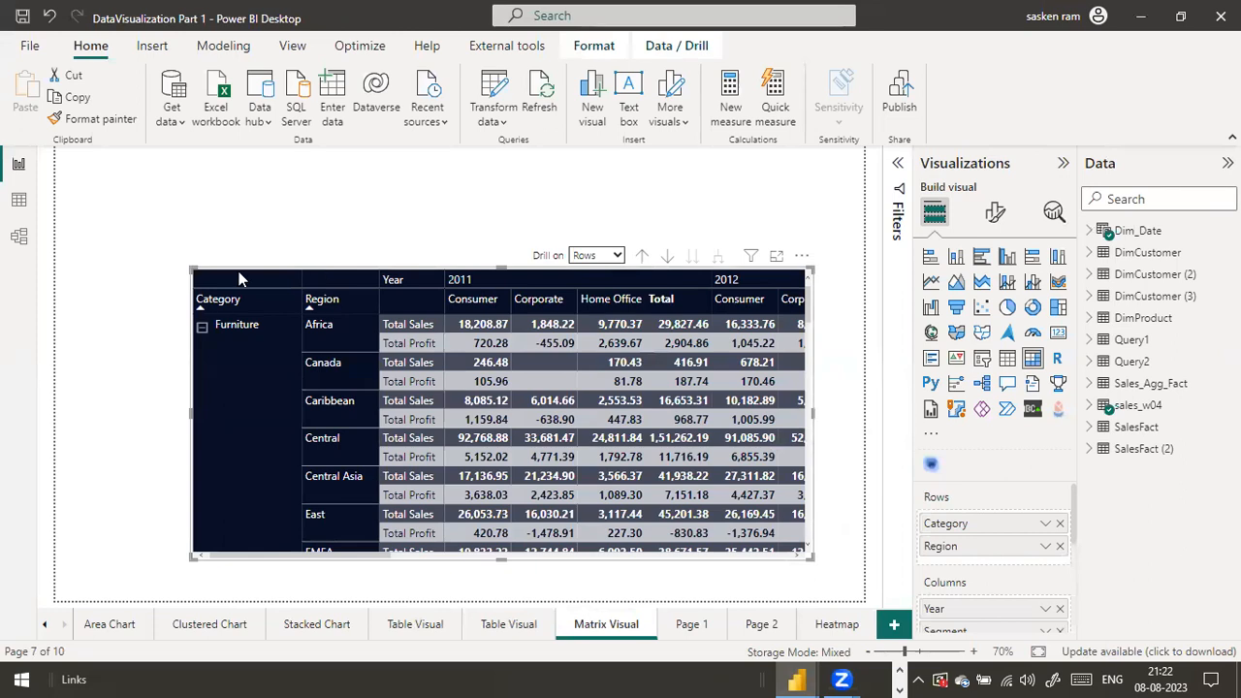
# Move the matrix closer to the lower-left corner of the report page and deselect it.
pyautogui.click(318, 266)
pyautogui.click(325, 271)
pyautogui.moveTo(326, 271); pyautogui.dragTo(228, 290)
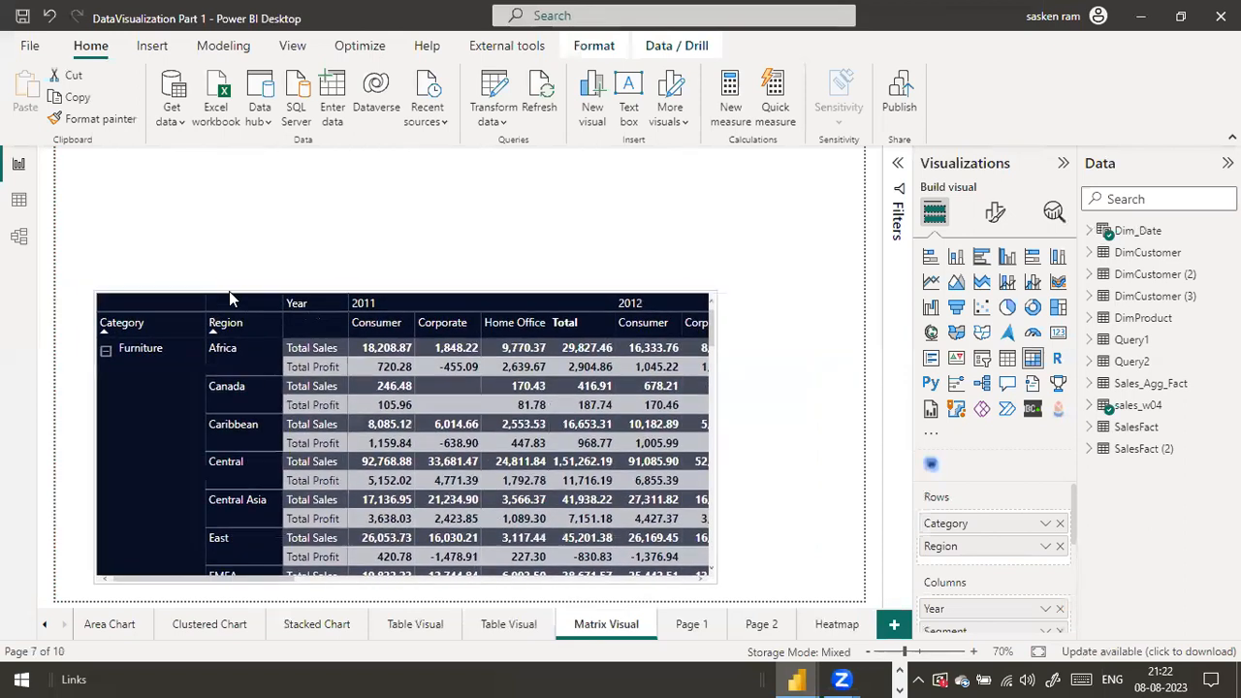
pyautogui.click(310, 213)
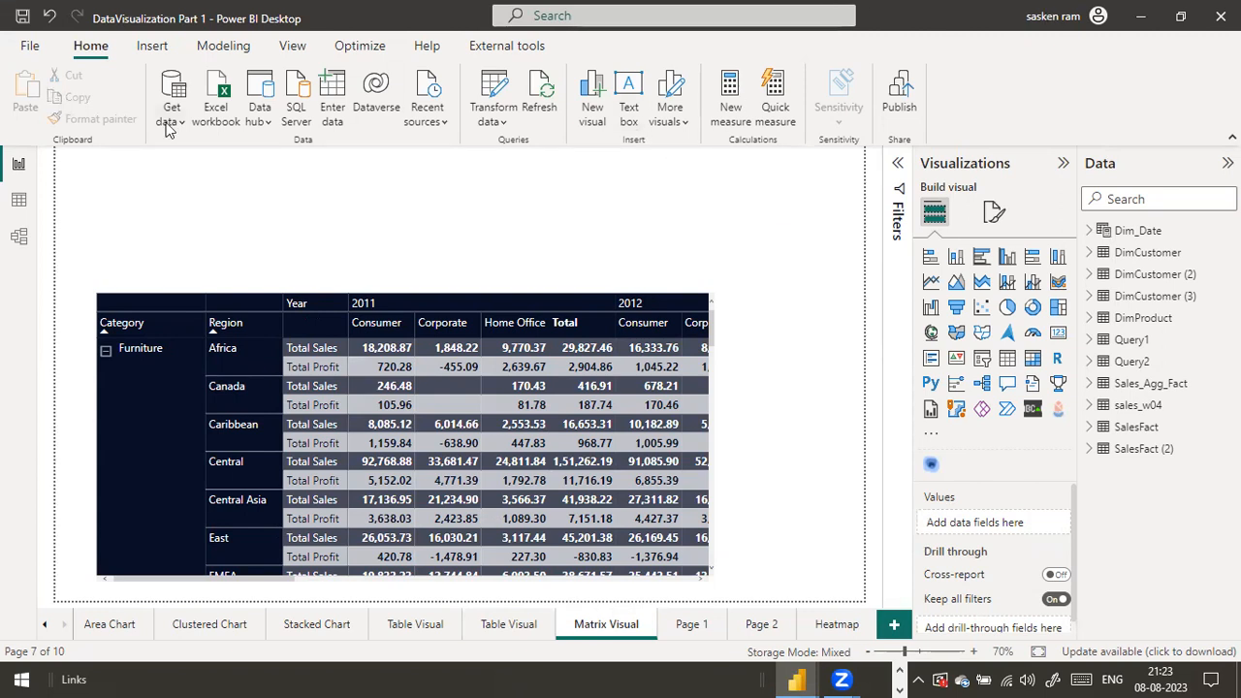
# Create a new measure in the DimCustomer table and name it "Condnl formt bgcolor".
pyautogui.click(222, 46)
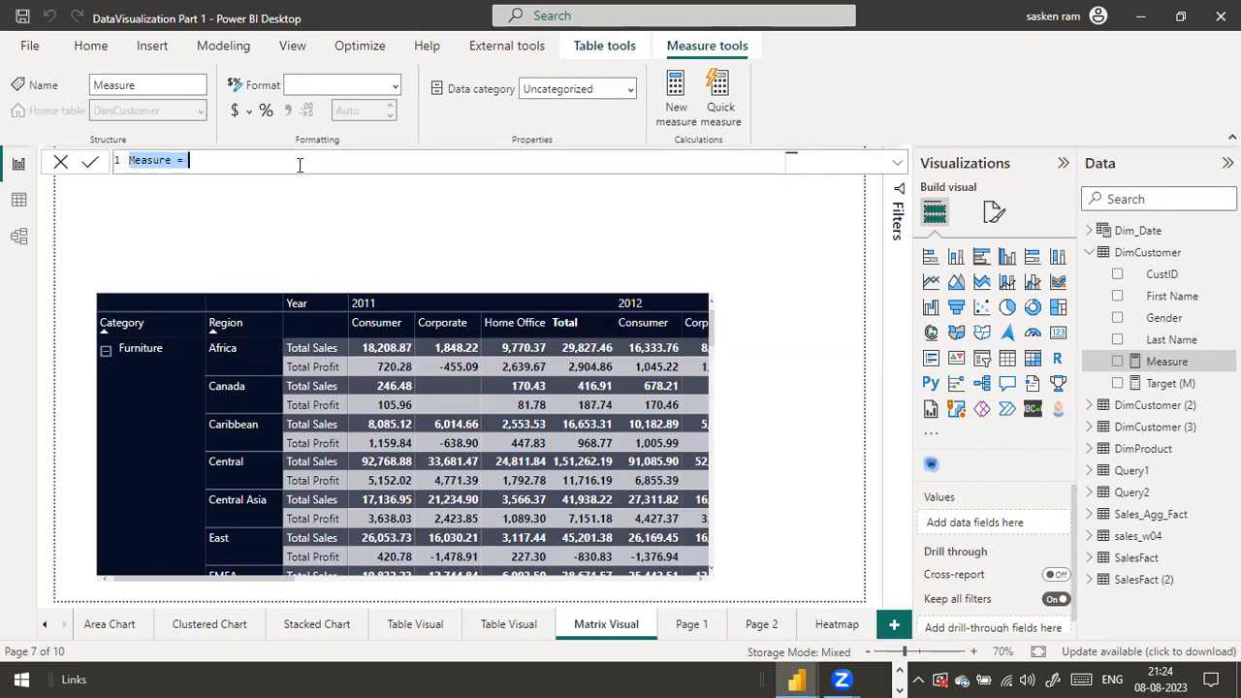
pyautogui.write('Condn1 ')
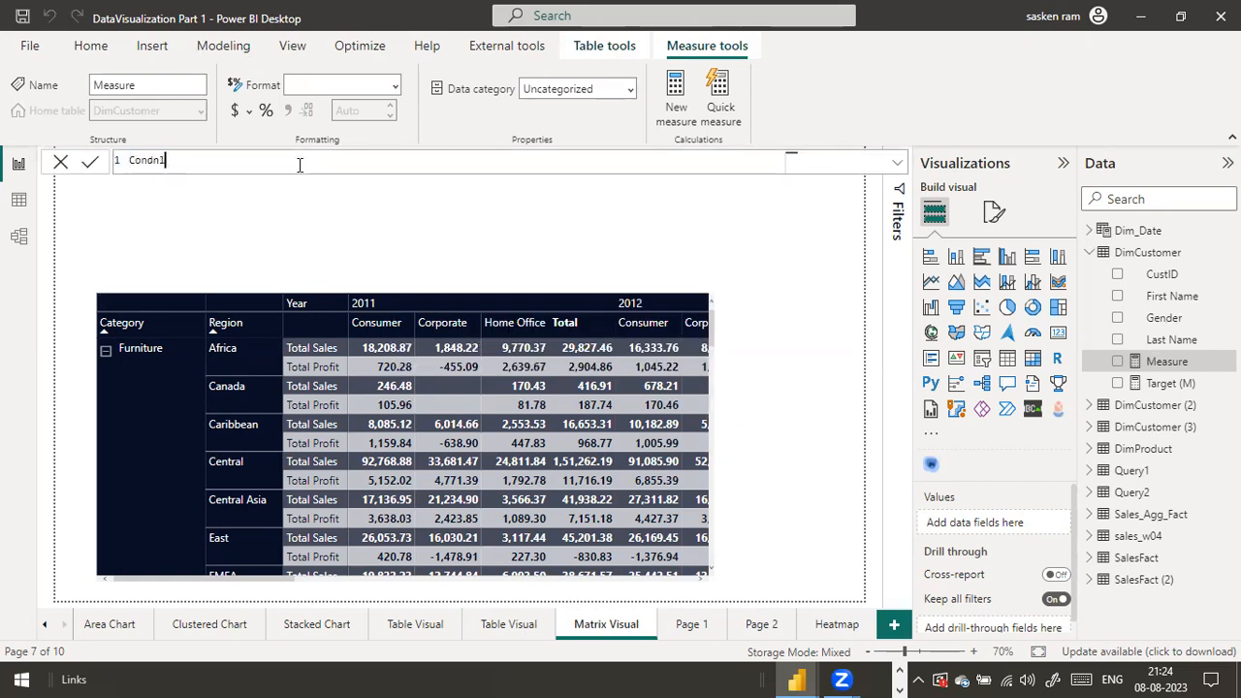
pyautogui.write('fmting')
pyautogui.press('BackSpace')
pyautogui.press('BackSpace')
pyautogui.press('BackSpace')
pyautogui.press('BackSpace')
pyautogui.press('BackSpace')
pyautogui.press('BackSpace')
pyautogui.press('BackSpace')
pyautogui.write('formt bgc')
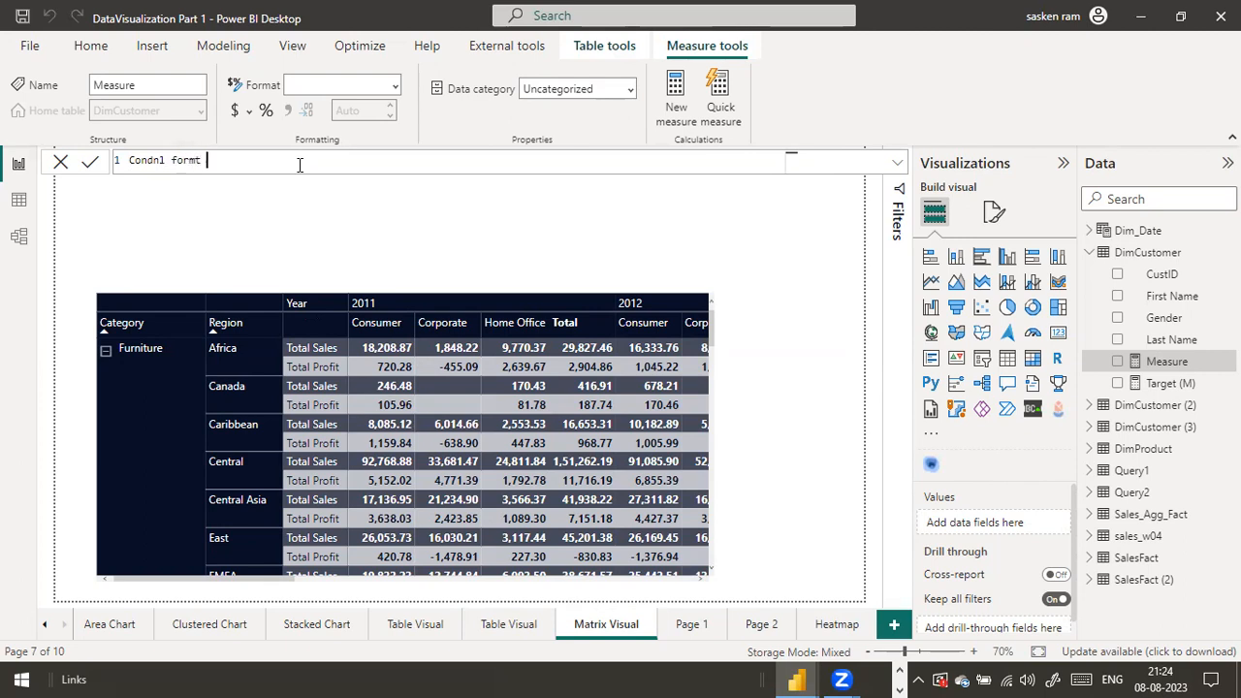
pyautogui.write('olor = SW')
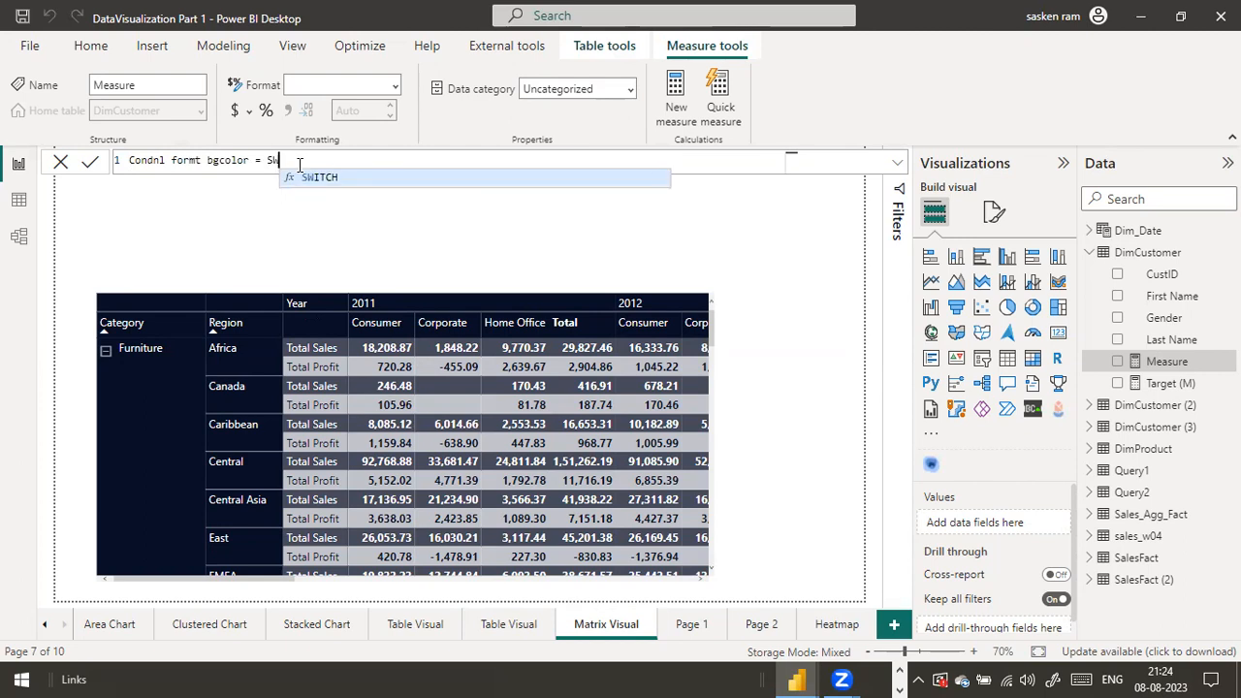
# Begin the measure's expression with SWITCH(TRUE(), and add an indented second line for the first condition.
pyautogui.write('ITCH(TRUE(),')
pyautogui.hotkey('shift', 'Return')
pyautogui.press('Tab')
pyautogui.press('Tab')
pyautogui.press('Tab')
pyautogui.press('Tab')
pyautogui.press('Tab')
pyautogui.press('Tab')
pyautogui.press('Tab')
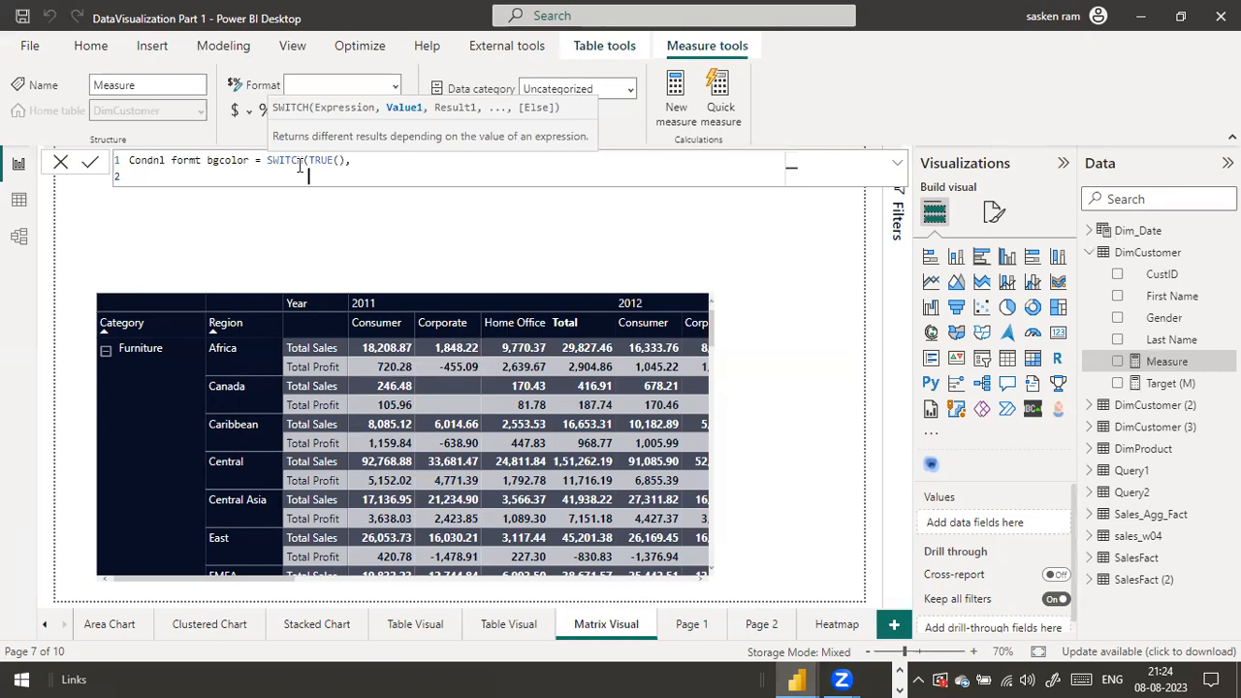
pyautogui.write('Sales')
pyautogui.press('BackSpace')
pyautogui.press('BackSpace')
pyautogui.press('BackSpace')
pyautogui.press('BackSpace')
pyautogui.press('BackSpace')
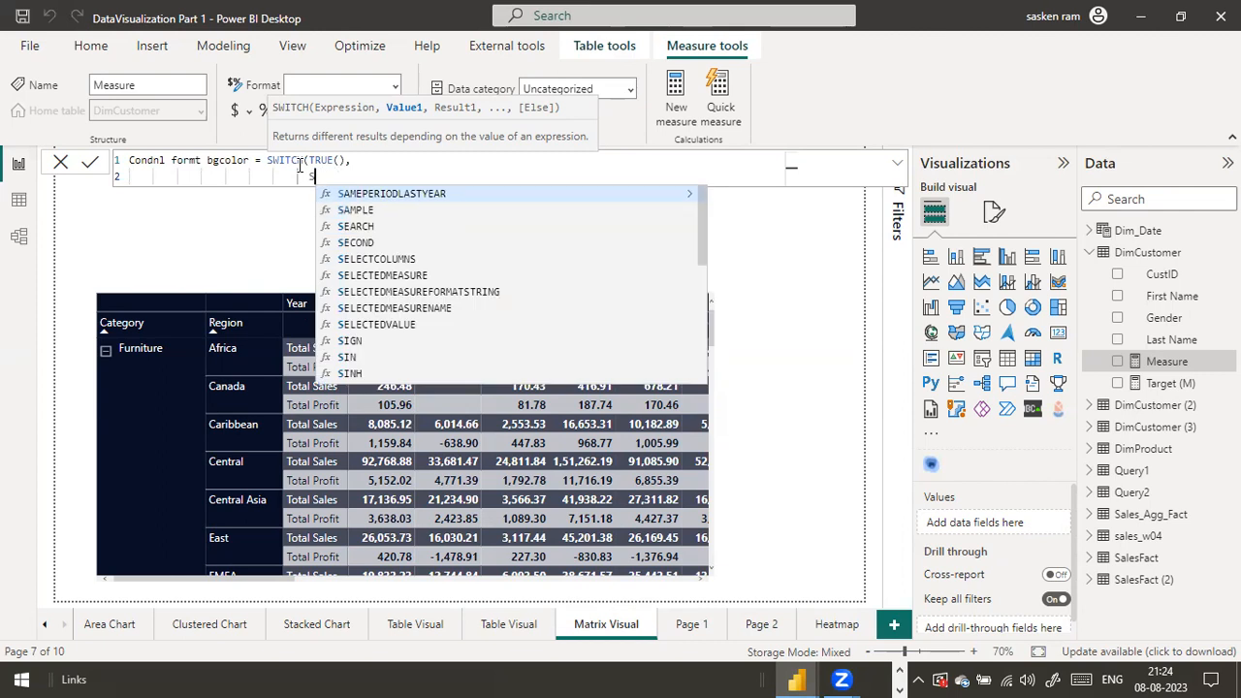
pyautogui.write('sales')
pyautogui.press('BackSpace')
pyautogui.press('BackSpace')
pyautogui.press('BackSpace')
pyautogui.press('BackSpace')
pyautogui.press('BackSpace')
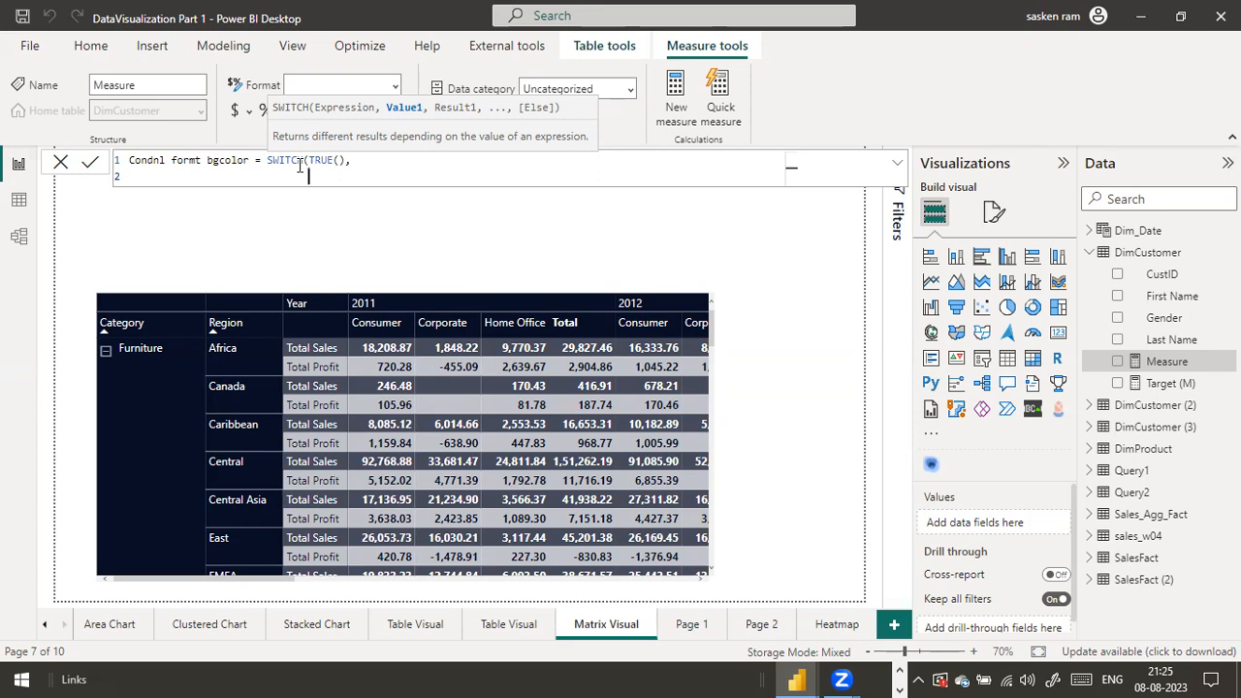
pyautogui.write('sales_')
pyautogui.press('BackSpace')
pyautogui.press('BackSpace')
pyautogui.press('BackSpace')
pyautogui.press('BackSpace')
pyautogui.press('BackSpace')
pyautogui.press('BackSpace')
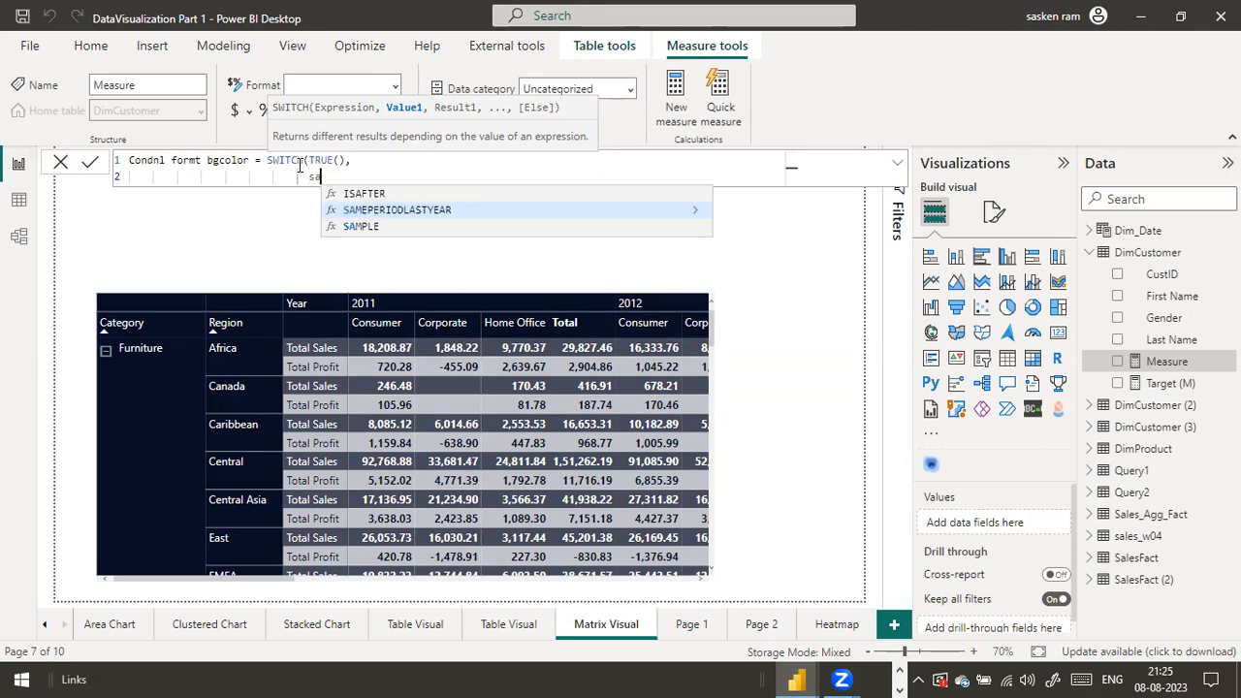
pyautogui.write('total')
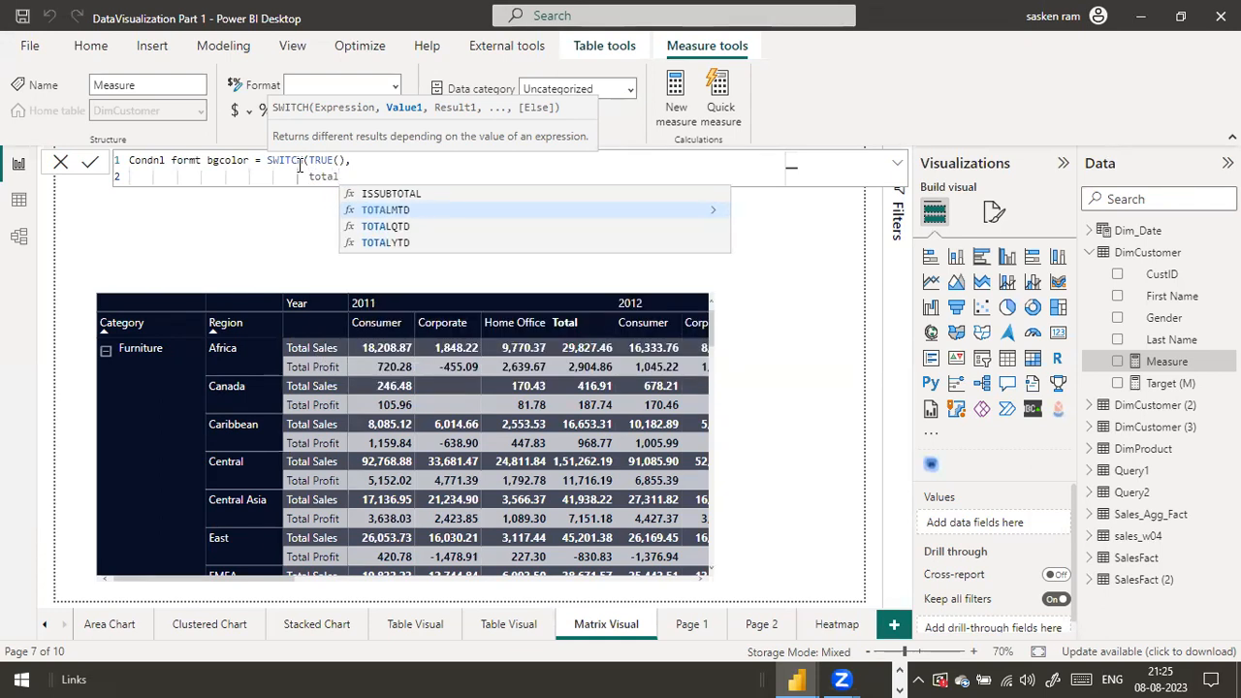
pyautogui.press('BackSpace')
pyautogui.press('BackSpace')
pyautogui.press('BackSpace')
pyautogui.press('BackSpace')
pyautogui.press('BackSpace')
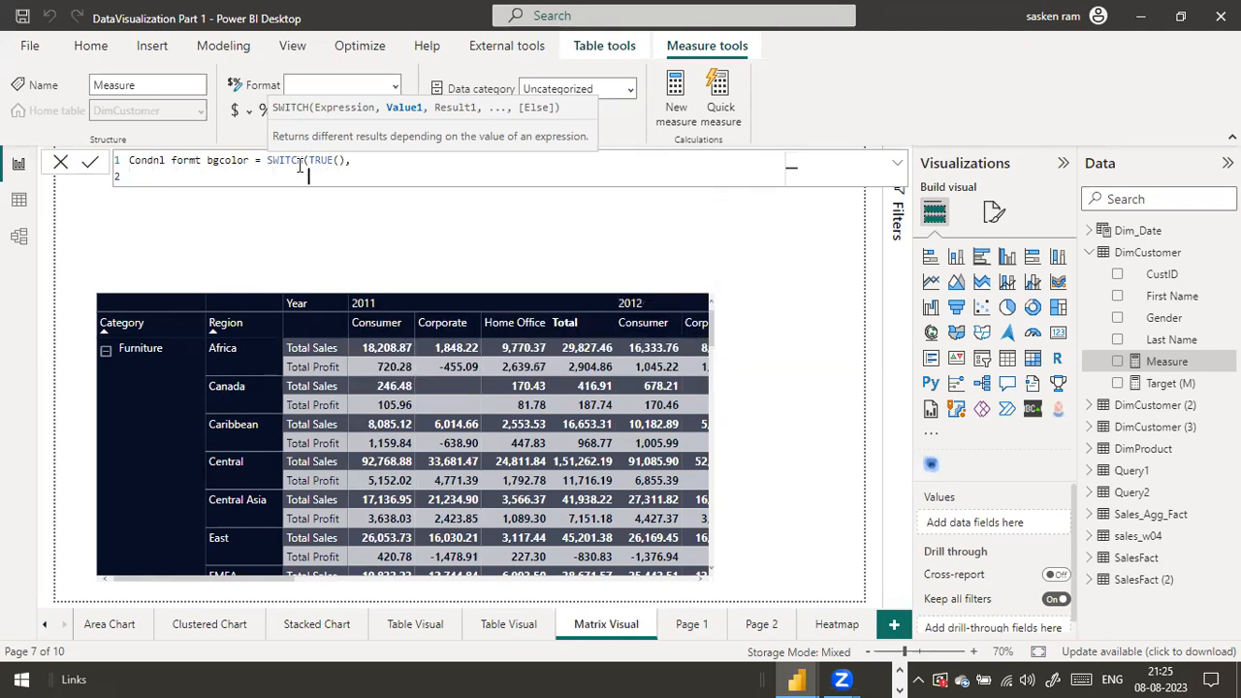
# Expand the fields of the sales_w04 table and save the unfinished background-color measure with a closing parenthesis.
pyautogui.write('[')
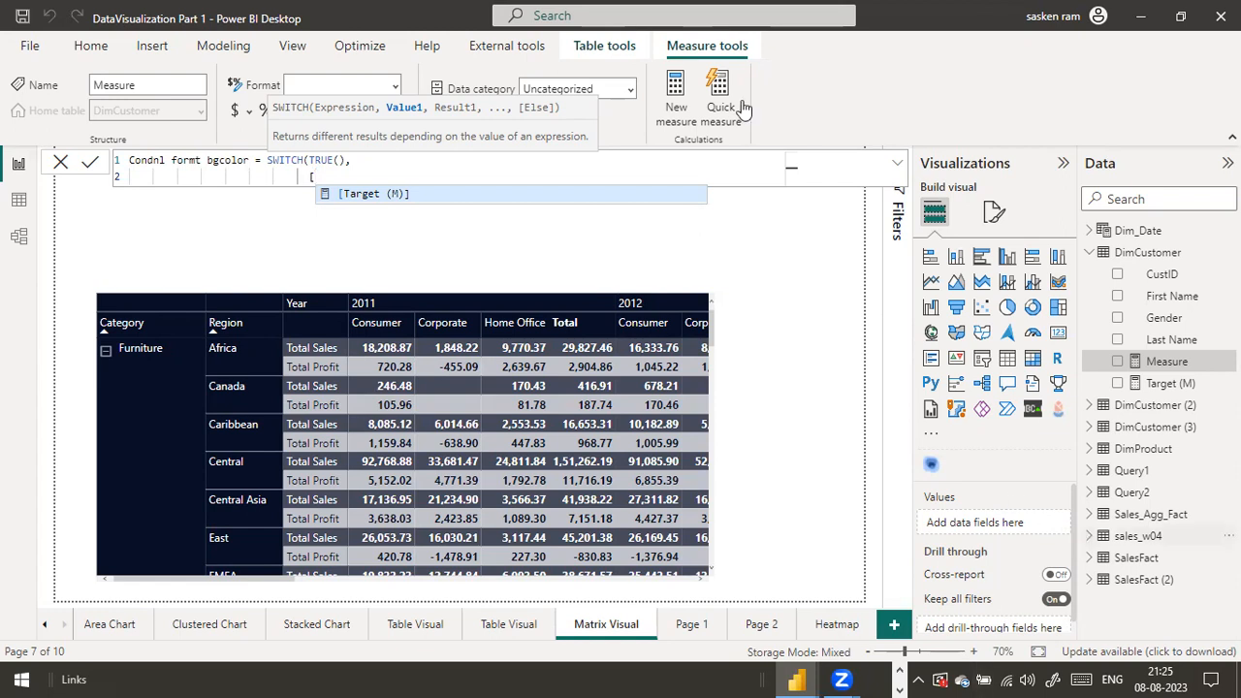
pyautogui.click(1088, 536)
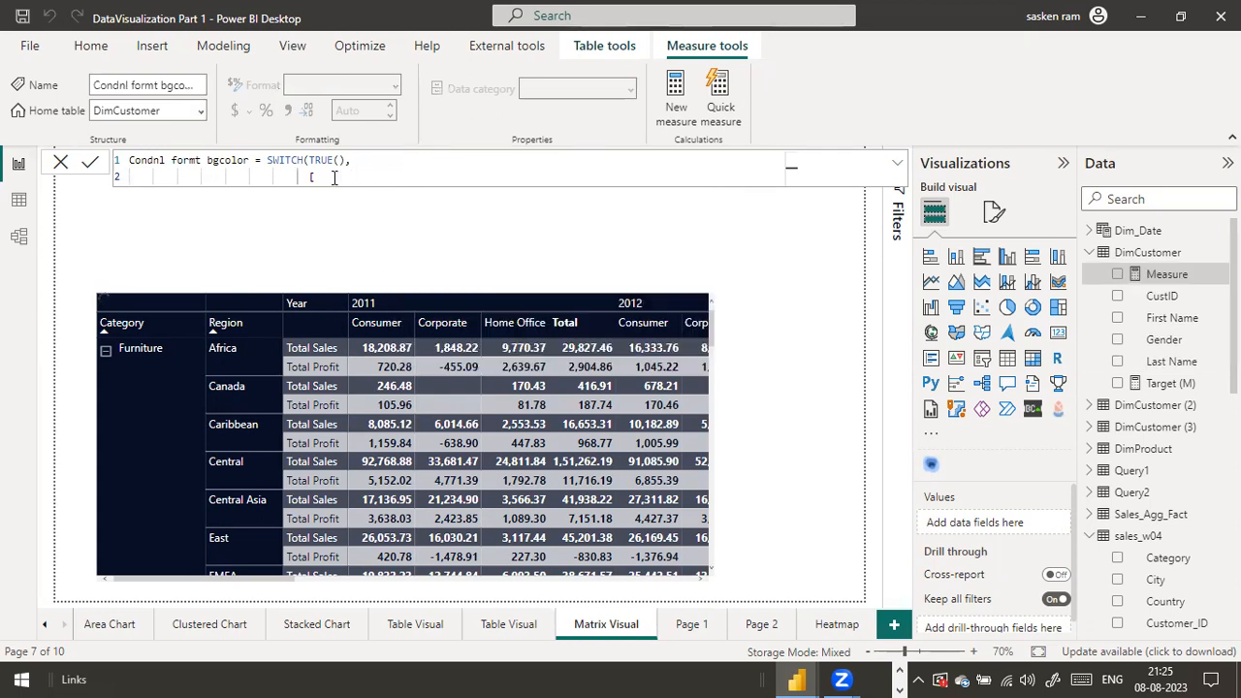
pyautogui.write(')')
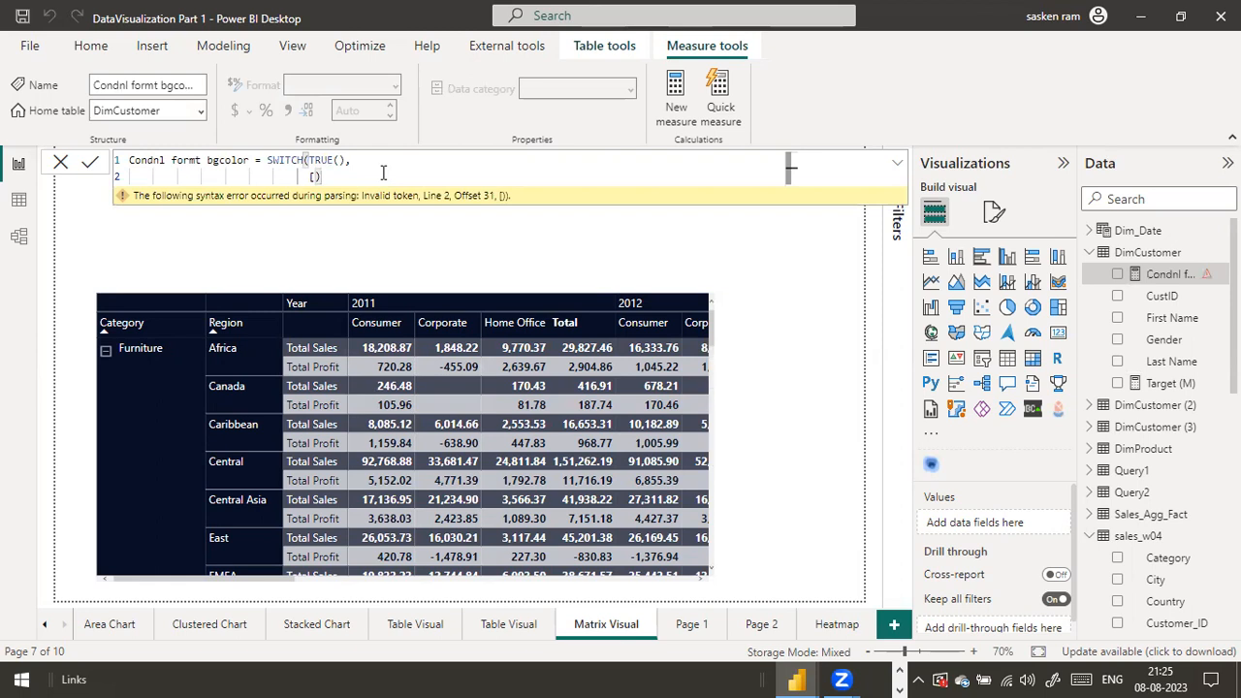
# Try to enter sales_w04[Sales] > as the first condition of the SWITCH expression.
pyautogui.press('BackSpace')
pyautogui.press('BackSpace')
pyautogui.write('sales_wor')
pyautogui.press('BackSpace')
pyautogui.press('BackSpace')
pyautogui.write('04')
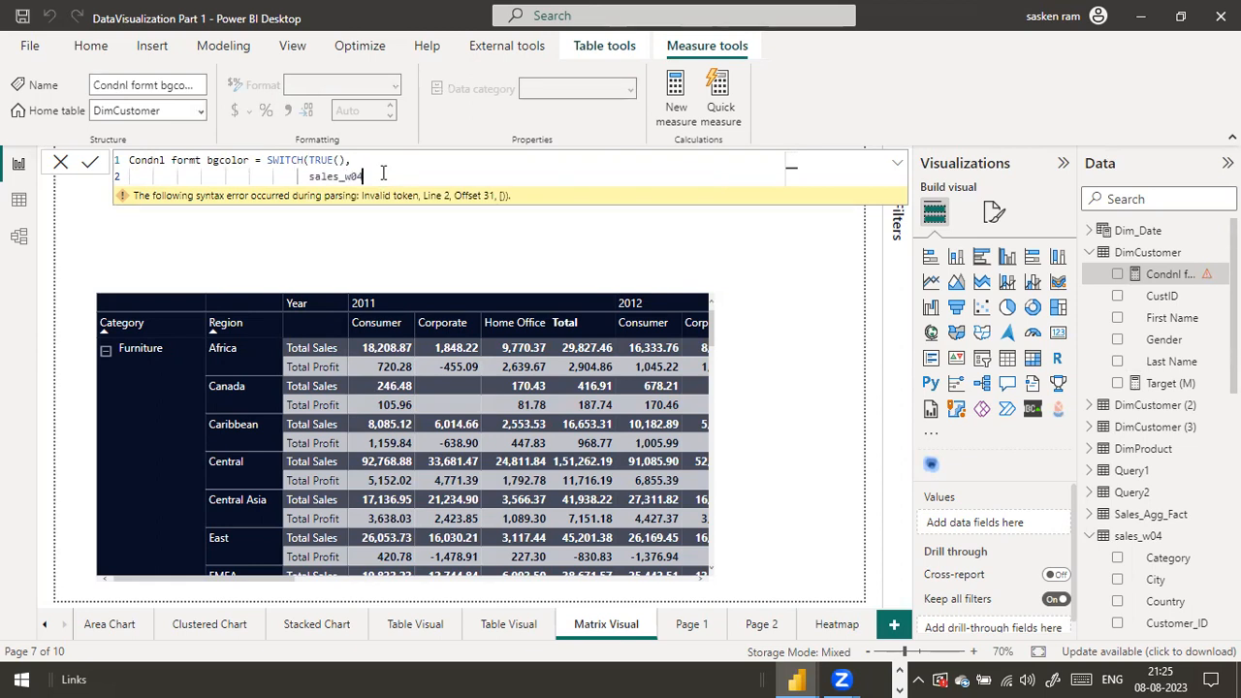
pyautogui.write('[sale')
pyautogui.press('BackSpace')
pyautogui.press('BackSpace')
pyautogui.press('BackSpace')
pyautogui.press('BackSpace')
pyautogui.scroll(-10, 1134, 562)
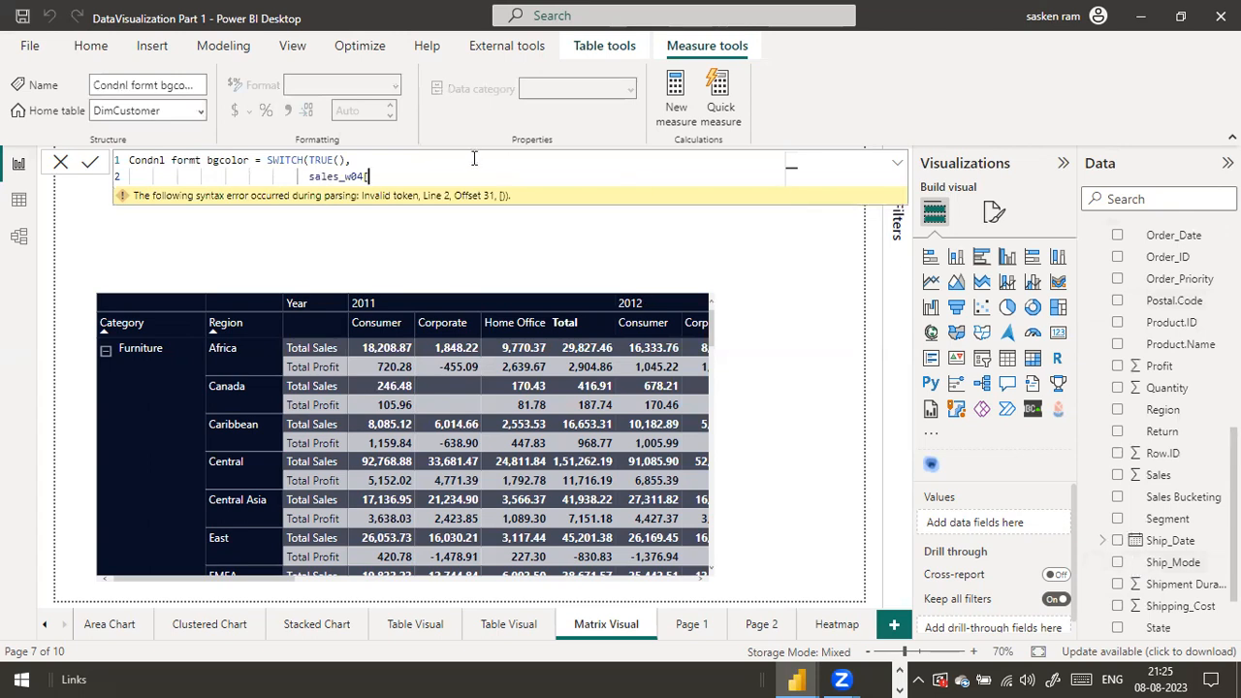
pyautogui.press('BackSpace')
pyautogui.press('BackSpace')
pyautogui.press('BackSpace')
pyautogui.write('04[Sales] >')
pyautogui.press('BackSpace')
pyautogui.press('BackSpace')
pyautogui.press('BackSpace')
pyautogui.press('BackSpace')
pyautogui.press('BackSpace')
pyautogui.press('BackSpace')
pyautogui.press('BackSpace')
pyautogui.press('BackSpace')
pyautogui.press('BackSpace')
pyautogui.press('BackSpace')
pyautogui.press('BackSpace')
pyautogui.press('BackSpace')
pyautogui.press('BackSpace')
pyautogui.press('BackSpace')
pyautogui.press('BackSpace')
pyautogui.press('BackSpace')
pyautogui.press('BackSpace')
pyautogui.press('BackSpace')
pyautogui.press('BackSpace')
pyautogui.press('BackSpace')
# Try to reference a total measure with [Tot in the SWITCH condition, closing the expression with a parenthesis.
pyautogui.write('[t')
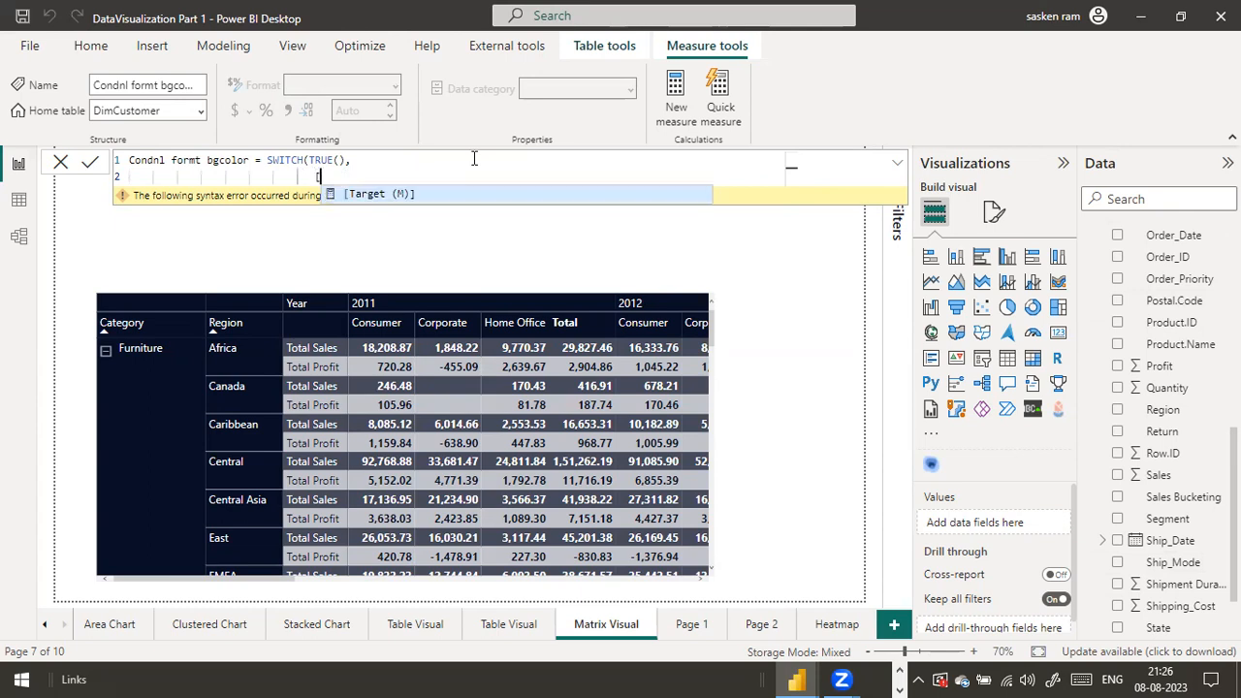
pyautogui.press('BackSpace')
pyautogui.write('Tot')
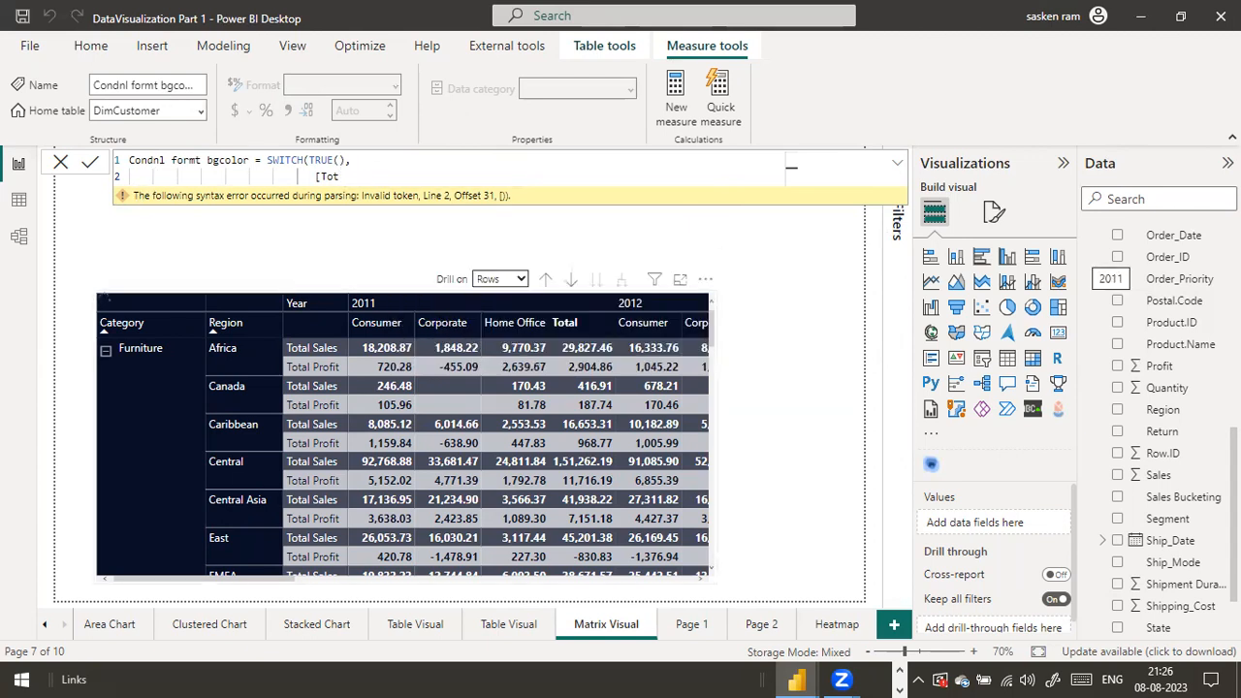
pyautogui.write(')')
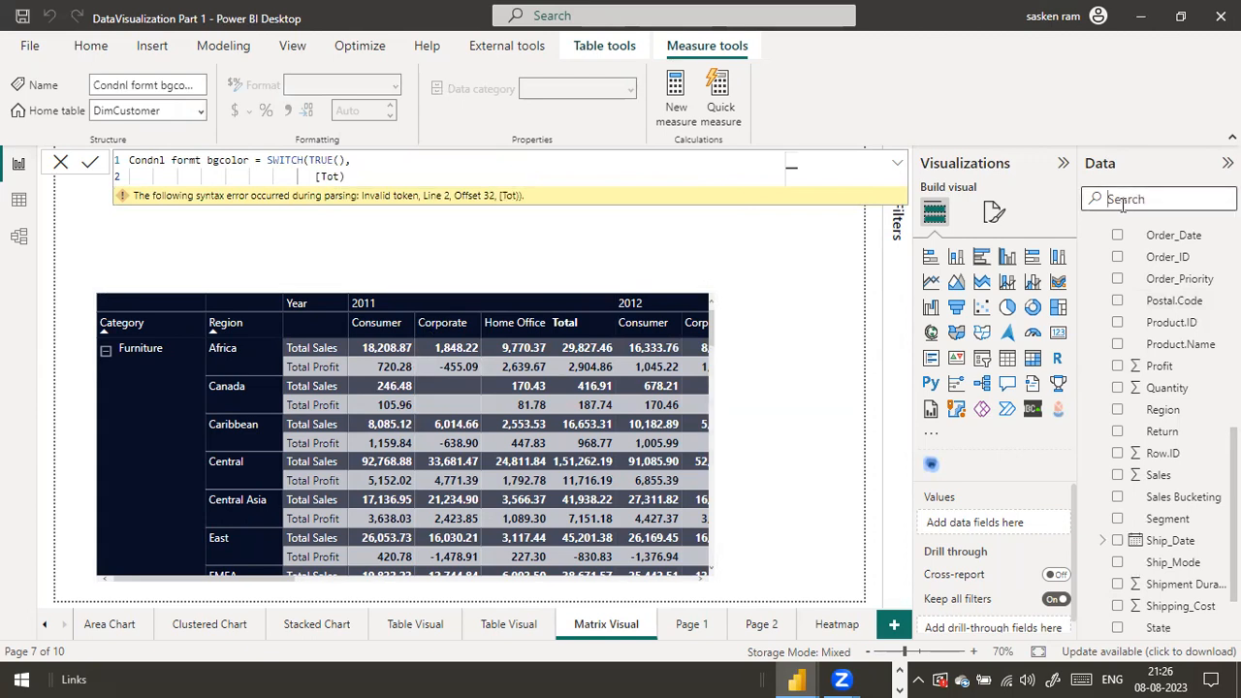
# Search the data fields for "tot" and clear the search.
pyautogui.write('total')
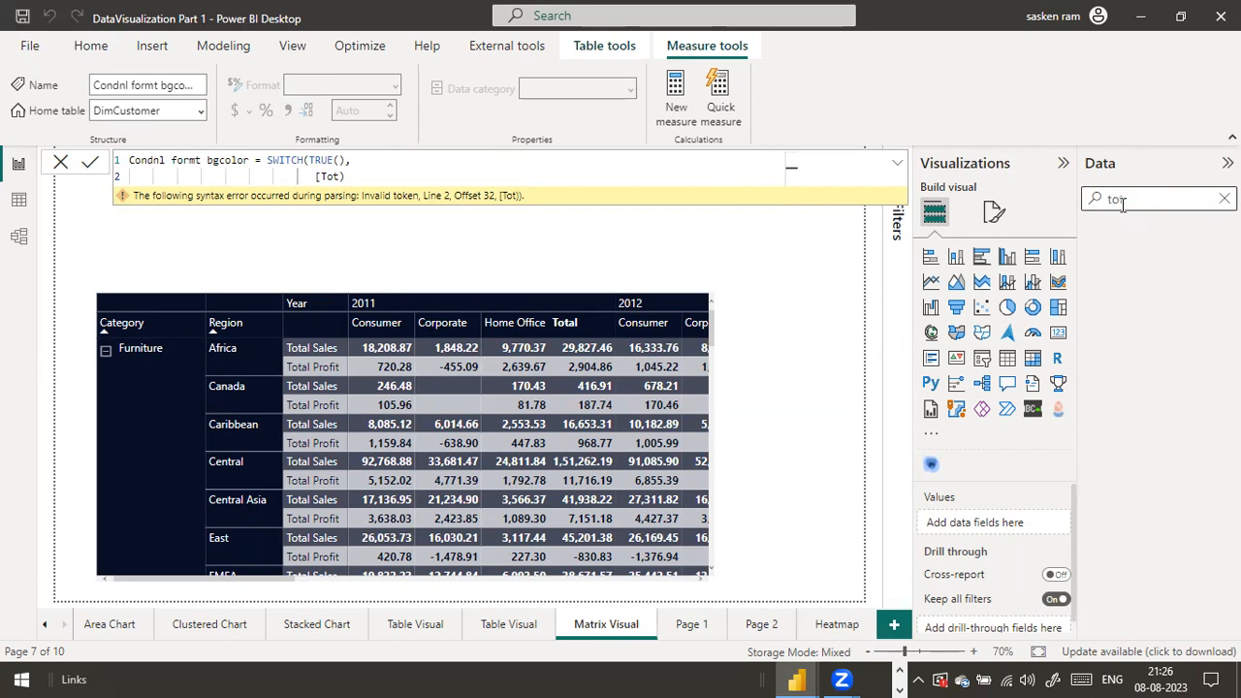
pyautogui.press('BackSpace')
pyautogui.press('BackSpace')
pyautogui.press('BackSpace')
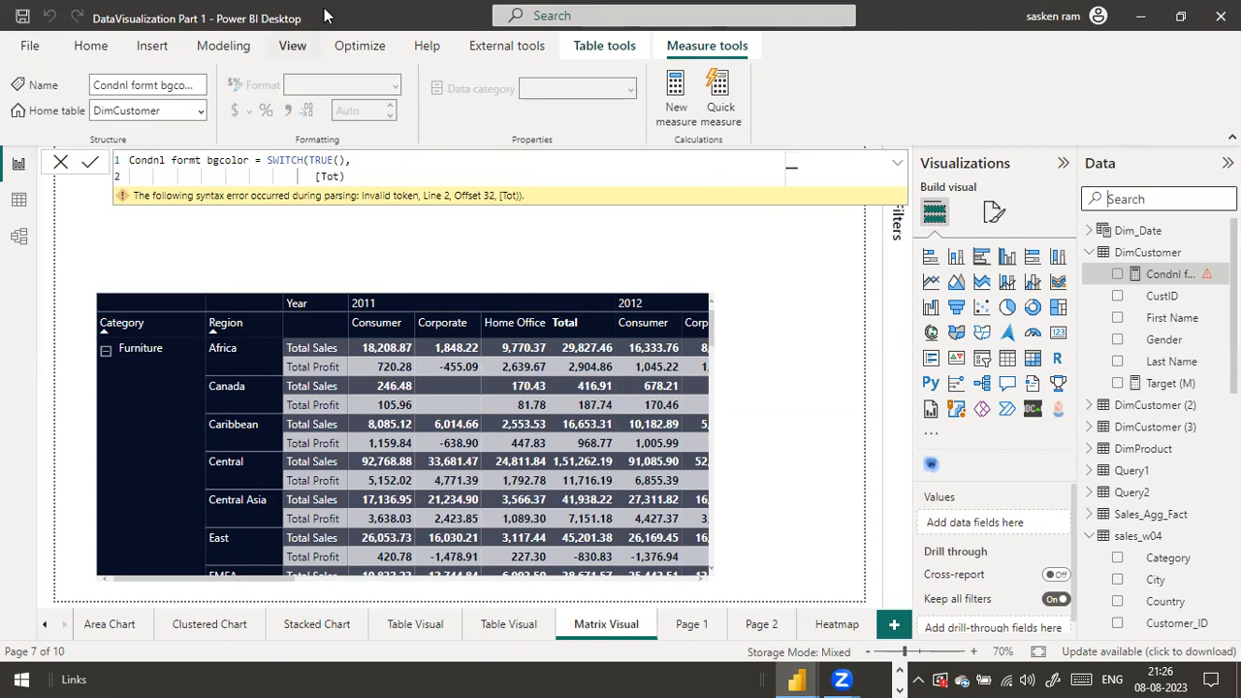
# Create a new measure defined as Total Sales = sum(sales_w04[Sales]).
pyautogui.click(185, 45)
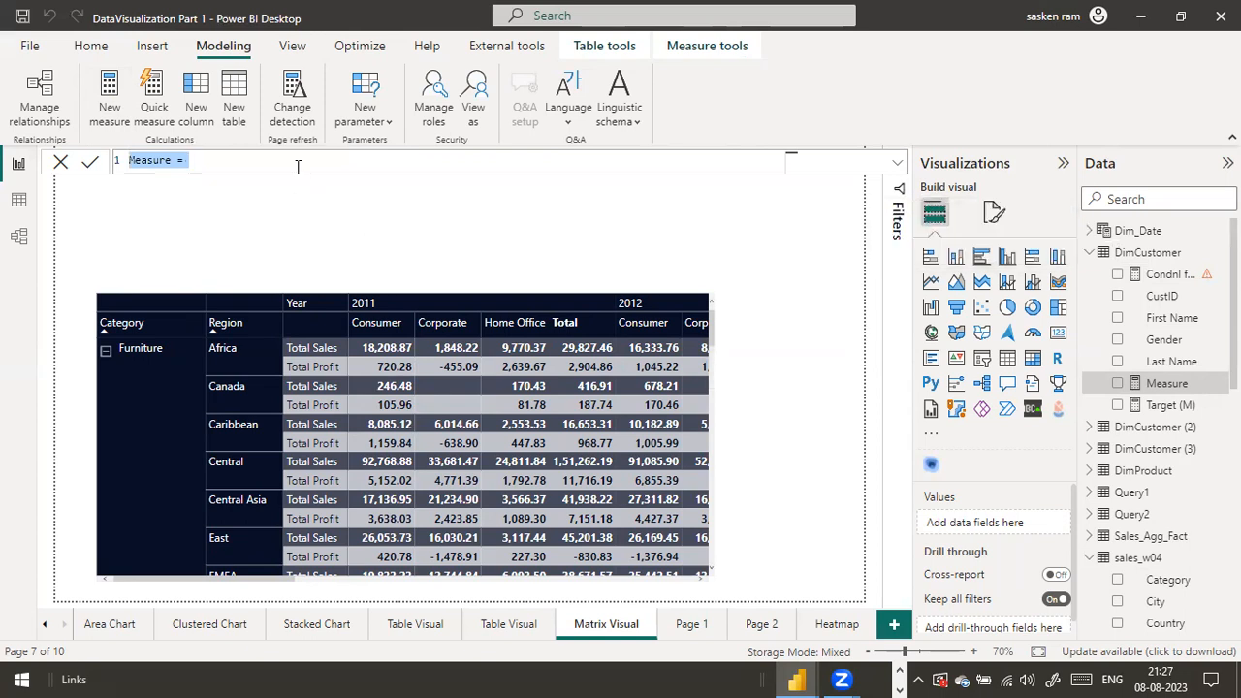
pyautogui.write('Tota')
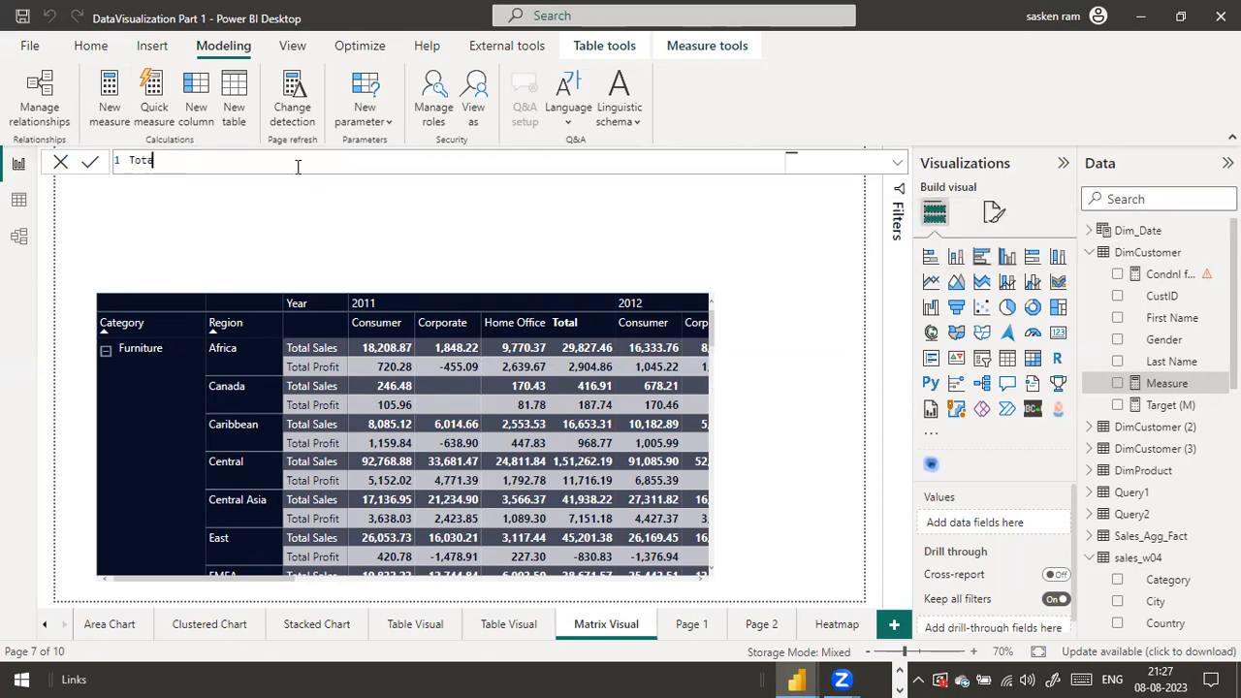
pyautogui.write('l Sales = sum(sales')
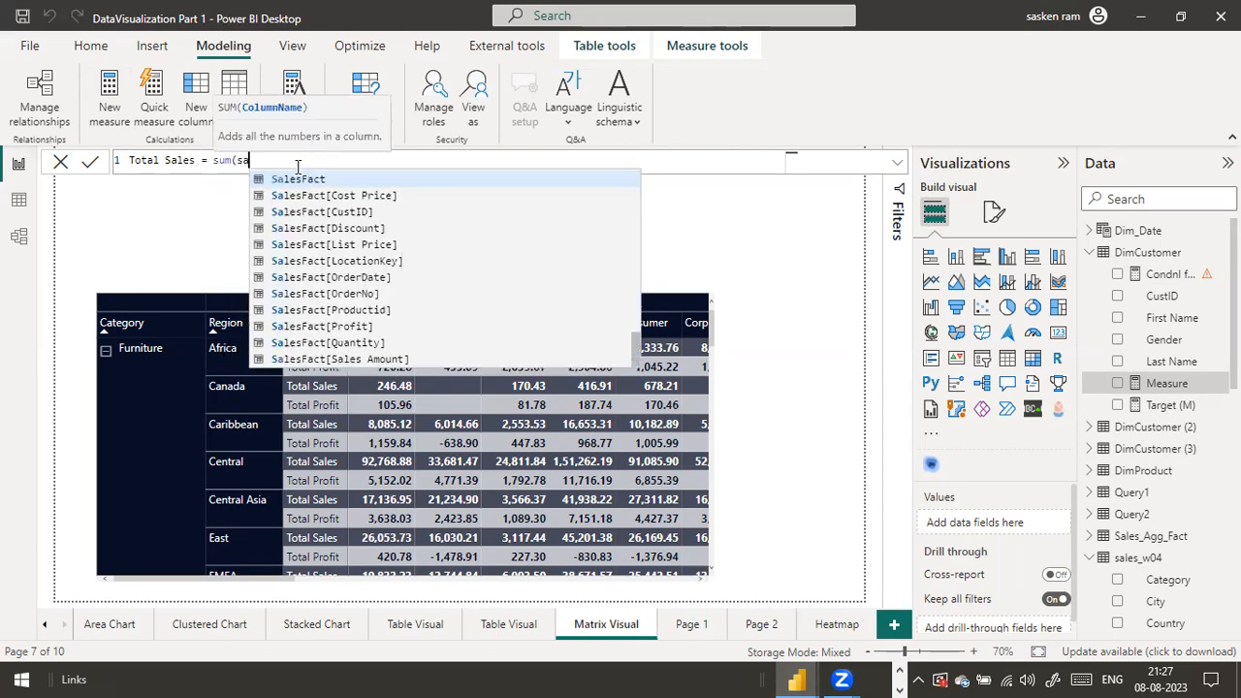
pyautogui.press('Down')
pyautogui.press('Down')
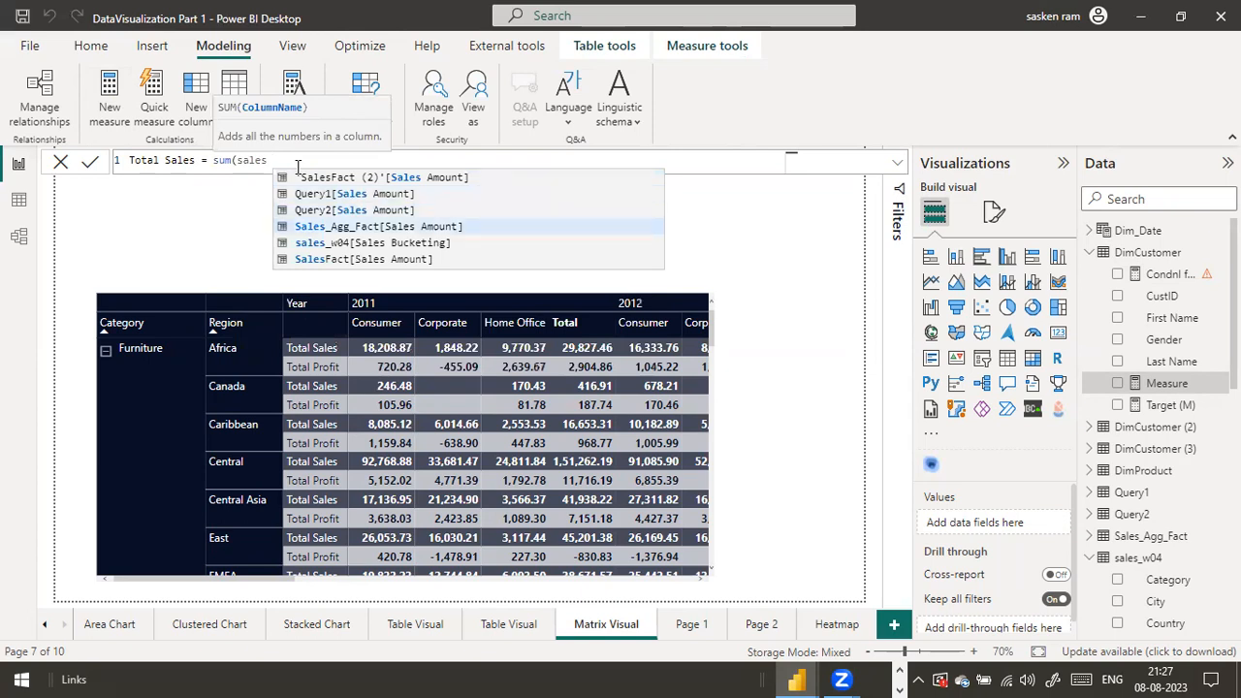
pyautogui.press('Down')
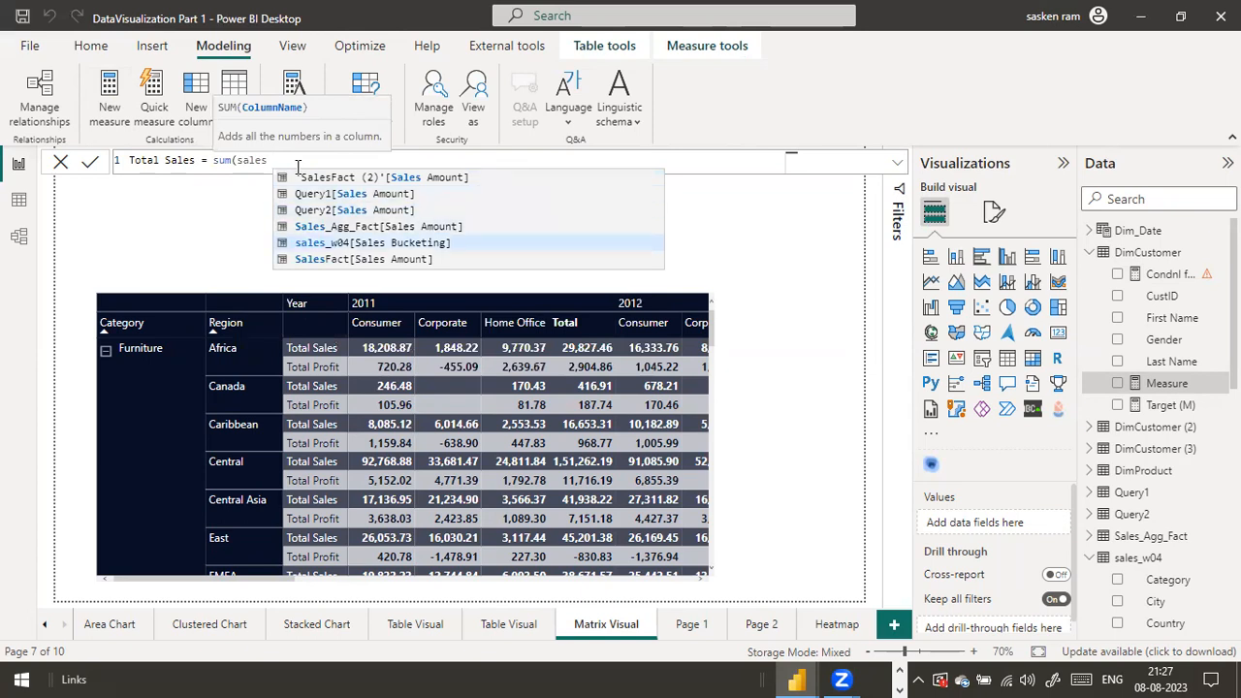
pyautogui.press('Down')
pyautogui.press('Down')
pyautogui.press('Down')
pyautogui.press('Down')
pyautogui.press('Down')
pyautogui.press('Down')
pyautogui.write('f')
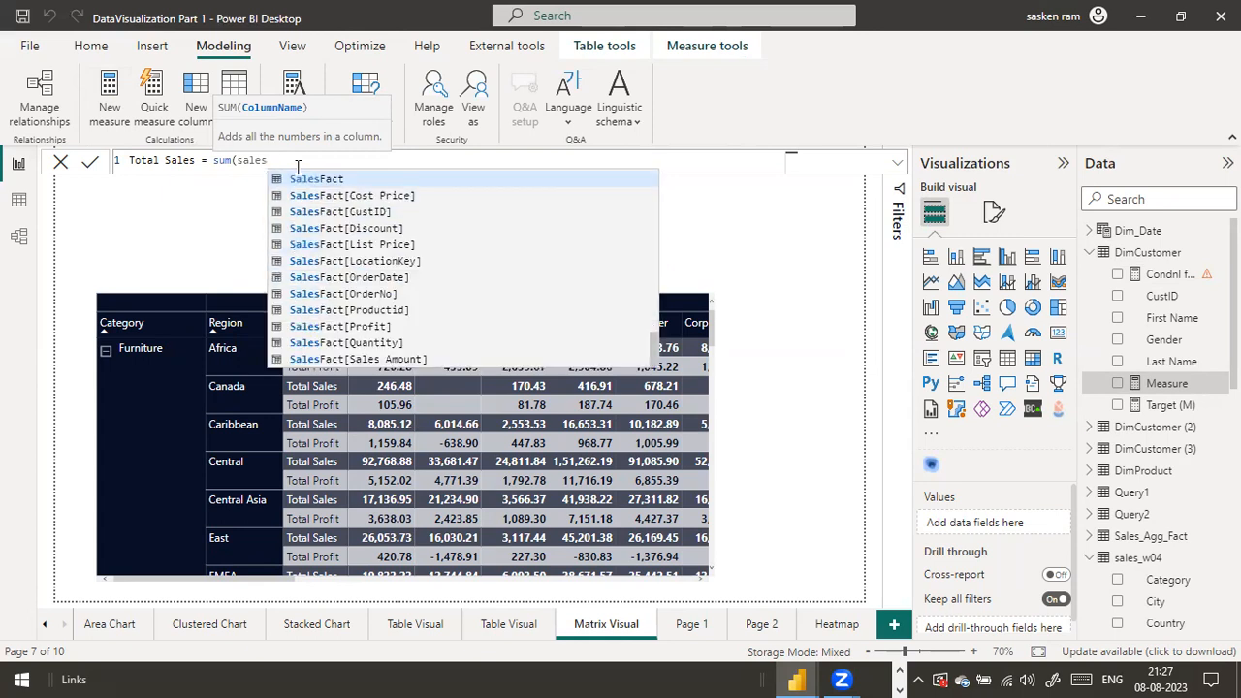
pyautogui.press('BackSpace')
pyautogui.write('_w04[Sal')
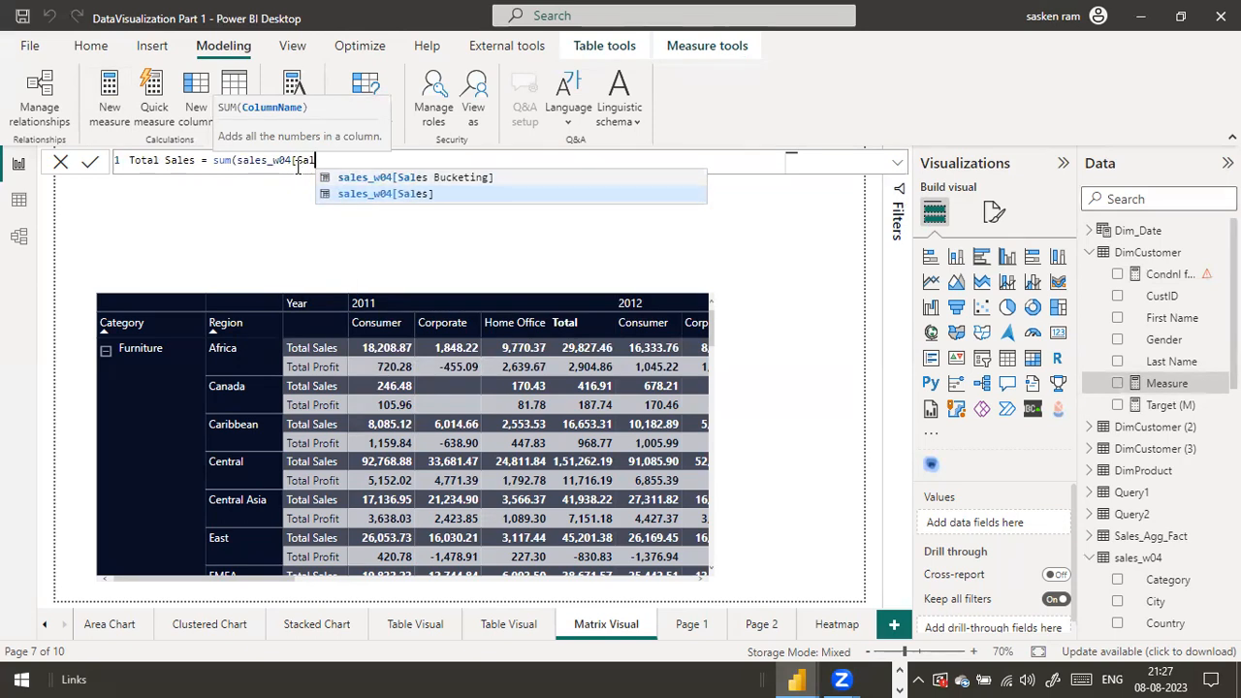
pyautogui.press('Tab')
pyautogui.write(')')
pyautogui.press('Return')
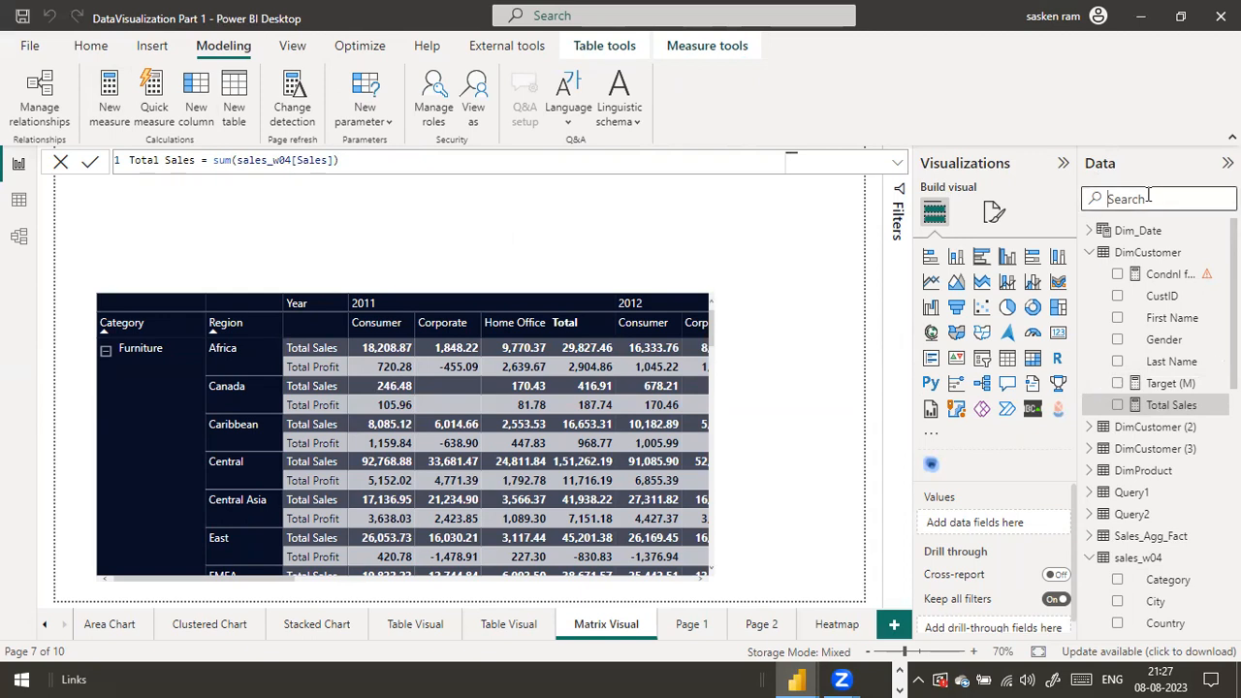
# Reopen the Condnl formt bgcolor measure and delete the incomplete [Tot) reference from its second line.
pyautogui.click(1170, 274)
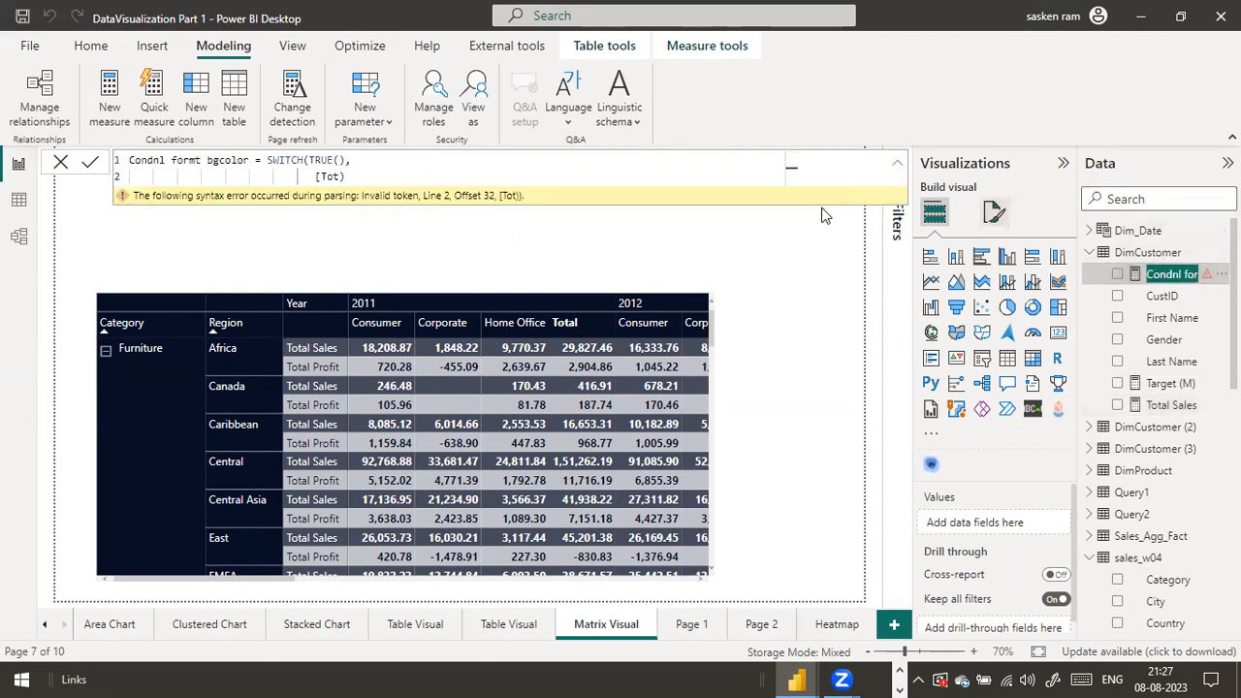
pyautogui.click(437, 180)
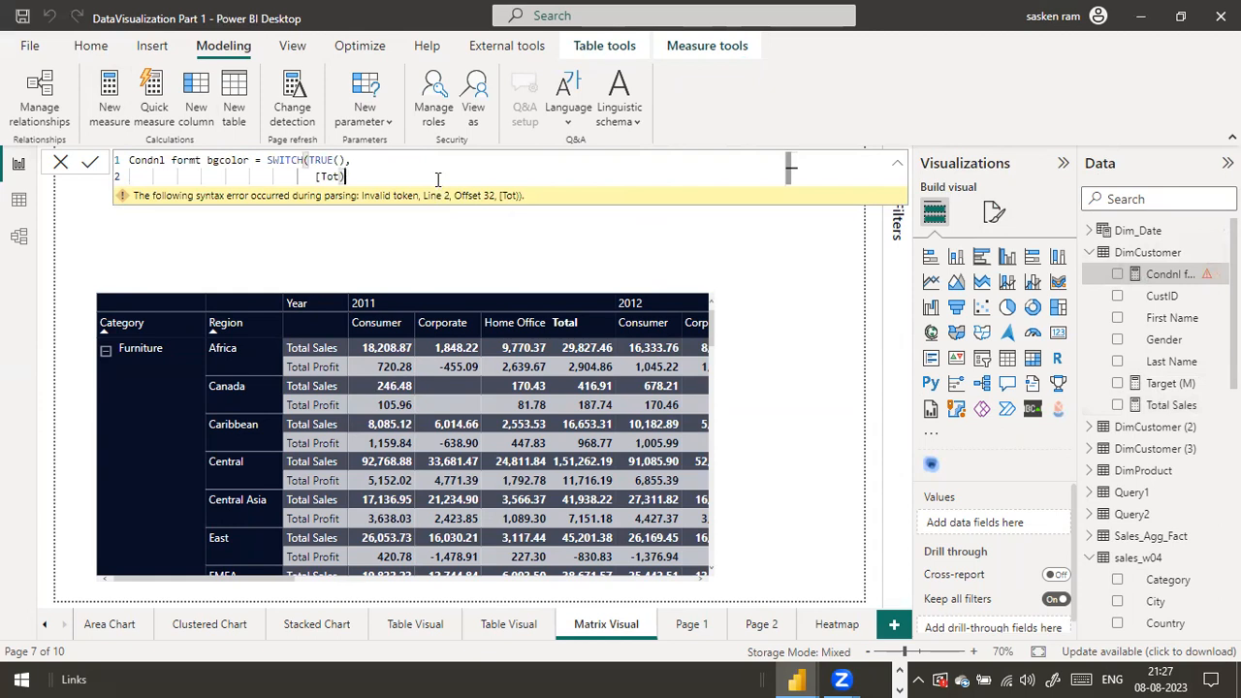
pyautogui.press('BackSpace')
pyautogui.press('BackSpace')
pyautogui.press('BackSpace')
pyautogui.press('BackSpace')
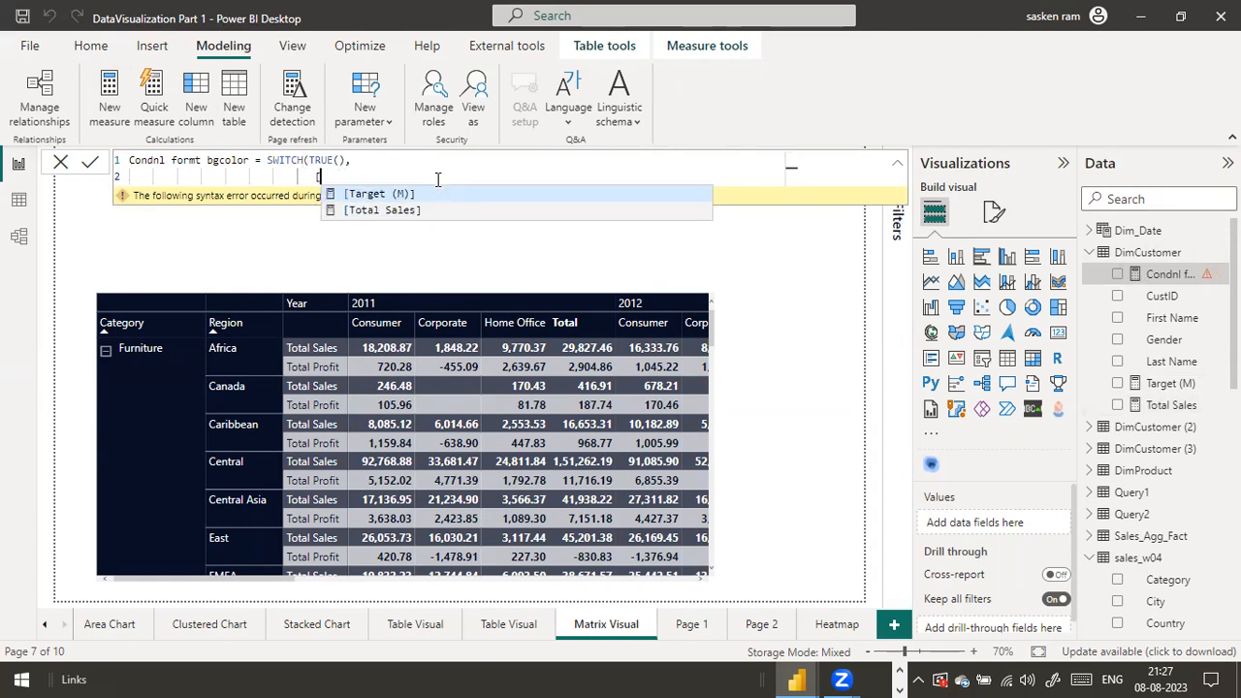
pyautogui.press('BackSpace')
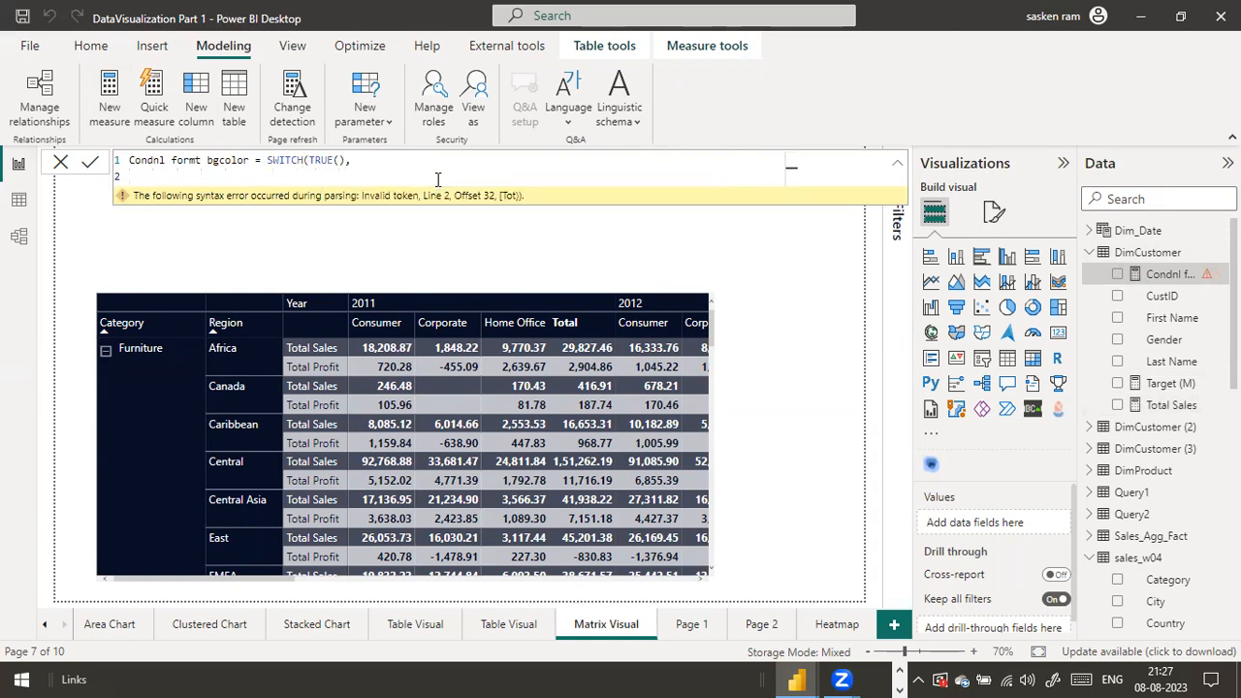
# Try to begin the condition on the measure's second line with [Total Sales] >.
pyautogui.write('[Tot')
pyautogui.press('Tab')
pyautogui.write('>')
pyautogui.press('BackSpace')
pyautogui.press('BackSpace')
pyautogui.press('BackSpace')
pyautogui.press('BackSpace')
pyautogui.press('BackSpace')
pyautogui.press('BackSpace')
pyautogui.press('BackSpace')
pyautogui.press('BackSpace')
pyautogui.press('BackSpace')
pyautogui.press('BackSpace')
pyautogui.press('BackSpace')
pyautogui.press('BackSpace')
pyautogui.press('BackSpace')
pyautogui.press('BackSpace')
pyautogui.press('BackSpace')
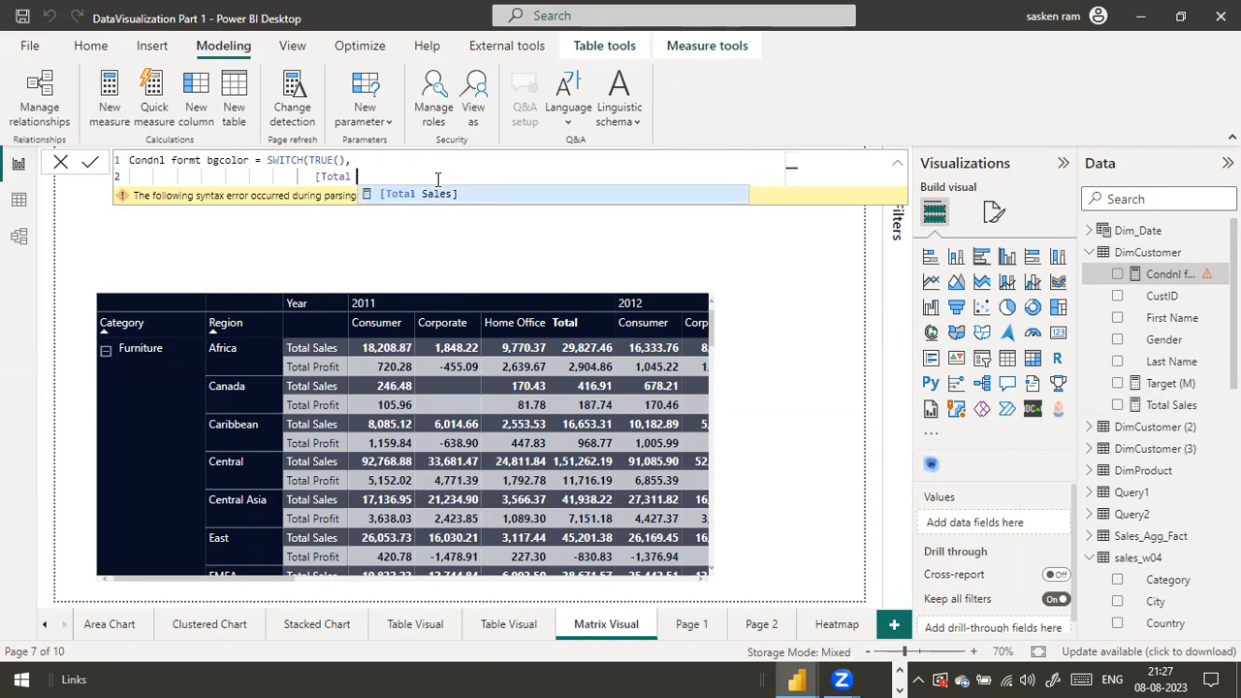
# Try to begin the SWITCH condition with a sales_ table reference instead.
pyautogui.write('Sale')
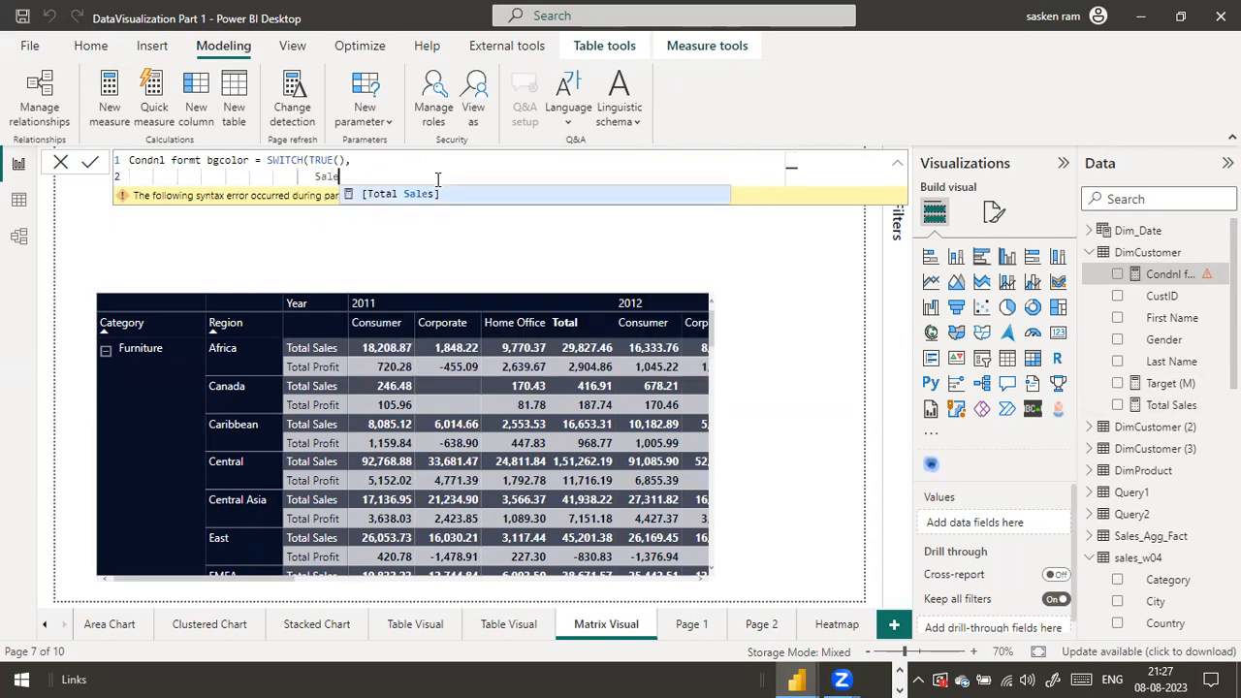
pyautogui.press('BackSpace')
pyautogui.press('BackSpace')
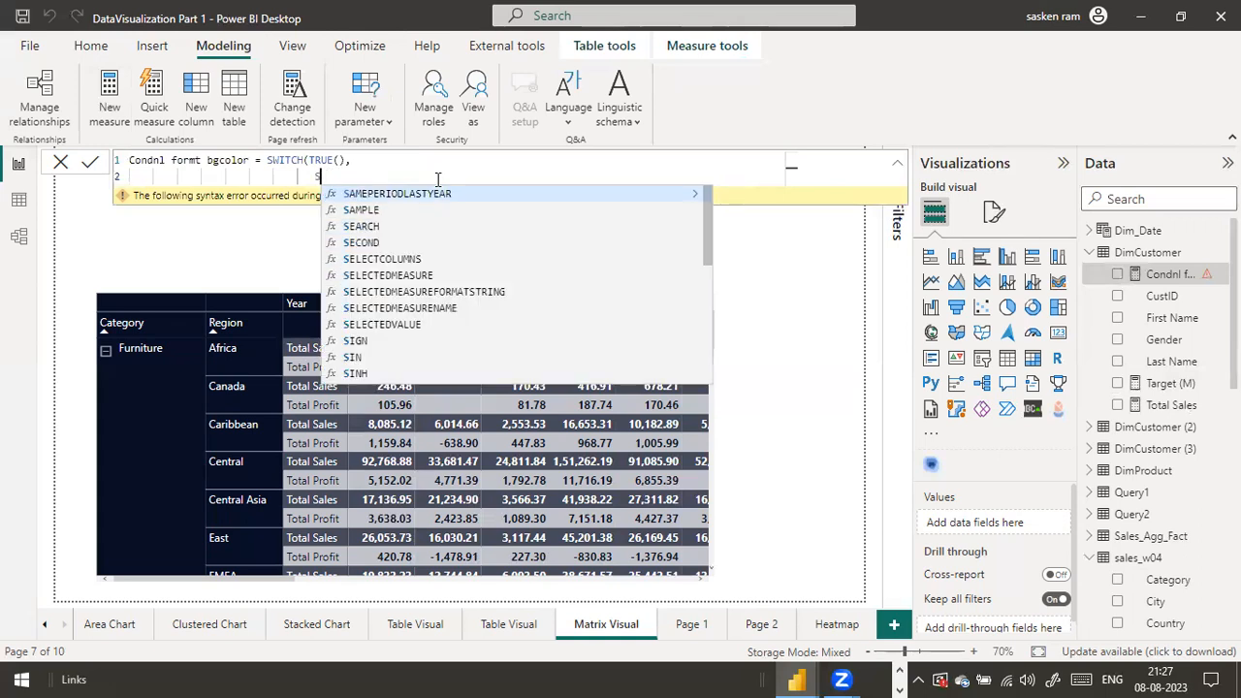
pyautogui.write('sa')
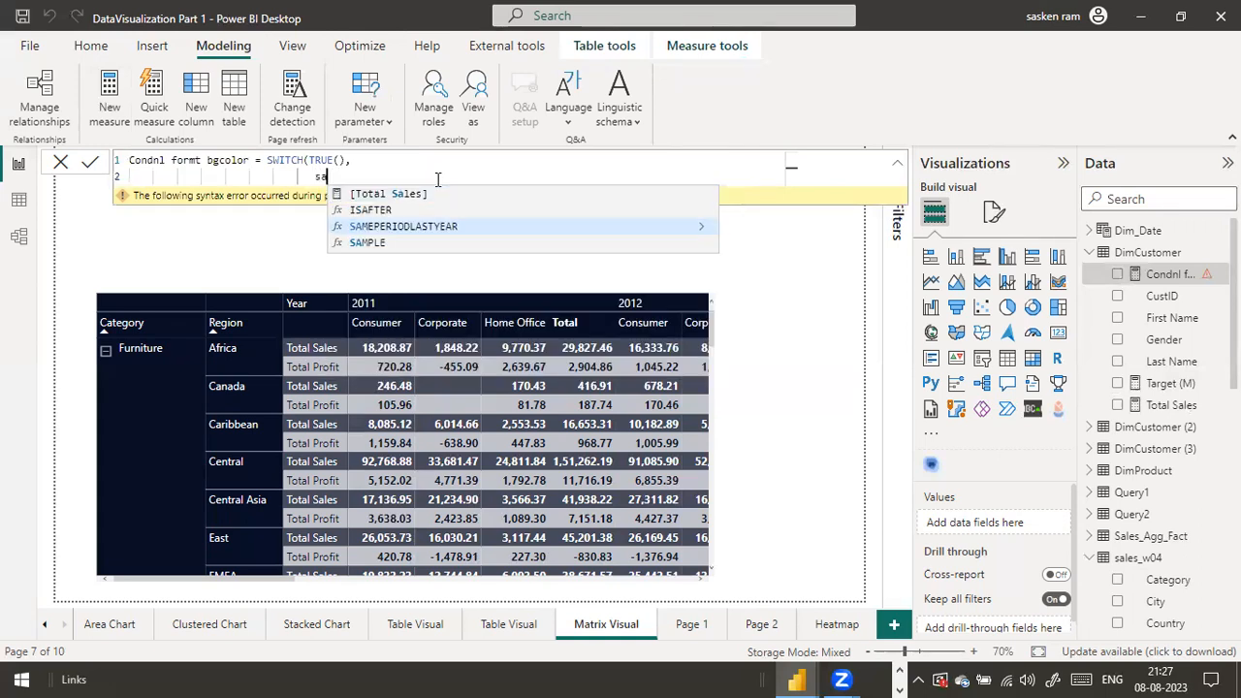
pyautogui.write('les')
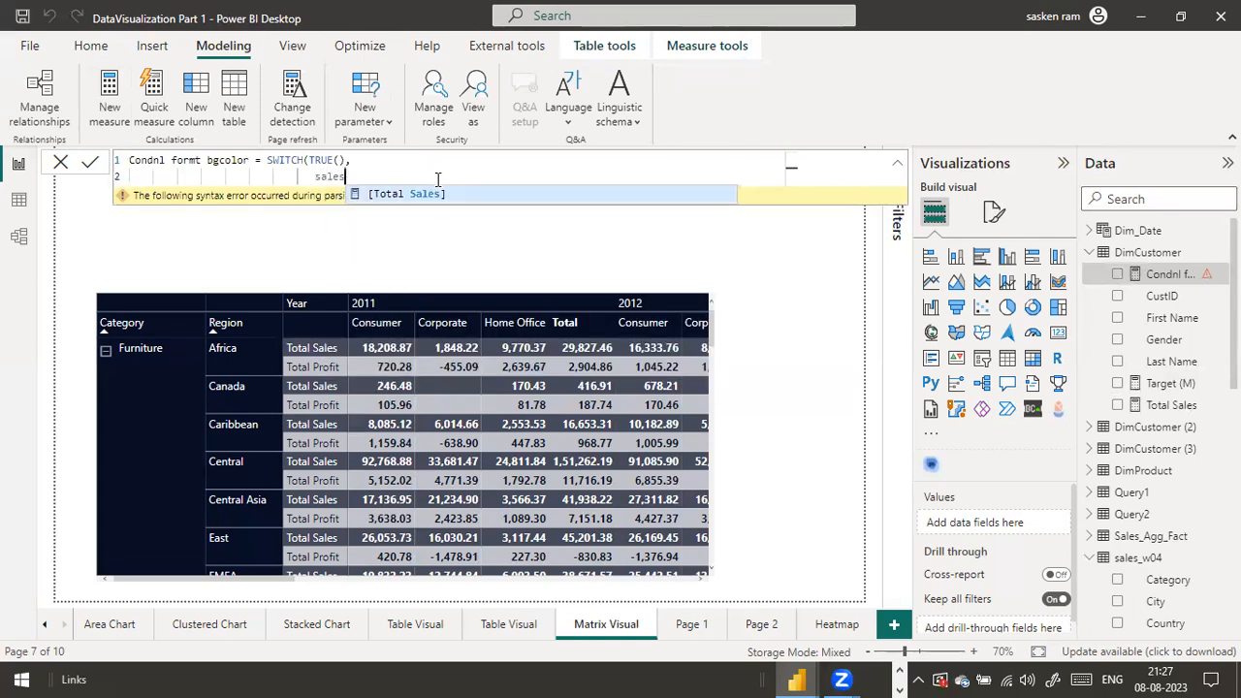
pyautogui.write('_W')
pyautogui.press('BackSpace')
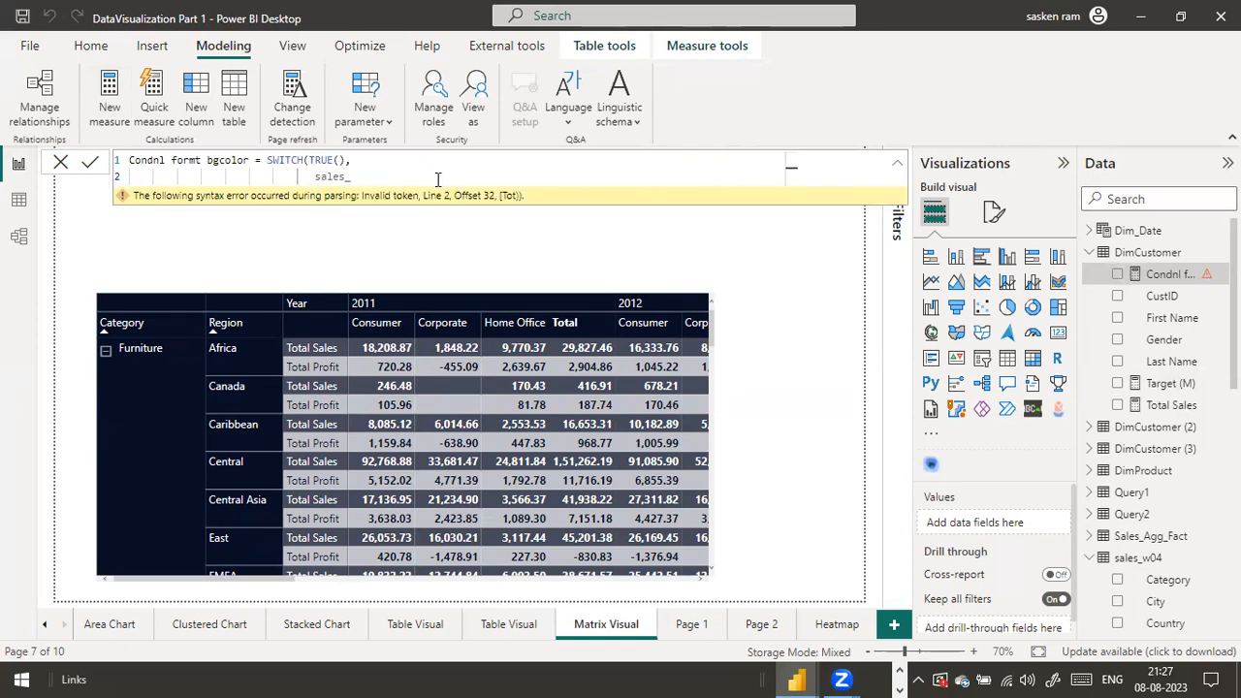
pyautogui.hotkey('ctrl', 'a')
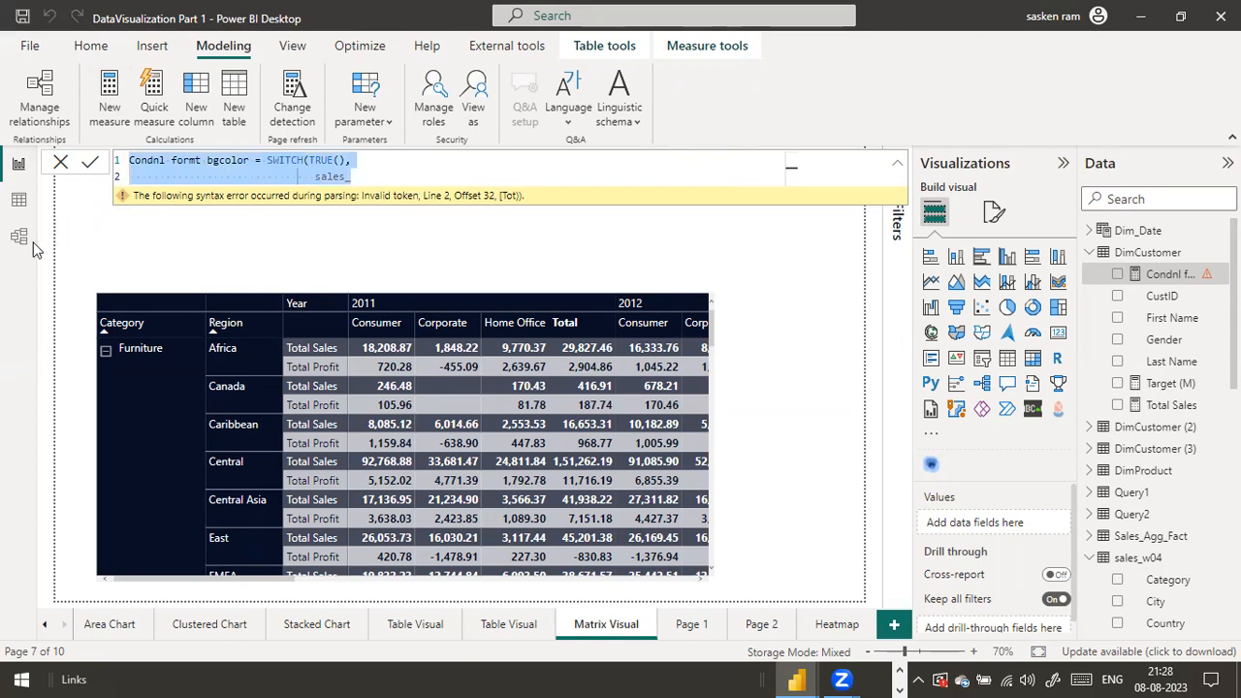
# Inspect the Sales Bucketing column in the data of the sales_w04 table.
pyautogui.click(12, 206)
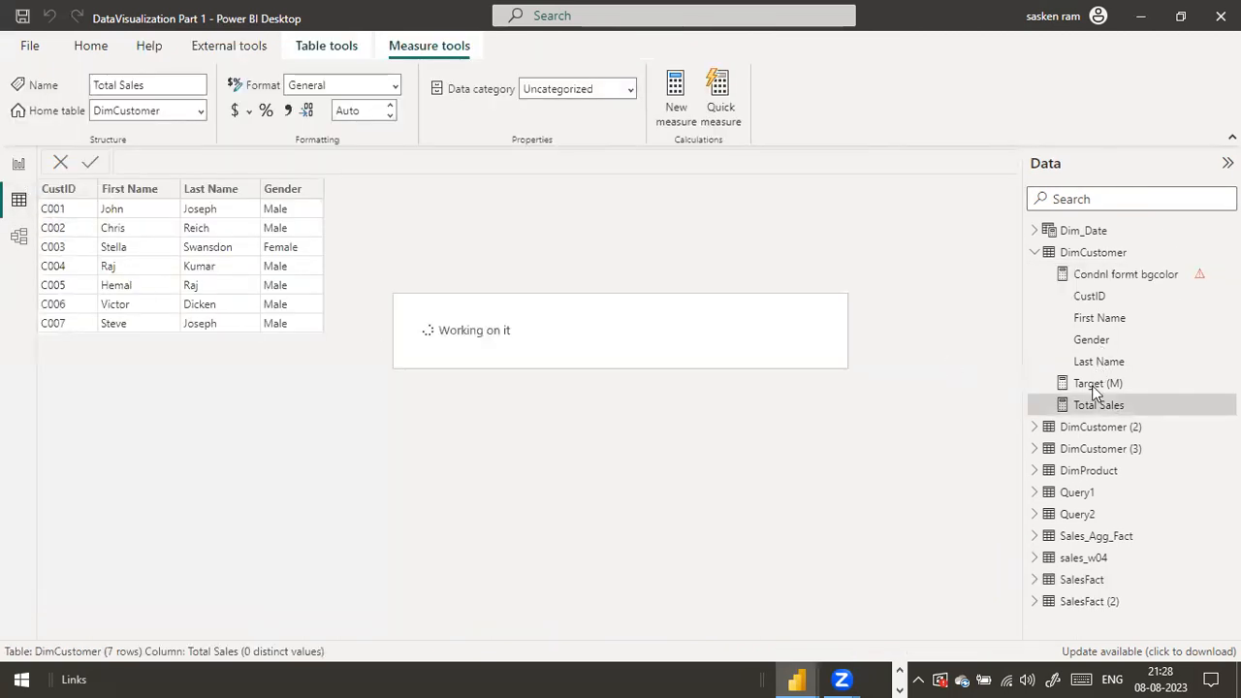
pyautogui.click(1086, 559)
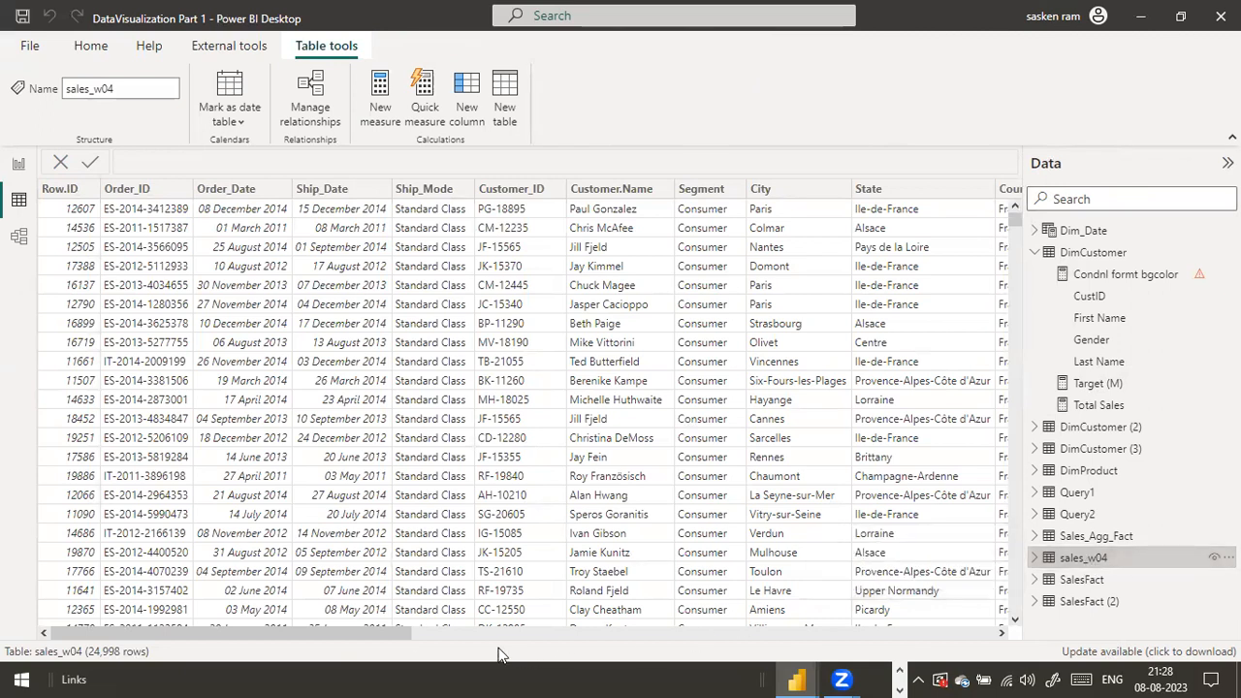
pyautogui.moveTo(401, 634); pyautogui.dragTo(1034, 610)
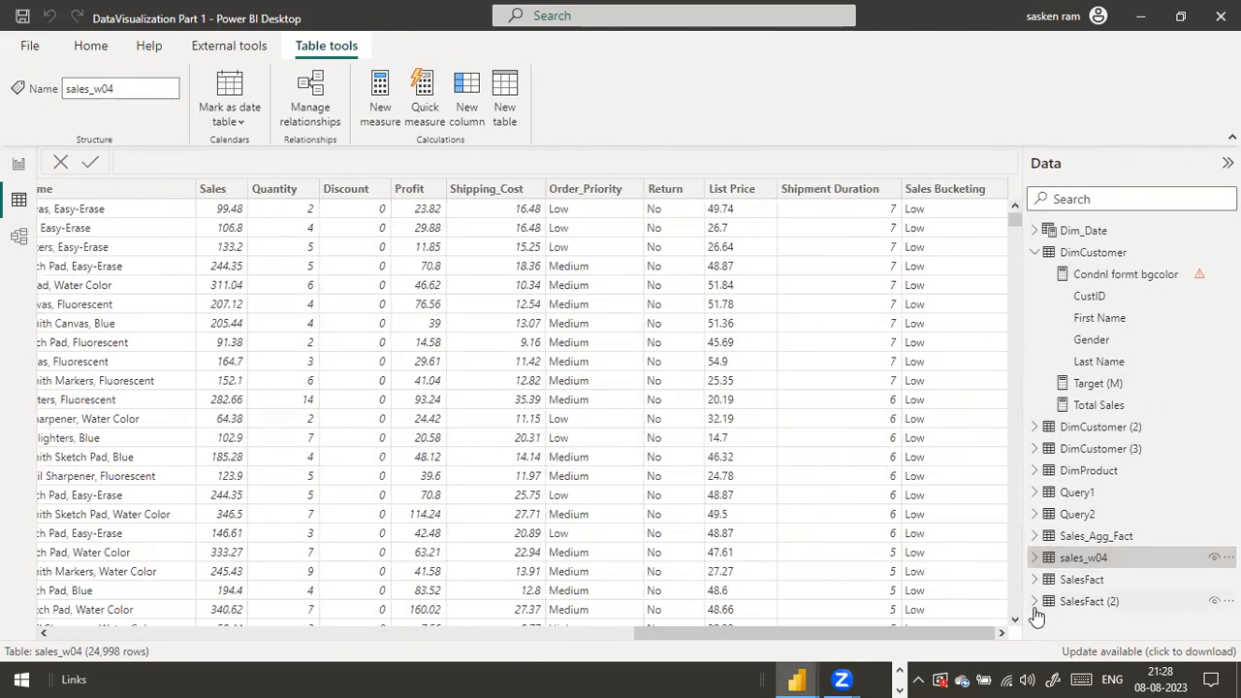
pyautogui.click(961, 199)
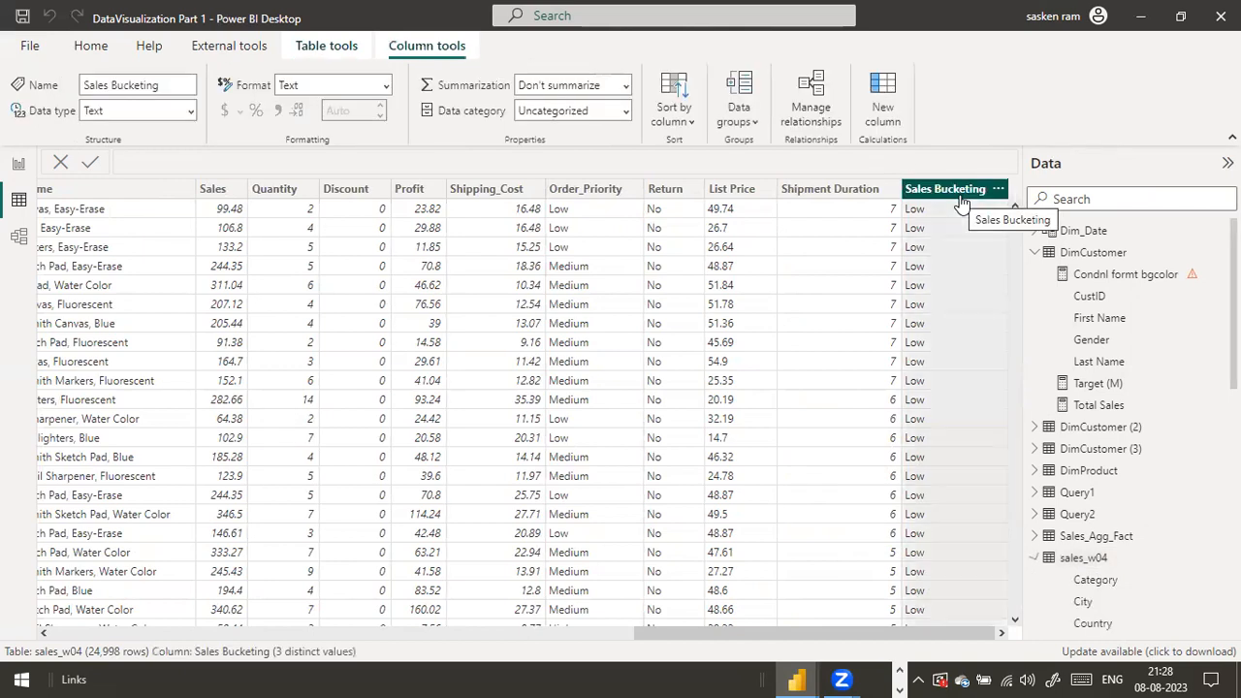
# Return to the report, reopen the Condnl formt bgcolor measure and delete the sales_ reference and closing parenthesis from its second line.
pyautogui.click(18, 163)
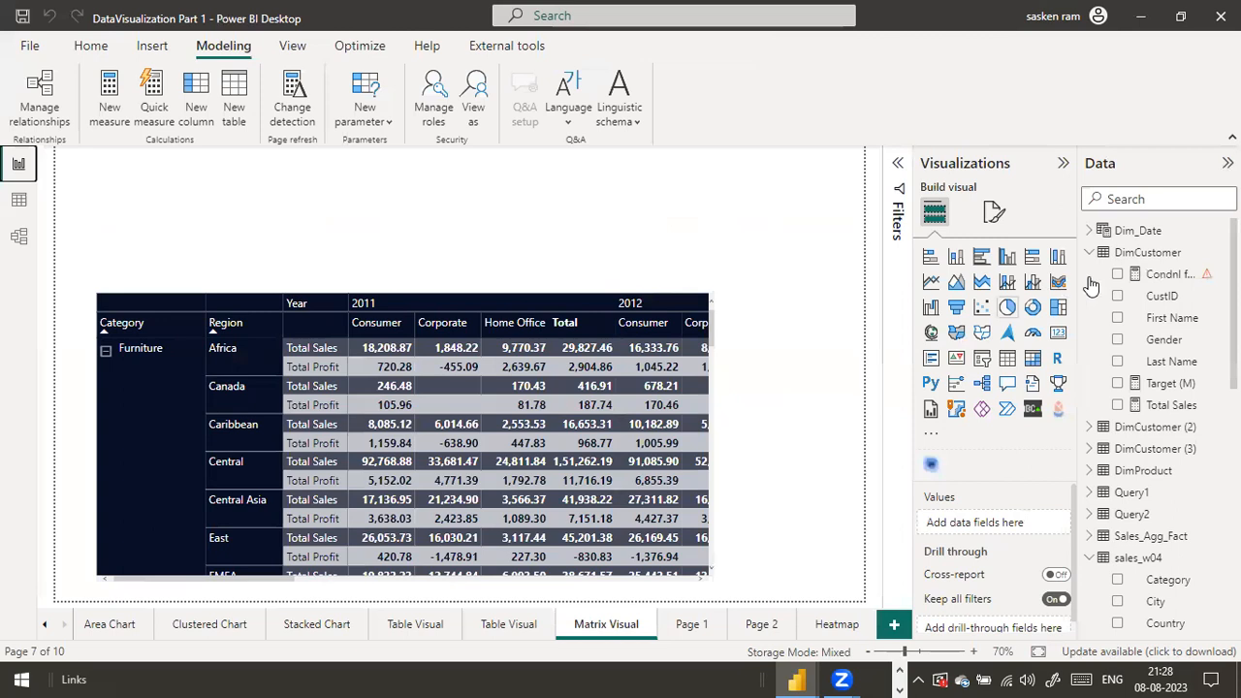
pyautogui.click(1177, 282)
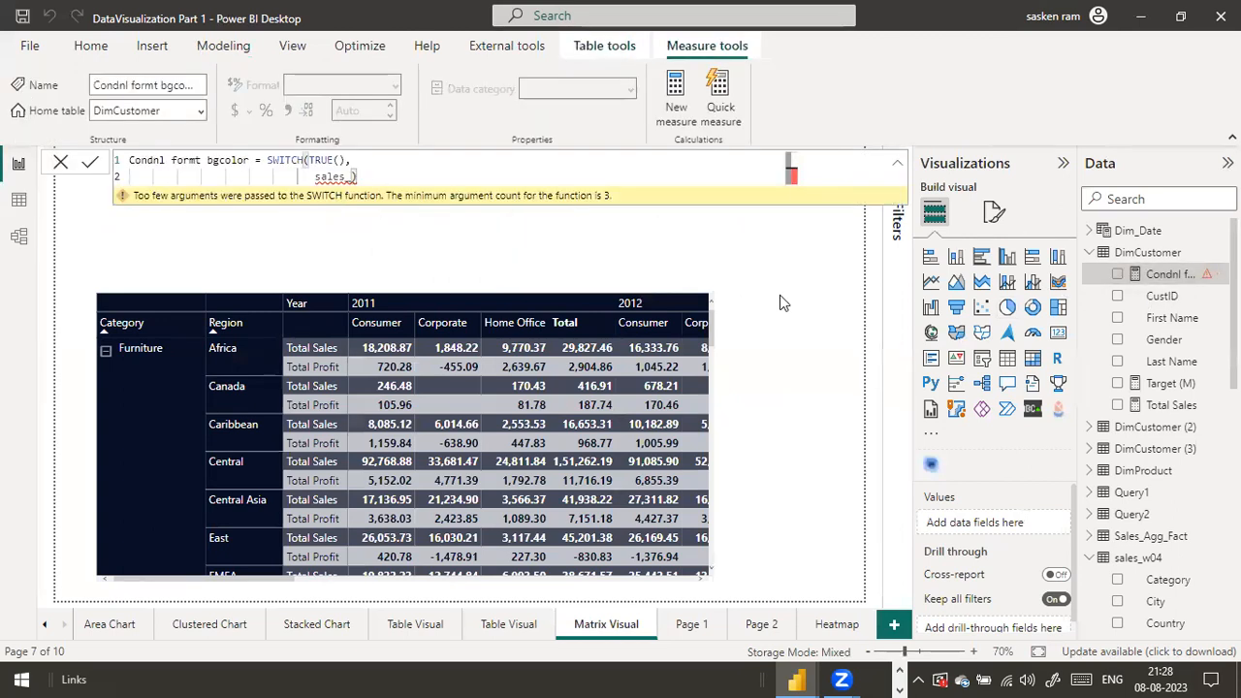
pyautogui.press('BackSpace')
pyautogui.press('BackSpace')
pyautogui.press('BackSpace')
pyautogui.press('BackSpace')
pyautogui.press('BackSpace')
pyautogui.press('BackSpace')
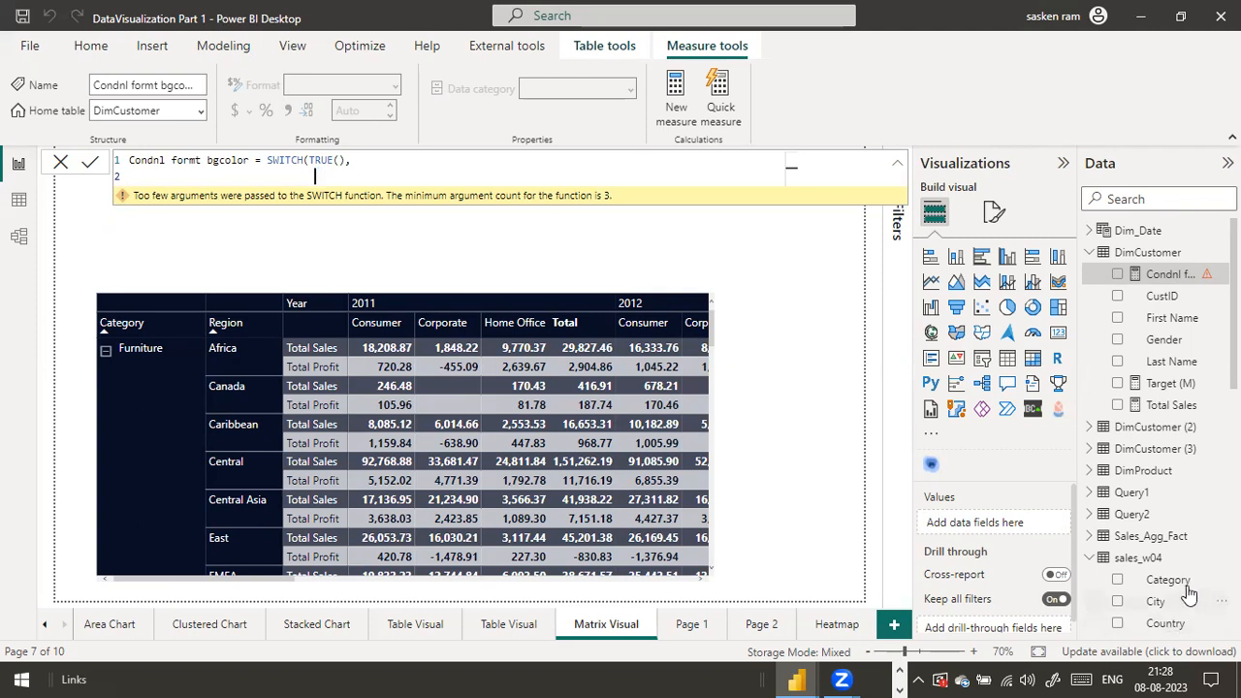
pyautogui.scroll(-3, 1188, 593)
pyautogui.scroll(-5, 1190, 593)
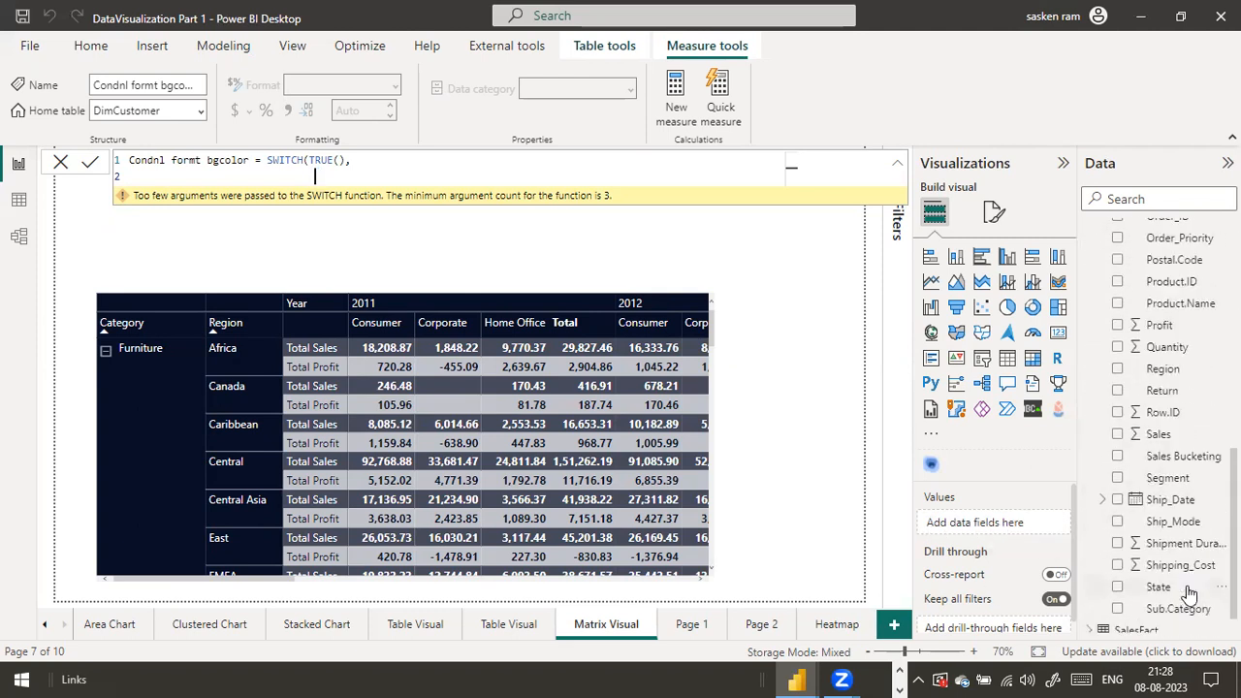
pyautogui.scroll(5, 1168, 445)
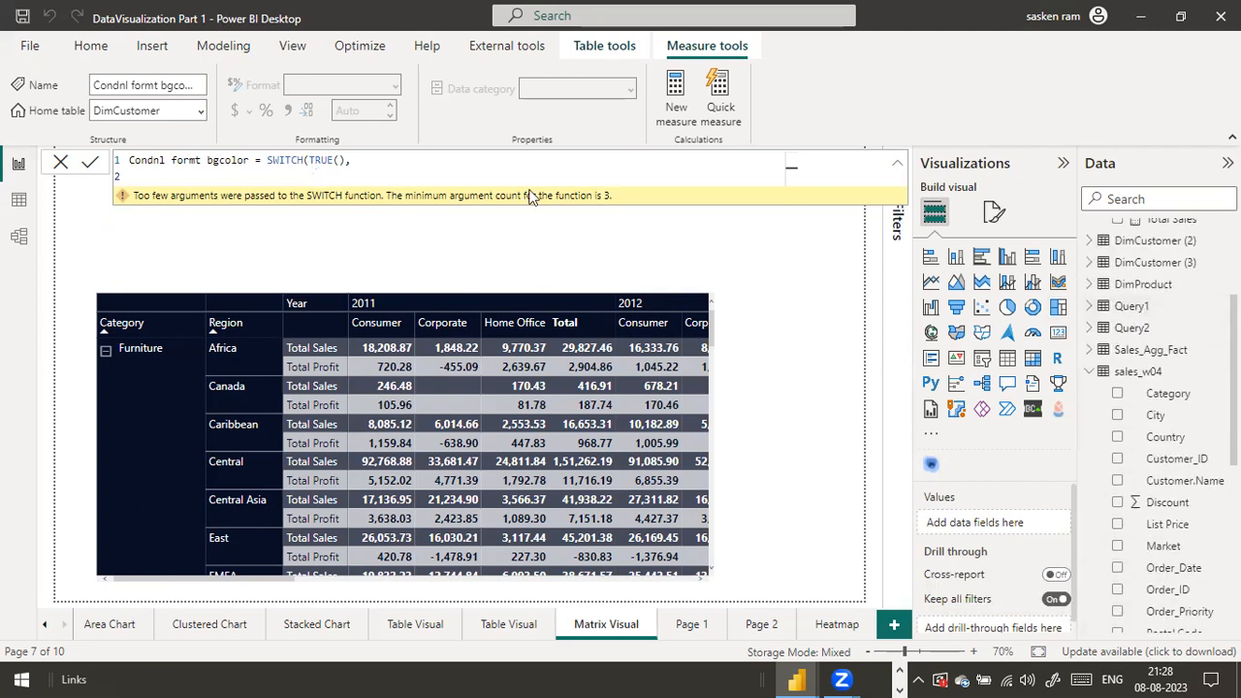
pyautogui.write('a')
pyautogui.press('BackSpace')
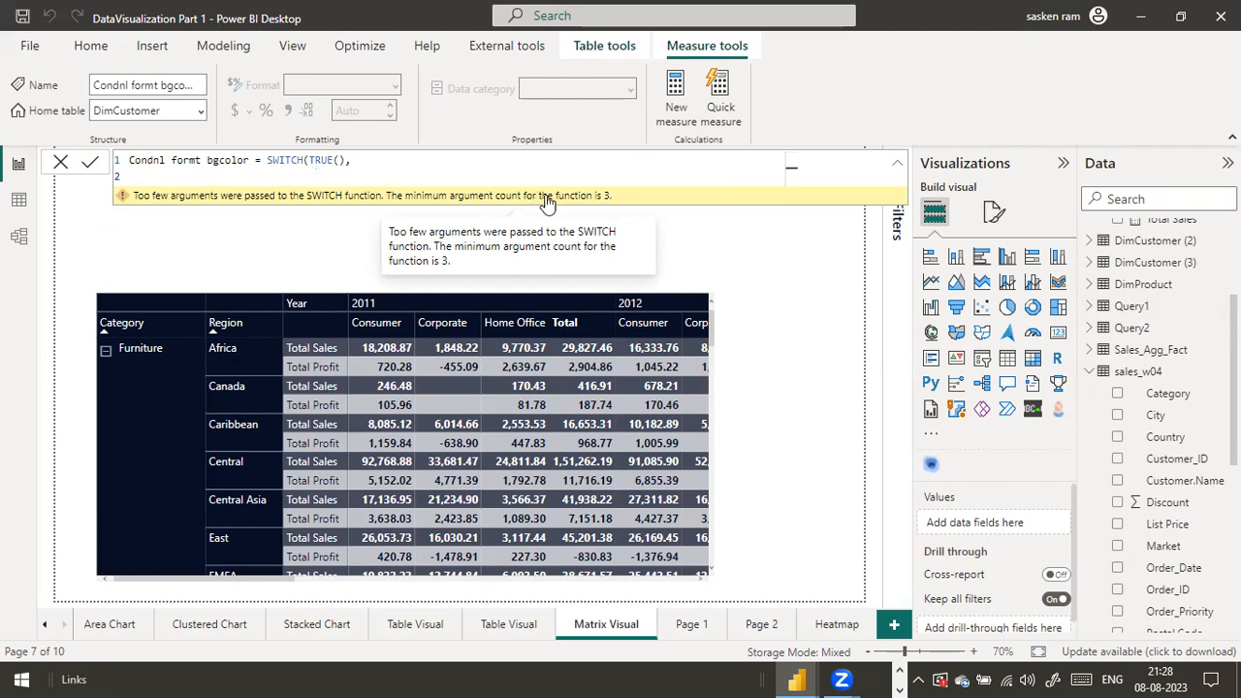
pyautogui.write('SALES')
pyautogui.press('BackSpace')
pyautogui.press('BackSpace')
pyautogui.press('BackSpace')
pyautogui.press('BackSpace')
pyautogui.press('BackSpace')
# Insert [Total Sales] on the measure's second line and erase it back to the opening bracket.
pyautogui.write('[')
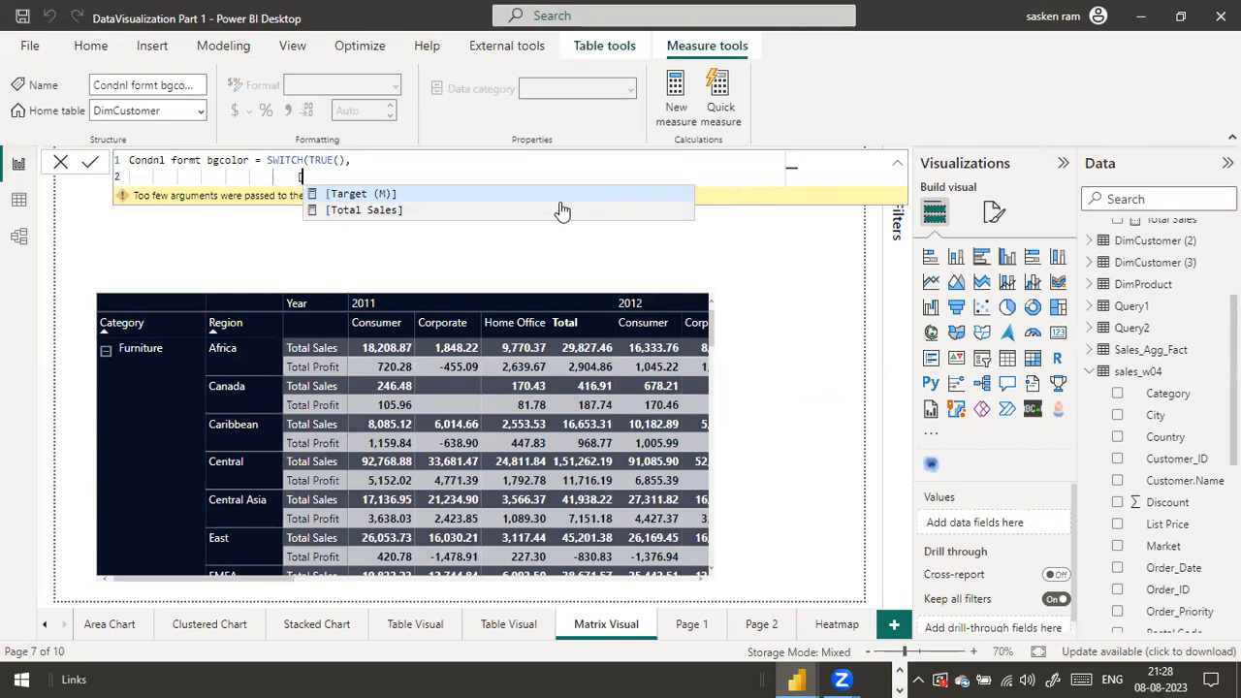
pyautogui.write('Tota')
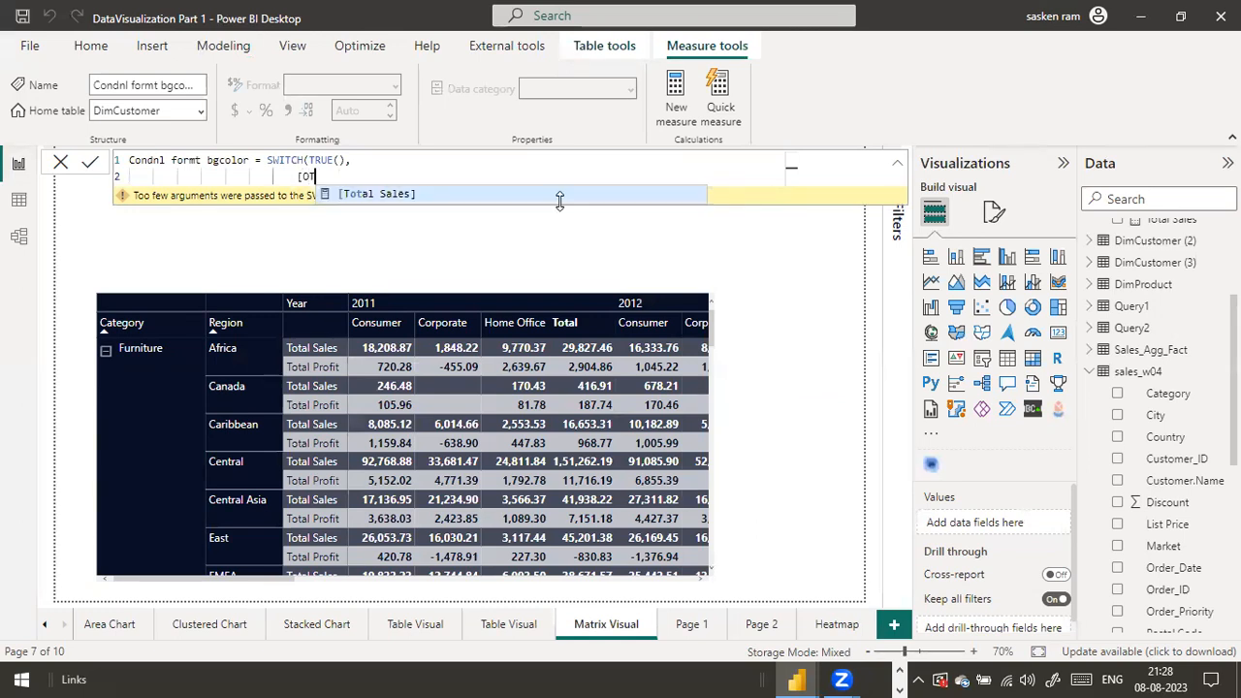
pyautogui.press('Tab')
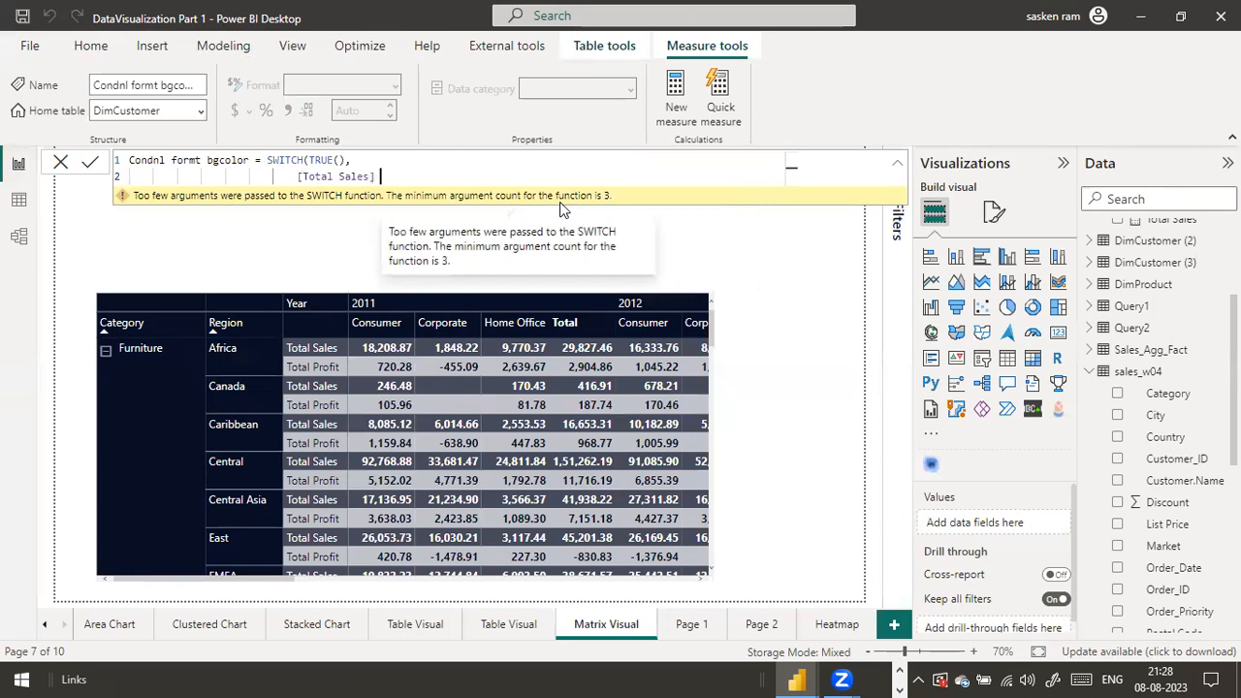
pyautogui.press('BackSpace')
pyautogui.press('BackSpace')
pyautogui.press('BackSpace')
pyautogui.press('BackSpace')
pyautogui.press('BackSpace')
pyautogui.press('BackSpace')
pyautogui.press('BackSpace')
pyautogui.press('BackSpace')
pyautogui.press('BackSpace')
pyautogui.press('BackSpace')
pyautogui.press('BackSpace')
pyautogui.press('BackSpace')
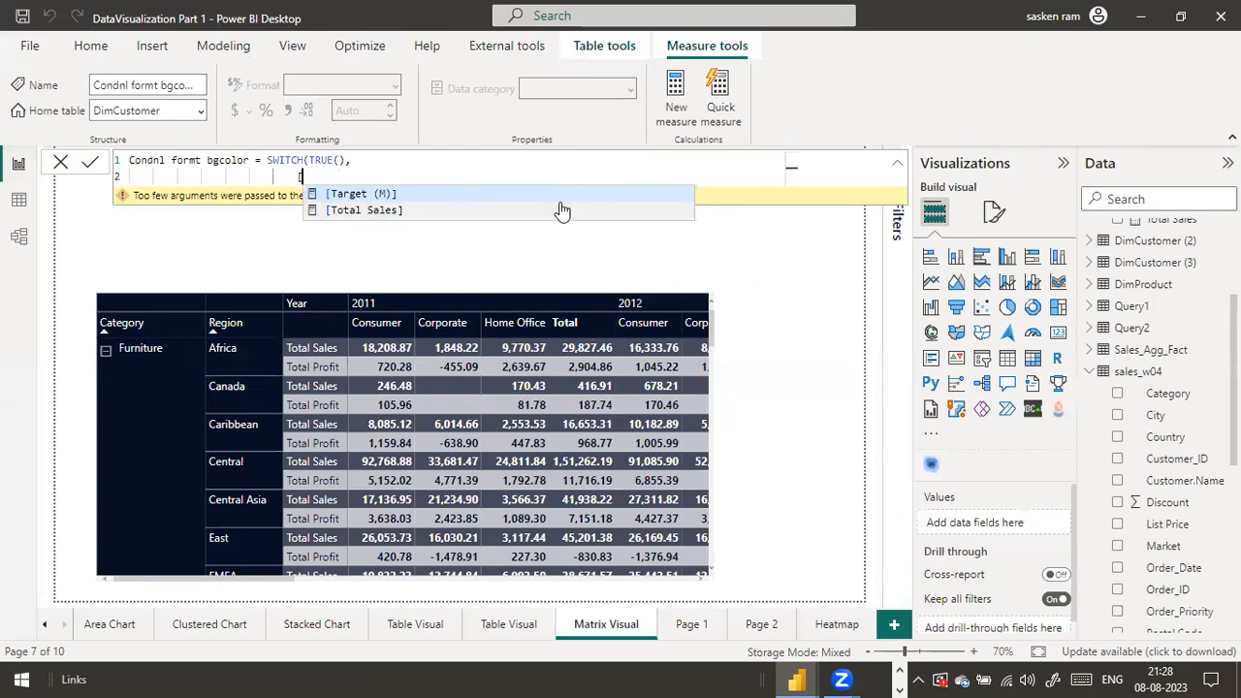
# Try to reference a field starting with "sales c" inside the opening bracket.
pyautogui.write('sales c')
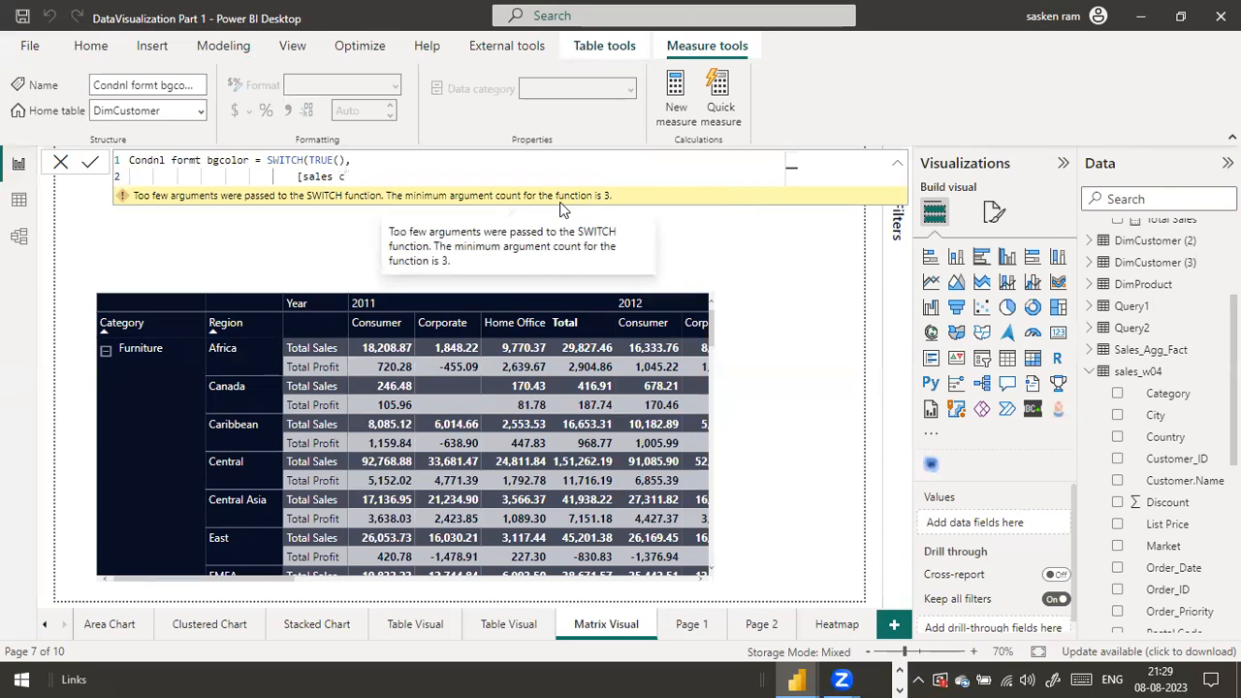
pyautogui.press('BackSpace')
pyautogui.press('BackSpace')
pyautogui.press('BackSpace')
pyautogui.press('BackSpace')
pyautogui.press('BackSpace')
pyautogui.write('es')
pyautogui.press('BackSpace')
pyautogui.press('BackSpace')
pyautogui.press('BackSpace')
pyautogui.write('les')
pyautogui.press('BackSpace')
pyautogui.press('BackSpace')
pyautogui.press('BackSpace')
pyautogui.press('BackSpace')
pyautogui.press('BackSpace')
pyautogui.press('BackSpace')
# Enter [Total Sales] < 0 && as the first part of the SWITCH condition on the second line.
pyautogui.write('T')
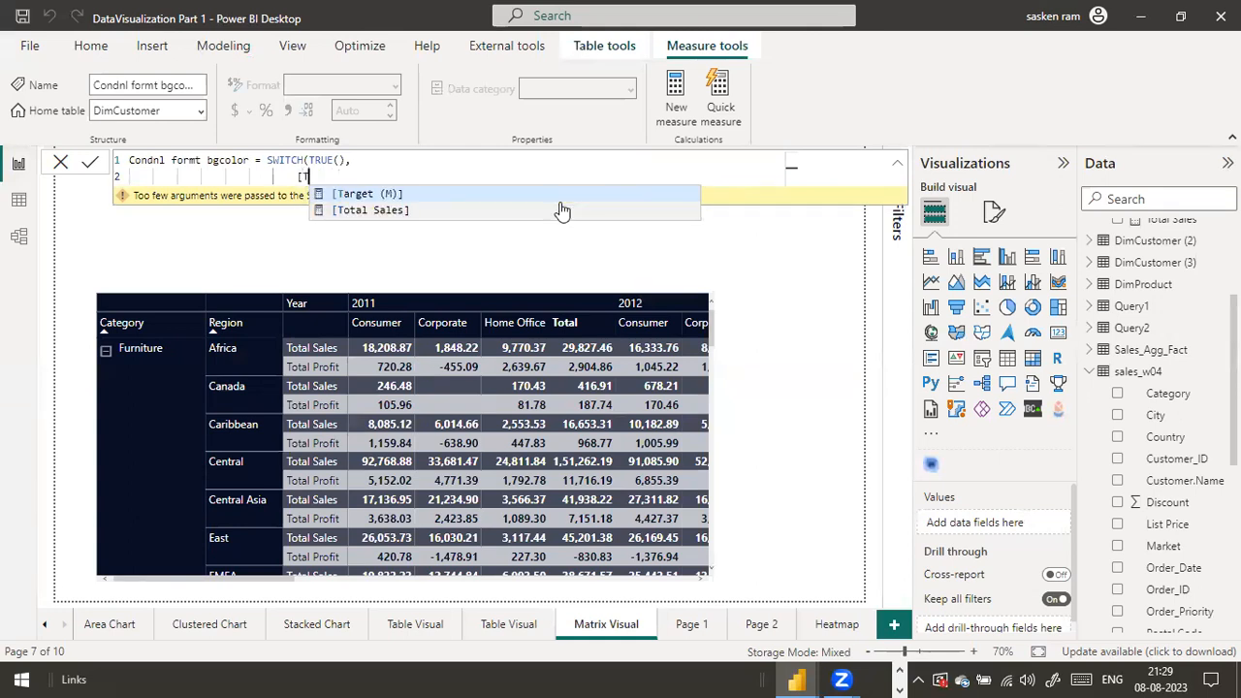
pyautogui.click(563, 211)
pyautogui.write('>')
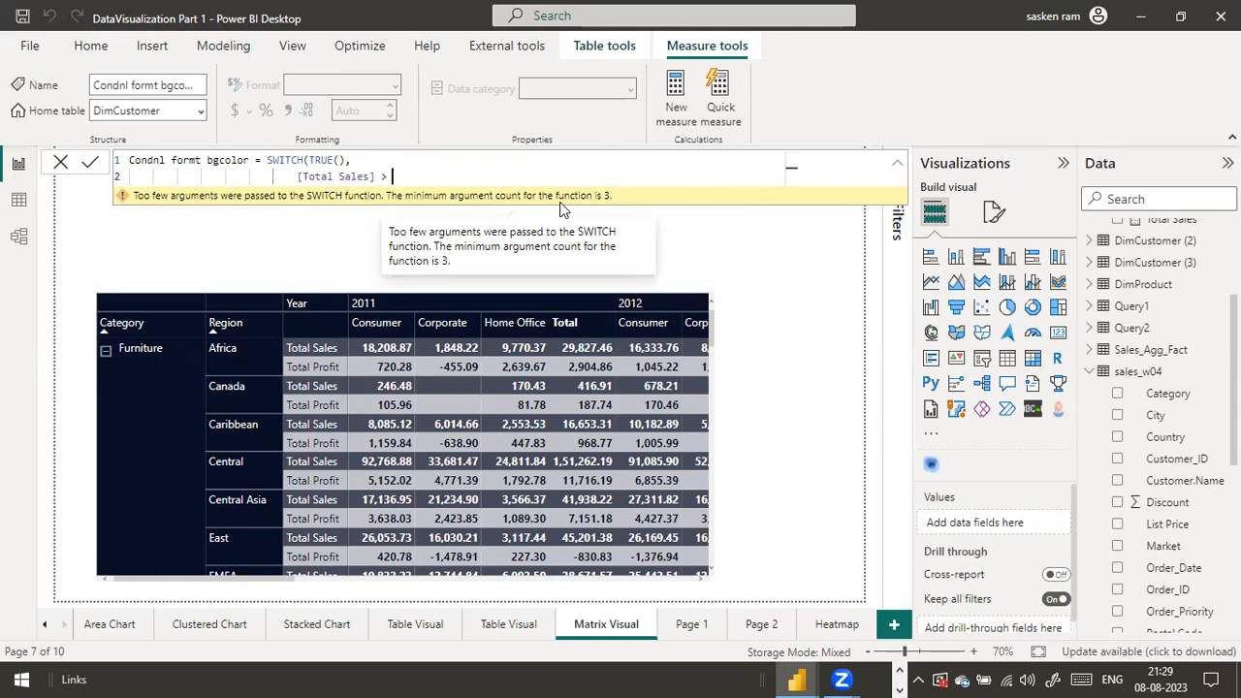
pyautogui.press('BackSpace')
pyautogui.press('BackSpace')
pyautogui.write('< ')
pyautogui.write('0 && ')
# Complete the condition with [Total Sales] < 10000 followed by a comma.
pyautogui.write('[t')
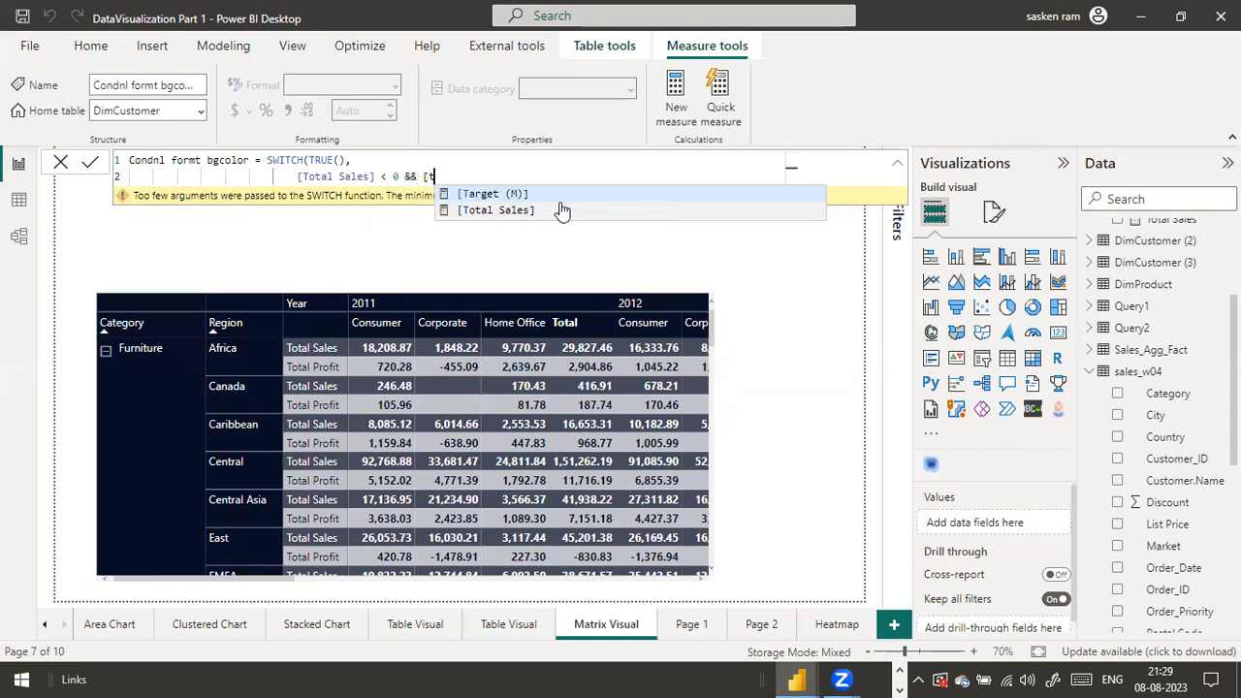
pyautogui.press('Left')
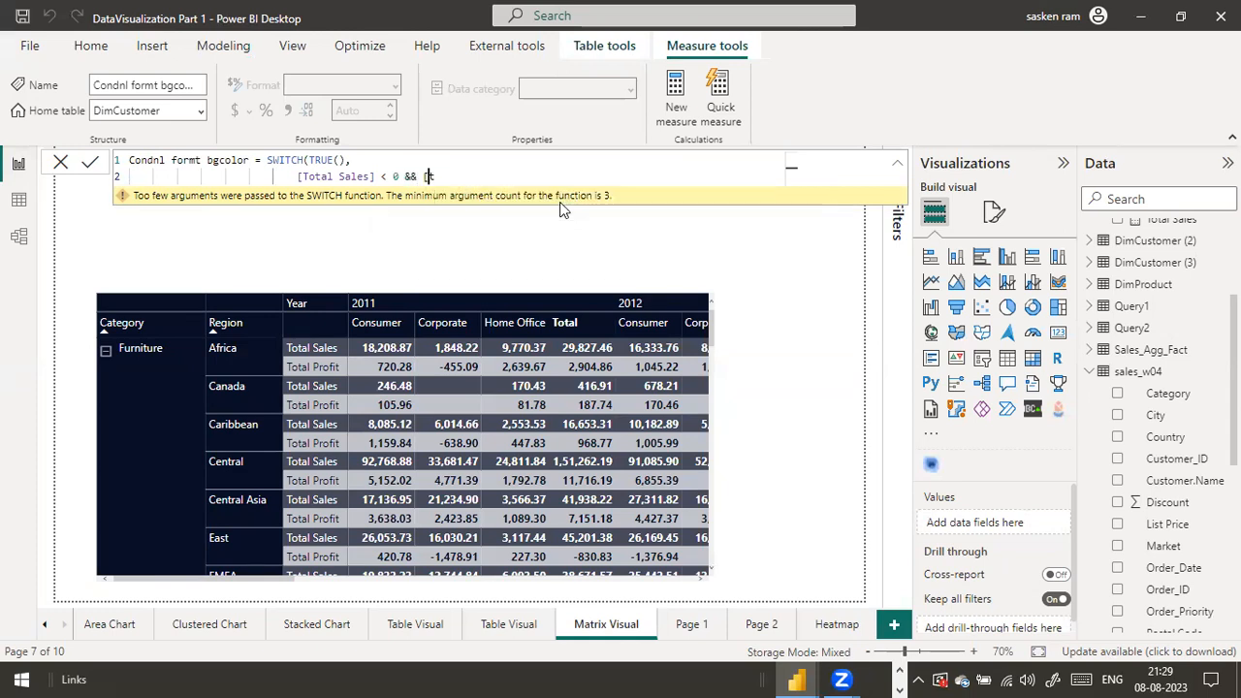
pyautogui.press('Right')
pyautogui.write('\\')
pyautogui.press('BackSpace')
pyautogui.press('BackSpace')
pyautogui.write('T')
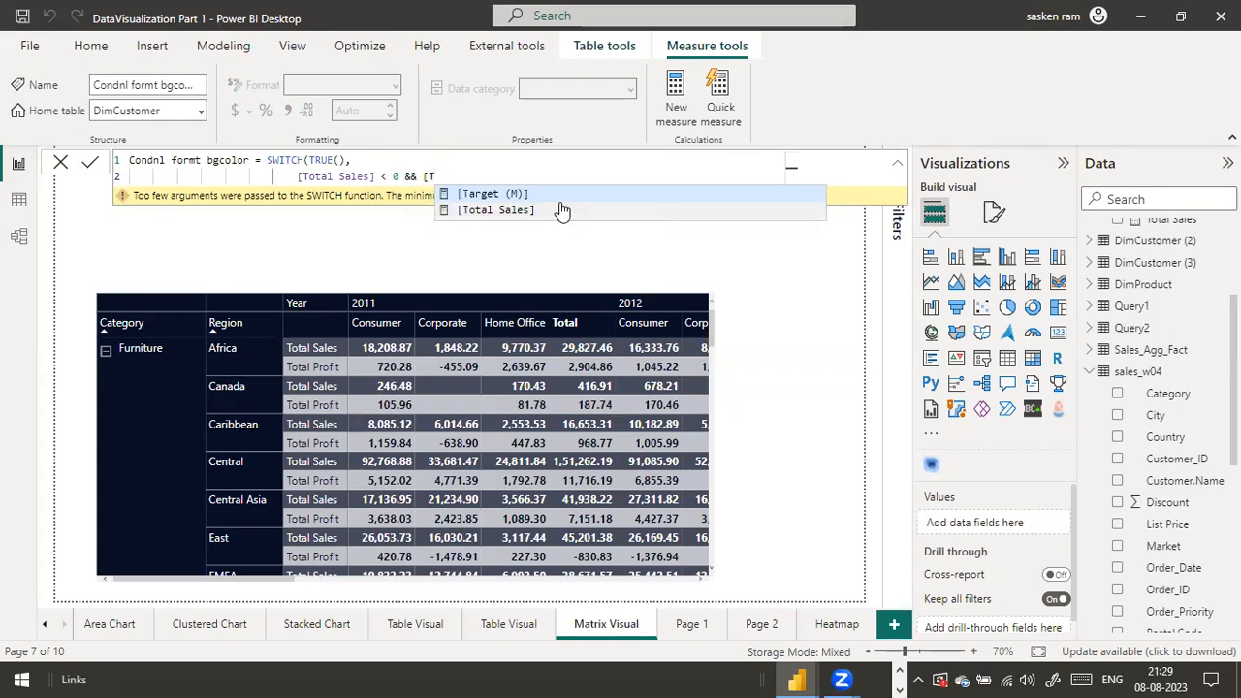
pyautogui.click(562, 210)
pyautogui.write('<')
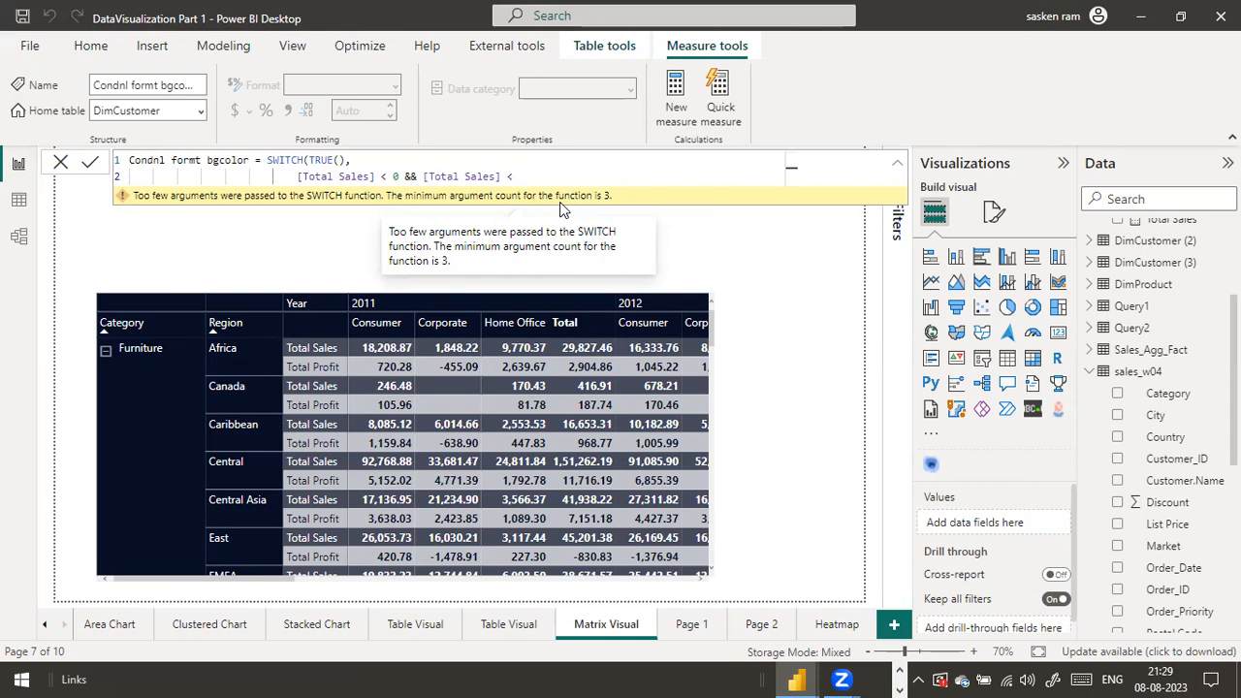
pyautogui.write('10000')
pyautogui.write(',')
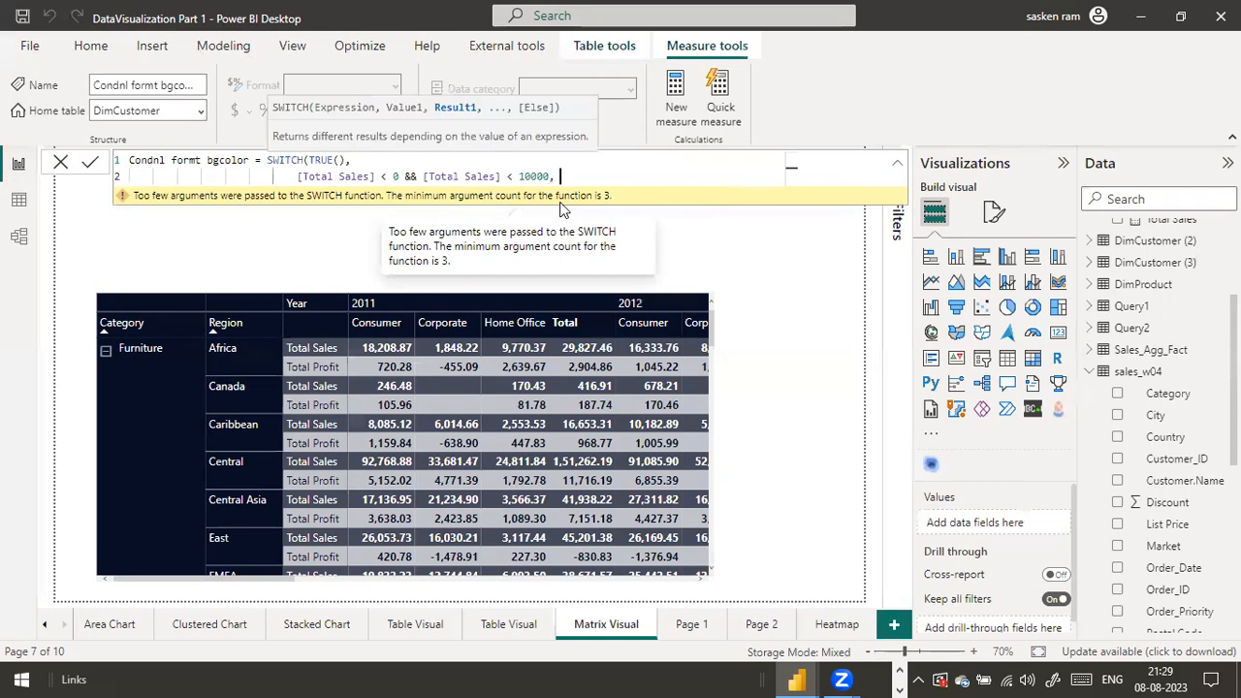
# Add "Red" as the condition's result on a third line, close the SWITCH expression and commit the measure.
pyautogui.hotkey('shift', 'Return')
pyautogui.write('"Red"')
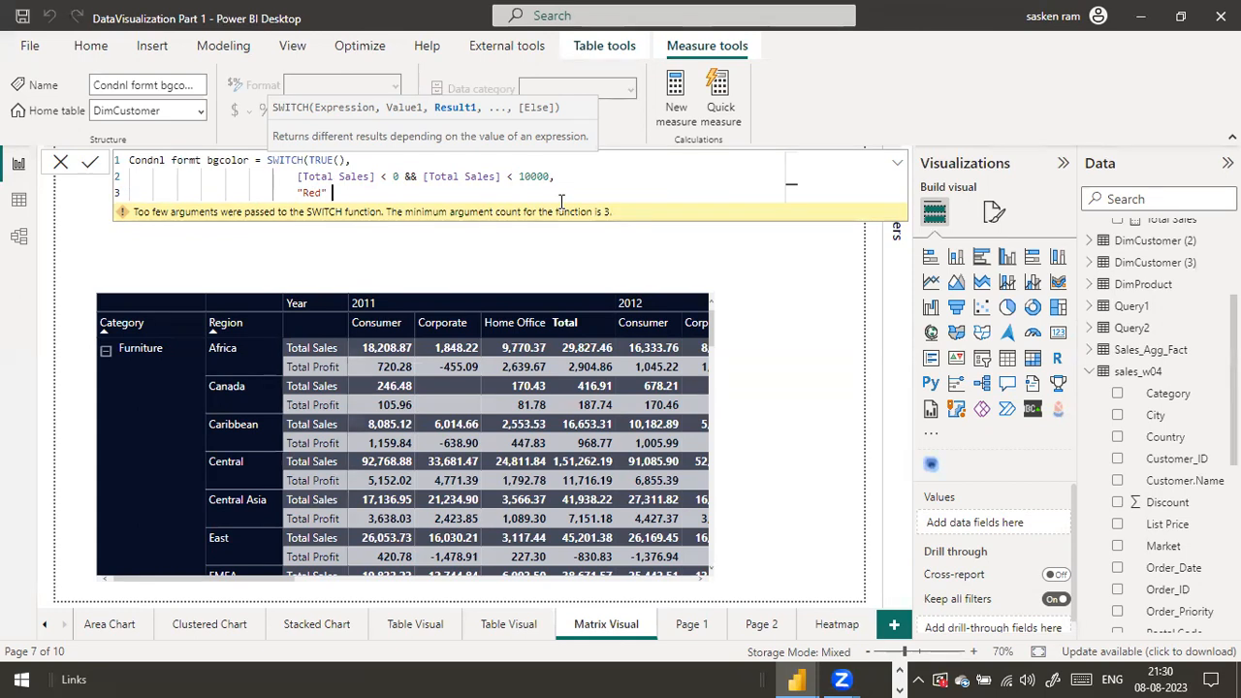
pyautogui.write(')')
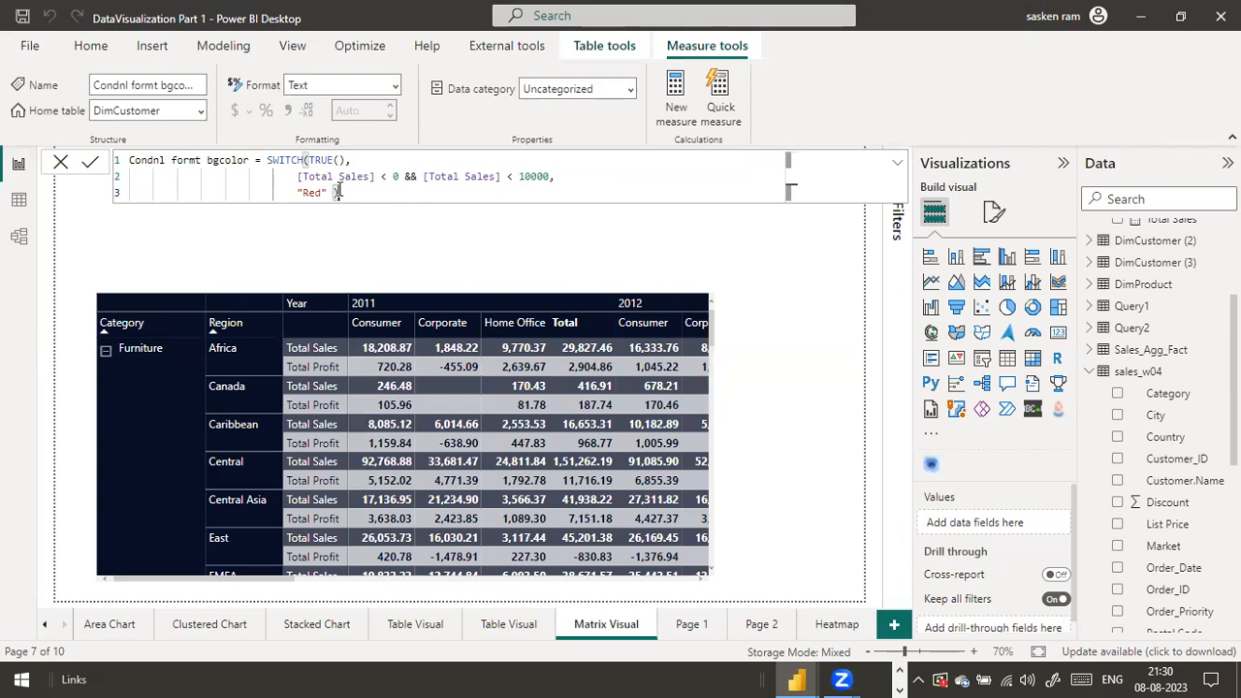
pyautogui.click(89, 171)
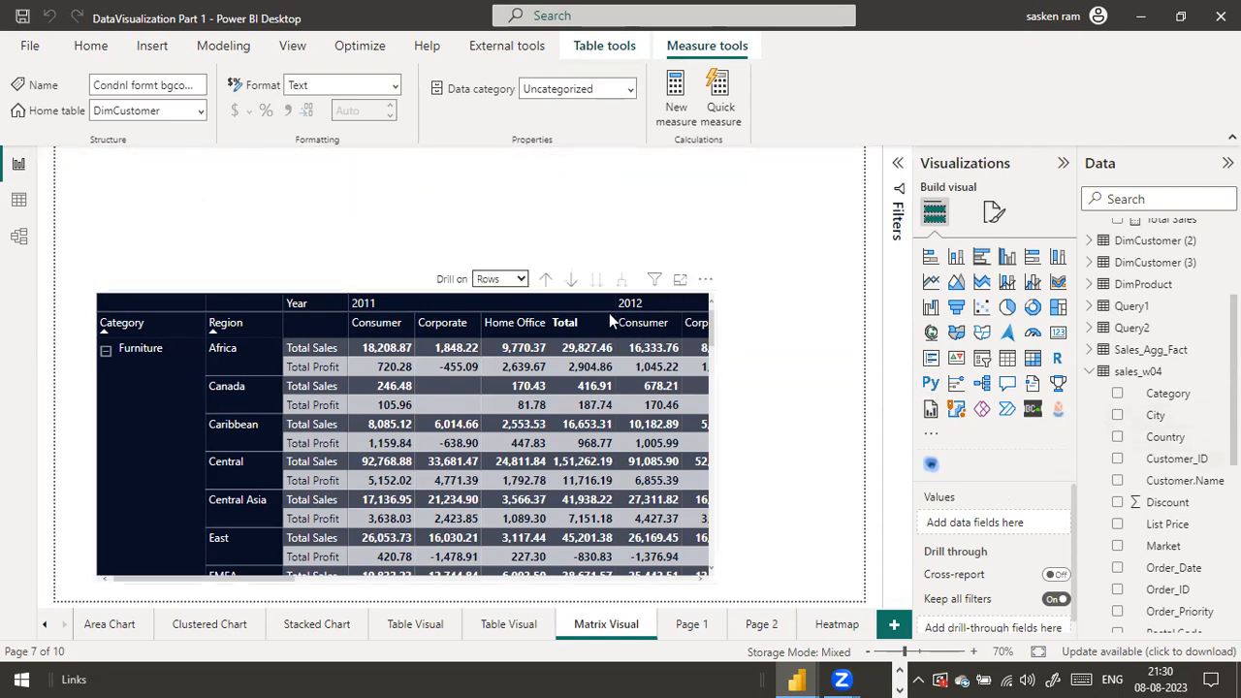
# Turn on background color for the Total Sales series in the matrix visual's cell elements formatting.
pyautogui.click(536, 296)
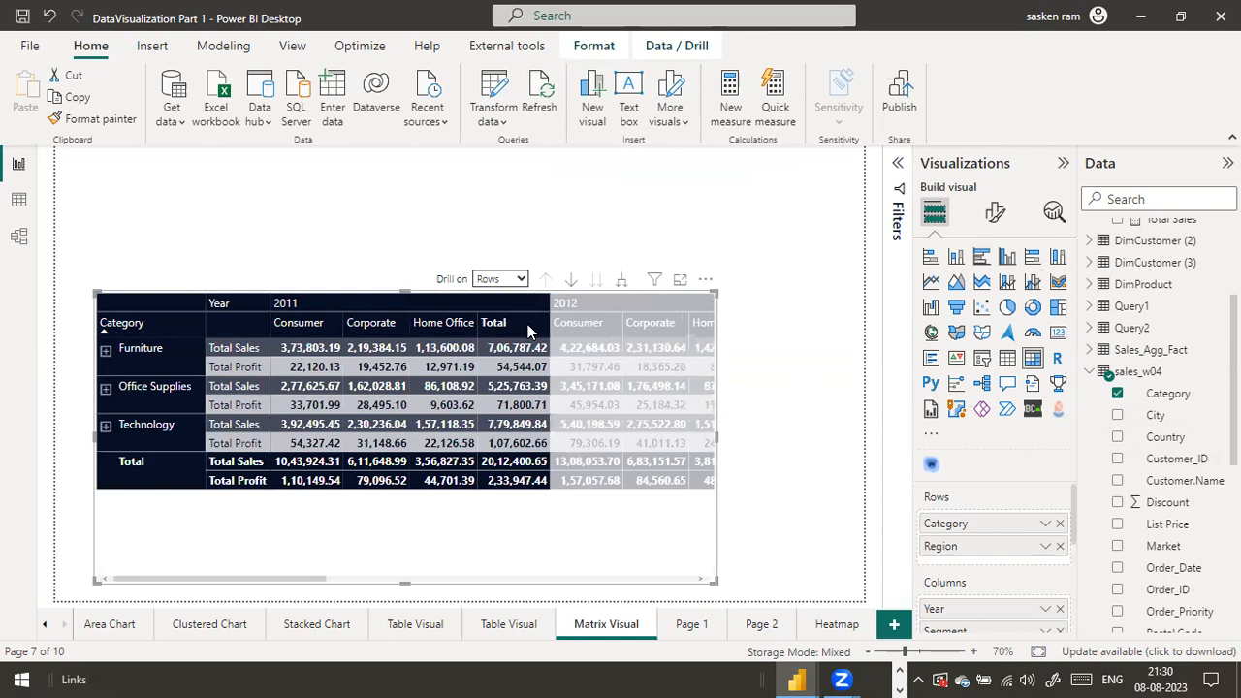
pyautogui.scroll(-5, 1053, 540)
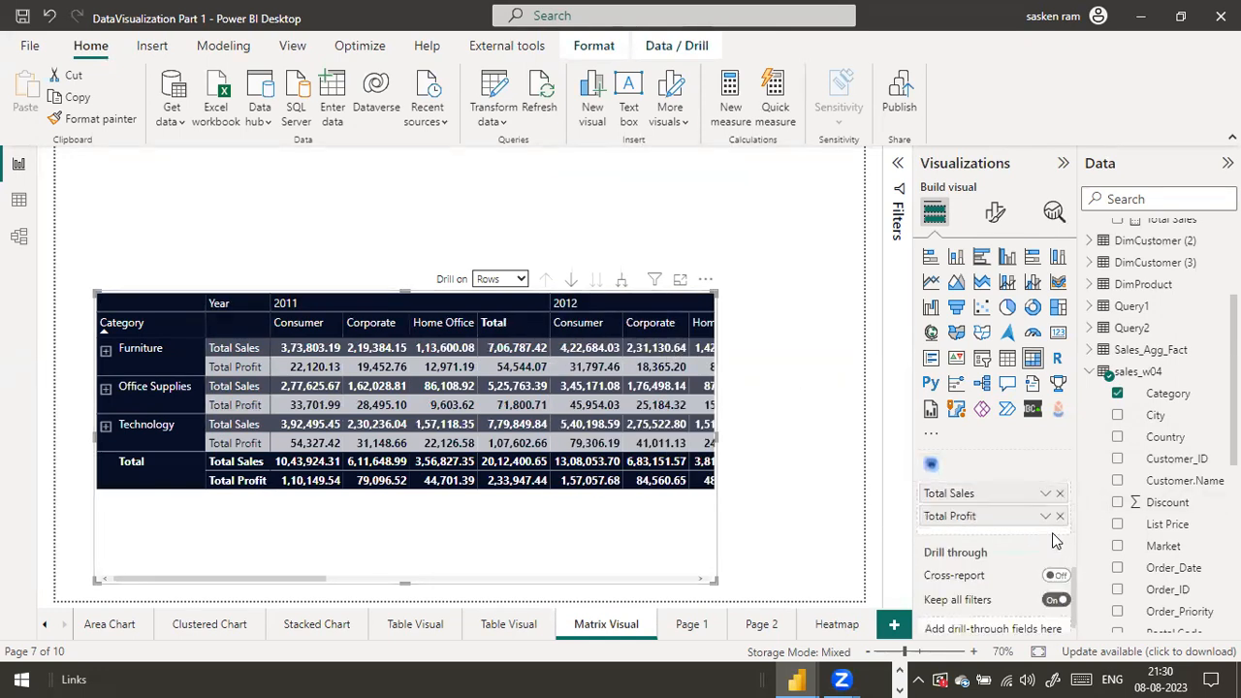
pyautogui.click(994, 215)
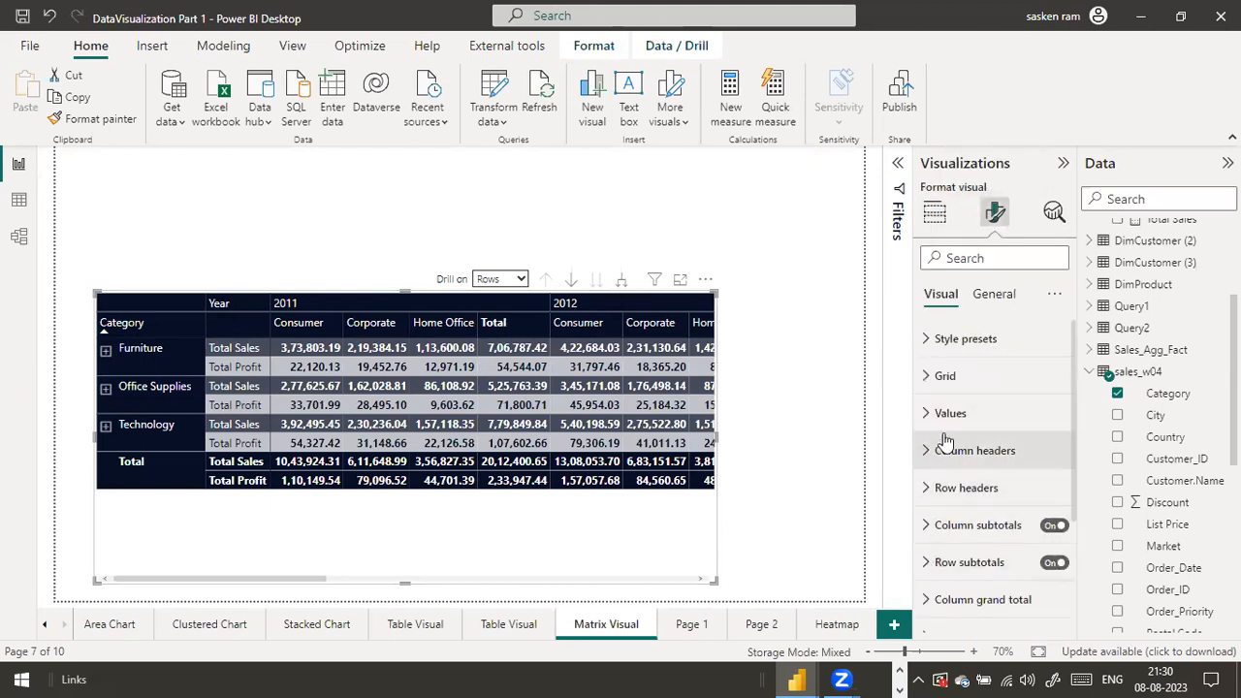
pyautogui.scroll(-4, 1008, 349)
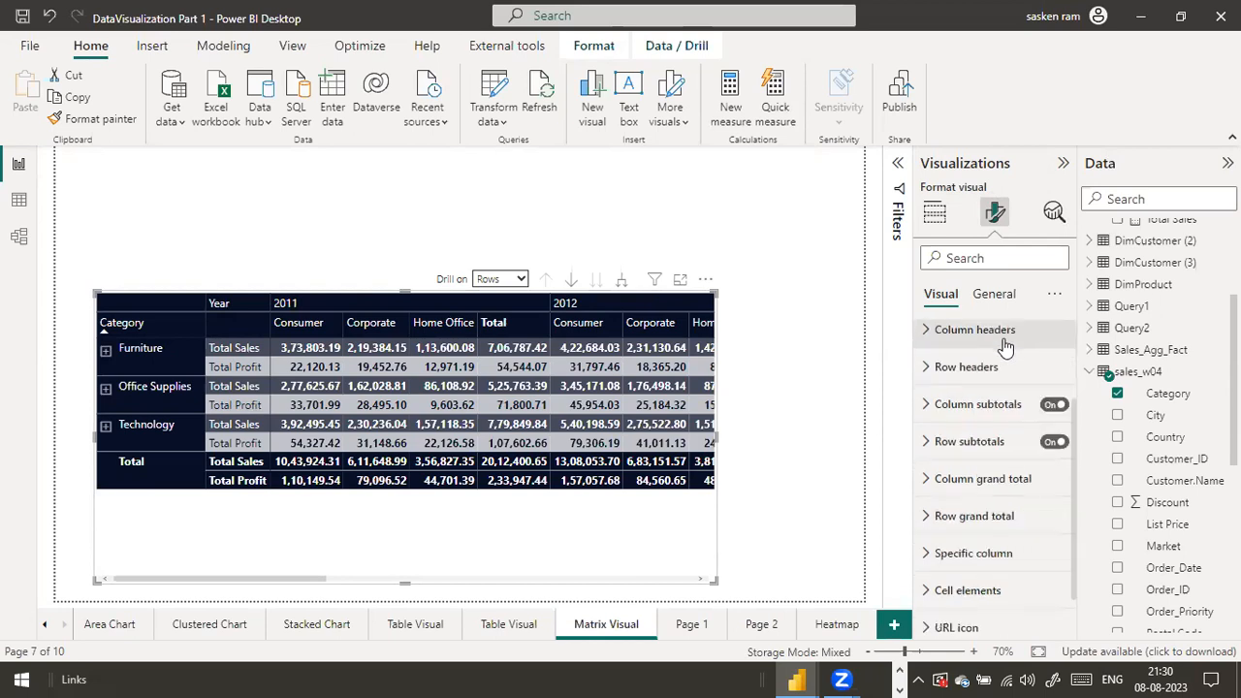
pyautogui.click(944, 549)
pyautogui.scroll(-3, 960, 533)
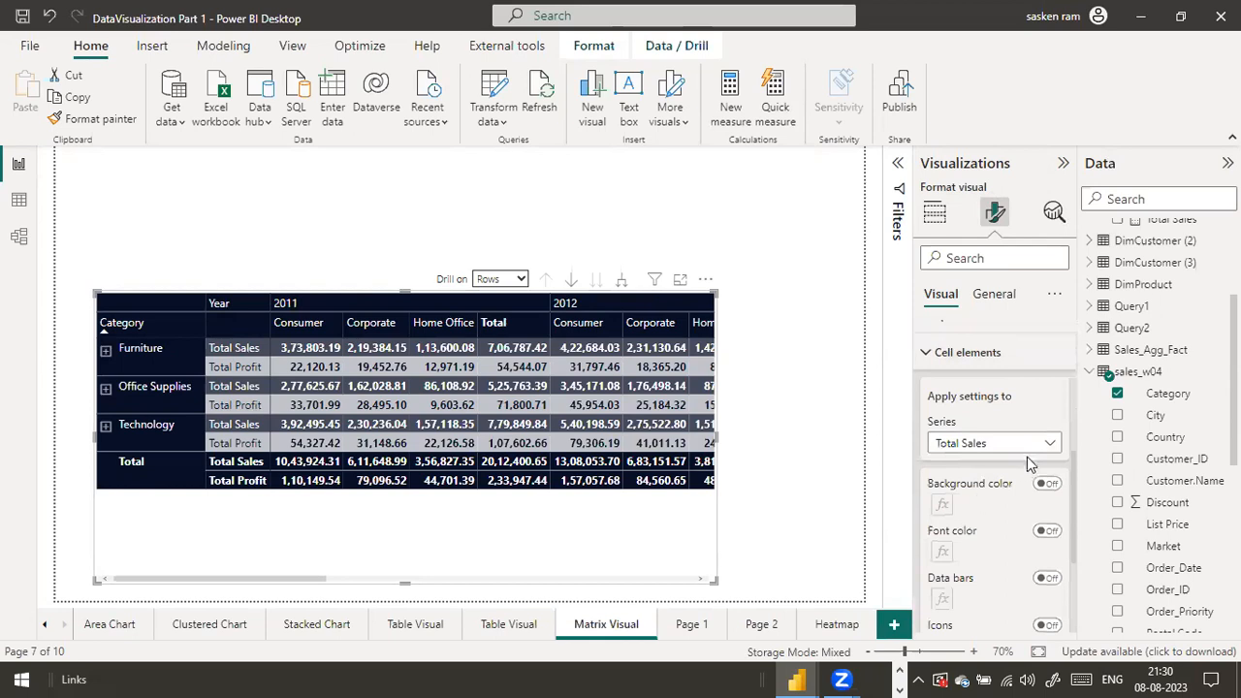
pyautogui.click(1048, 485)
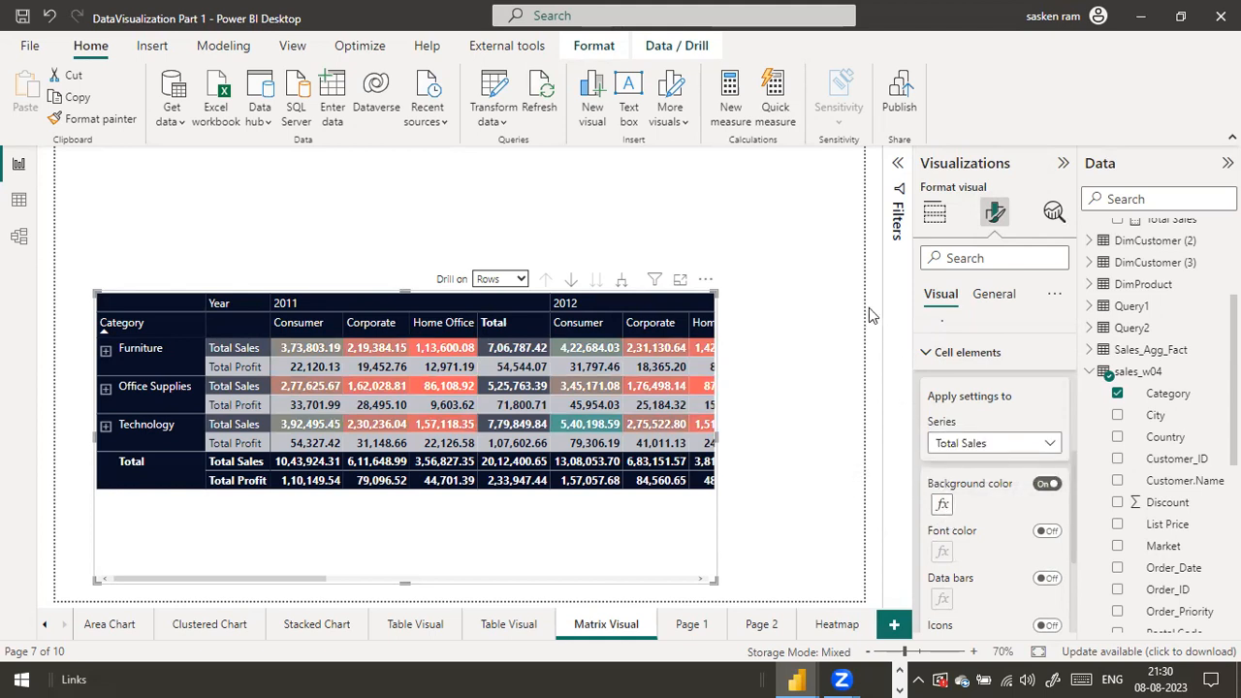
# Set the background color's format style to Rules and base it on the Condnl formt bgcolor measure.
pyautogui.click(945, 505)
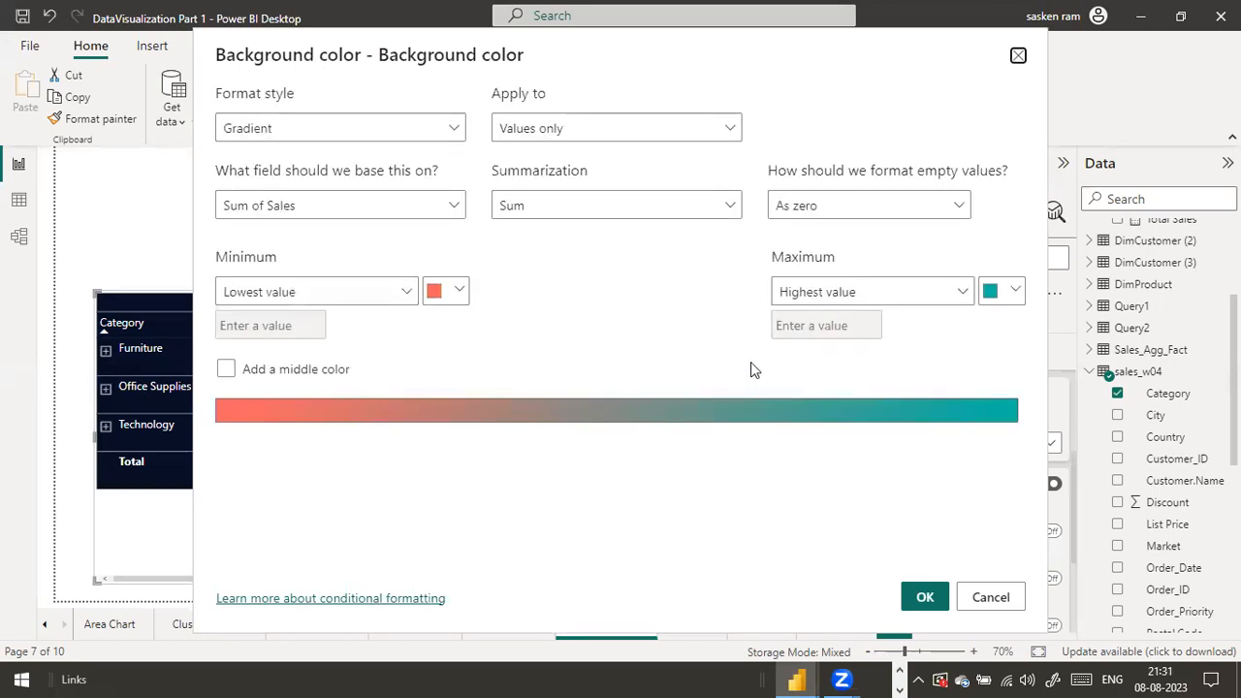
pyautogui.click(454, 128)
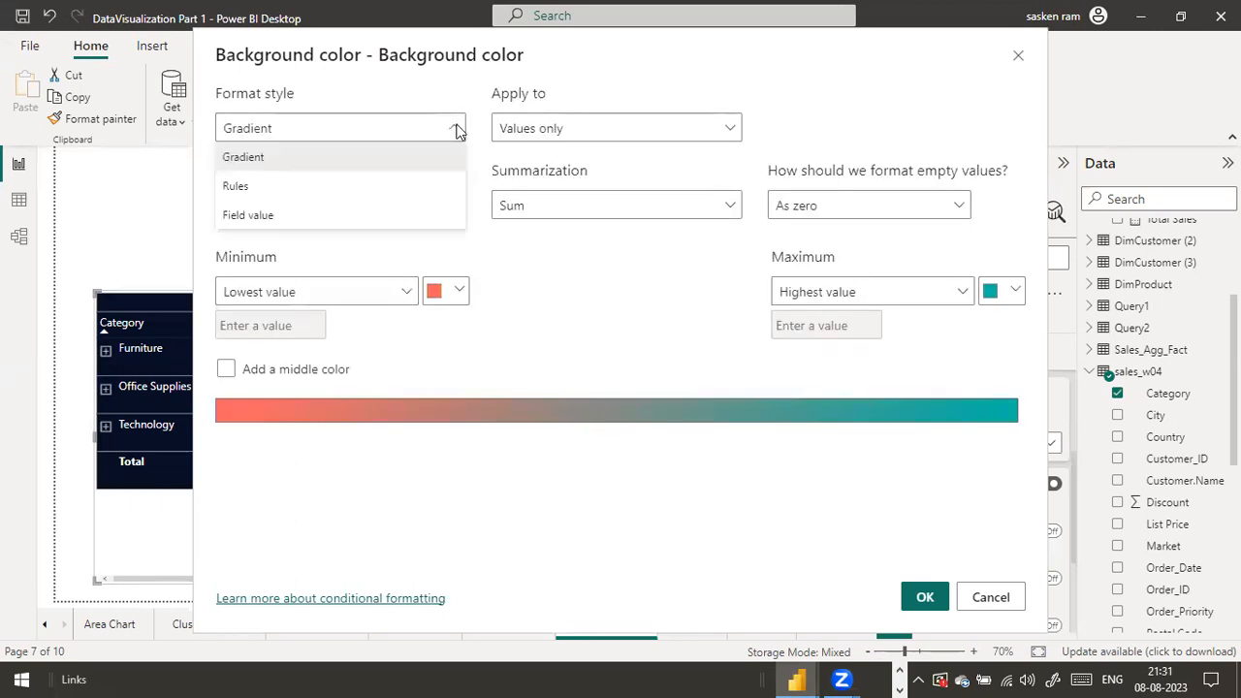
pyautogui.click(379, 184)
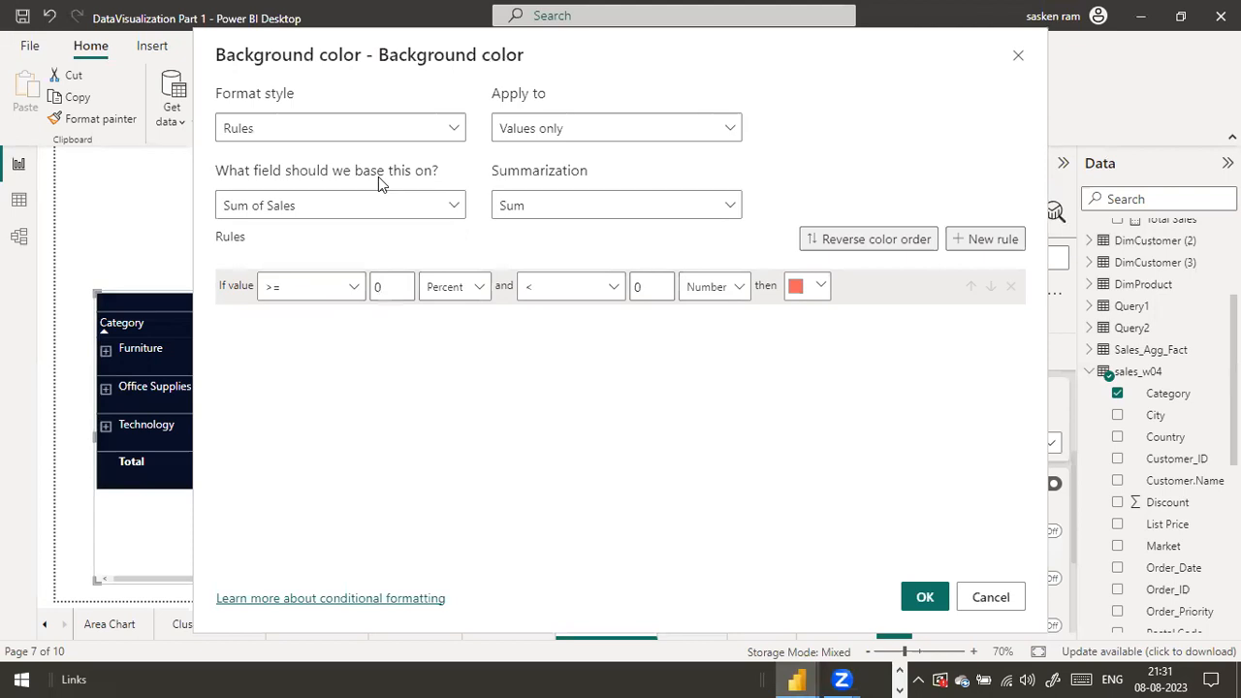
pyautogui.click(445, 211)
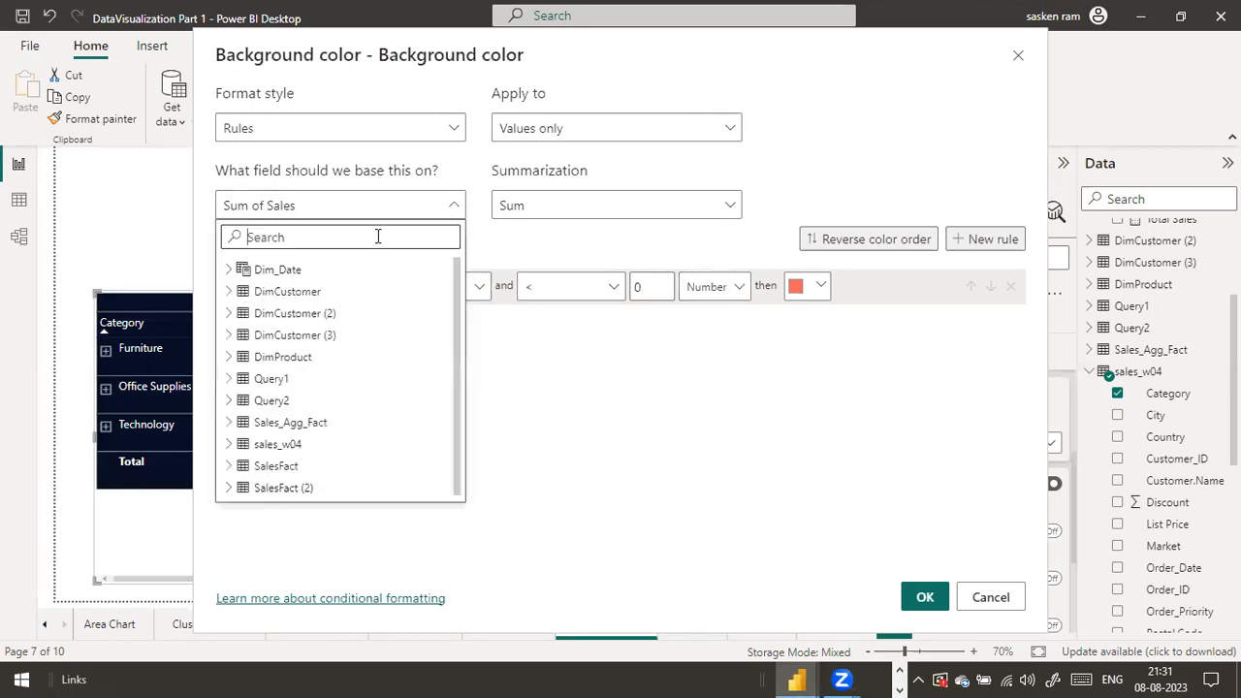
pyautogui.write('con')
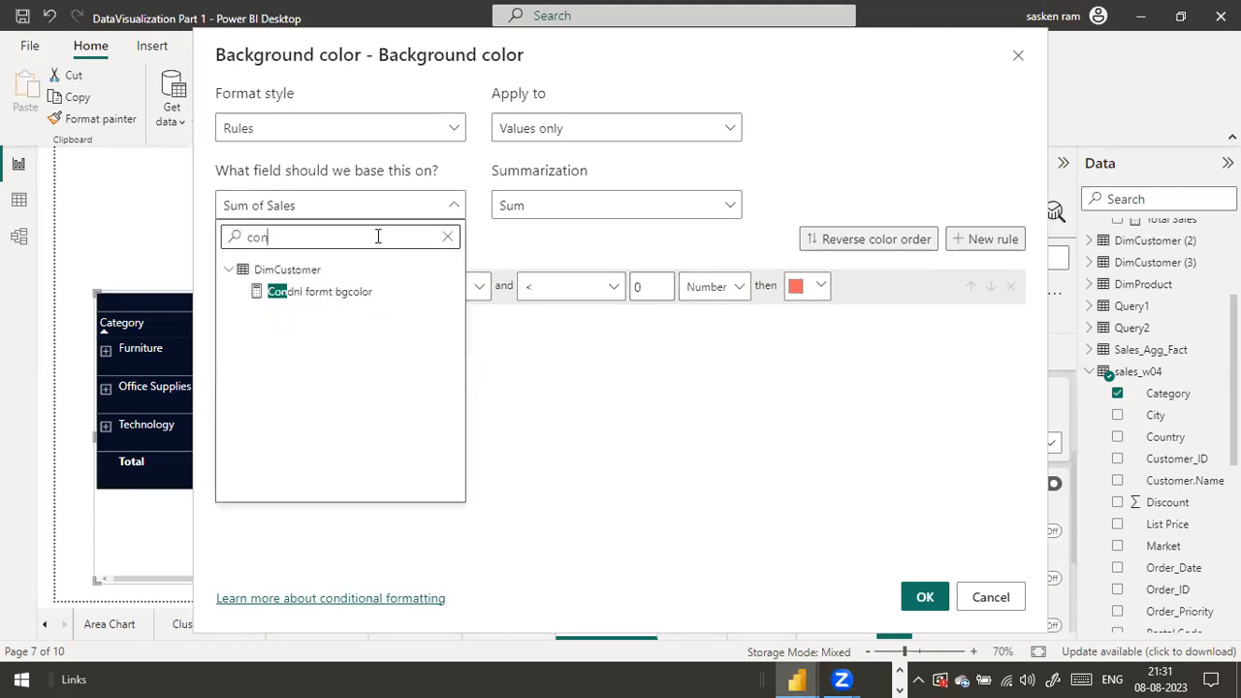
pyautogui.click(359, 291)
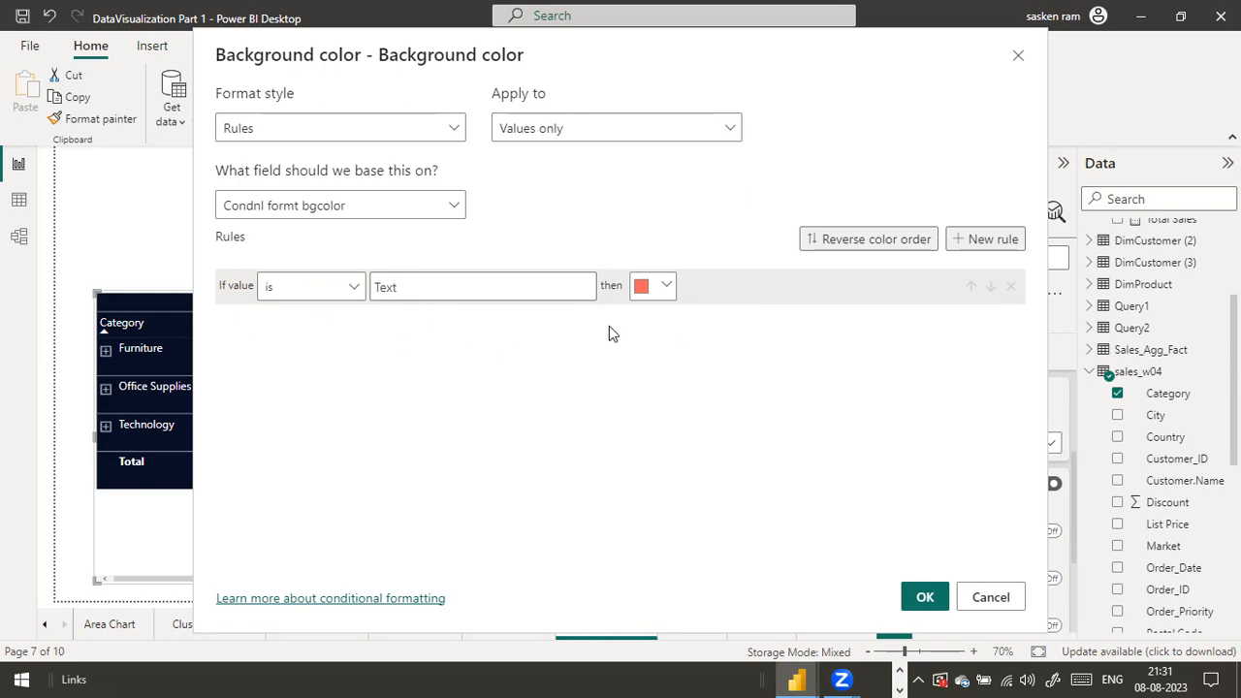
# Review the rule's comparison operators, keep the formatting applied to Values only, and confirm the background color settings.
pyautogui.click(349, 291)
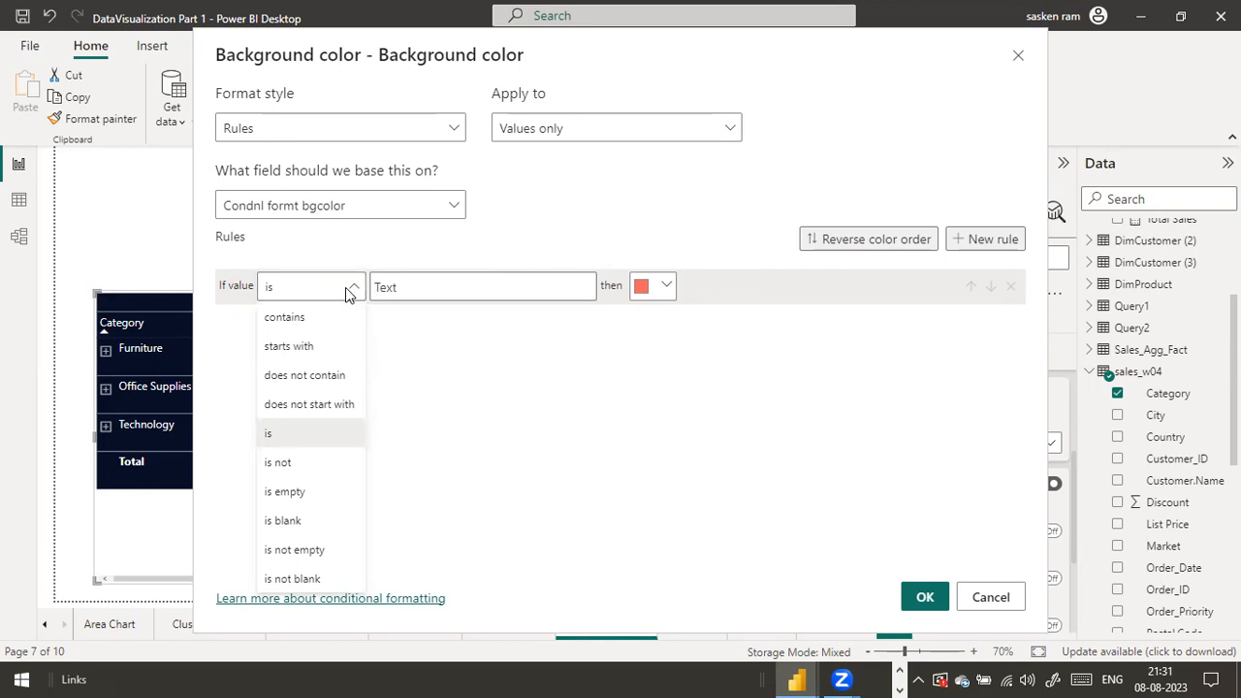
pyautogui.click(516, 242)
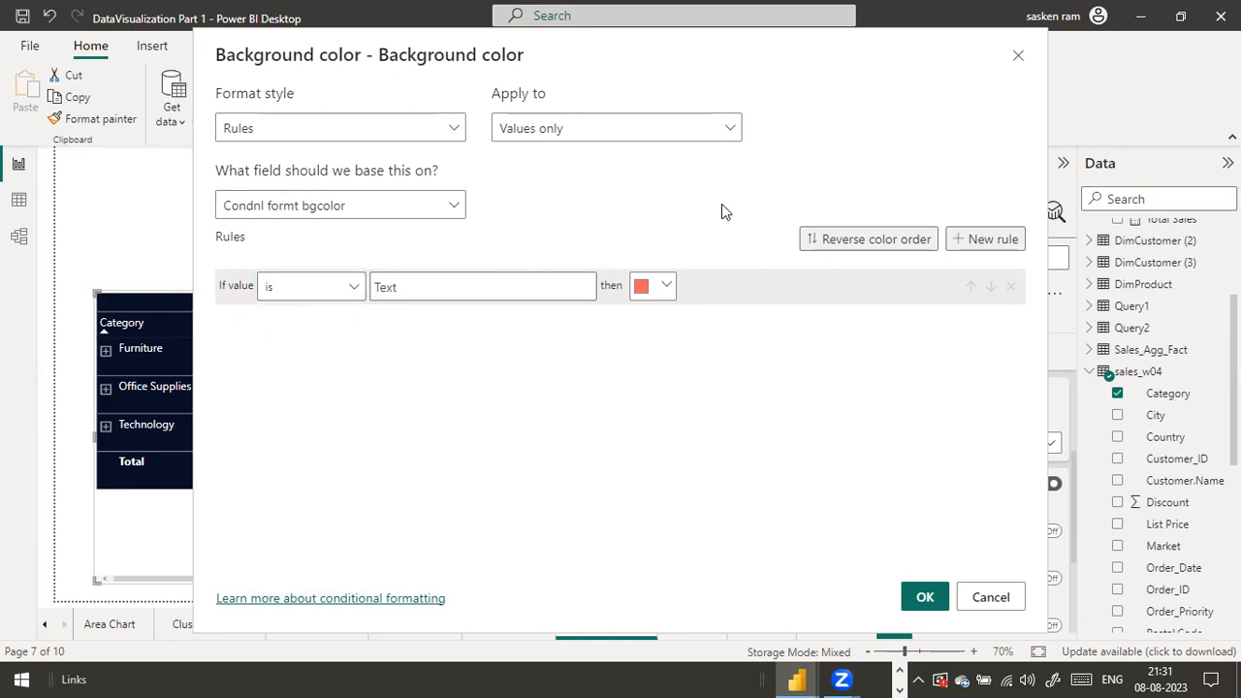
pyautogui.click(568, 128)
pyautogui.click(562, 211)
pyautogui.click(629, 134)
pyautogui.click(593, 155)
pyautogui.click(917, 597)
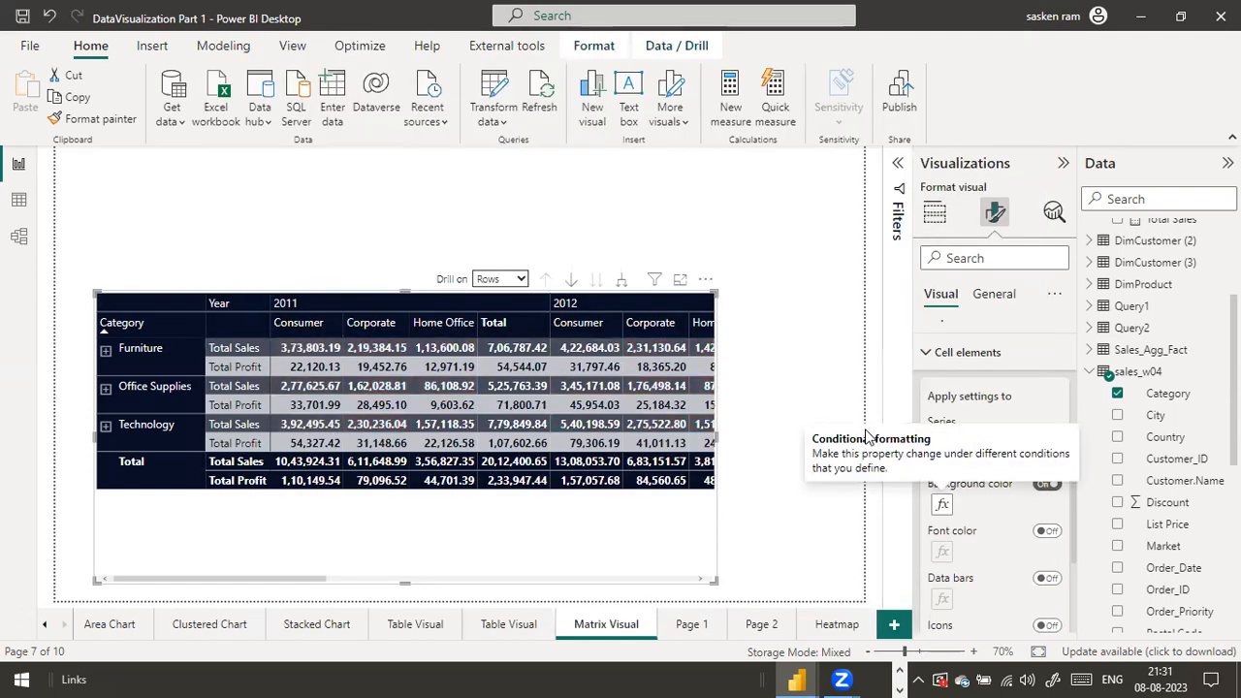
# Widen the matrix visual so that more of the year columns fit.
pyautogui.moveTo(715, 436); pyautogui.dragTo(809, 439)
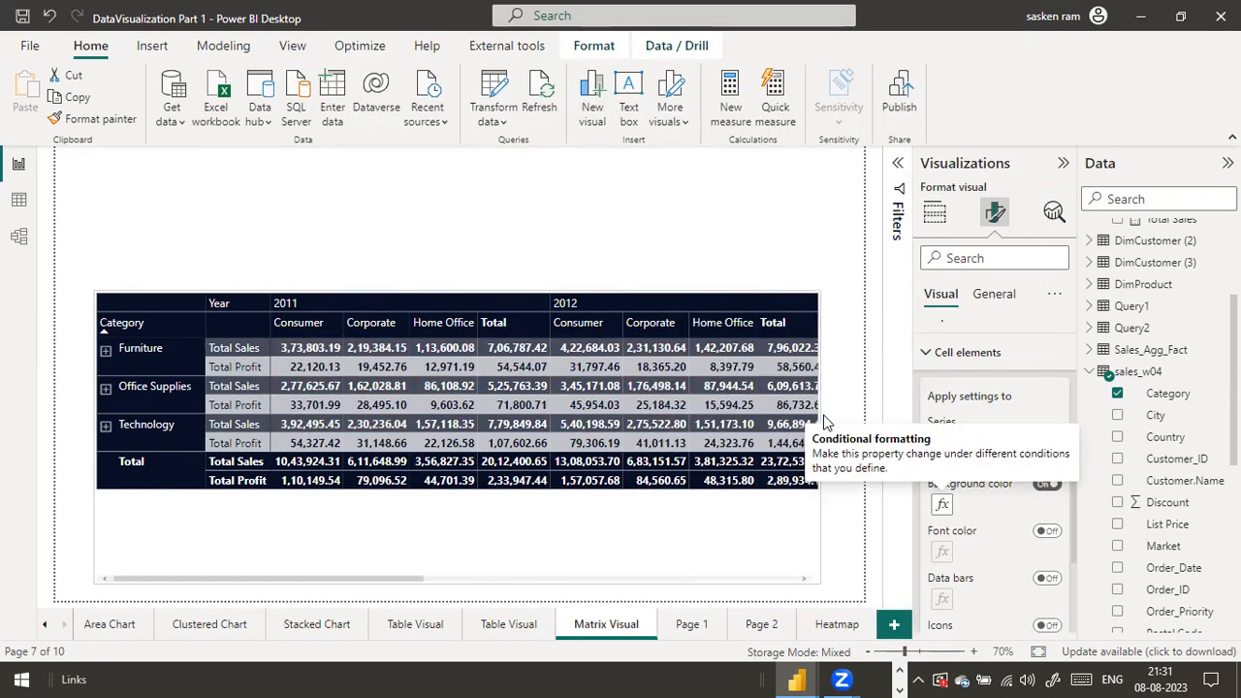
pyautogui.moveTo(399, 579); pyautogui.dragTo(449, 545)
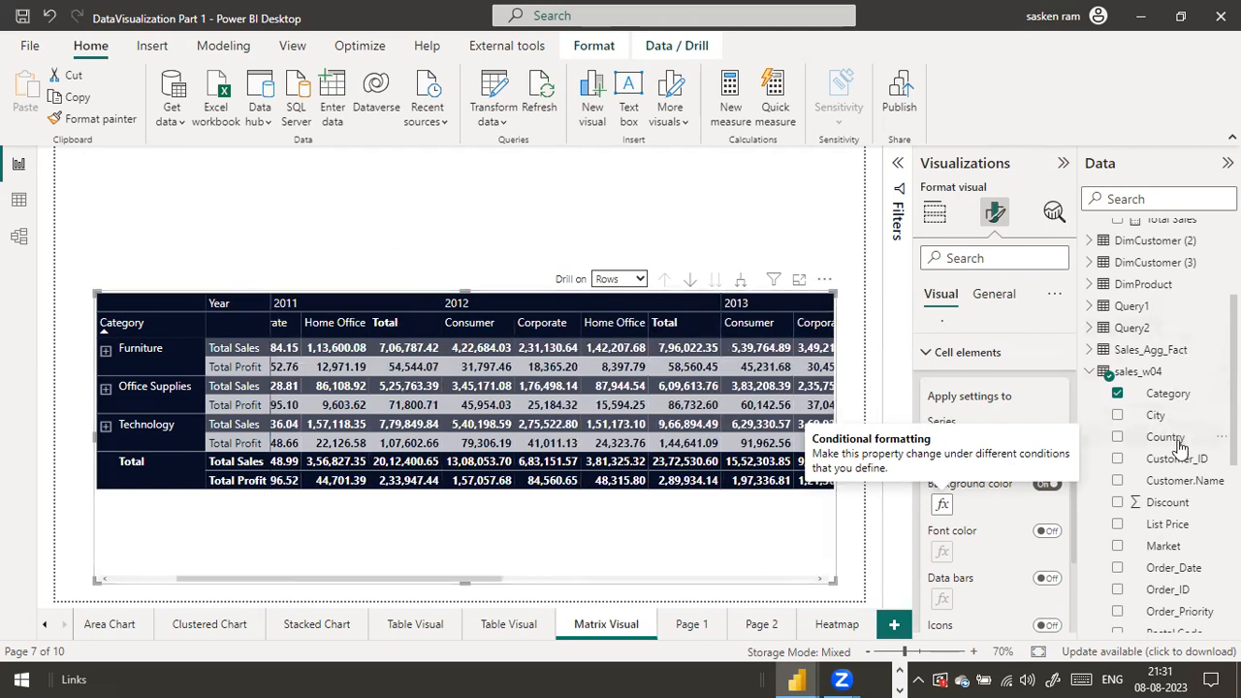
# Try to reference the sales_w04 table on a new line above the condition in the Condnl formt bgcolor measure.
pyautogui.scroll(3, 1166, 484)
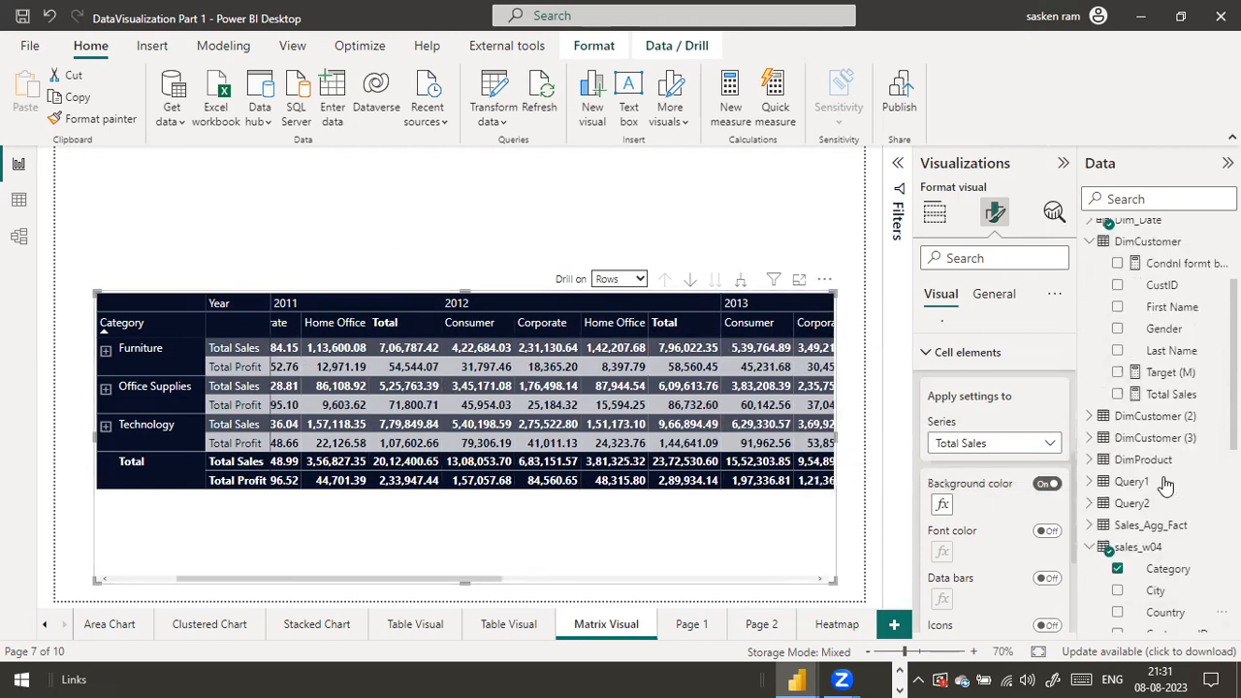
pyautogui.click(1188, 275)
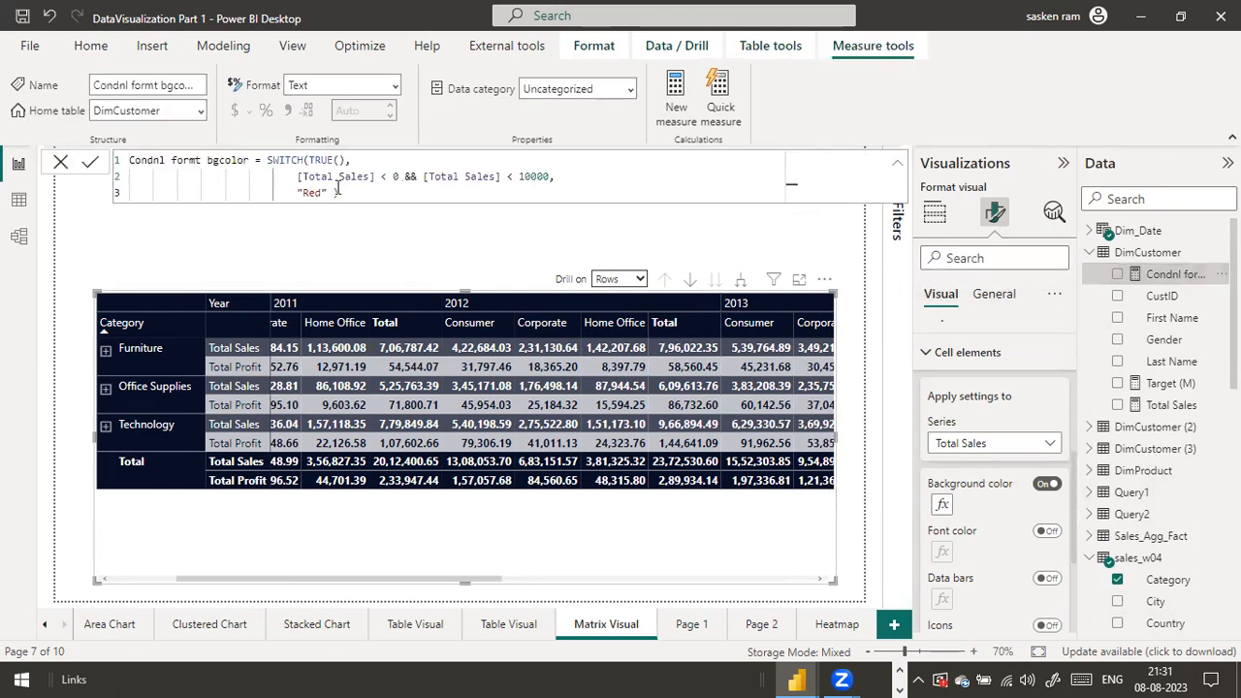
pyautogui.click(374, 162)
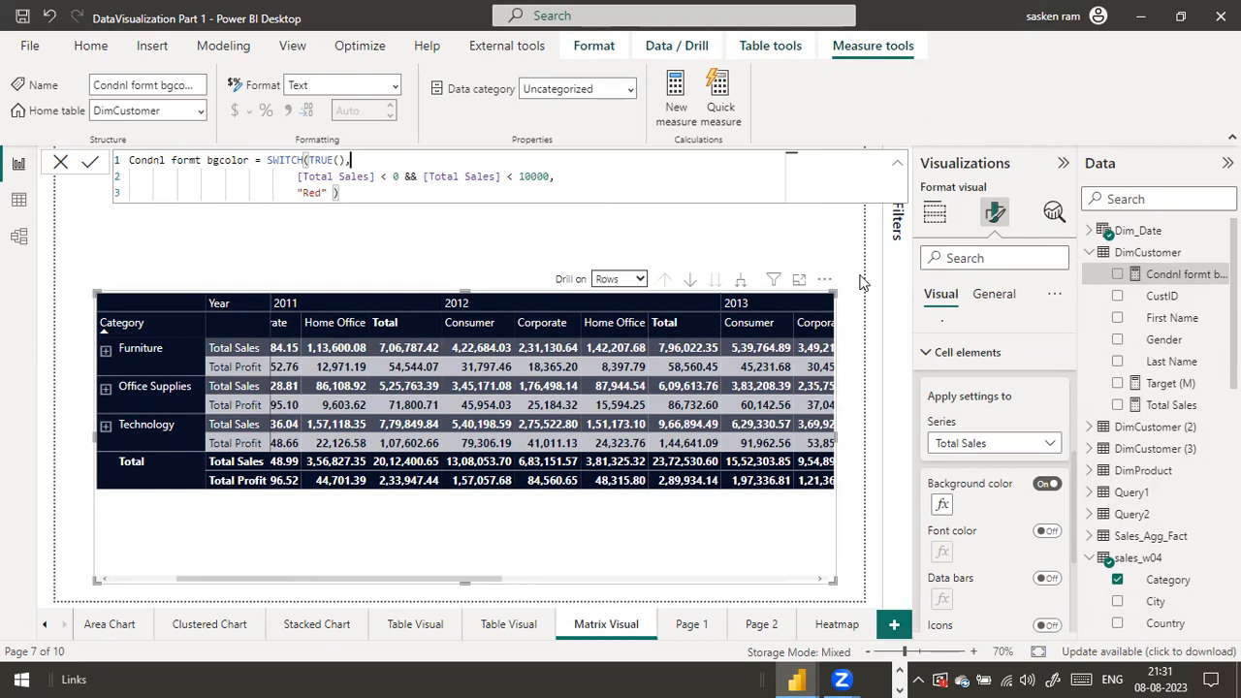
pyautogui.hotkey('shift', 'Return')
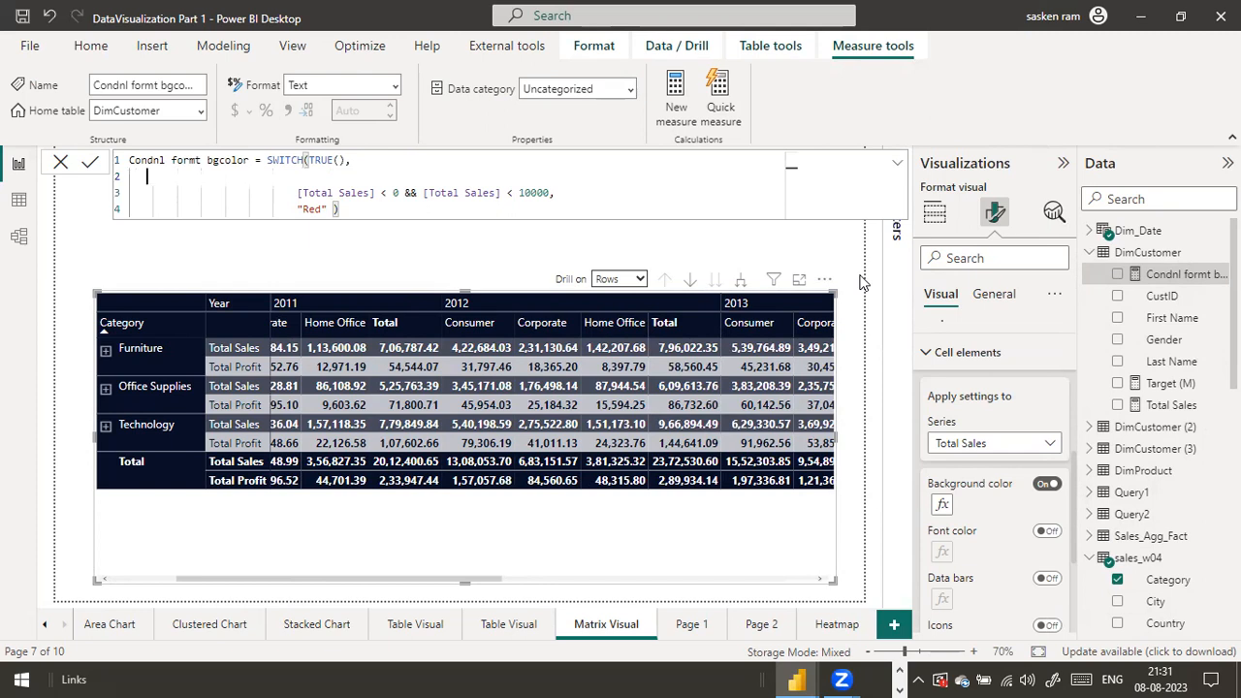
pyautogui.write('s')
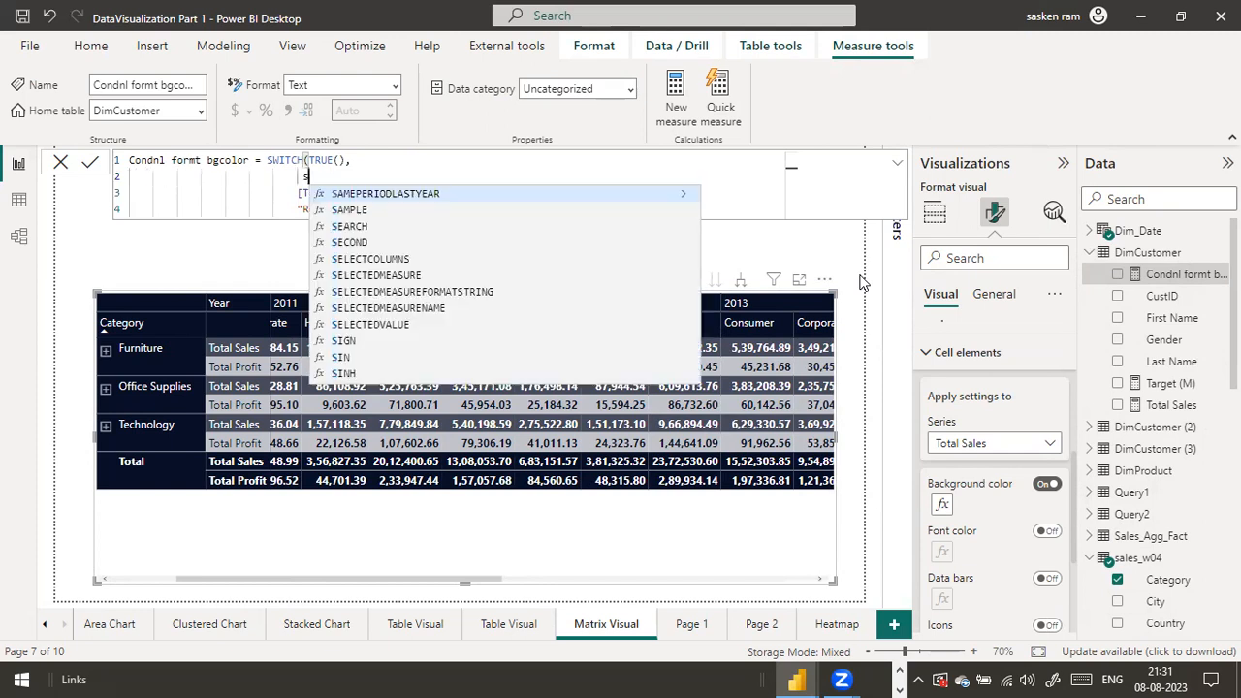
pyautogui.write('ales')
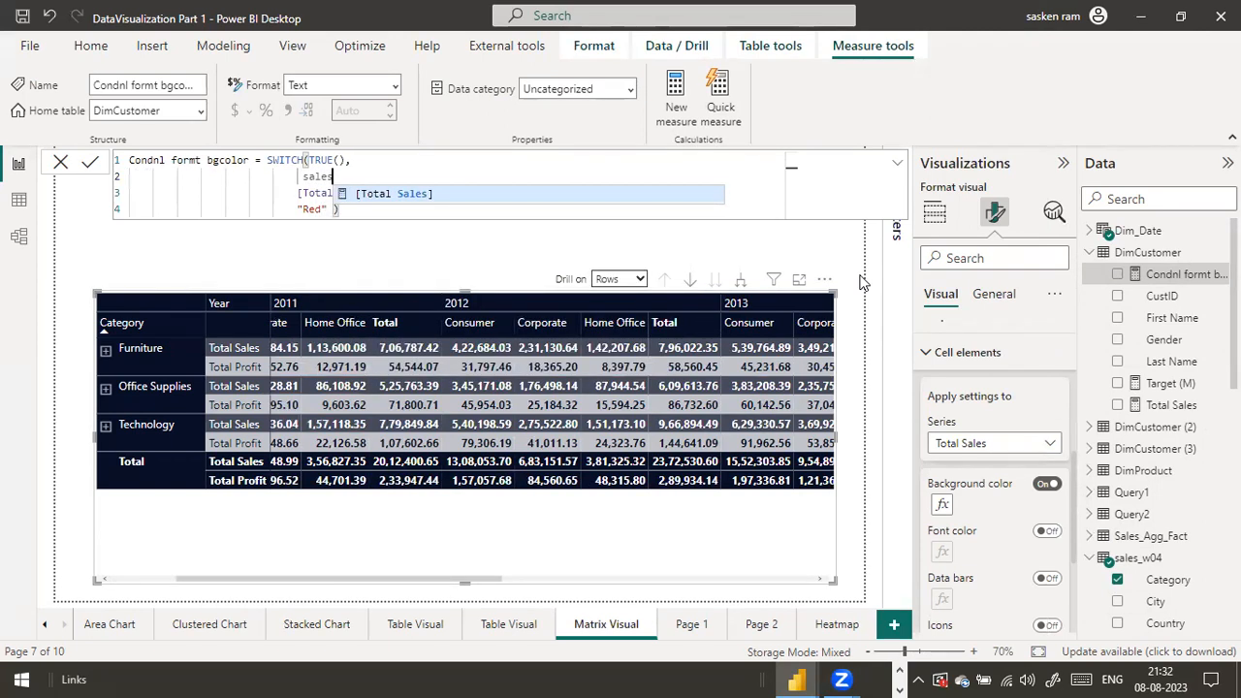
pyautogui.write('_w0')
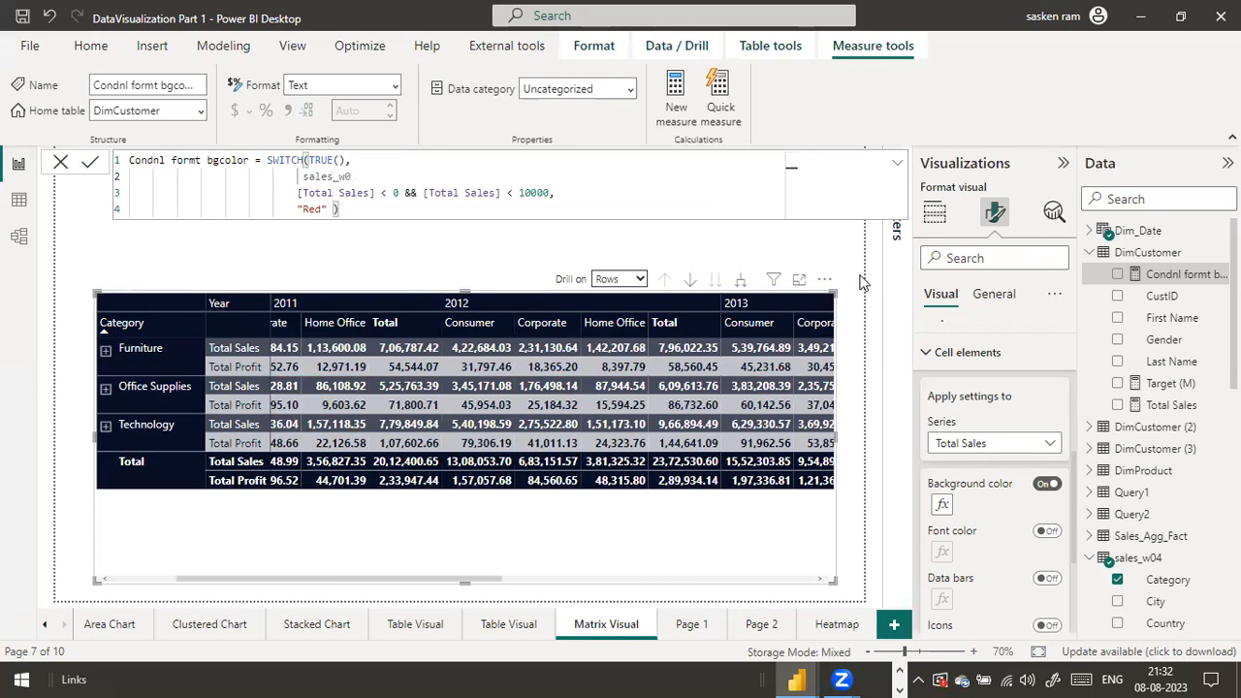
pyautogui.write('4')
# Remove the sales_w04 reference from the new line and select the whole measure expression.
pyautogui.press('BackSpace')
pyautogui.press('BackSpace')
pyautogui.press('BackSpace')
pyautogui.press('BackSpace')
pyautogui.press('BackSpace')
pyautogui.press('BackSpace')
pyautogui.press('BackSpace')
pyautogui.press('BackSpace')
pyautogui.press('BackSpace')
pyautogui.press('Down')
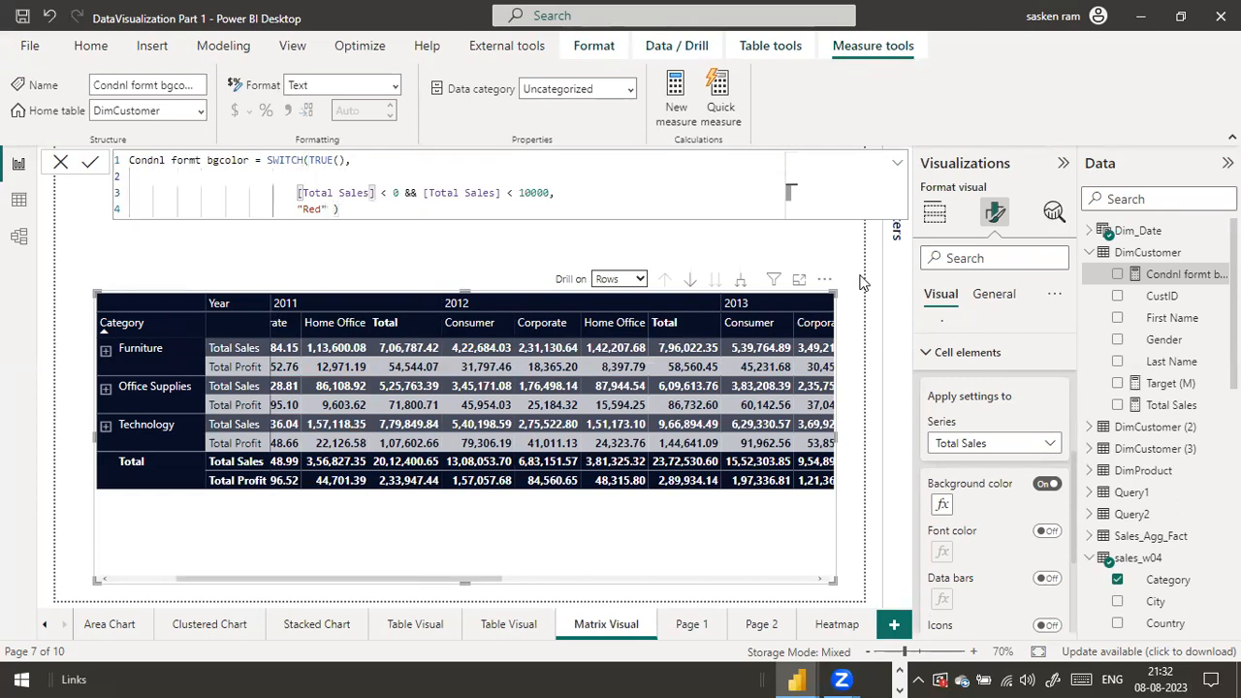
pyautogui.click(246, 183)
pyautogui.hotkey('ctrl', 'a')
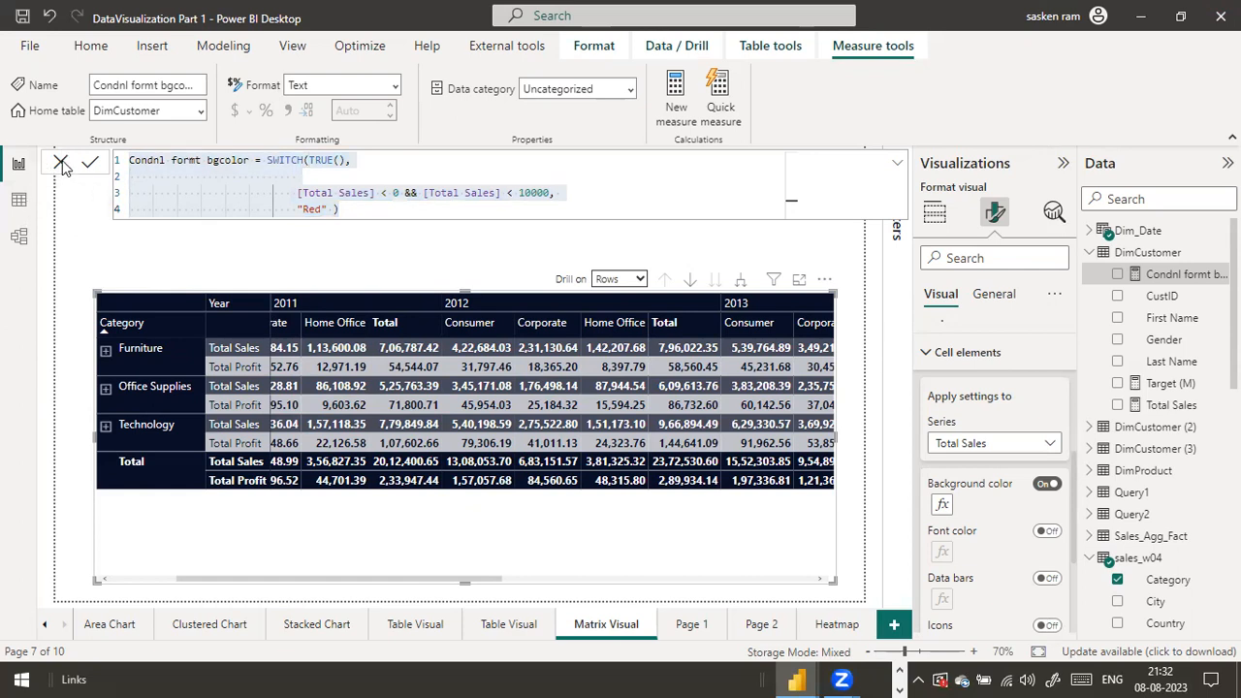
# Examine the Shipment Duration and Sales Bucketing columns of the sales_w04 table in the data view.
pyautogui.click(18, 199)
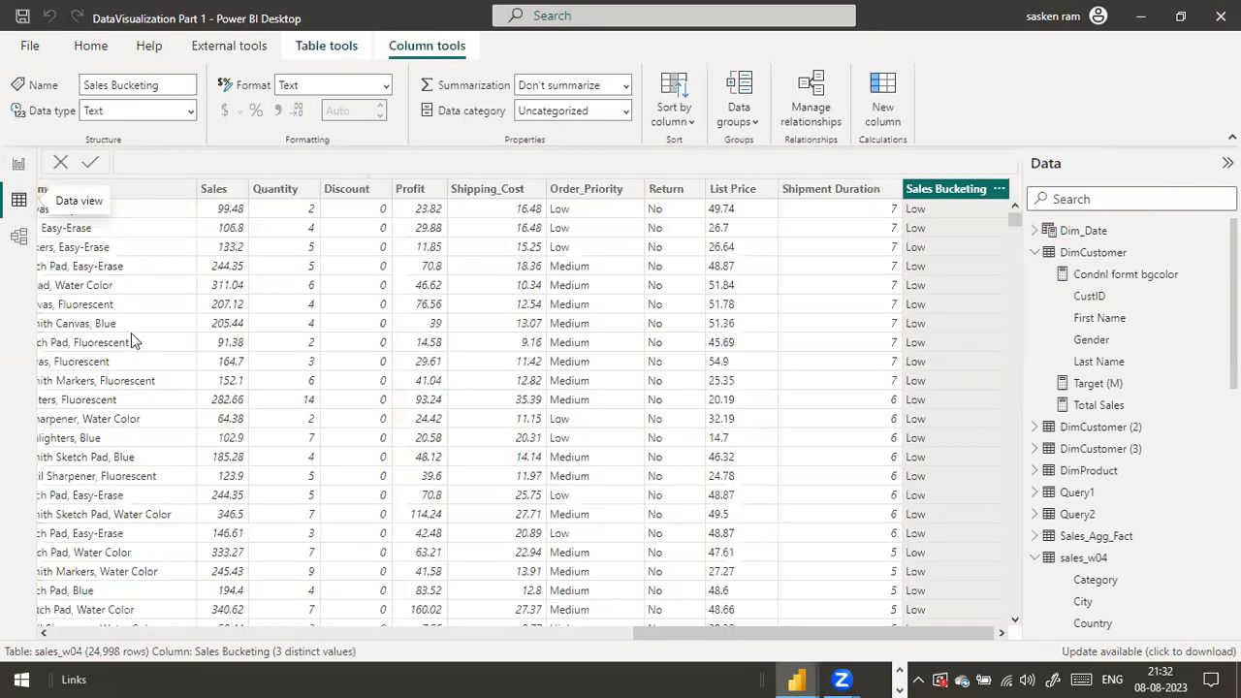
pyautogui.click(19, 166)
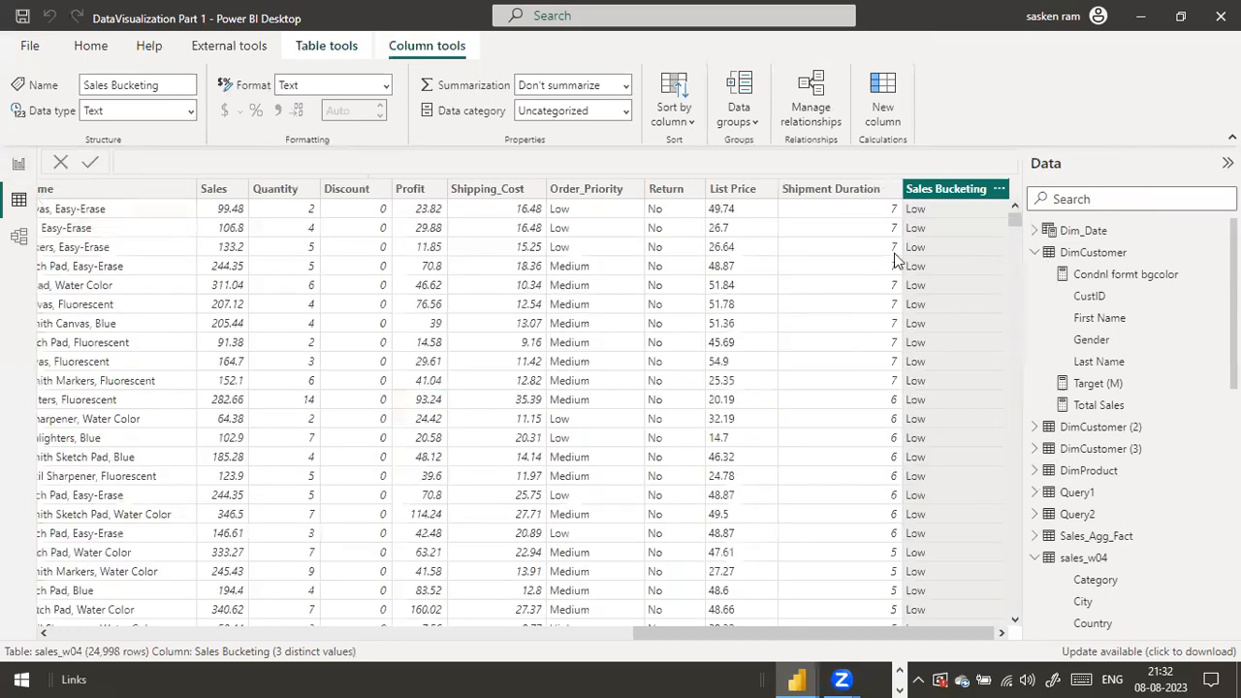
pyautogui.click(831, 189)
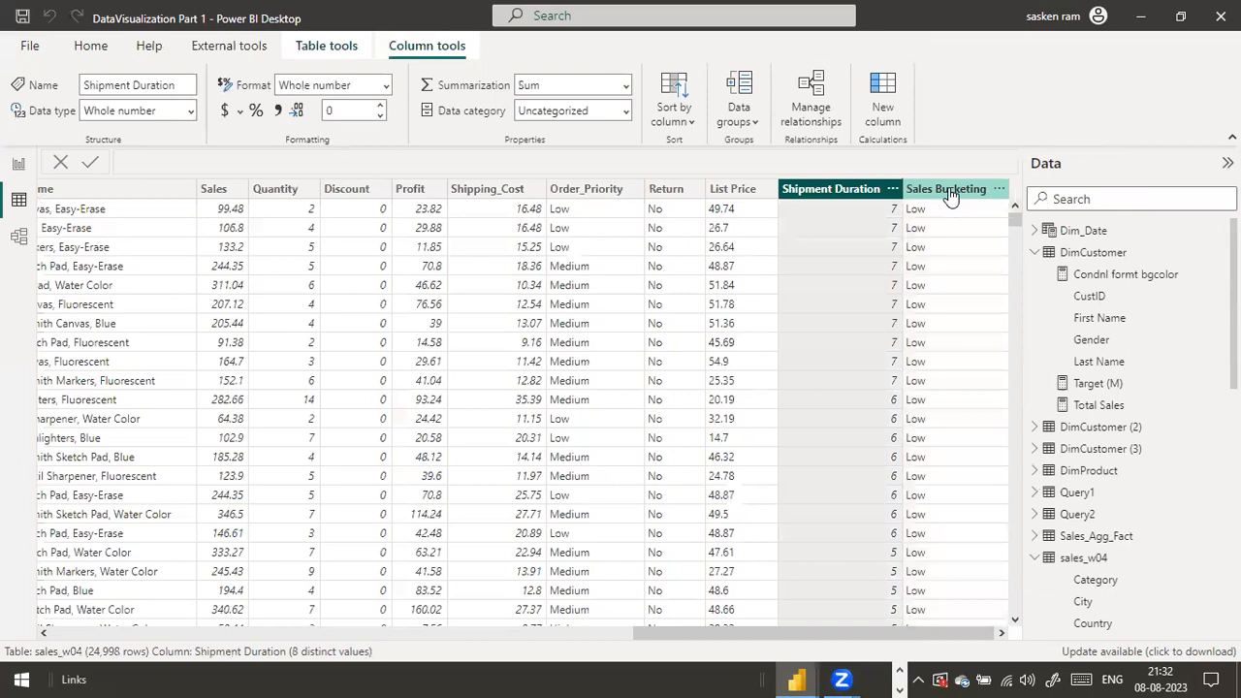
pyautogui.click(945, 189)
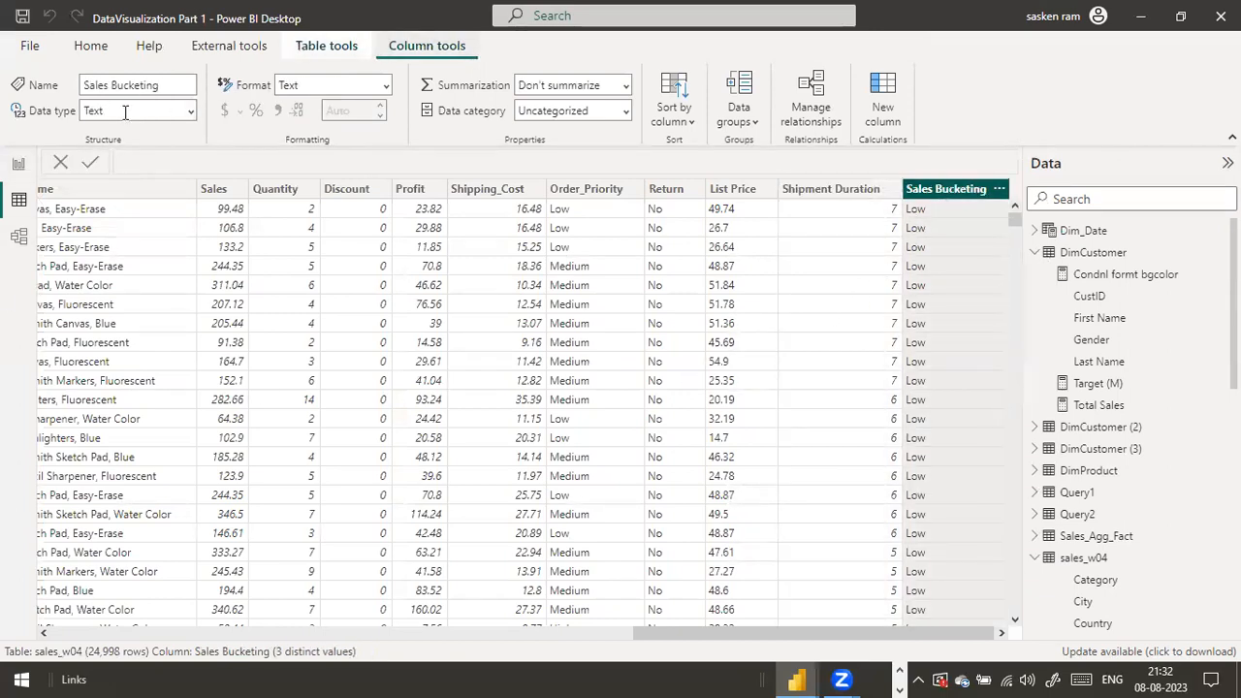
pyautogui.click(833, 189)
pyautogui.click(958, 193)
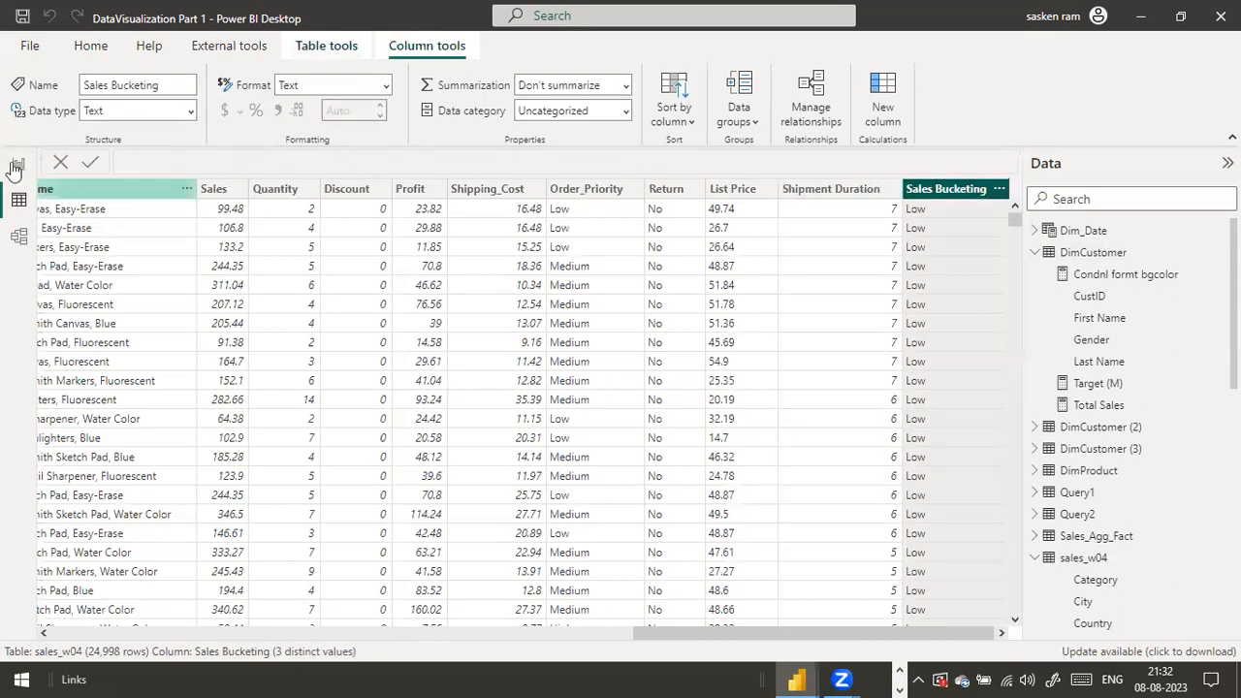
# Return to the report view and select the Sales Bucketing field of the sales_w04 table.
pyautogui.click(18, 165)
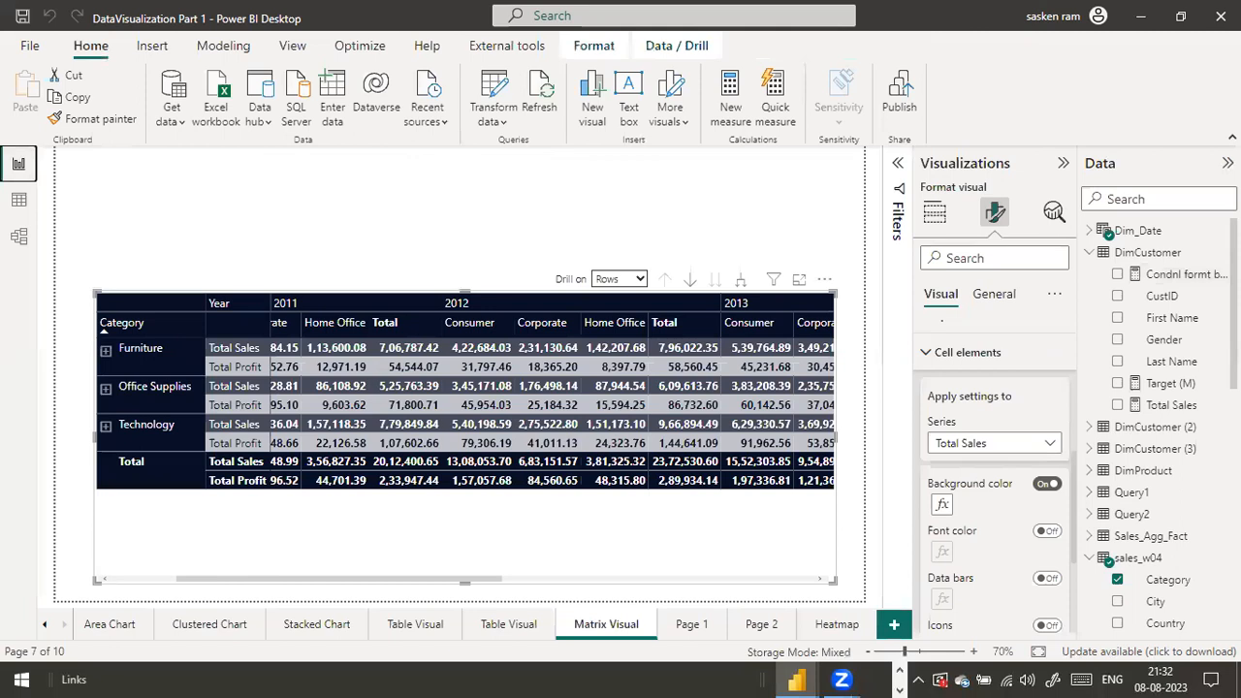
pyautogui.scroll(-10, 1192, 407)
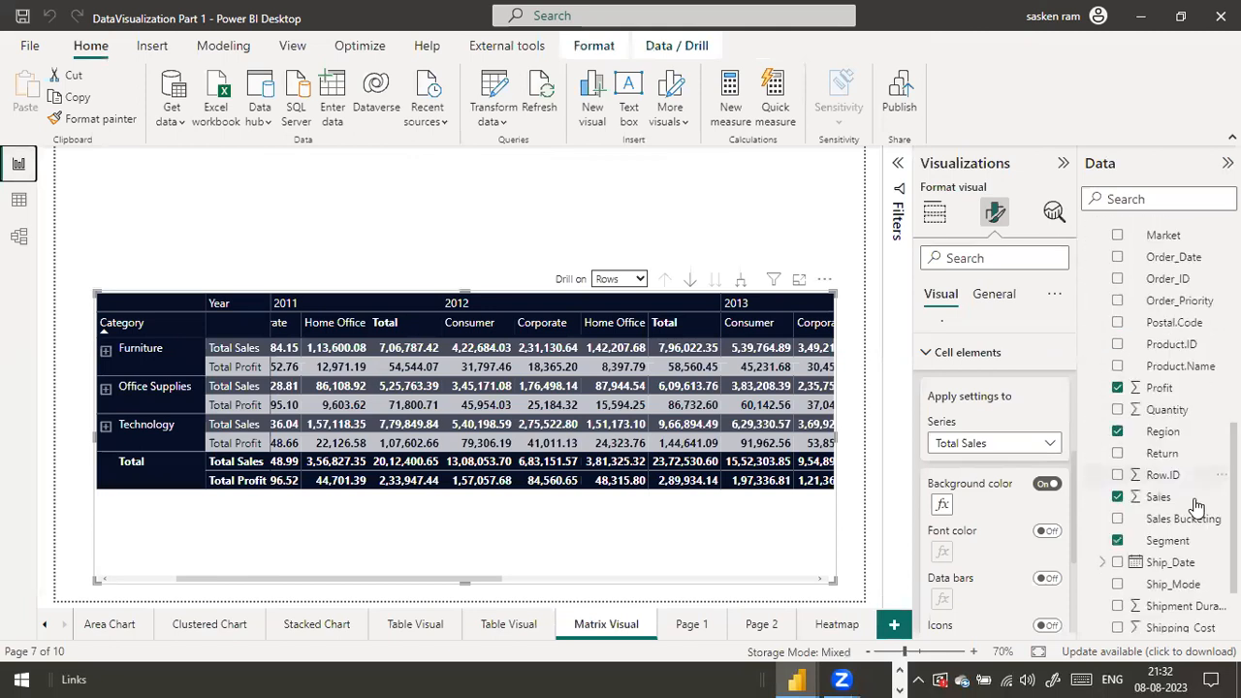
pyautogui.click(1194, 529)
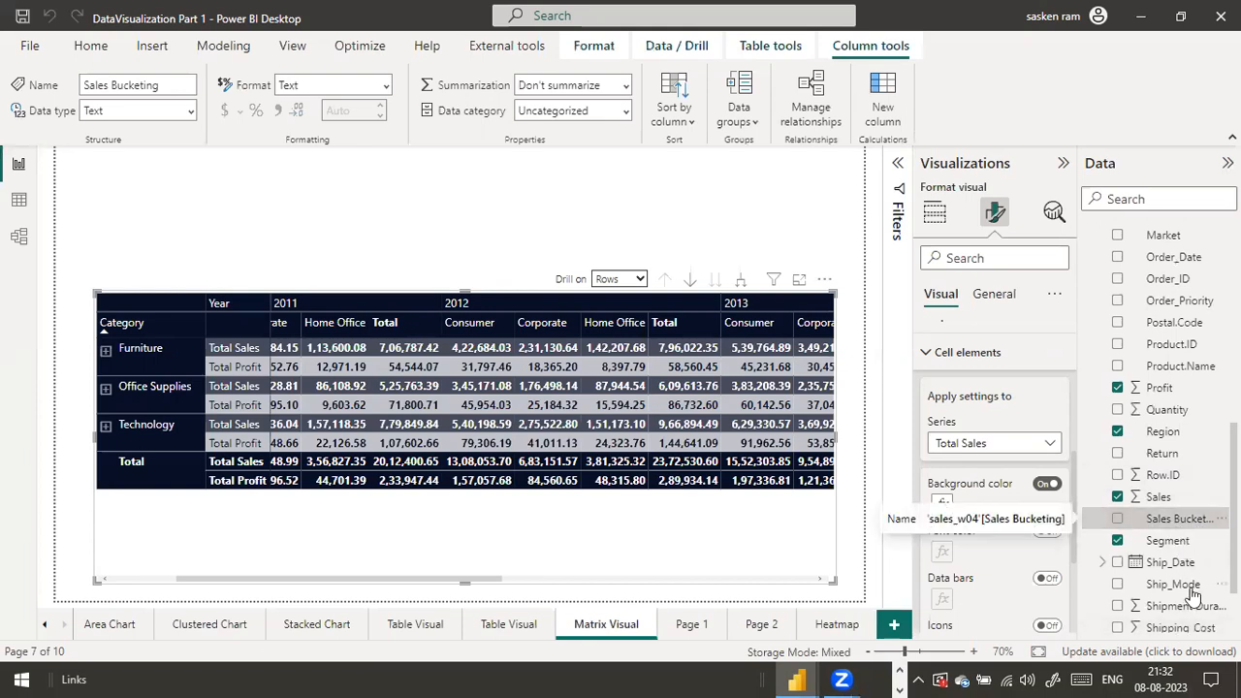
pyautogui.scroll(-3, 1192, 593)
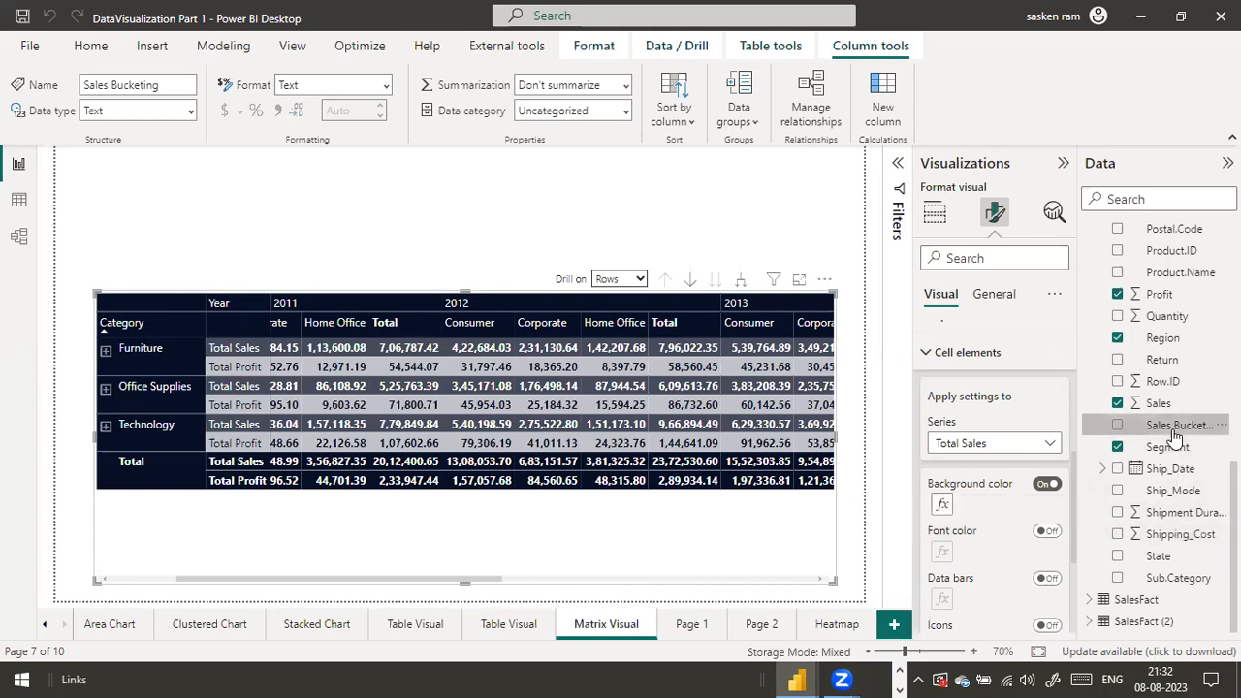
# Examine the Sales Bucketing column of the sales_w04 table in the data view and return to the report view.
pyautogui.scroll(15, 1176, 438)
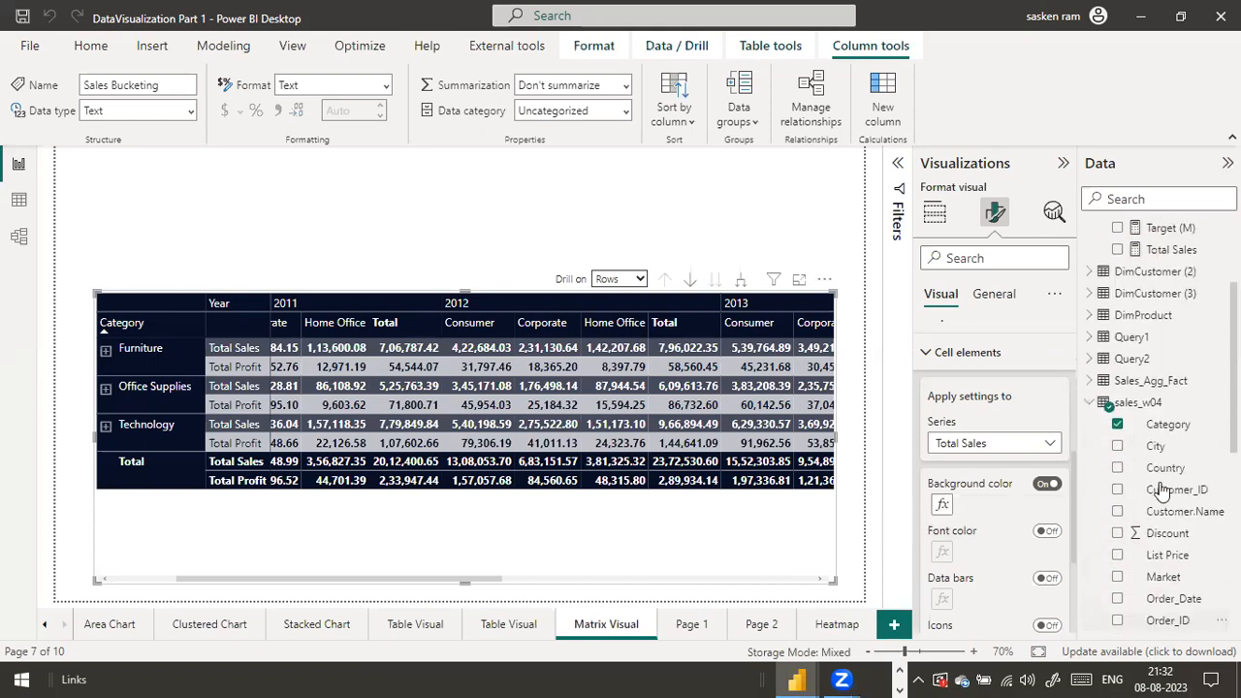
pyautogui.click(20, 200)
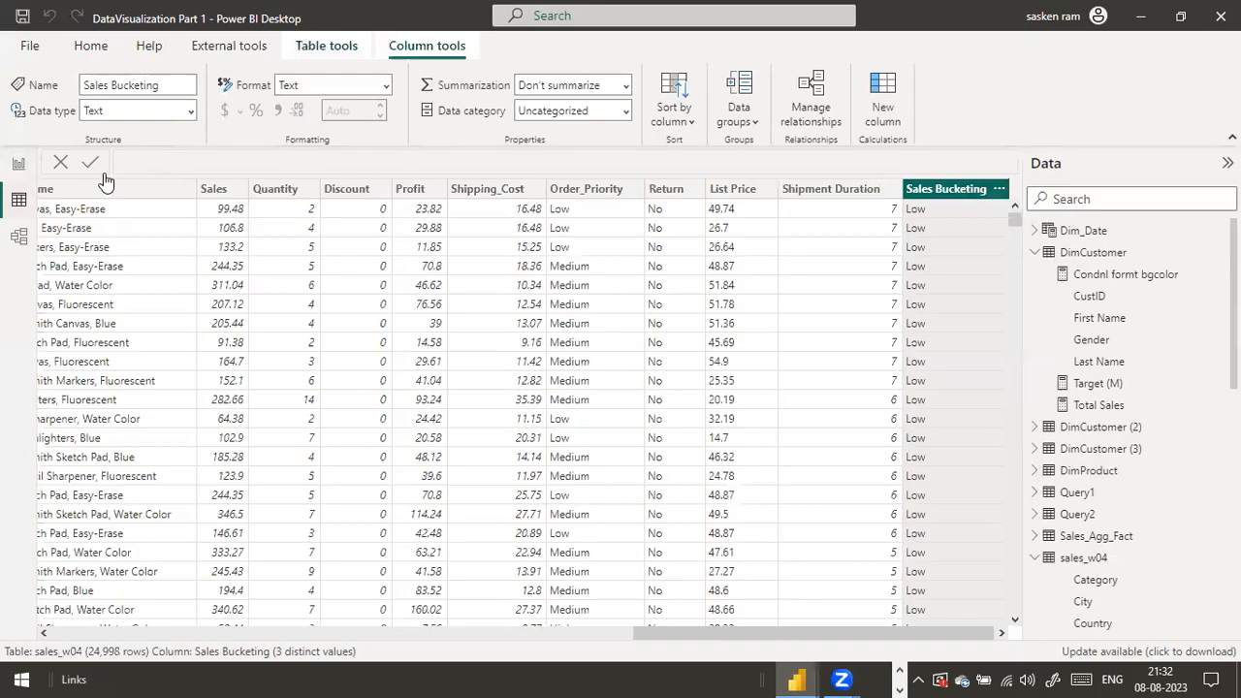
pyautogui.click(19, 166)
pyautogui.scroll(-8, 1184, 493)
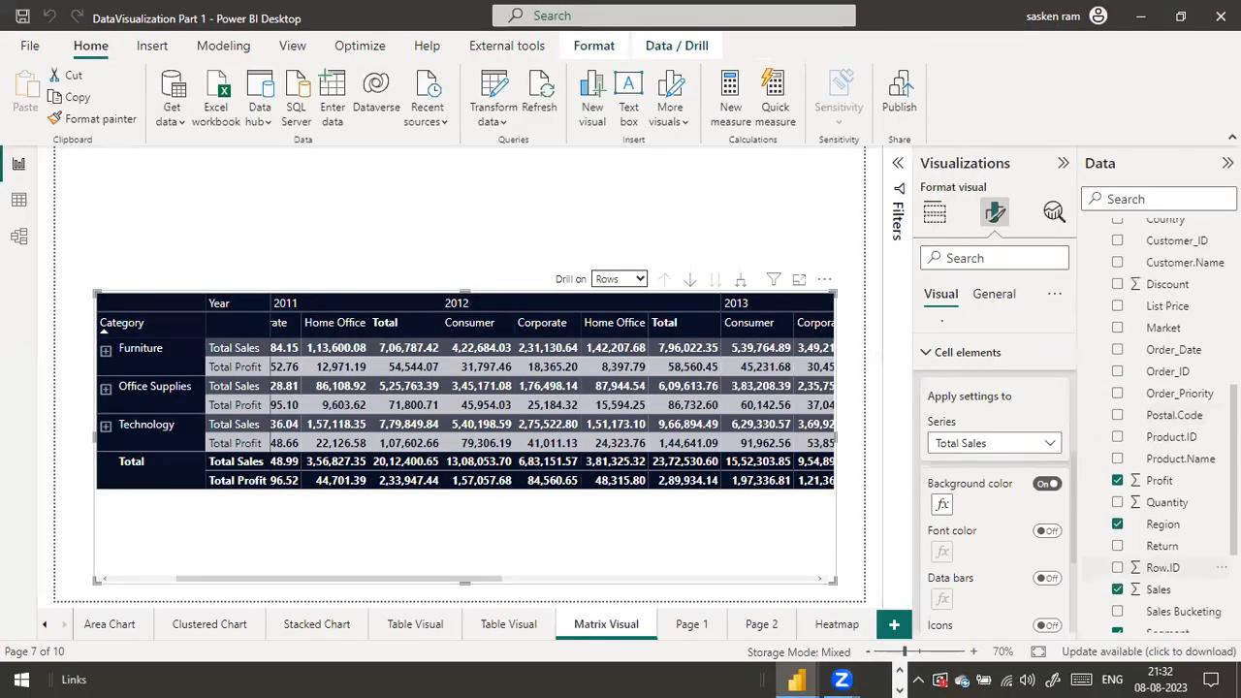
pyautogui.click(1185, 489)
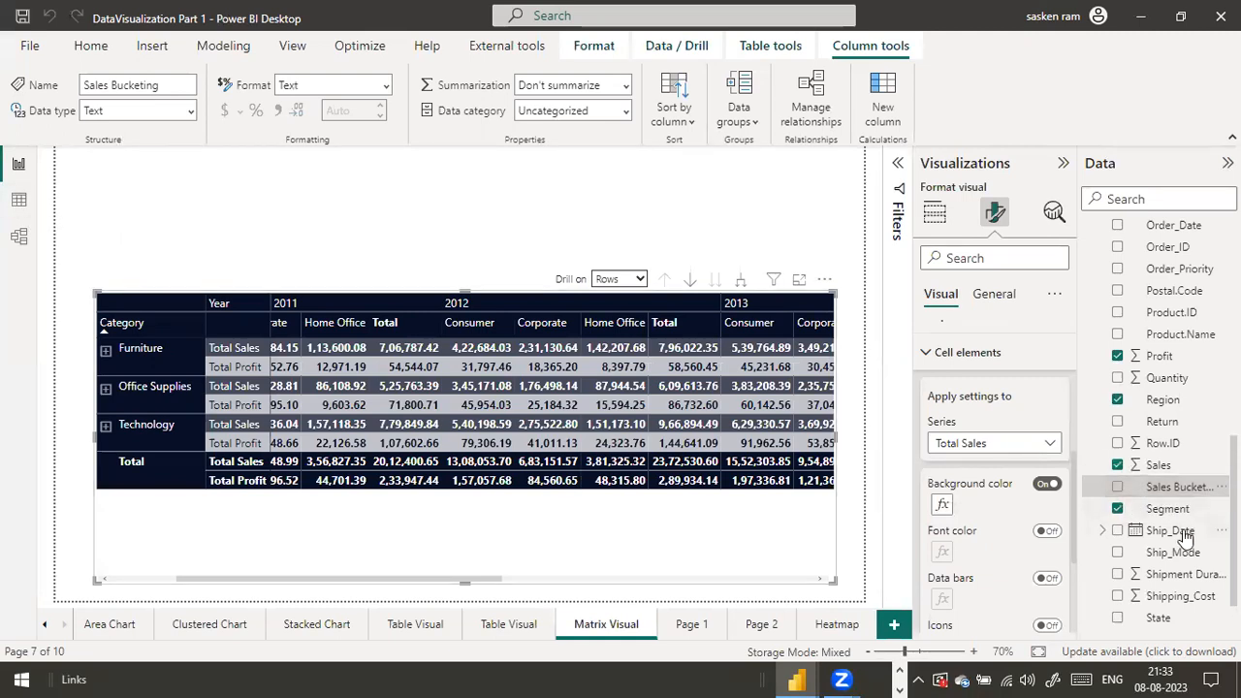
pyautogui.scroll(3, 1184, 536)
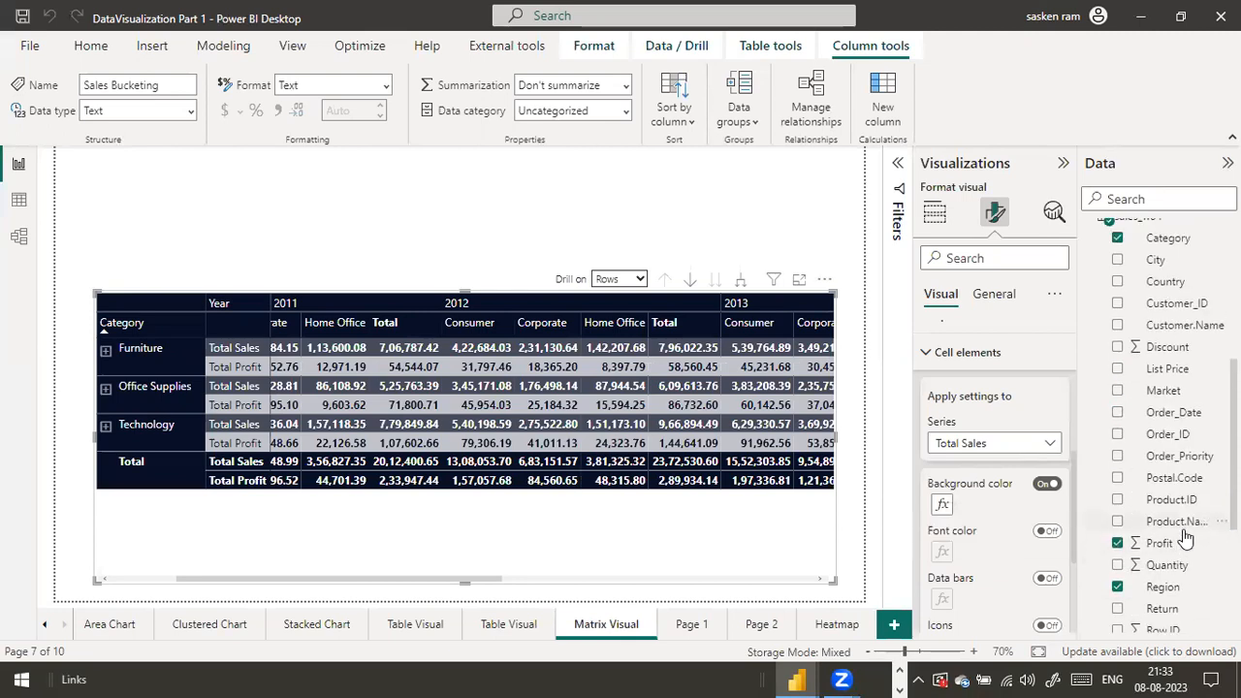
pyautogui.click(18, 199)
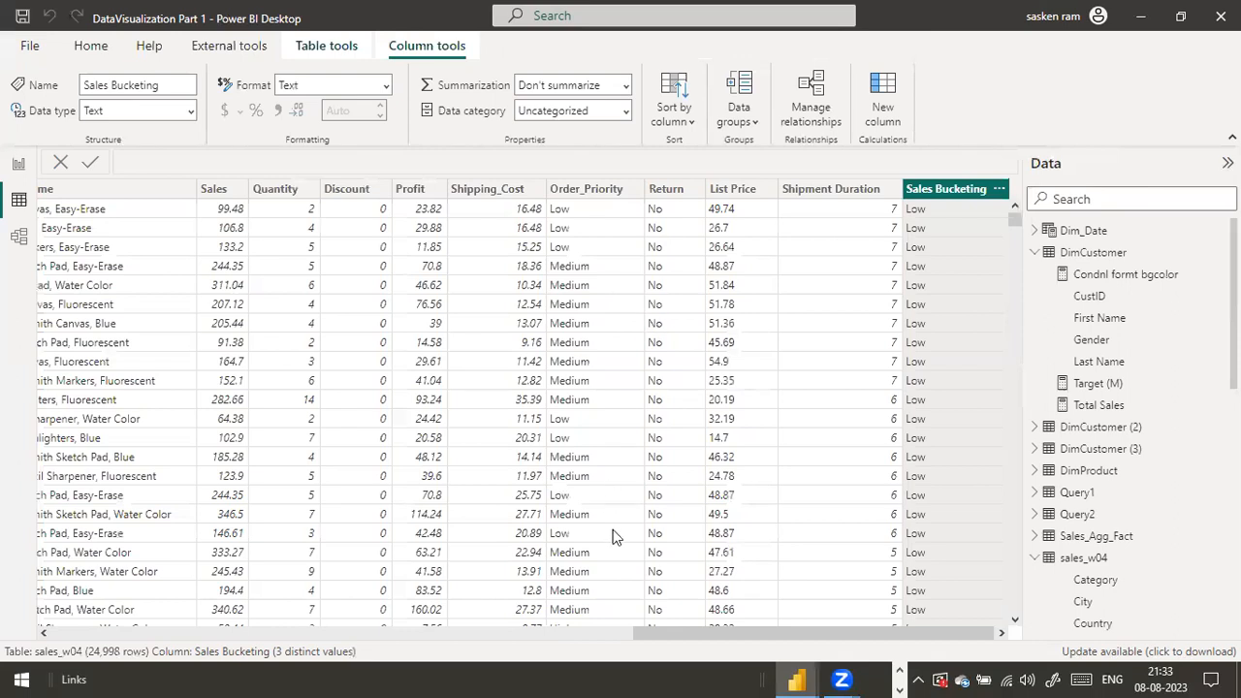
pyautogui.moveTo(695, 637)
pyautogui.mouseDown()
pyautogui.moveTo(112, 637)
pyautogui.moveTo(694, 637)
pyautogui.mouseUp()
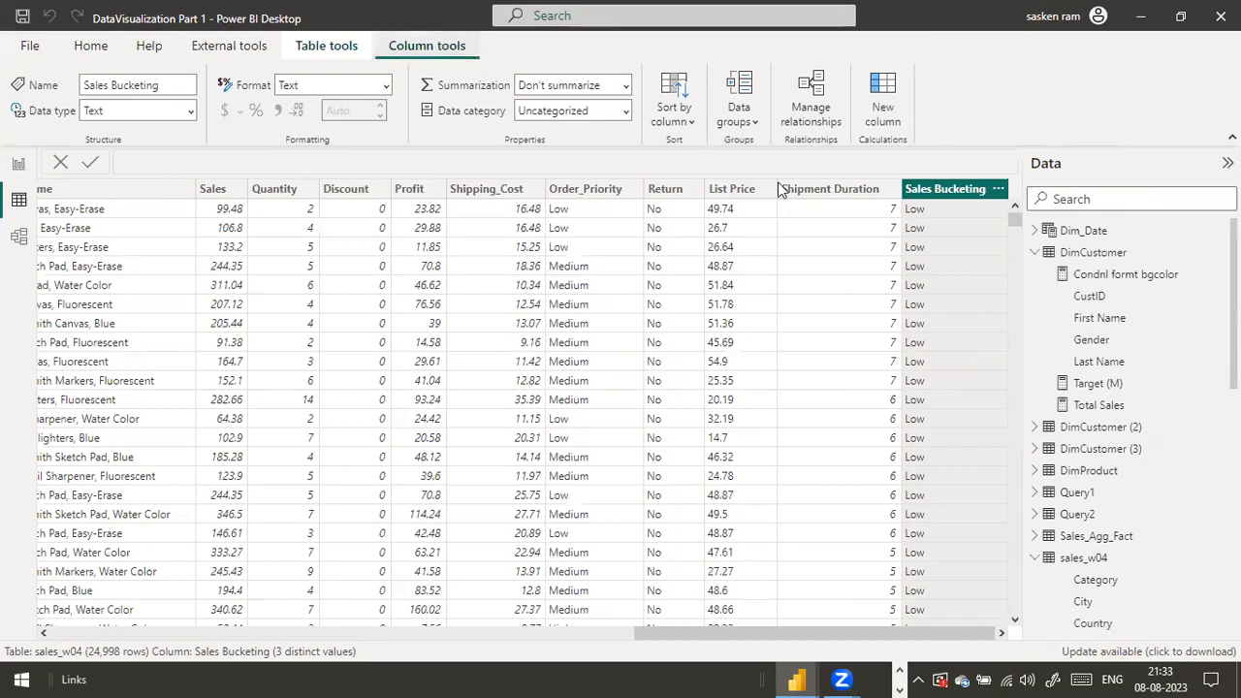
pyautogui.click(19, 164)
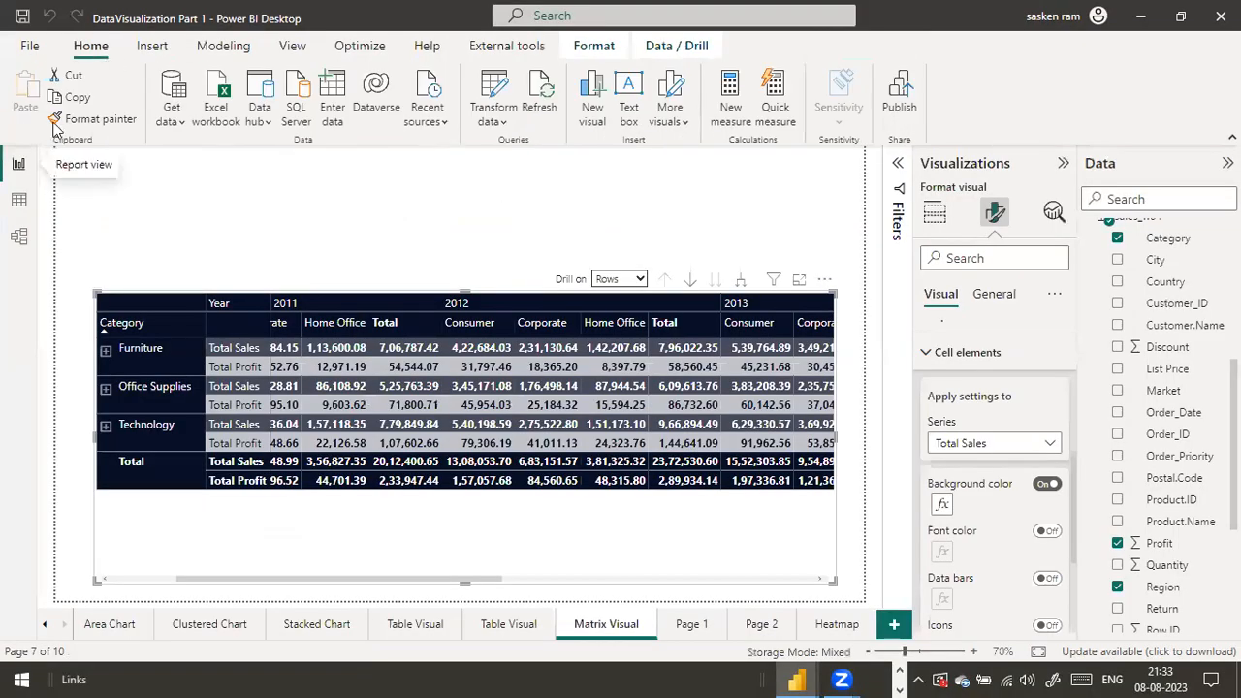
# Create a manually entered table with a Status column containing the rows On and Off.
pyautogui.click(217, 155)
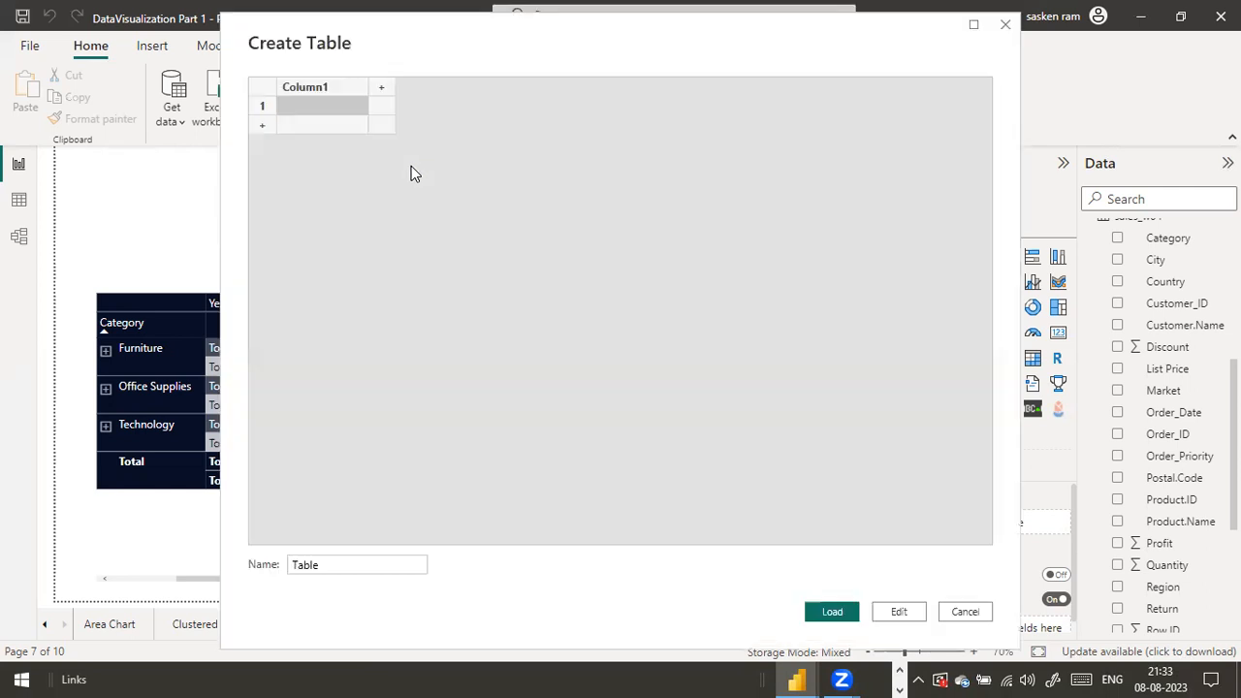
pyautogui.doubleClick(328, 95)
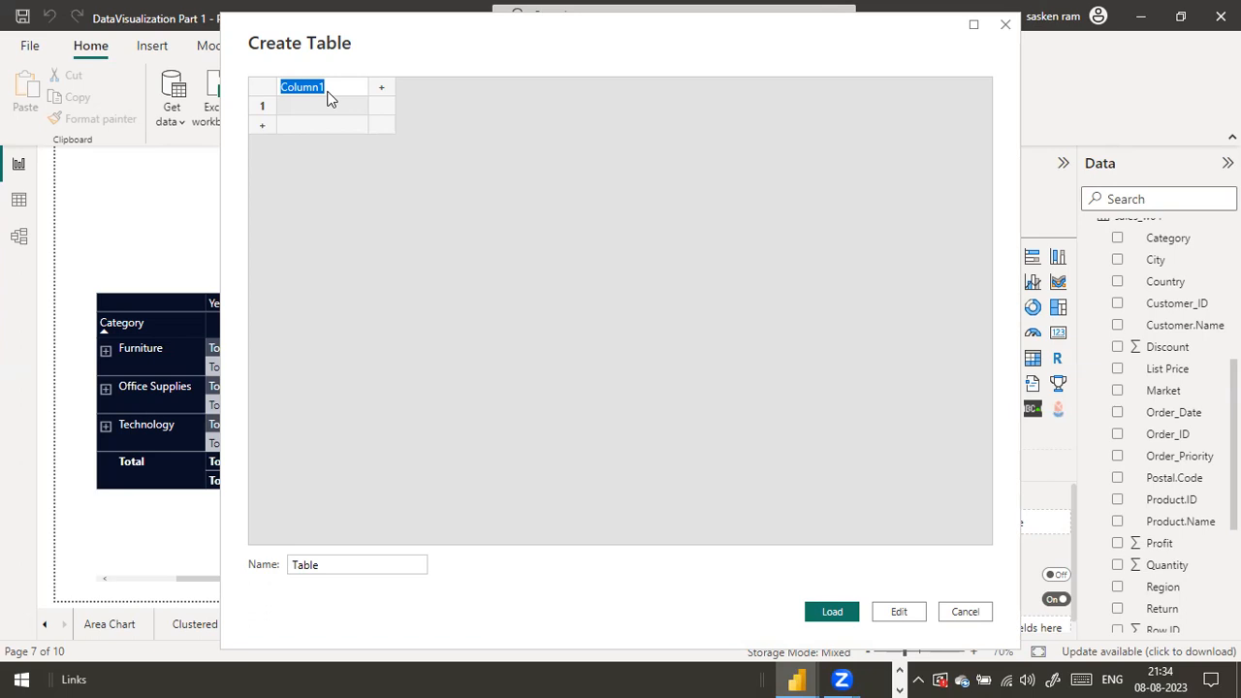
pyautogui.write('Status')
pyautogui.click(311, 110)
pyautogui.write('On')
pyautogui.press('Return')
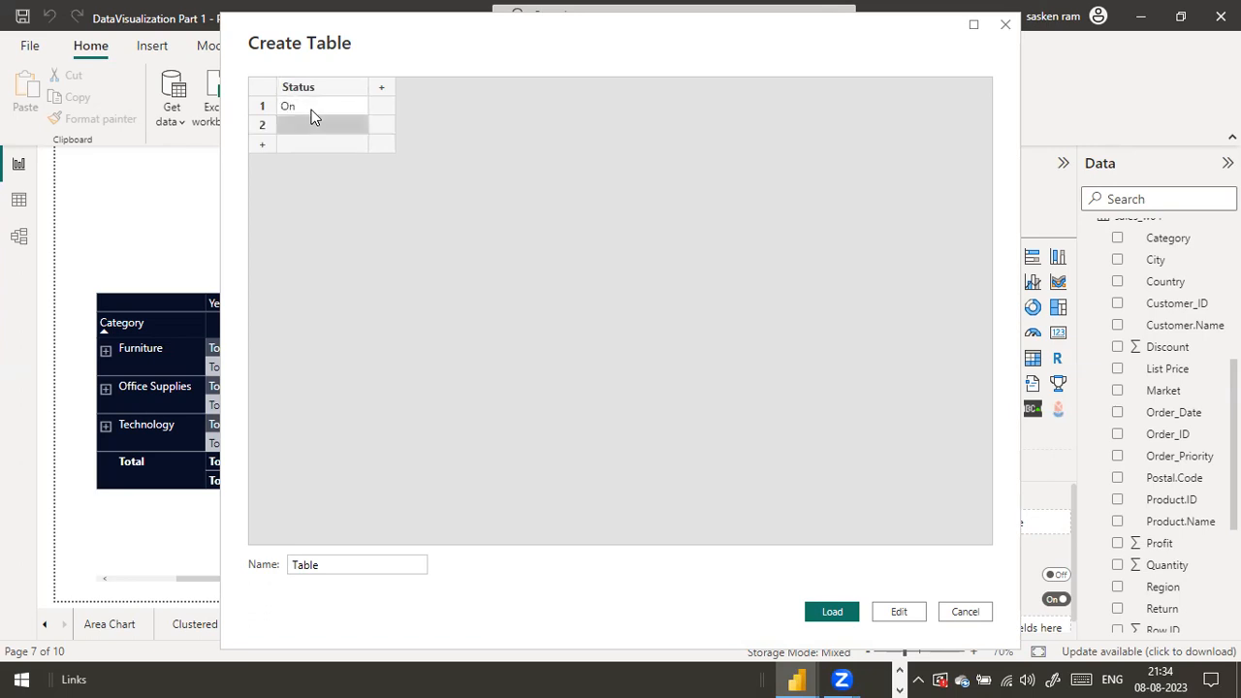
pyautogui.write('Off')
# Add a Code column to the new table with 1 for On and 0 for Off.
pyautogui.click(383, 91)
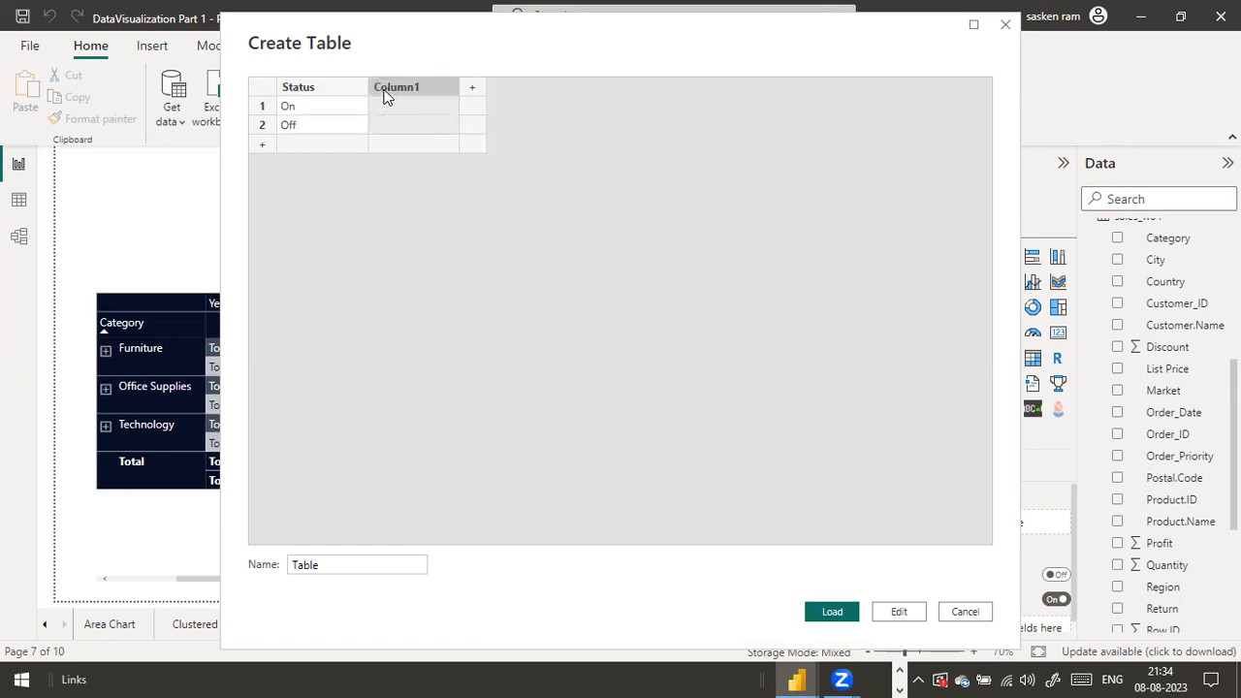
pyautogui.write('Code')
pyautogui.click(429, 112)
pyautogui.write('1')
pyautogui.press('Return')
pyautogui.write('2')
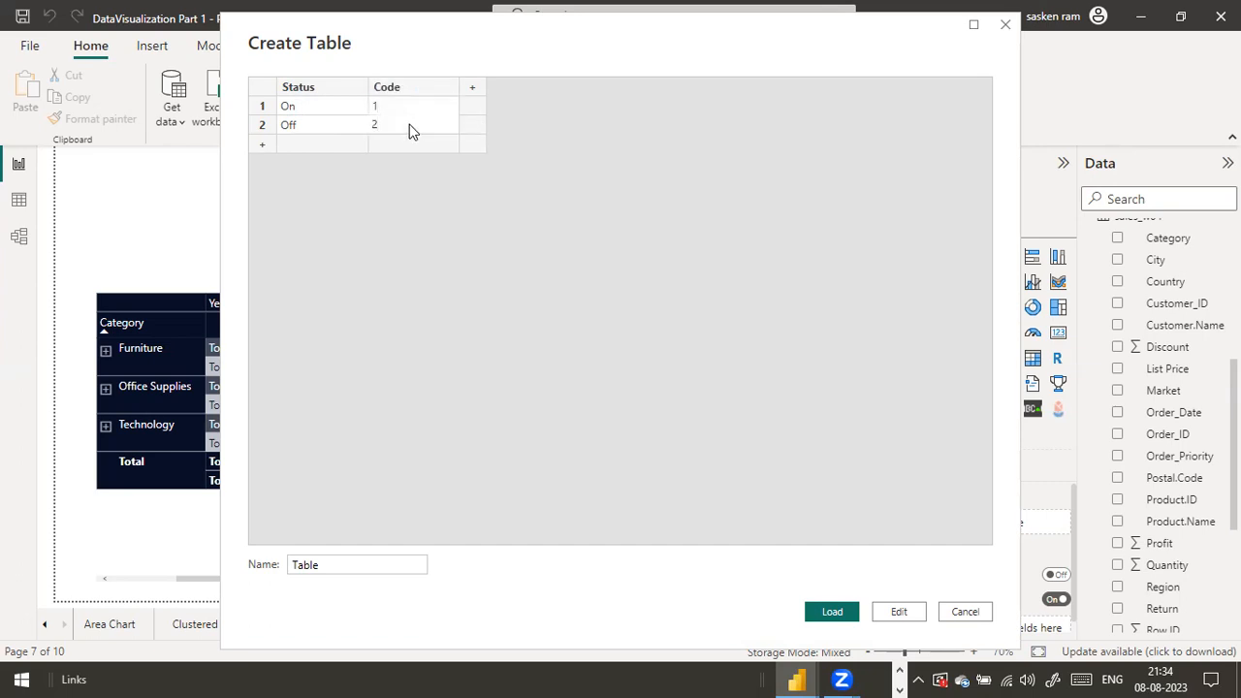
pyautogui.press('BackSpace')
pyautogui.write('0')
# Name the new table CndlFmt, load it into the model and apply the pending query changes.
pyautogui.click(384, 562)
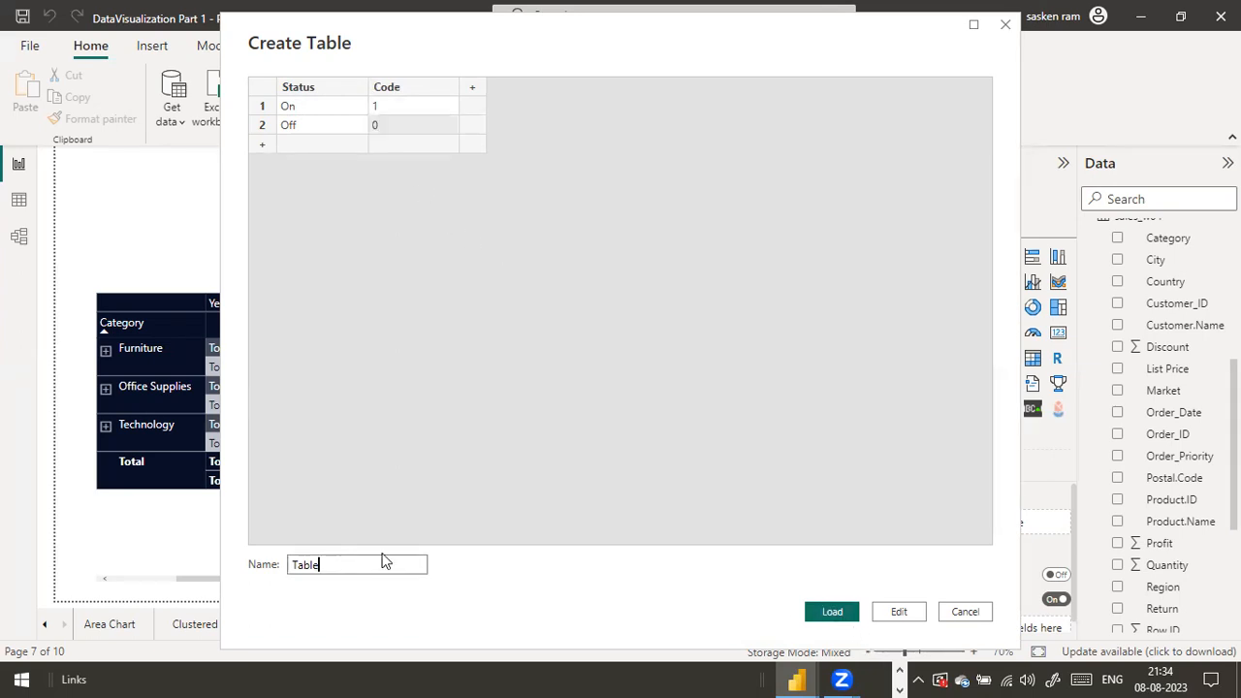
pyautogui.doubleClick(385, 562)
pyautogui.write('Option')
pyautogui.doubleClick(384, 562)
pyautogui.write('C')
pyautogui.write('nd')
pyautogui.write('ition')
pyautogui.press('Return')
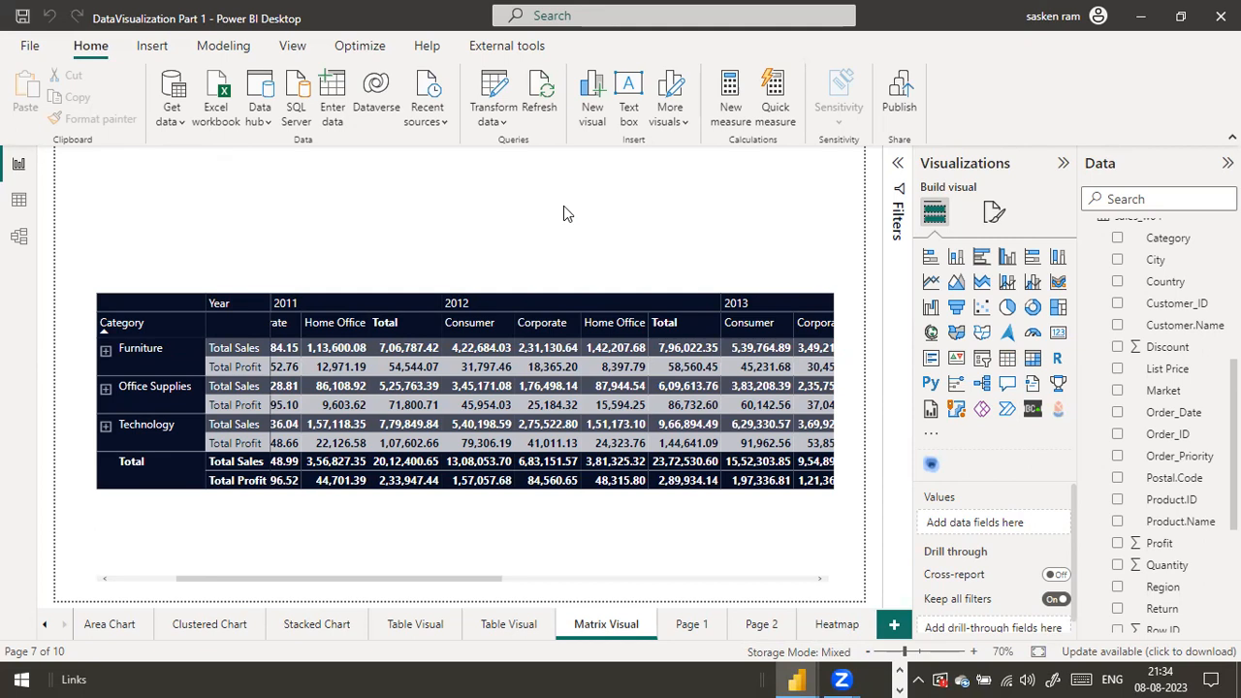
pyautogui.moveTo(526, 468)
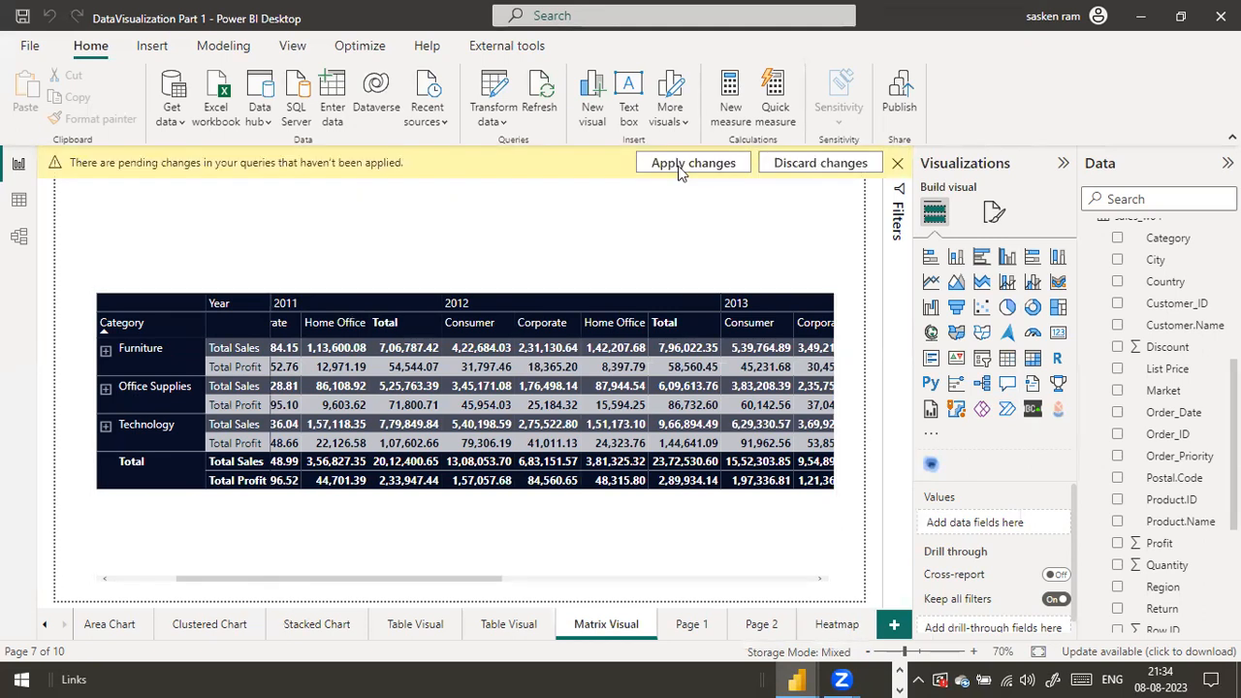
pyautogui.click(681, 167)
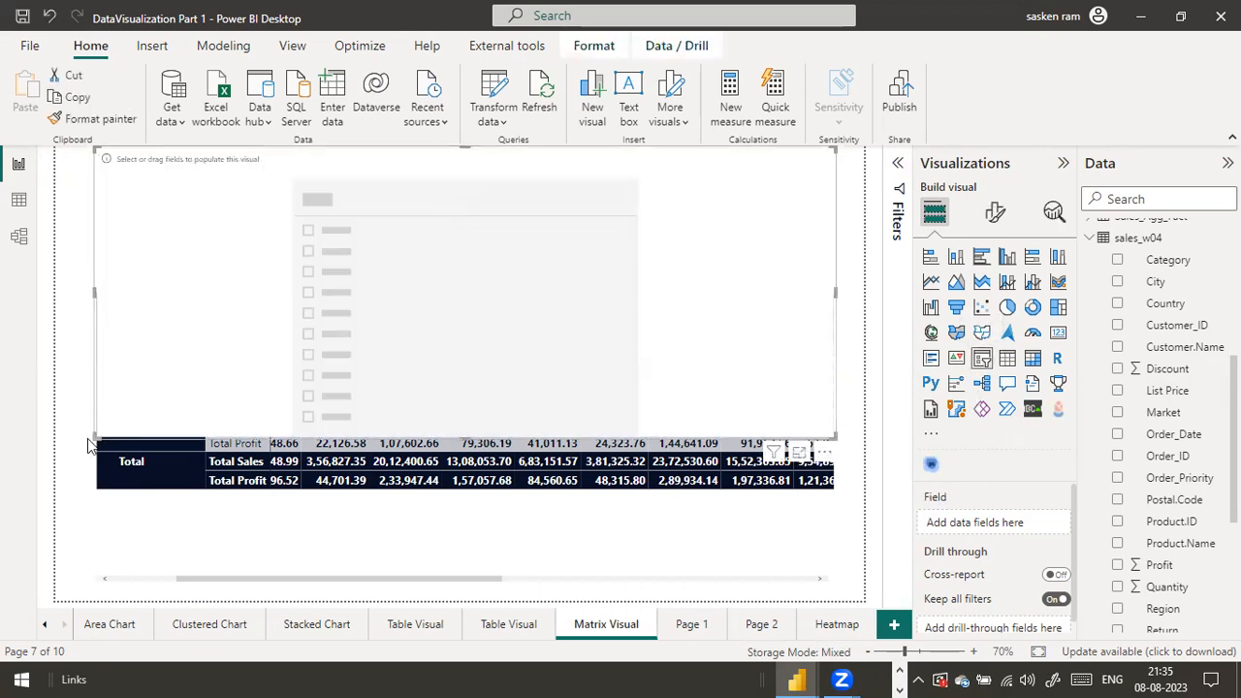
# Shrink the empty slicer clear of the matrix and add the Status field of the CndlFmt table to it.
pyautogui.moveTo(94, 441); pyautogui.dragTo(465, 252)
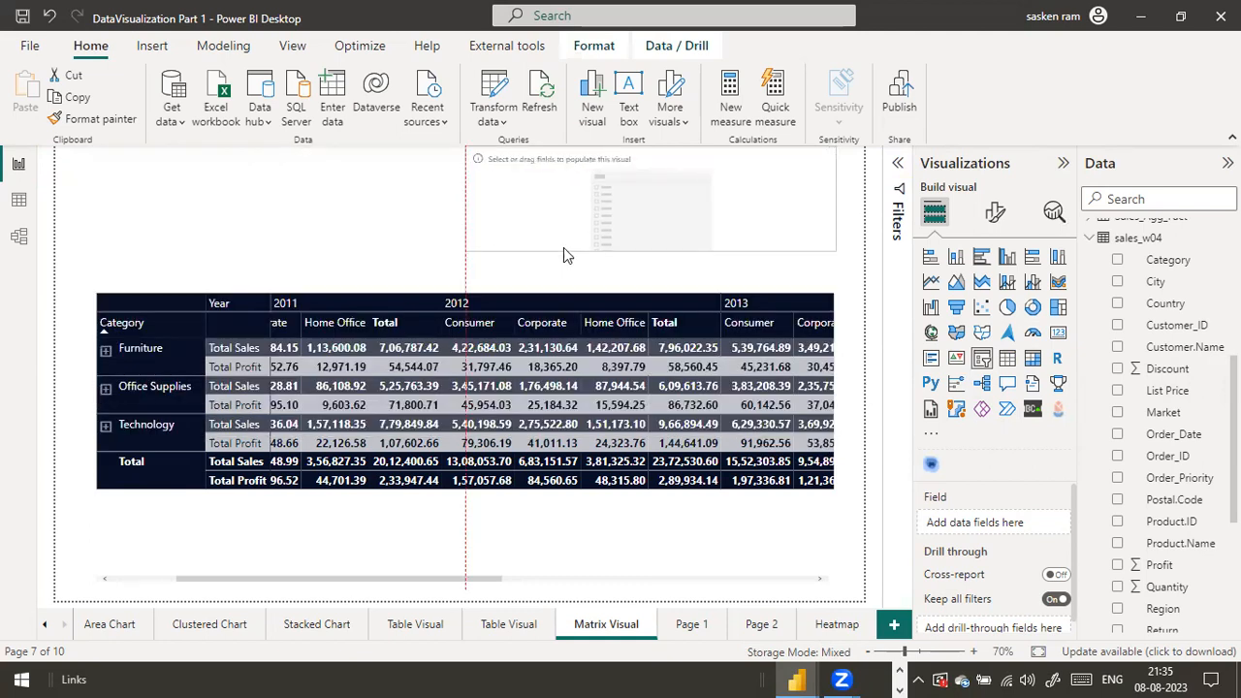
pyautogui.moveTo(567, 255); pyautogui.dragTo(563, 249)
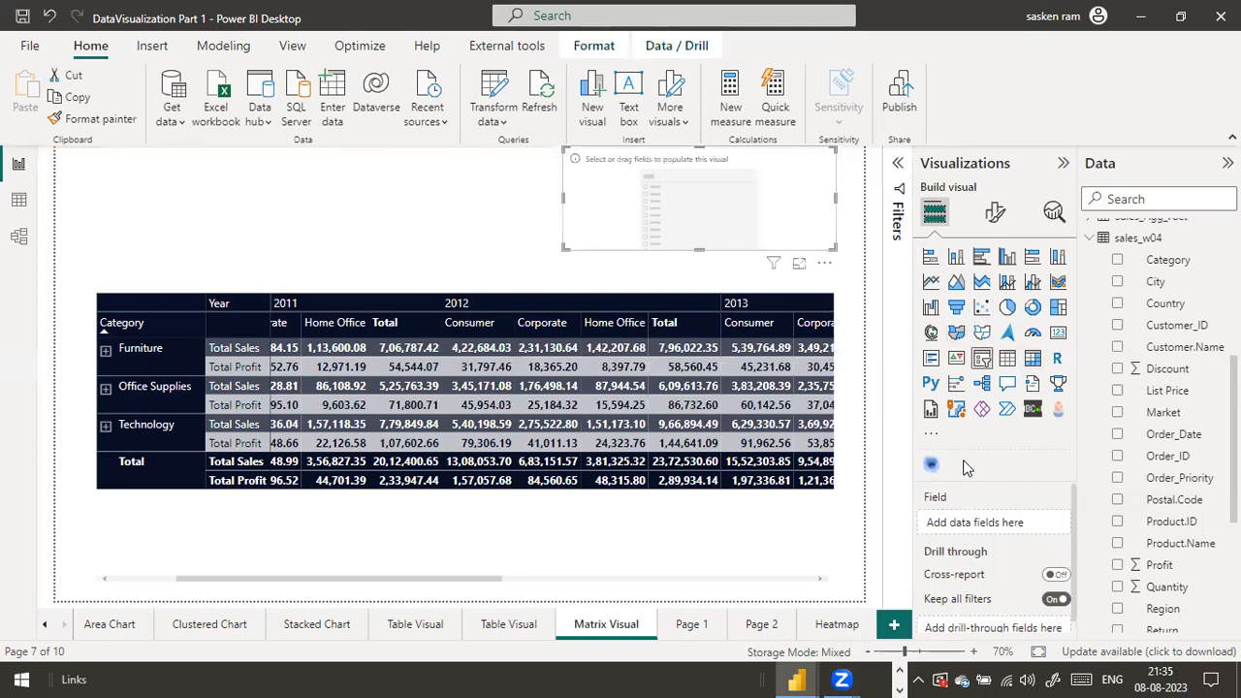
pyautogui.click(1088, 237)
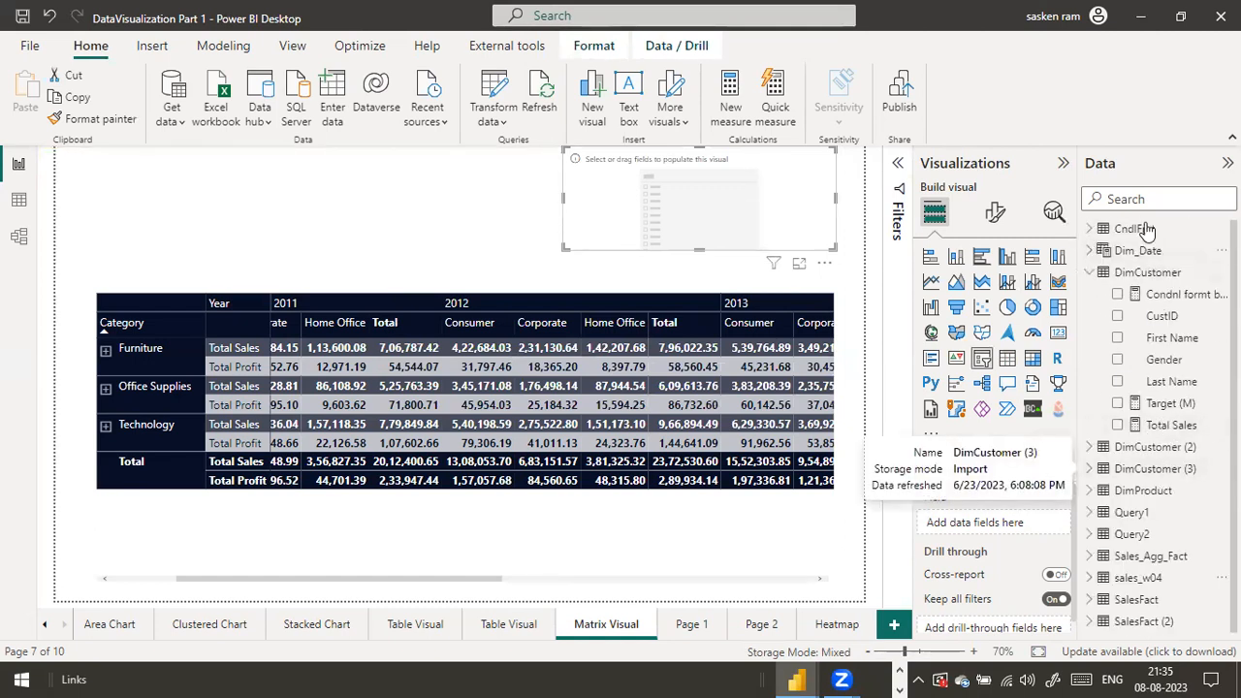
pyautogui.moveTo(1120, 194); pyautogui.dragTo(1087, 203)
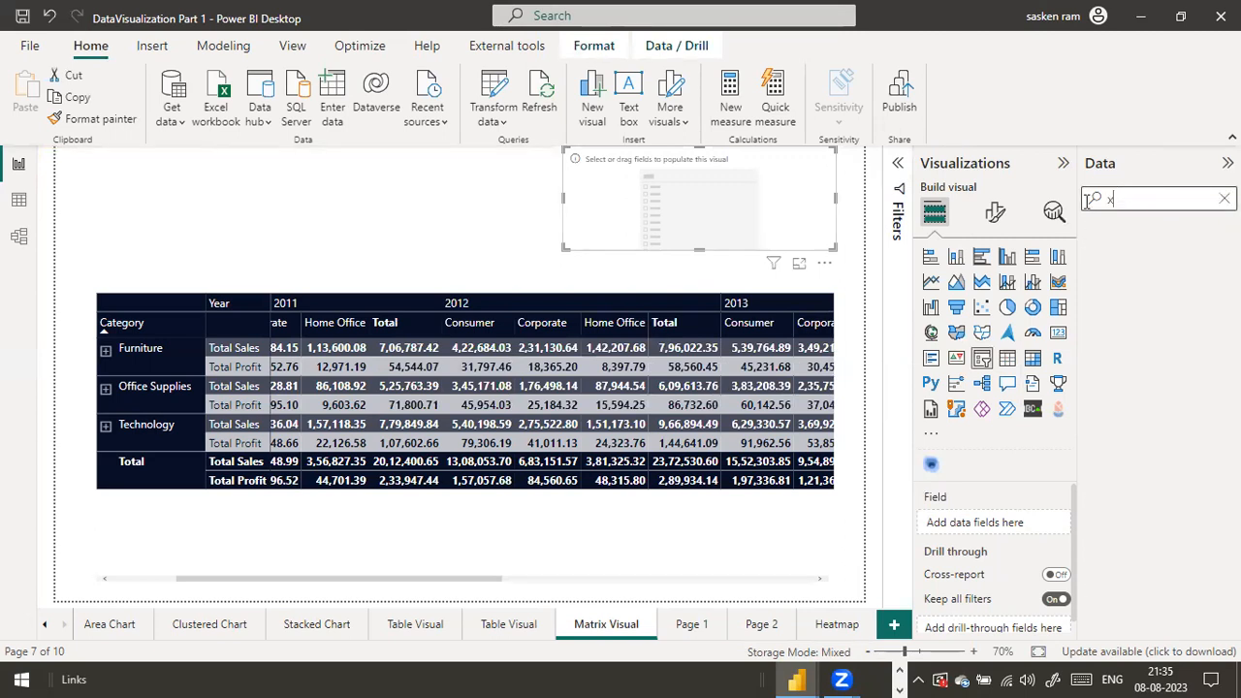
pyautogui.write('c')
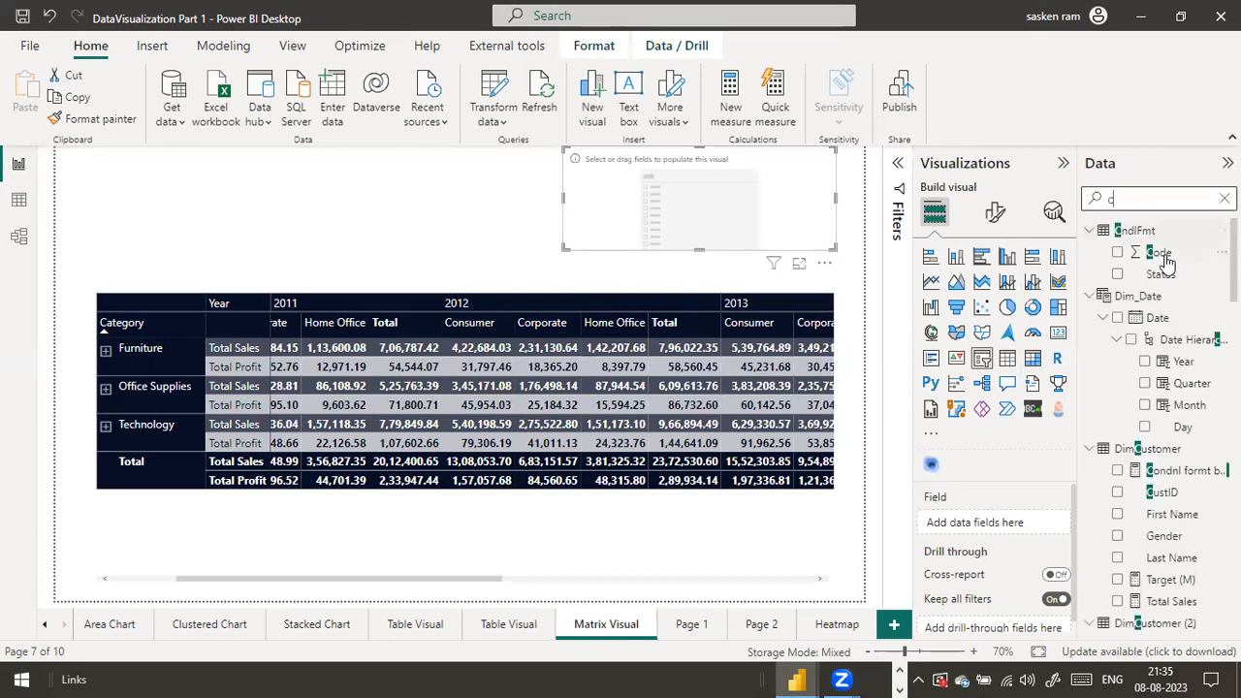
pyautogui.moveTo(1163, 274); pyautogui.dragTo(710, 202)
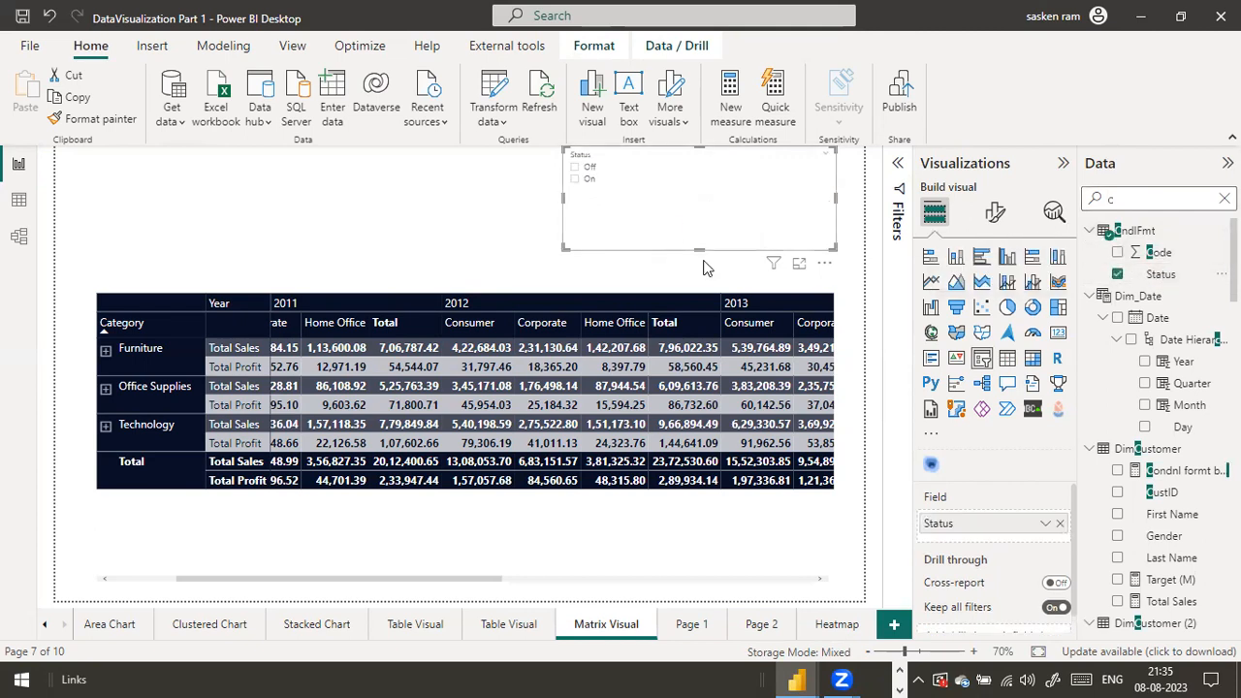
# Shrink the Status slicer around its Off and On options and place it above the matrix.
pyautogui.moveTo(706, 250); pyautogui.dragTo(712, 201)
pyautogui.moveTo(835, 177); pyautogui.dragTo(676, 217)
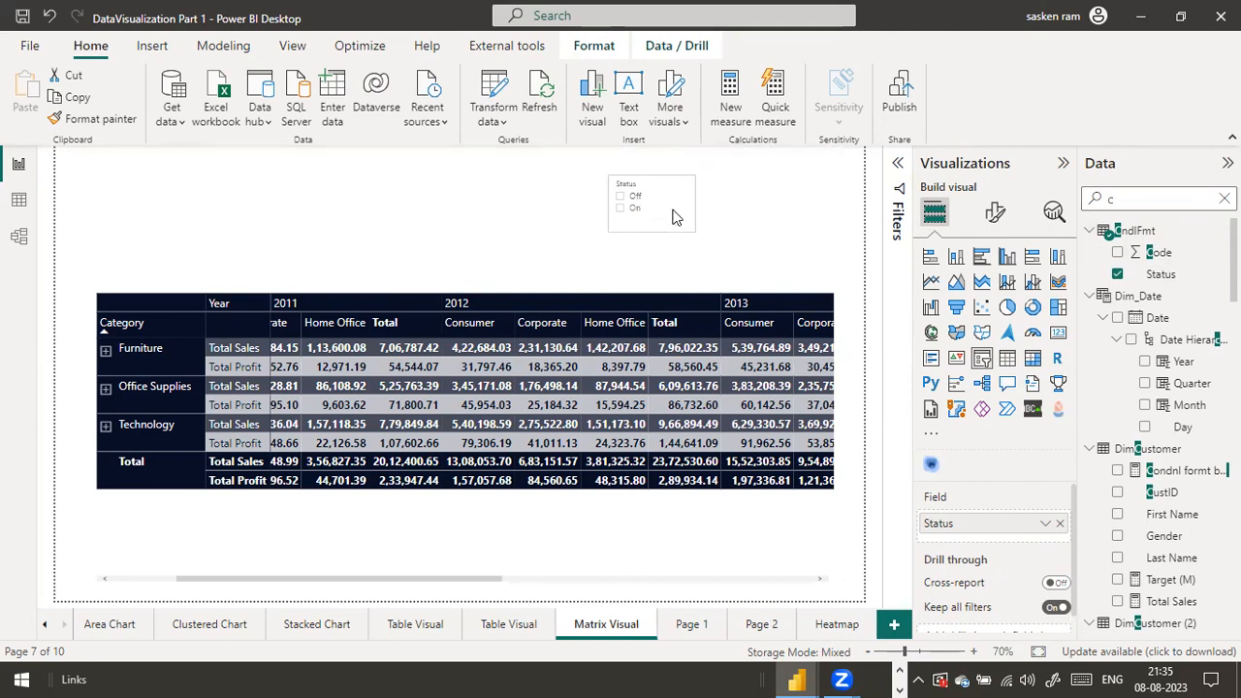
pyautogui.click(576, 250)
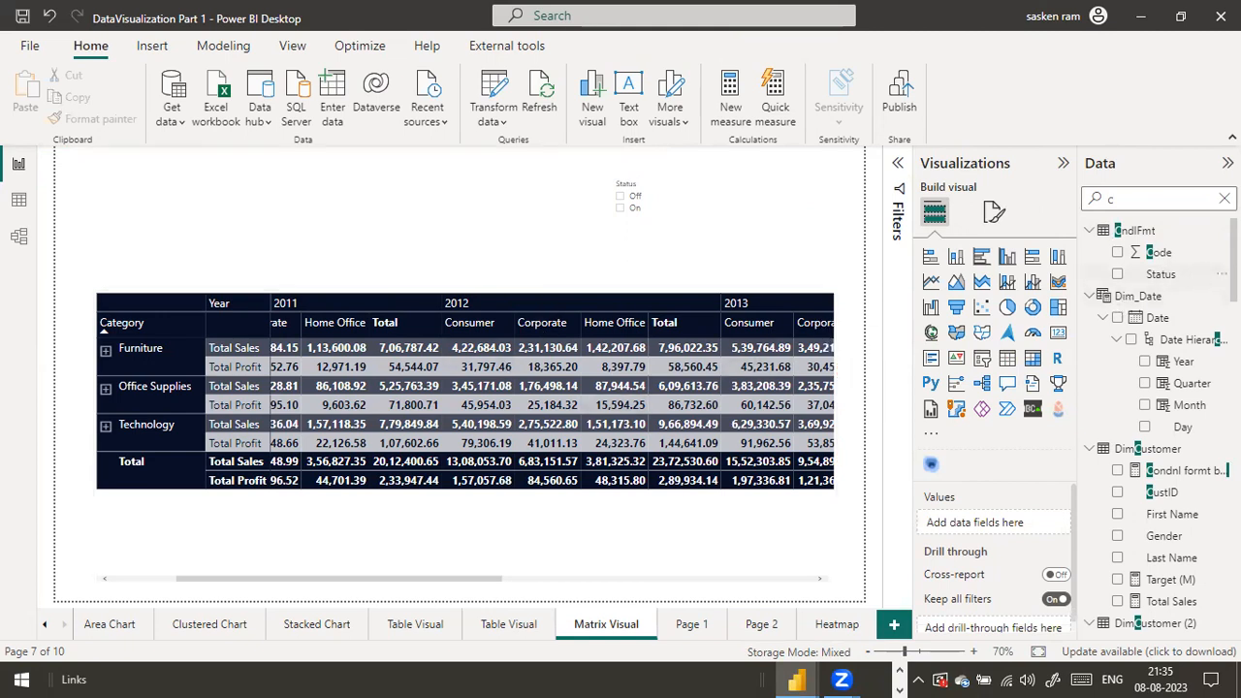
# Clear the search in the data fields list to list all tables again.
pyautogui.click(1180, 199)
pyautogui.write('n')
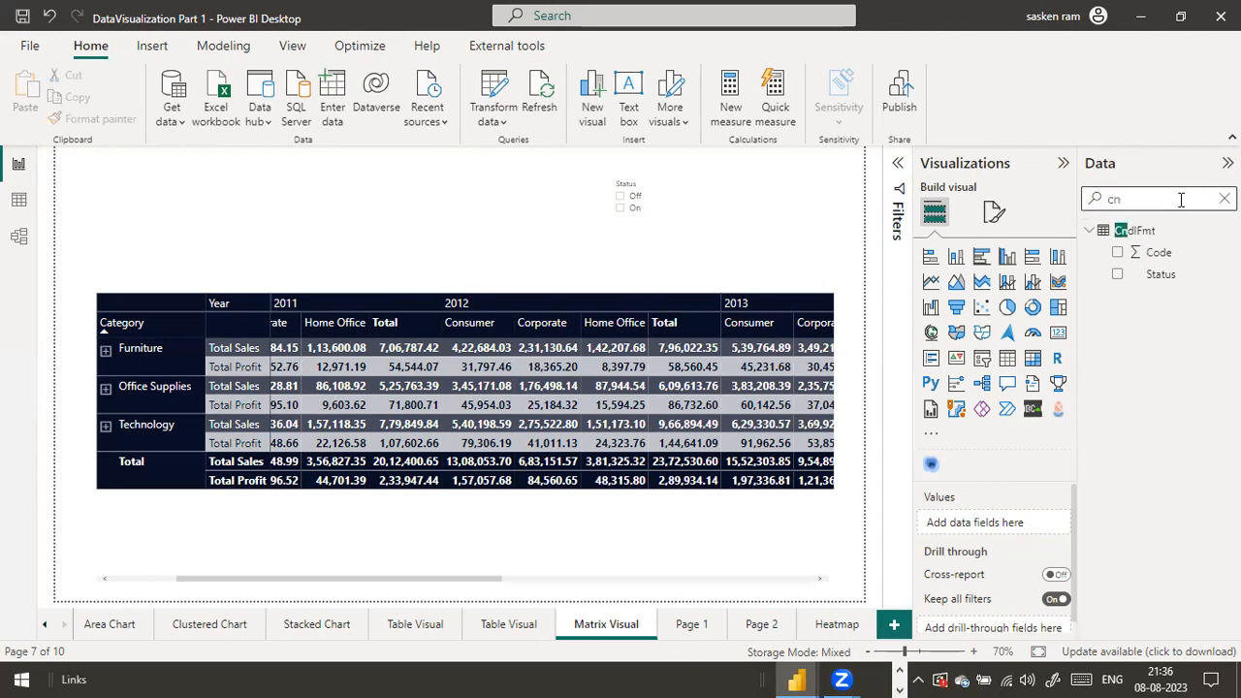
pyautogui.press('BackSpace')
pyautogui.press('BackSpace')
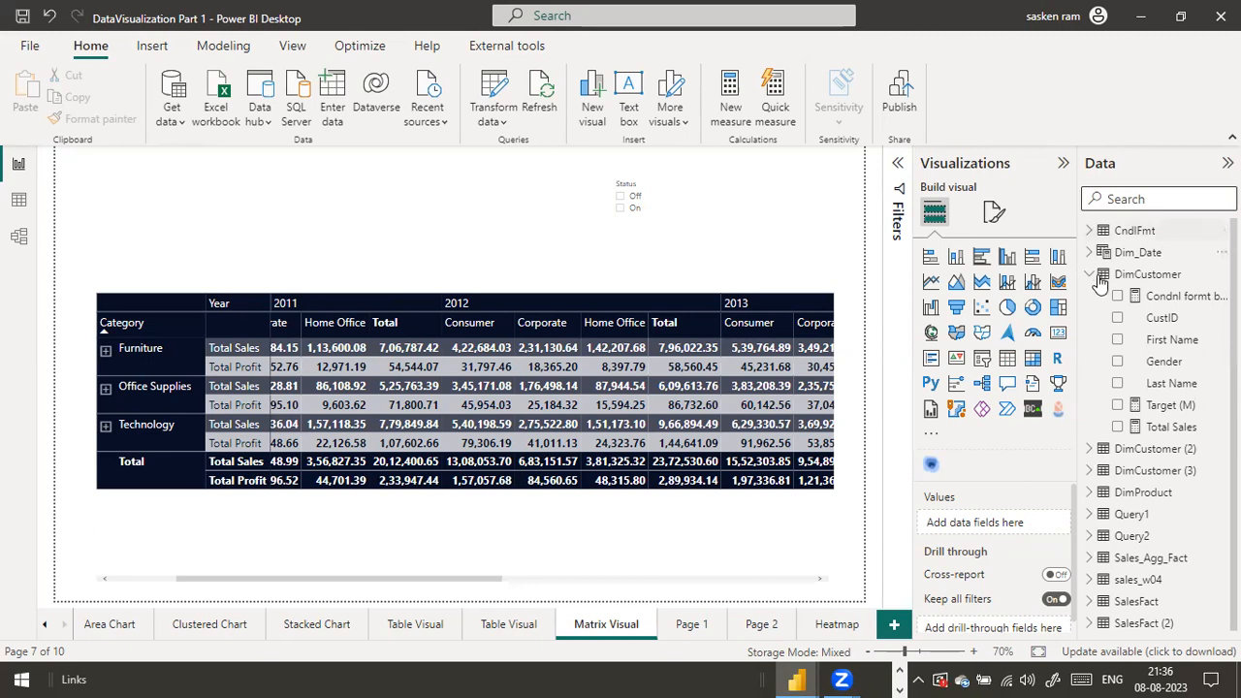
# Open the Condnl formt bgcolor measure's formula and start an IF function ahead of its first [Total Sales] condition.
pyautogui.click(1195, 304)
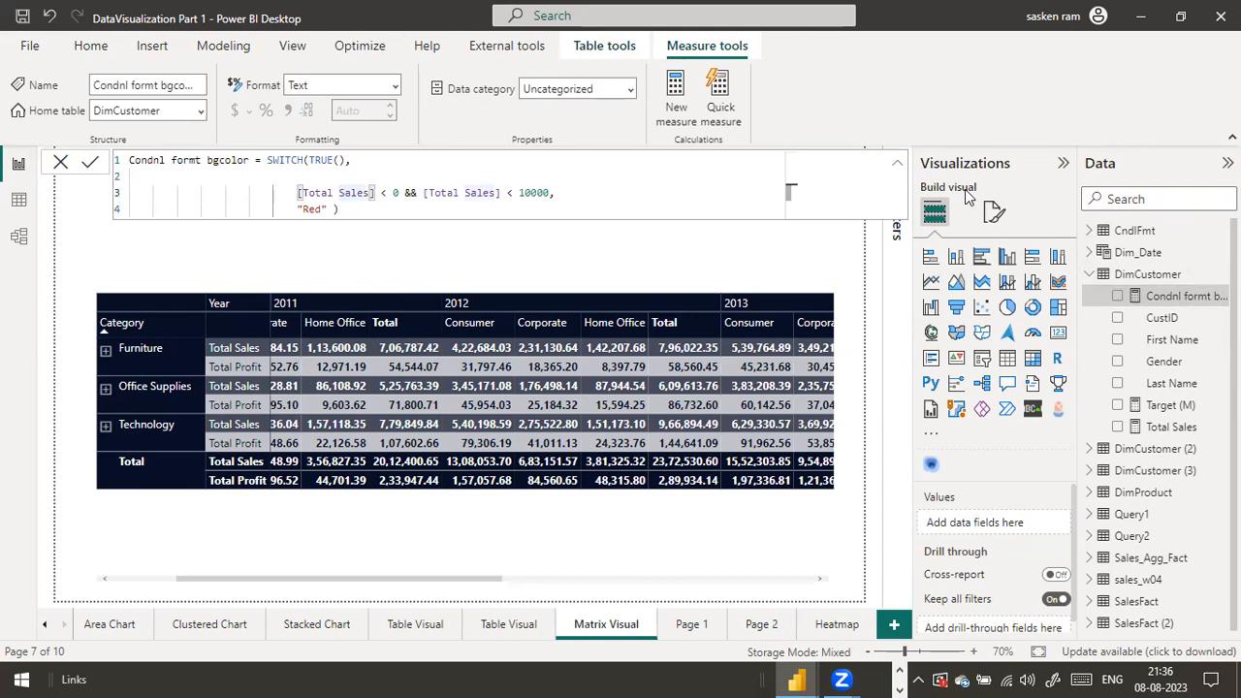
pyautogui.write('IF')
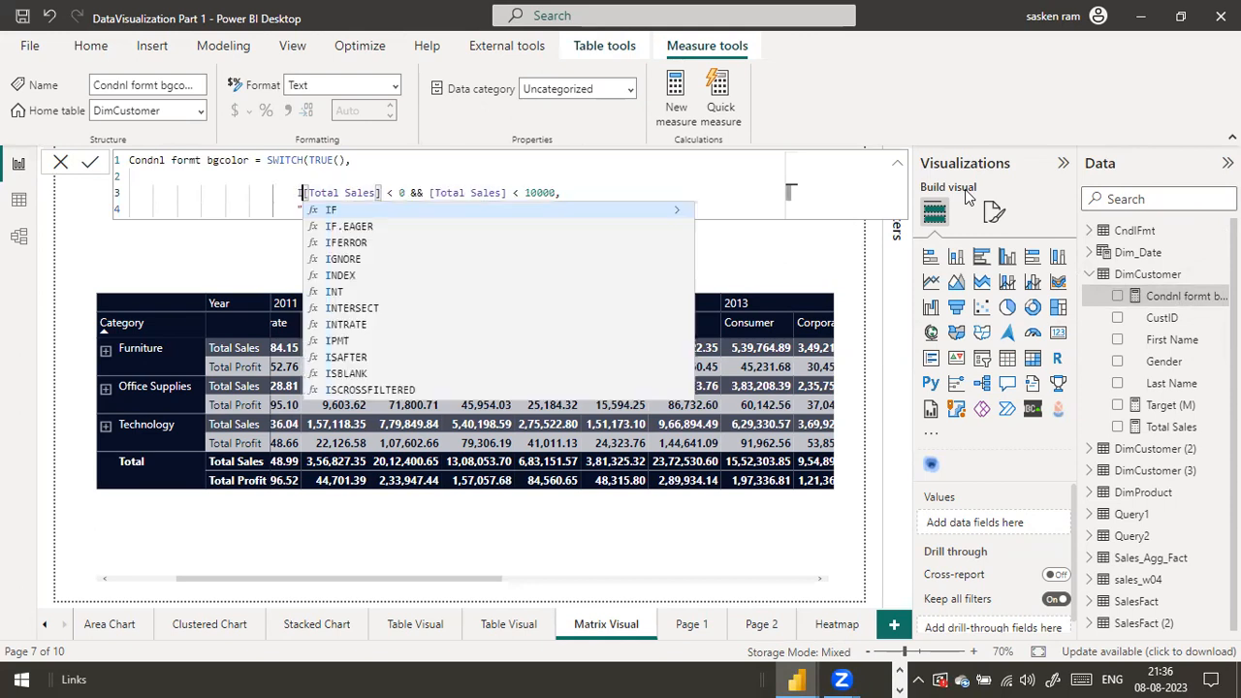
pyautogui.write(' (')
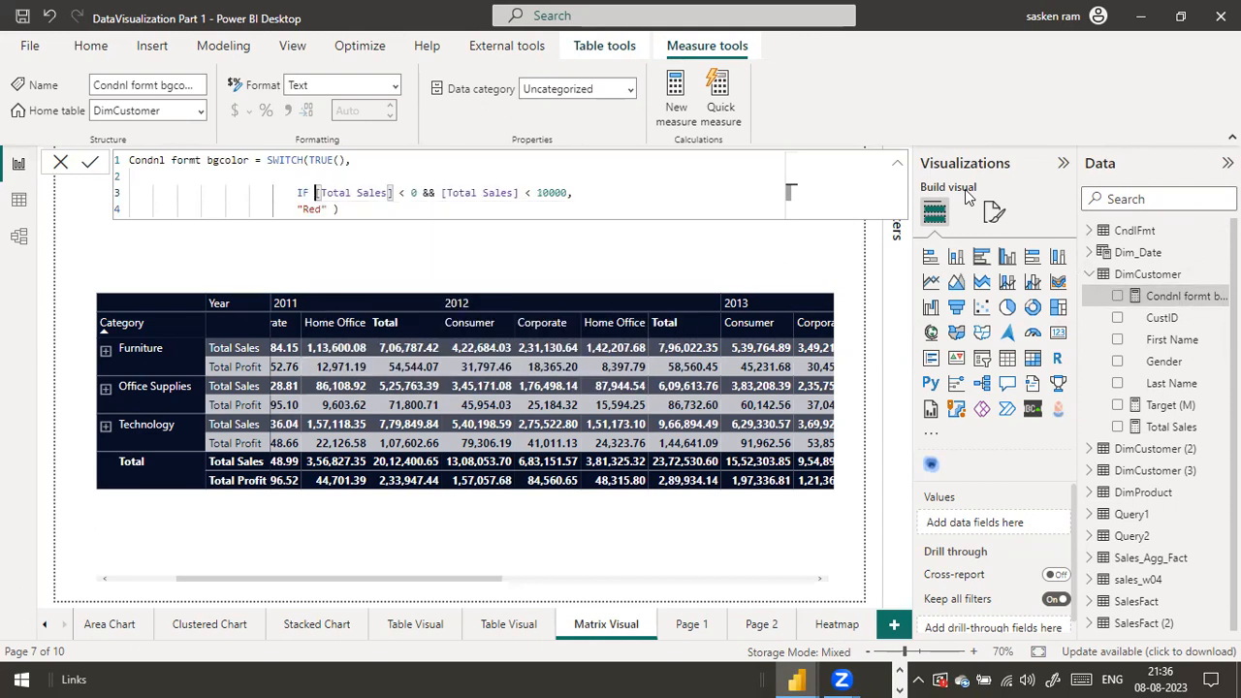
# Insert the SELECTEDVALUE function as the logical test of the IF in the measure formula.
pyautogui.write('select')
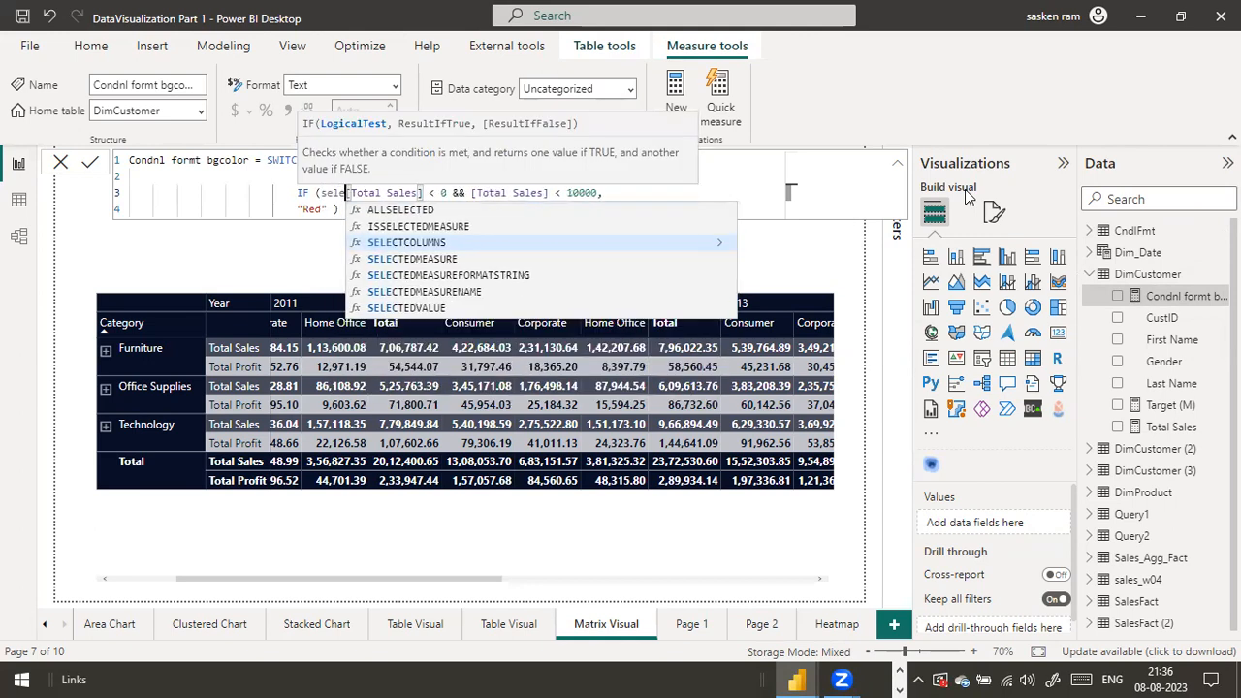
pyautogui.press('Escape')
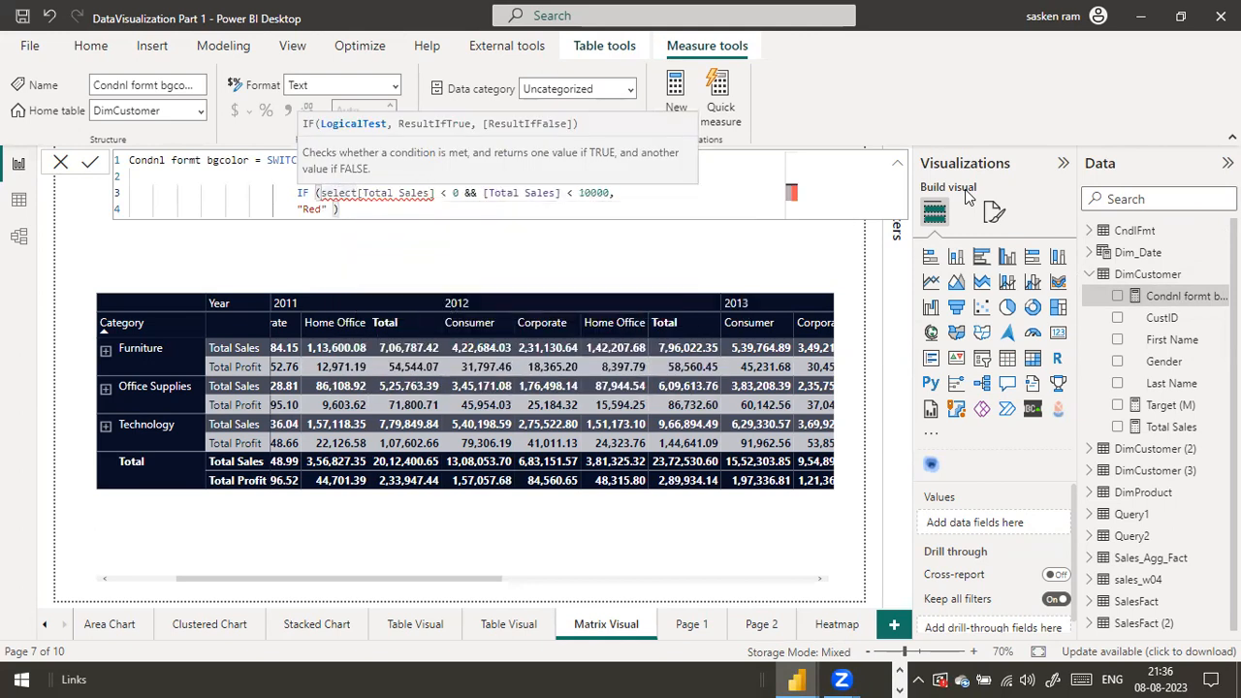
pyautogui.press('Home')
pyautogui.press('Home')
pyautogui.press('Right')
pyautogui.press('Right')
pyautogui.press('Right')
pyautogui.press('Right')
pyautogui.press('Right')
pyautogui.press('Right')
pyautogui.press('Right')
pyautogui.press('Right')
pyautogui.press('Right')
pyautogui.press('Right')
pyautogui.press('Right')
pyautogui.press('Right')
pyautogui.press('Right')
pyautogui.press('Right')
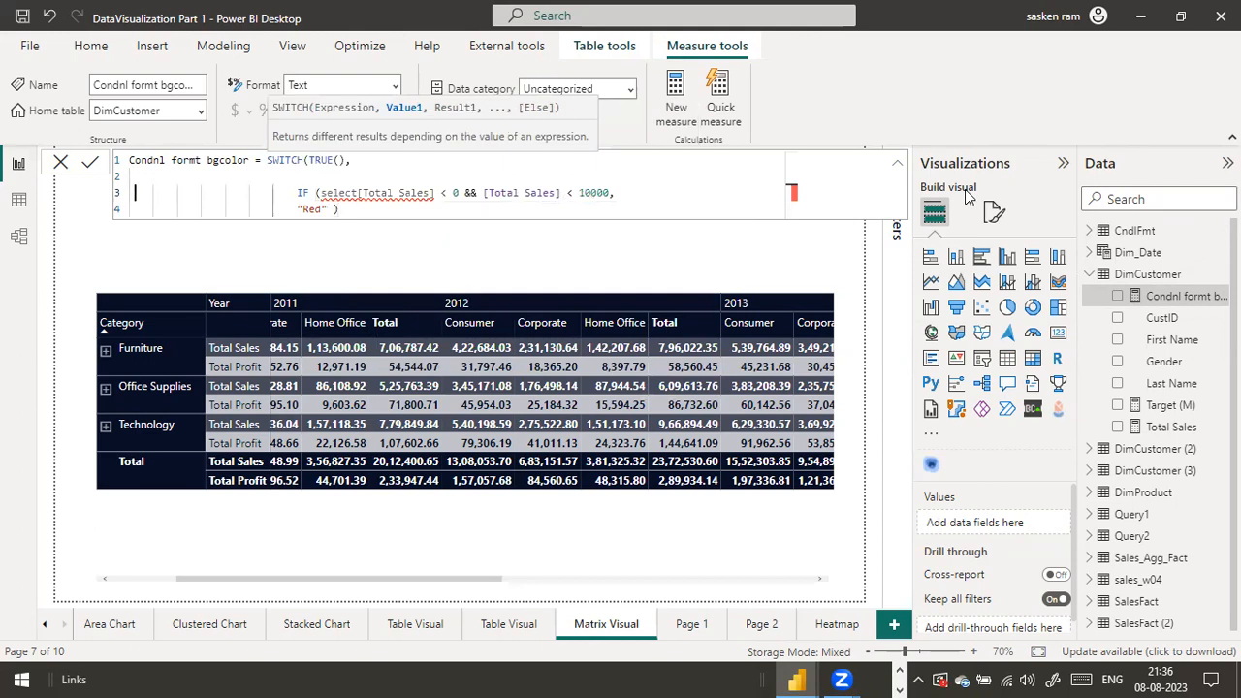
pyautogui.hotkey('ctrl', 'Right')
pyautogui.hotkey('ctrl', 'Right')
pyautogui.hotkey('ctrl', 'Right')
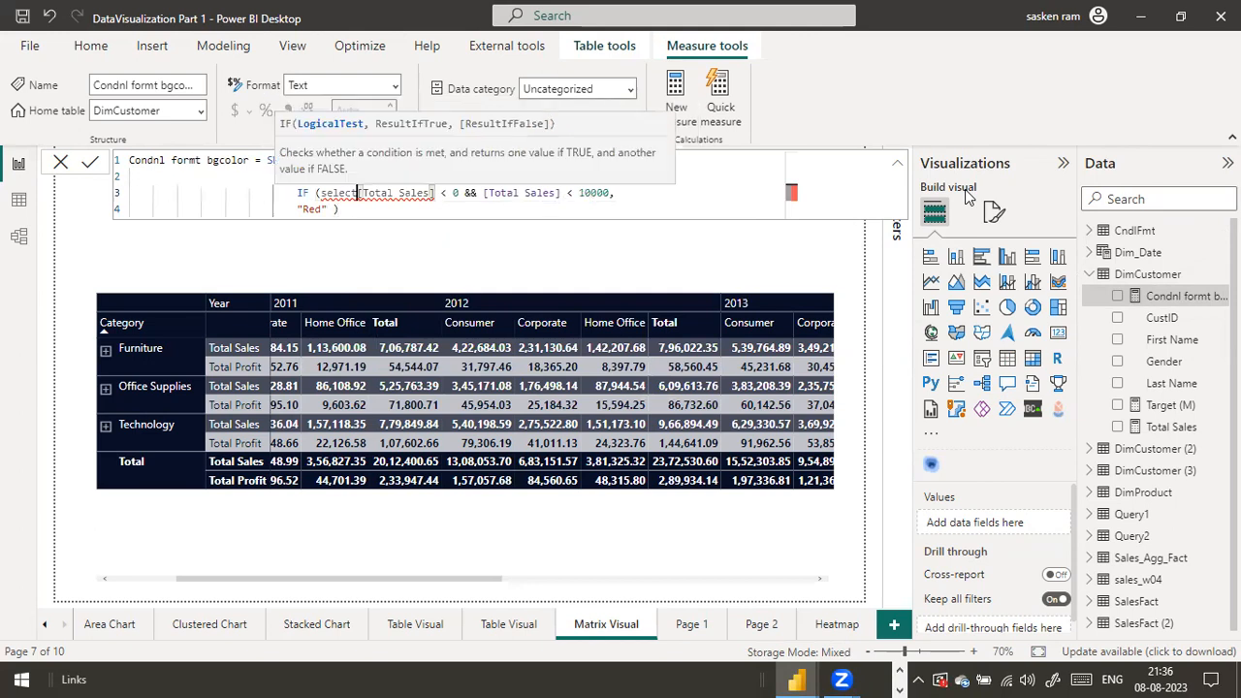
pyautogui.write('ed')
pyautogui.press('Down')
pyautogui.press('Down')
pyautogui.press('Down')
pyautogui.press('Down')
pyautogui.press('Down')
pyautogui.press('Down')
pyautogui.press('Down')
pyautogui.press('Down')
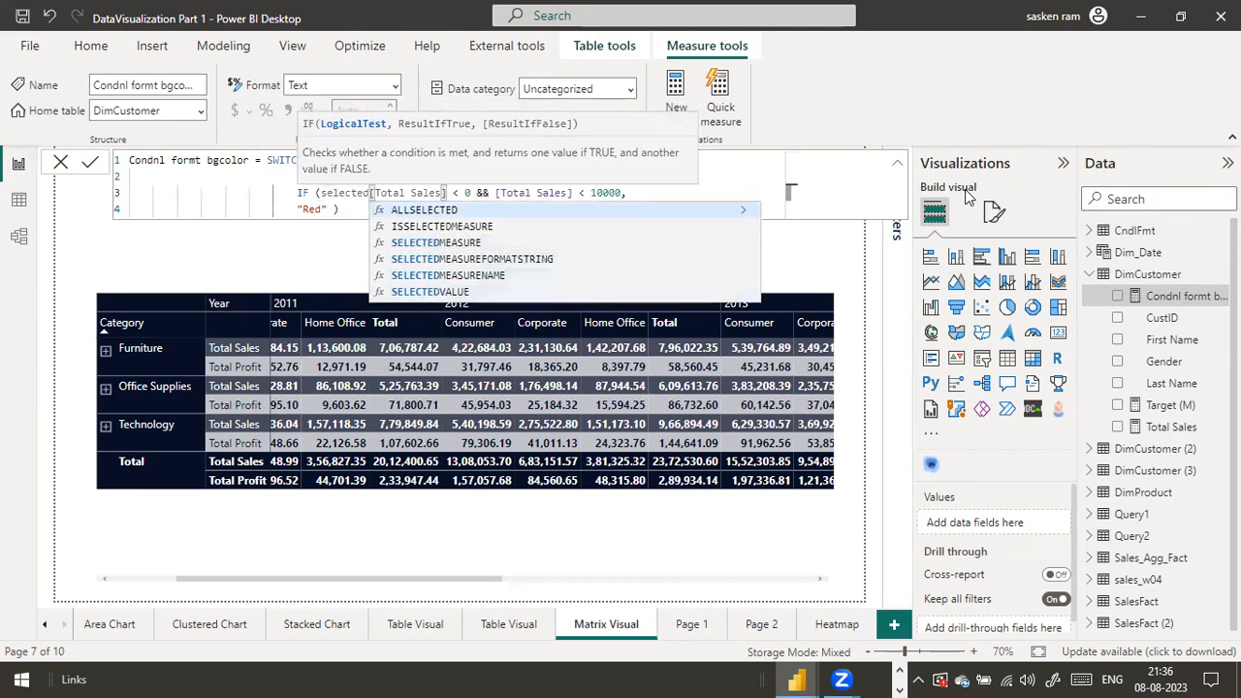
pyautogui.press('Down')
pyautogui.press('Down')
pyautogui.press('Down')
pyautogui.press('Down')
pyautogui.press('Down')
pyautogui.press('Down')
pyautogui.press('Down')
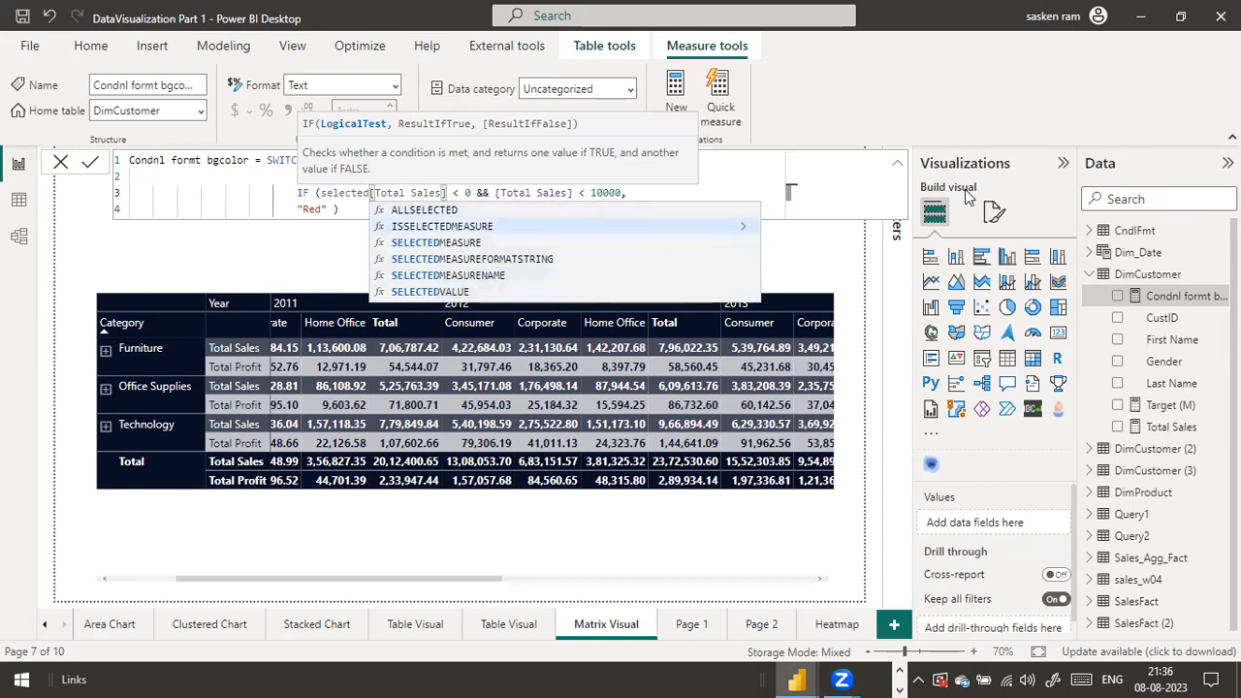
pyautogui.press('Tab')
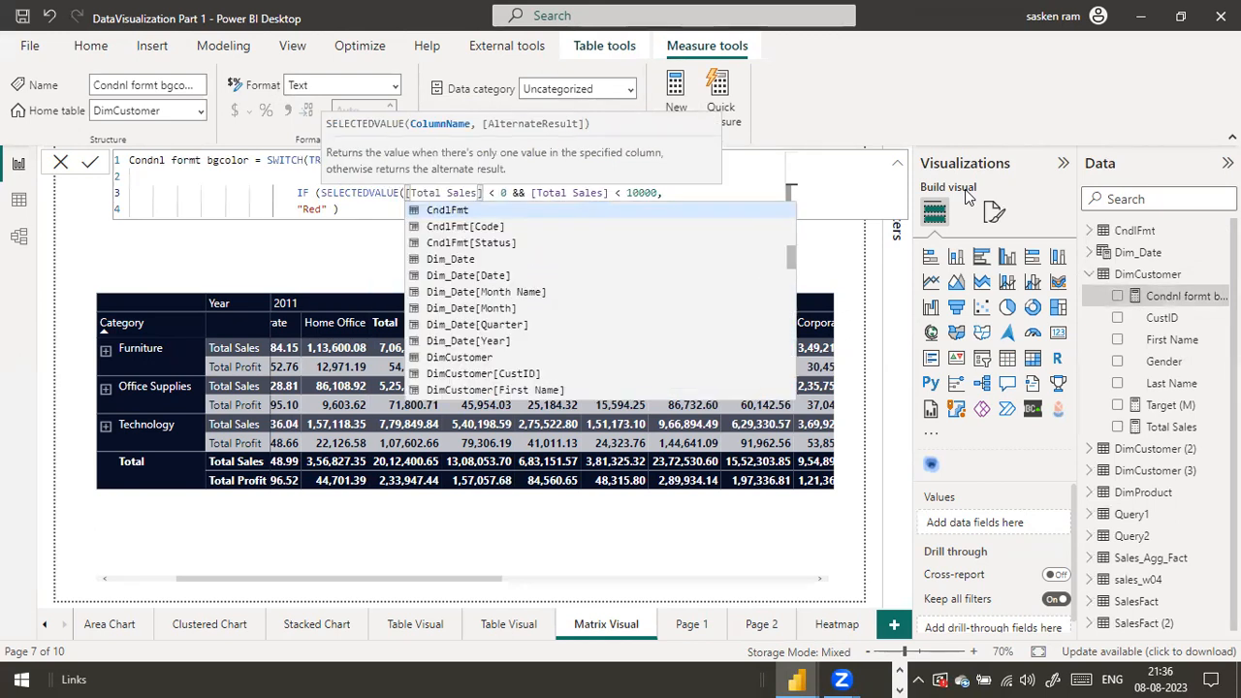
# Add space for an argument inside SELECTEDVALUE and a closing parenthesis ahead of [Total Sales].
pyautogui.press('Left')
pyautogui.press('Left')
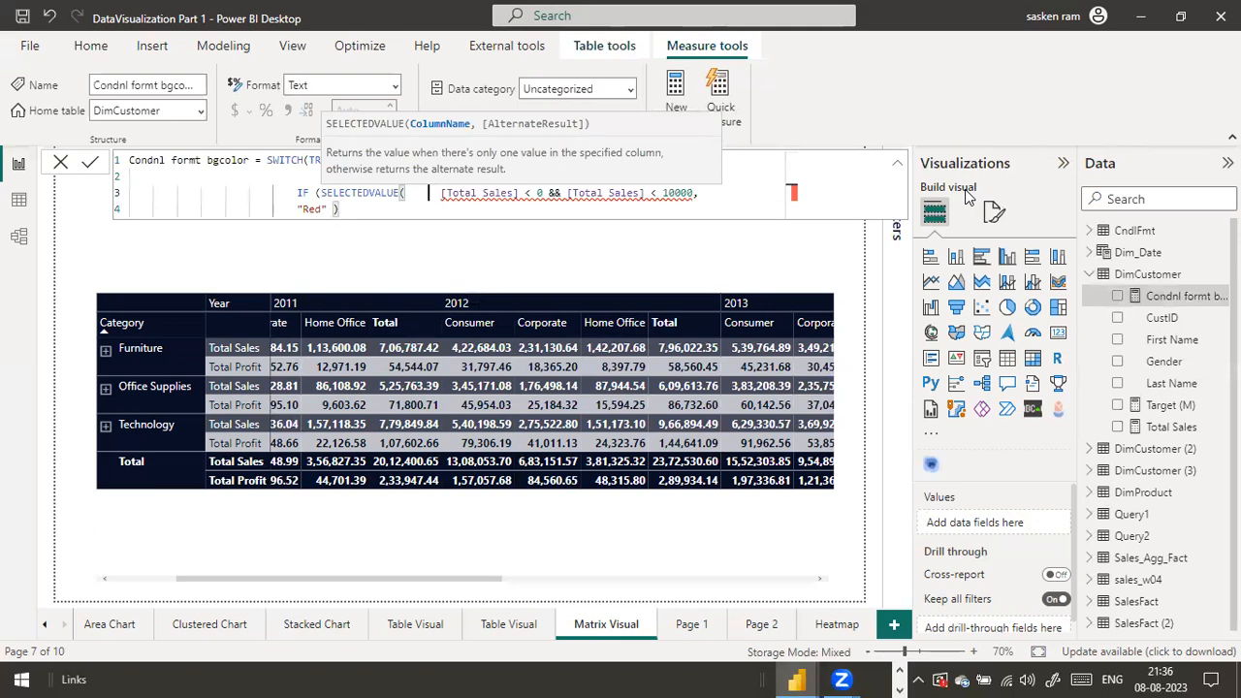
pyautogui.write(')')
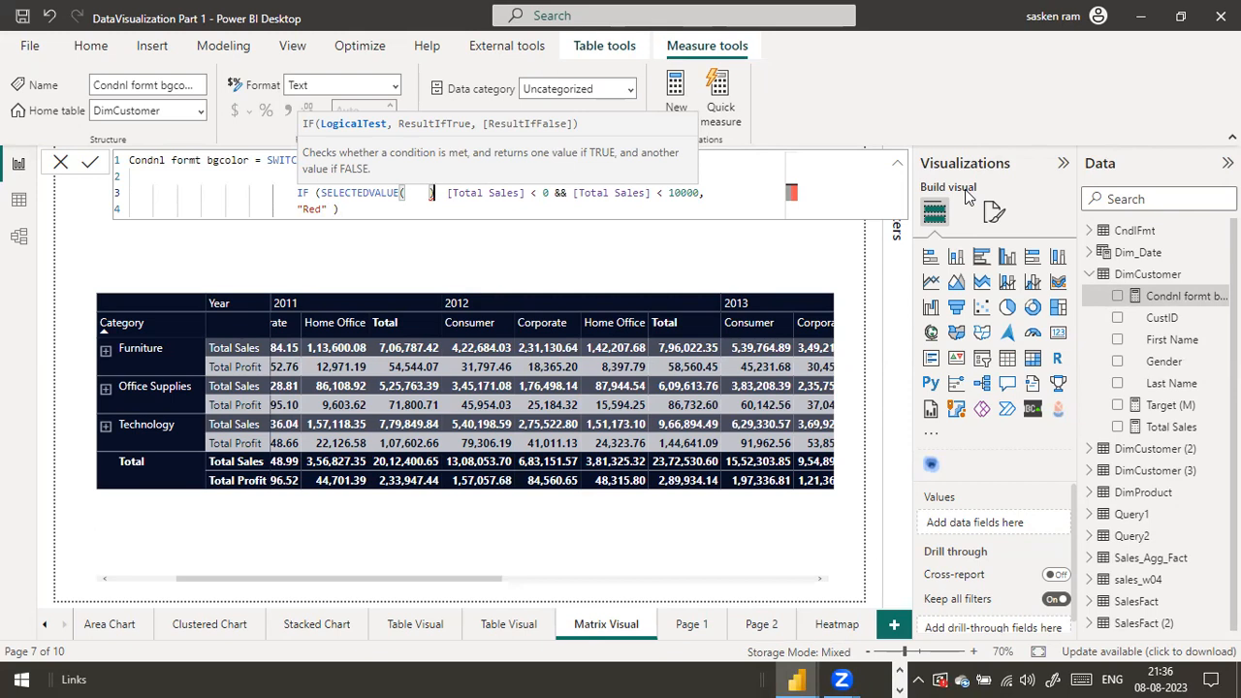
pyautogui.press('Left')
pyautogui.press('Left')
pyautogui.press('Left')
pyautogui.press('Left')
pyautogui.press('Left')
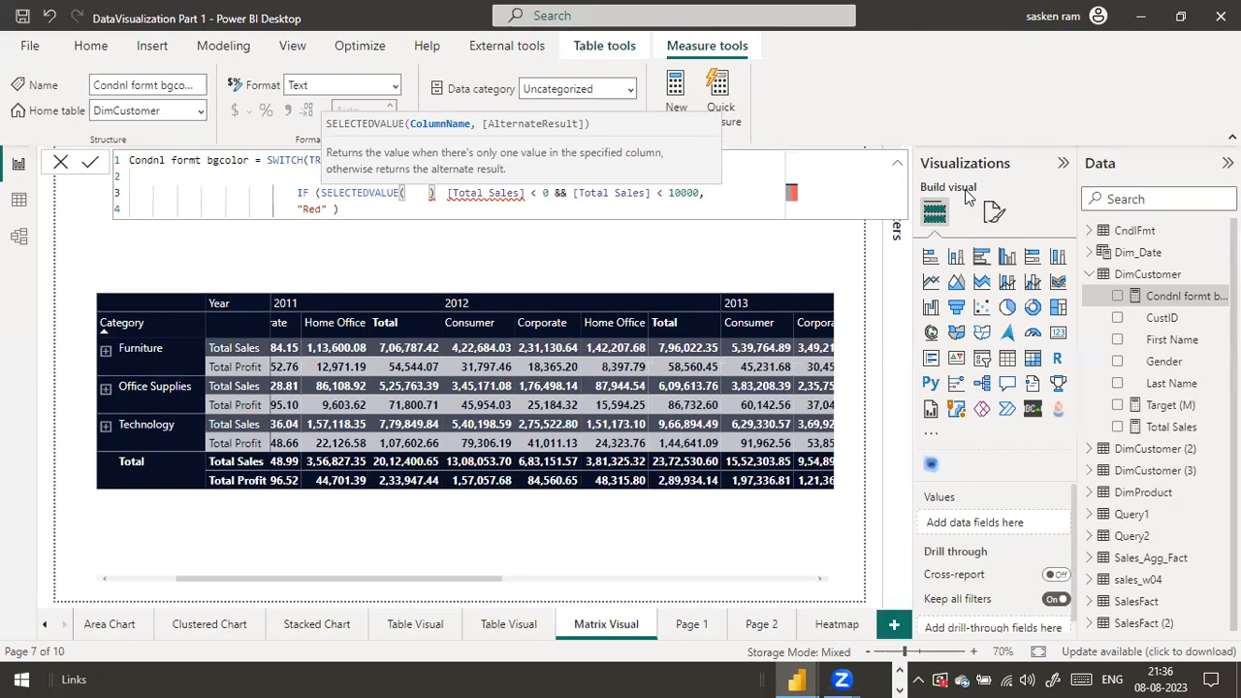
# Enter the CndlFmt[Code] column as the argument of SELECTEDVALUE.
pyautogui.click(796, 423)
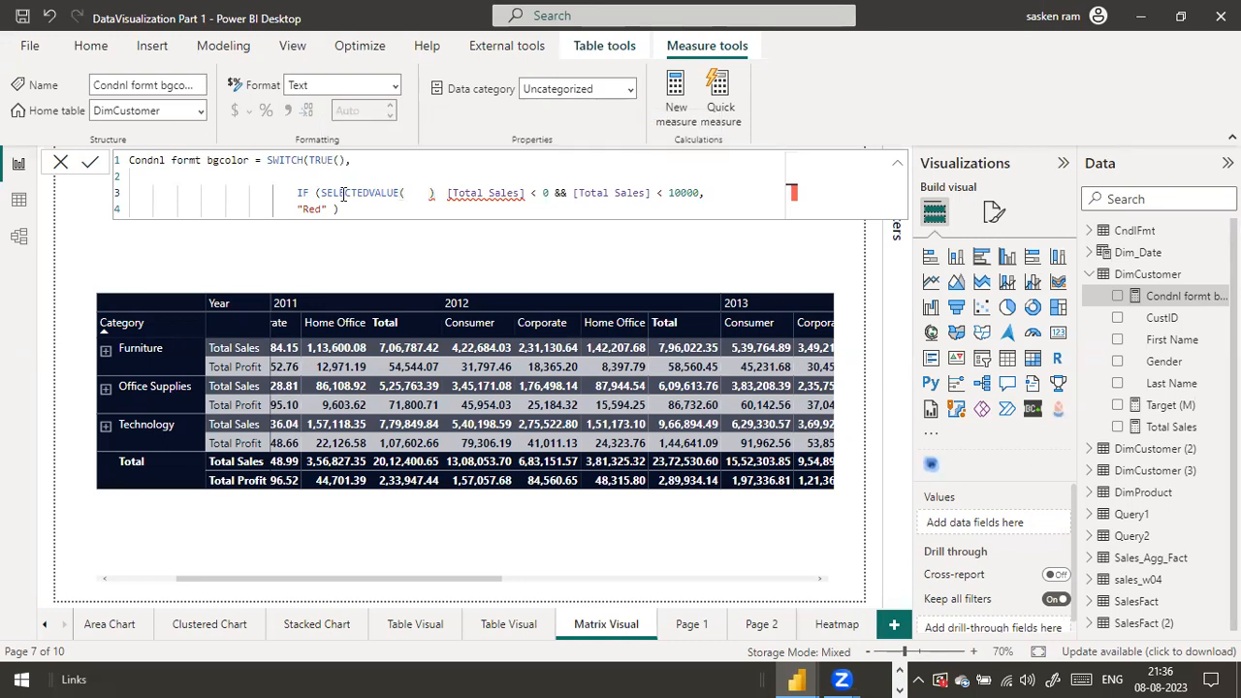
pyautogui.click(389, 193)
pyautogui.click(423, 195)
pyautogui.write('c')
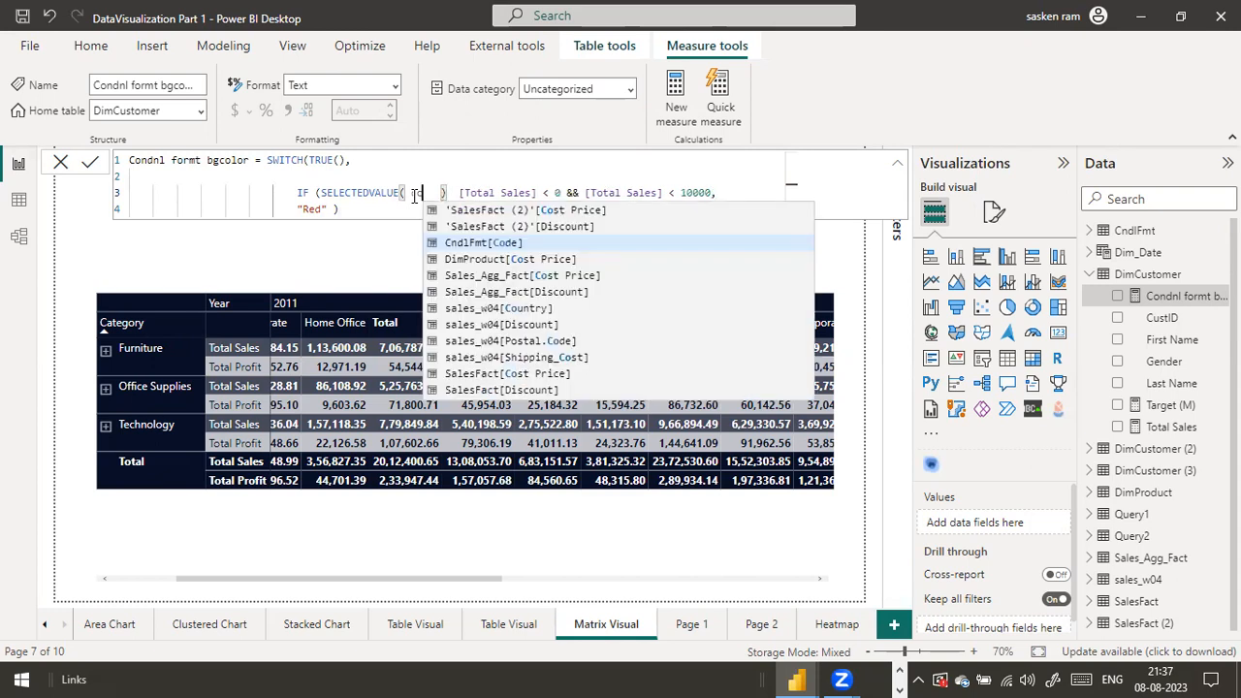
pyautogui.write('on')
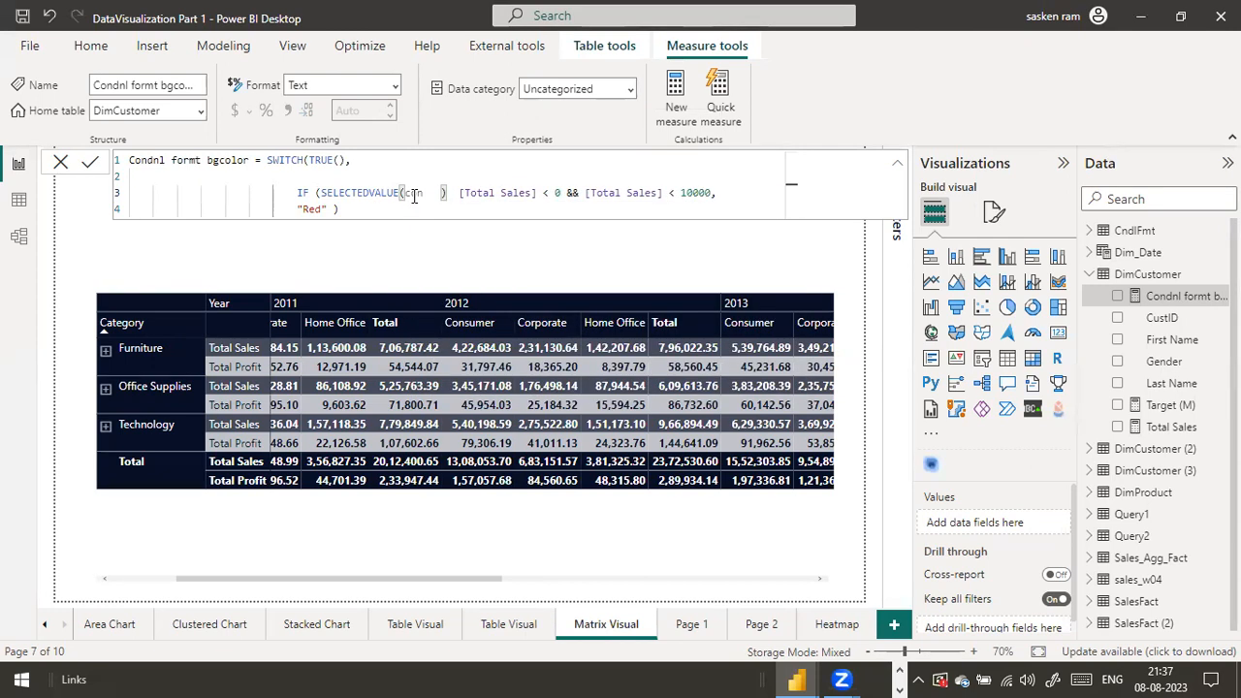
pyautogui.write('d')
pyautogui.press('BackSpace')
pyautogui.press('BackSpace')
pyautogui.press('BackSpace')
pyautogui.write('nd')
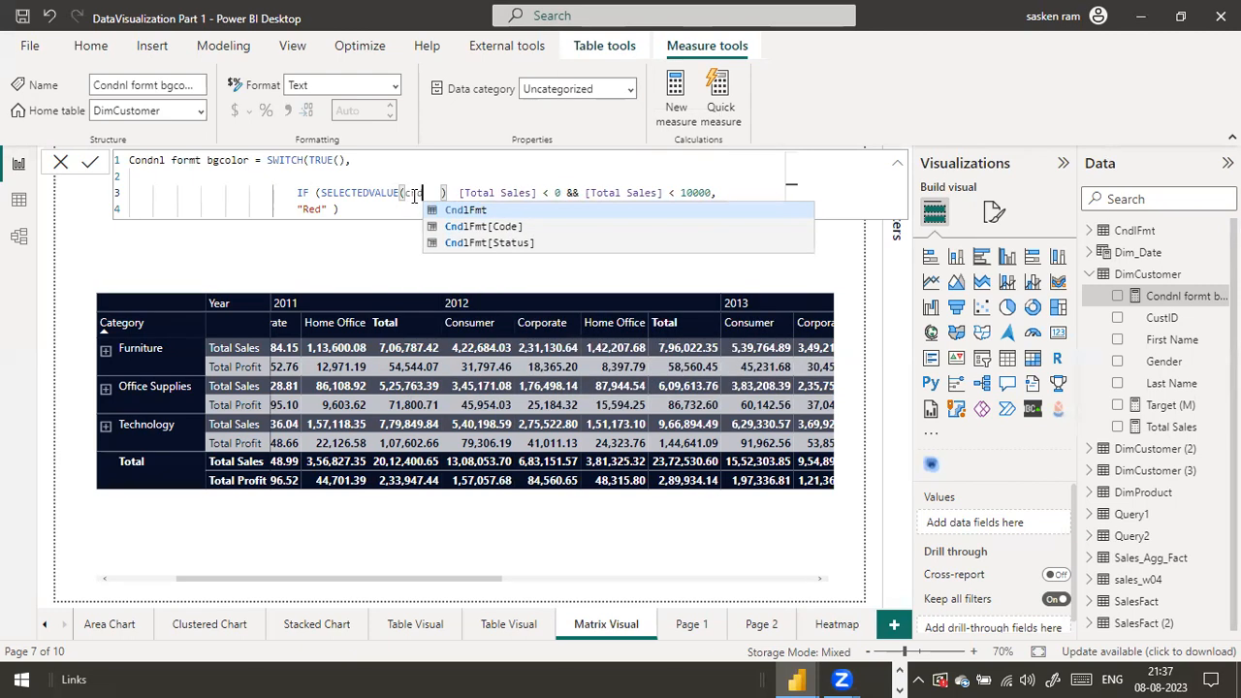
pyautogui.press('Down')
pyautogui.press('Tab')
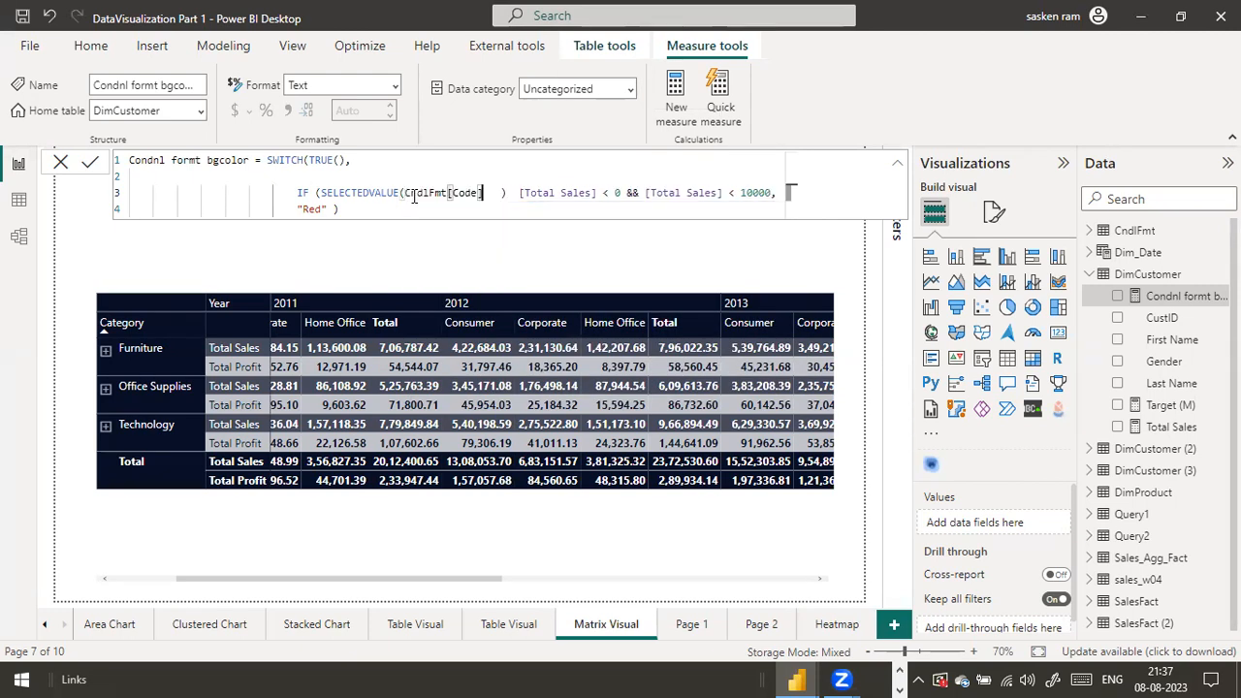
# Try comparing CndlFmt[Code] with 1 inside the SELECTEDVALUE parentheses, using the == operator.
pyautogui.write('= 1,')
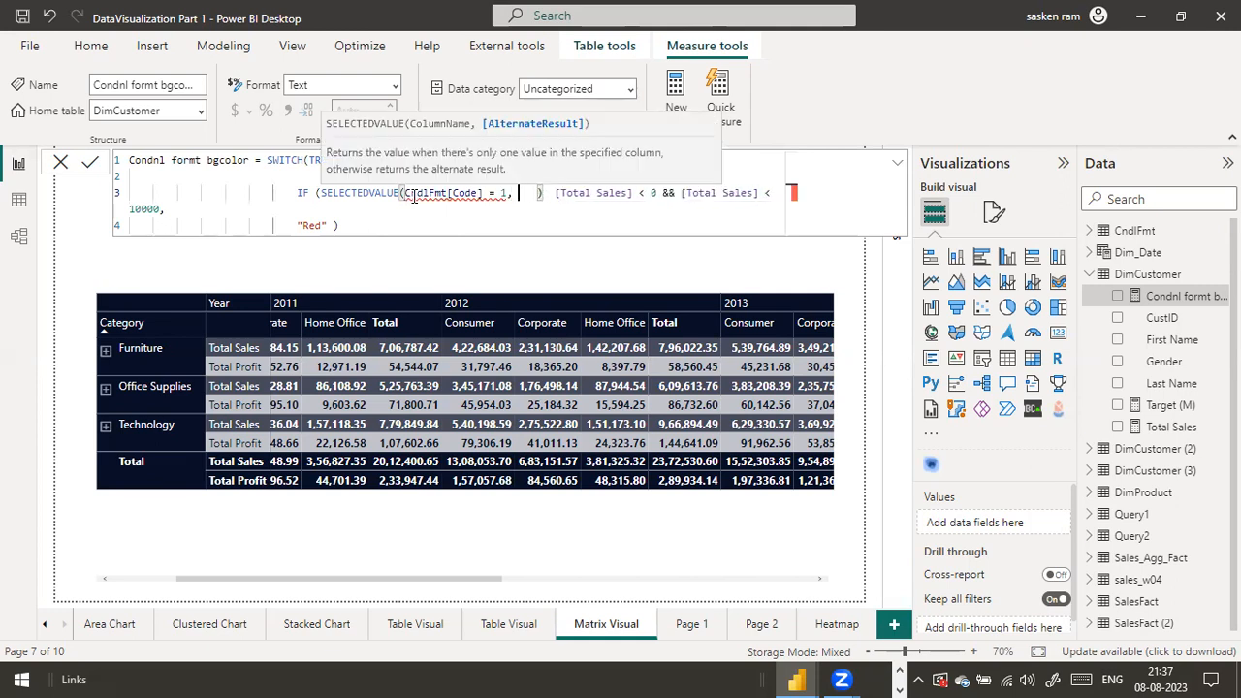
pyautogui.press('BackSpace')
pyautogui.press('BackSpace')
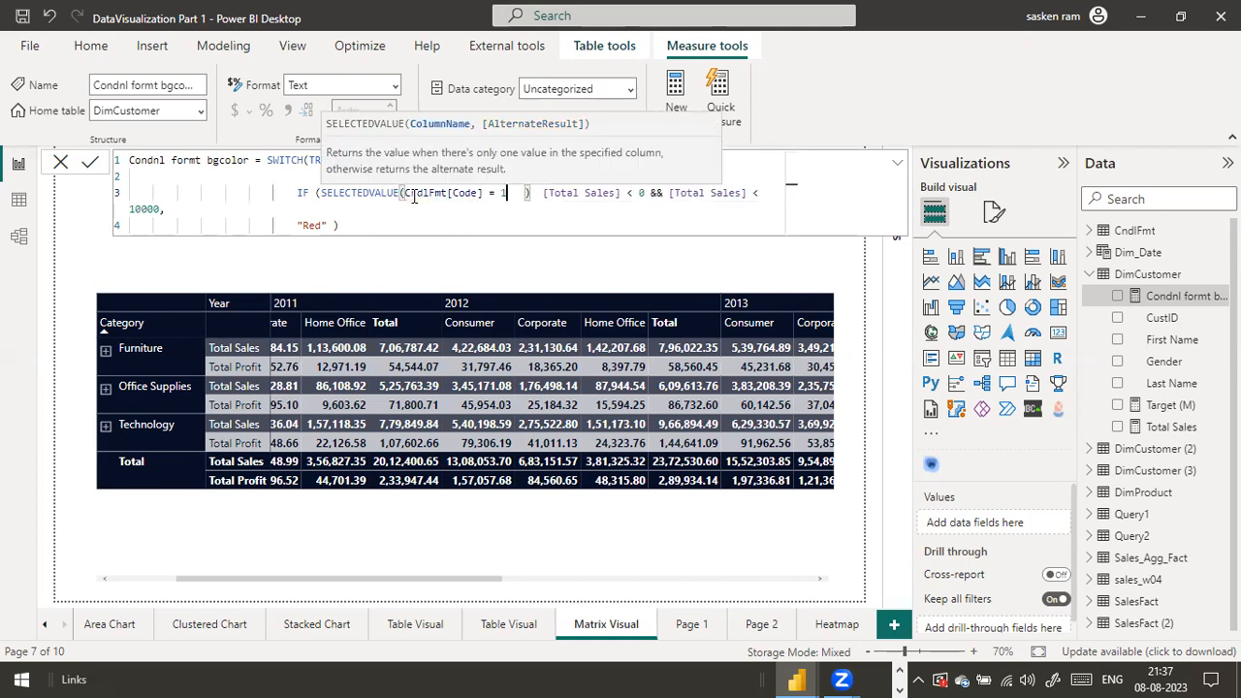
pyautogui.write(')')
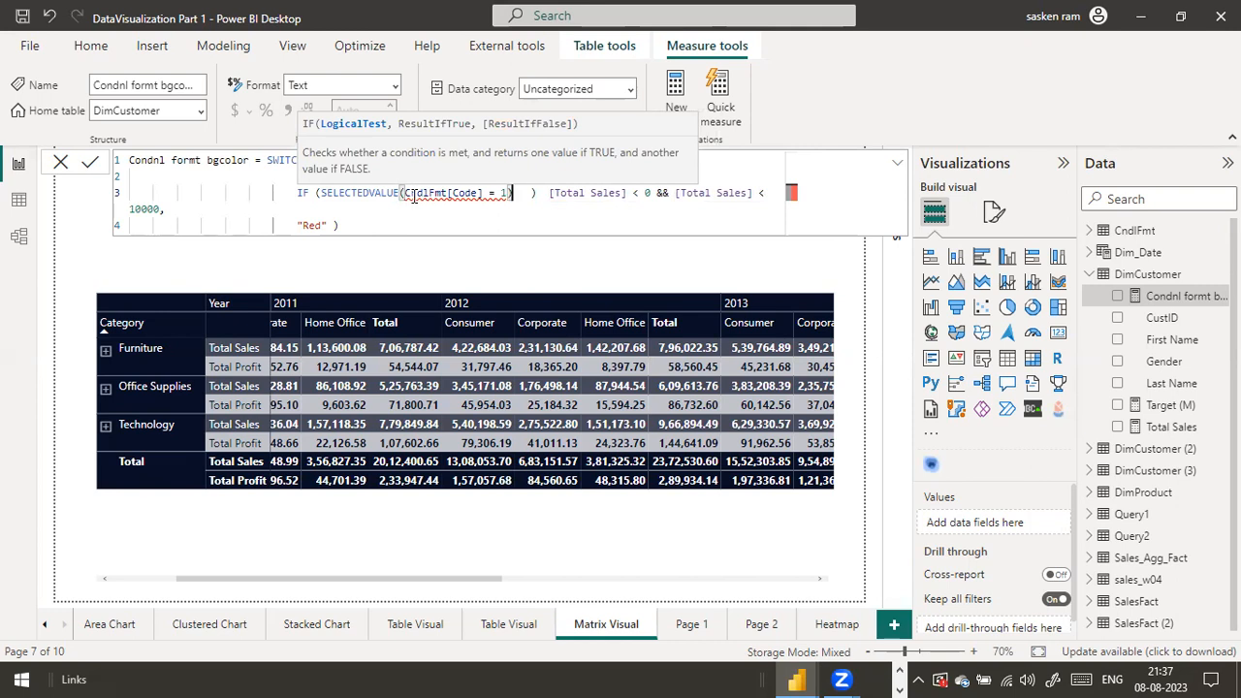
pyautogui.press('BackSpace')
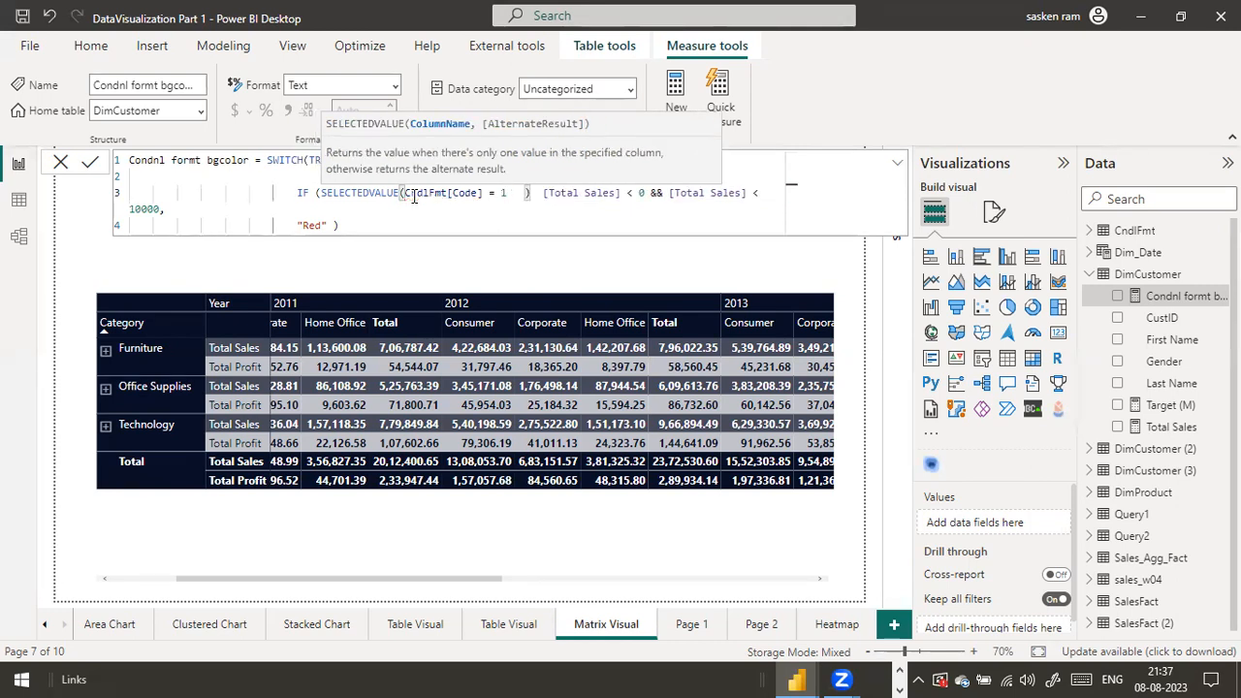
pyautogui.write('=')
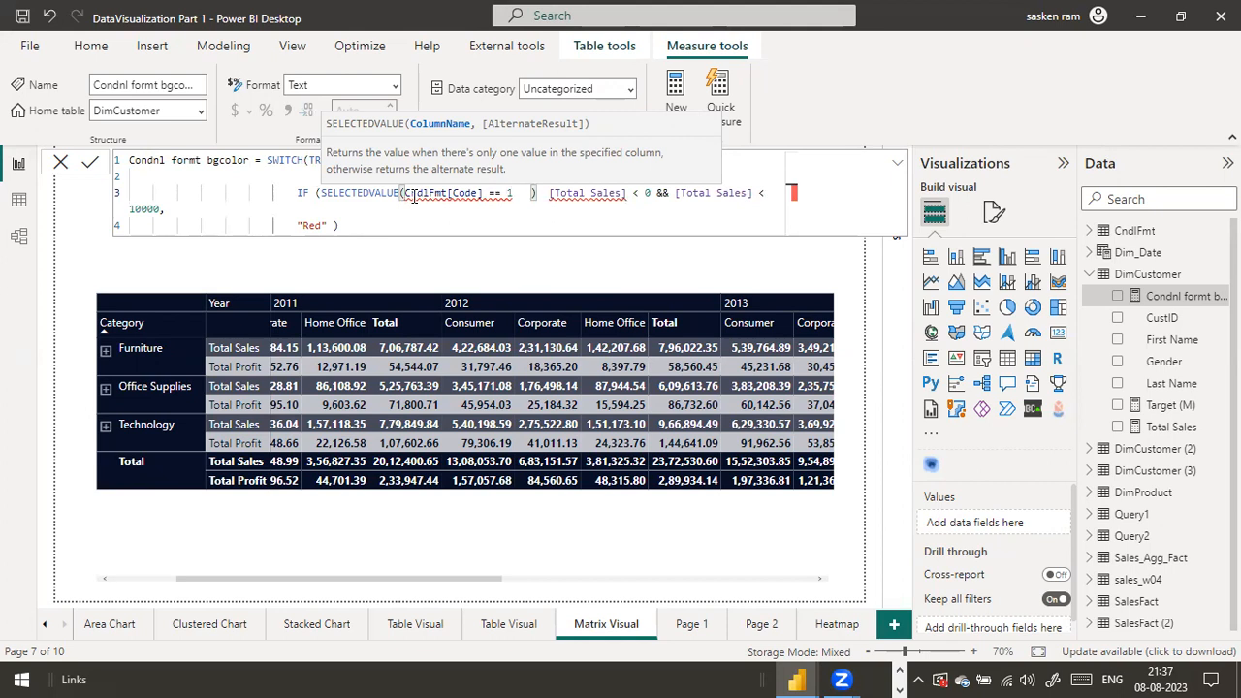
# Add a comma after the SELECTEDVALUE closing parenthesis to separate the IF test from the [Total Sales] condition.
pyautogui.press('Right')
pyautogui.press('Right')
pyautogui.write(',')
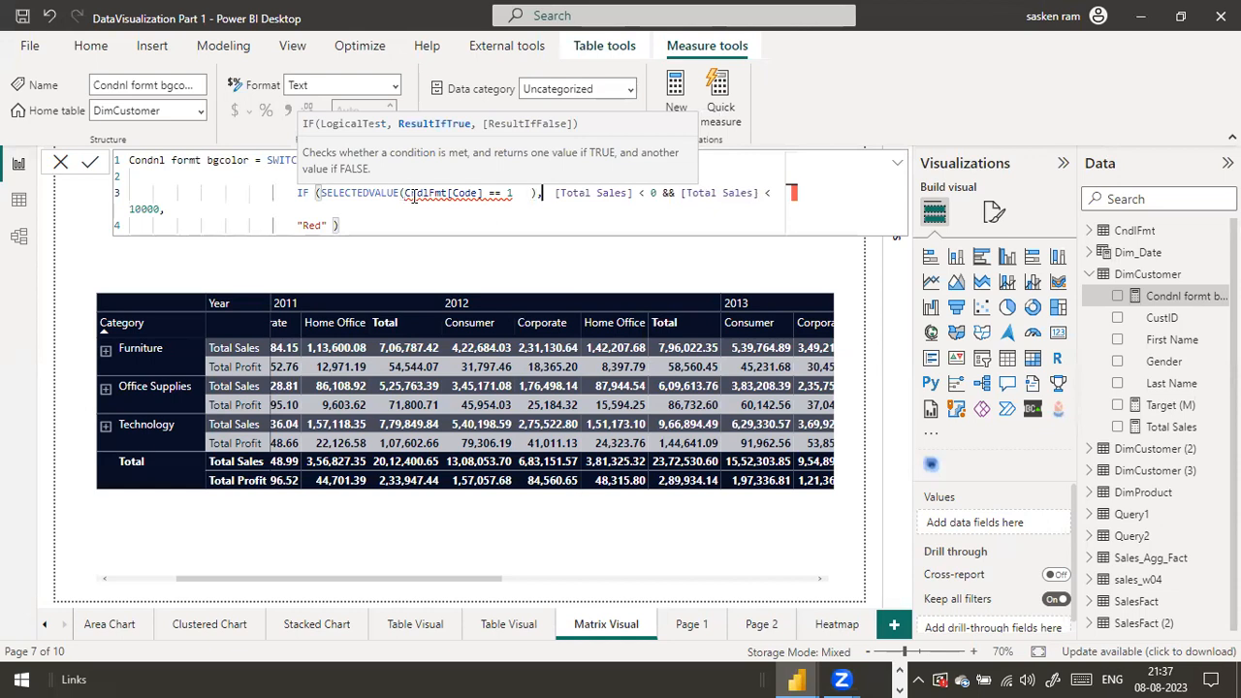
pyautogui.press('Left')
pyautogui.press('Left')
pyautogui.press('Left')
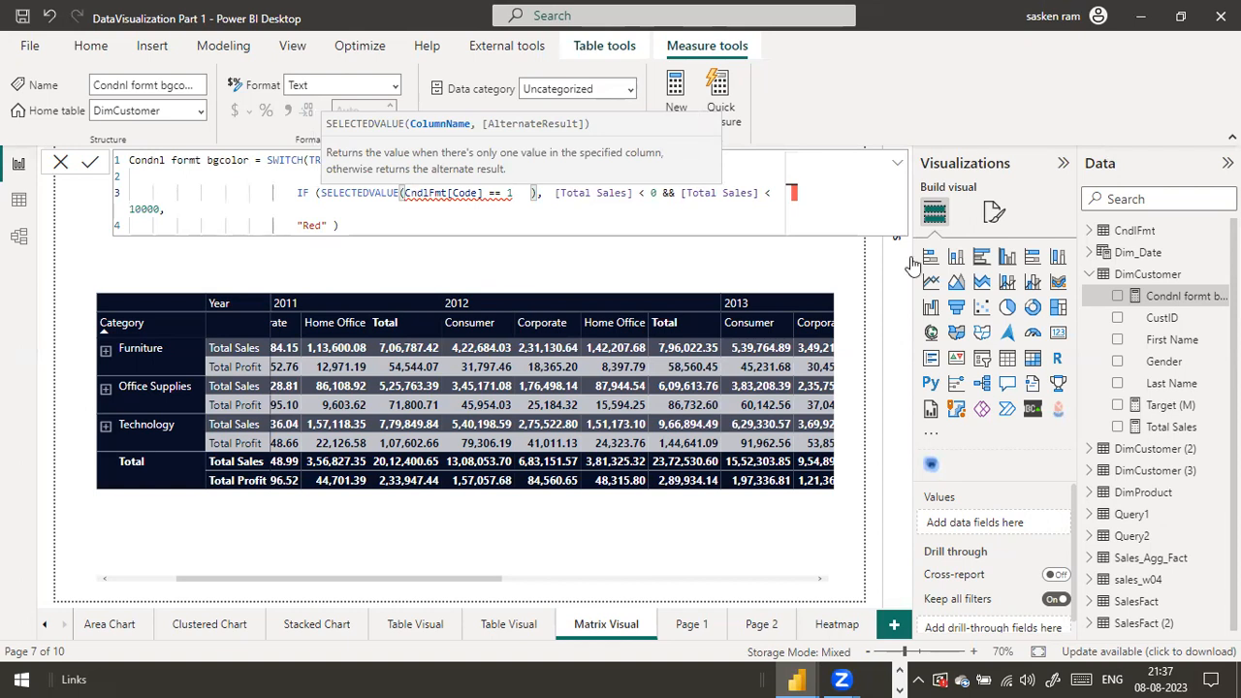
# Replace the == comparison inside SELECTEDVALUE by re-entering it as CndlFmt[Code] = 1.
pyautogui.moveTo(462, 192)
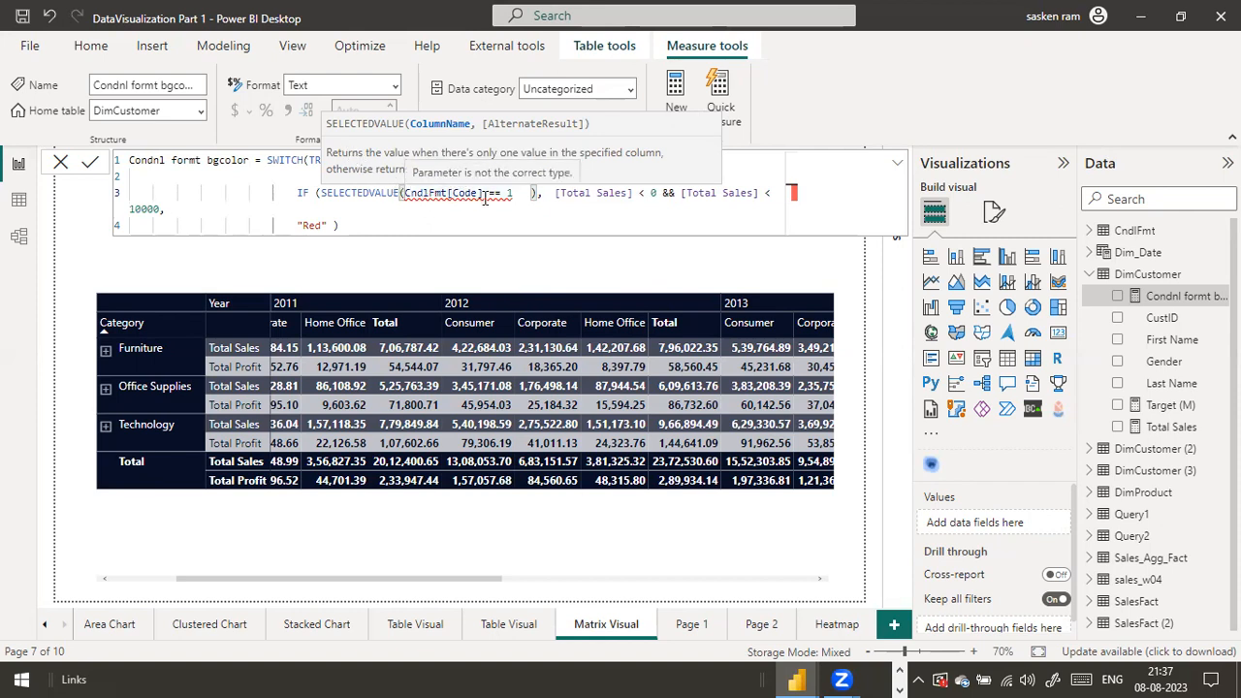
pyautogui.write('=')
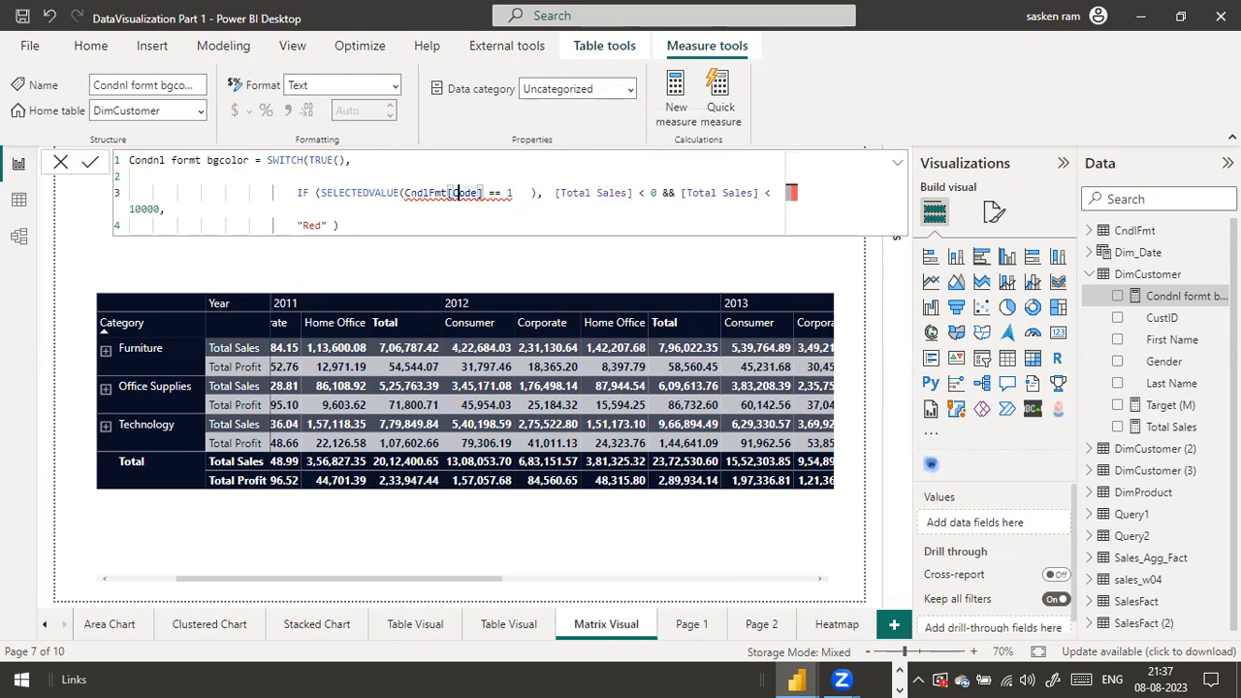
pyautogui.click(509, 193)
pyautogui.press('BackSpace')
pyautogui.press('BackSpace')
pyautogui.press('BackSpace')
pyautogui.press('BackSpace')
pyautogui.press('BackSpace')
pyautogui.press('BackSpace')
pyautogui.press('BackSpace')
pyautogui.press('BackSpace')
pyautogui.press('BackSpace')
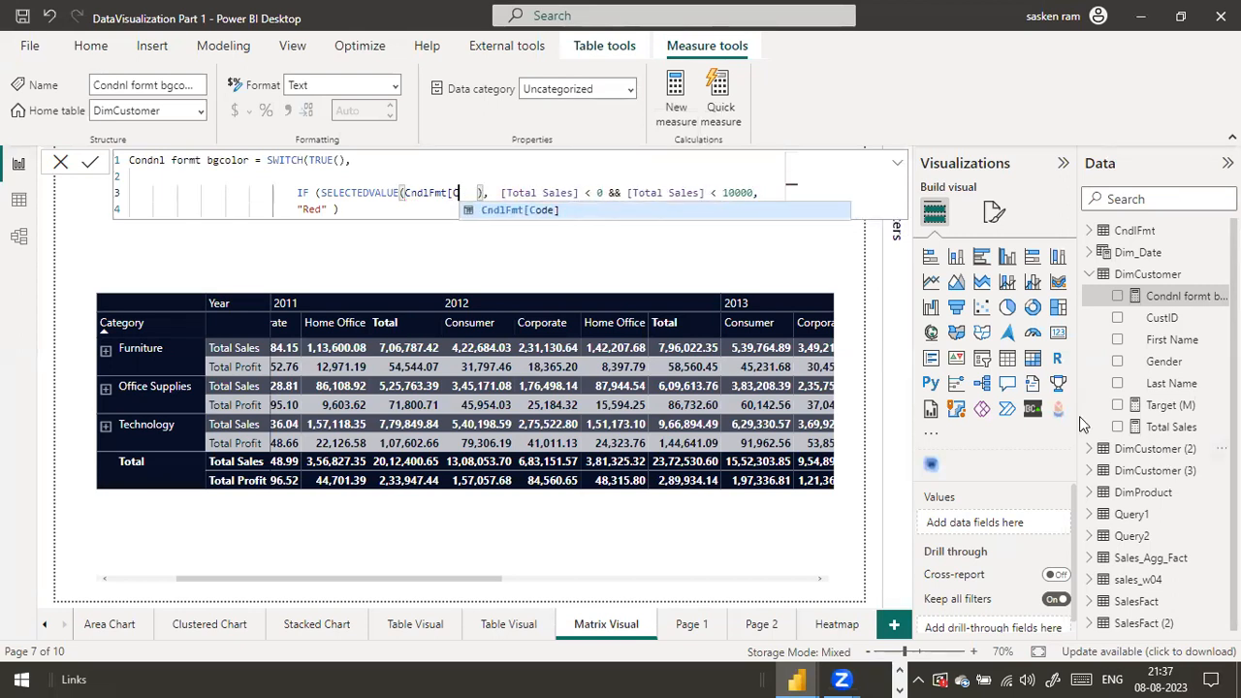
pyautogui.click(536, 213)
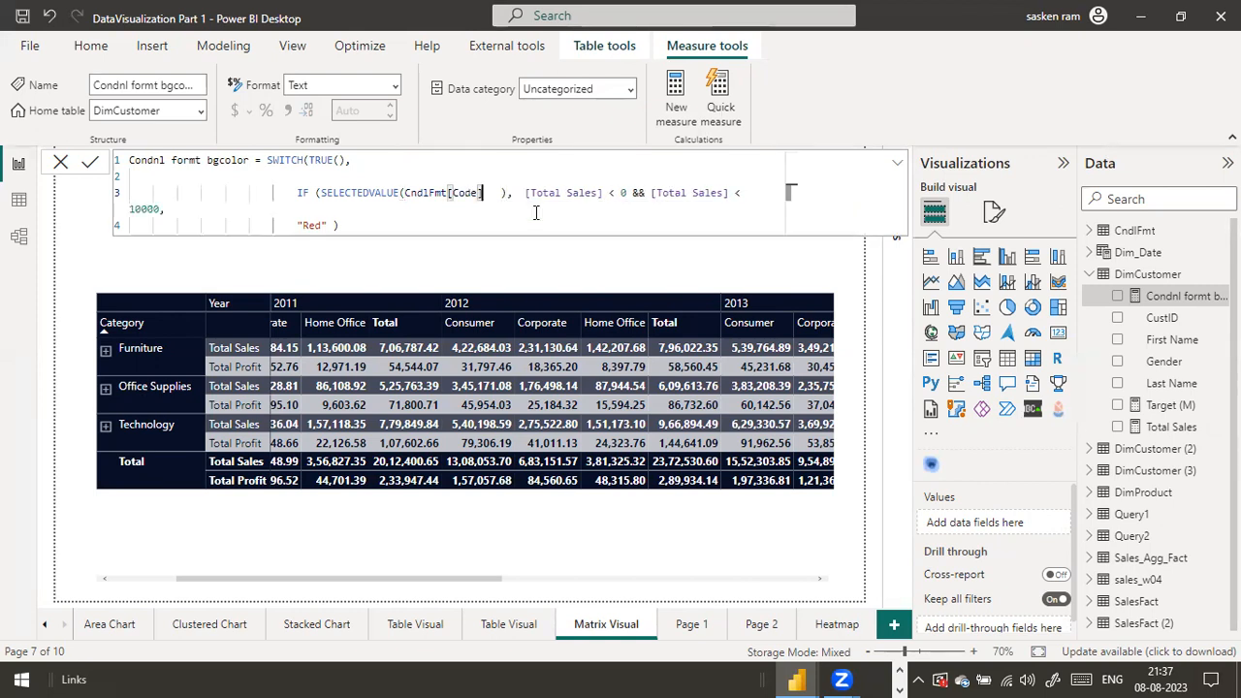
pyautogui.write('= 1')
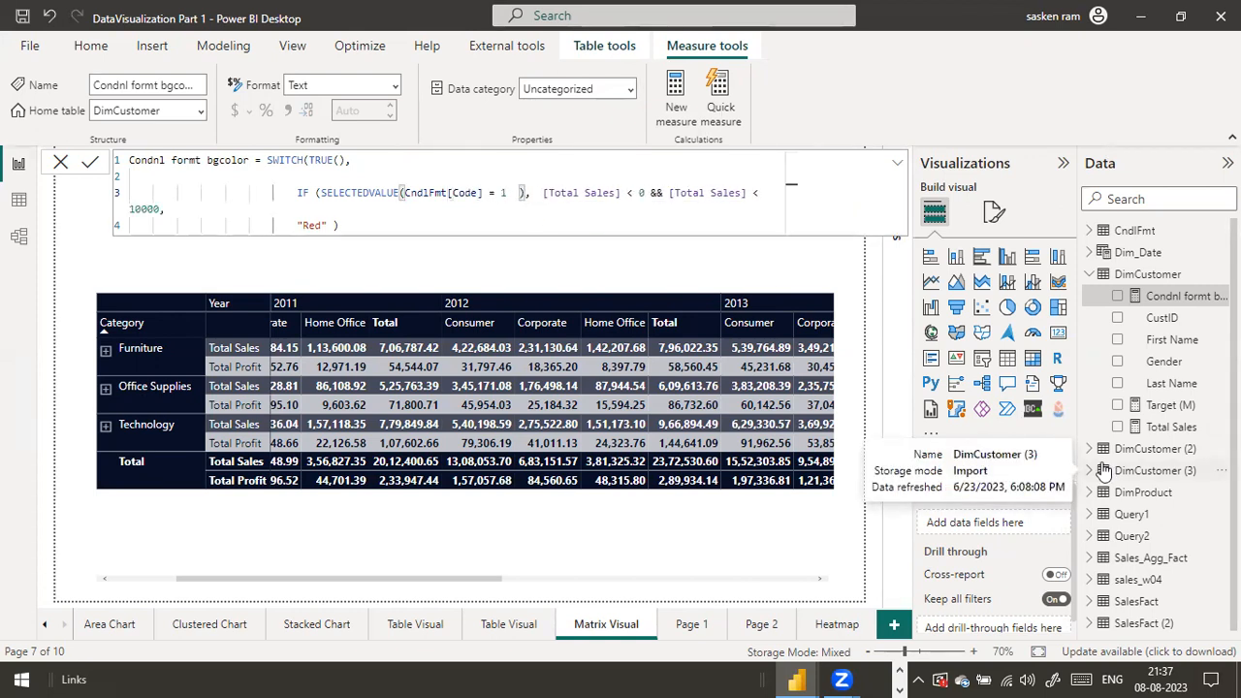
# Delete the closing parenthesis after = 1 and put the [Total Sales] condition on its own line.
pyautogui.write(',')
pyautogui.press('BackSpace')
pyautogui.press('Delete')
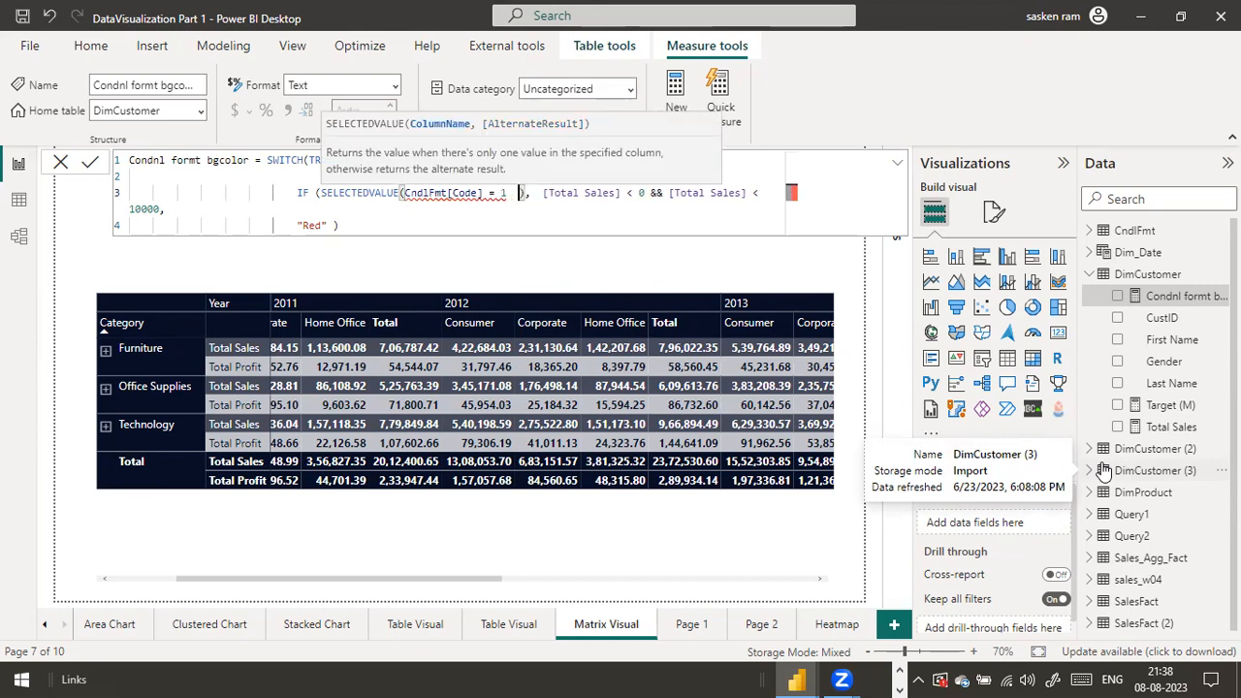
pyautogui.press('Delete')
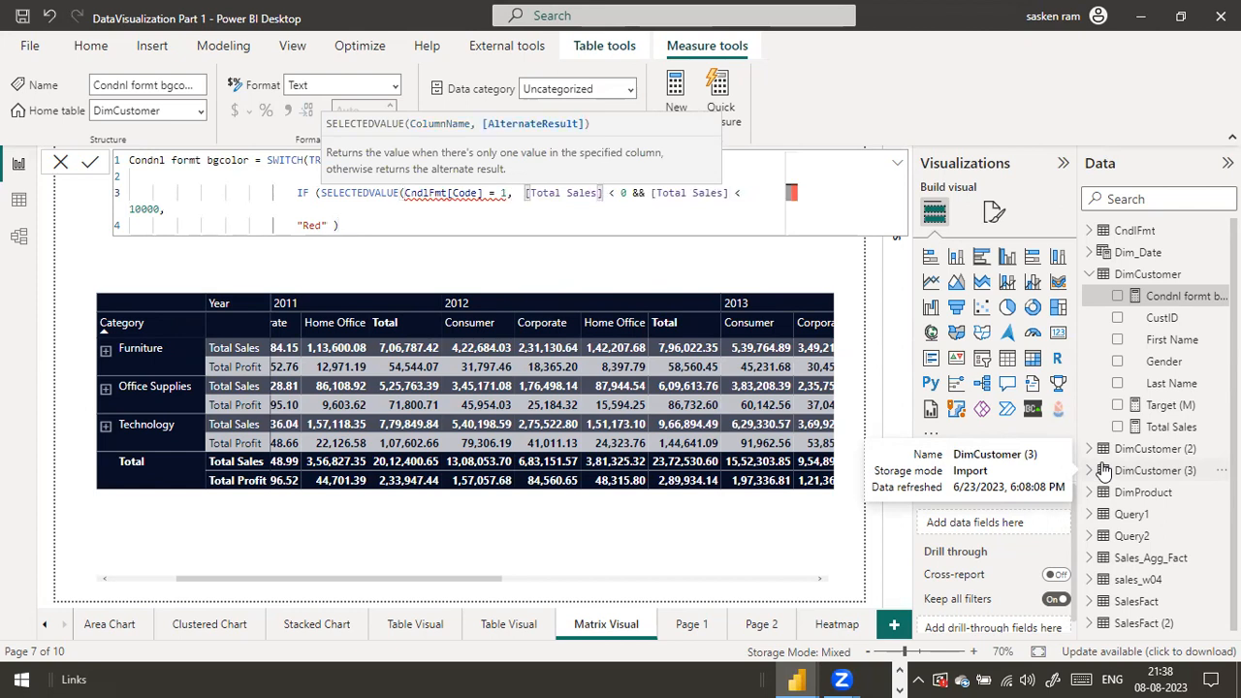
pyautogui.hotkey('shift', 'Return')
pyautogui.press('Right')
pyautogui.press('Right')
pyautogui.press('Right')
# Close SELECTEDVALUE directly after CndlFmt[Code] so that the = 1 comparison stands outside its parentheses.
pyautogui.press('Up')
pyautogui.hotkey('ctrl', 'Right')
pyautogui.hotkey('ctrl', 'Right')
pyautogui.hotkey('ctrl', 'Right')
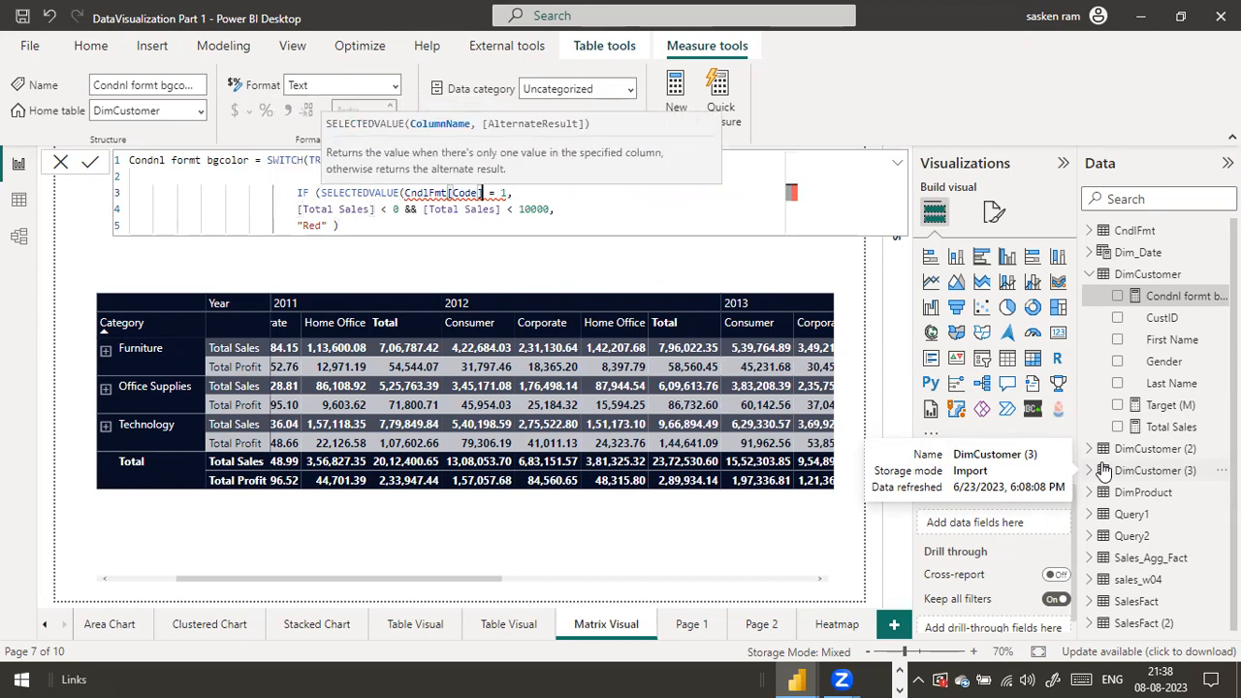
pyautogui.press('Right')
pyautogui.write(')')
pyautogui.press('Down')
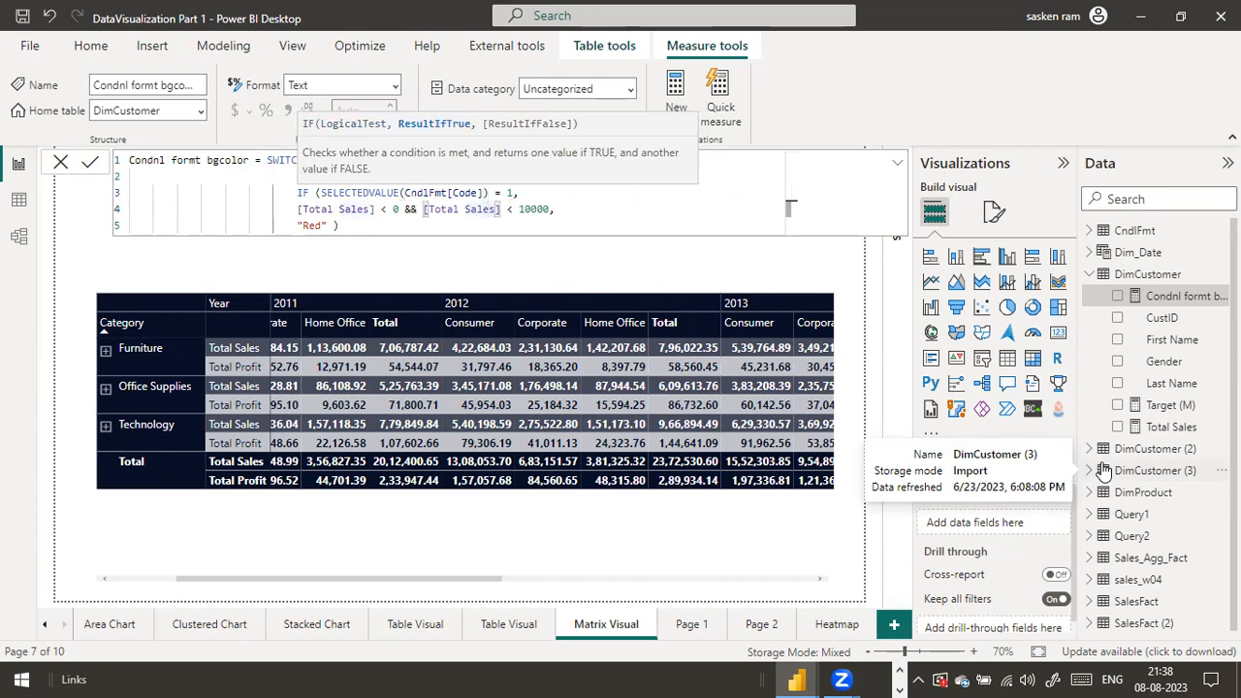
pyautogui.press('Down')
pyautogui.press('Left')
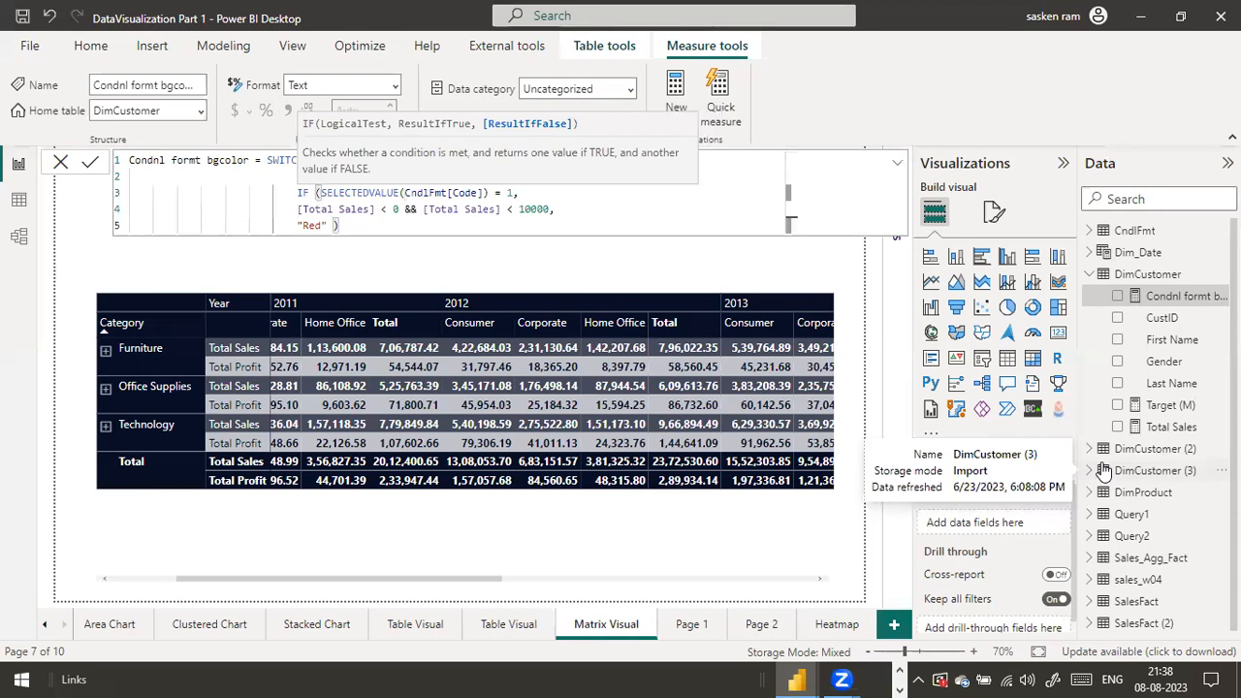
pyautogui.write(',')
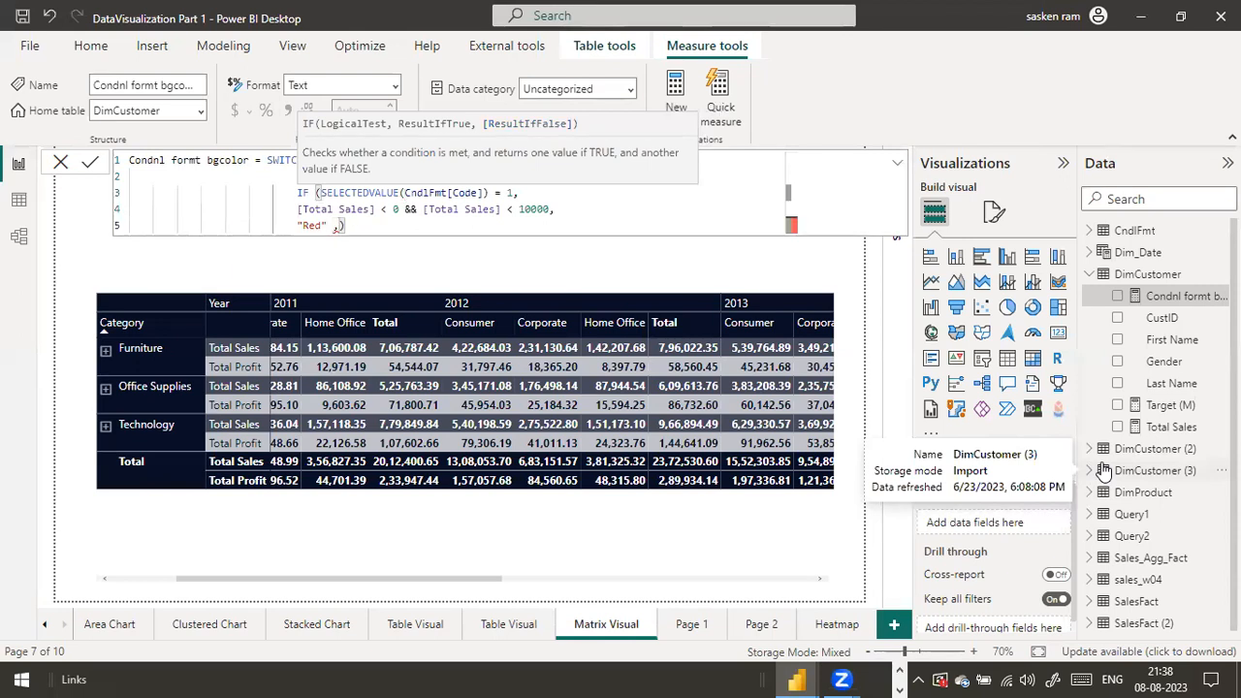
pyautogui.write(' "')
pyautogui.press('Up')
pyautogui.press('Down')
pyautogui.press('Left')
pyautogui.press('Left')
pyautogui.press('Left')
pyautogui.press('Right')
pyautogui.press('Right')
pyautogui.press('Right')
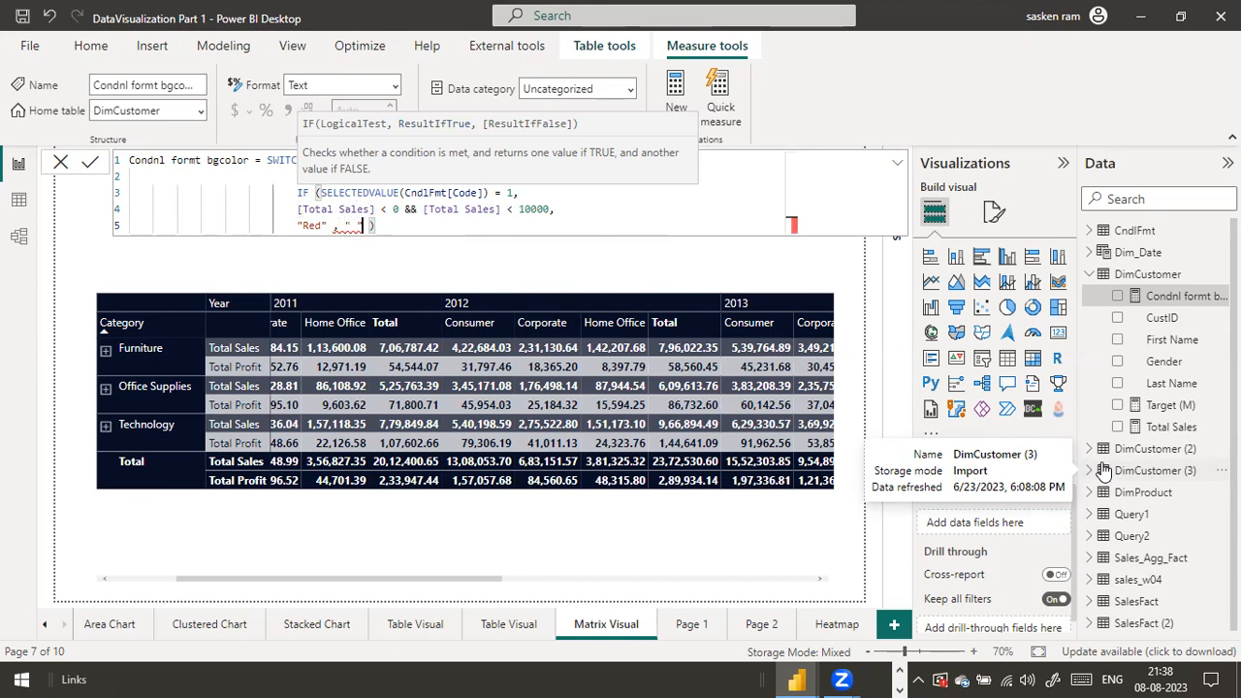
pyautogui.press('BackSpace')
pyautogui.press('BackSpace')
pyautogui.press('BackSpace')
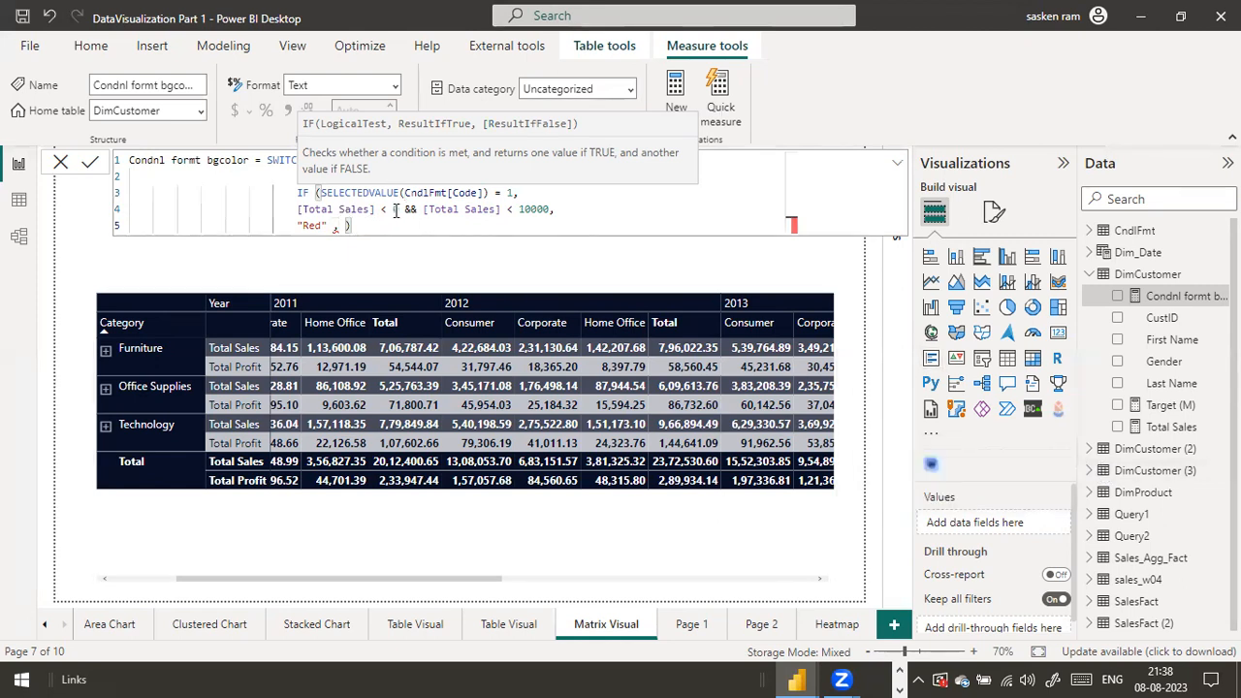
pyautogui.press('BackSpace')
pyautogui.press('BackSpace')
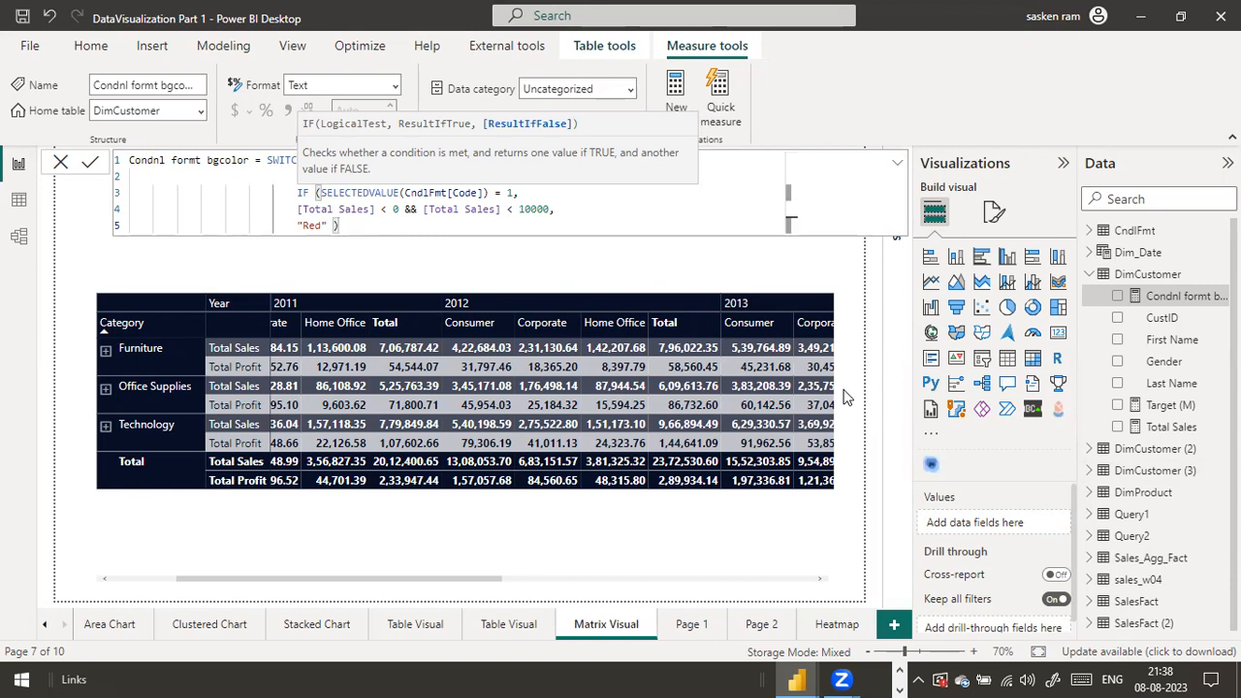
# Rewrite the first [Total Sales] comparison in the IF so that it tests <= 10000.
pyautogui.press('Up')
pyautogui.press('Up')
pyautogui.press('Up')
pyautogui.press('Down')
pyautogui.press('Down')
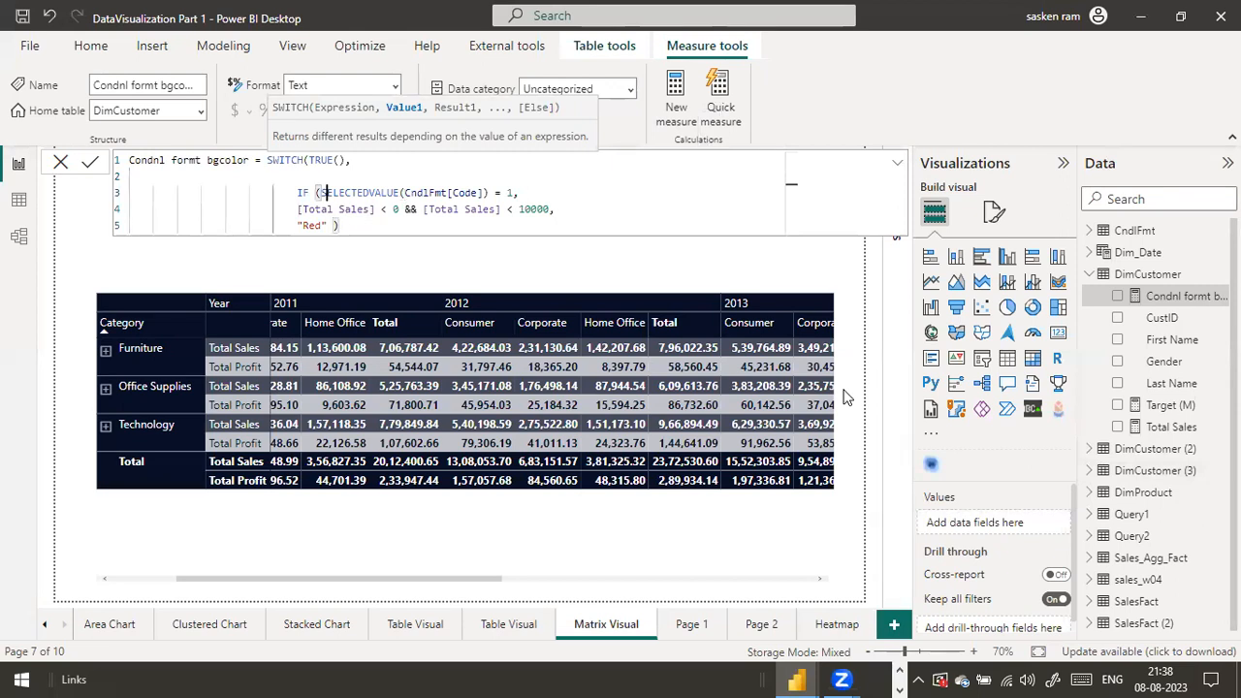
pyautogui.press('Right')
pyautogui.press('Right')
pyautogui.press('Right')
pyautogui.press('Right')
pyautogui.press('Right')
pyautogui.press('Right')
pyautogui.press('Right')
pyautogui.press('Right')
pyautogui.press('Right')
pyautogui.press('Right')
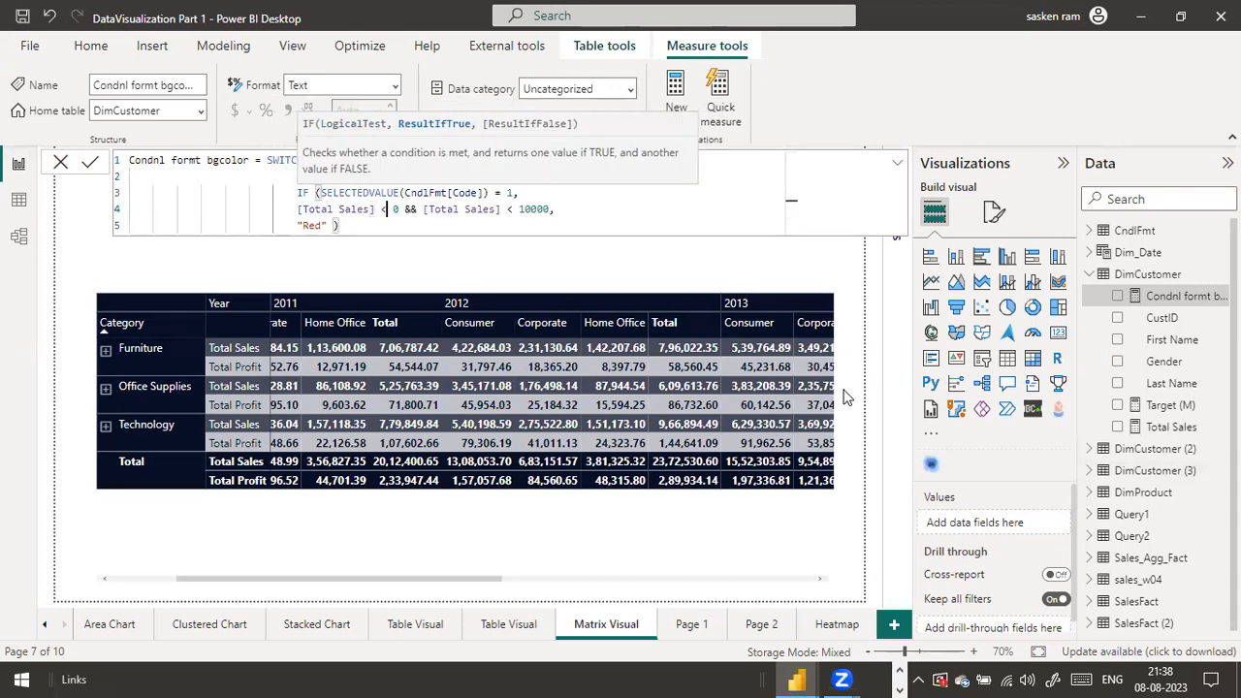
pyautogui.press('Delete')
pyautogui.write('>')
pyautogui.write('<')
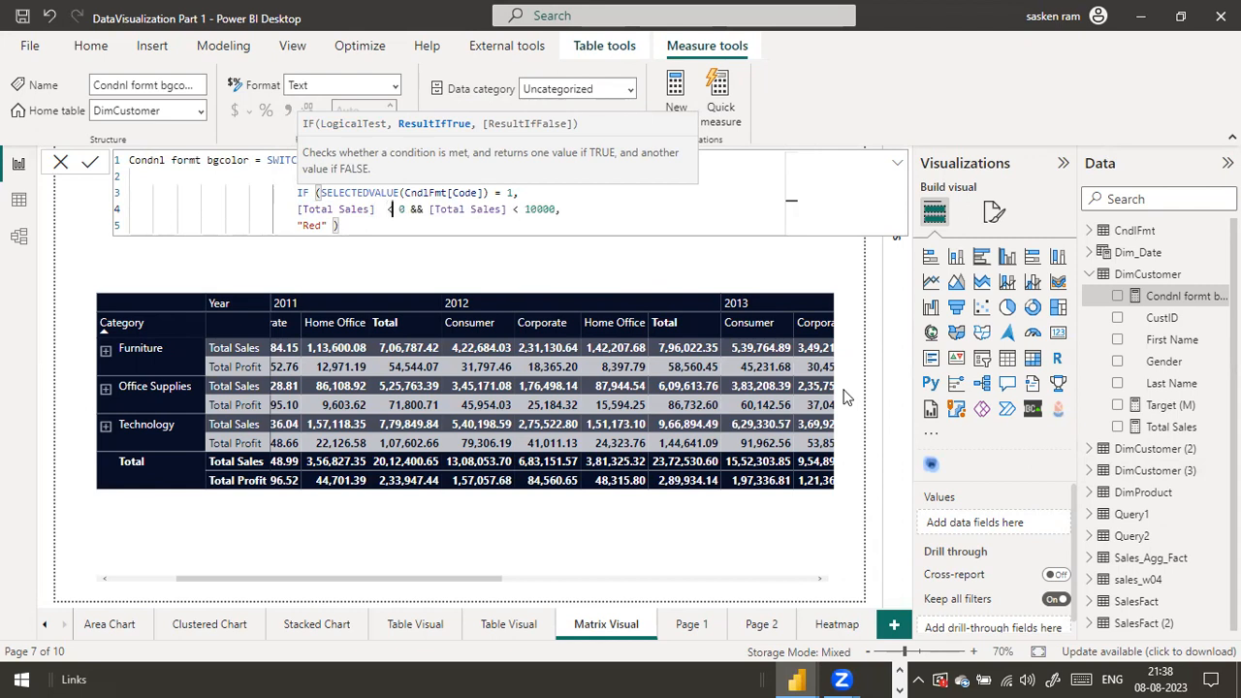
pyautogui.write('= ')
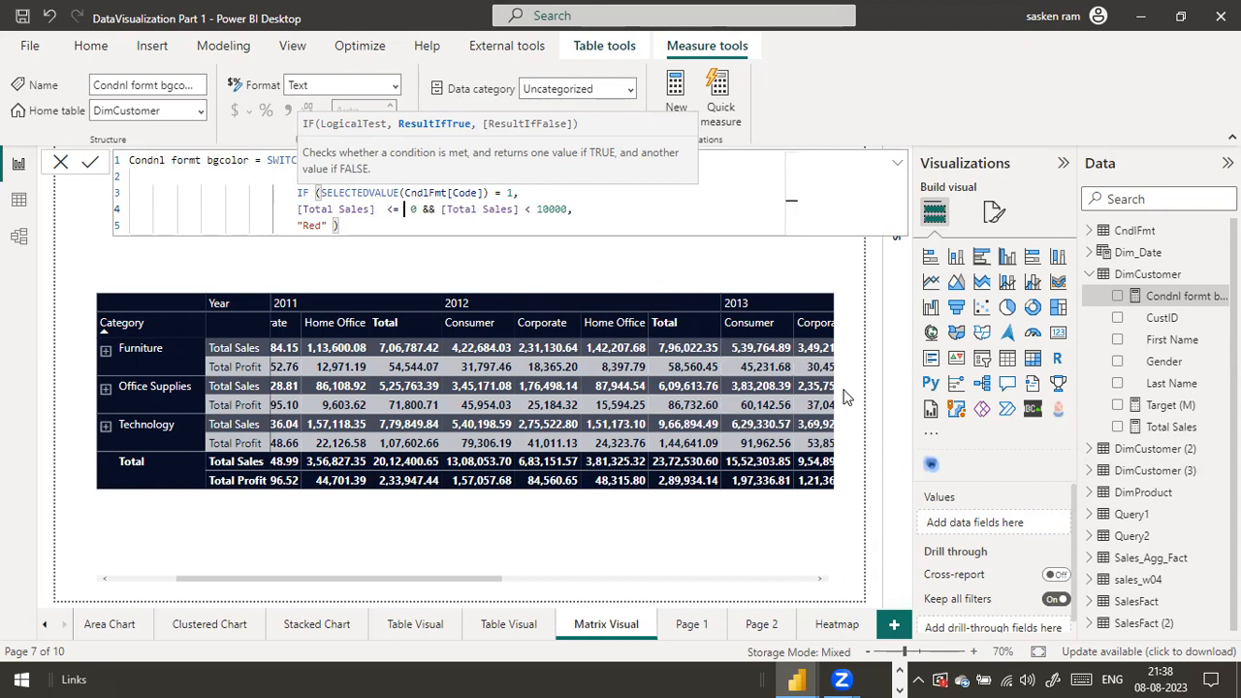
pyautogui.write('10000')
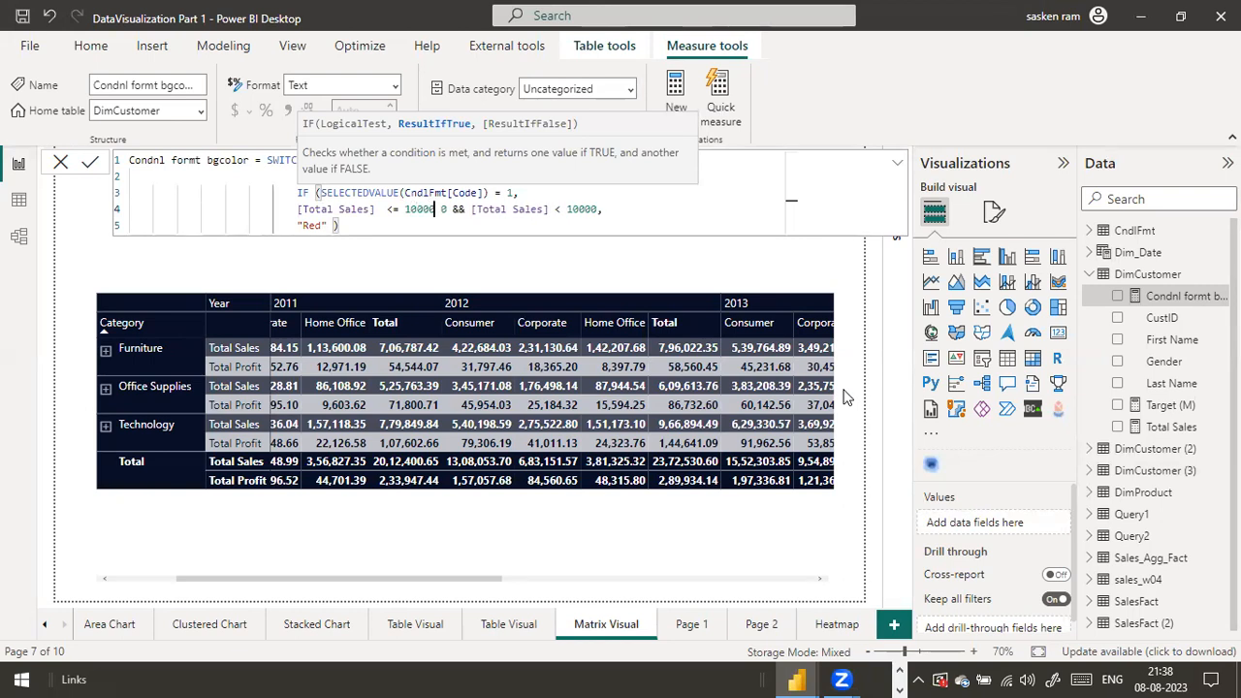
# Add the result "Red" with commas around it after the <= 10000 condition and break the line behind it.
pyautogui.write(', ')
pyautogui.write('"')
pyautogui.write('Red",')
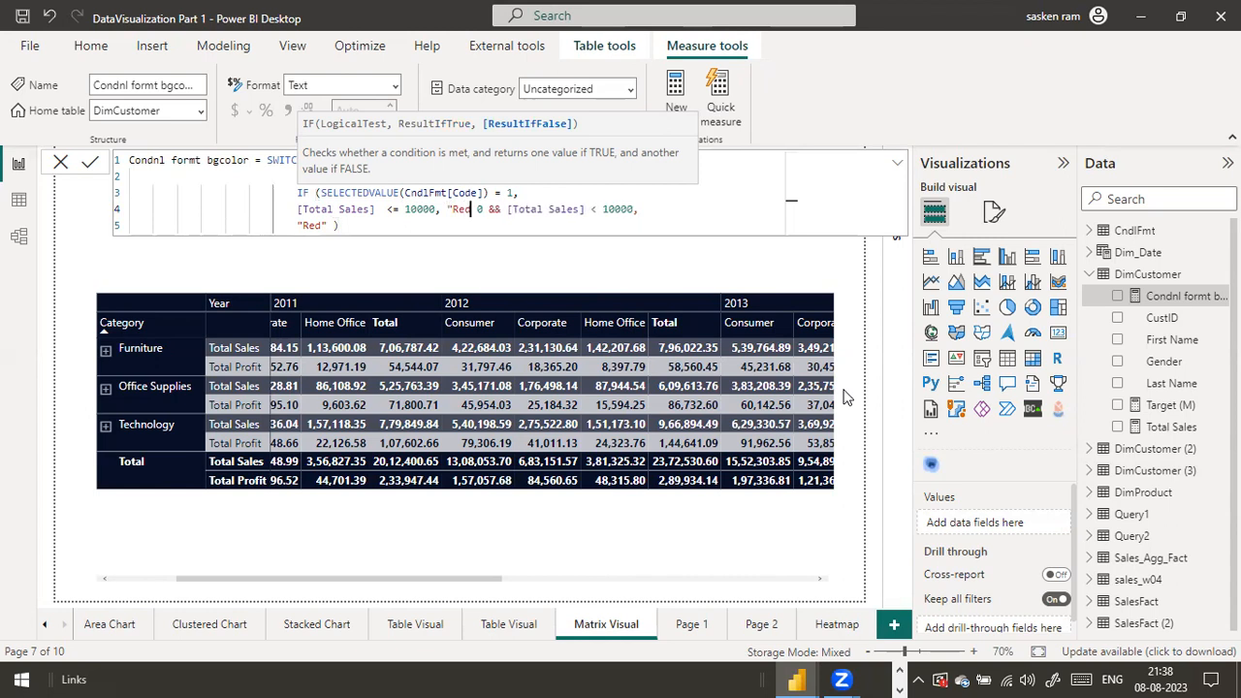
pyautogui.hotkey('shift', 'Return')
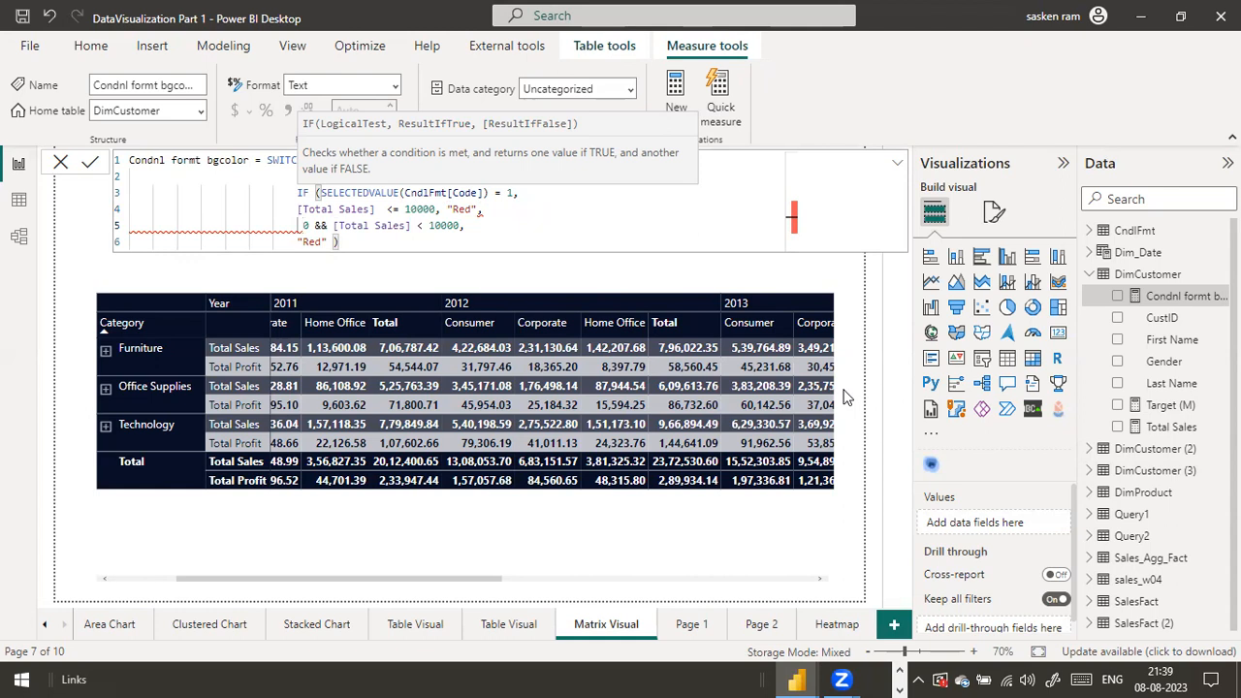
# Remove the leftover 0 && in front of the second [Total Sales] condition.
pyautogui.press('Delete')
pyautogui.press('Delete')
pyautogui.press('Delete')
pyautogui.press('Delete')
pyautogui.press('BackSpace')
pyautogui.hotkey('ctrl', 'Right')
pyautogui.hotkey('ctrl', 'Right')
pyautogui.hotkey('ctrl', 'Right')
pyautogui.hotkey('ctrl', 'Right')
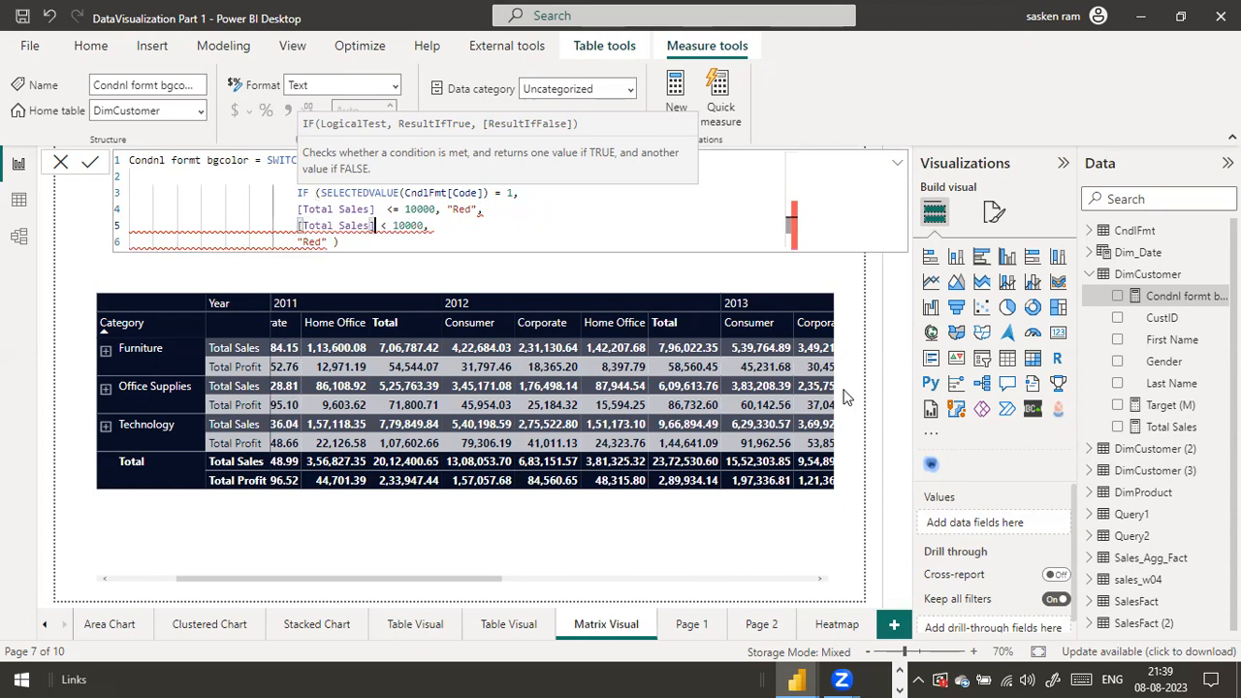
# Delete the remaining [Total Sales] < 10000, condition, leaving its line empty.
pyautogui.press('Up')
pyautogui.press('Up')
pyautogui.press('Up')
pyautogui.press('Down')
pyautogui.press('Up')
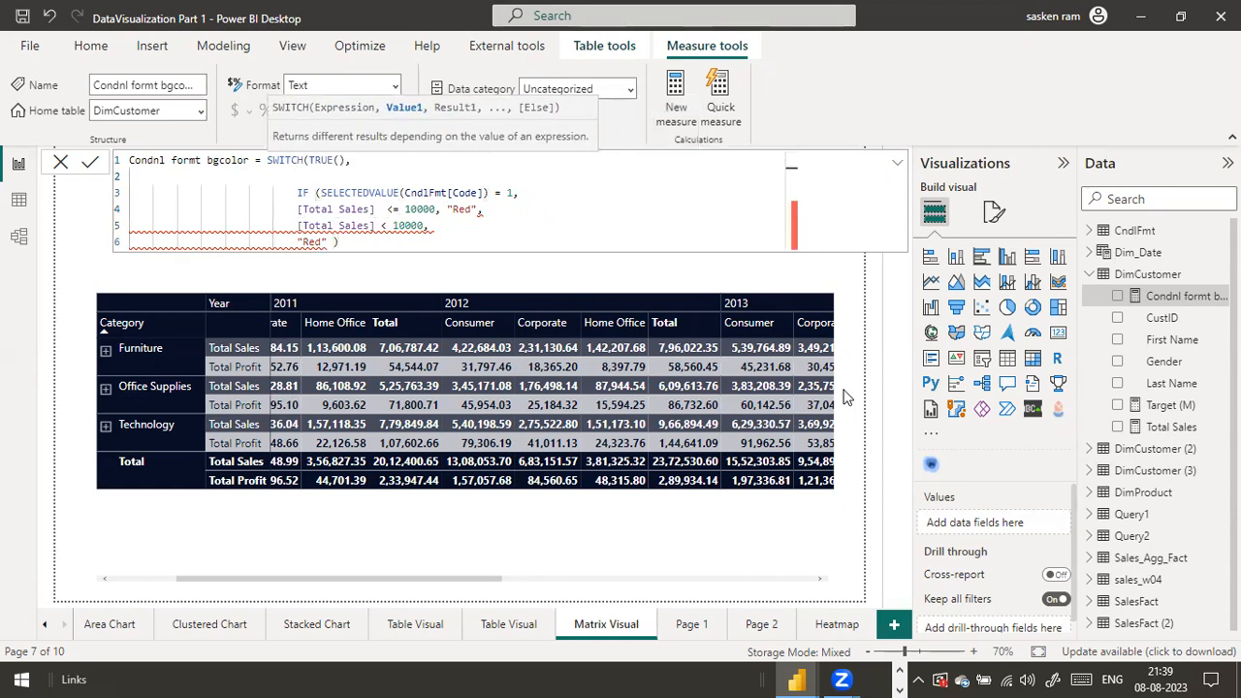
pyautogui.press('Down')
pyautogui.press('Down')
pyautogui.press('Down')
pyautogui.press('Down')
pyautogui.press('Up')
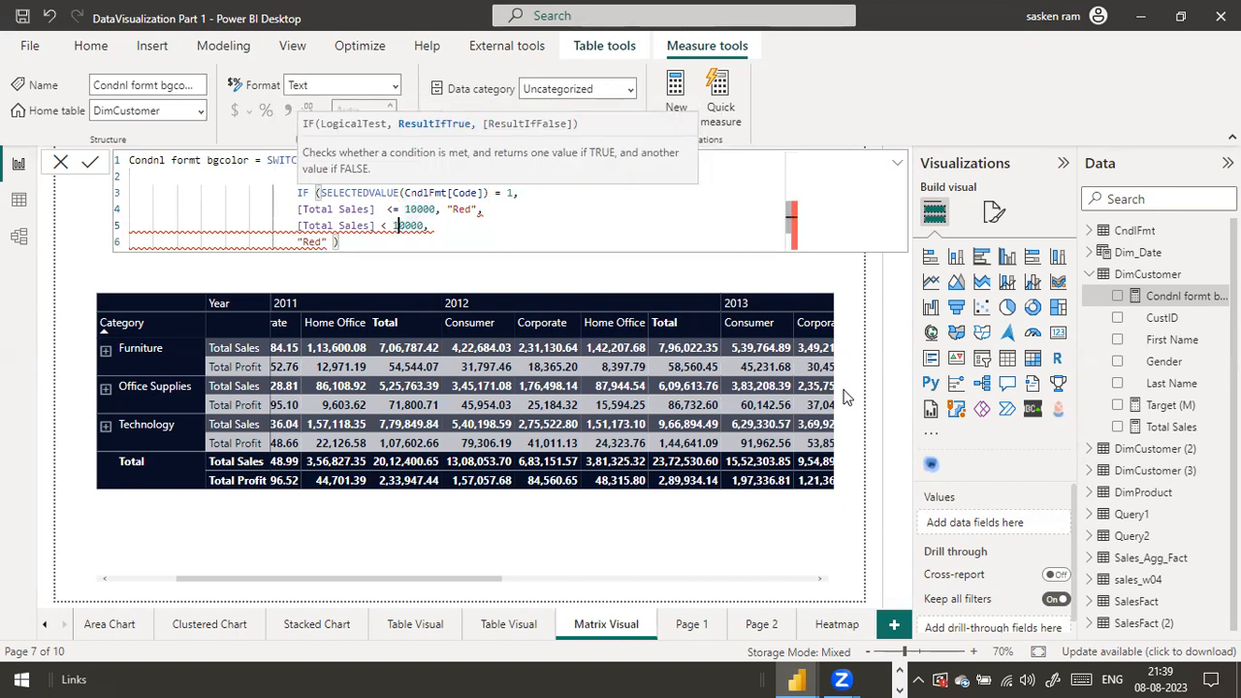
pyautogui.hotkey('ctrl', 'Right')
pyautogui.write(',')
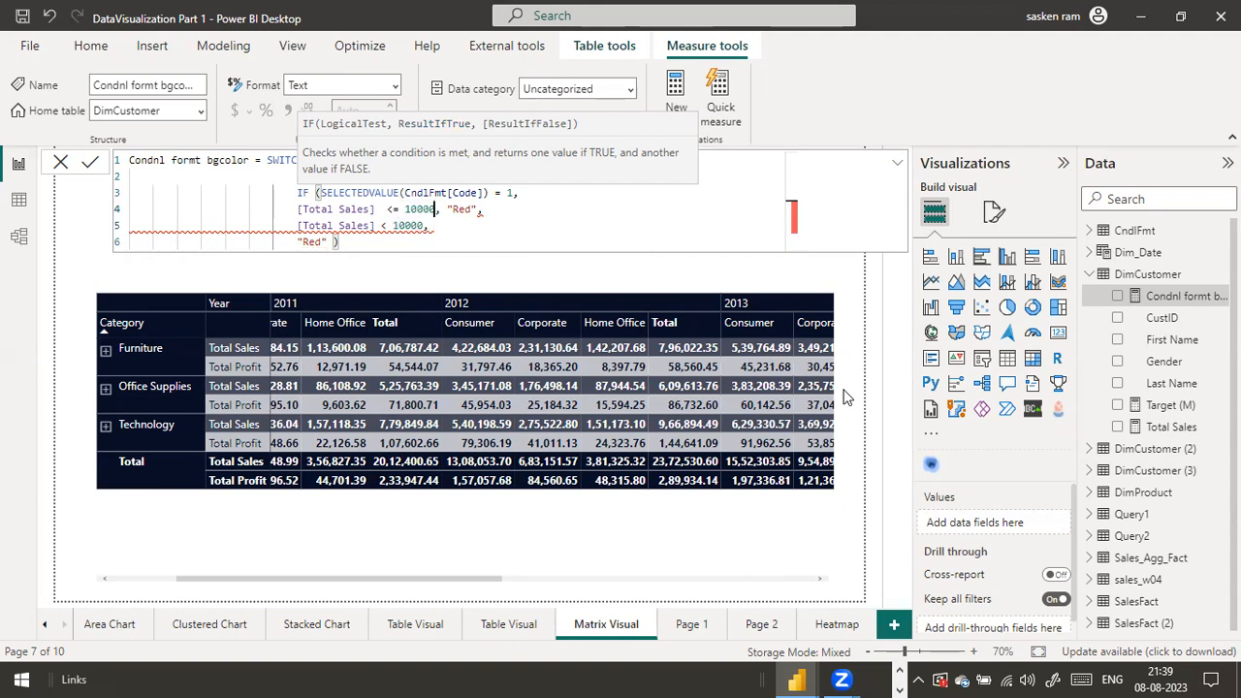
pyautogui.hotkey('shift', 'Home')
pyautogui.press('Delete')
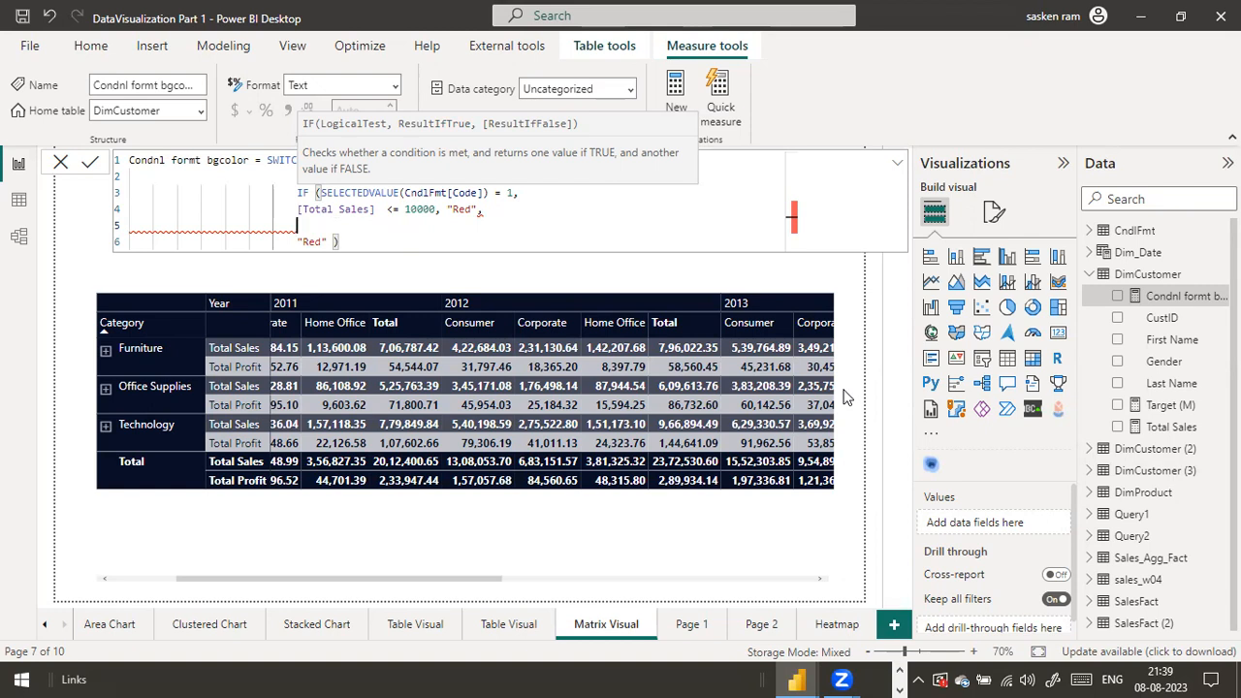
# Re-enter the double quotation marks around Red on the <= 10000 line.
pyautogui.press('Up')
pyautogui.press('Up')
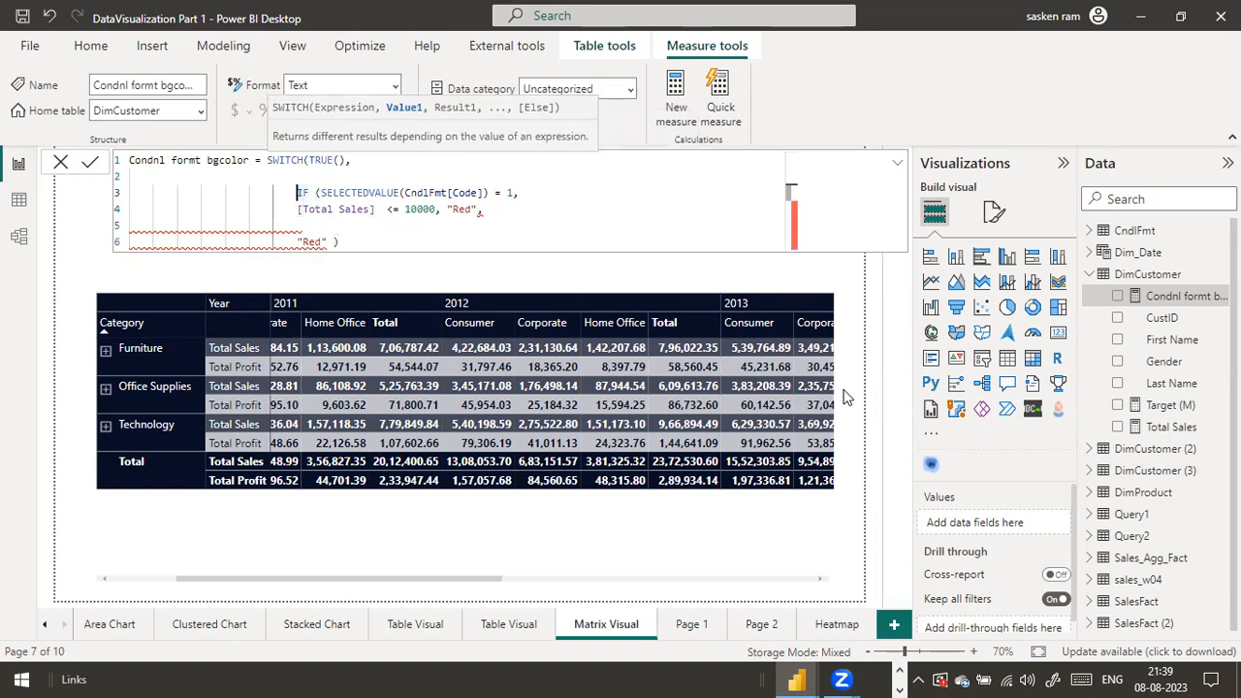
pyautogui.press('Down')
pyautogui.hotkey('ctrl', 'Right')
pyautogui.hotkey('ctrl', 'Right')
pyautogui.hotkey('ctrl', 'Right')
pyautogui.hotkey('ctrl', 'Right')
pyautogui.press('Right')
pyautogui.write("'")
pyautogui.press('Right')
pyautogui.press('Right')
pyautogui.press('Right')
pyautogui.press('Delete')
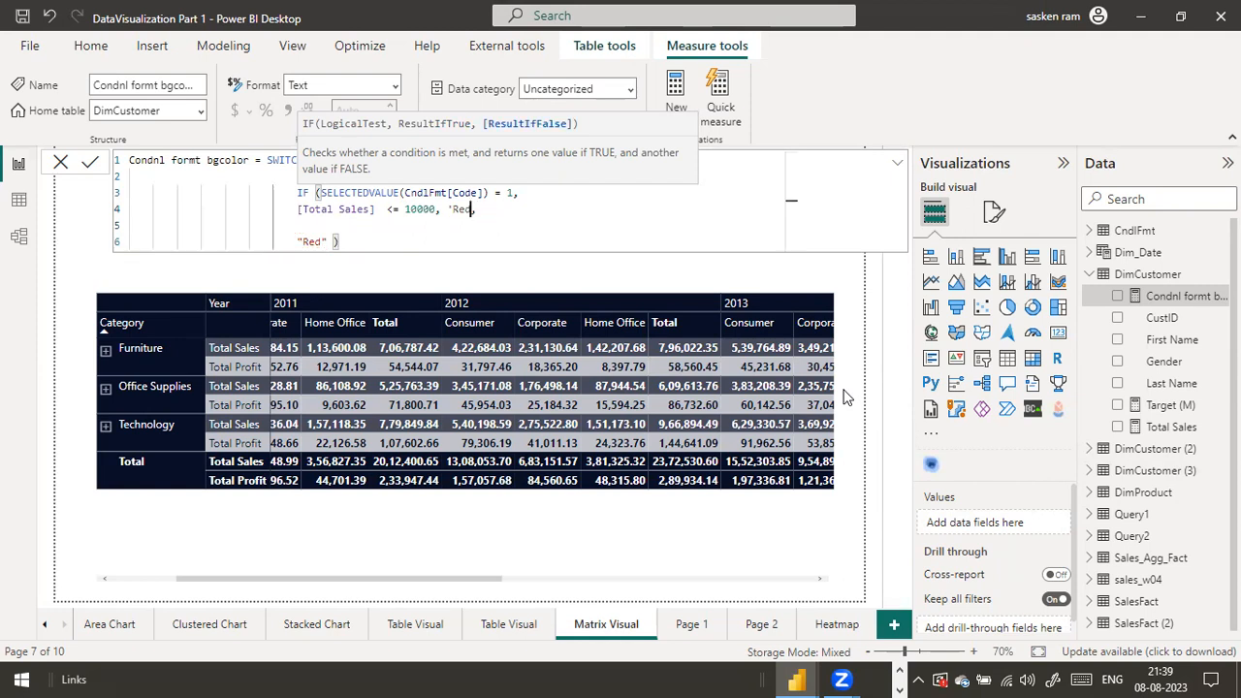
pyautogui.write('"')
pyautogui.press('Left')
pyautogui.press('Left')
pyautogui.press('Left')
pyautogui.press('Left')
pyautogui.press('BackSpace')
pyautogui.write('"')
# Remove the empty line below the <= 10000 condition and restore the comma after its "Red" result.
pyautogui.press('Right')
pyautogui.press('Right')
pyautogui.press('Right')
pyautogui.press('Right')
pyautogui.press('Delete')
pyautogui.press('Delete')
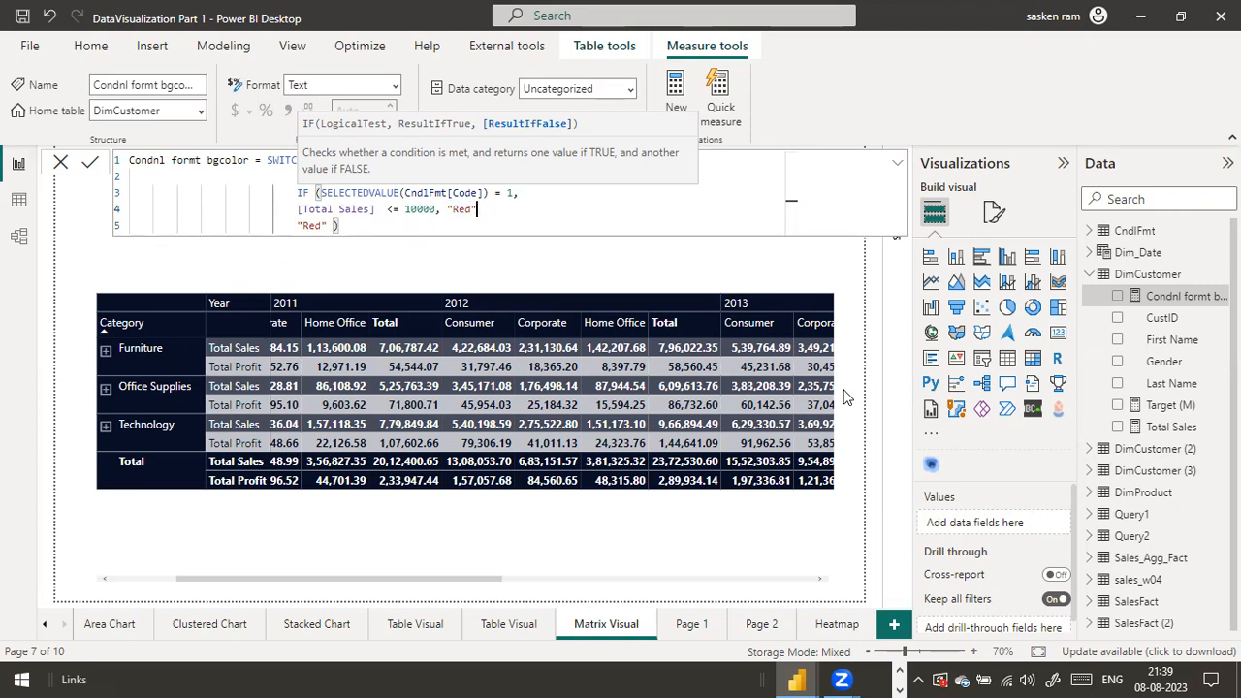
pyautogui.write(',')
# Move the first "Red" result onto its own line beneath the [Total Sales] <= 10000 condition.
pyautogui.press('Left')
pyautogui.press('Left')
pyautogui.press('Left')
pyautogui.press('Left')
pyautogui.press('Left')
pyautogui.press('Left')
pyautogui.press('Left')
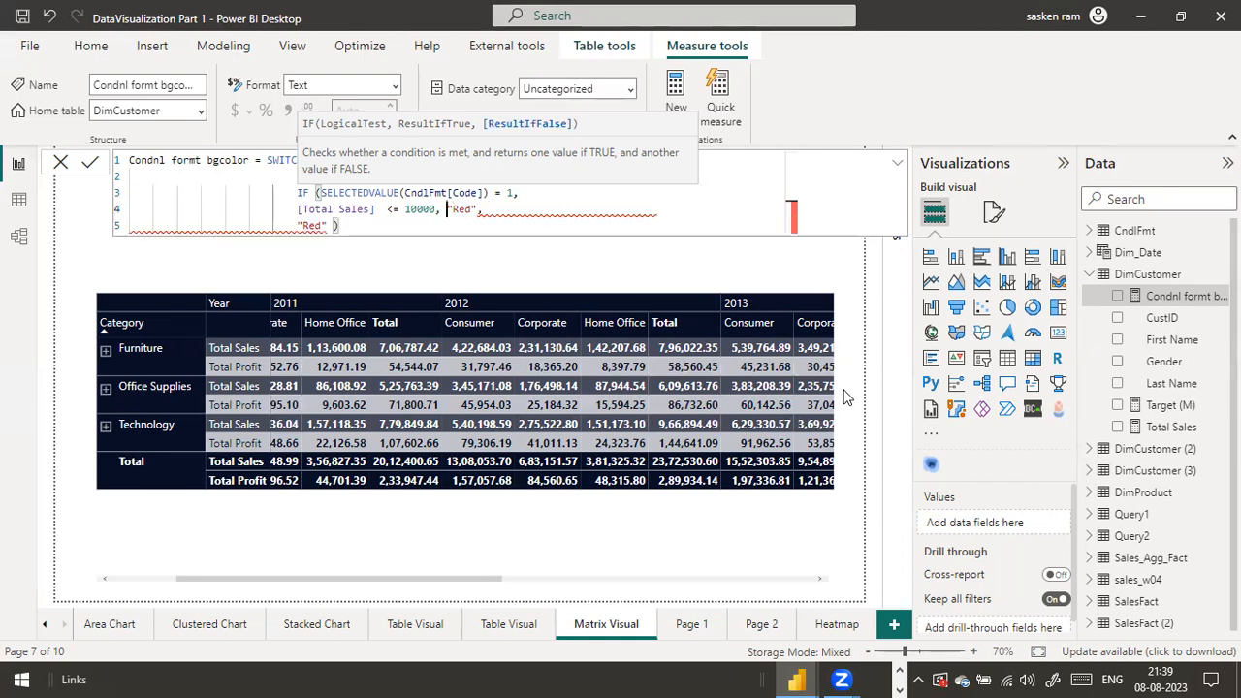
pyautogui.hotkey('shift', 'Return')
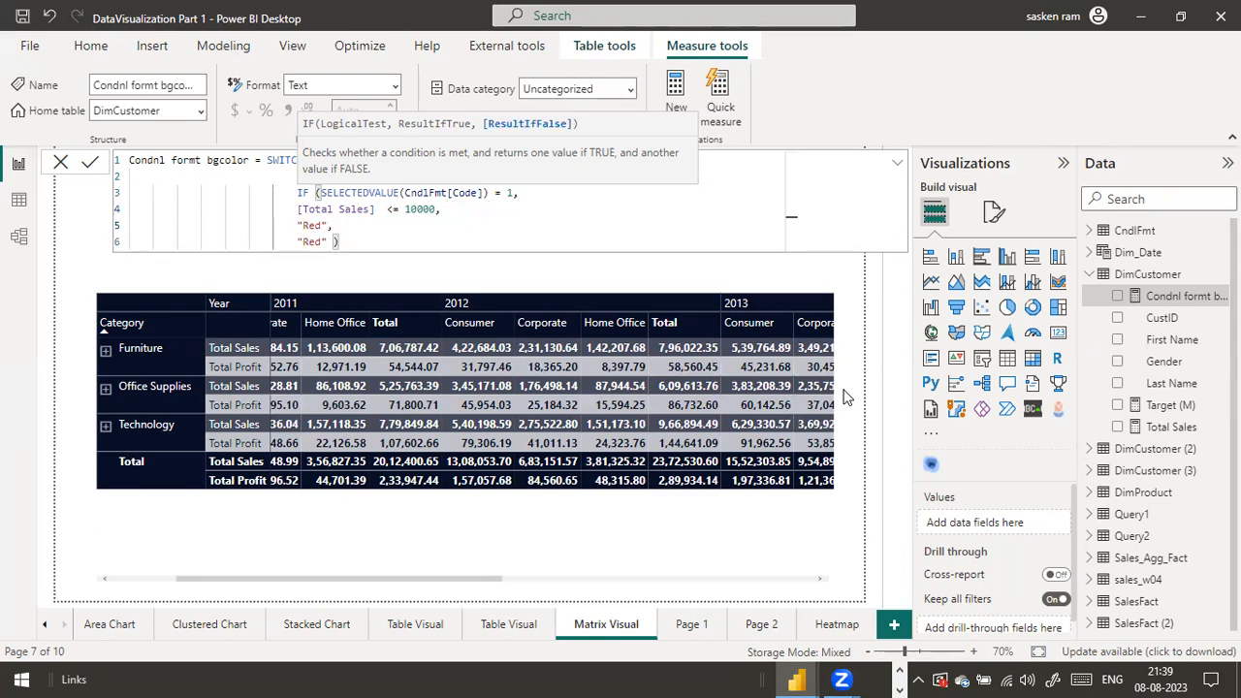
pyautogui.press('Up')
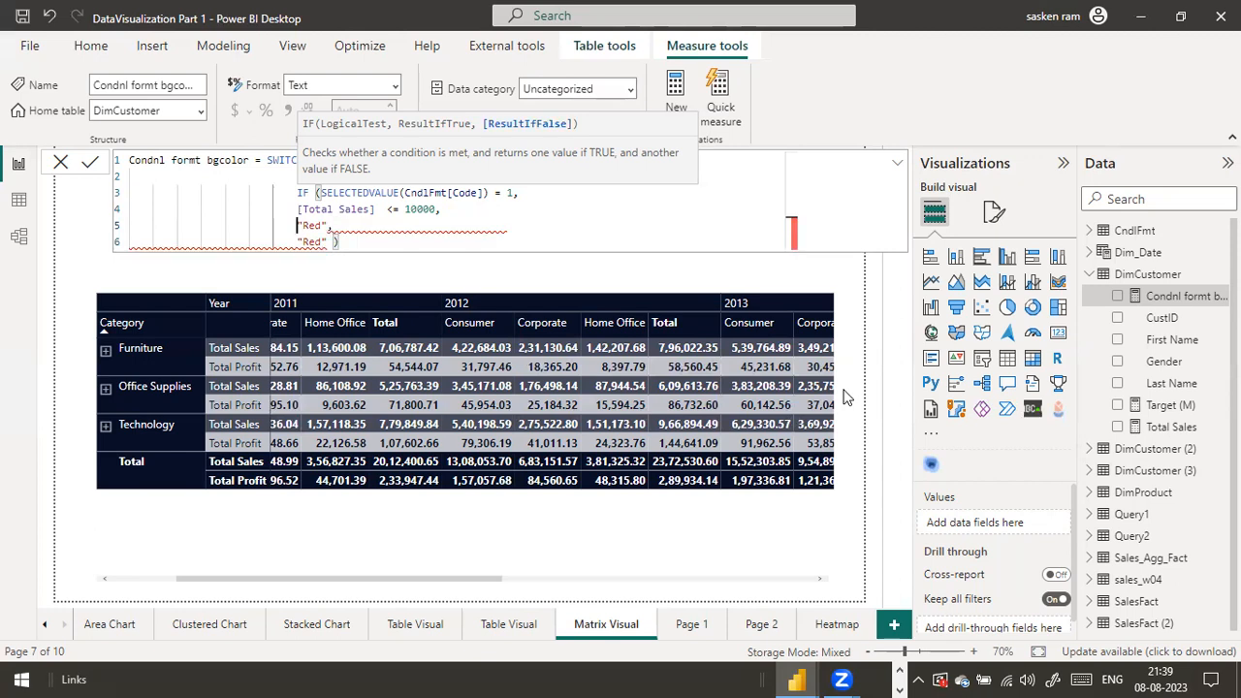
pyautogui.press('Up')
pyautogui.press('Up')
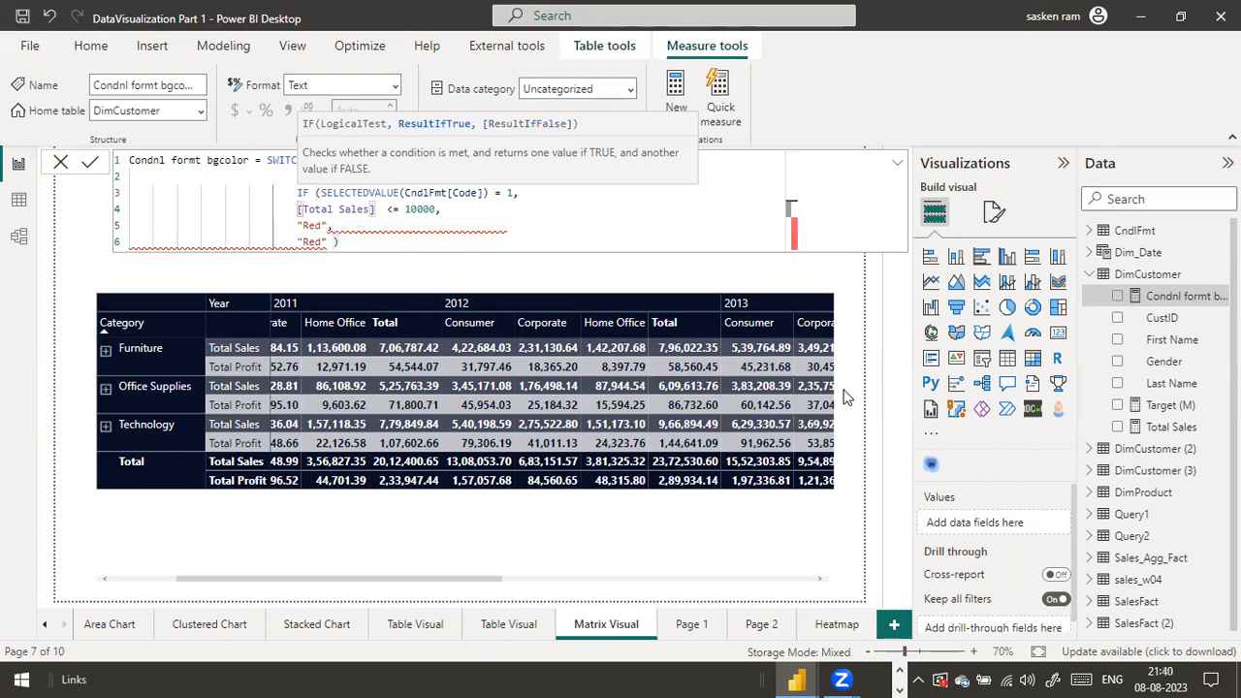
pyautogui.press('Down')
pyautogui.press('Home')
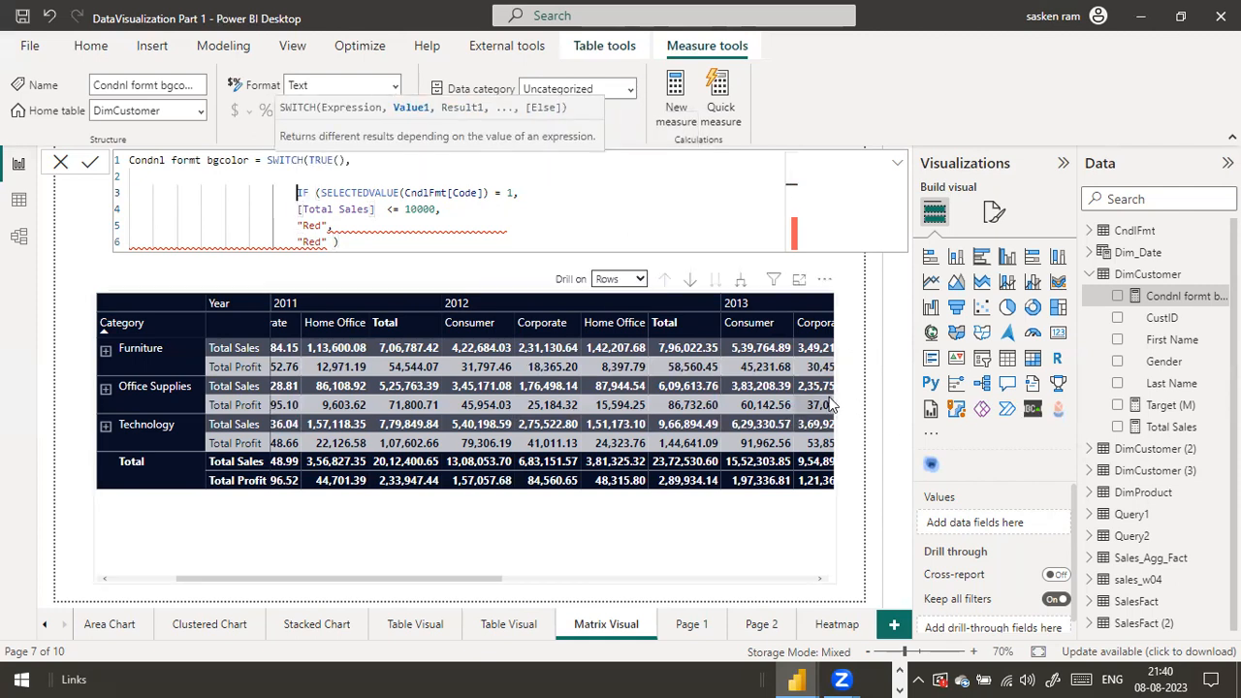
pyautogui.press('Up')
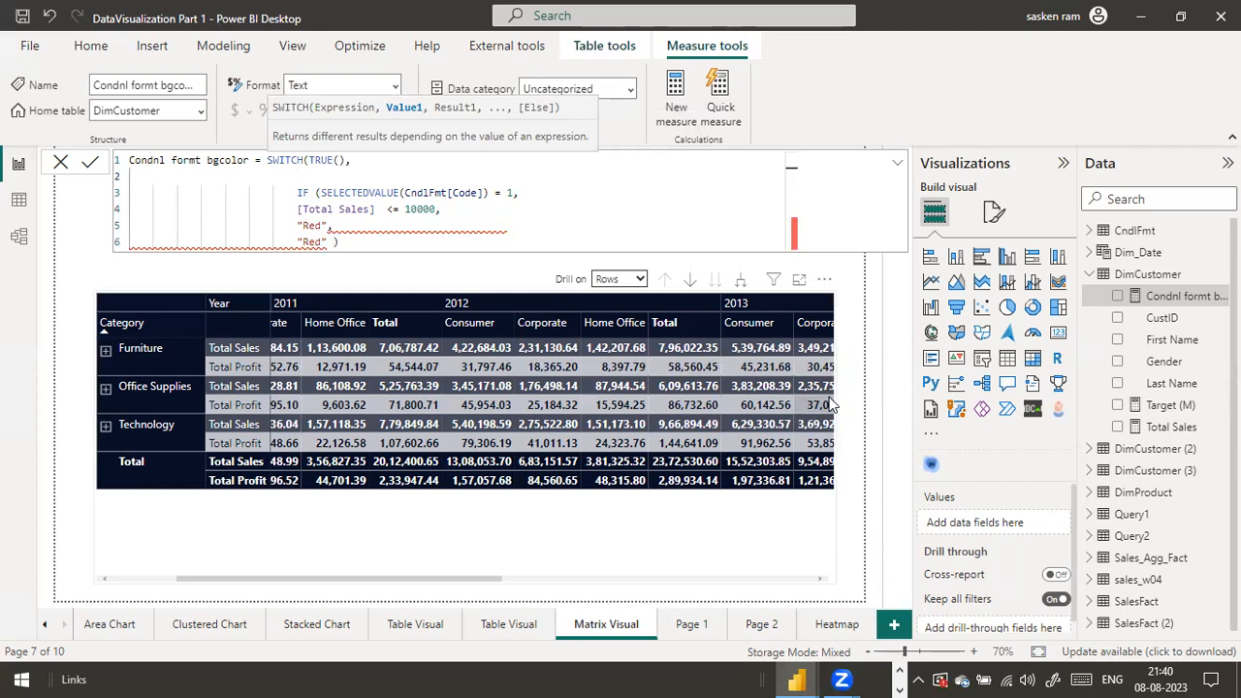
# Delete the outer SWITCH(TRUE(), at the start of the measure together with the empty line under it.
pyautogui.press('Down')
pyautogui.hotkey('ctrl', 'Right')
pyautogui.hotkey('ctrl', 'Right')
pyautogui.hotkey('ctrl', 'Right')
pyautogui.press('Up')
pyautogui.press('Up')
pyautogui.hotkey('ctrl', 'shift', 'Left')
pyautogui.hotkey('ctrl', 'shift', 'Left')
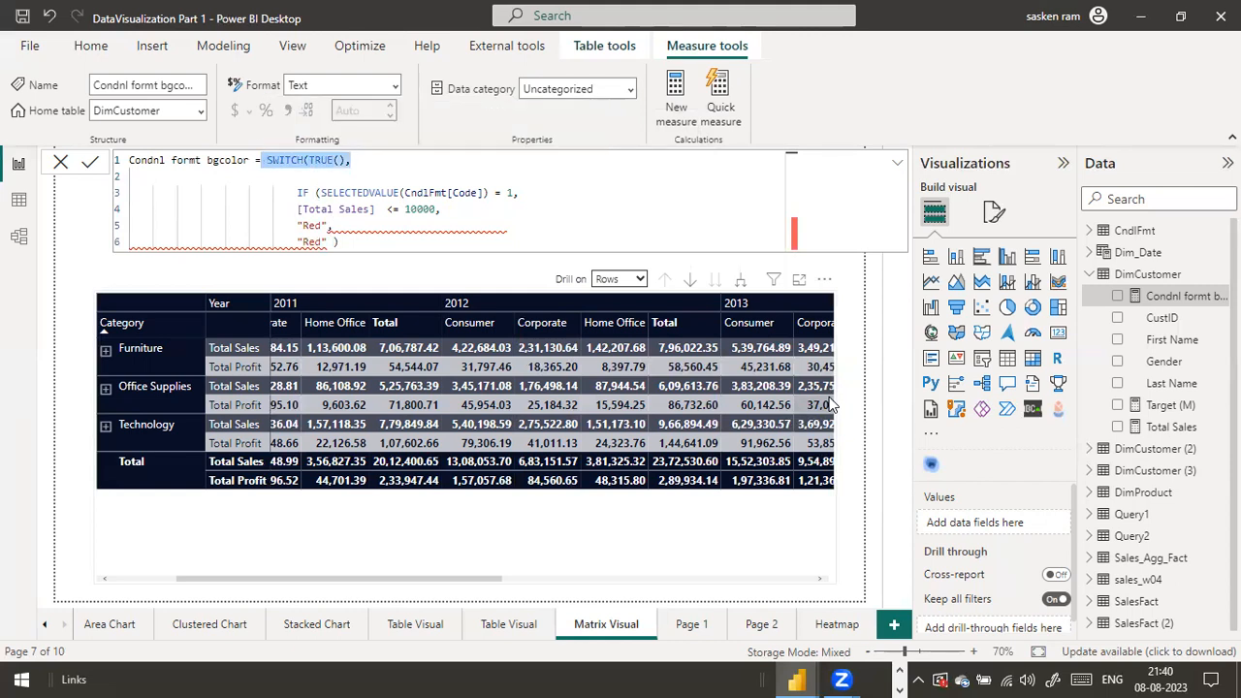
pyautogui.press('Delete')
pyautogui.press('Delete')
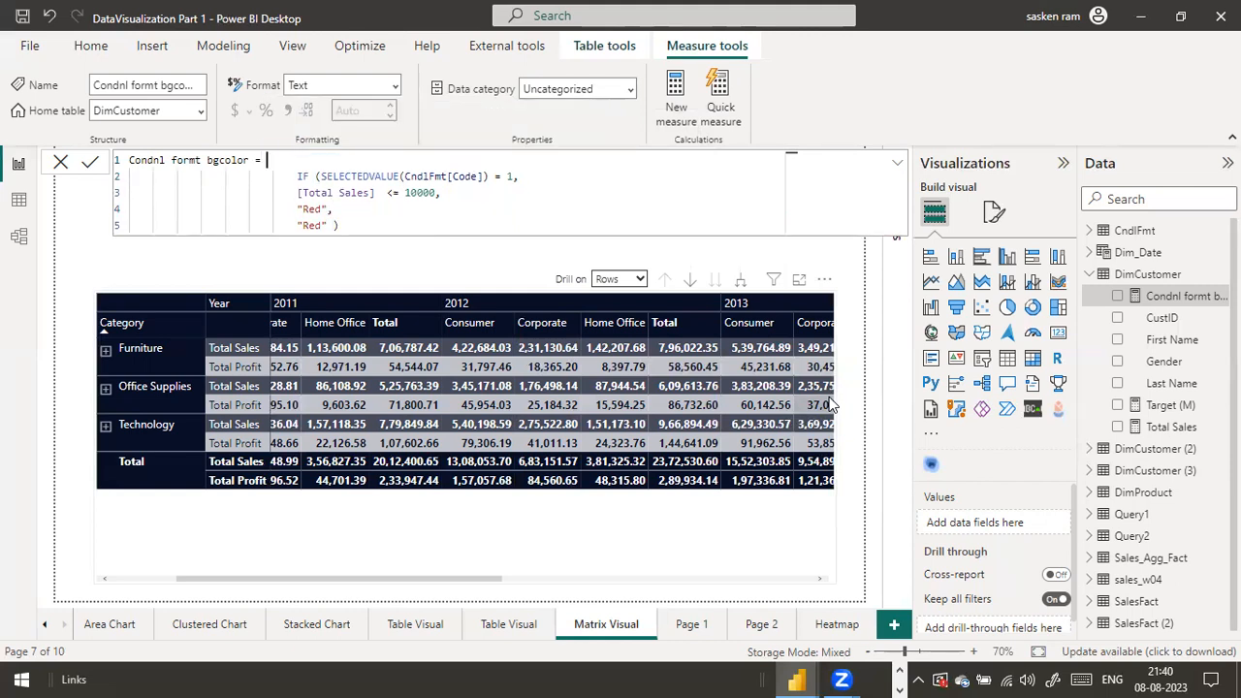
# Bring the IF (SELECTEDVALUE(CndlFmt[Code]) = 1, test up to the first line, directly behind the measure's equals sign.
pyautogui.press('Delete')
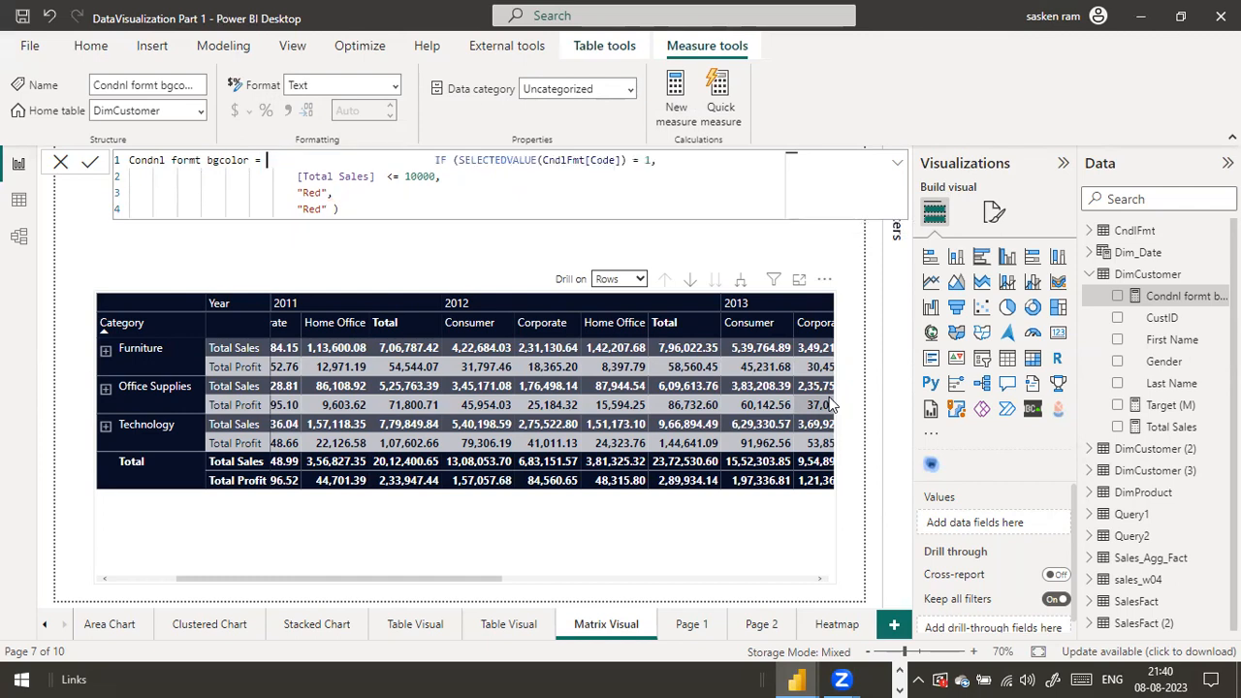
pyautogui.press('Delete')
pyautogui.press('Delete')
pyautogui.press('Delete')
pyautogui.press('Delete')
pyautogui.press('Delete')
pyautogui.press('Delete')
pyautogui.press('Delete')
pyautogui.press('Delete')
pyautogui.press('Delete')
pyautogui.press('Delete')
pyautogui.press('Delete')
pyautogui.press('Delete')
pyautogui.press('Delete')
pyautogui.press('Delete')
pyautogui.press('Delete')
pyautogui.press('Delete')
pyautogui.press('Delete')
pyautogui.press('Delete')
pyautogui.press('Delete')
pyautogui.press('Delete')
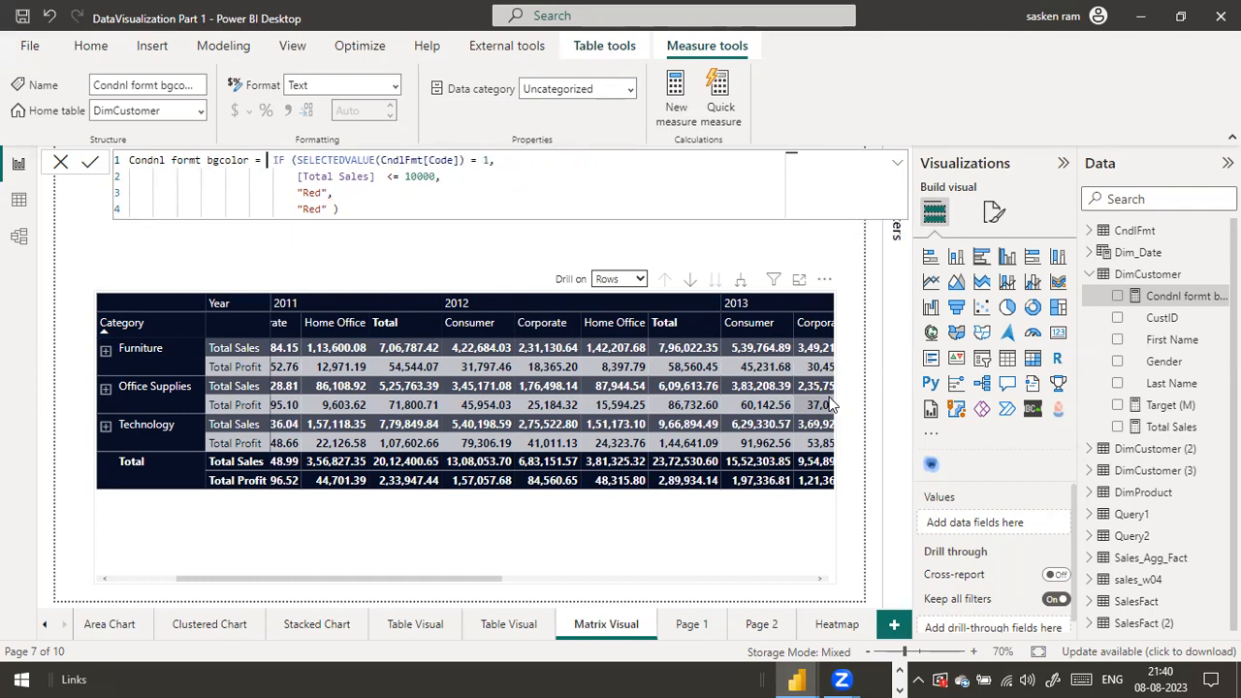
# Insert SWITCH(TRUE(), on a new indented line after the IF test, ahead of the [Total Sales] <= 10000 condition.
pyautogui.press('End')
pyautogui.press('Return')
pyautogui.press('Tab')
pyautogui.press('Tab')
pyautogui.press('Tab')
pyautogui.press('Tab')
pyautogui.press('Tab')
pyautogui.press('Tab')
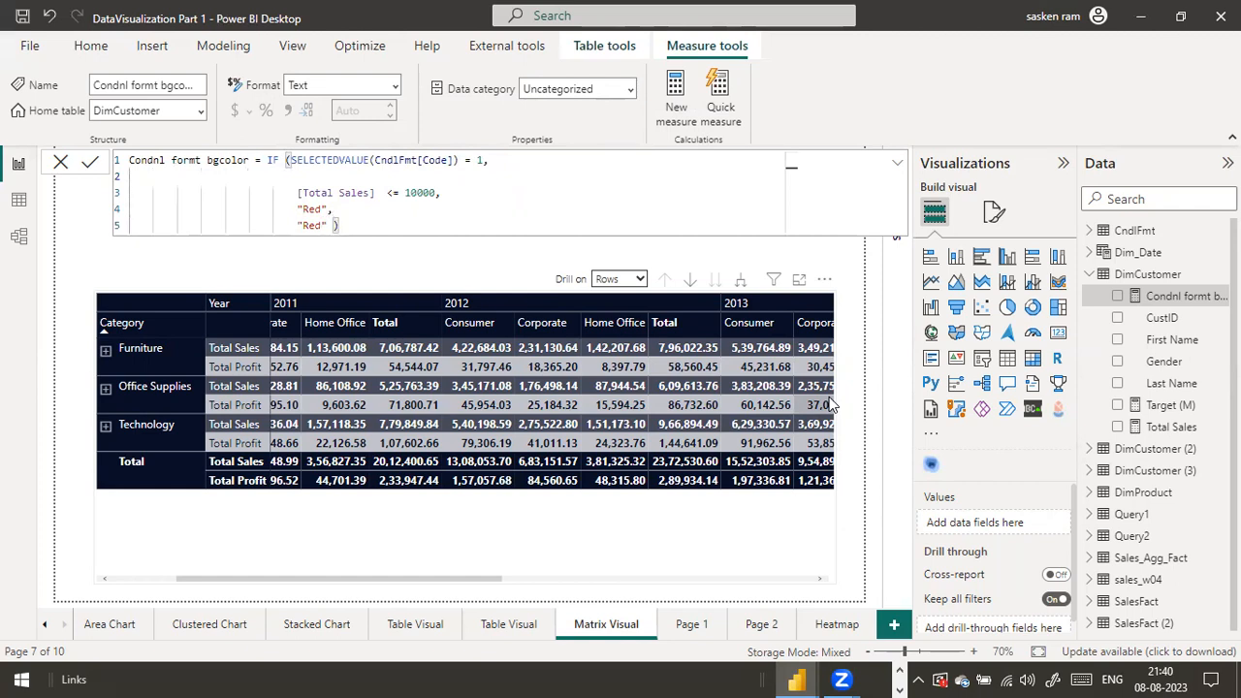
pyautogui.write('SWITCH(')
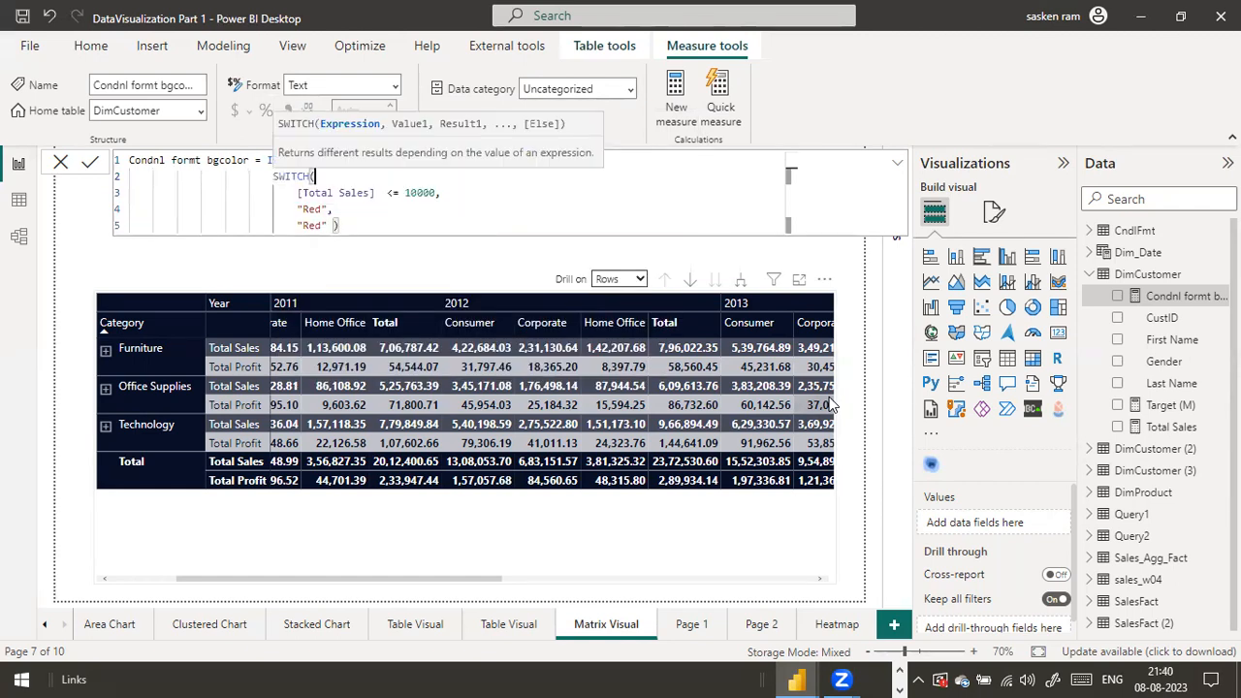
pyautogui.write('TRUE(),')
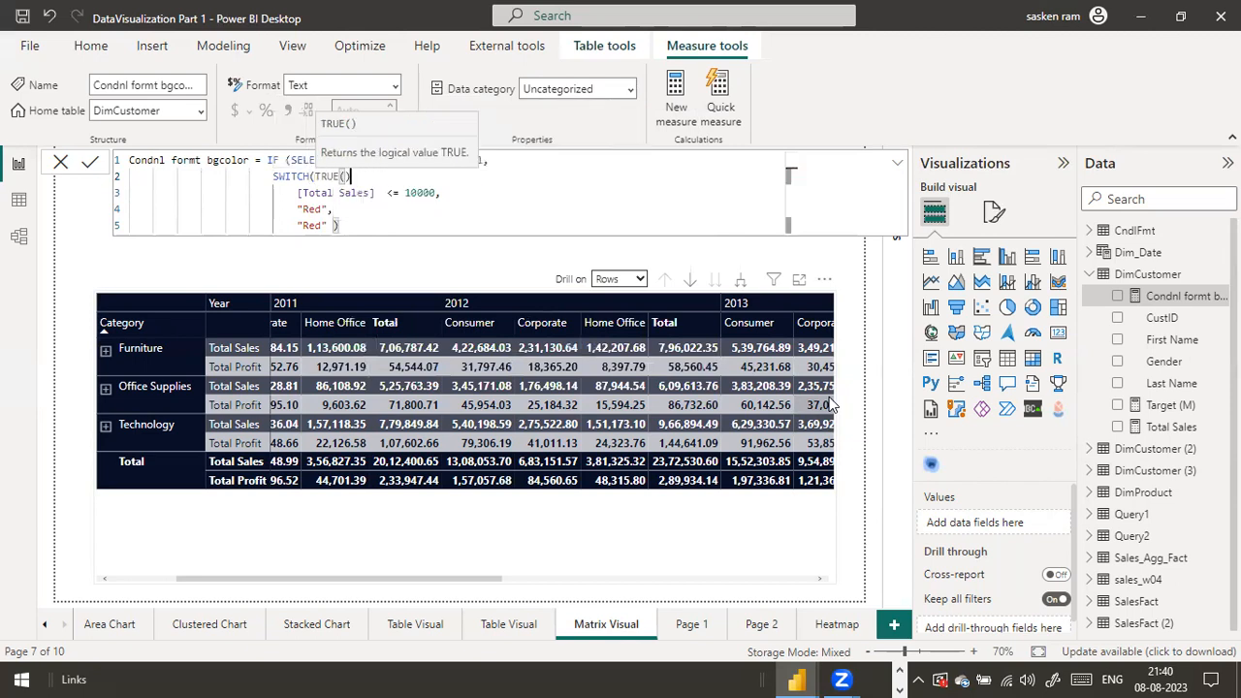
# Begin a second SWITCH condition, [Total Sales] <=, in front of the last "Red" result in the measure.
pyautogui.press('Down')
pyautogui.press('Down')
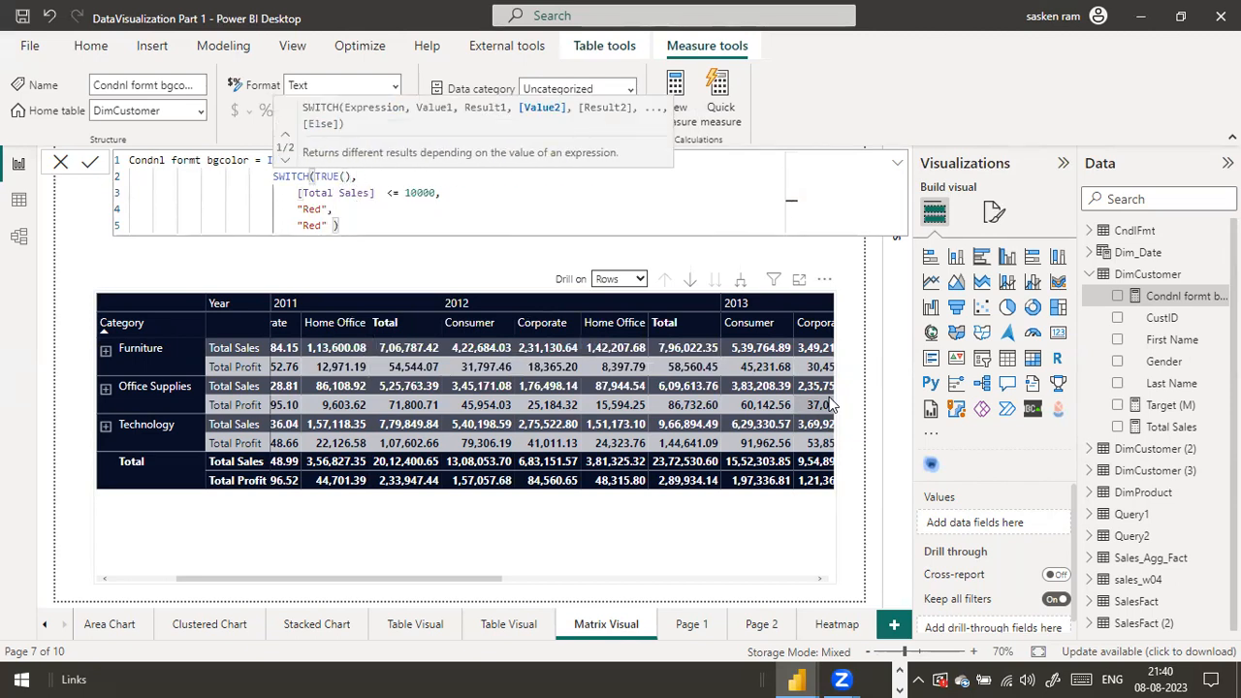
pyautogui.press('Escape')
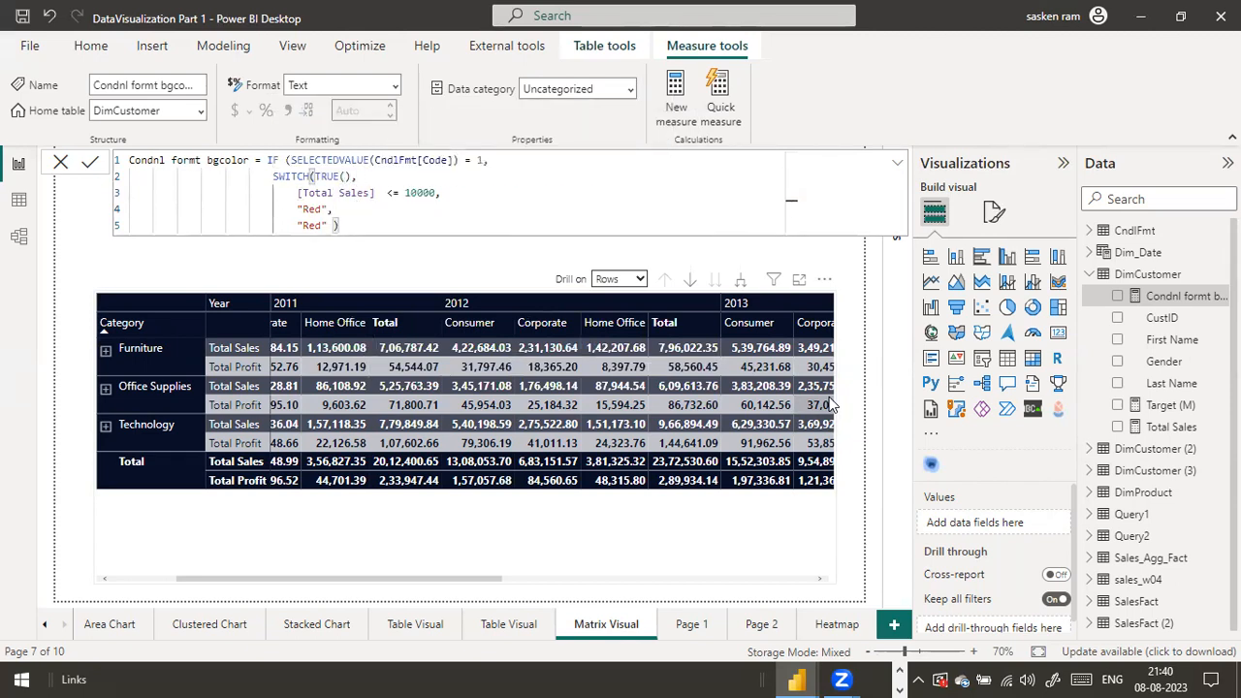
pyautogui.press('Down')
pyautogui.write('[Total Sales]')
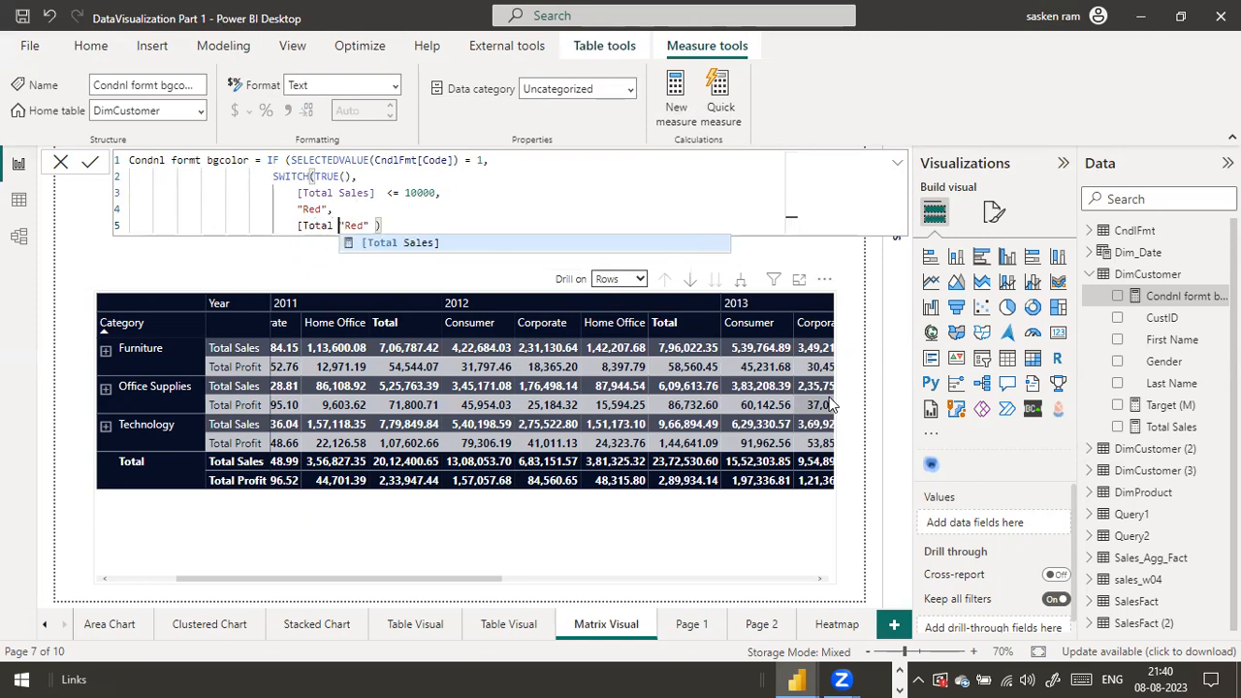
pyautogui.write(' <=')
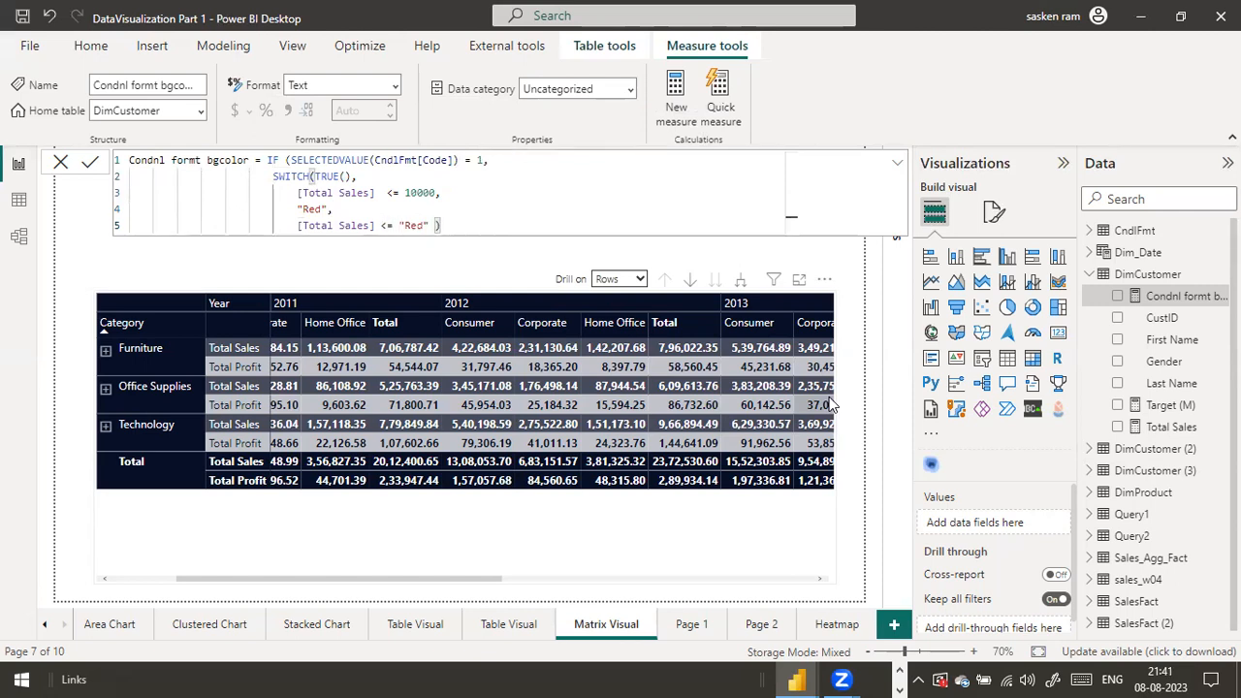
# Raise the threshold of the first [Total Sales] condition to 1000000.
pyautogui.press('Up')
pyautogui.press('Up')
pyautogui.press('Right')
pyautogui.write('00')
pyautogui.press('BackSpace')
pyautogui.write('0')
# Complete the second [Total Sales] condition with the threshold 2000000 and a comma, placing its "Red" result on a new line.
pyautogui.press('Down')
pyautogui.press('Down')
pyautogui.press('Left')
pyautogui.press('Left')
pyautogui.press('Left')
pyautogui.press('Left')
pyautogui.press('Left')
pyautogui.write('2000000 ,')
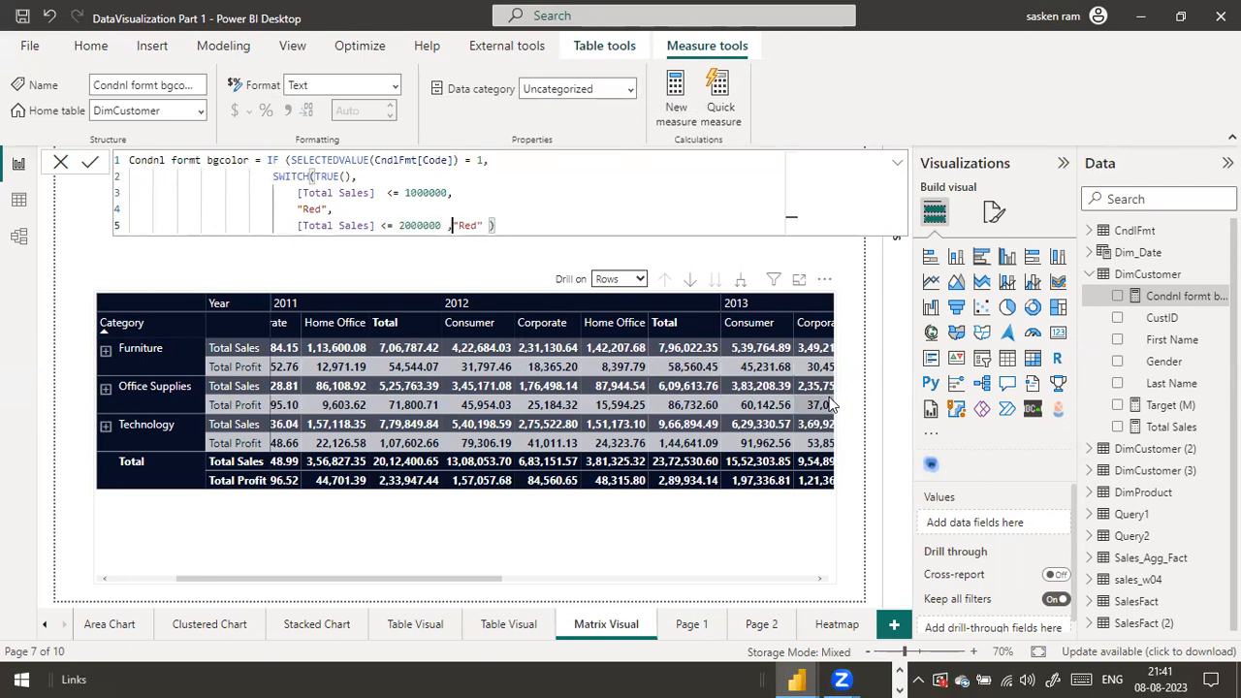
pyautogui.hotkey('shift', 'Return')
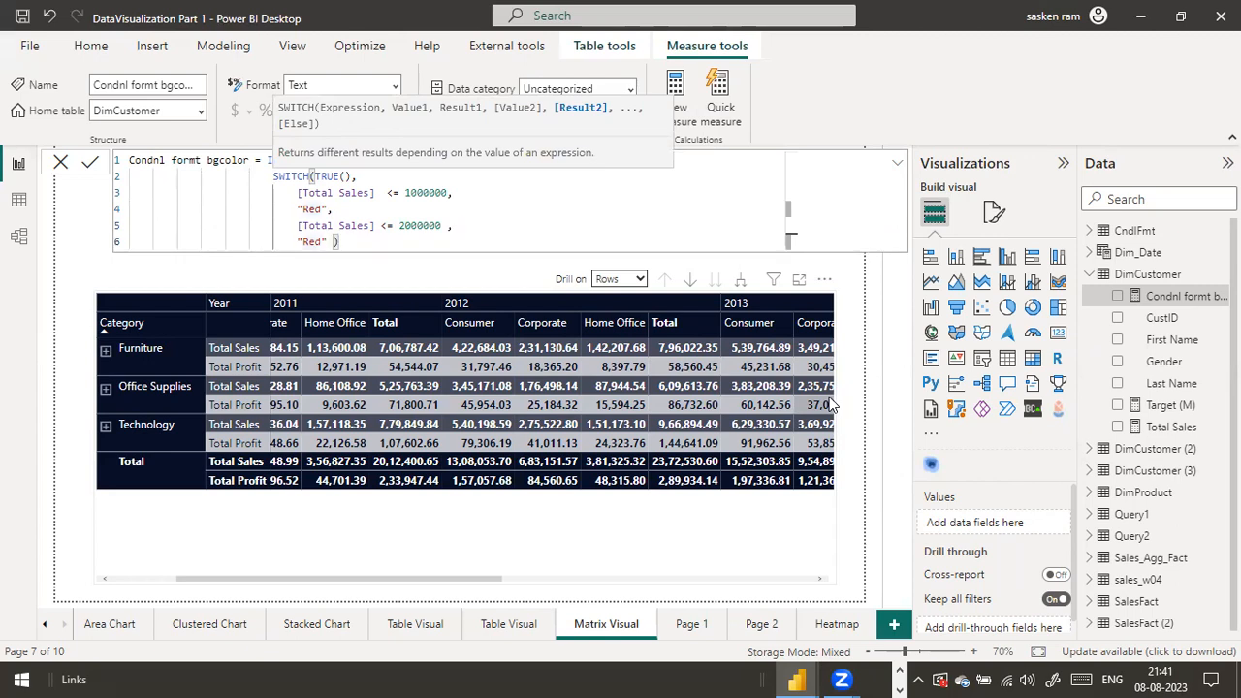
# Change the result of the <= 2000000 condition to "Amber".
pyautogui.write('Amber')
pyautogui.press('Delete')
pyautogui.press('Delete')
pyautogui.press('Delete')
pyautogui.write('"')
# Add an empty string as the IF function's false result, close the parenthesis and commit the measure.
pyautogui.press('End')
pyautogui.write(', ""')
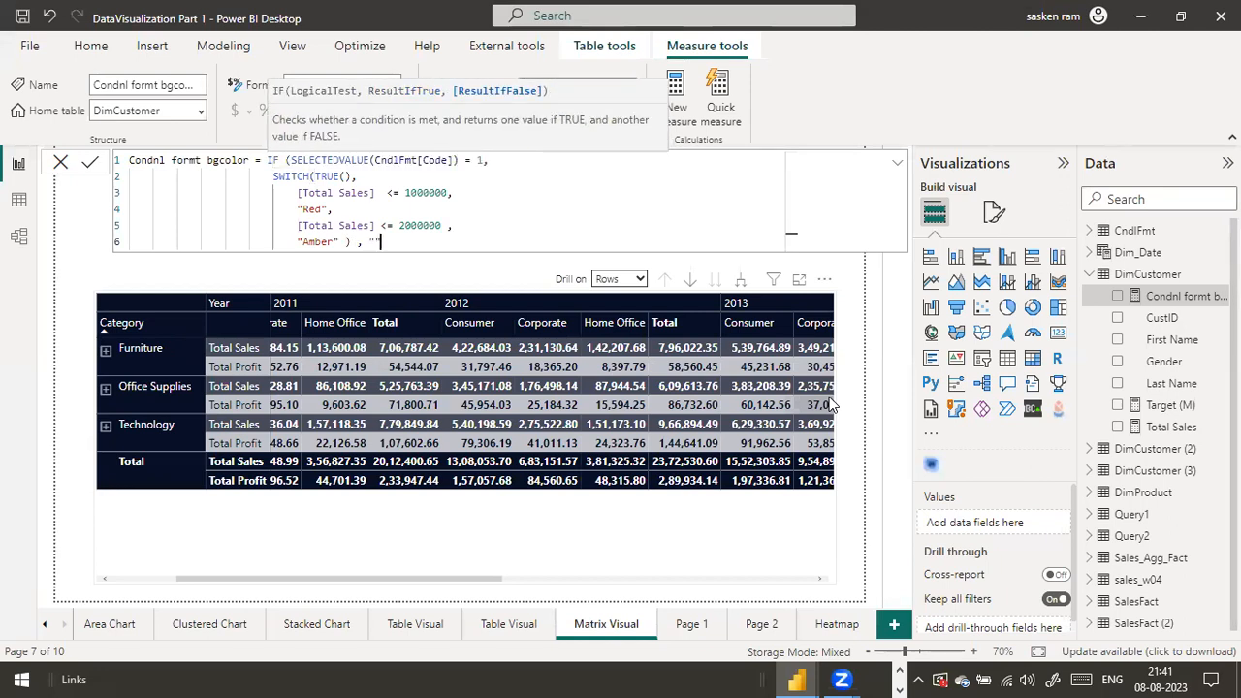
pyautogui.write(')')
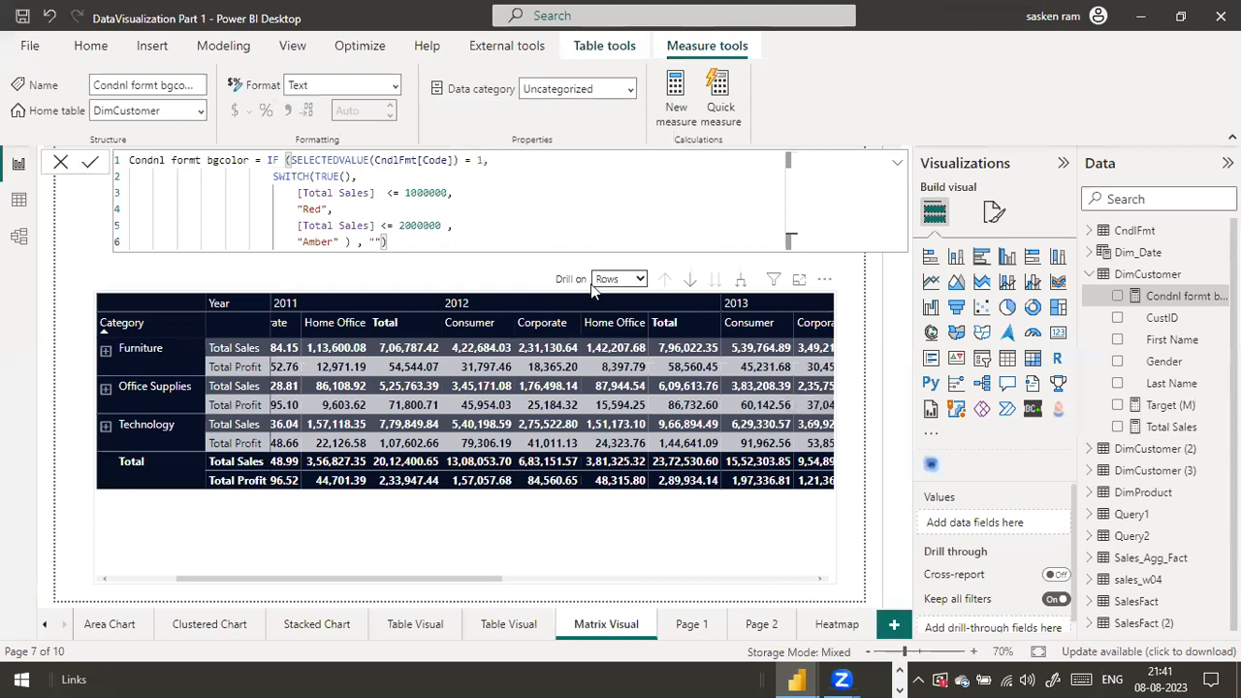
pyautogui.click(393, 242)
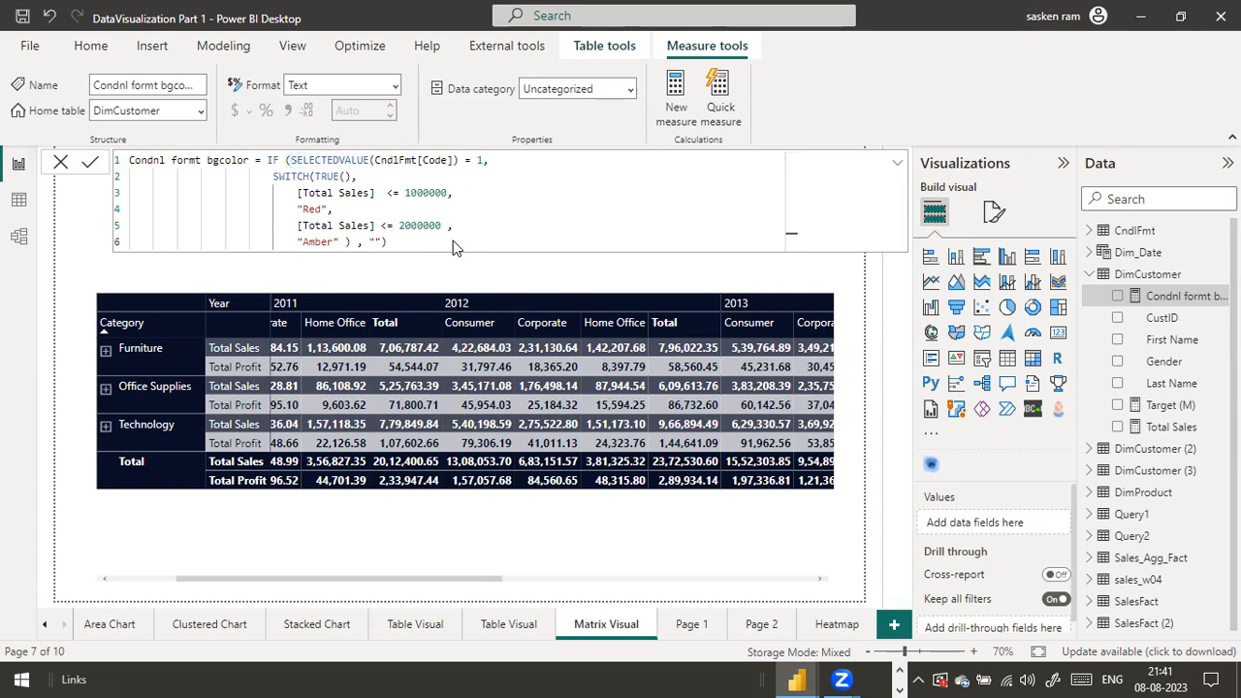
pyautogui.press('Return')
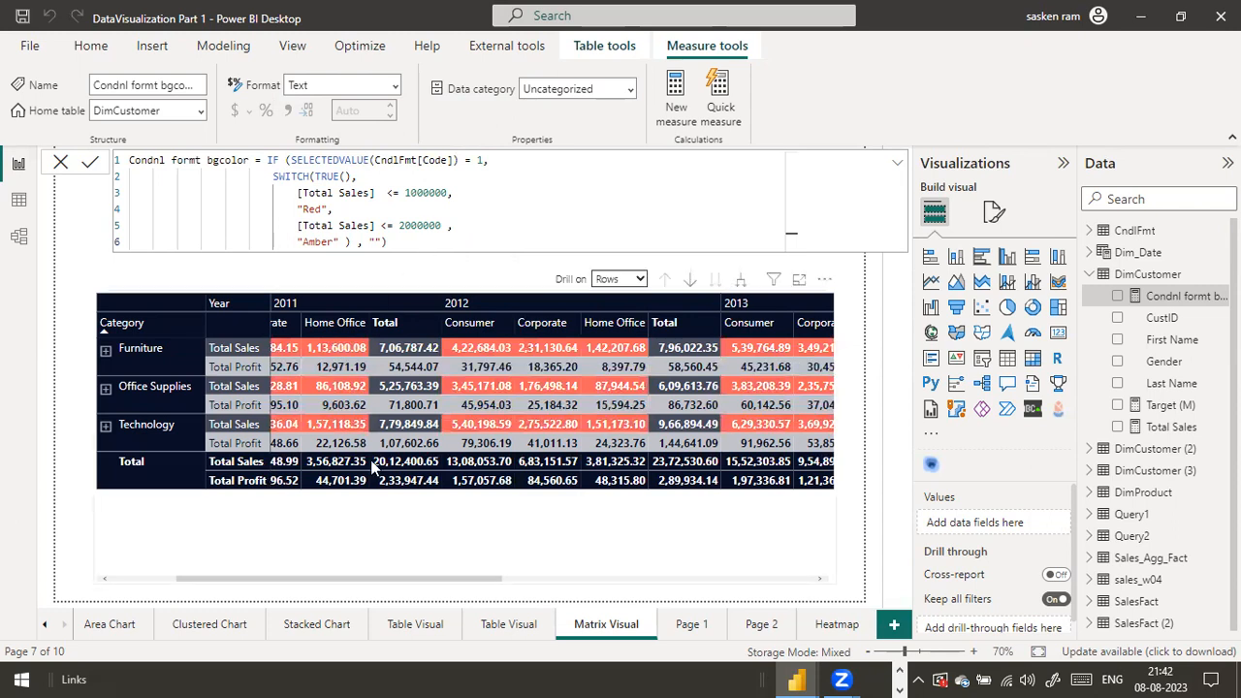
# Check the matrix colours across all years and replace the "Amber" result in the measure with "Yello".
pyautogui.moveTo(407, 580); pyautogui.dragTo(235, 585)
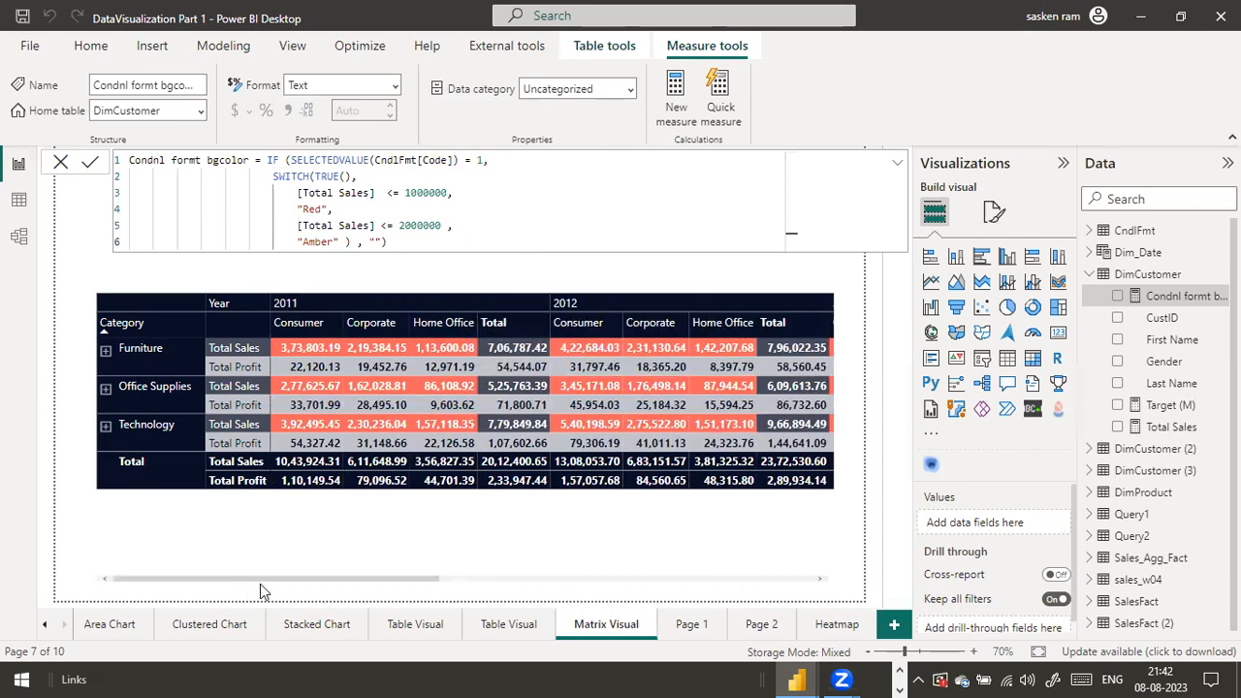
pyautogui.hscroll(4, 562, 479)
pyautogui.hscroll(-1, 562, 479)
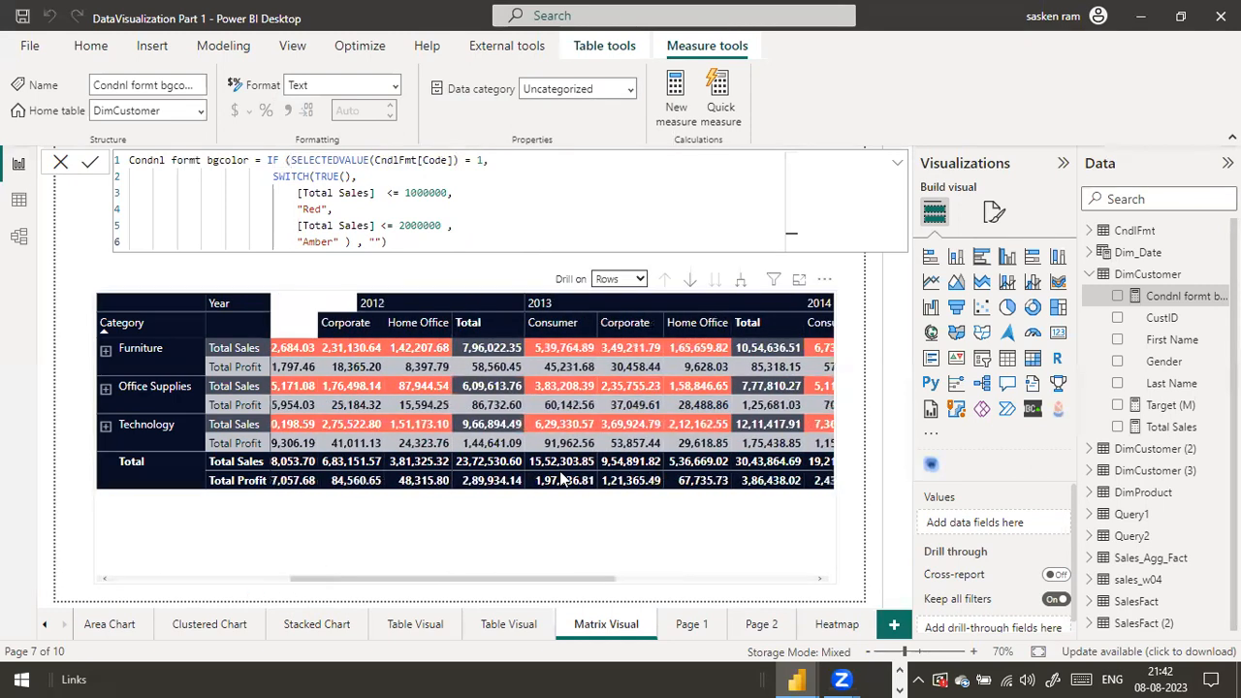
pyautogui.moveTo(443, 582); pyautogui.dragTo(820, 579)
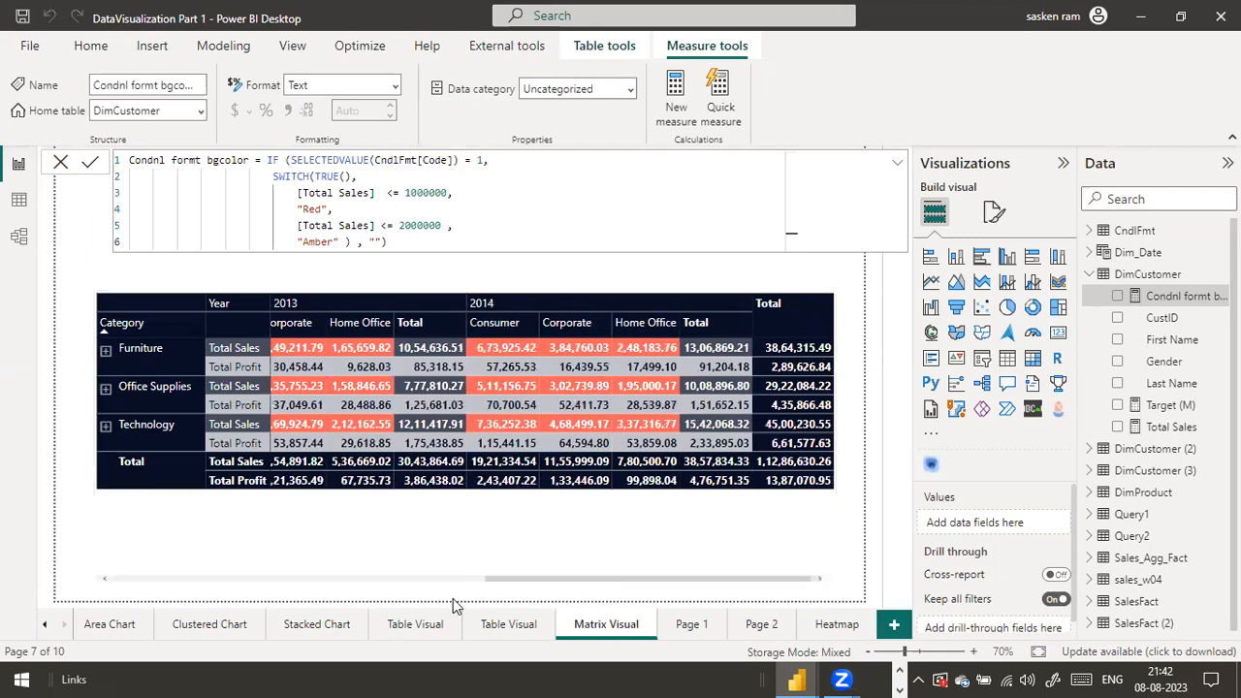
pyautogui.moveTo(452, 599); pyautogui.dragTo(439, 556)
pyautogui.doubleClick(312, 241)
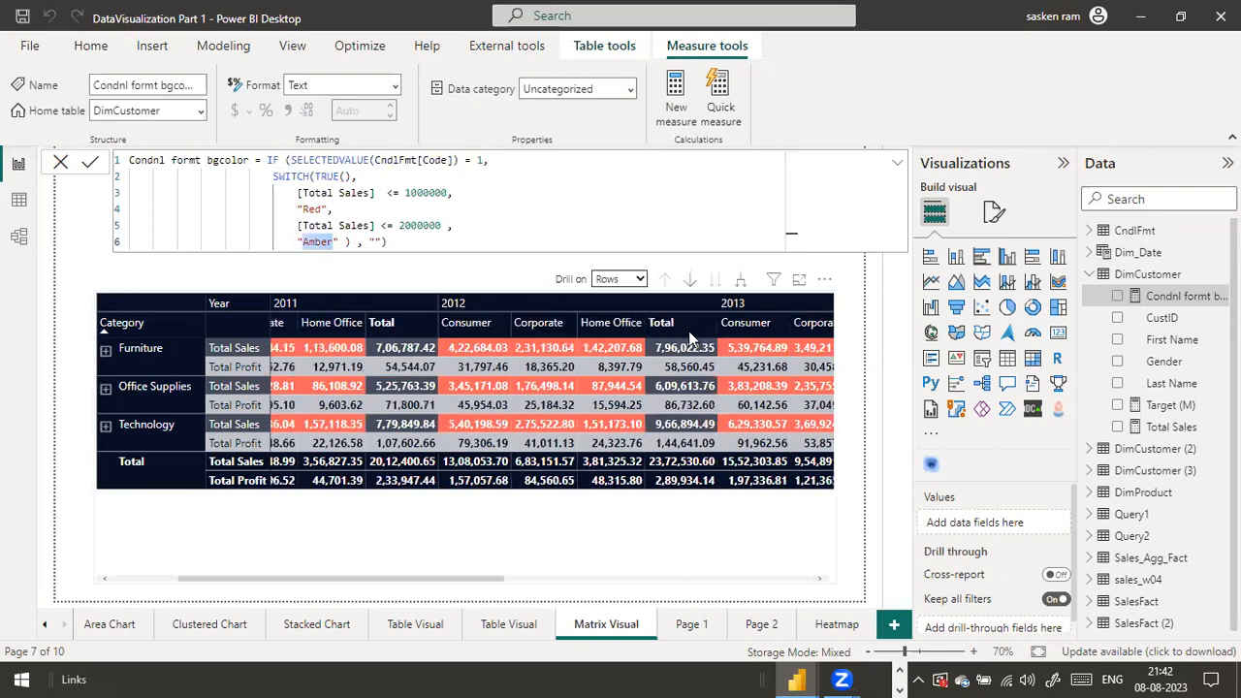
pyautogui.write('Yellow')
pyautogui.press('BackSpace')
pyautogui.press('BackSpace')
pyautogui.press('BackSpace')
pyautogui.write('lo')
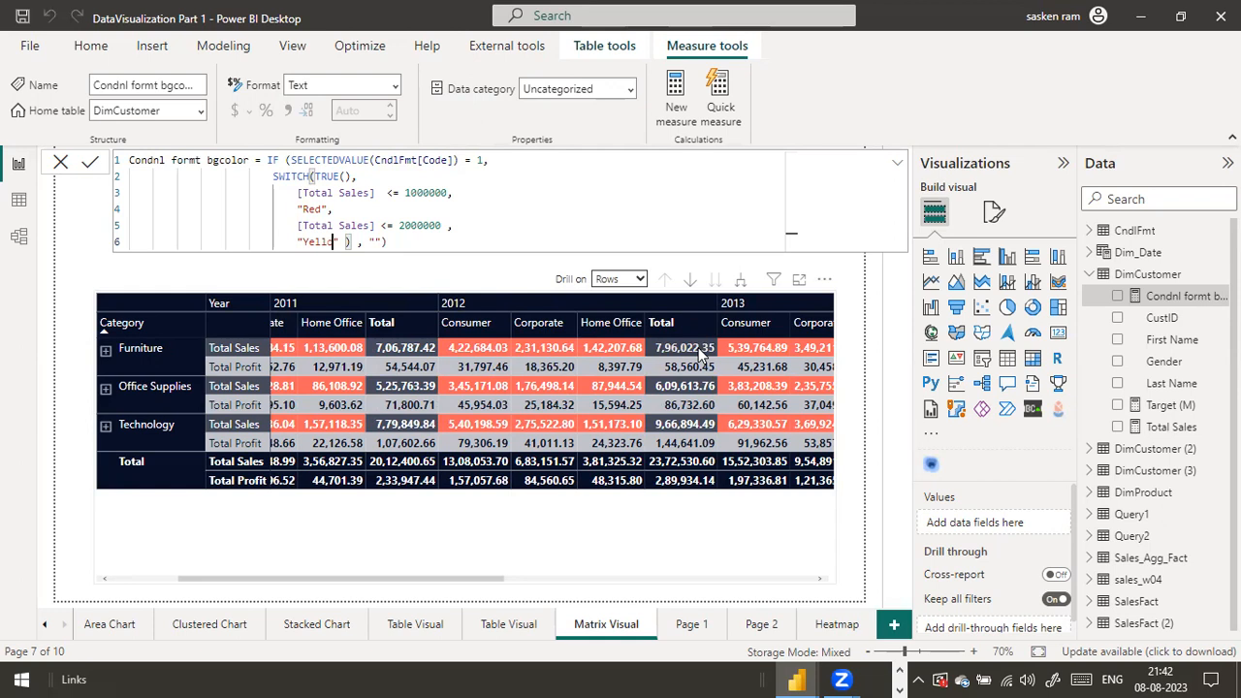
# Set the threshold of the first [Total Sales] condition, the one returning "Red", to 8000000.
pyautogui.press('Up')
pyautogui.press('Up')
pyautogui.press('Right')
pyautogui.press('Right')
pyautogui.press('Right')
pyautogui.press('Right')
pyautogui.press('Right')
pyautogui.press('Right')
pyautogui.press('Right')
pyautogui.press('Right')
pyautogui.press('Right')
pyautogui.press('Right')
pyautogui.press('Right')
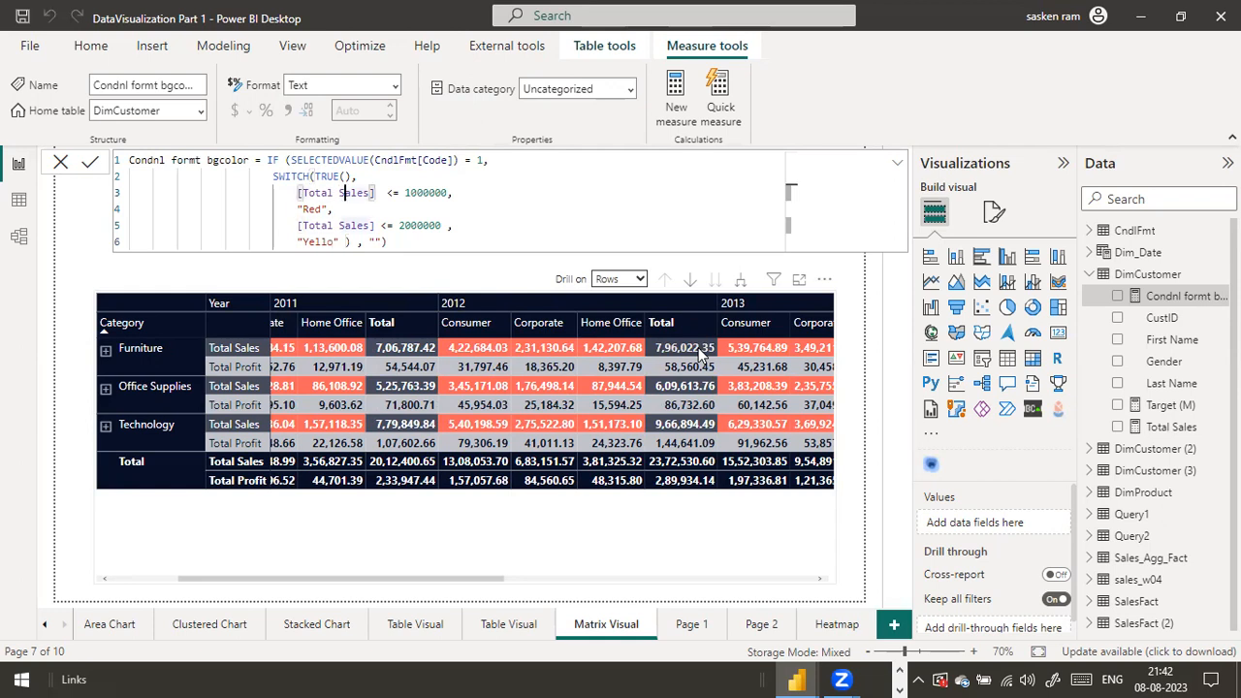
pyautogui.press('Delete')
pyautogui.write('6')
pyautogui.press('Down')
pyautogui.press('Down')
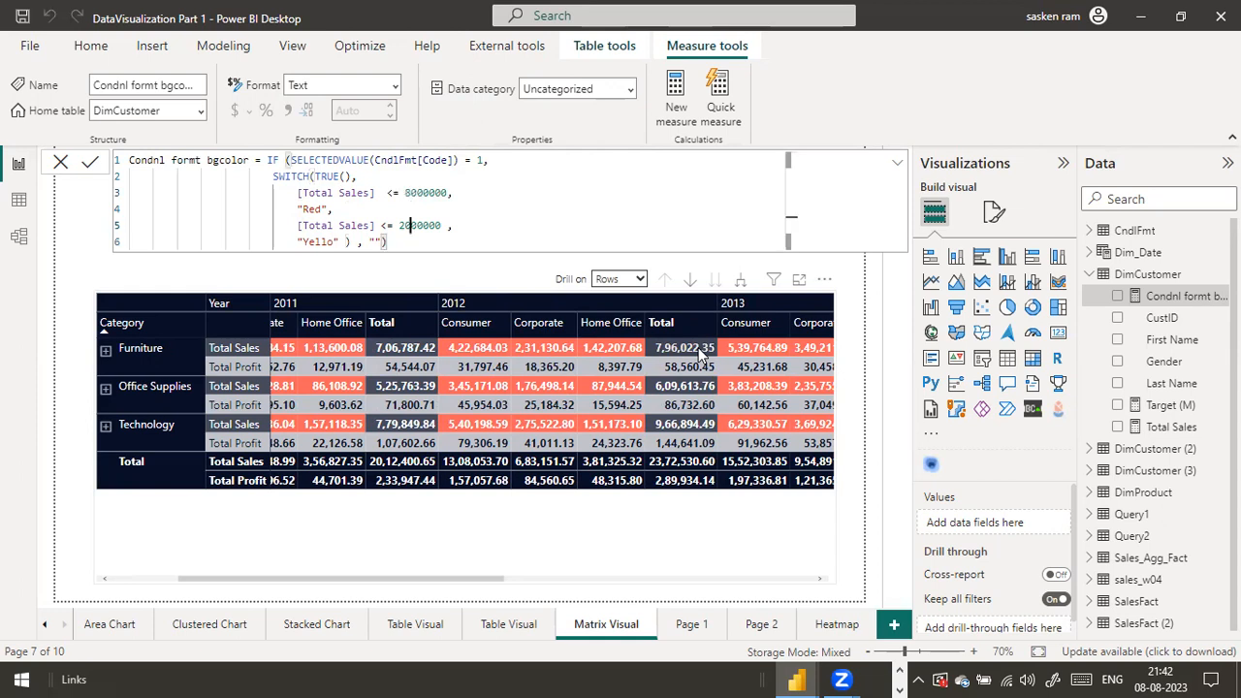
# In the Condnl formt bgcolor measure, set the second Total Sales threshold to 1500000 and correct its colour to "Yellow".
pyautogui.press('Delete')
pyautogui.press('Delete')
pyautogui.write('15')
pyautogui.press('Down')
pyautogui.press('Left')
pyautogui.press('Left')
pyautogui.press('Left')
pyautogui.press('Left')
pyautogui.press('Left')
pyautogui.press('Left')
pyautogui.press('Left')
pyautogui.press('Left')
pyautogui.press('Left')
pyautogui.press('Left')
pyautogui.write('w')
pyautogui.press('End')
pyautogui.press('Return')
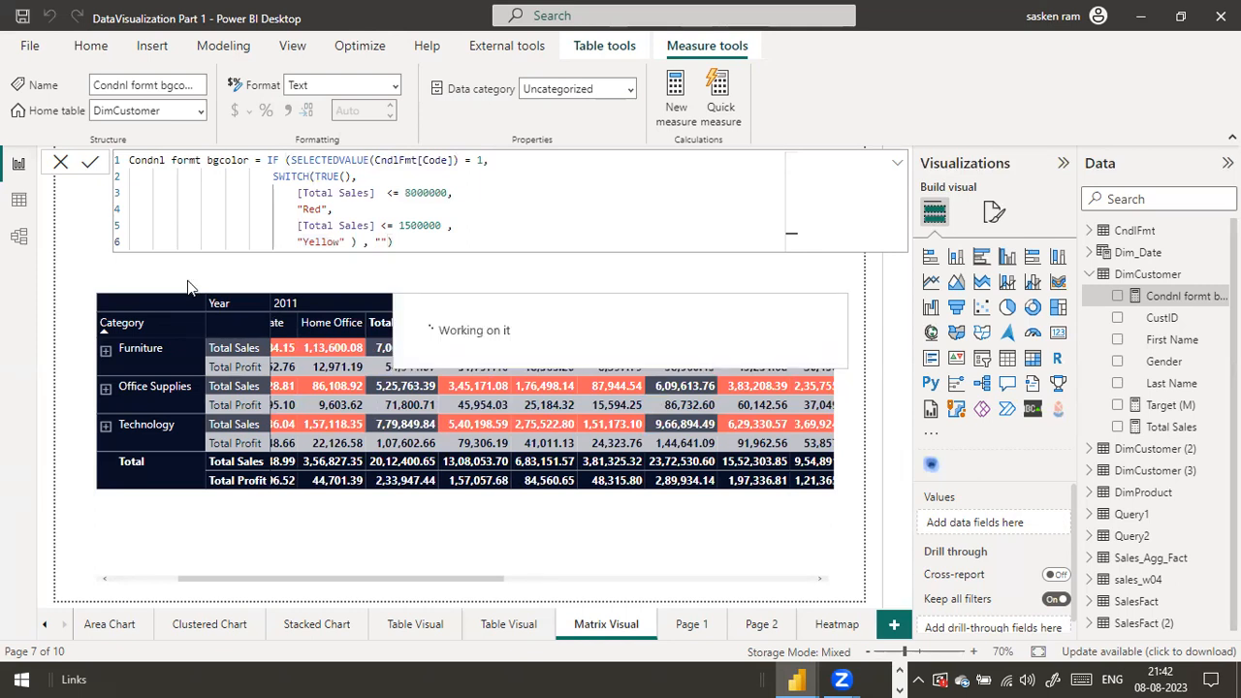
pyautogui.click(60, 162)
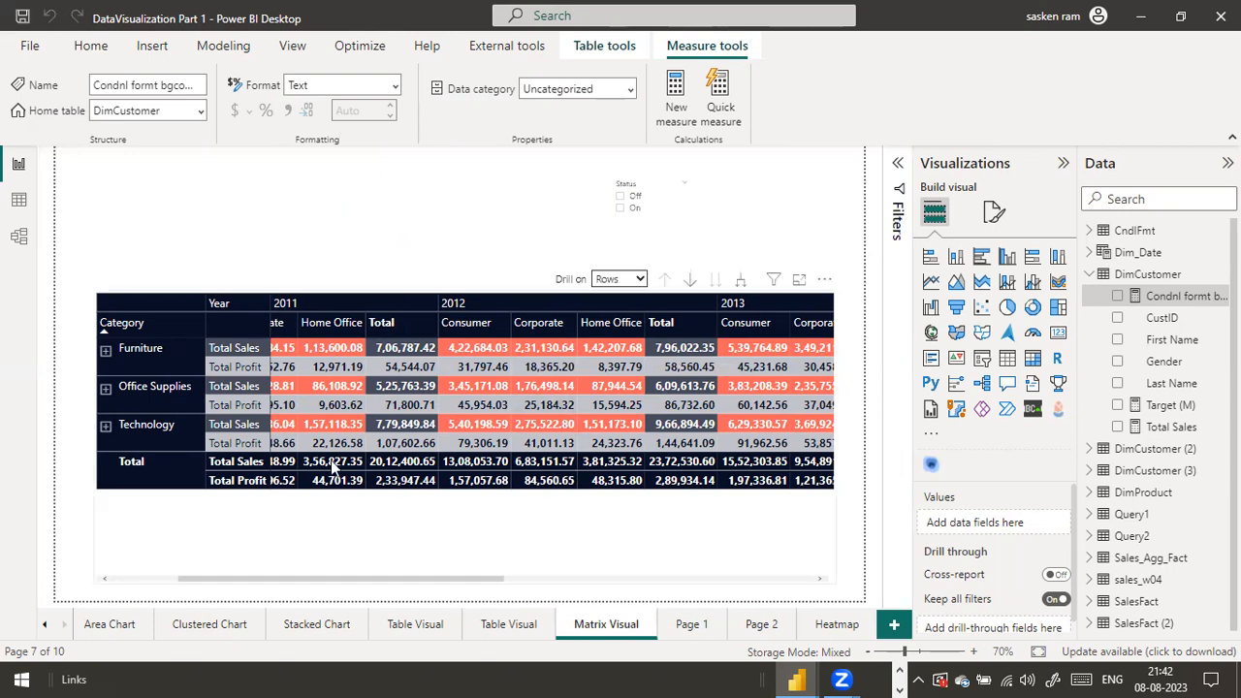
# Switch the Status slicer to On and back to Off to compare the matrix's background colours.
pyautogui.click(620, 212)
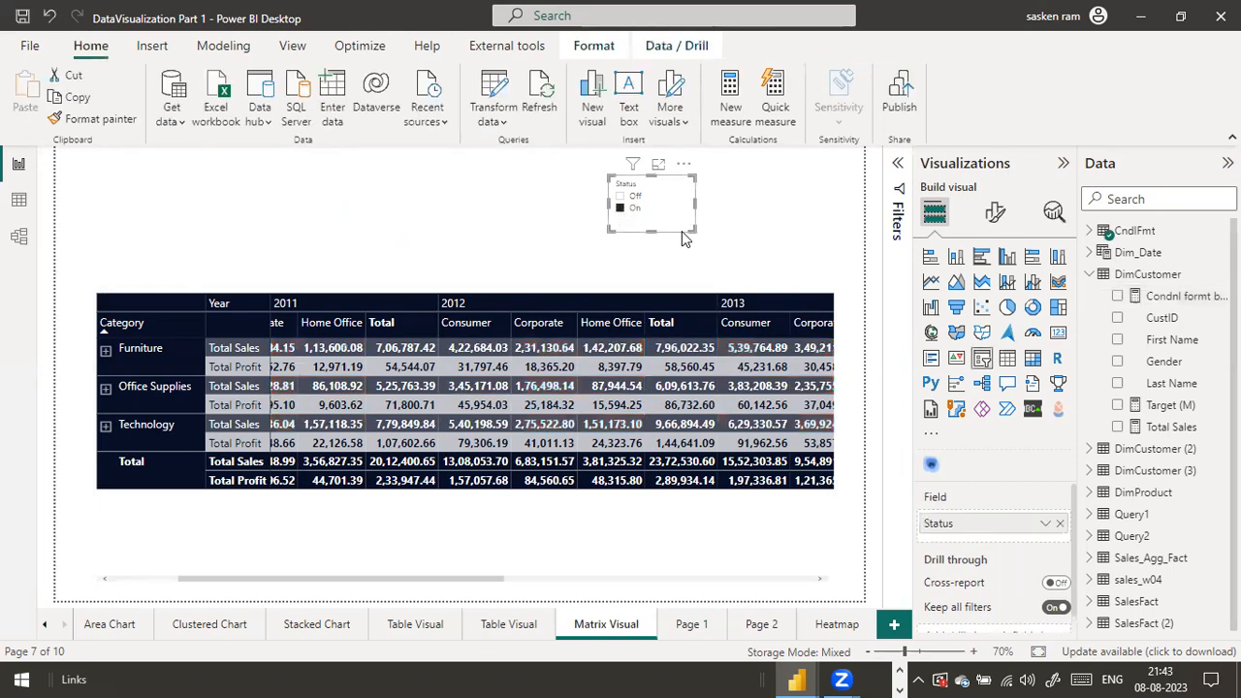
pyautogui.click(621, 208)
pyautogui.click(620, 196)
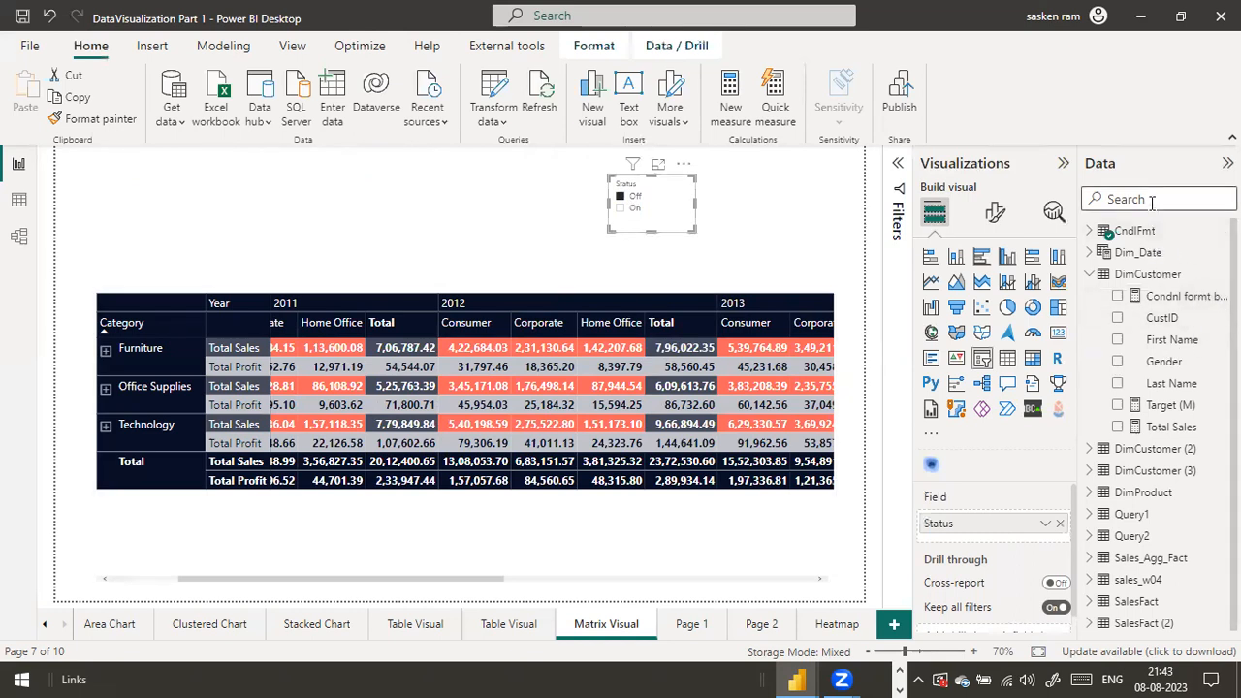
# Search the tables for "cnd", view the CndlFmt table's data, and return to the report with the field search cleared.
pyautogui.write('cnd')
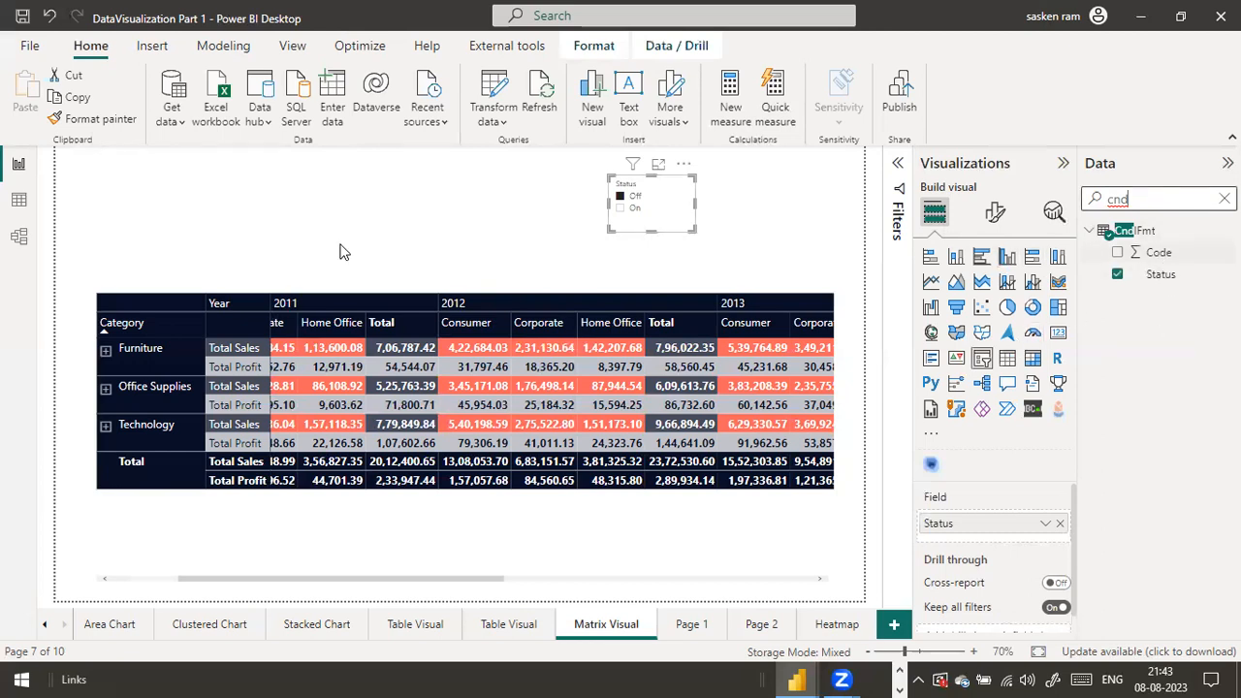
pyautogui.click(12, 201)
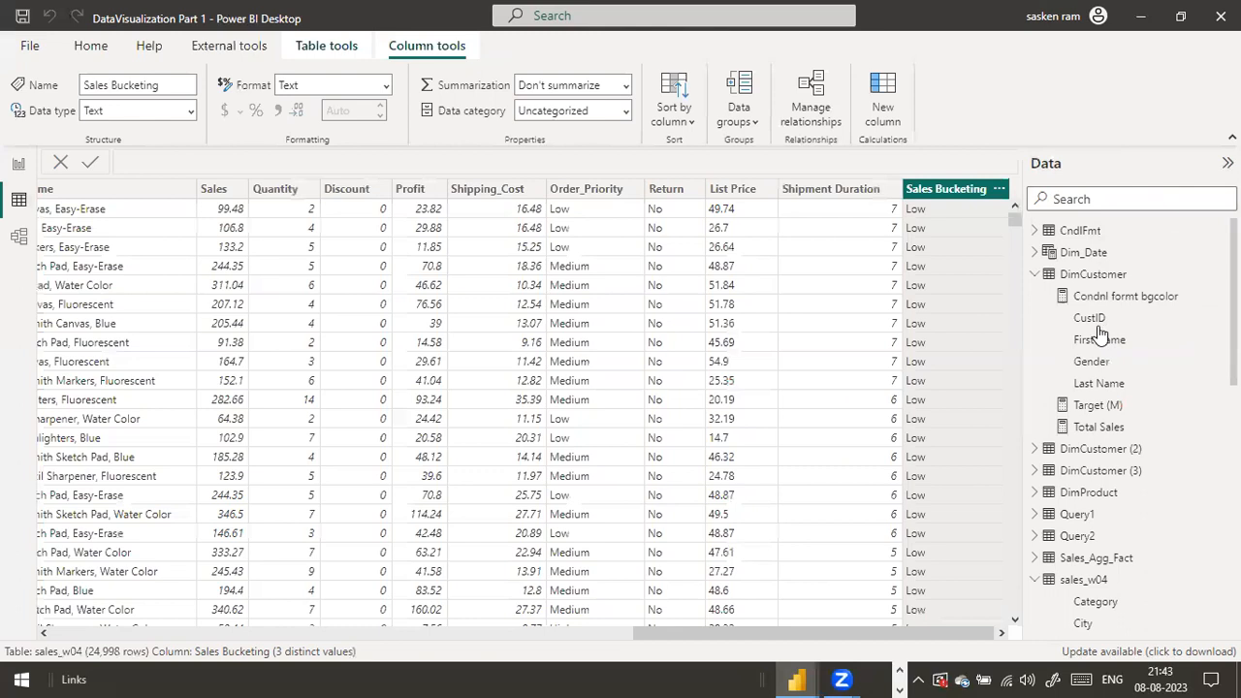
pyautogui.click(1086, 199)
pyautogui.write('cnd')
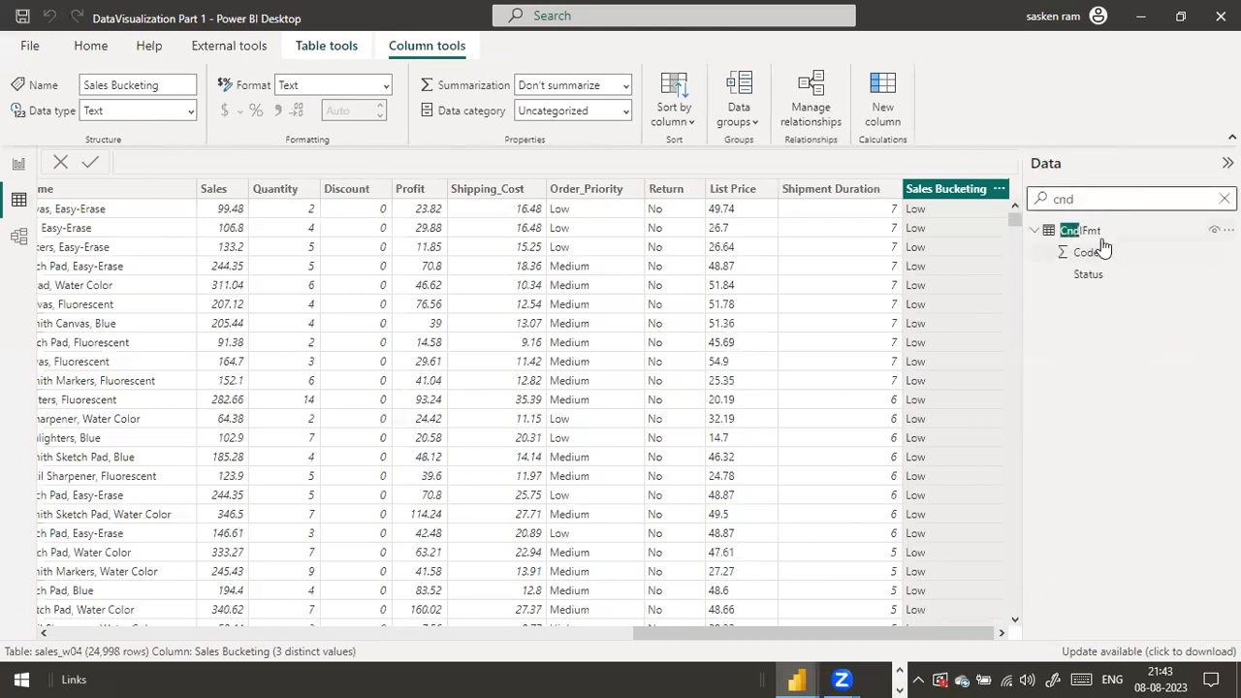
pyautogui.click(1085, 231)
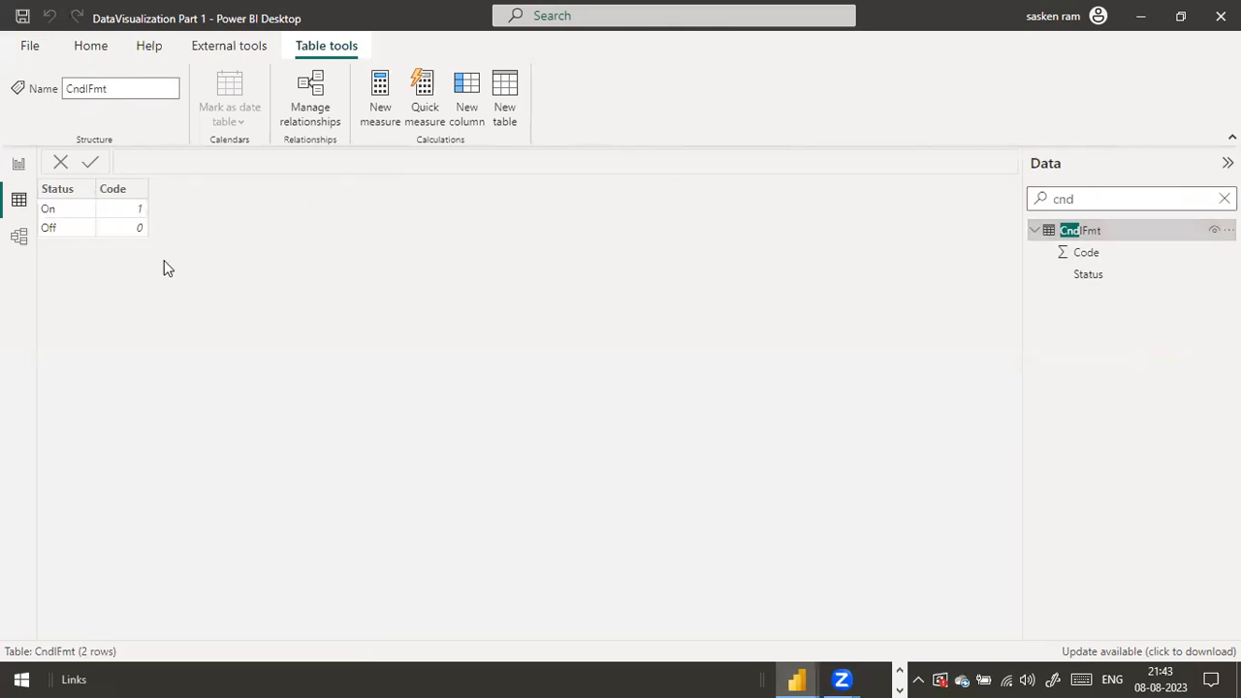
pyautogui.click(18, 167)
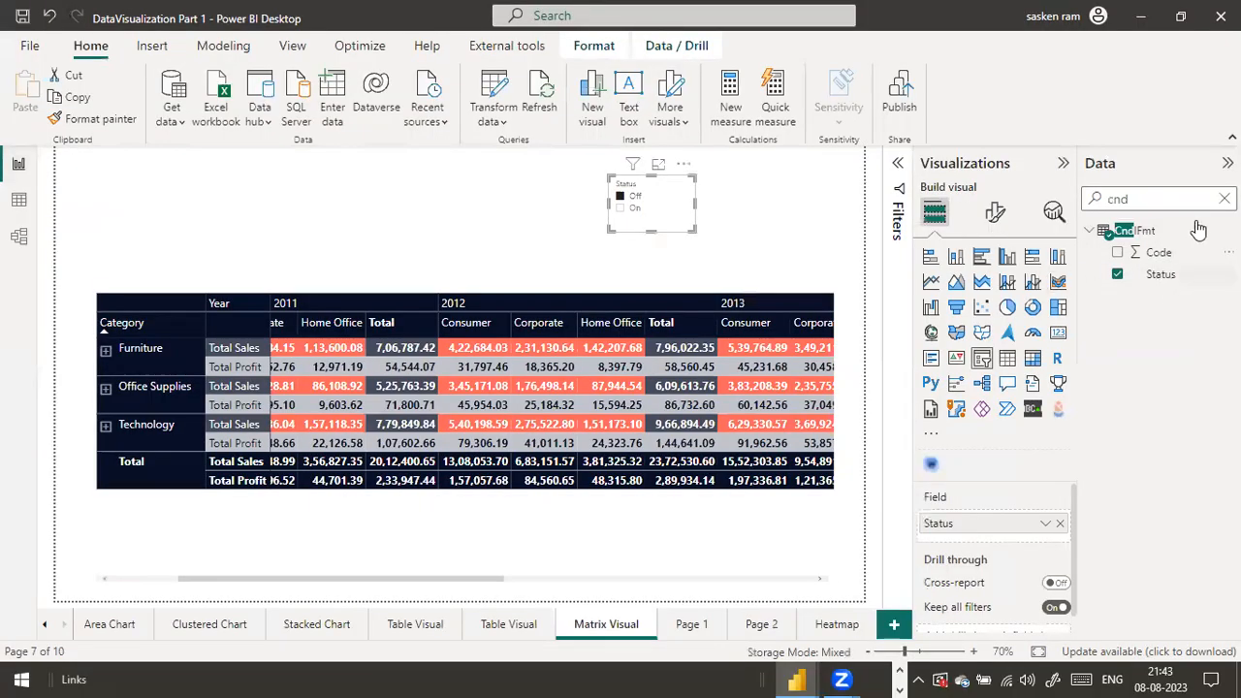
pyautogui.click(1224, 198)
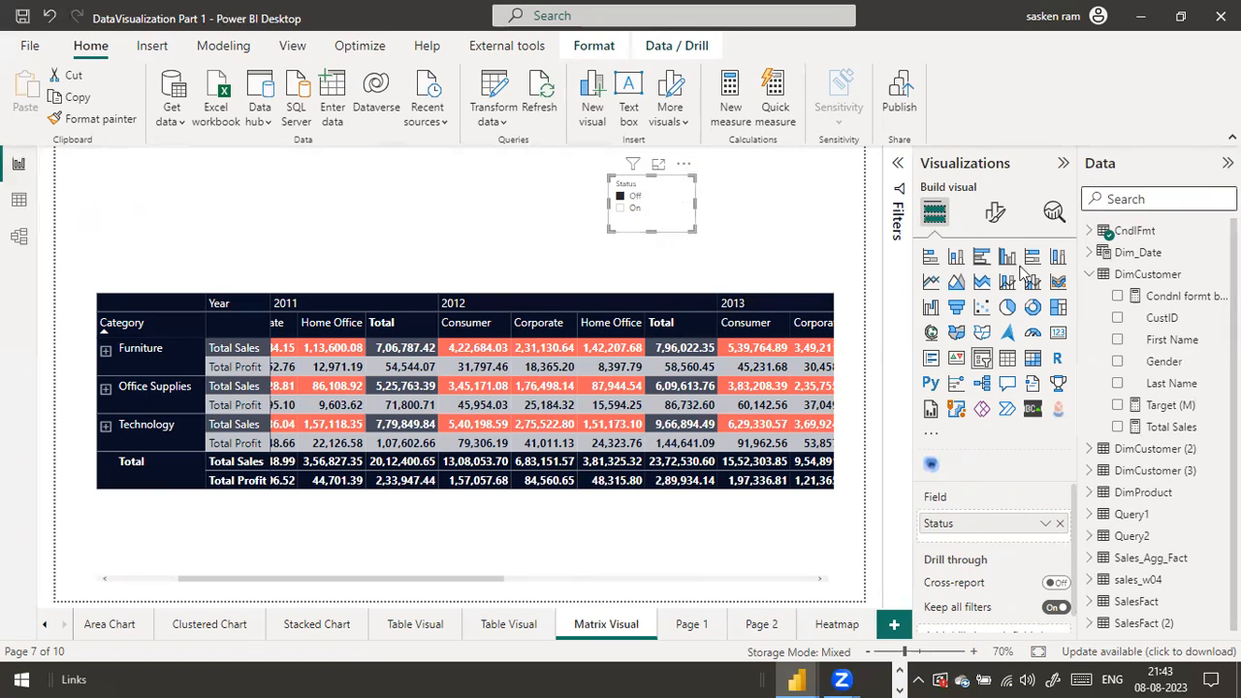
# Examine the Status and Code columns of the CndlFmt table in Data view, then go back to the report.
pyautogui.click(19, 201)
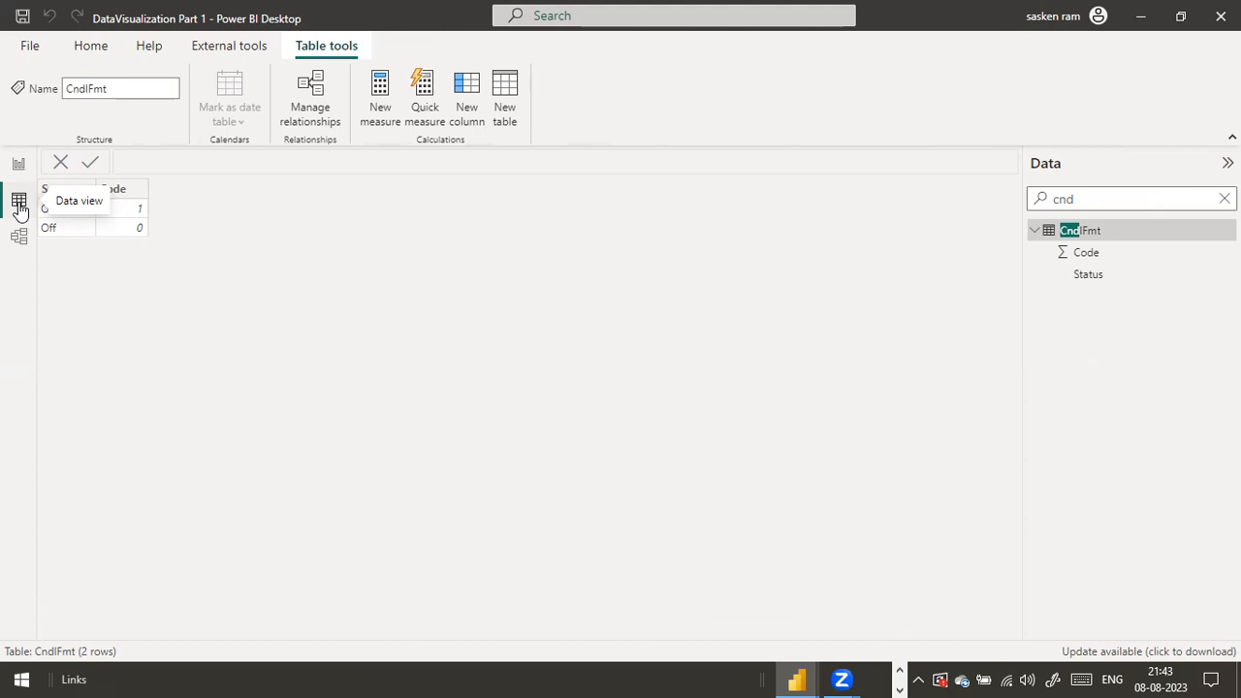
pyautogui.click(121, 202)
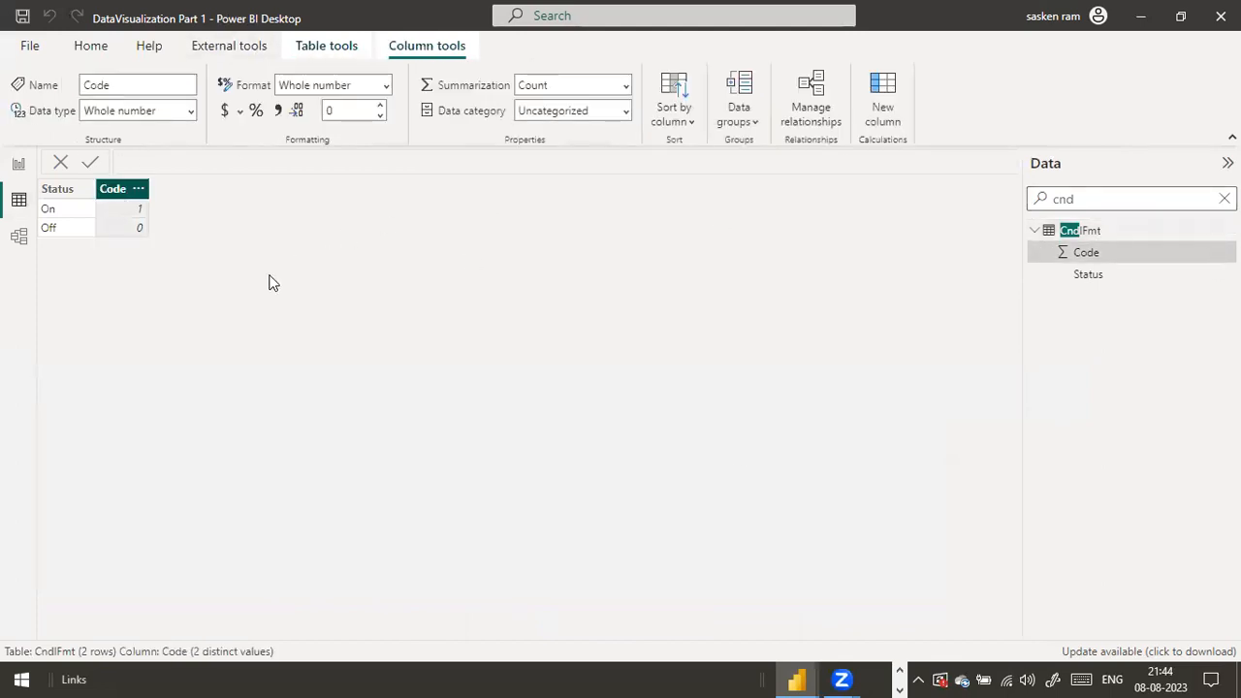
pyautogui.click(68, 197)
pyautogui.click(110, 189)
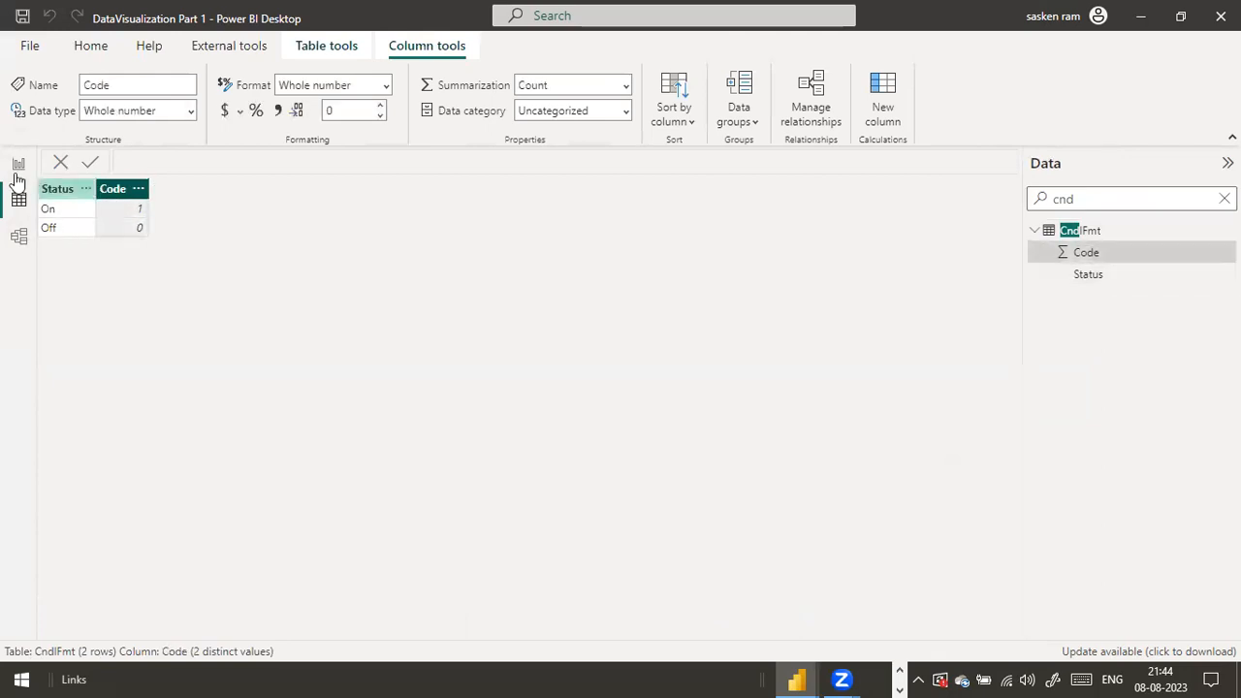
pyautogui.click(18, 163)
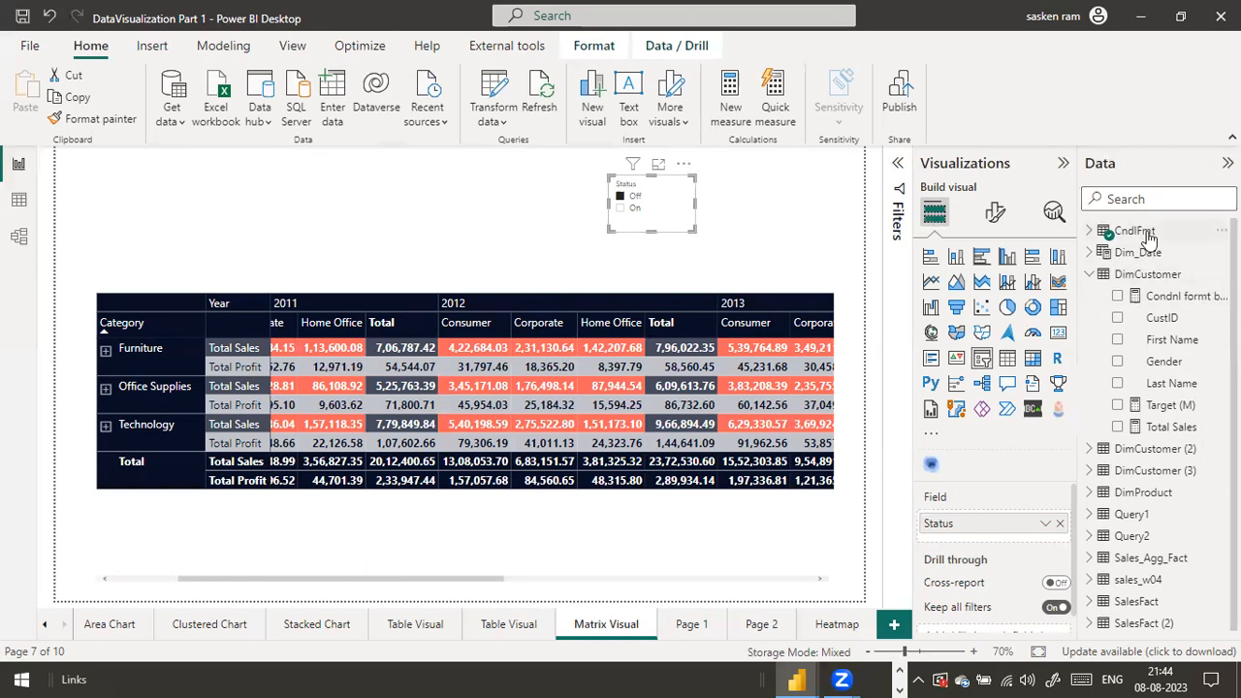
# In the Condnl formt bgcolor measure, replace the Code column with CndlFmt[Status] inside SELECTEDVALUE.
pyautogui.click(1184, 299)
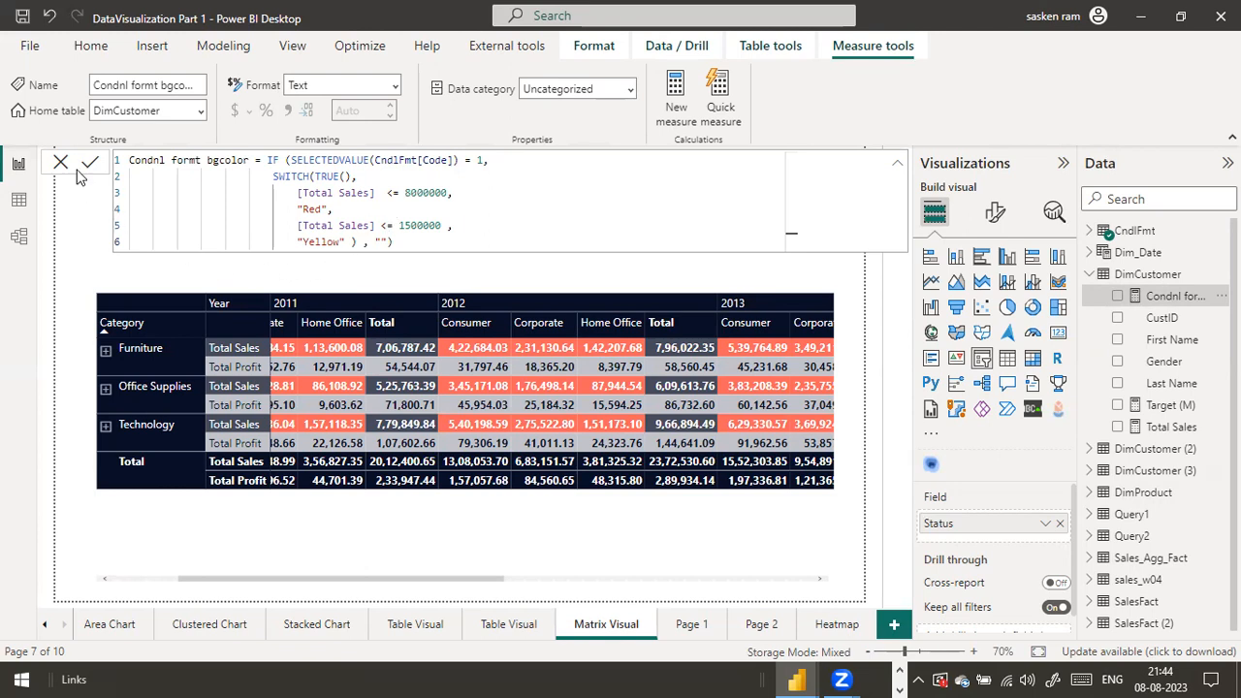
pyautogui.doubleClick(433, 161)
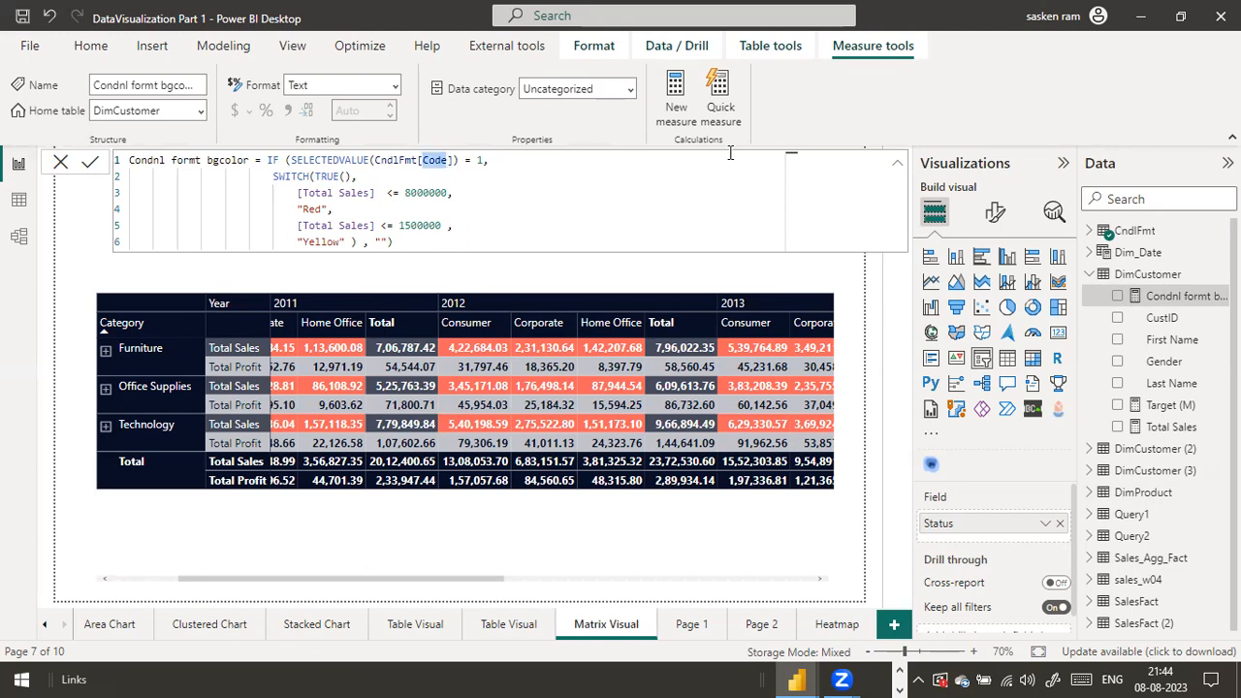
pyautogui.write('S')
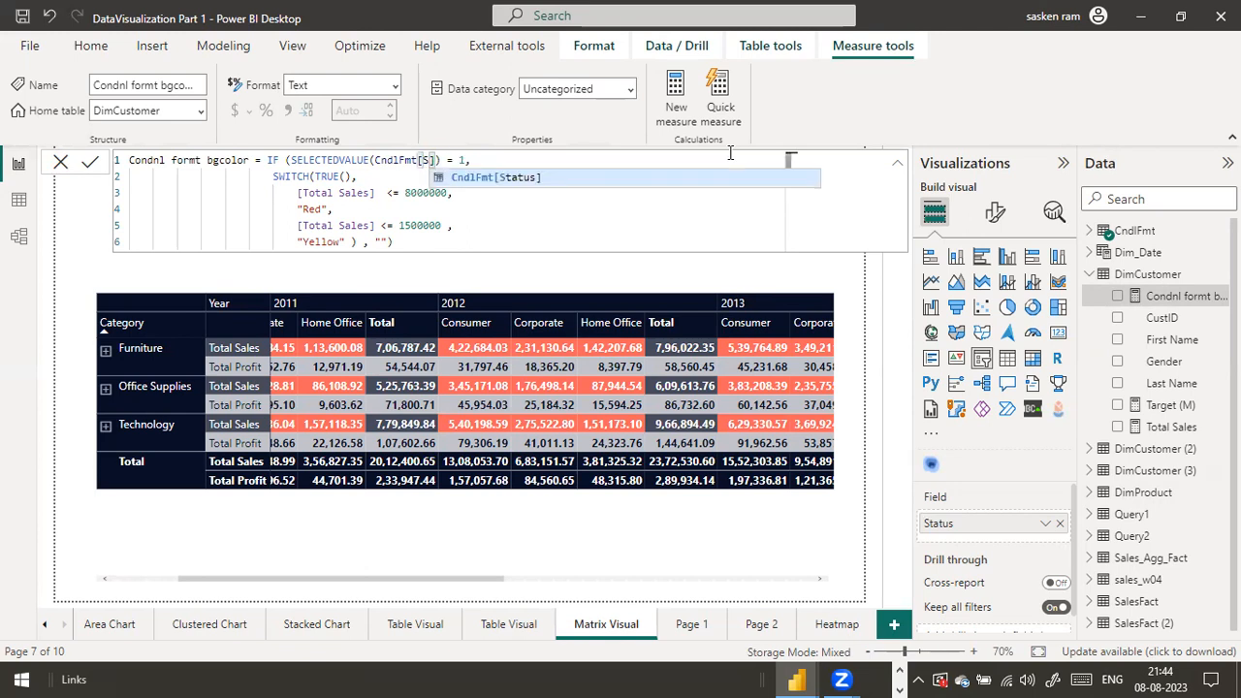
pyautogui.press('Tab')
# Change the measure's IF comparison value to the text "On", commit the formula and close the formula editor.
pyautogui.press('Right')
pyautogui.press('Right')
pyautogui.press('Right')
pyautogui.press('Right')
pyautogui.press('Right')
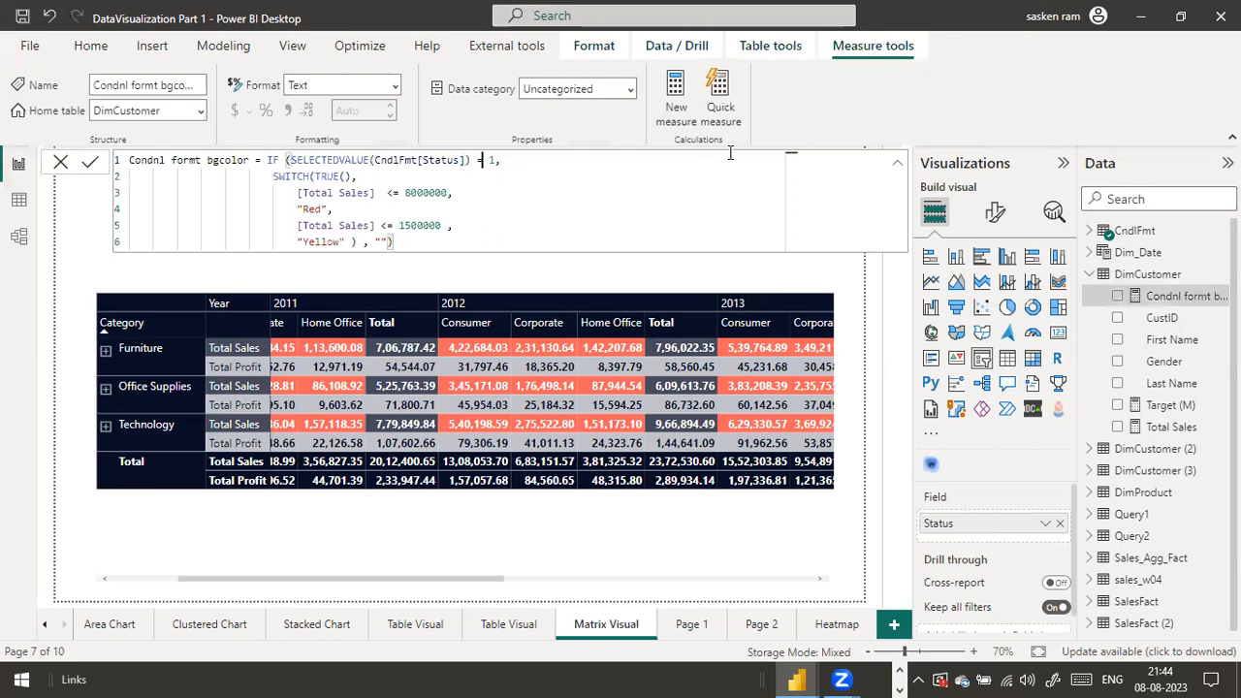
pyautogui.press('BackSpace')
pyautogui.write("'")
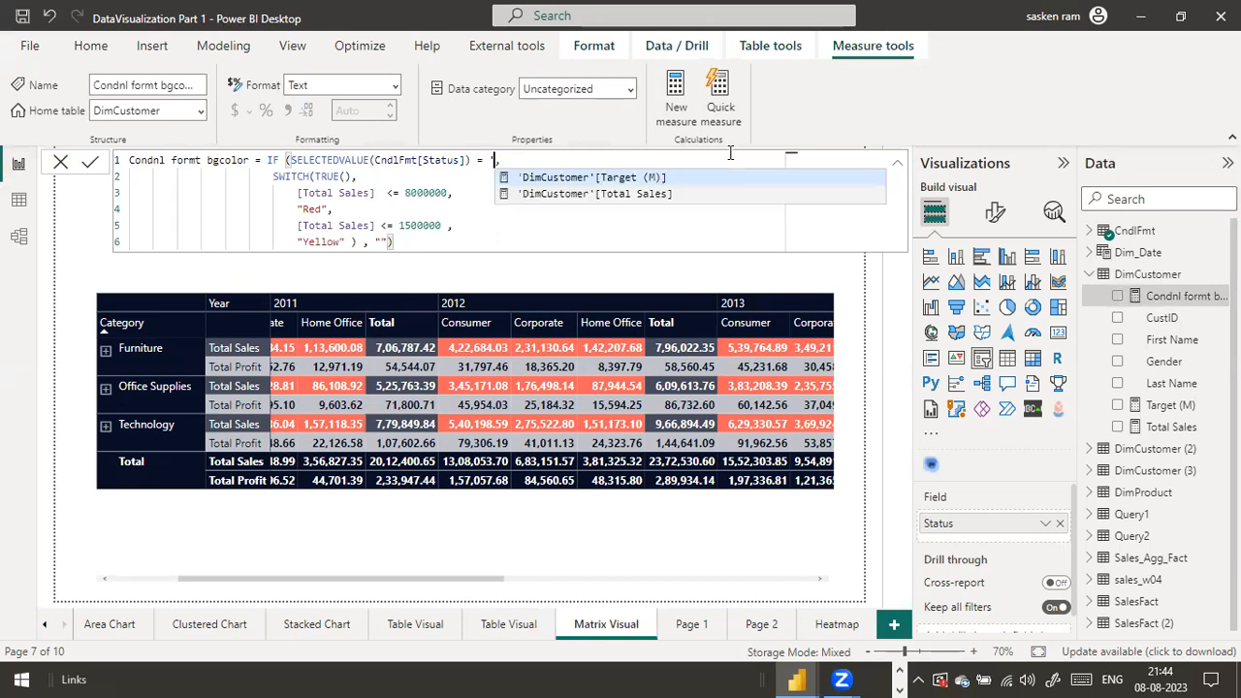
pyautogui.write('On')
pyautogui.press('Down')
pyautogui.press('Down')
pyautogui.press('Down')
pyautogui.press('Down')
pyautogui.press('Up')
pyautogui.press('Up')
pyautogui.press('Up')
pyautogui.press('Up')
pyautogui.press('Down')
pyautogui.press('Up')
pyautogui.press('BackSpace')
pyautogui.write('"')
pyautogui.press('Left')
pyautogui.press('Left')
pyautogui.press('Left')
pyautogui.press('BackSpace')
pyautogui.write('"')
pyautogui.press('Down')
pyautogui.press('Down')
pyautogui.press('Down')
pyautogui.press('Down')
pyautogui.press('Down')
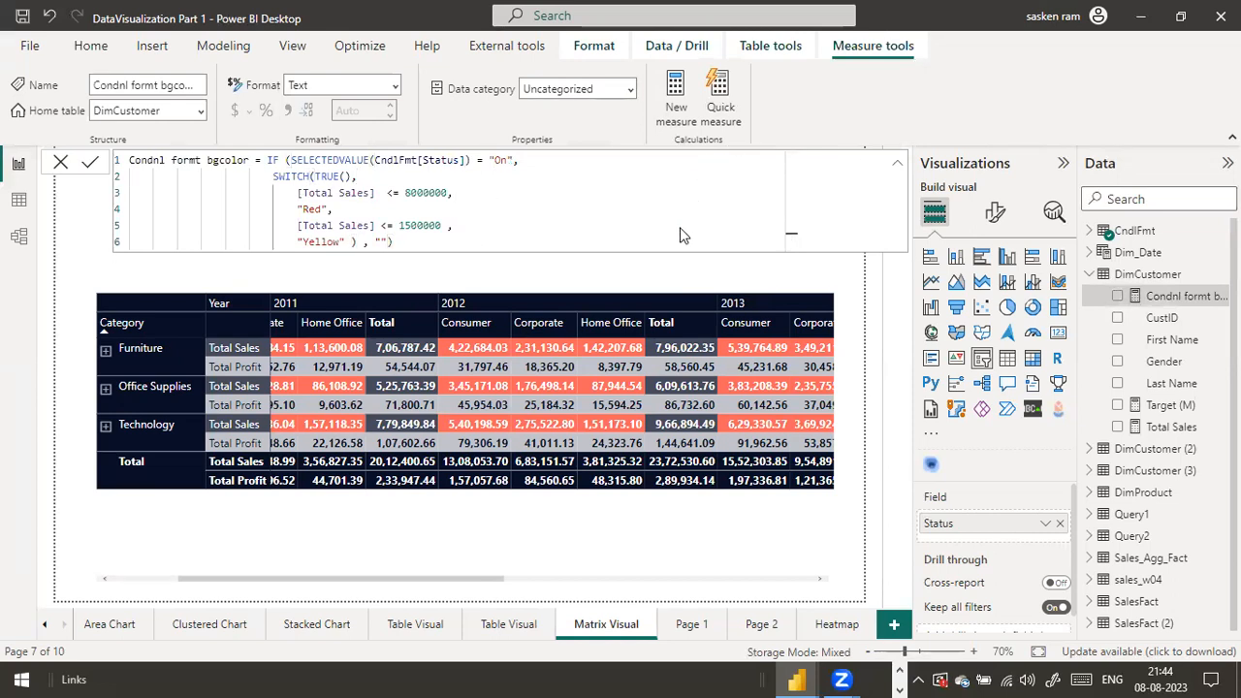
pyautogui.press('Return')
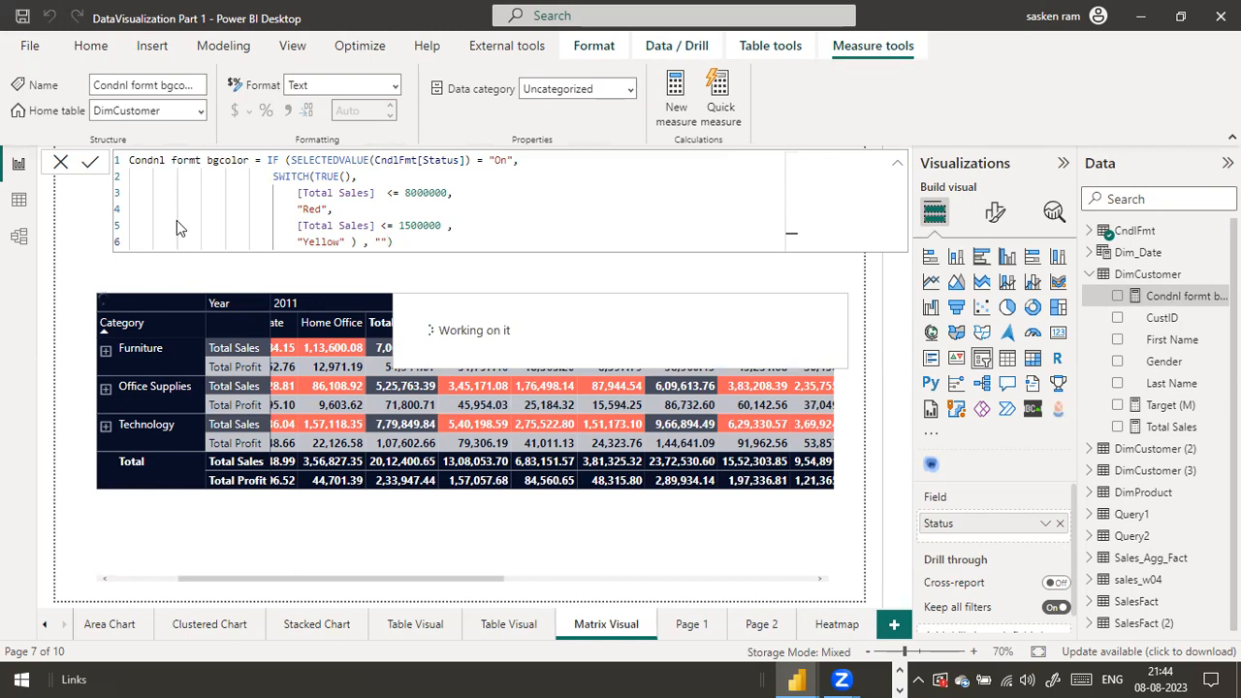
pyautogui.click(61, 165)
# Test the edited measure by switching the Status slicer to On, Off and On again.
pyautogui.click(623, 210)
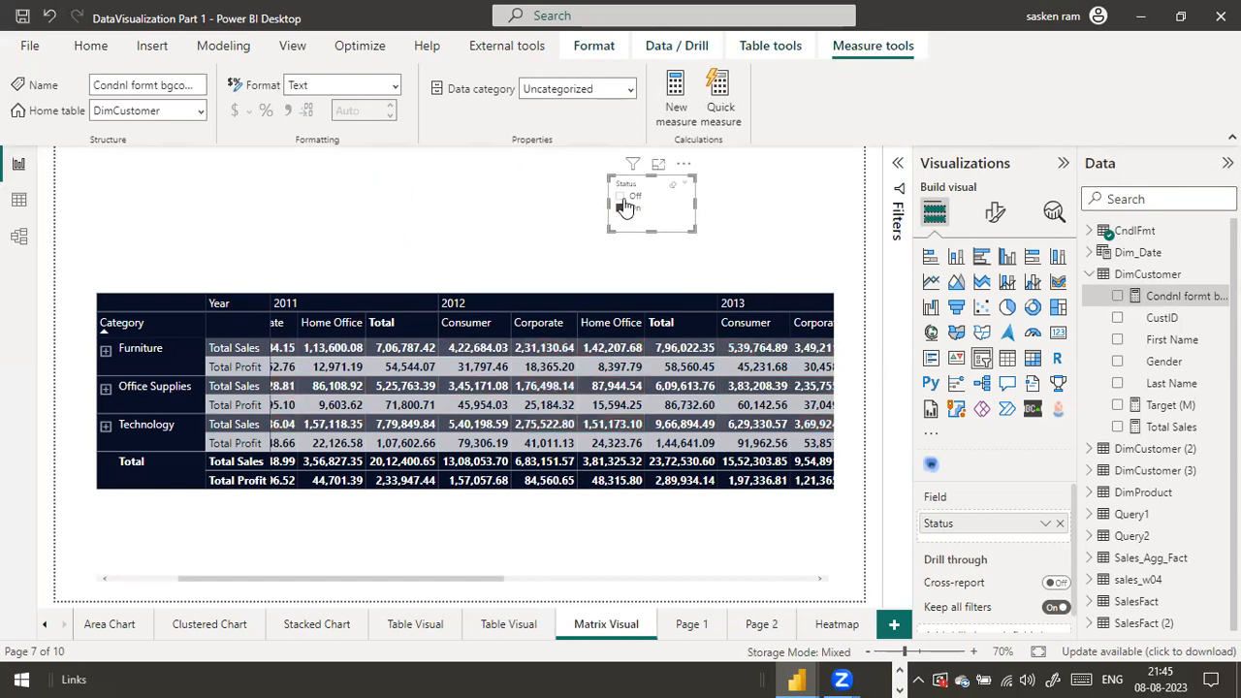
pyautogui.click(622, 198)
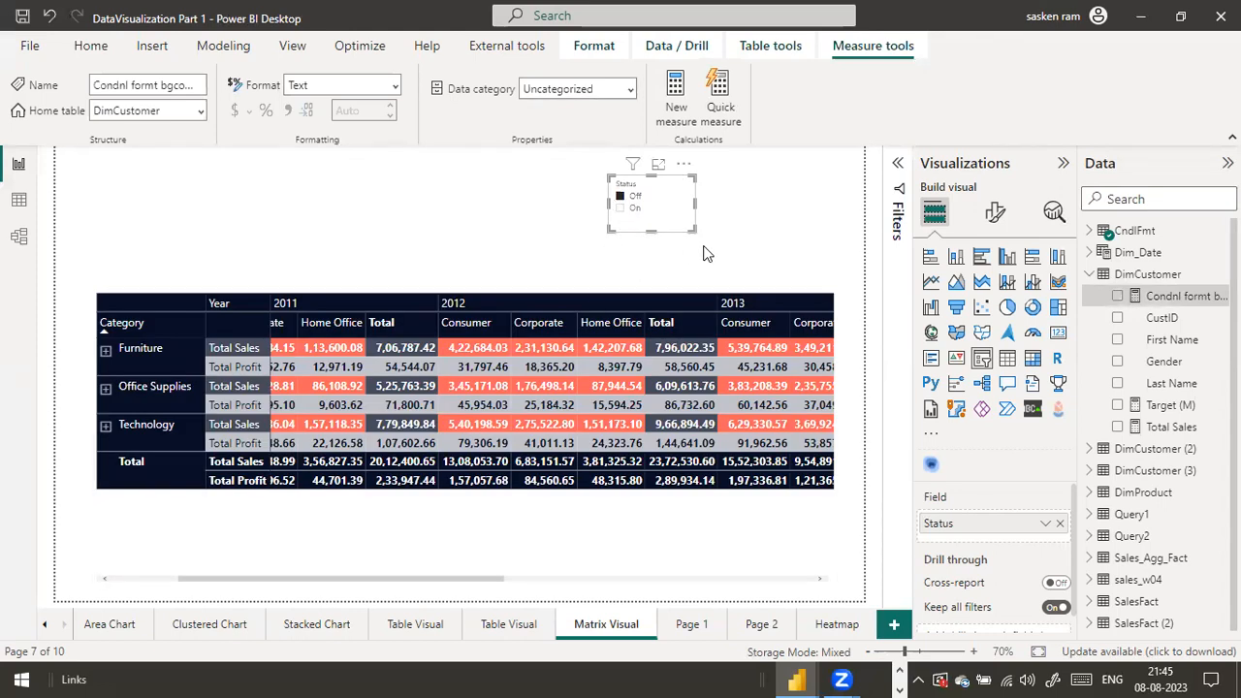
pyautogui.click(621, 209)
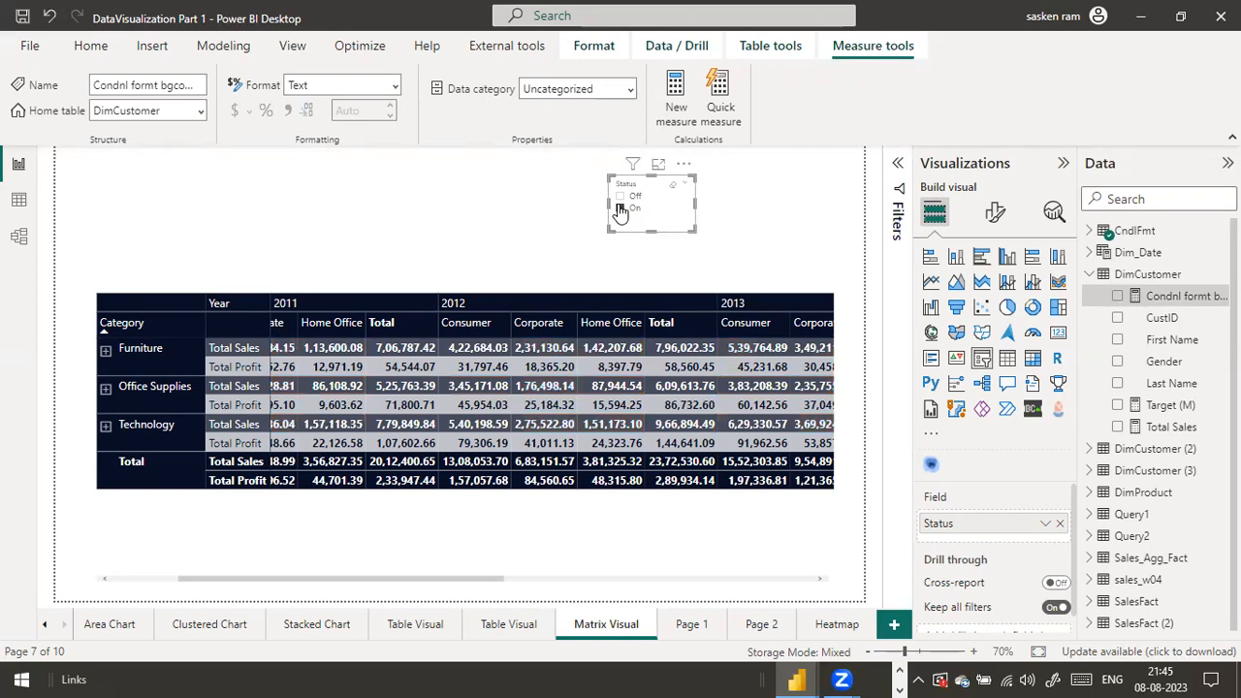
# Collapse DimCustomer, expand the CndlFmt table's fields, and search the data fields for "cnd", shortening the search to "c".
pyautogui.click(1090, 276)
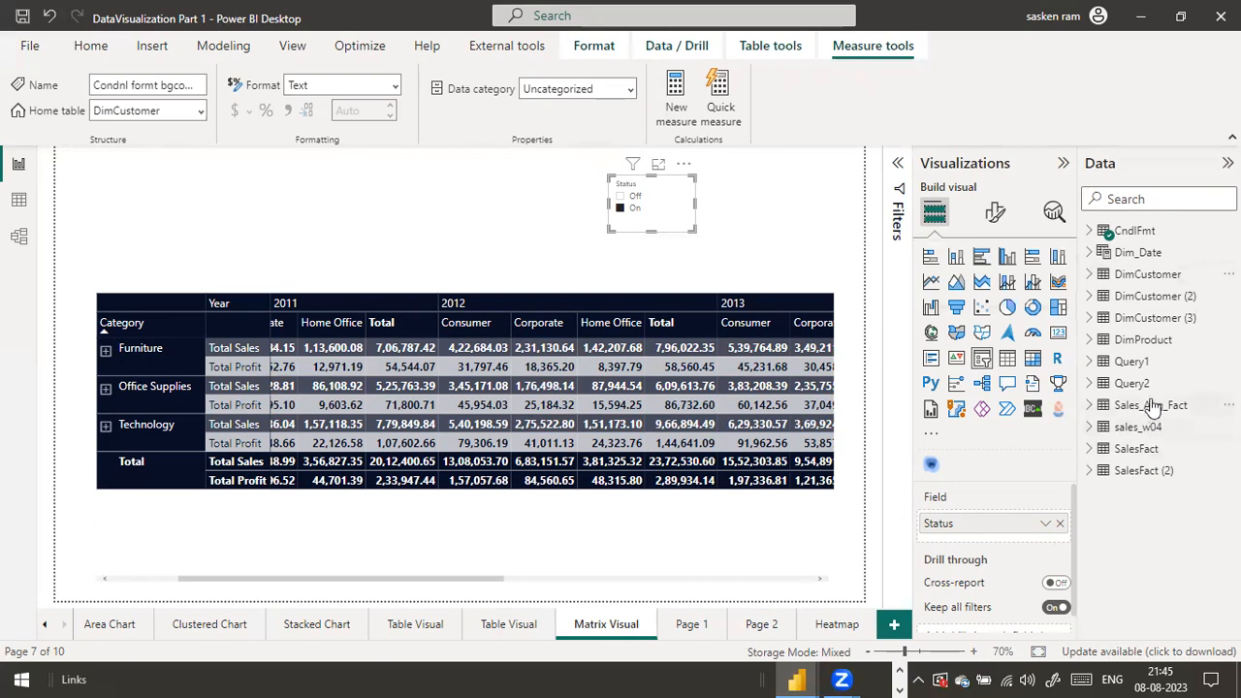
pyautogui.click(1091, 234)
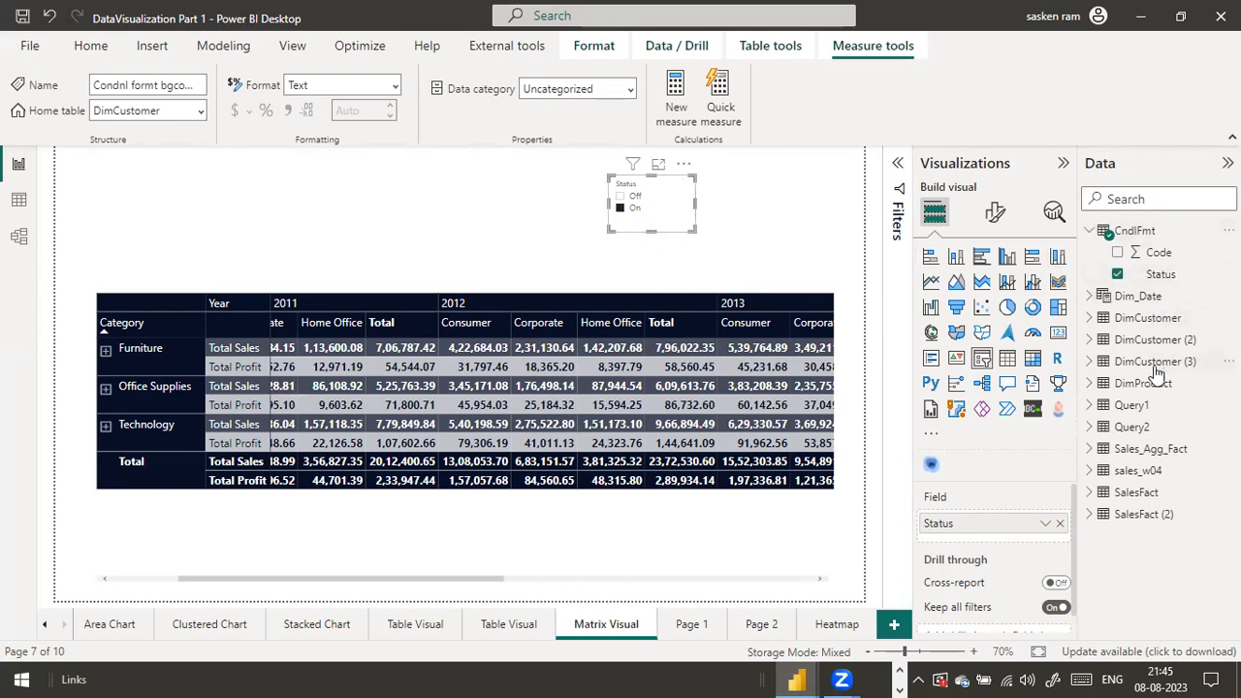
pyautogui.click(1155, 199)
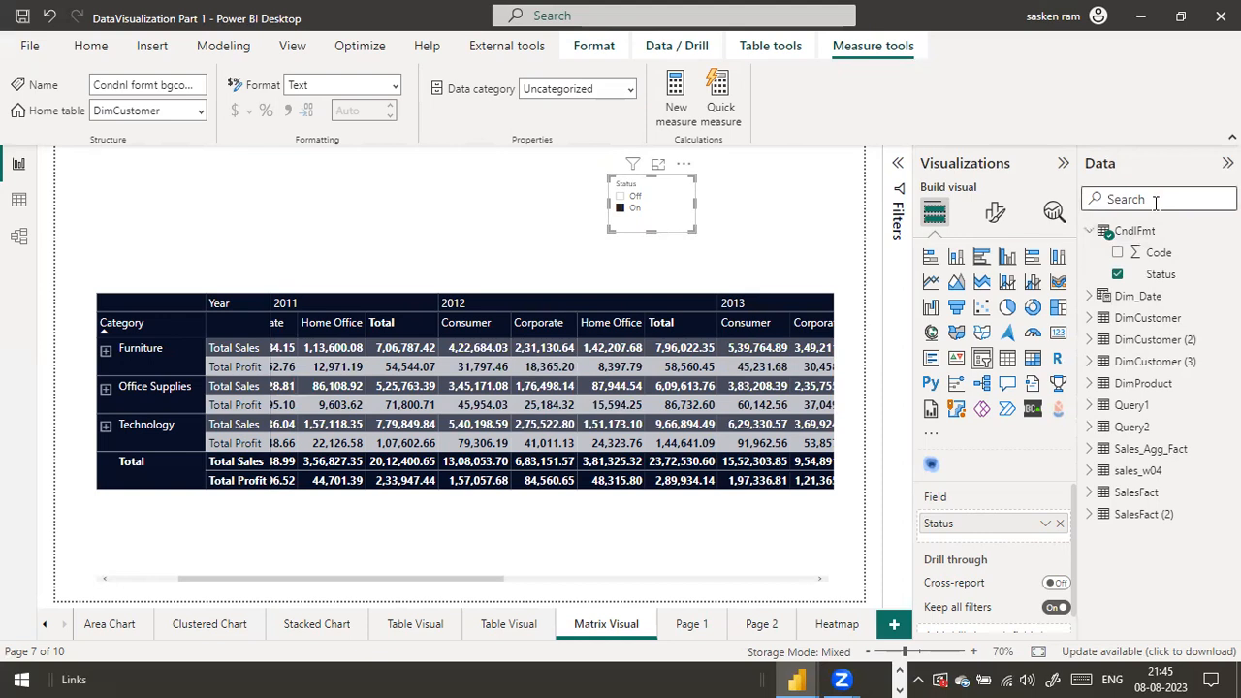
pyautogui.write('cnd')
pyautogui.press('BackSpace')
pyautogui.press('BackSpace')
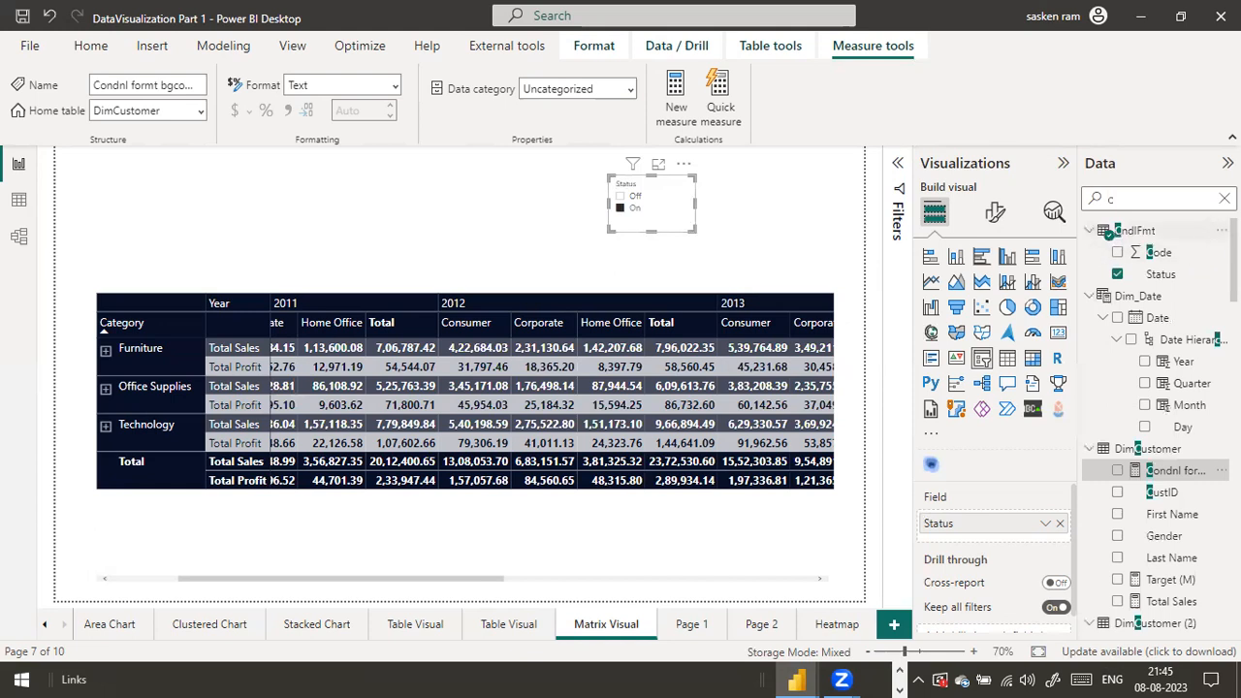
# Sort the CndlFmt table by its Code column in descending order in Data view and return to the report.
pyautogui.click(18, 200)
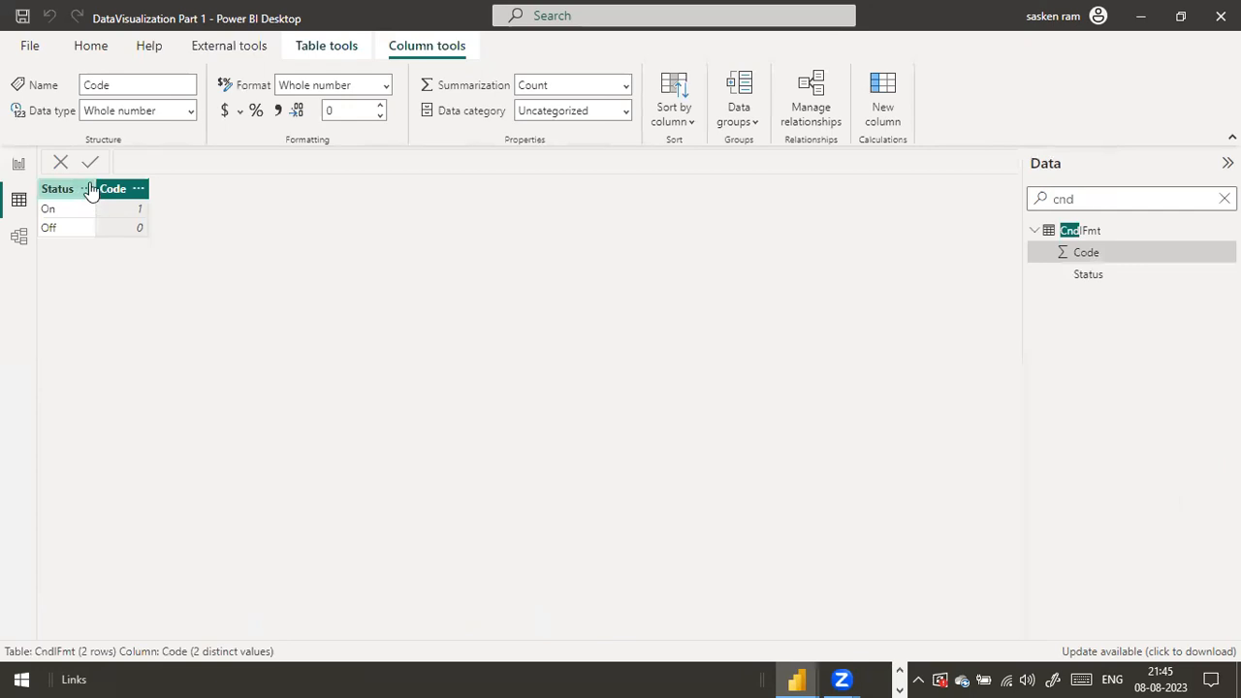
pyautogui.click(138, 189)
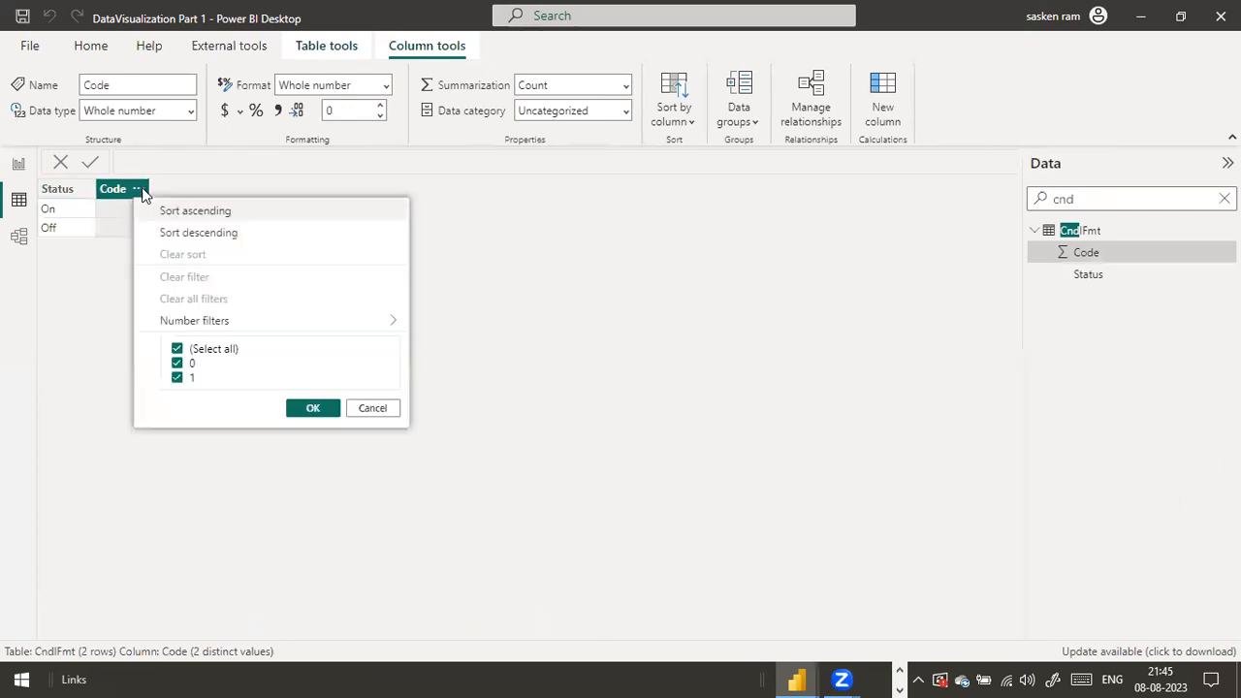
pyautogui.click(217, 233)
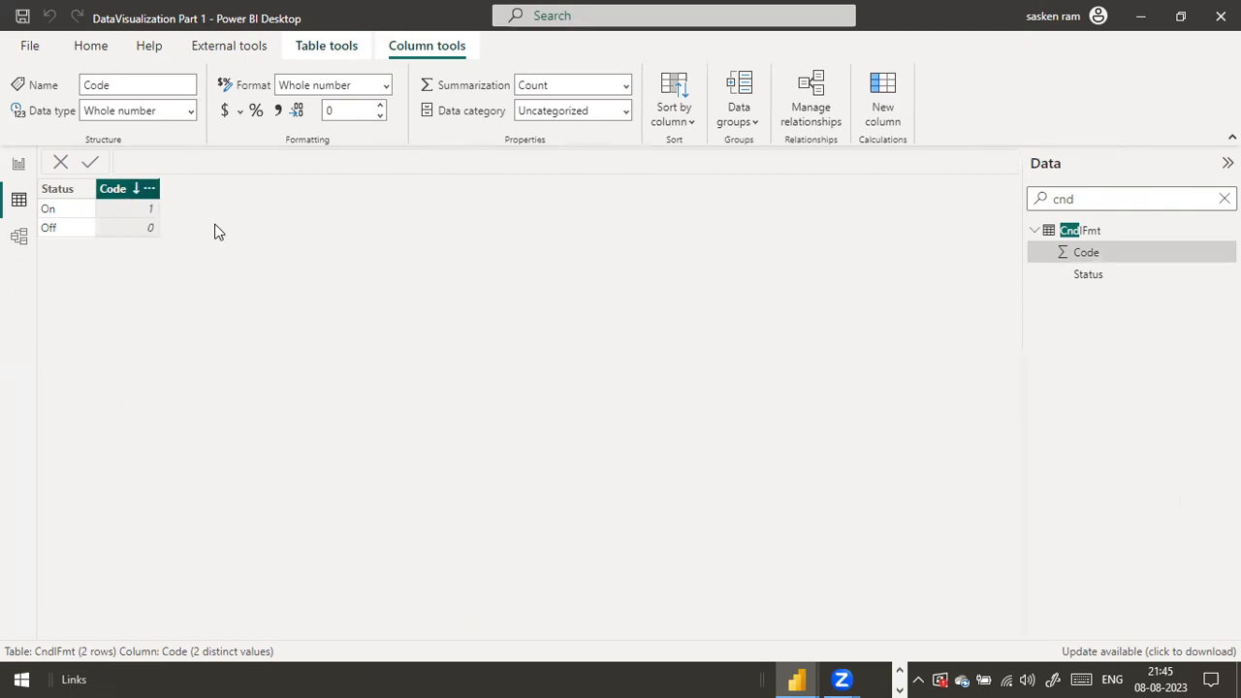
pyautogui.click(20, 168)
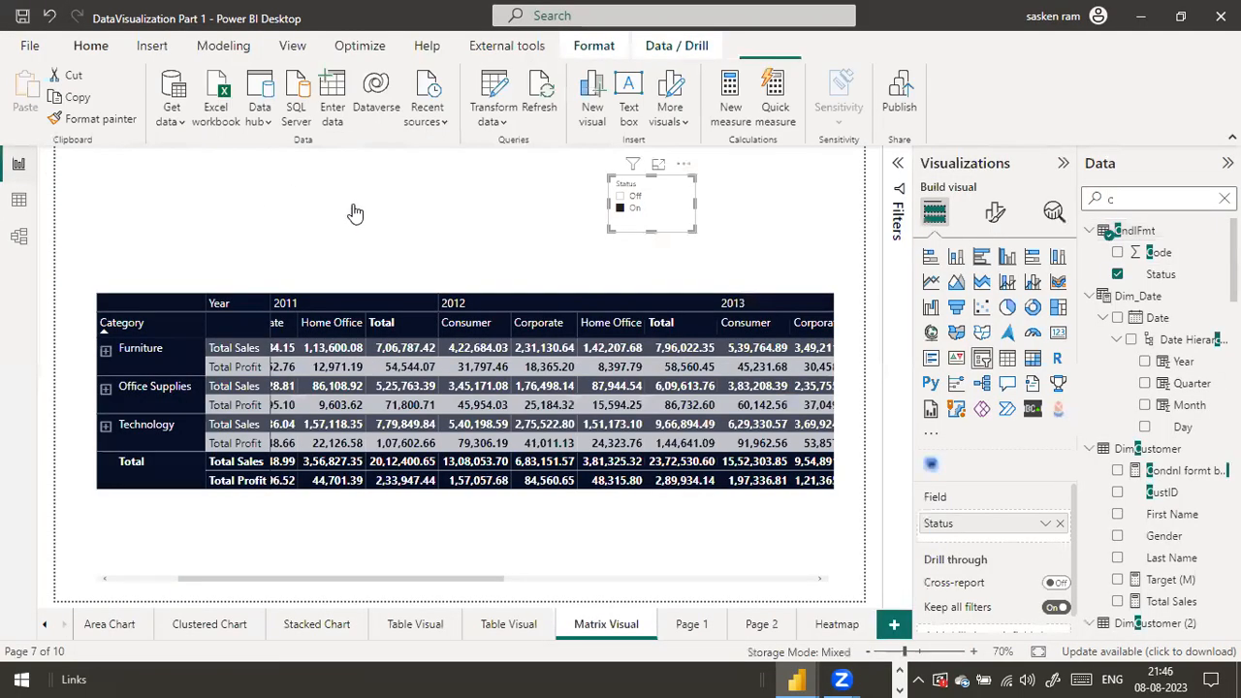
# Recheck the matrix with the Status slicer on Off, On and Off, and open the Condnl formt bgcolor formula for review.
pyautogui.click(625, 198)
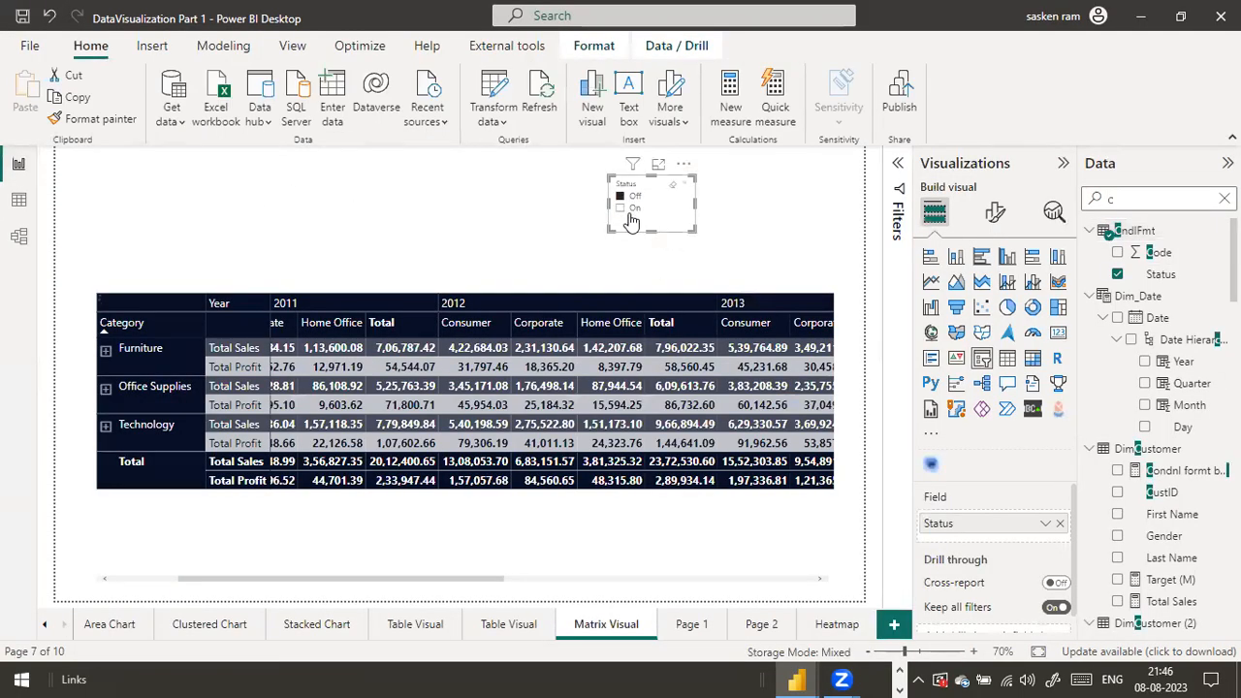
pyautogui.click(622, 209)
pyautogui.click(623, 199)
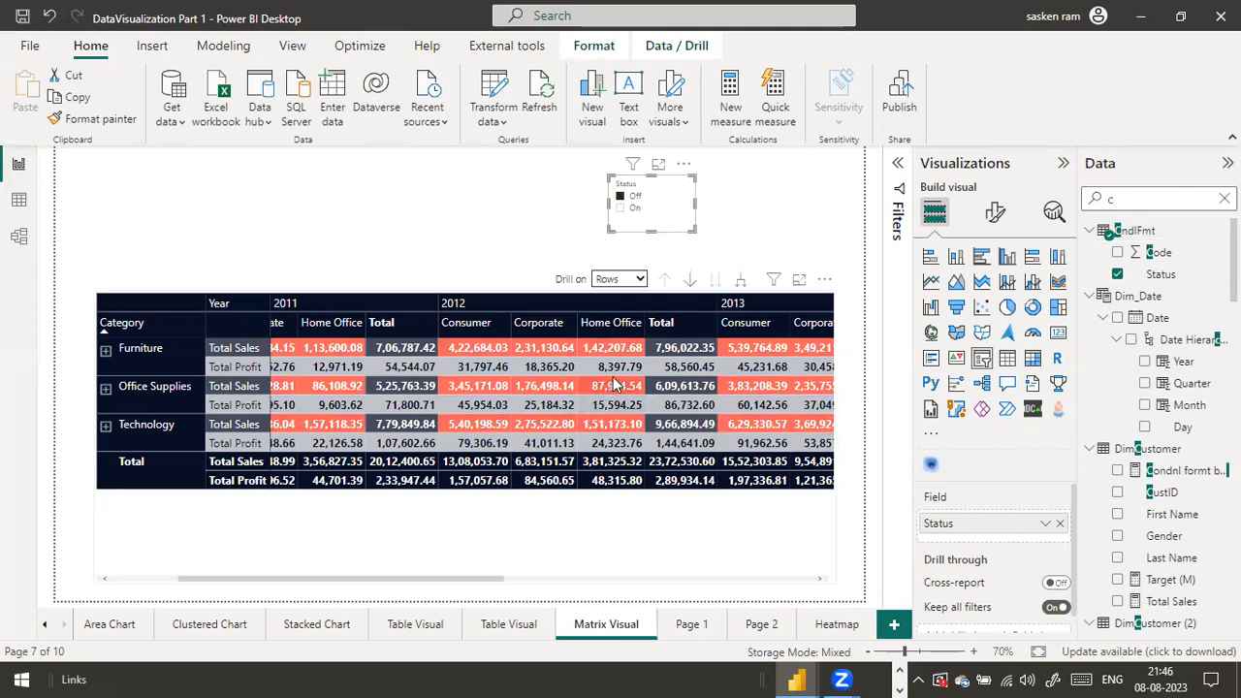
pyautogui.click(1175, 470)
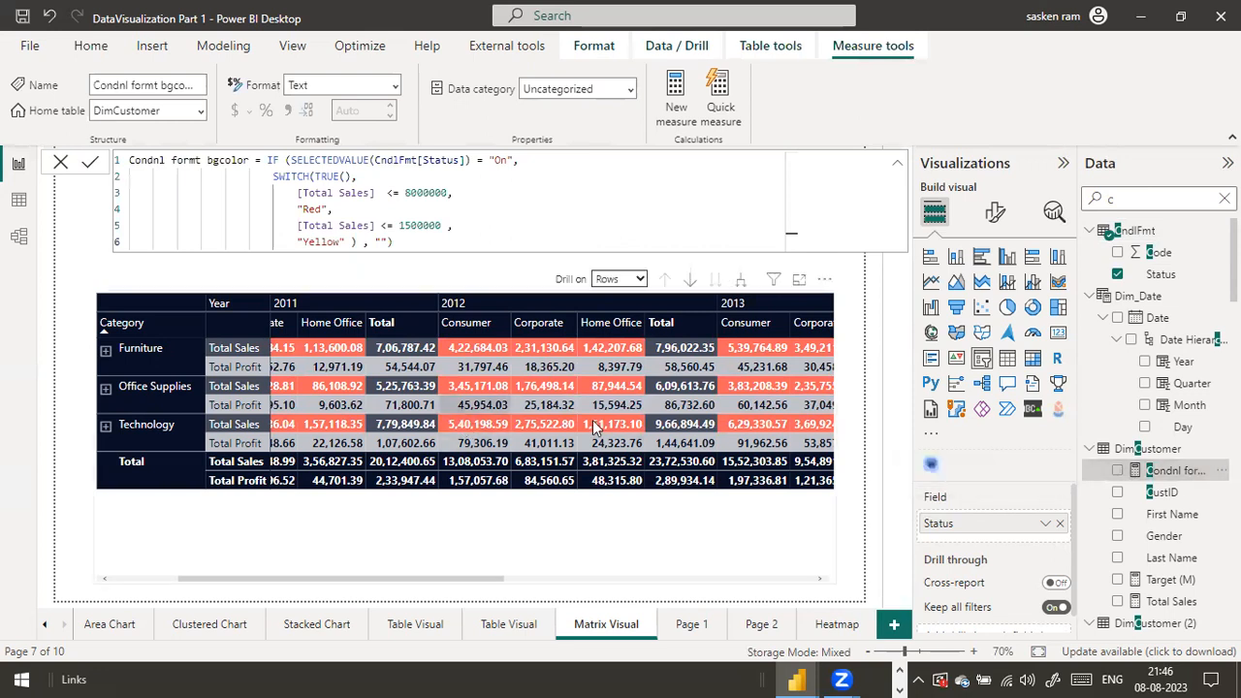
# Replace the "Yellow" result with "Green" in the Condnl formt bgcolor measure and commit the formula.
pyautogui.doubleClick(312, 243)
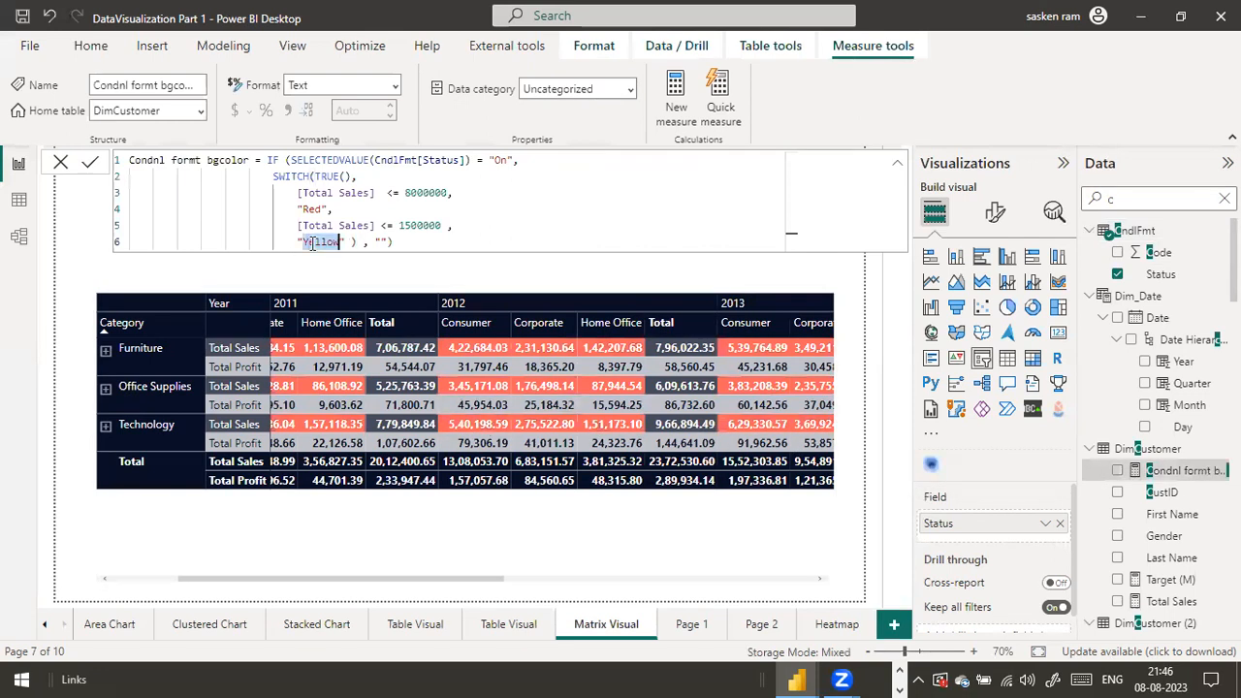
pyautogui.click(436, 225)
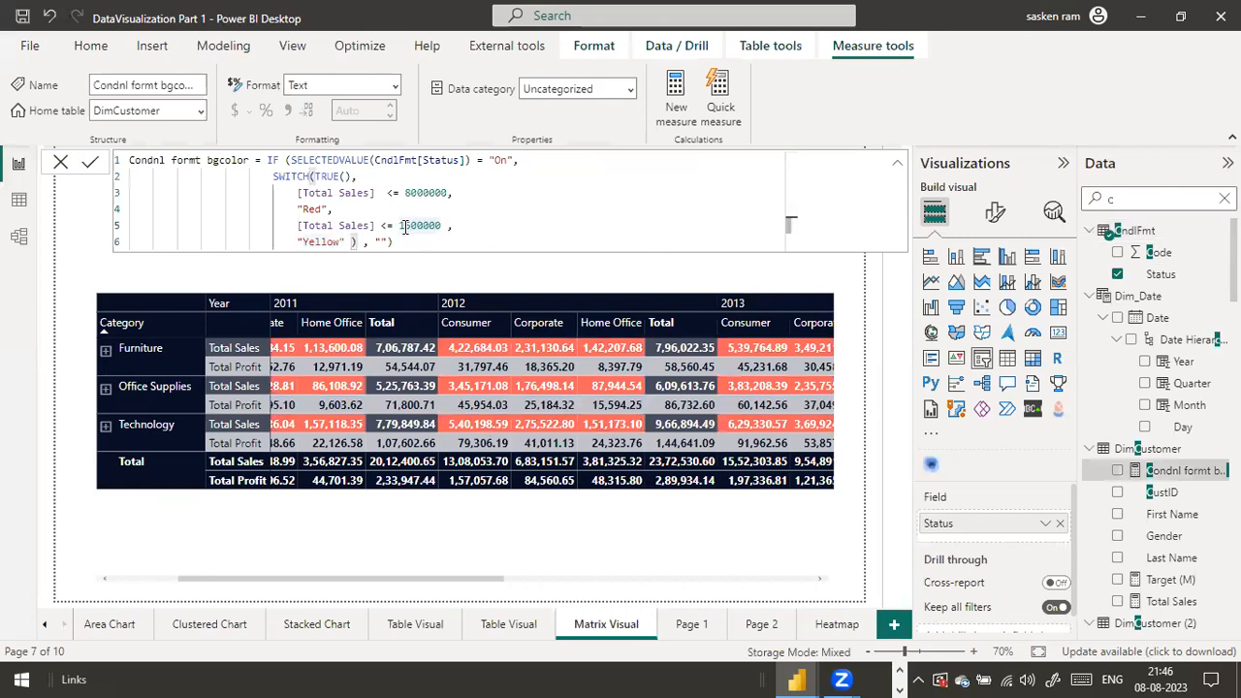
pyautogui.doubleClick(339, 243)
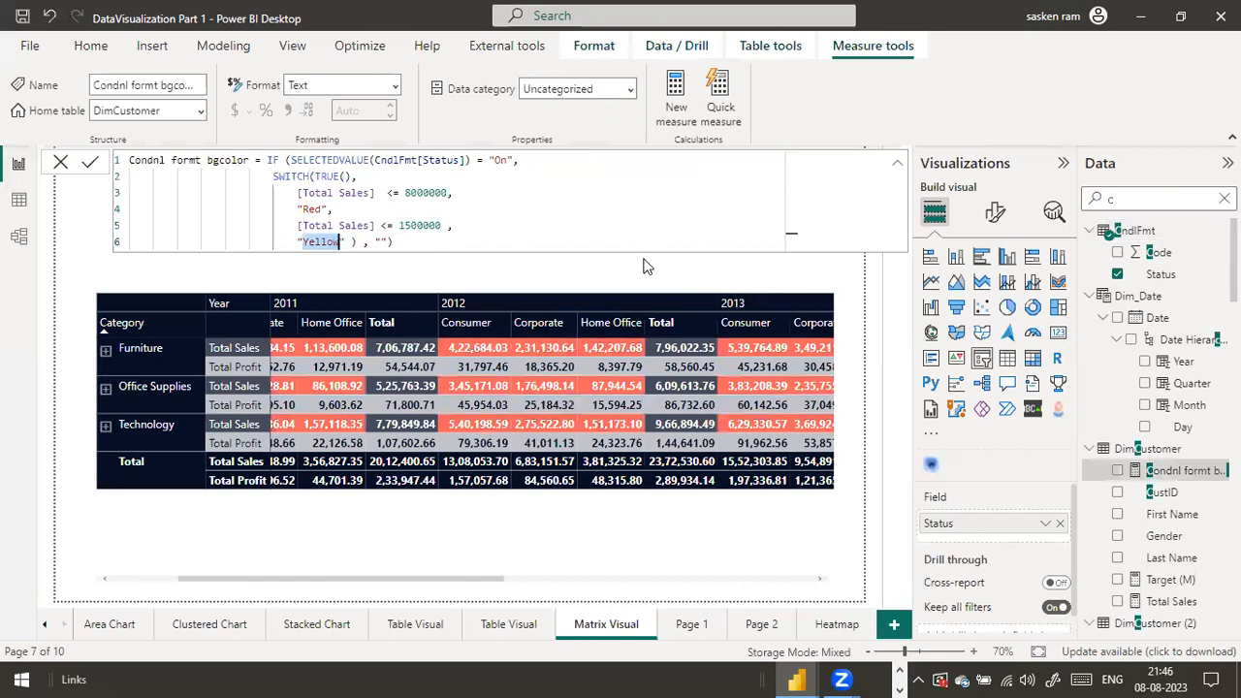
pyautogui.press('BackSpace')
pyautogui.write('Gr')
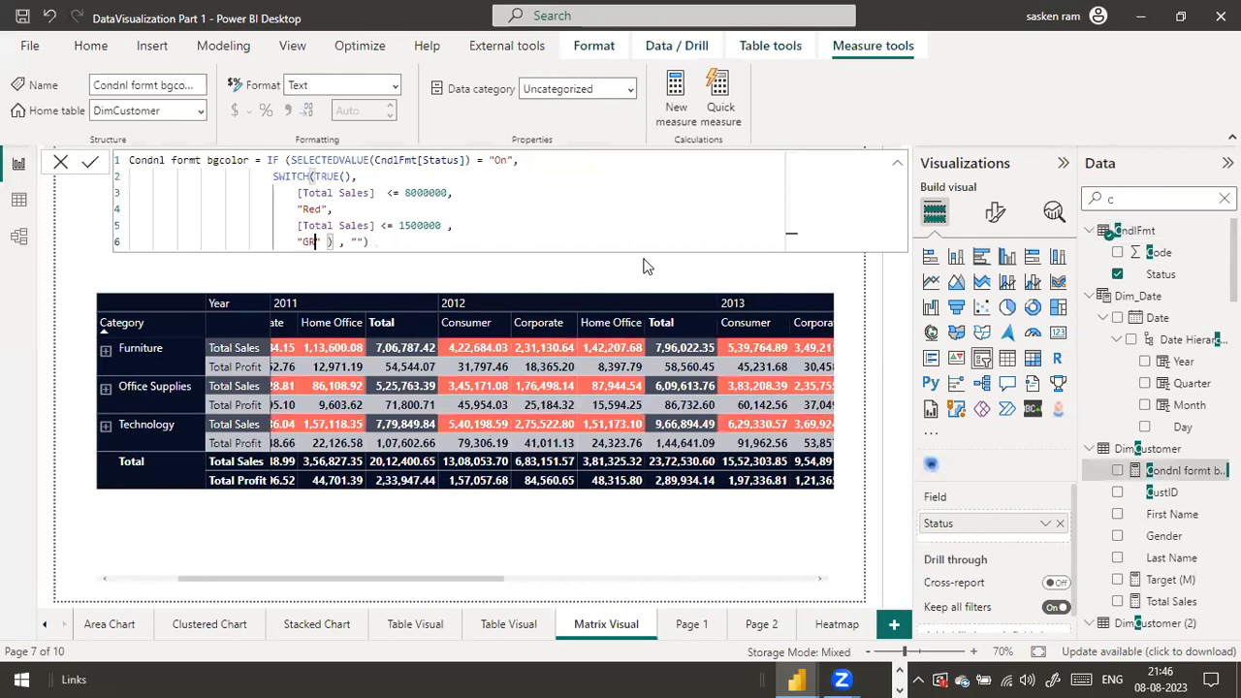
pyautogui.press('BackSpace')
pyautogui.write('reen"')
pyautogui.press('Return')
# Examine the matrix's cell colours across the years 2011 to 2014 and with the Status slicer switched to On and back to Off.
pyautogui.click(301, 460)
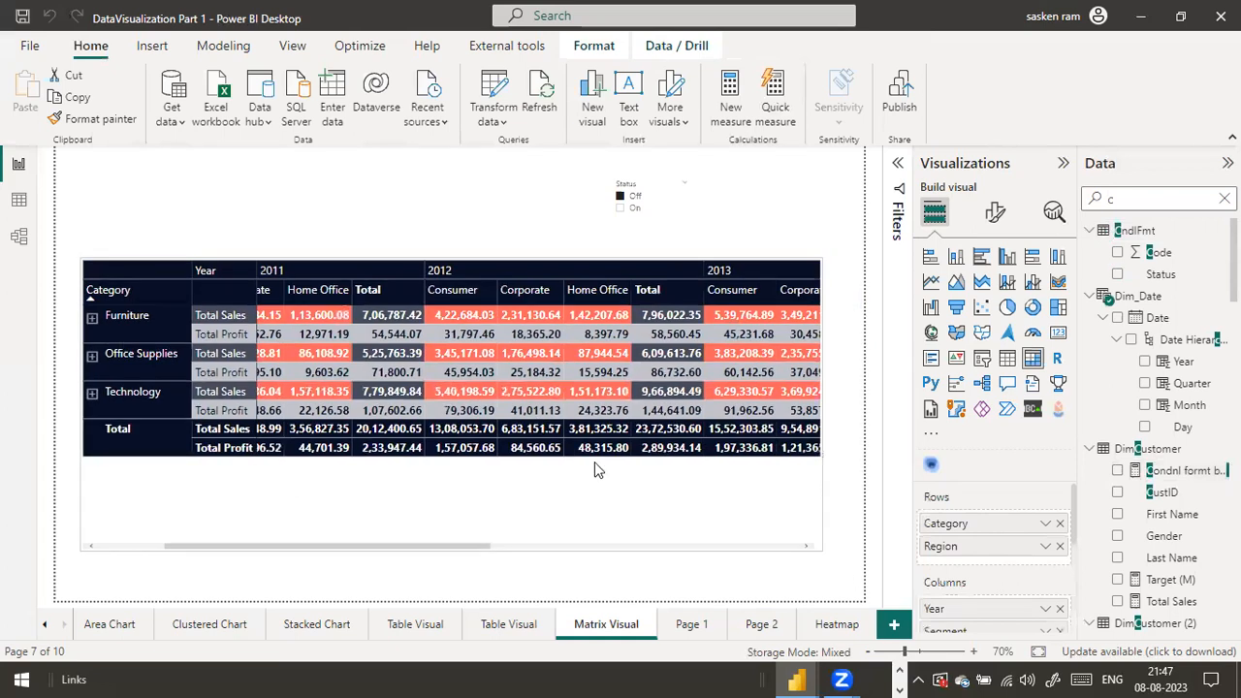
pyautogui.click(805, 562)
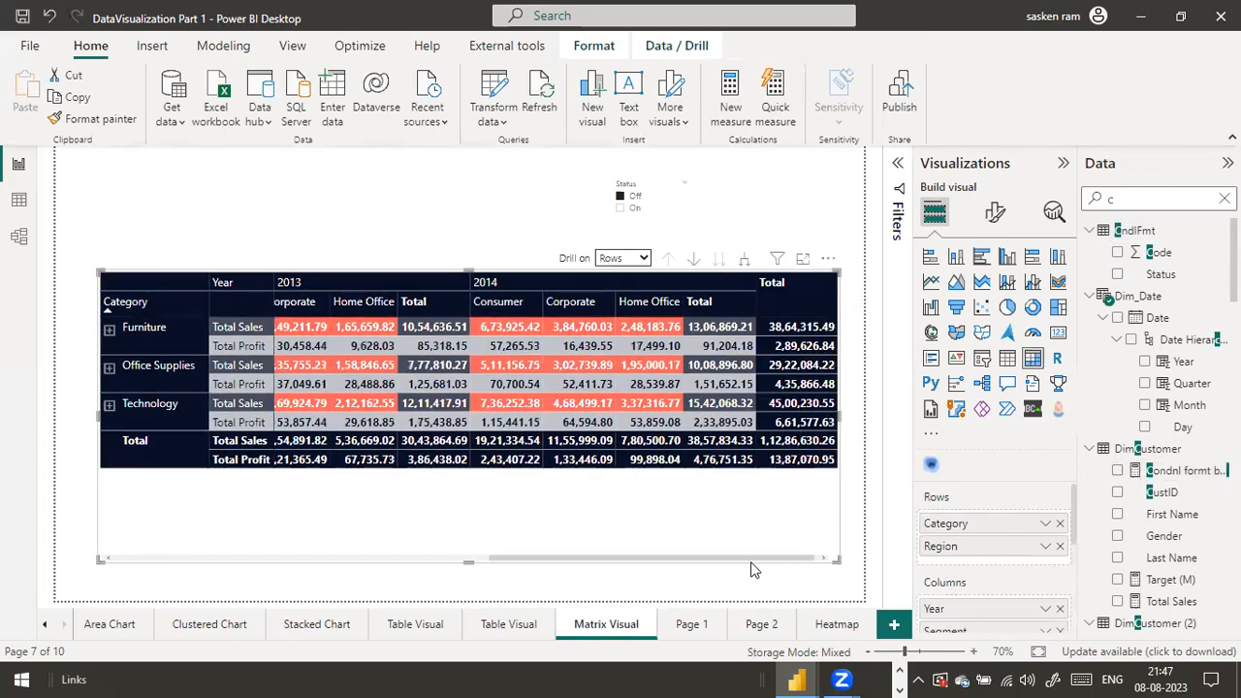
pyautogui.hscroll(-3, 752, 563)
pyautogui.hscroll(-4, 754, 570)
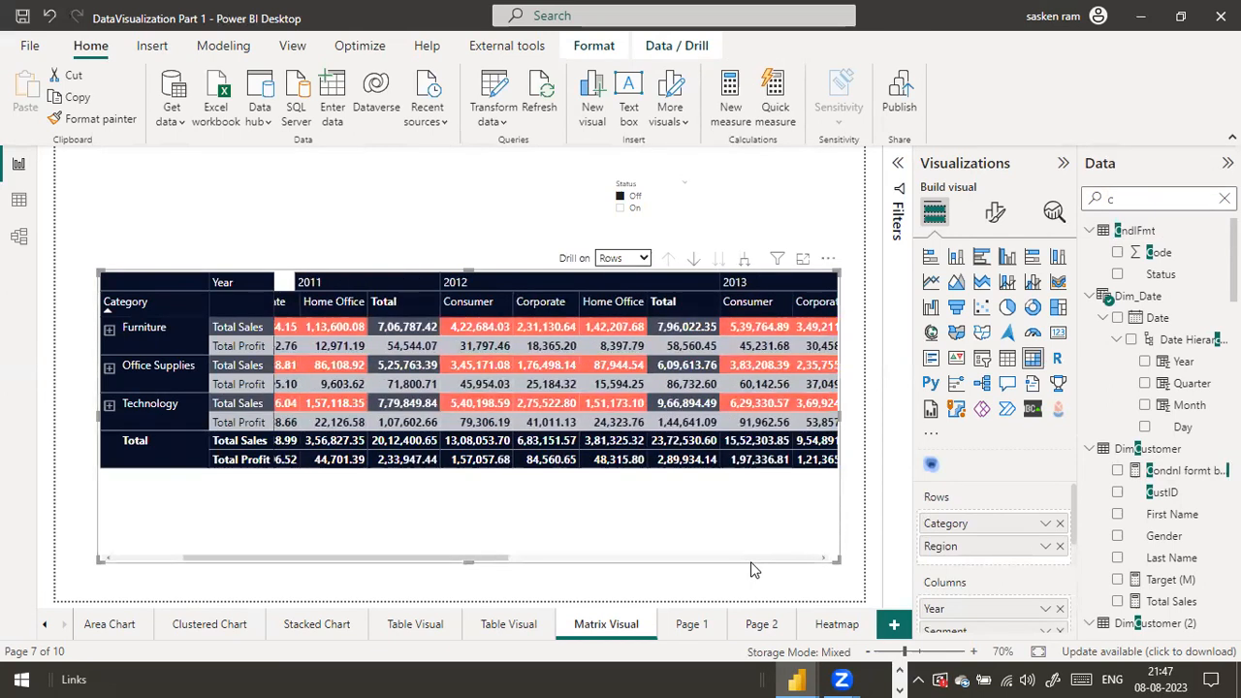
pyautogui.hscroll(-2, 751, 570)
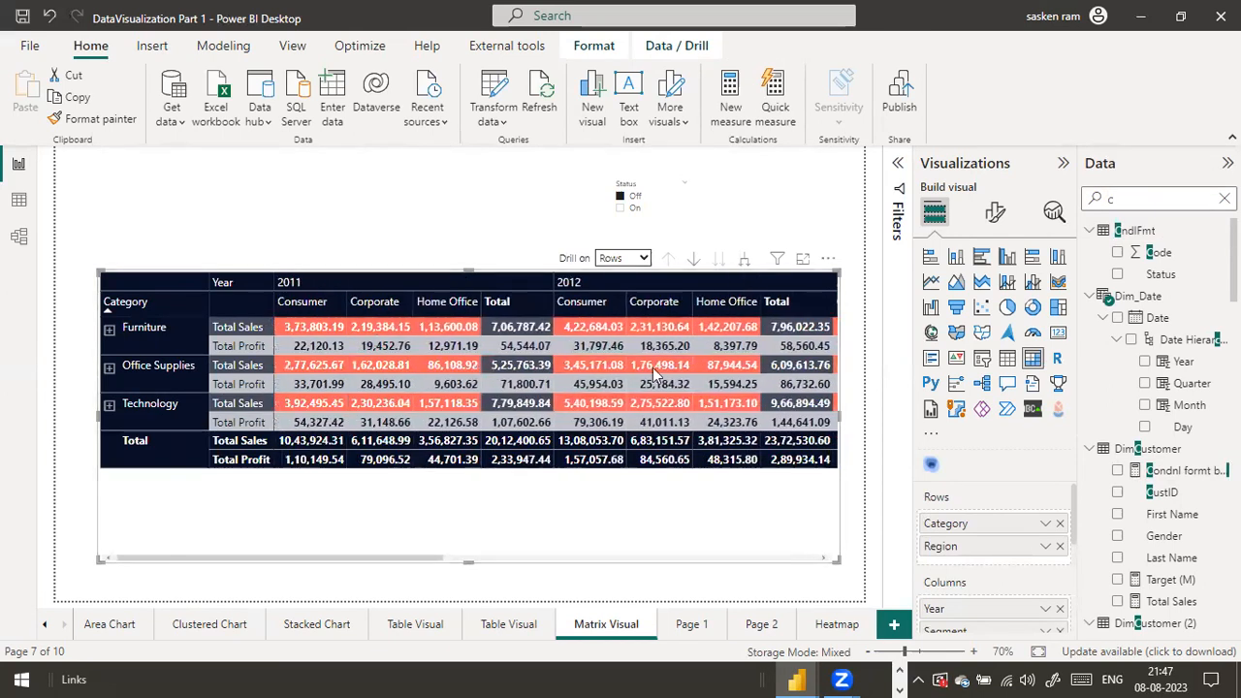
pyautogui.click(627, 215)
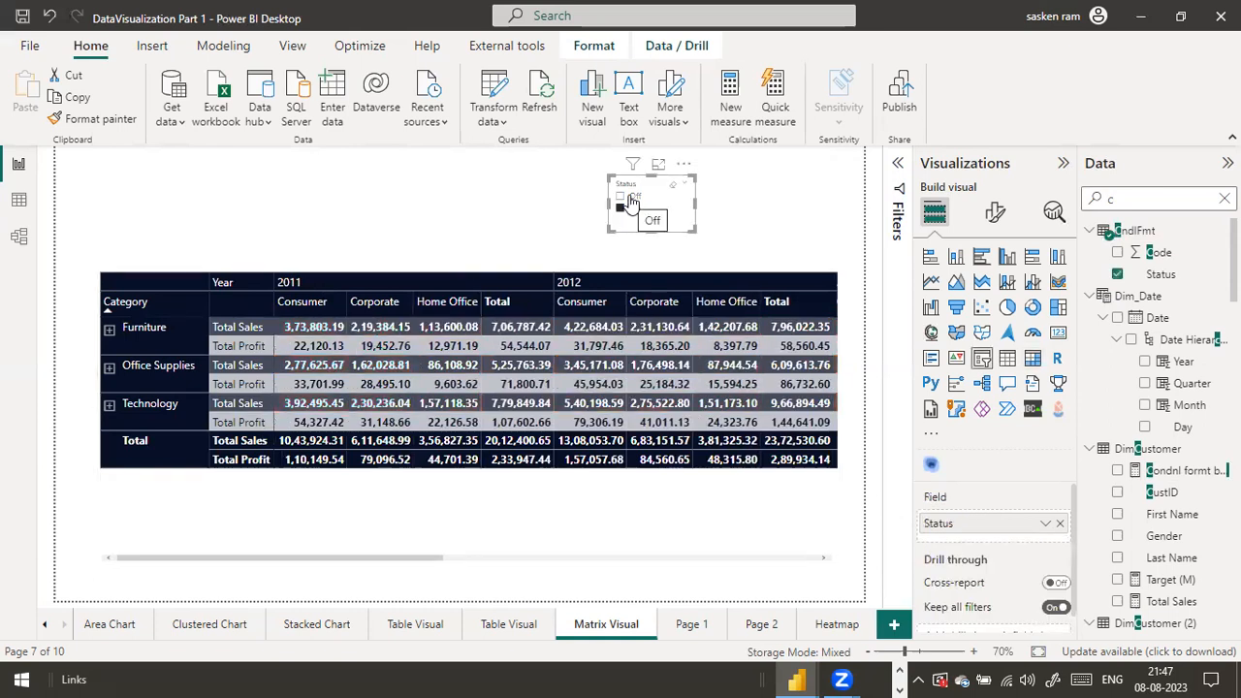
pyautogui.click(631, 200)
# Sort the Status slicer's values in descending order.
pyautogui.click(683, 164)
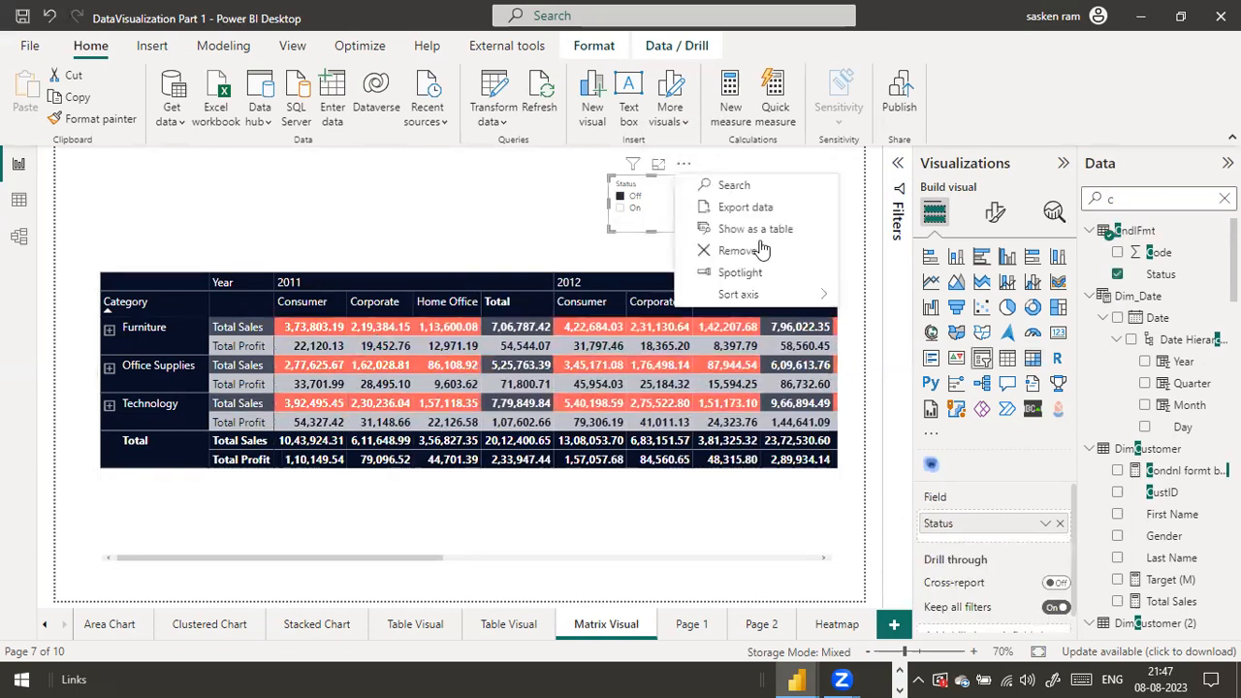
pyautogui.moveTo(807, 296)
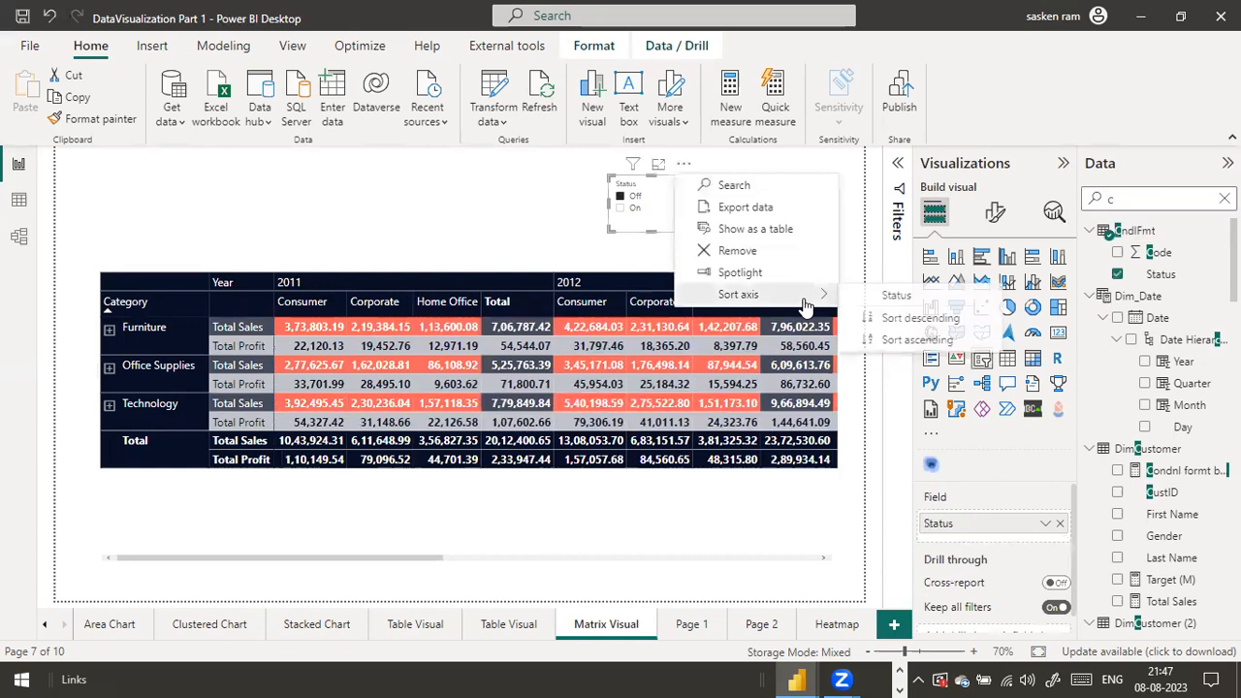
pyautogui.click(916, 327)
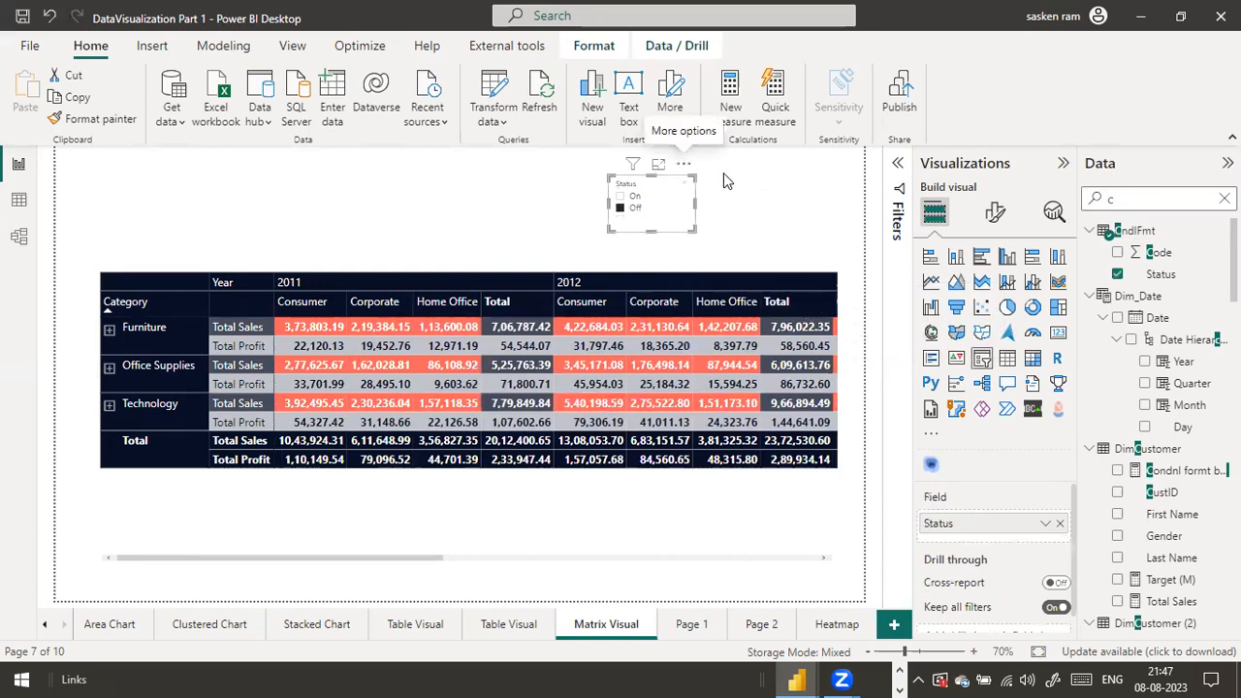
# Check the matrix colours by alternating the reordered Status slicer between On and Off, finishing on On.
pyautogui.click(631, 196)
pyautogui.click(636, 209)
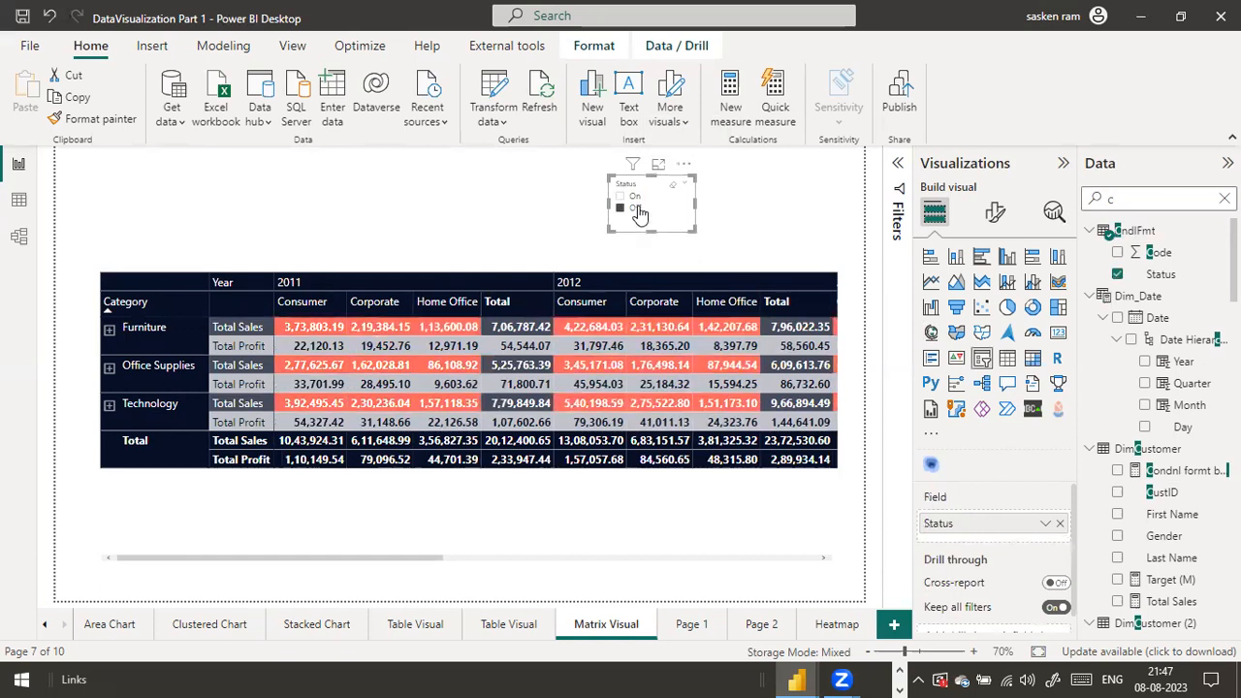
pyautogui.click(636, 198)
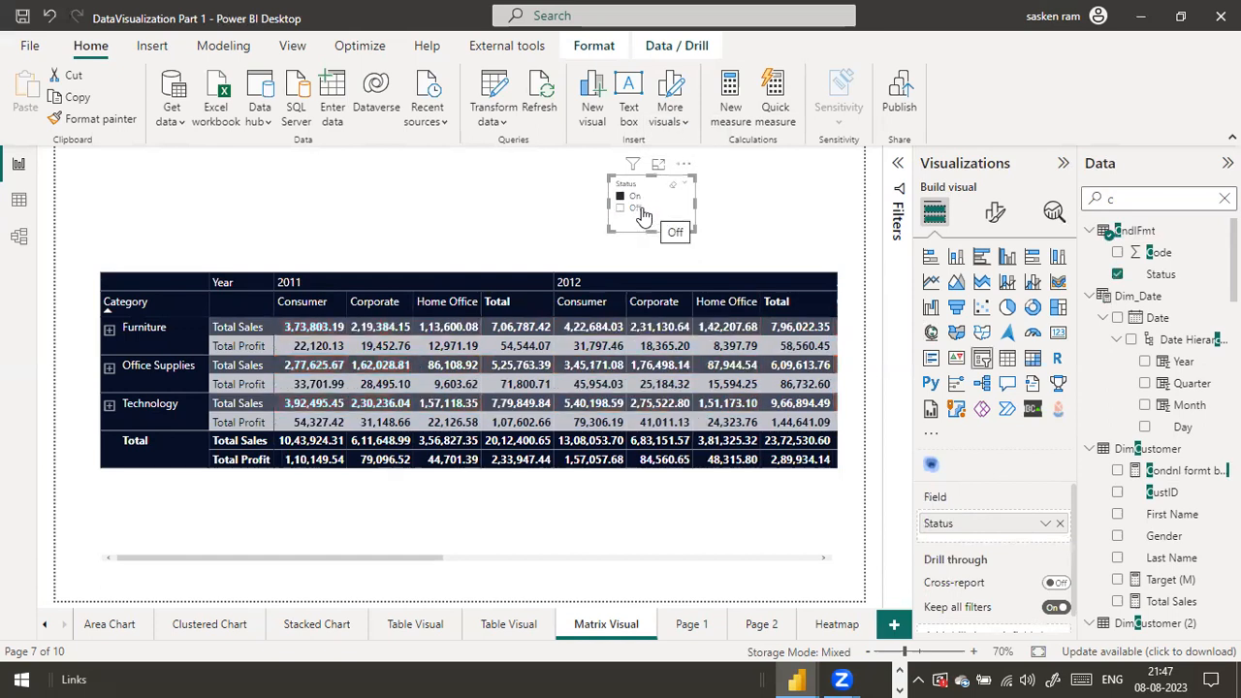
pyautogui.click(636, 209)
pyautogui.click(636, 198)
# Change the status comparison in the Condnl formt bgcolor measure to the strict operator == and close the formula.
pyautogui.click(1202, 470)
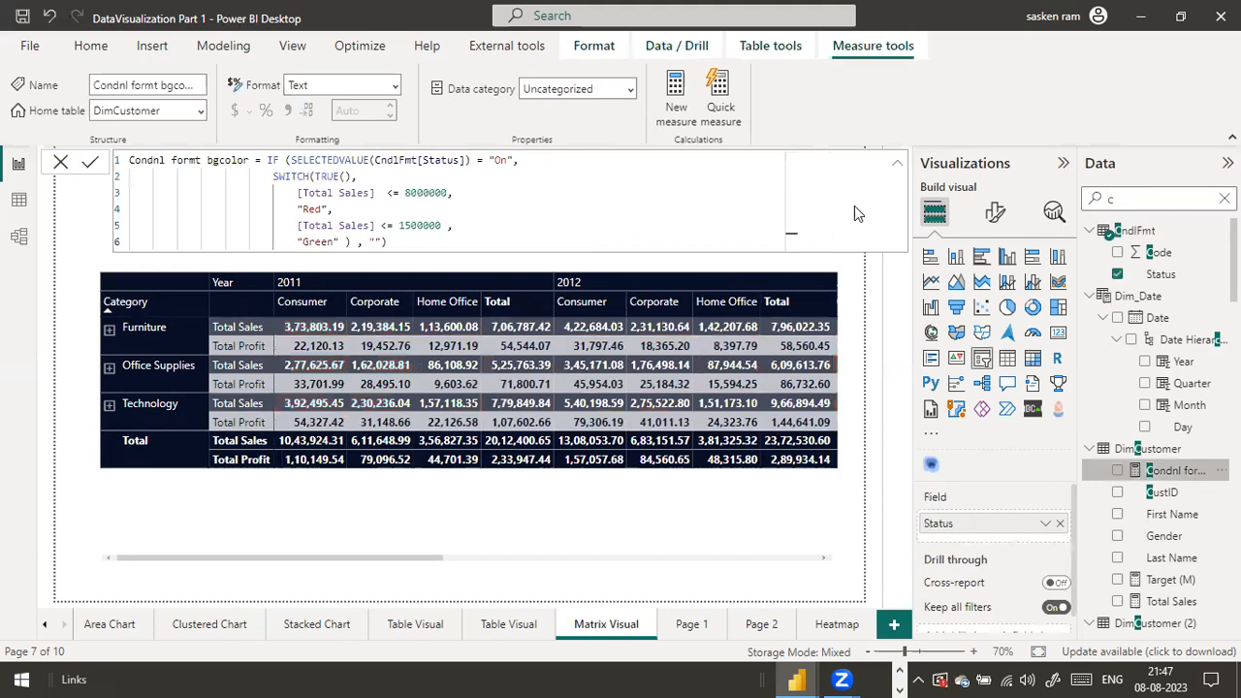
pyautogui.write('=')
pyautogui.click(480, 235)
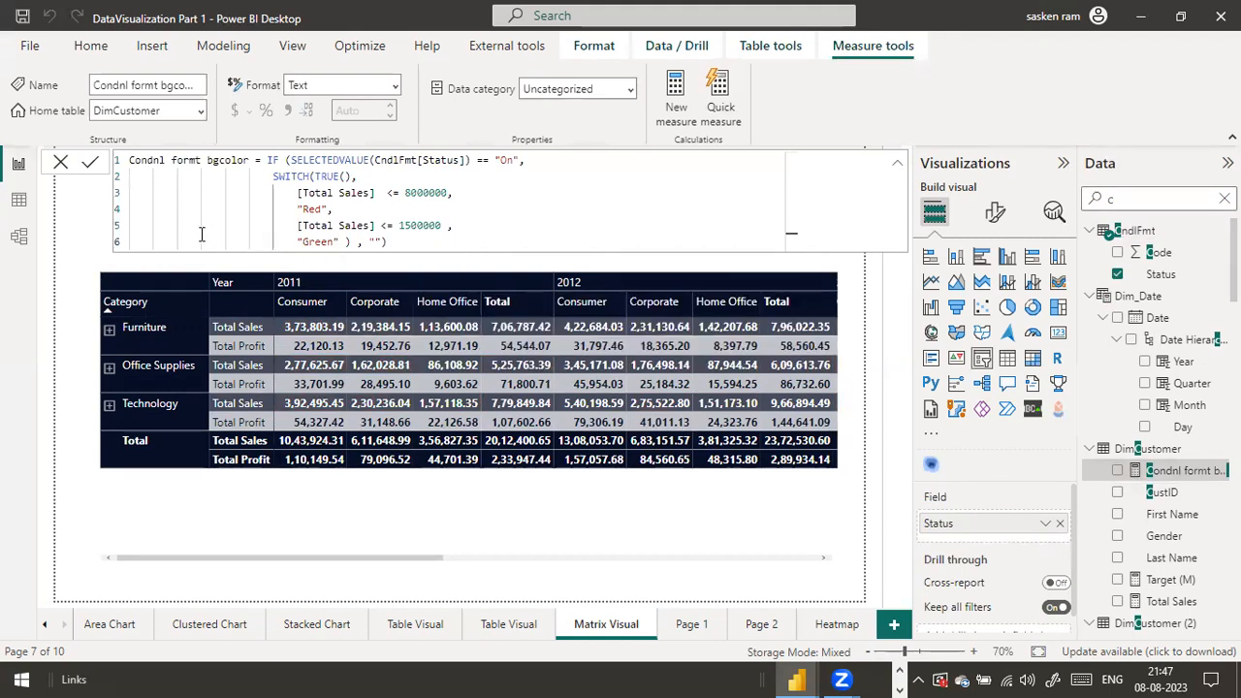
pyautogui.click(60, 165)
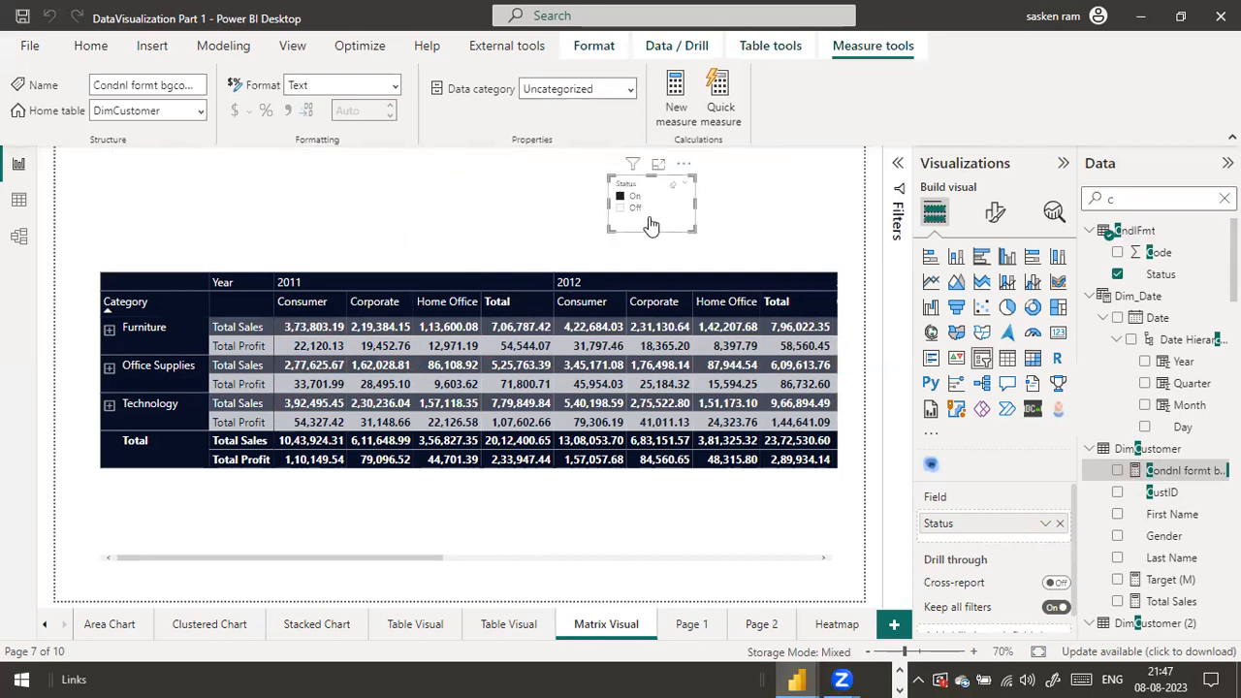
# Compare the matrix's background colours while switching the Status slicer repeatedly between Off and On, ending on On.
pyautogui.click(635, 197)
pyautogui.click(465, 238)
pyautogui.click(634, 208)
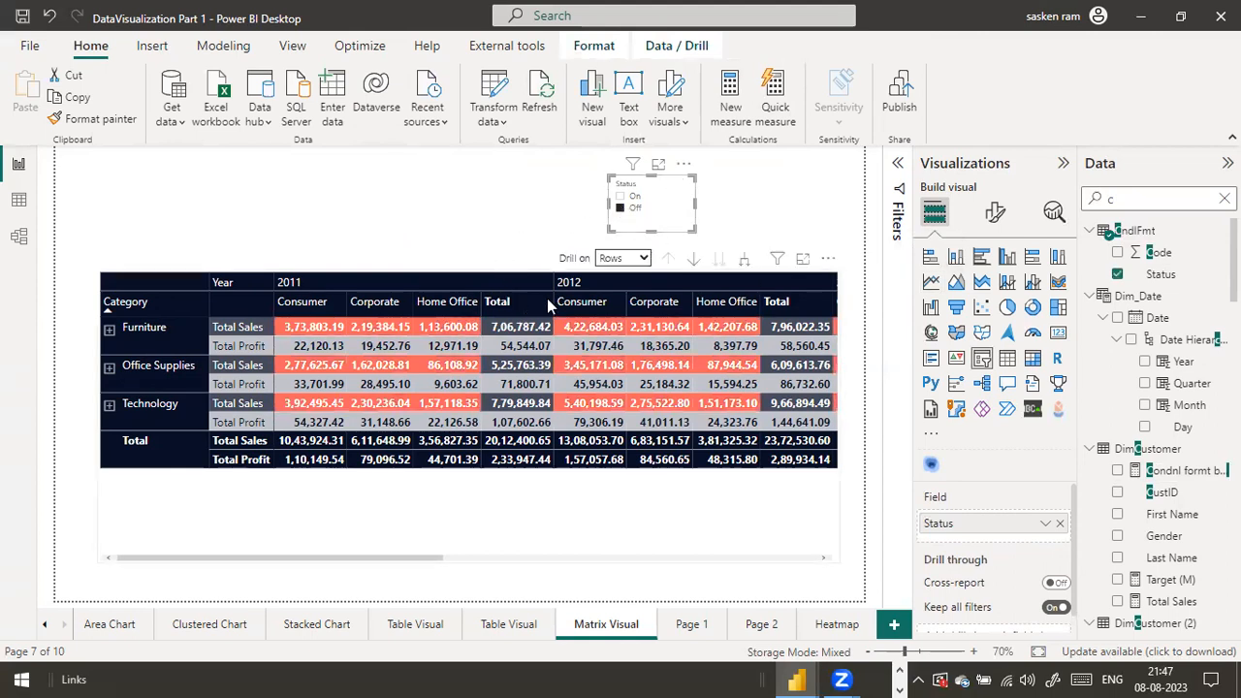
pyautogui.click(629, 197)
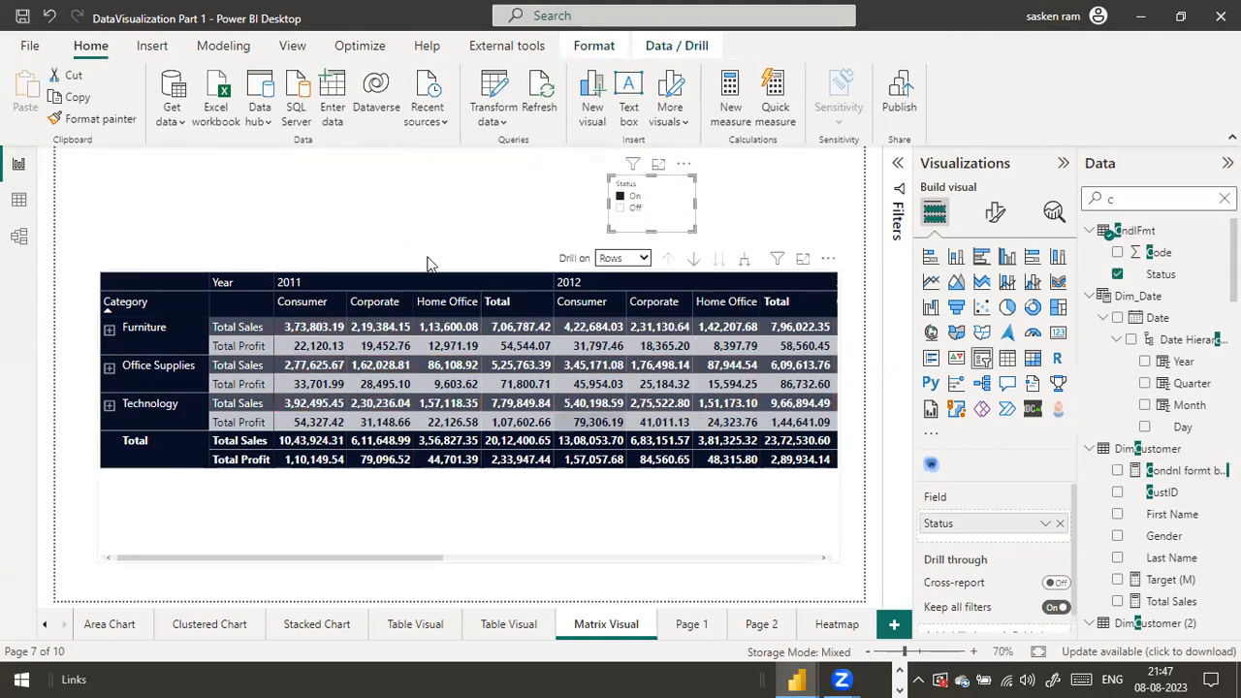
pyautogui.click(640, 210)
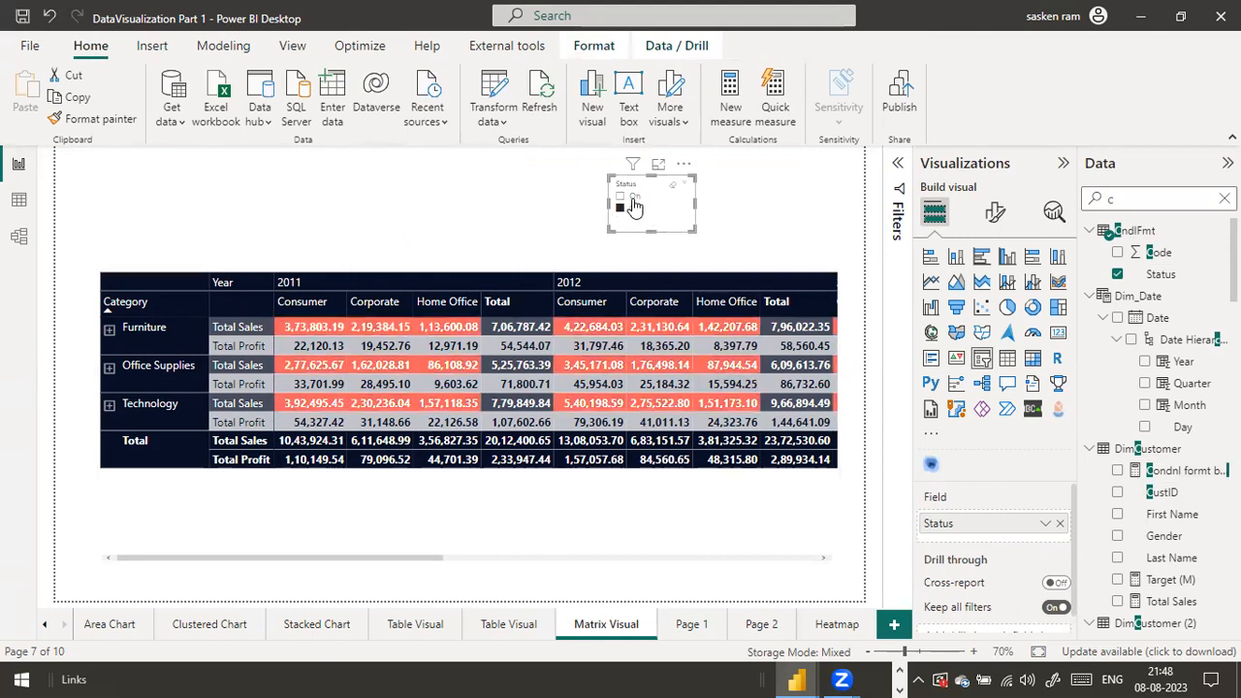
pyautogui.click(632, 198)
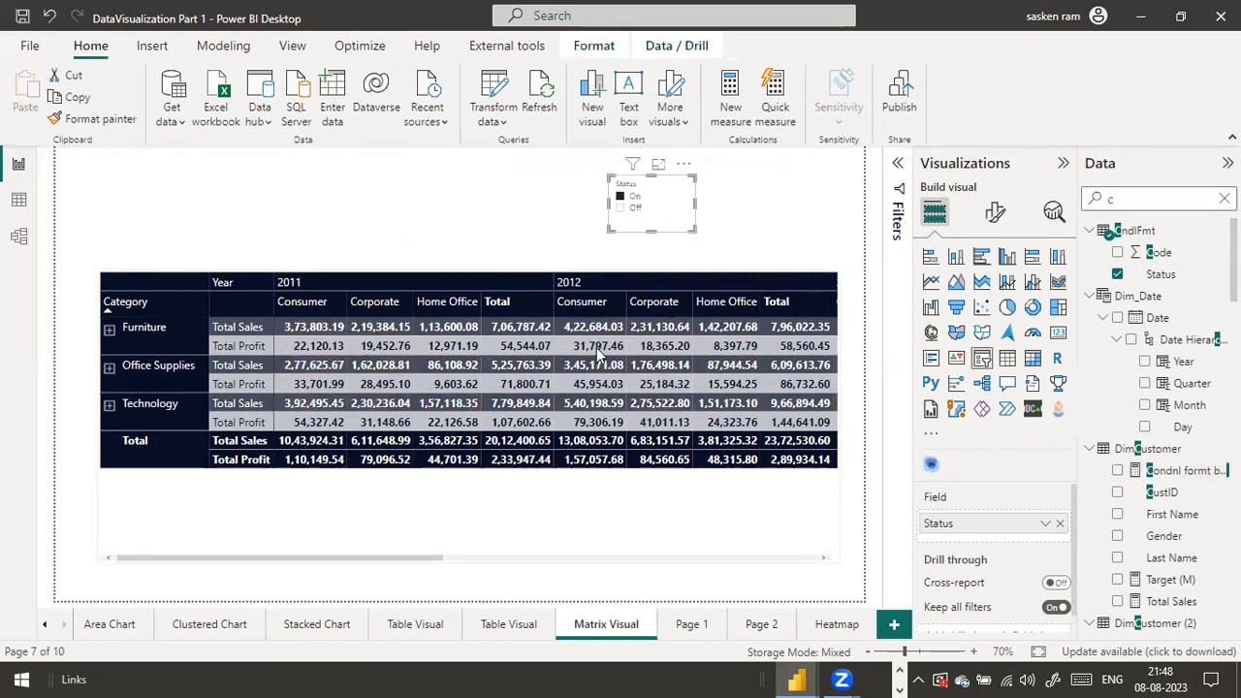
pyautogui.click(635, 208)
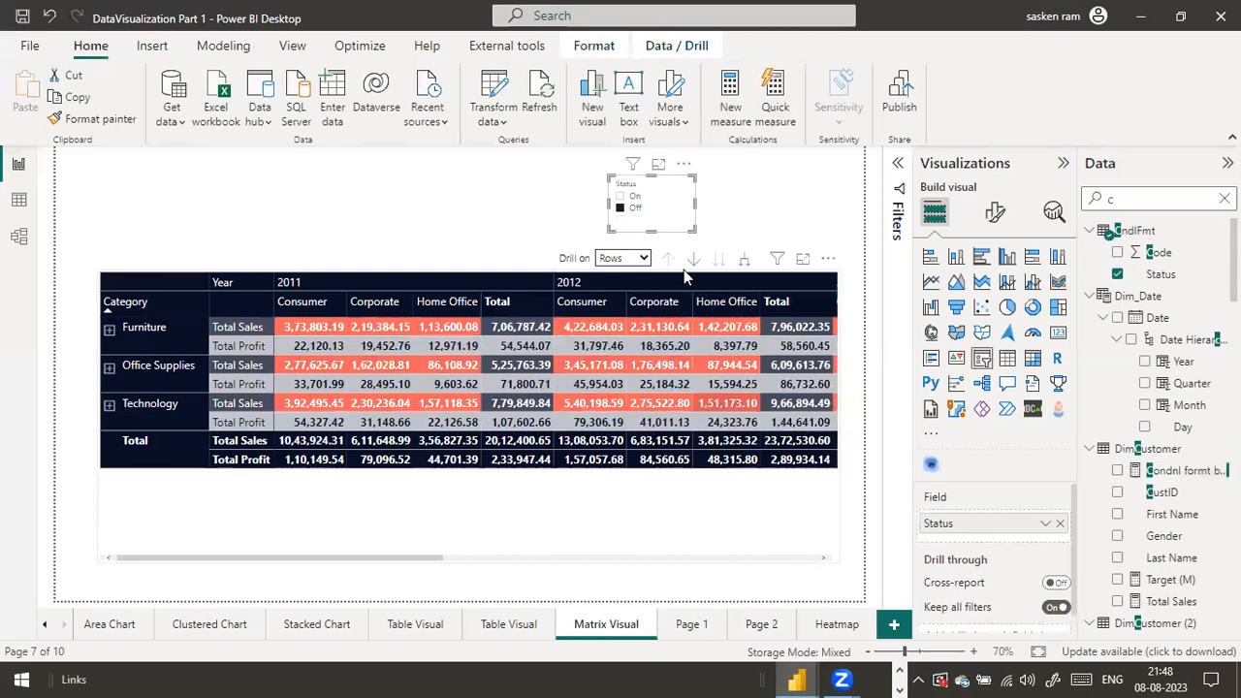
pyautogui.click(636, 198)
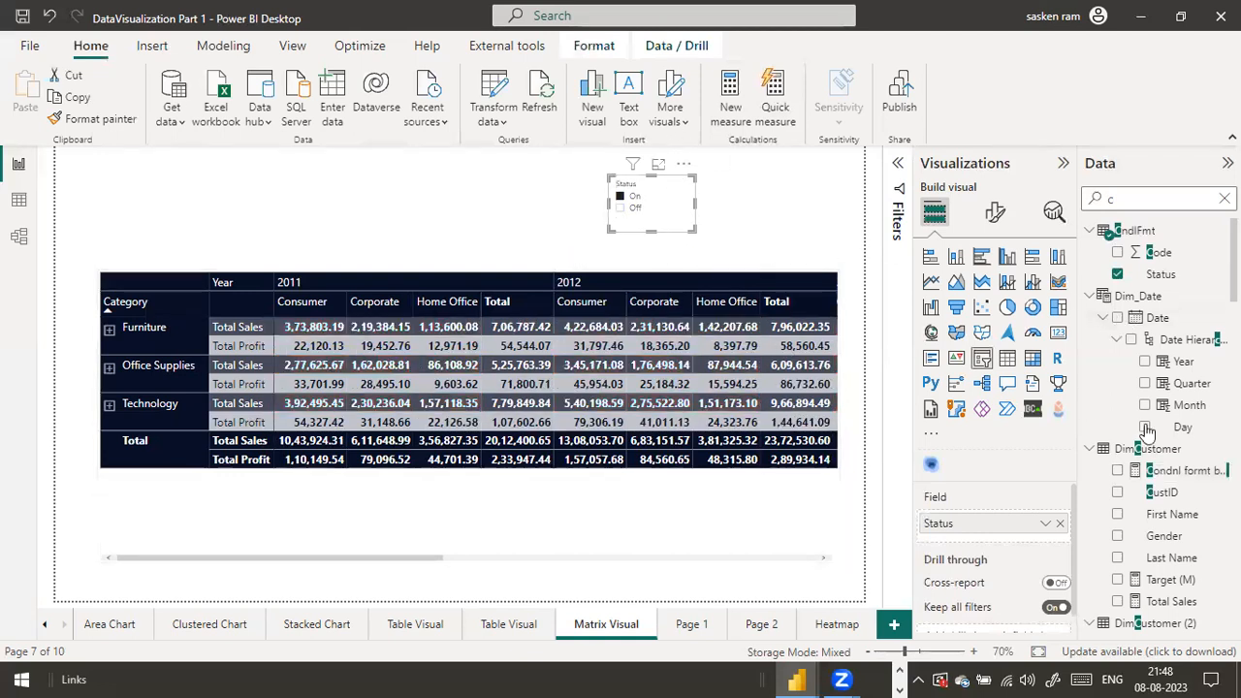
# Rewrite the Condnl formt bgcolor condition to SELECTEDVALUE(CndlFmt[Code]) == 1 and commit the formula.
pyautogui.click(1175, 471)
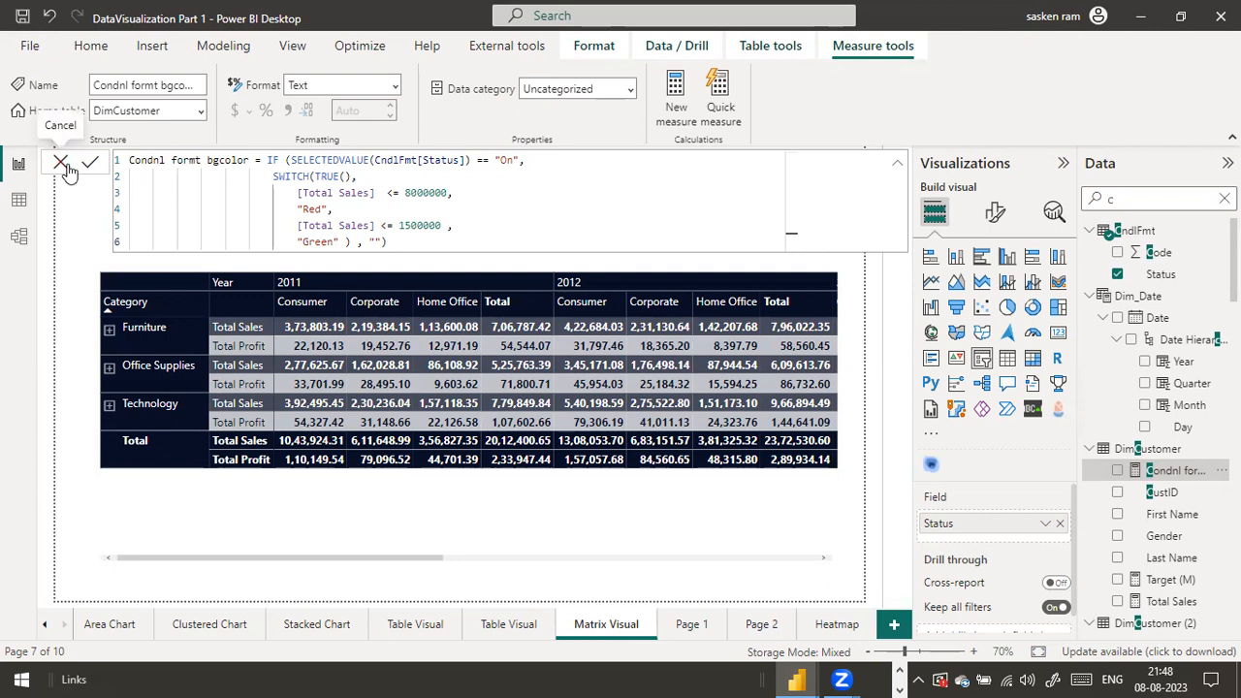
pyautogui.moveTo(419, 160); pyautogui.dragTo(459, 160)
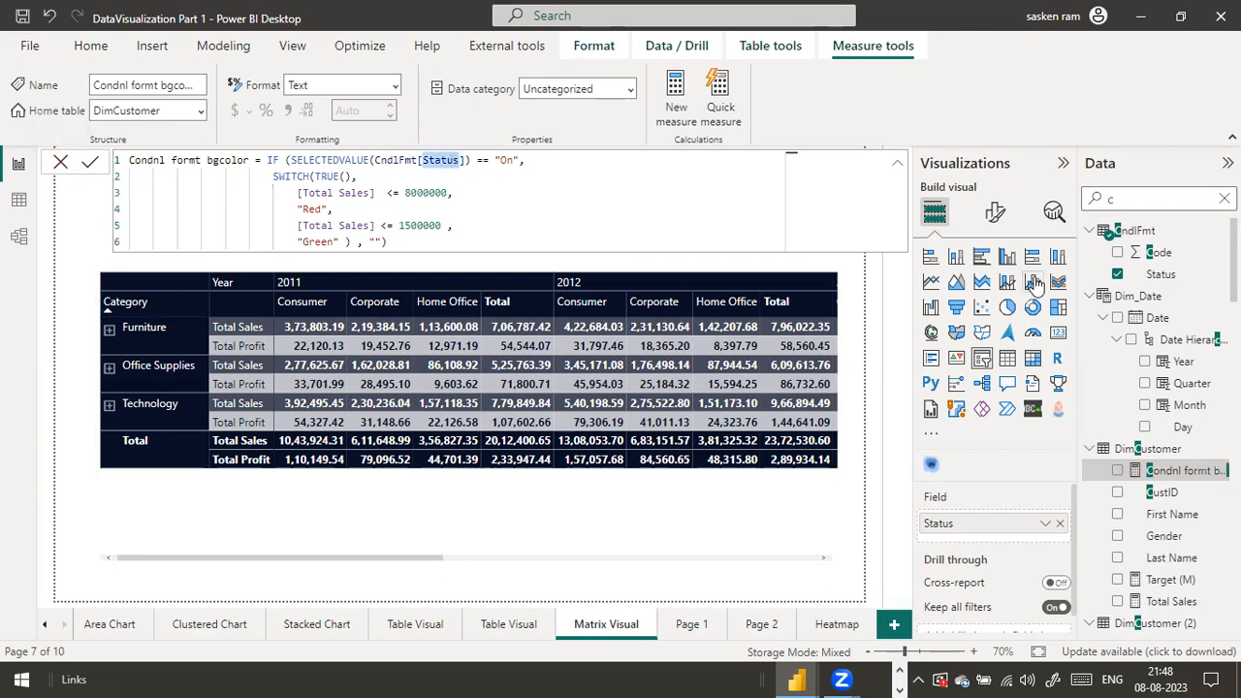
pyautogui.write('Code')
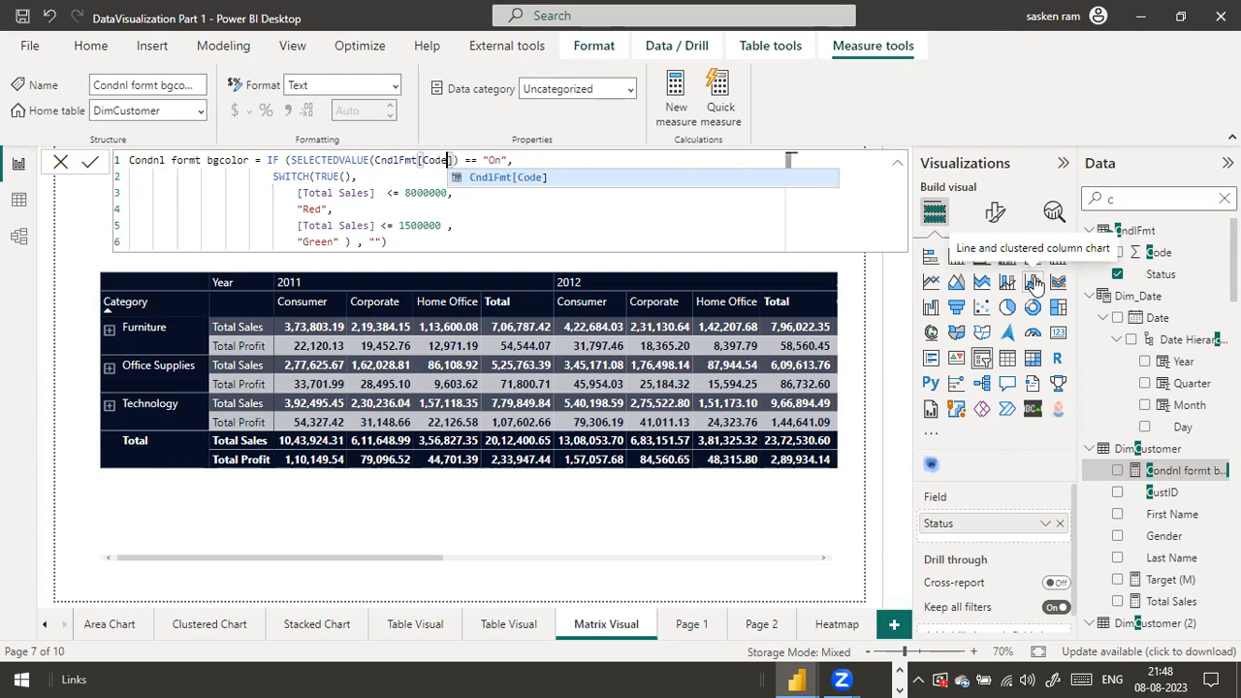
pyautogui.press('Escape')
pyautogui.hotkey('ctrl', 'Right')
pyautogui.hotkey('ctrl', 'Right')
pyautogui.press('Right')
pyautogui.hotkey('shift', 'Left')
pyautogui.hotkey('shift', 'Left')
pyautogui.hotkey('shift', 'Left')
pyautogui.write('1')
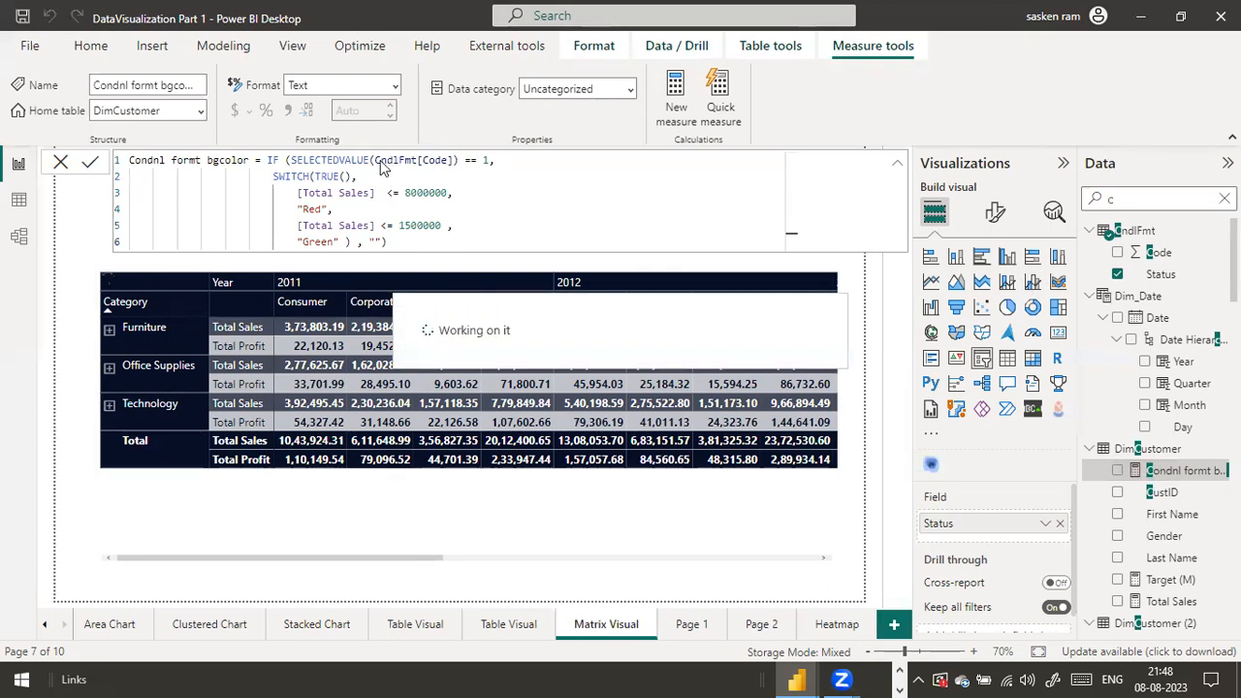
pyautogui.click(60, 162)
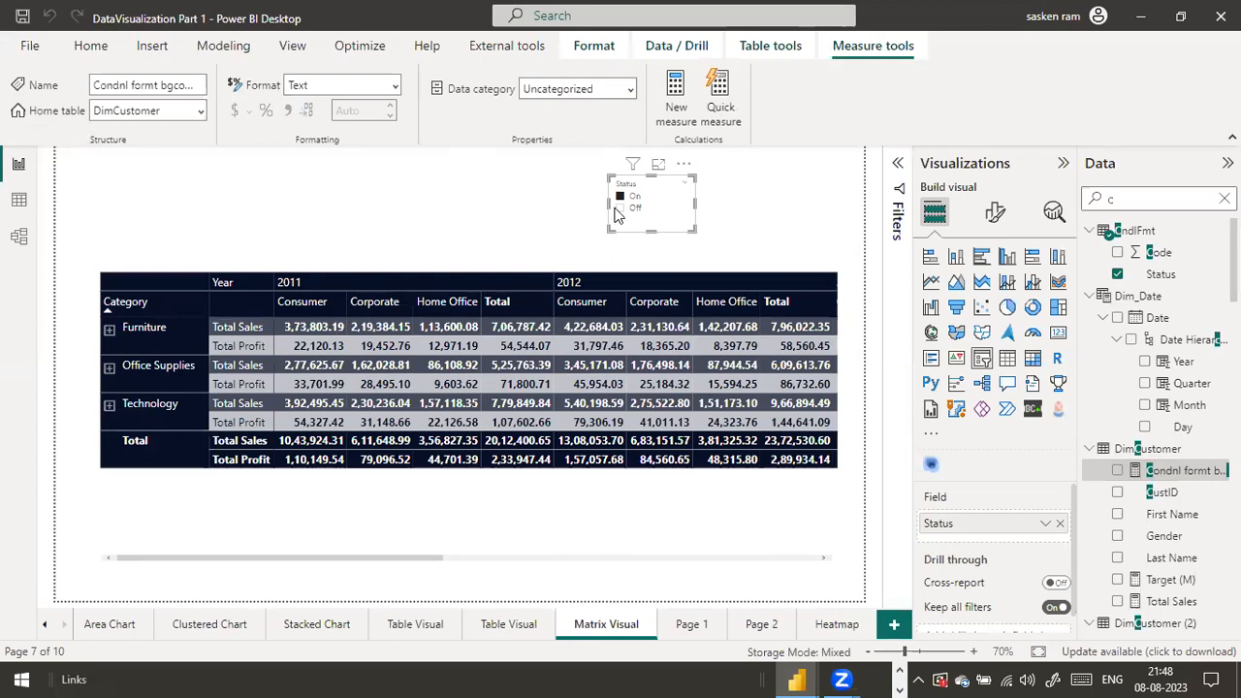
# Test the Code-based condition by switching the Status slicer to Off and On, and refresh the report's data.
pyautogui.click(620, 209)
pyautogui.click(622, 197)
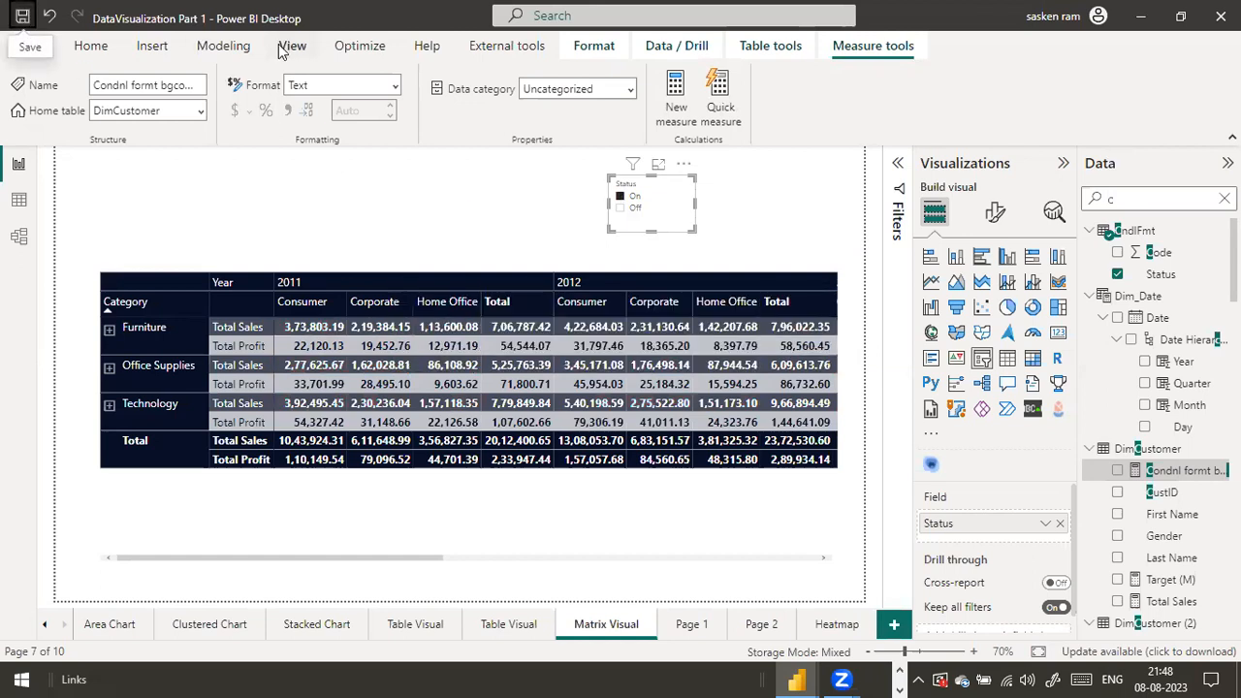
pyautogui.click(90, 45)
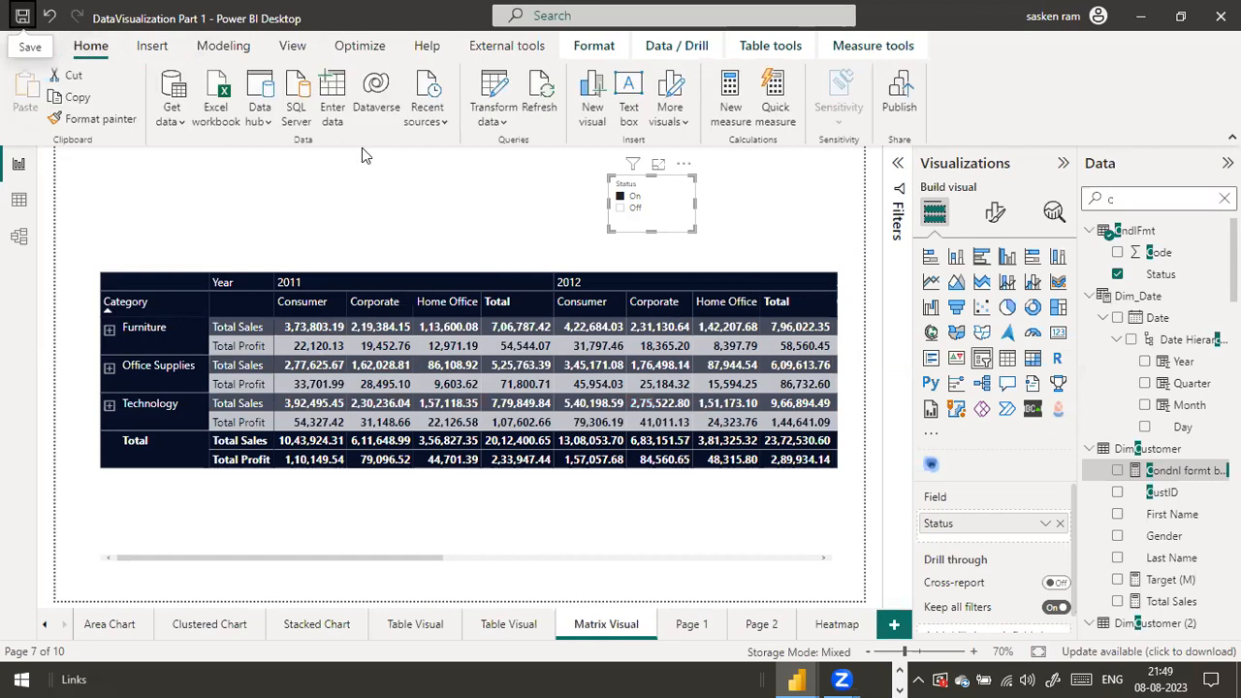
pyautogui.click(541, 101)
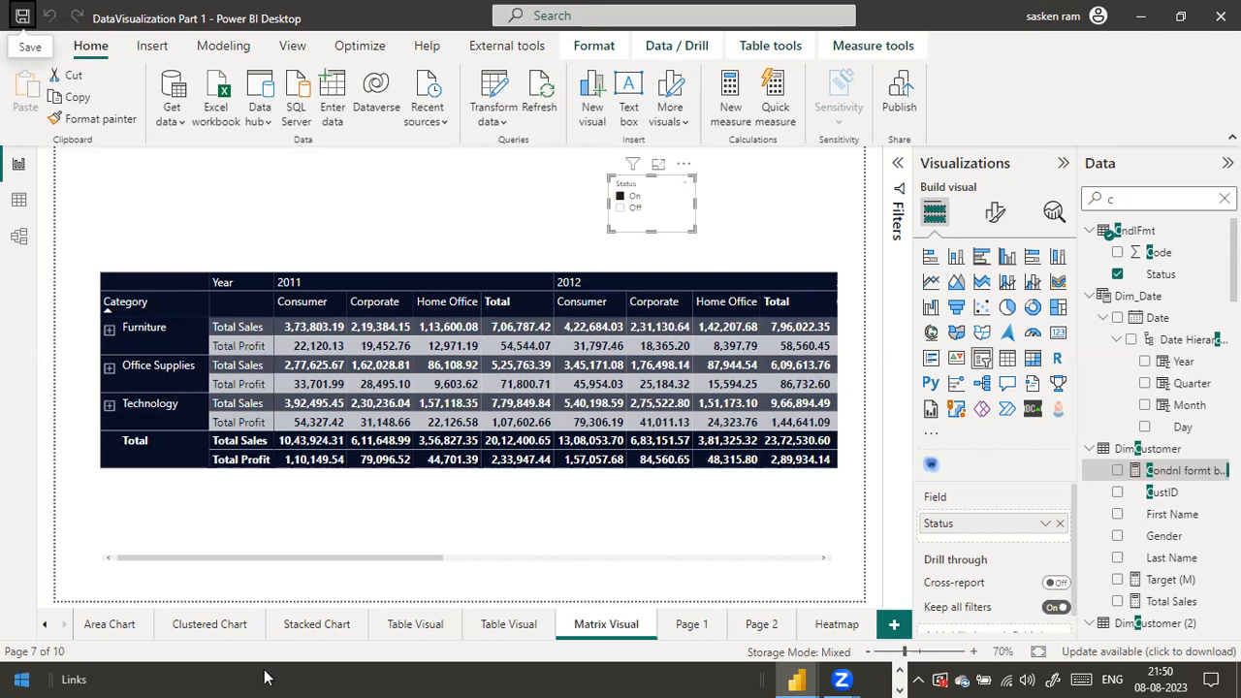
# Turn on single select in the Status slicer's selection settings and try the slicer's options on the matrix.
pyautogui.click(993, 213)
pyautogui.click(933, 341)
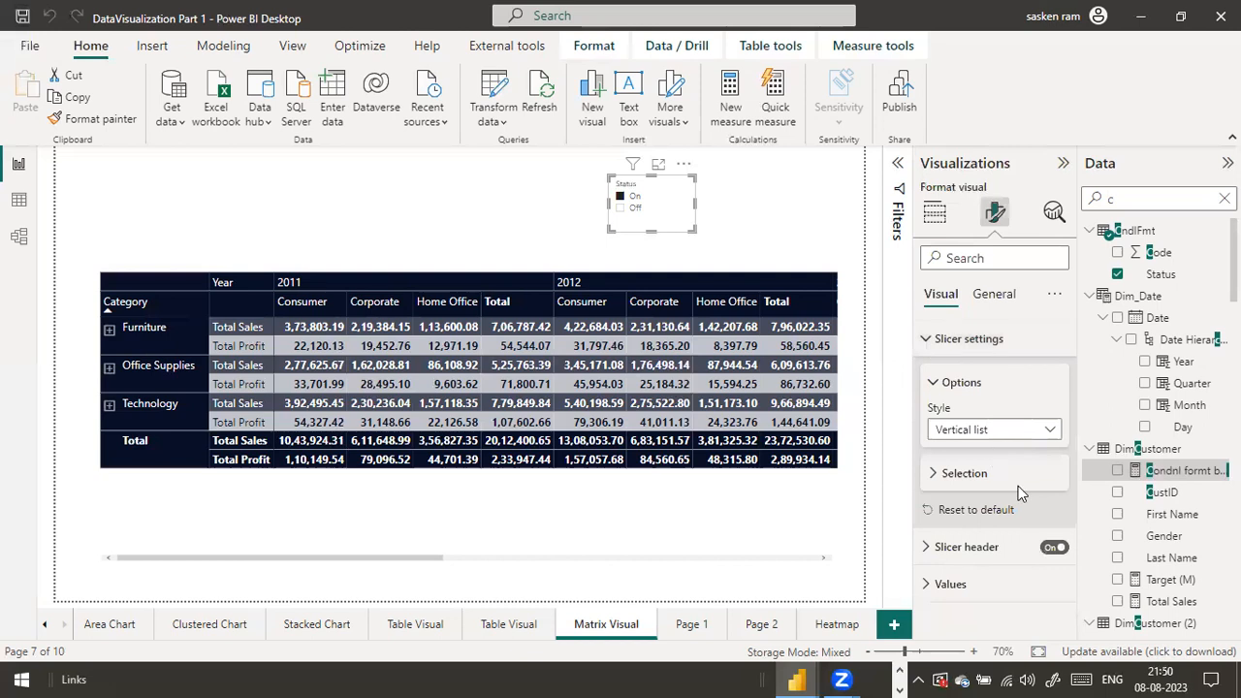
pyautogui.click(932, 473)
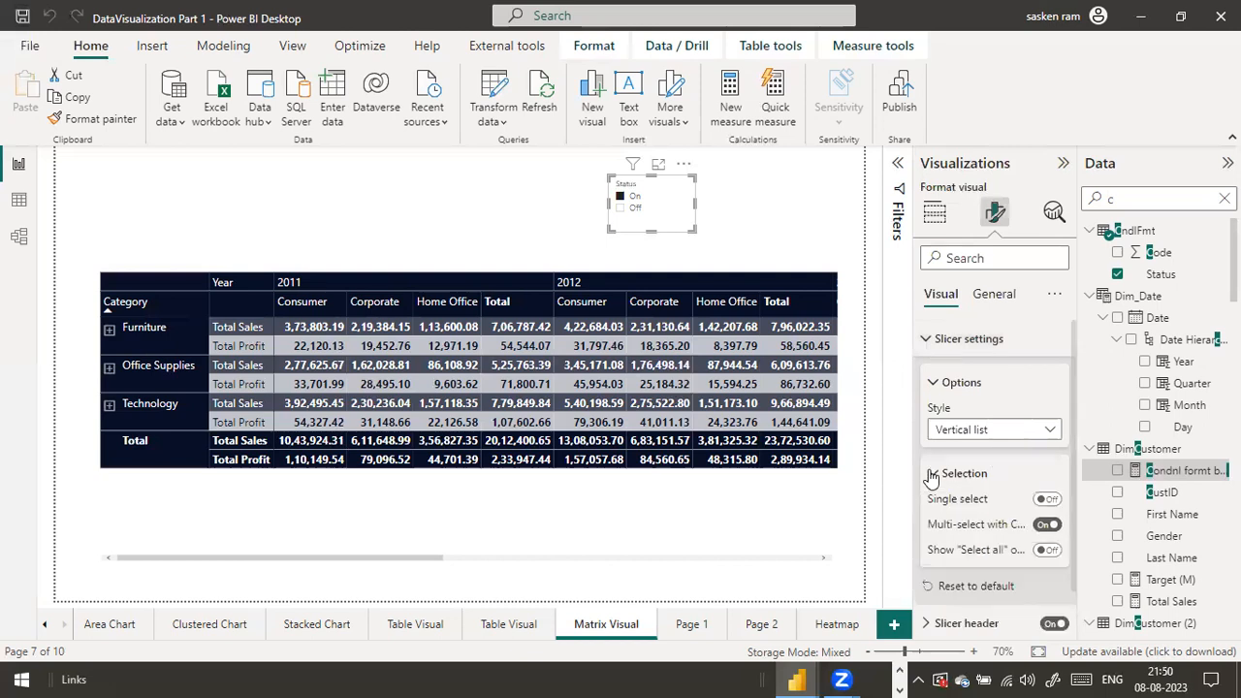
pyautogui.click(1048, 500)
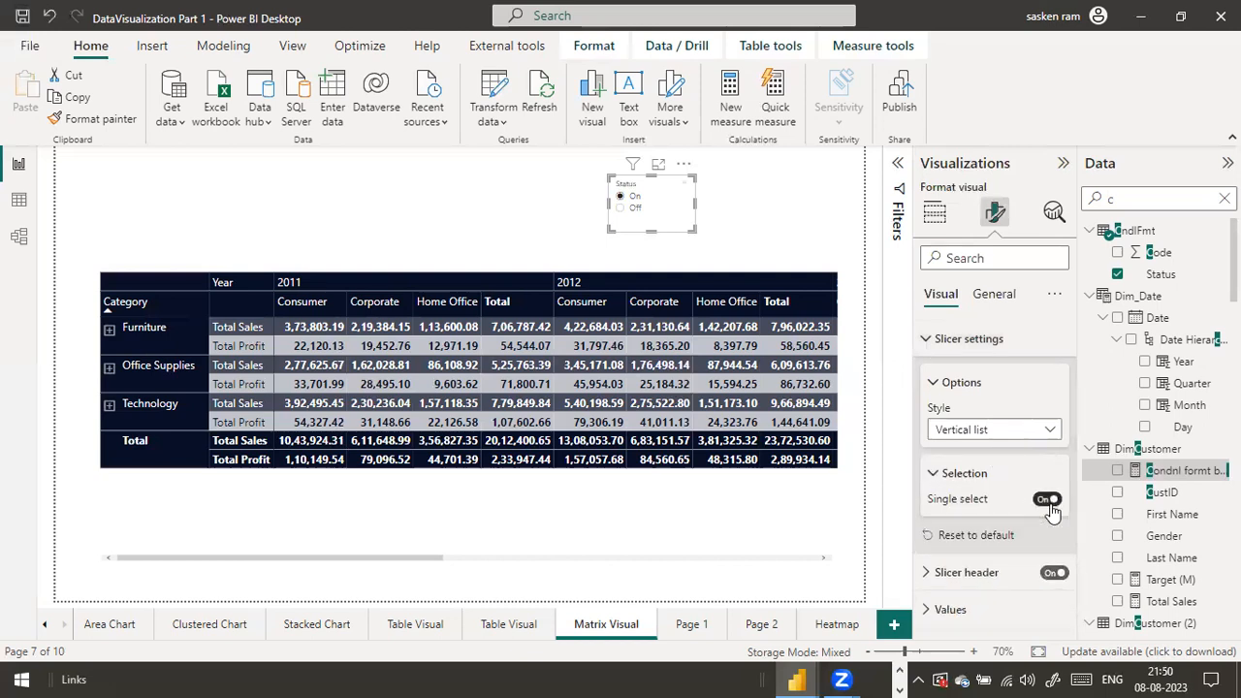
pyautogui.click(620, 198)
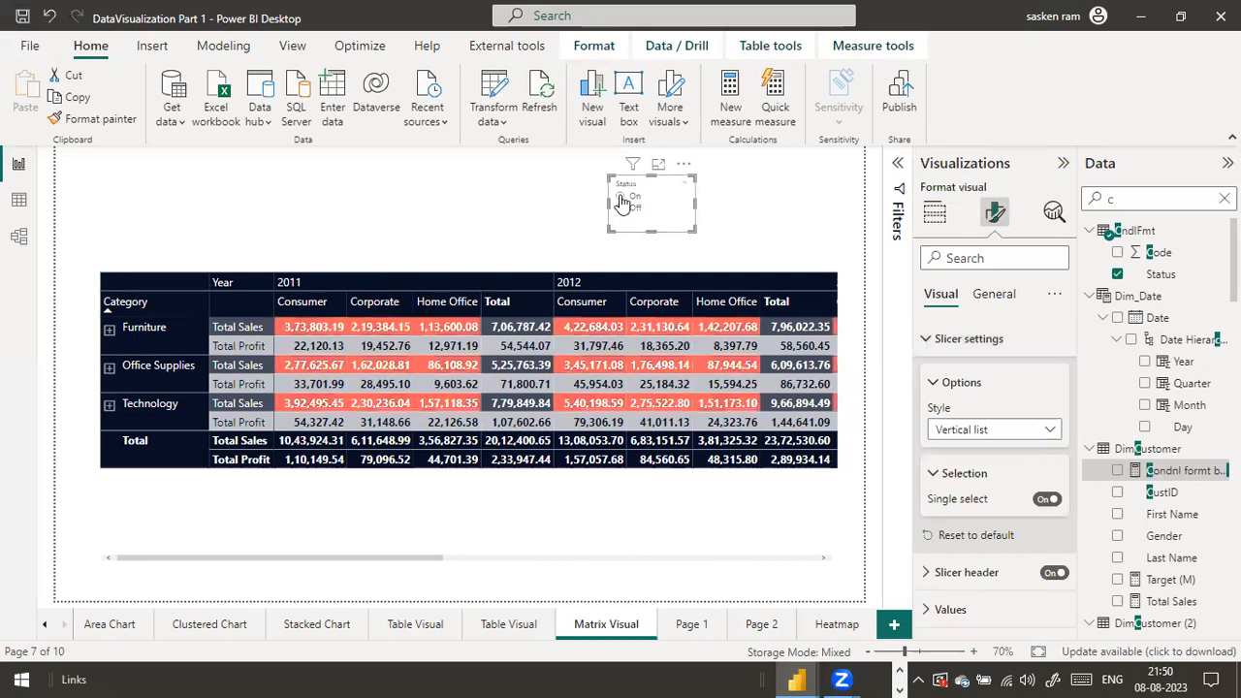
# Try the Status slicer with single select turned off and both options selected, and turn single select back on.
pyautogui.click(620, 197)
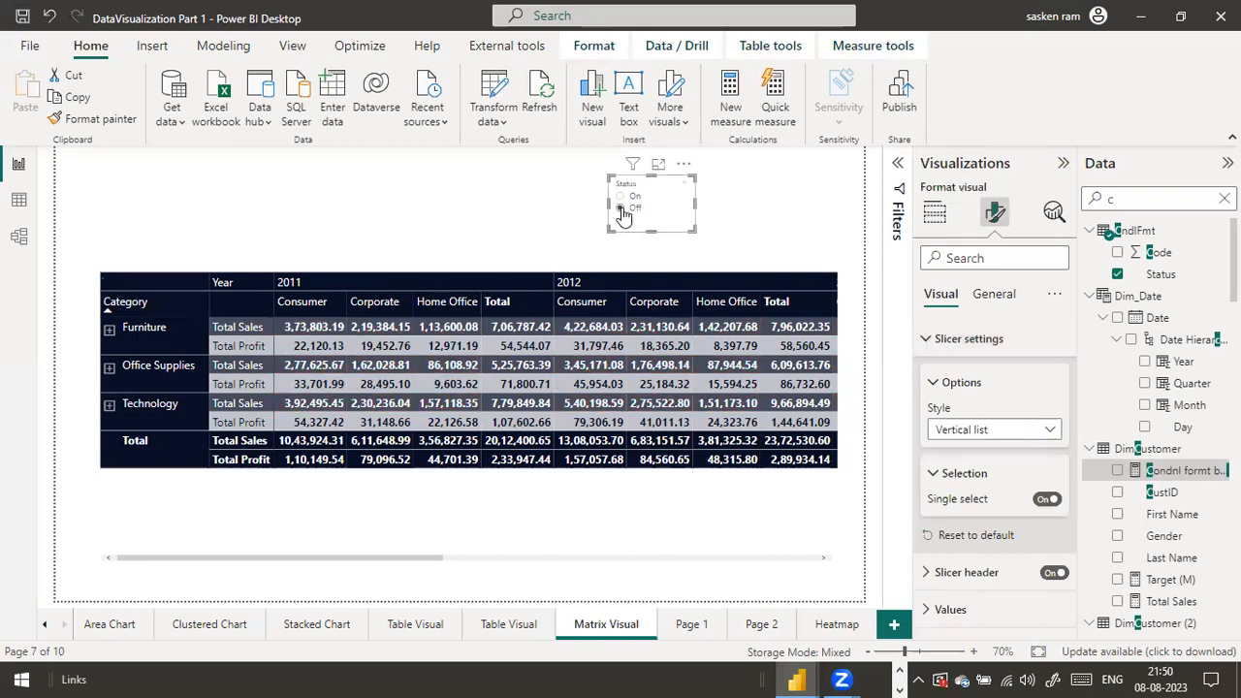
pyautogui.click(620, 209)
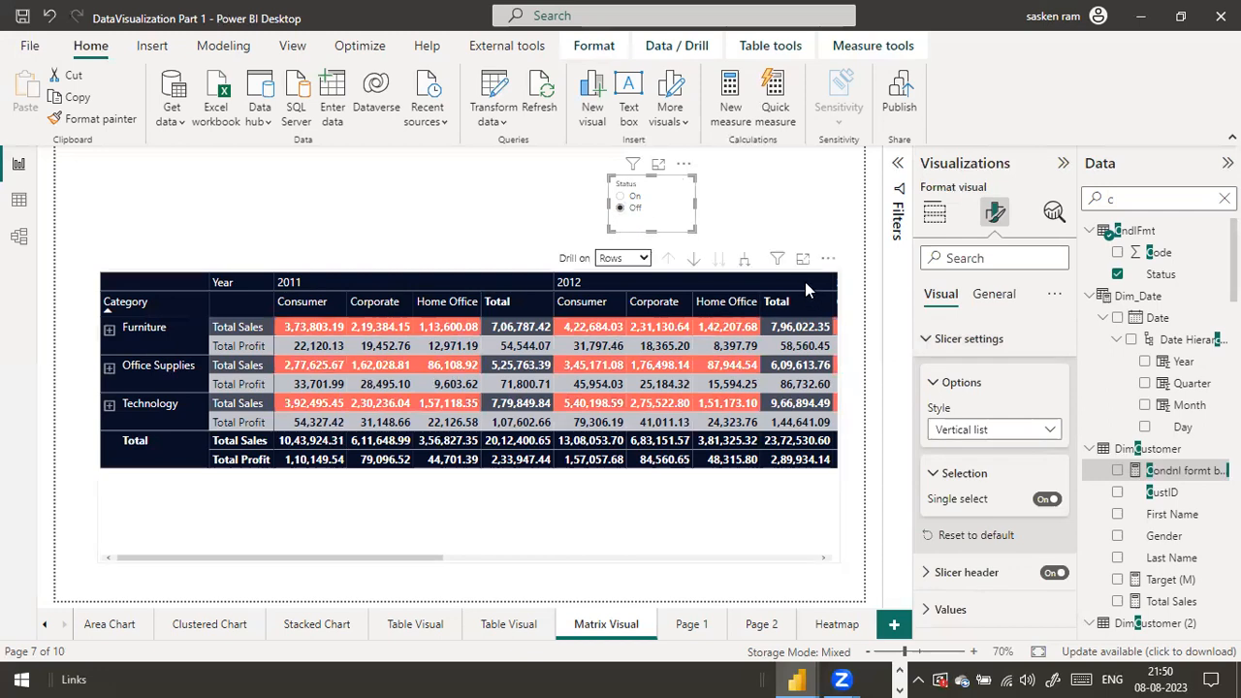
pyautogui.click(1045, 498)
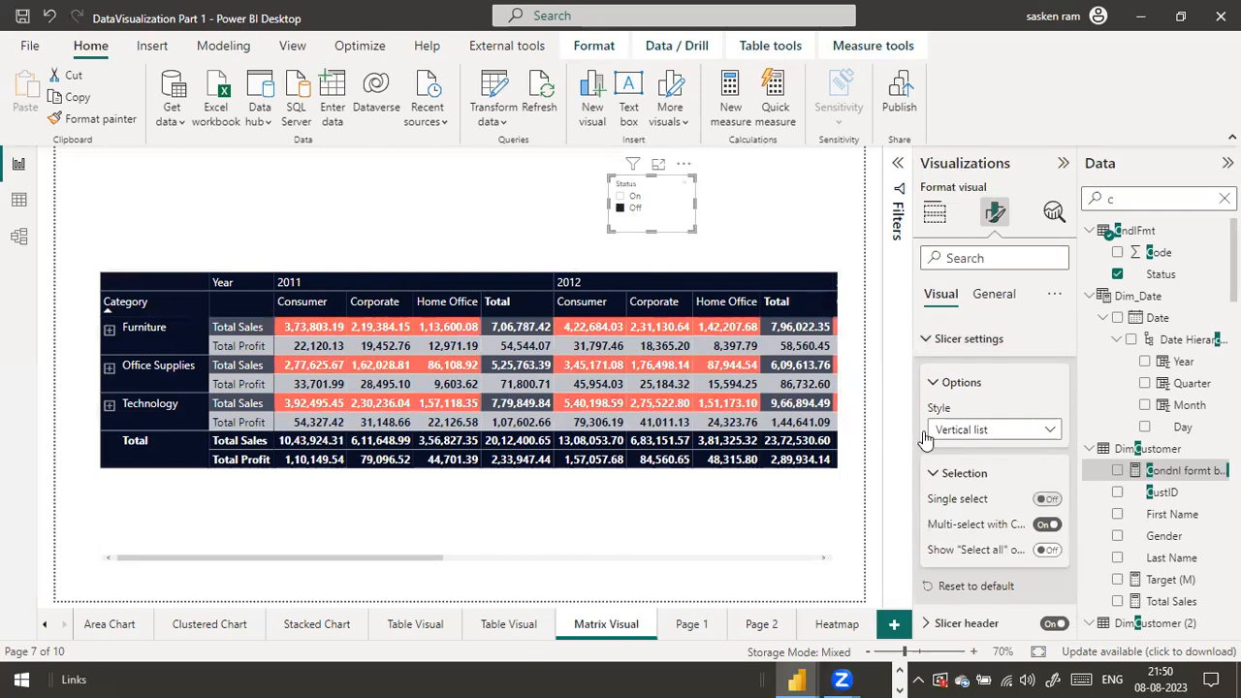
pyautogui.click(628, 197)
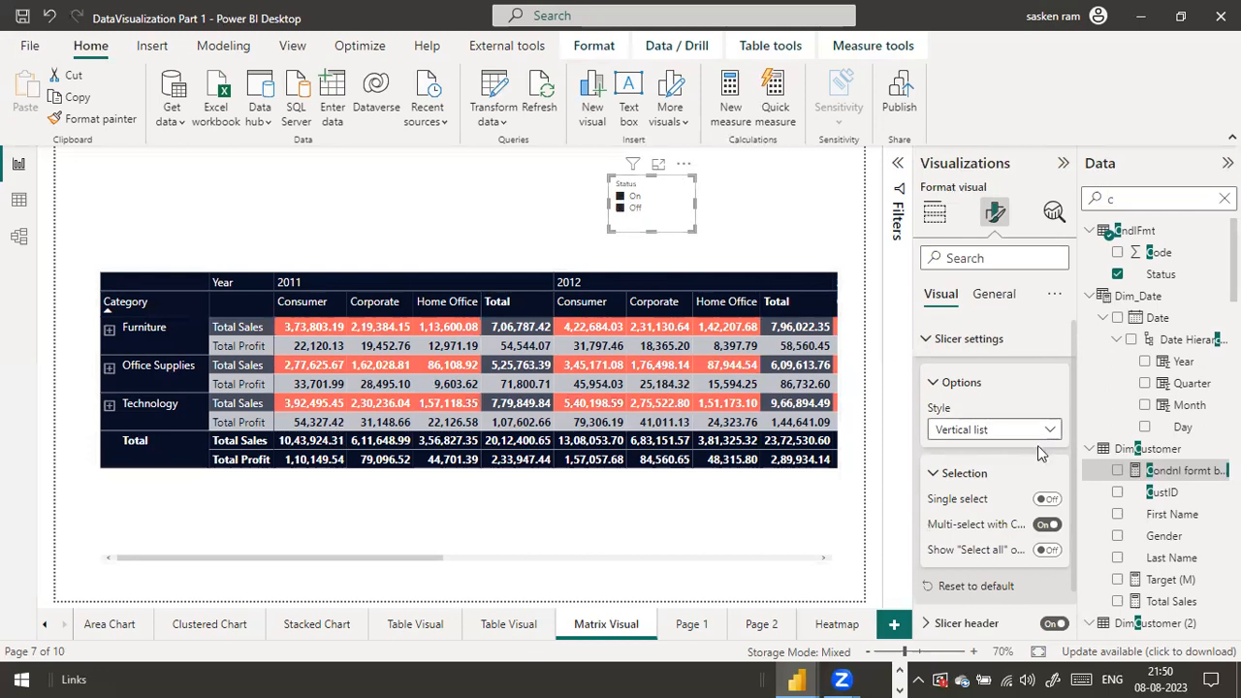
pyautogui.click(1049, 500)
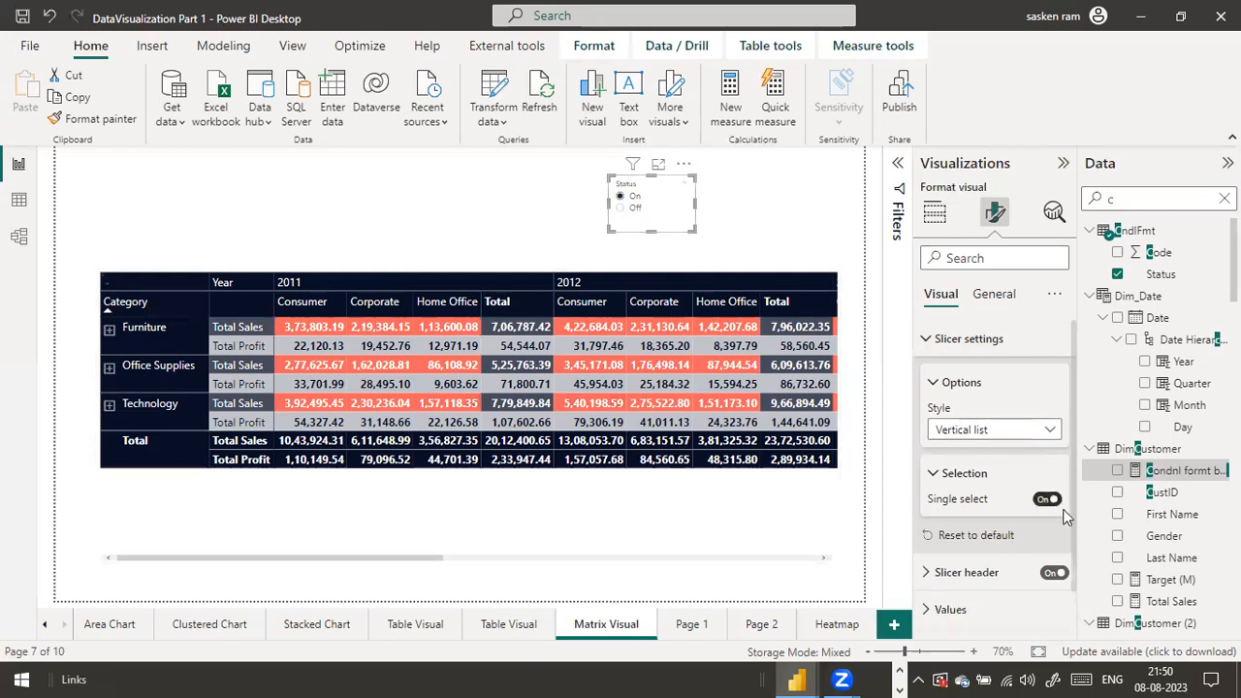
# Switch the Status slicer between Off and On, ending on Off, to check the matrix's background colours.
pyautogui.click(621, 207)
pyautogui.click(621, 197)
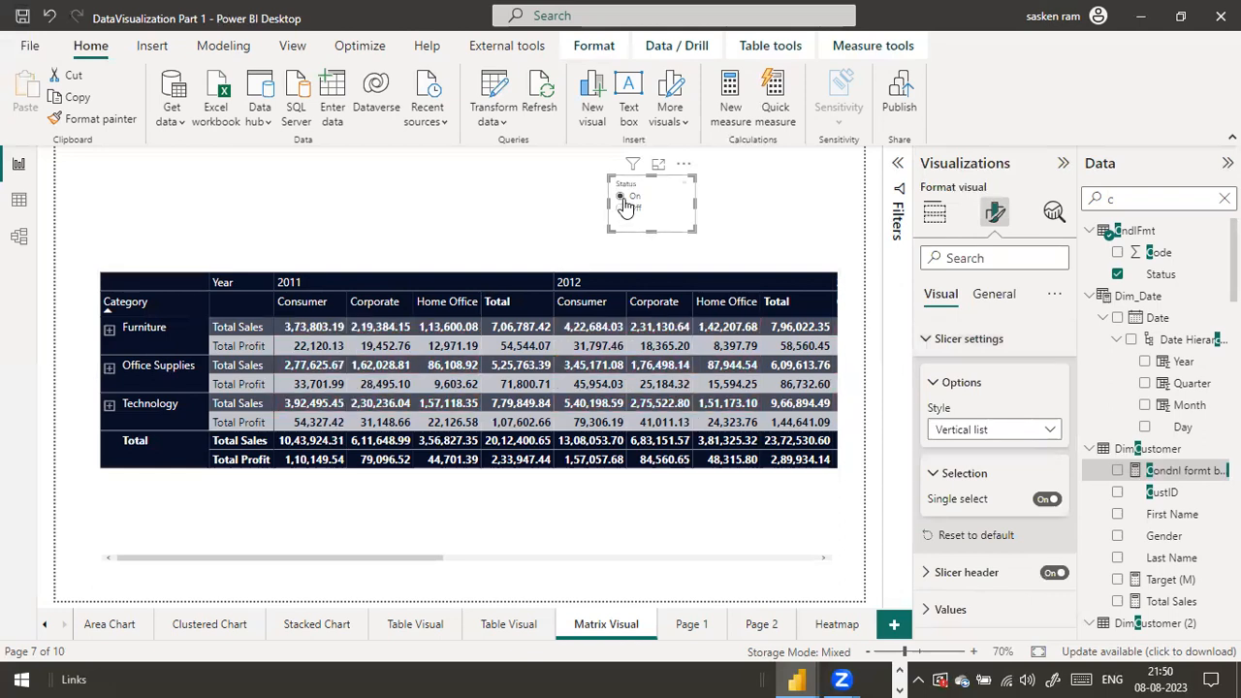
pyautogui.click(620, 208)
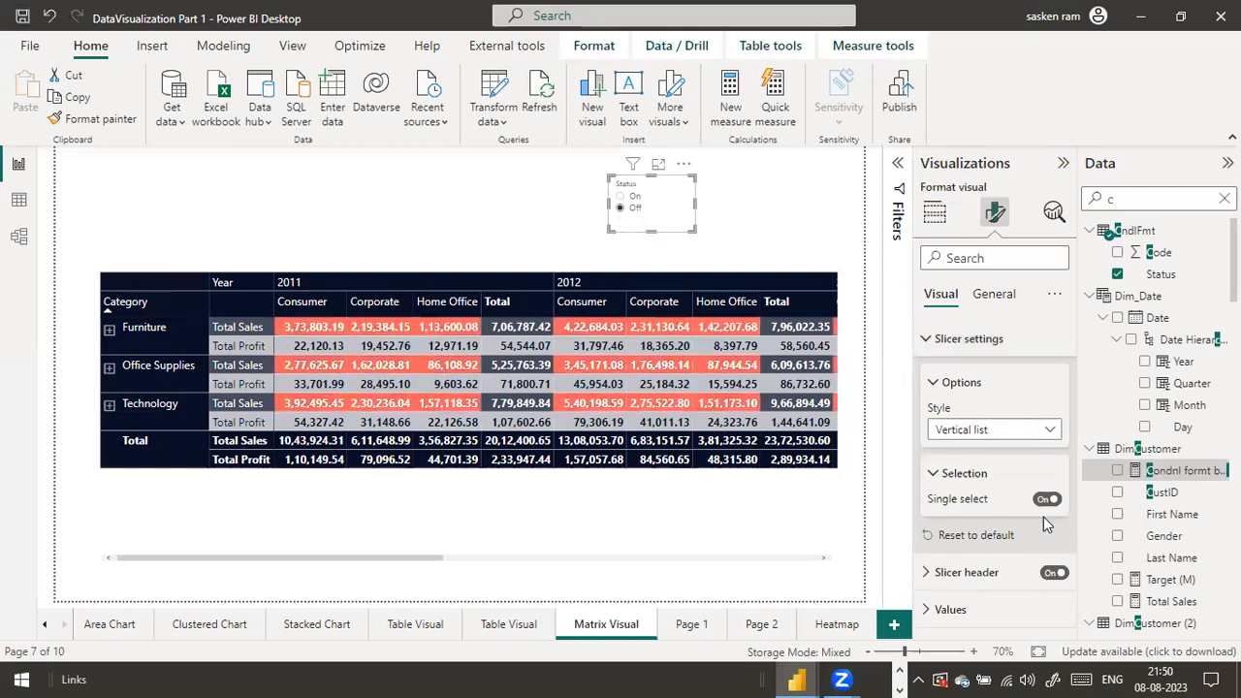
pyautogui.click(933, 215)
pyautogui.click(995, 211)
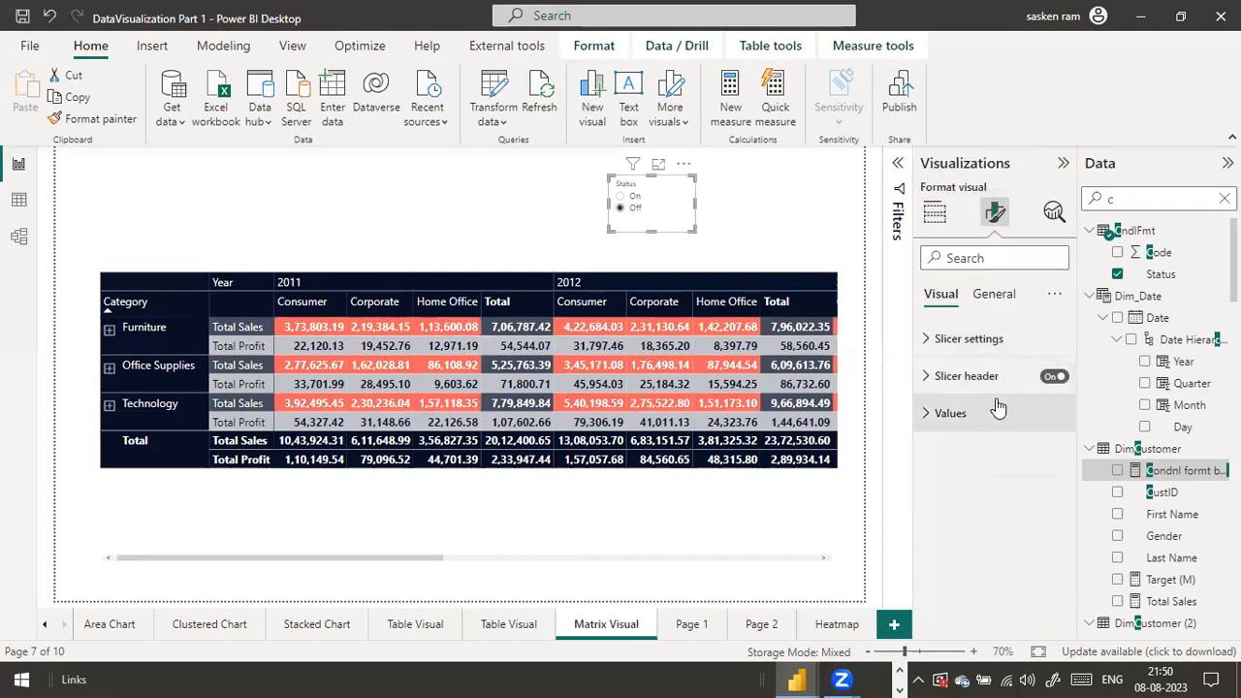
pyautogui.click(939, 341)
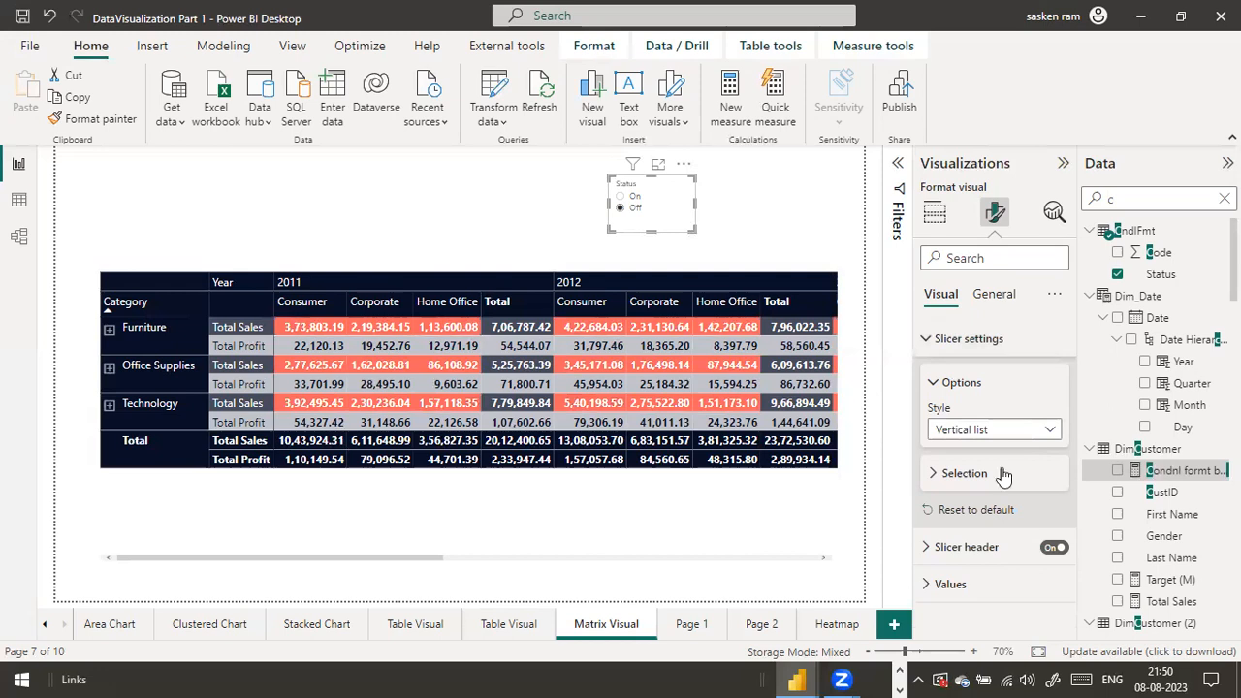
pyautogui.click(993, 295)
pyautogui.click(936, 294)
pyautogui.click(937, 215)
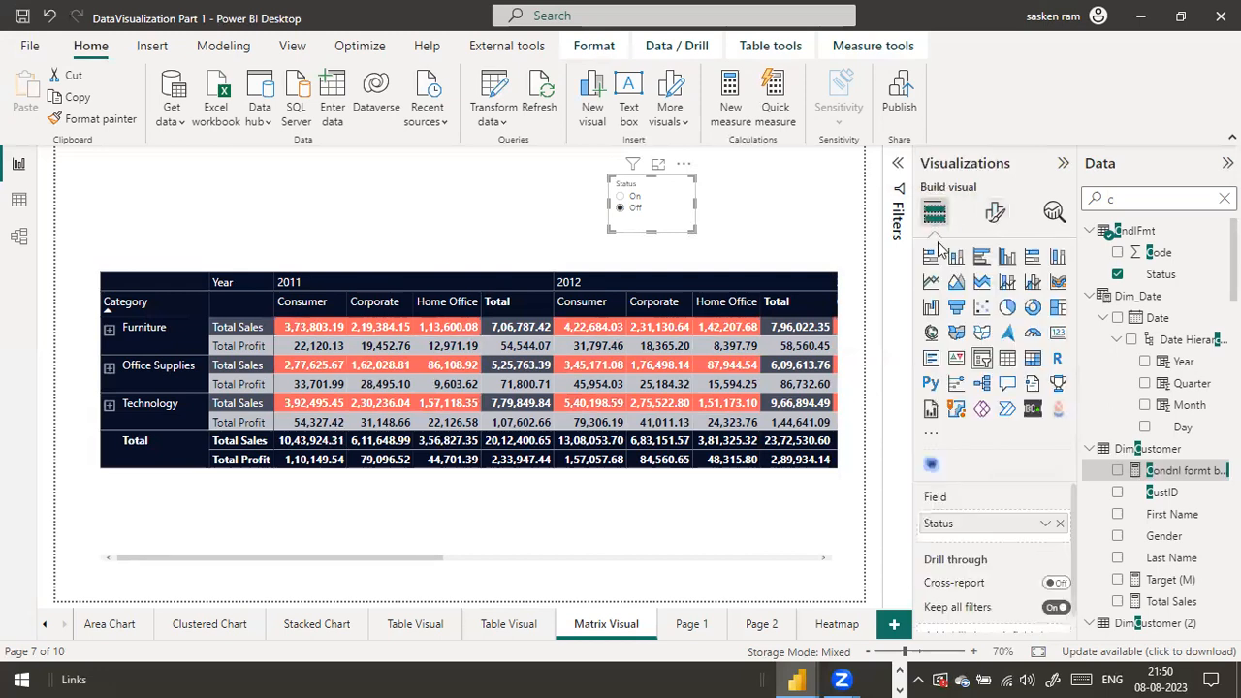
pyautogui.click(995, 213)
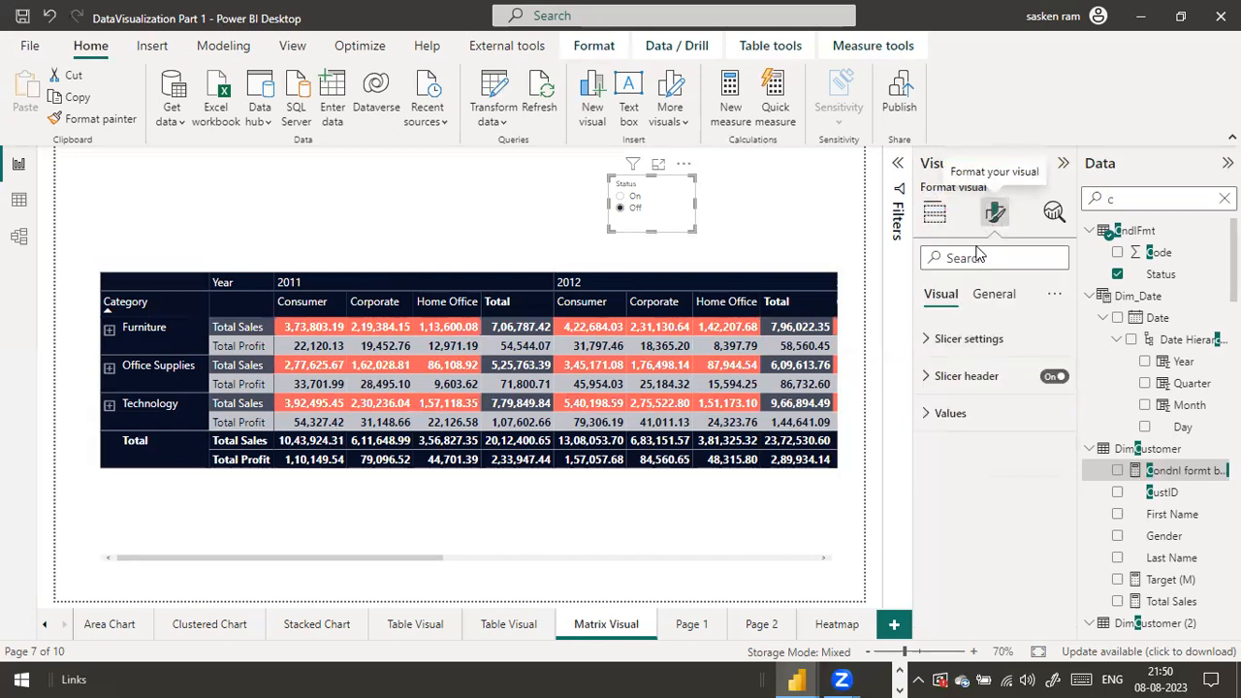
# Change the matrix's Total Sales background colour formatting to the Field value style, based on Condnl formt bgcolor.
pyautogui.click(824, 304)
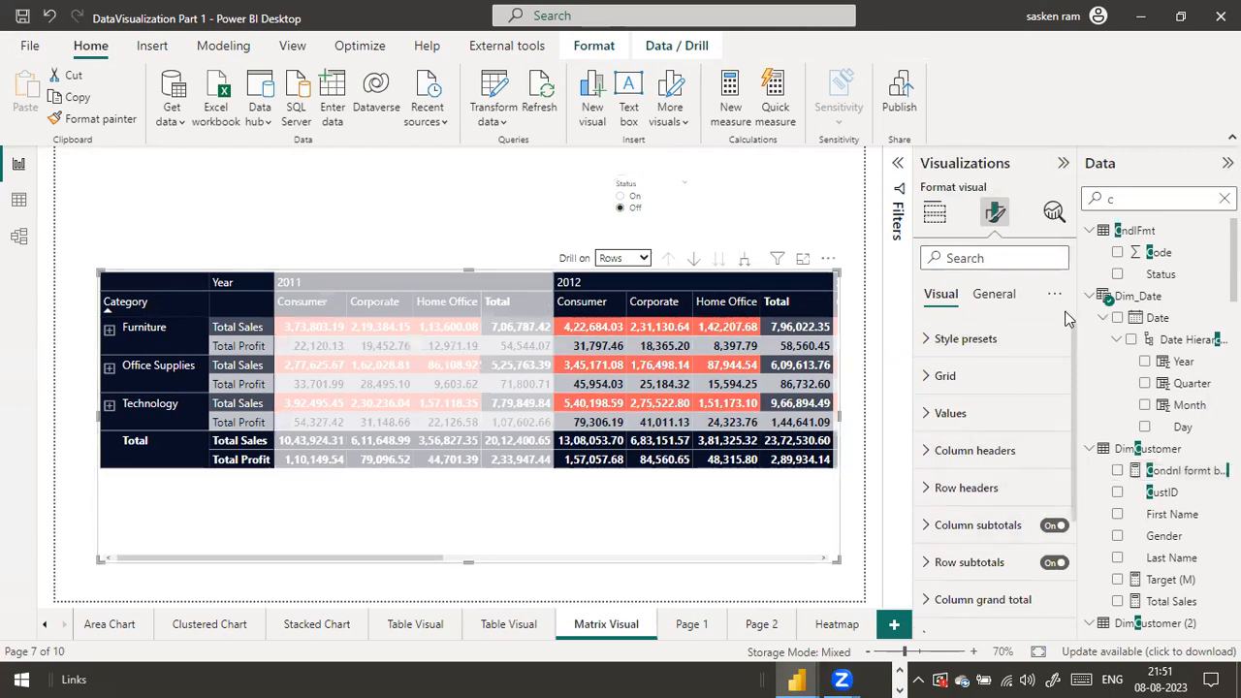
pyautogui.scroll(-4, 977, 460)
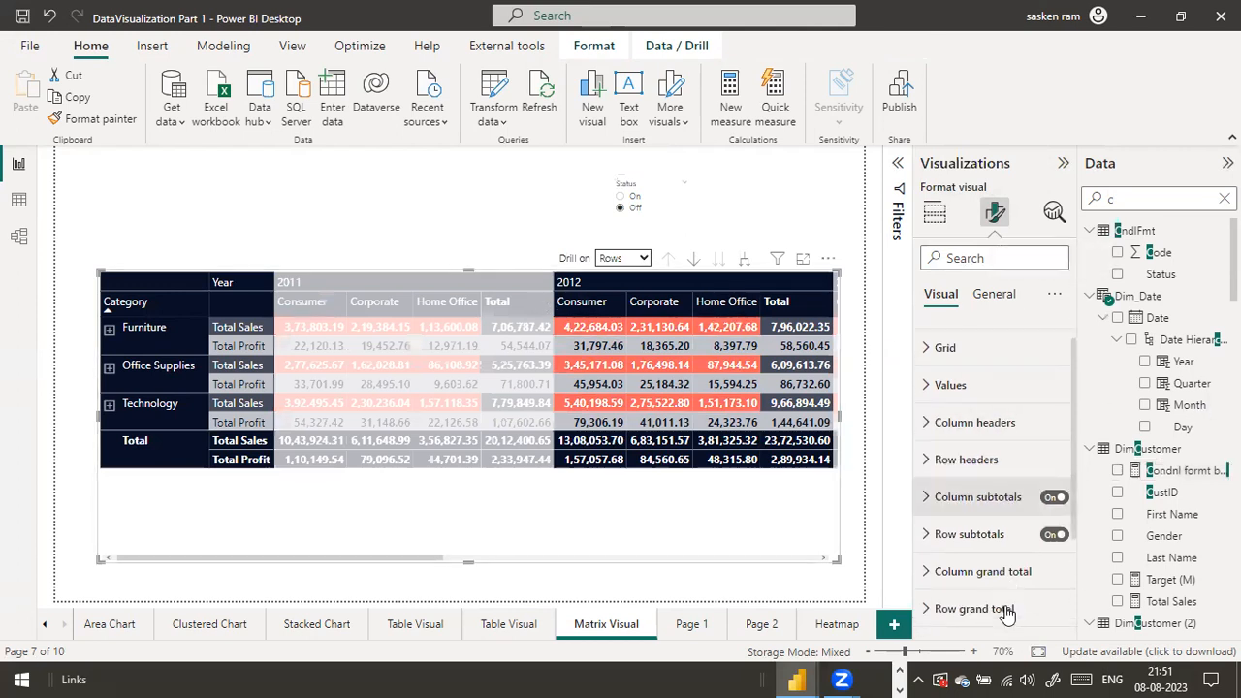
pyautogui.click(949, 541)
pyautogui.scroll(-4, 955, 557)
pyautogui.click(1048, 483)
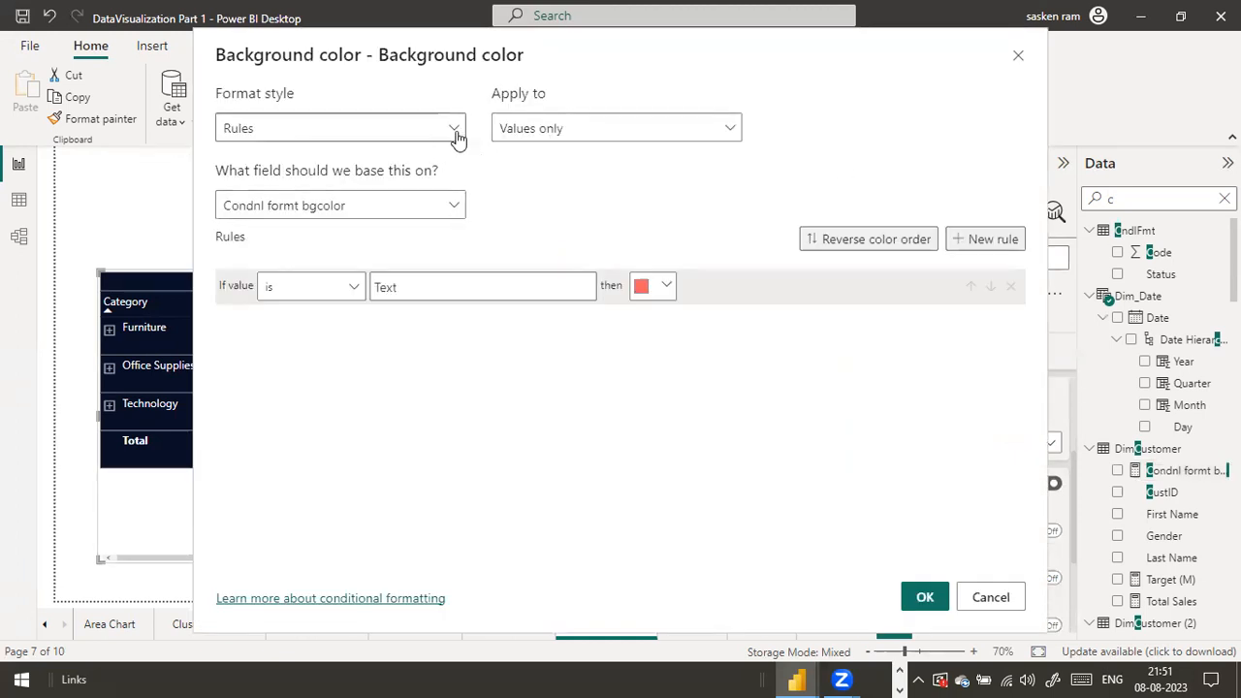
pyautogui.click(458, 136)
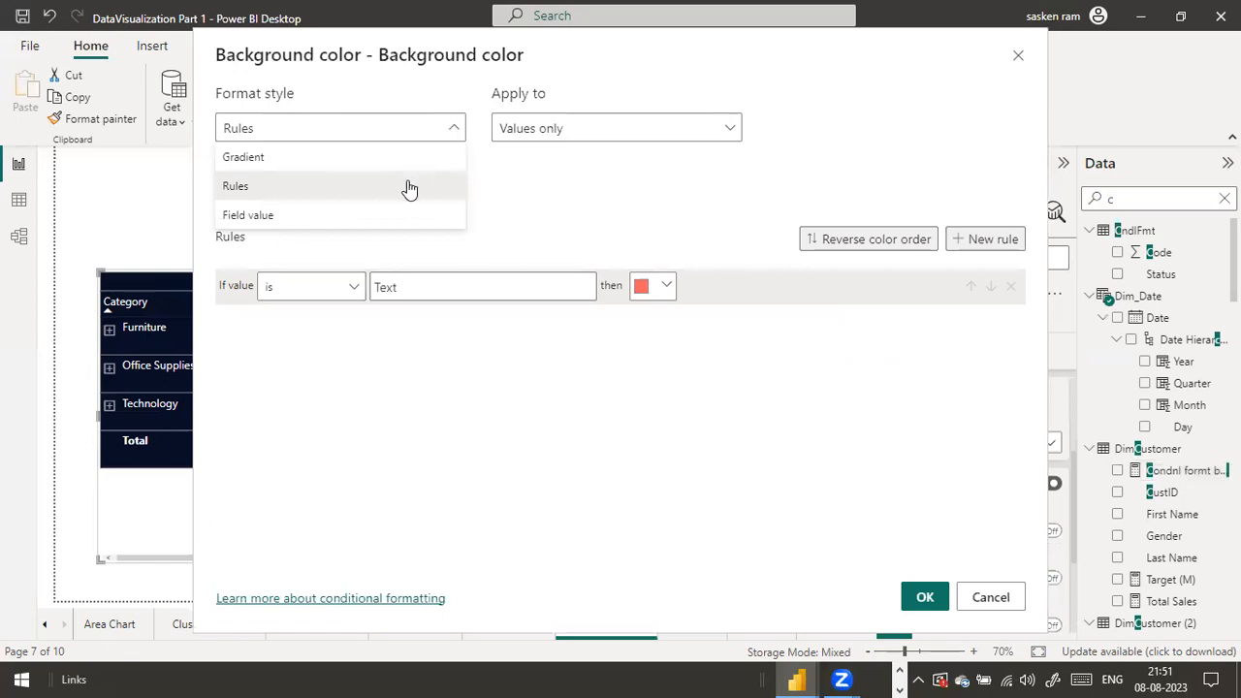
pyautogui.click(383, 216)
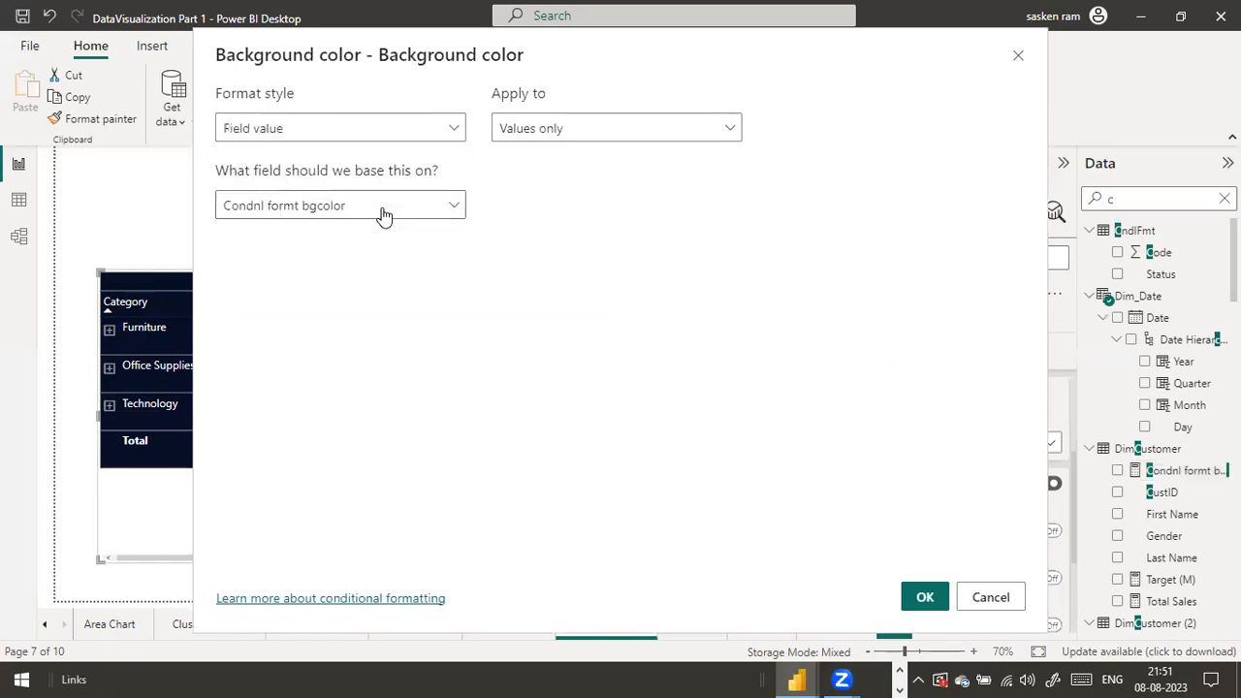
pyautogui.click(461, 214)
pyautogui.click(461, 214)
pyautogui.click(924, 597)
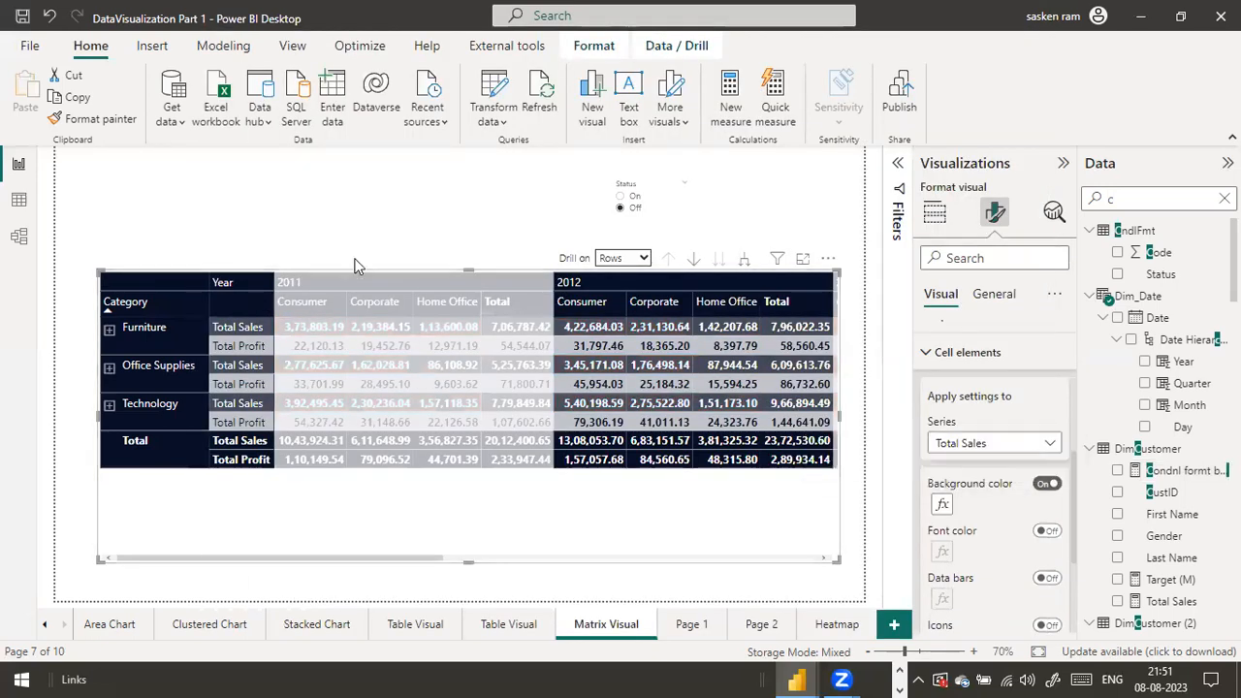
# Test the field-value background colours with the Status slicer set to On, Off and On, clearing the matrix's column highlight.
pyautogui.click(618, 198)
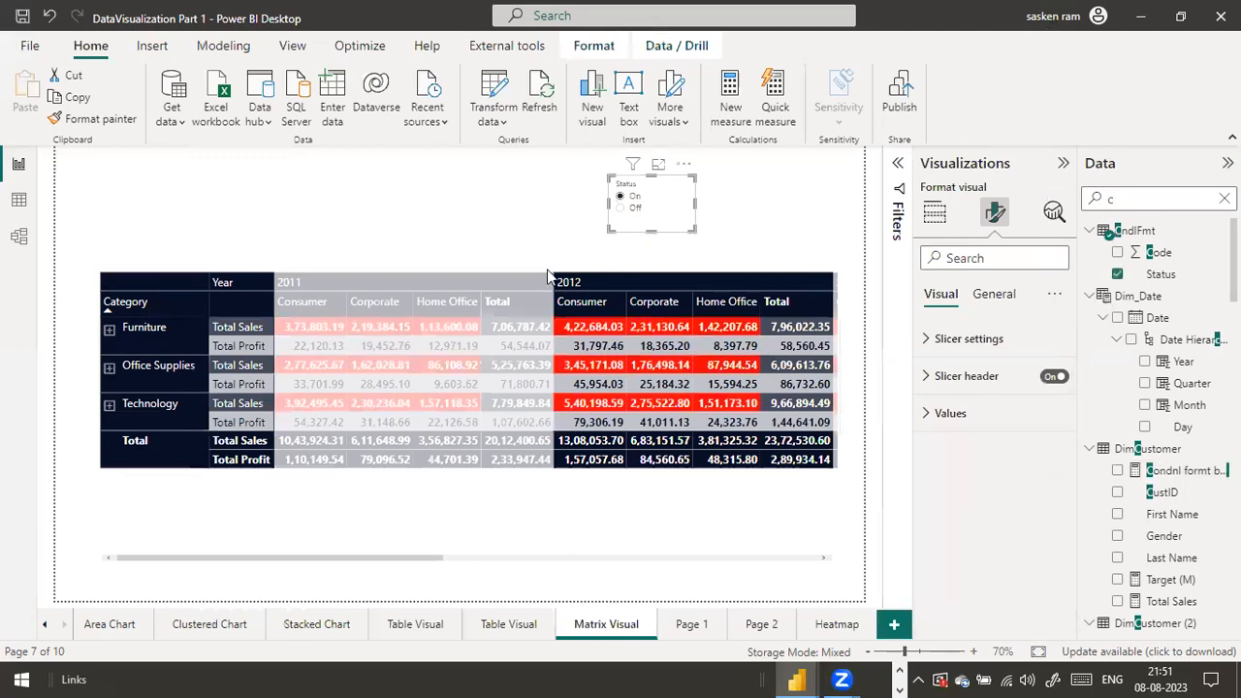
pyautogui.click(225, 308)
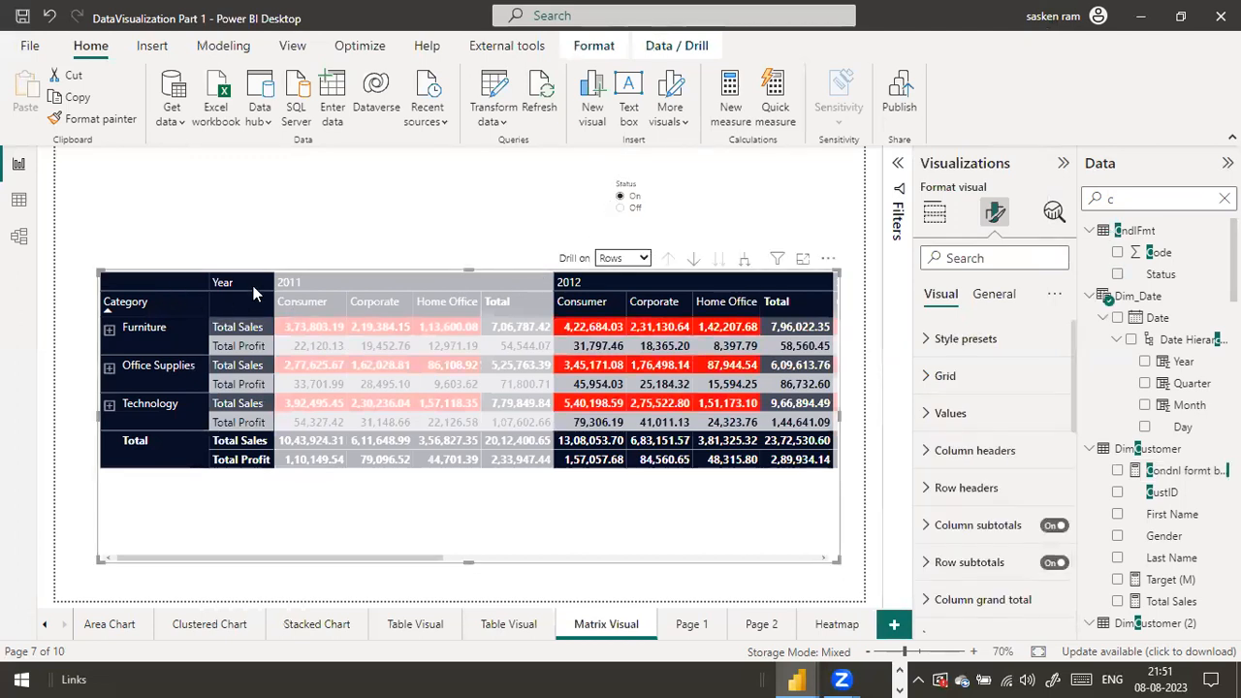
pyautogui.click(179, 467)
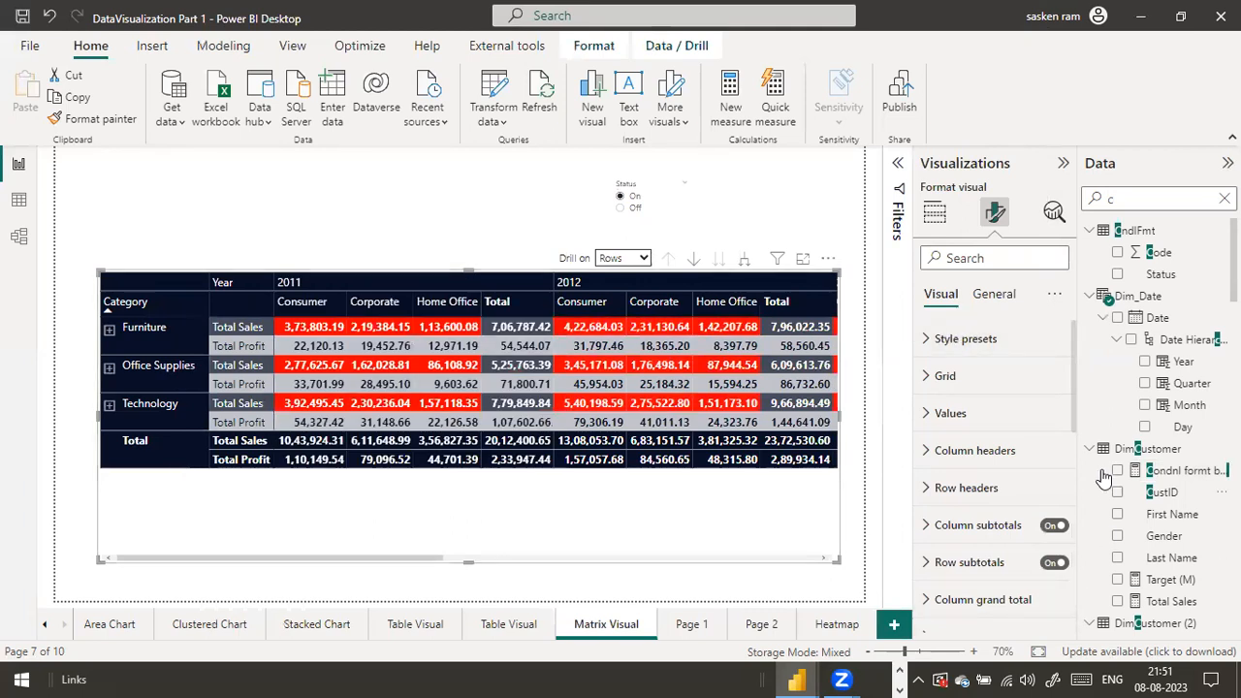
pyautogui.click(620, 208)
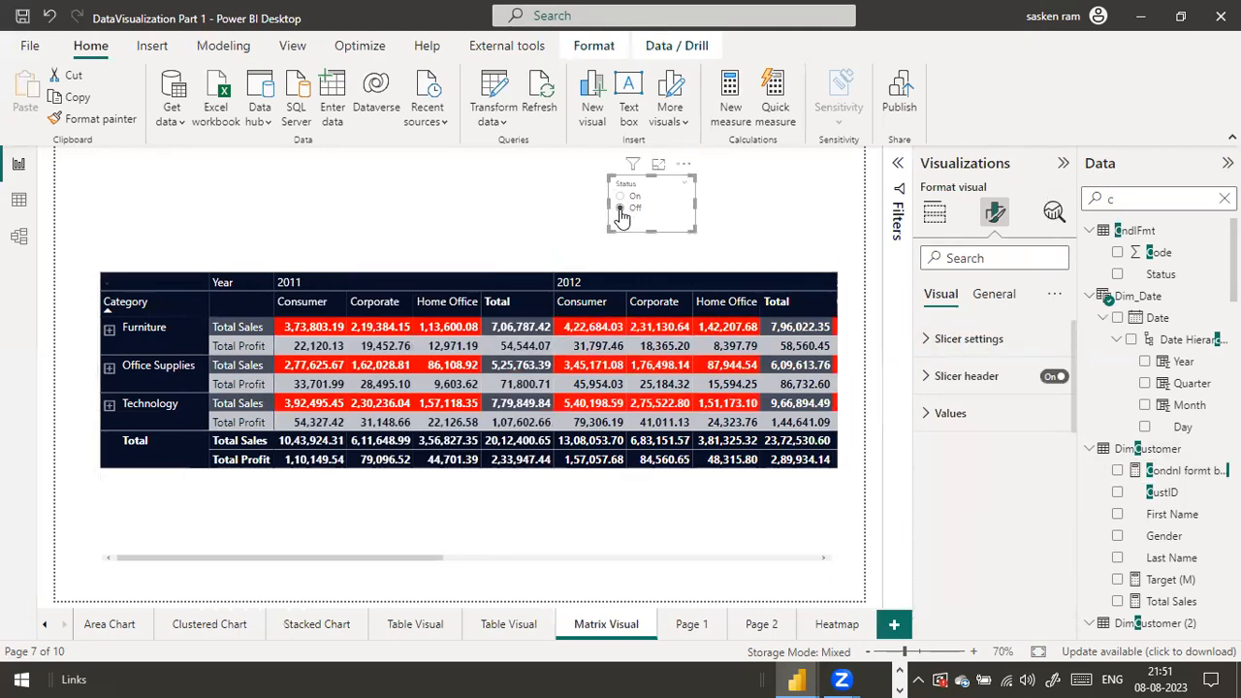
pyautogui.click(620, 195)
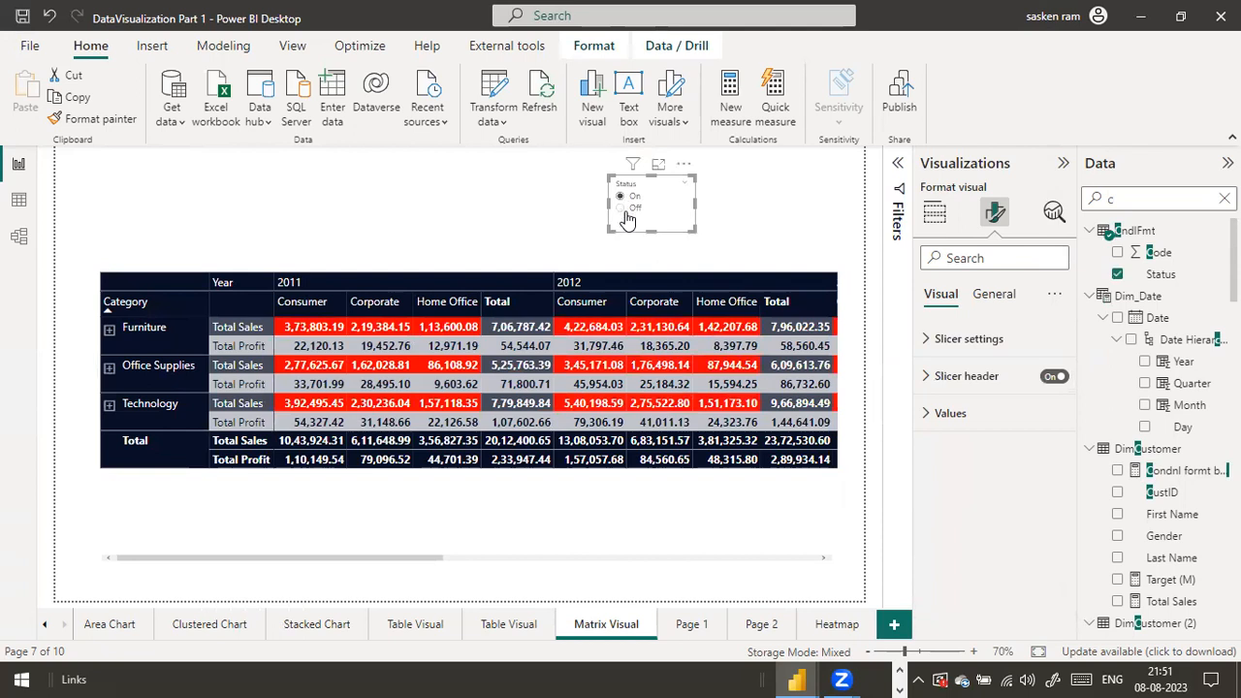
# Shift the matrix slightly up and to the right, and apply its Total Sales background colour formatting to Values and totals.
pyautogui.moveTo(631, 475); pyautogui.dragTo(656, 469)
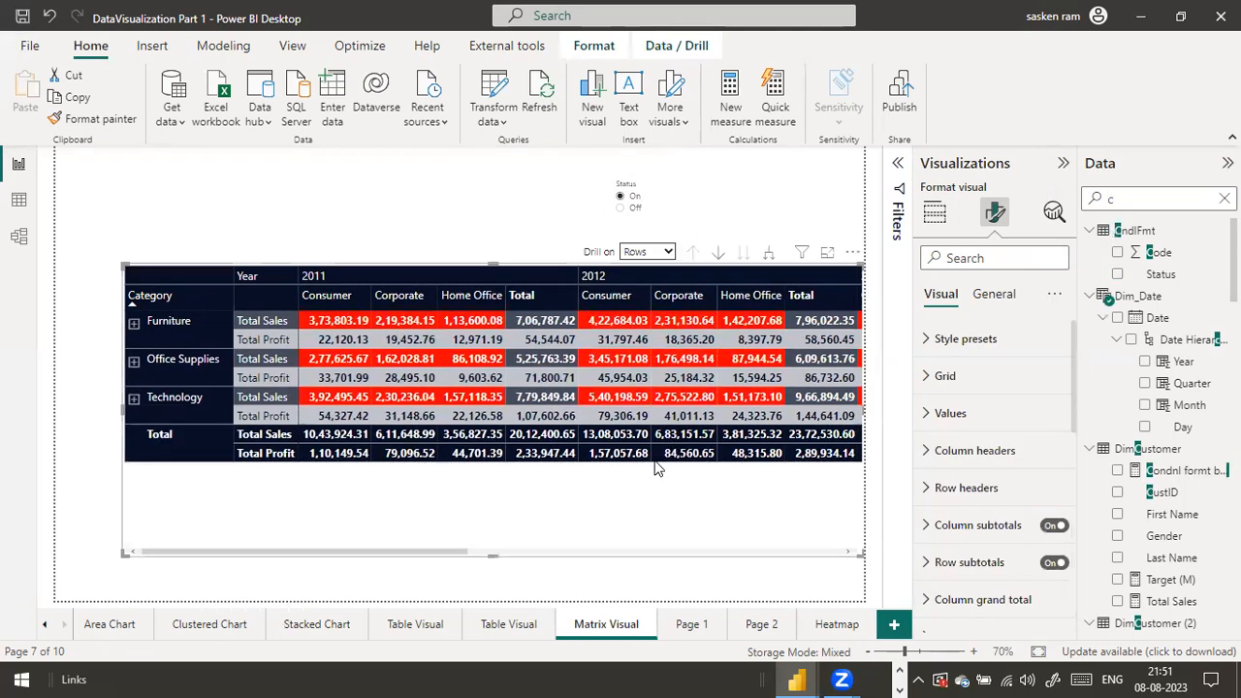
pyautogui.moveTo(451, 558); pyautogui.dragTo(592, 551)
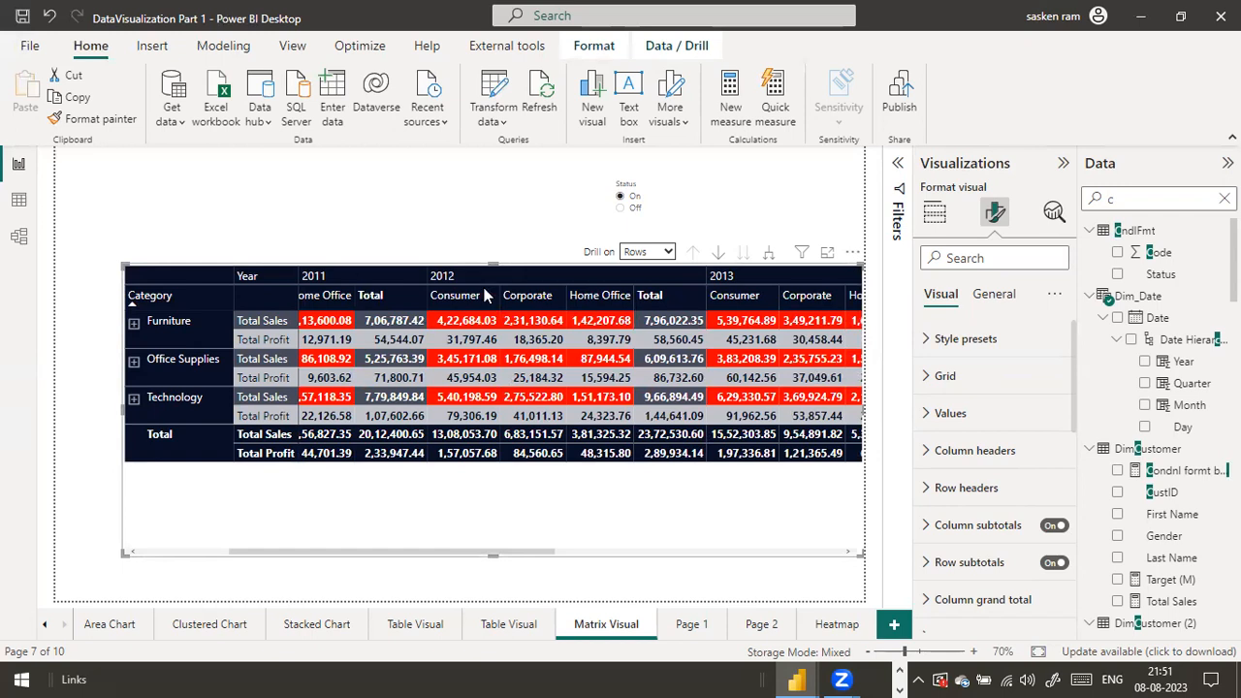
pyautogui.scroll(-5, 975, 476)
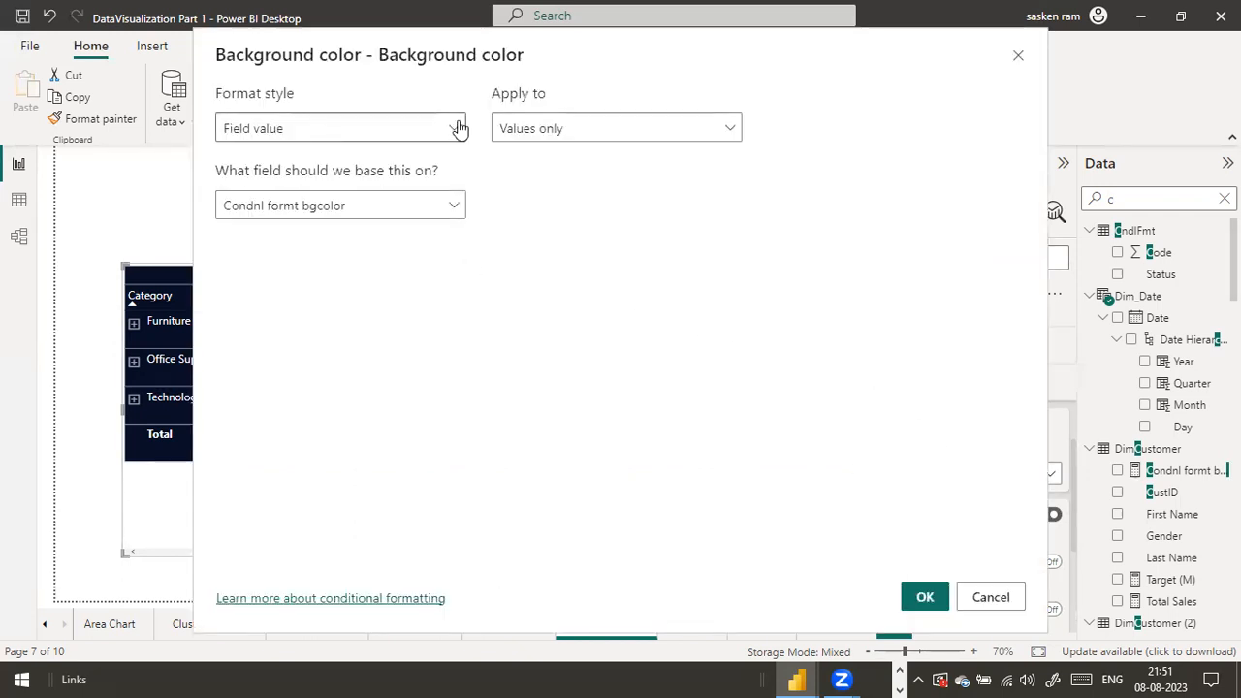
pyautogui.click(459, 128)
pyautogui.click(459, 128)
pyautogui.click(458, 128)
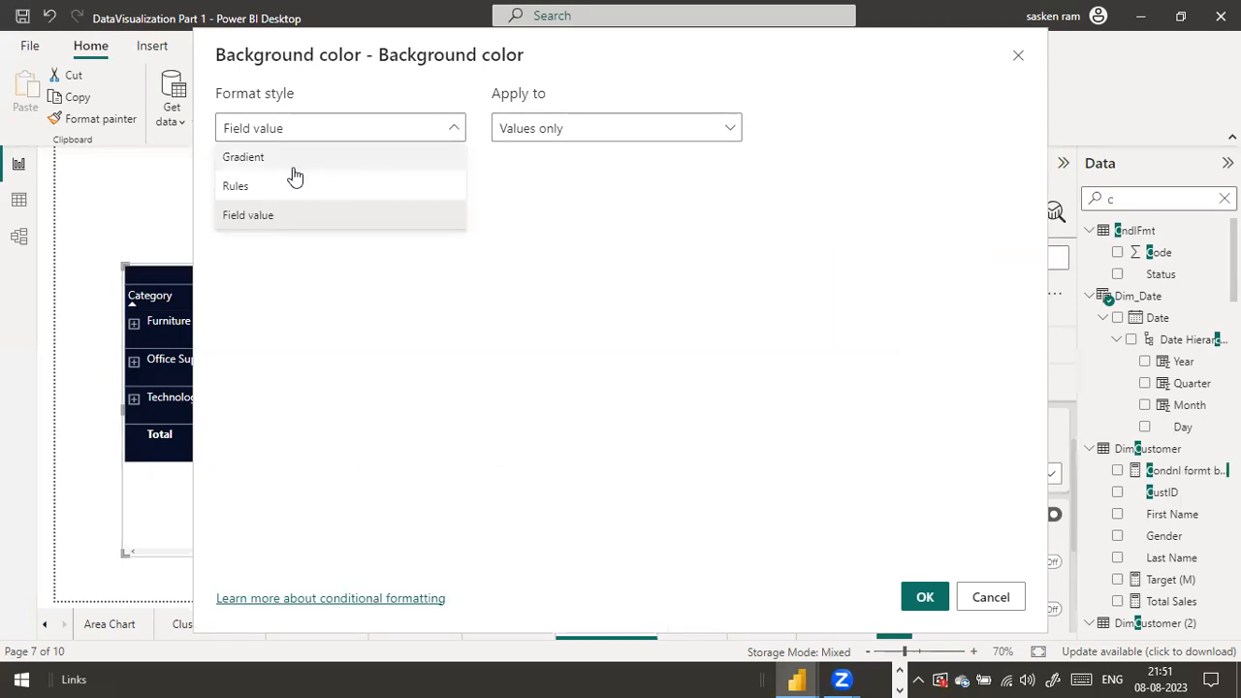
pyautogui.click(346, 232)
pyautogui.click(585, 131)
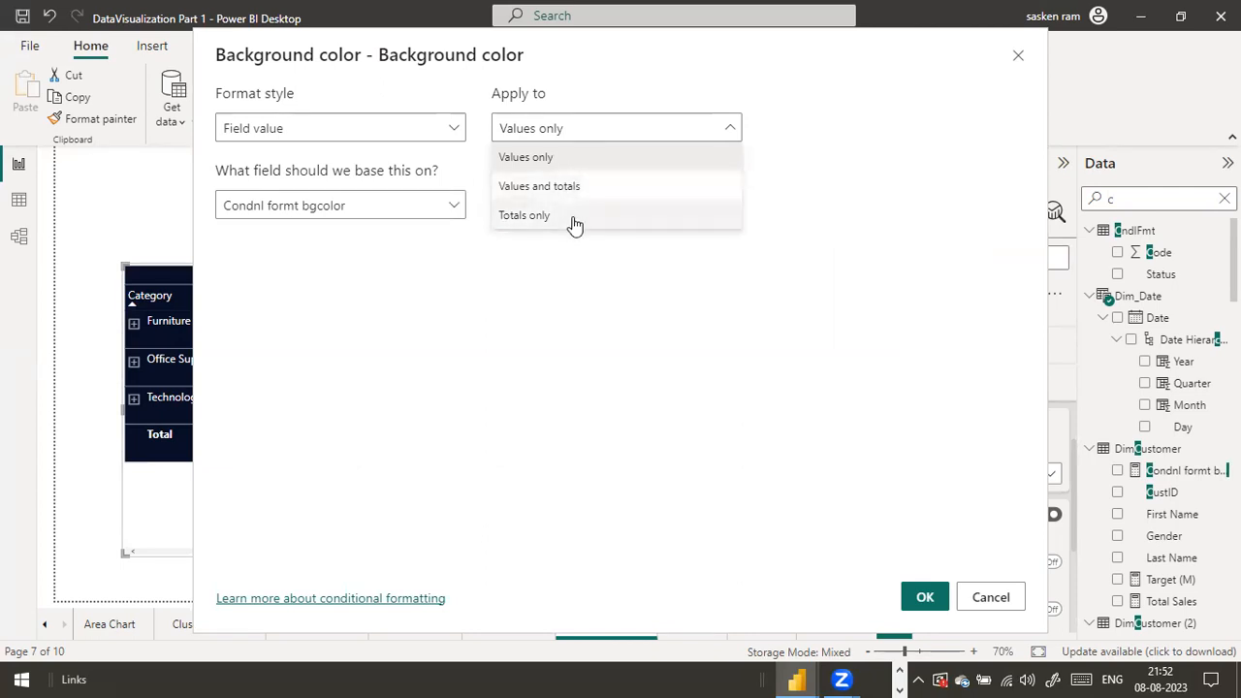
pyautogui.click(586, 189)
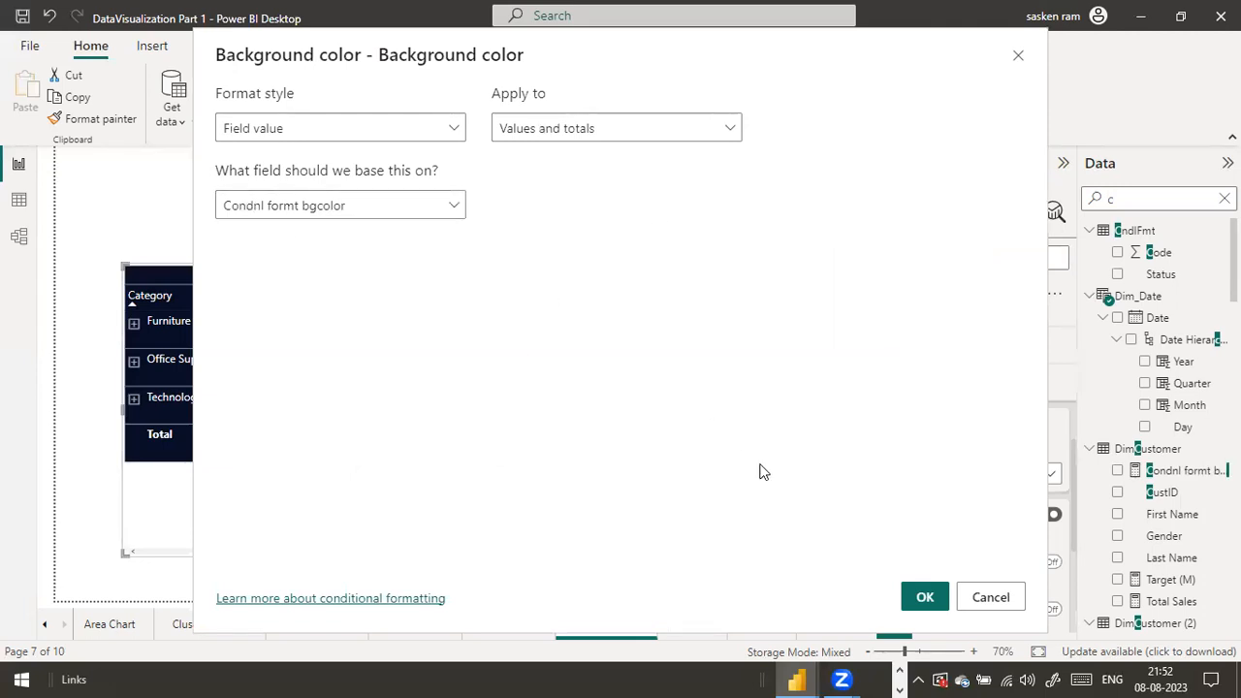
pyautogui.click(925, 597)
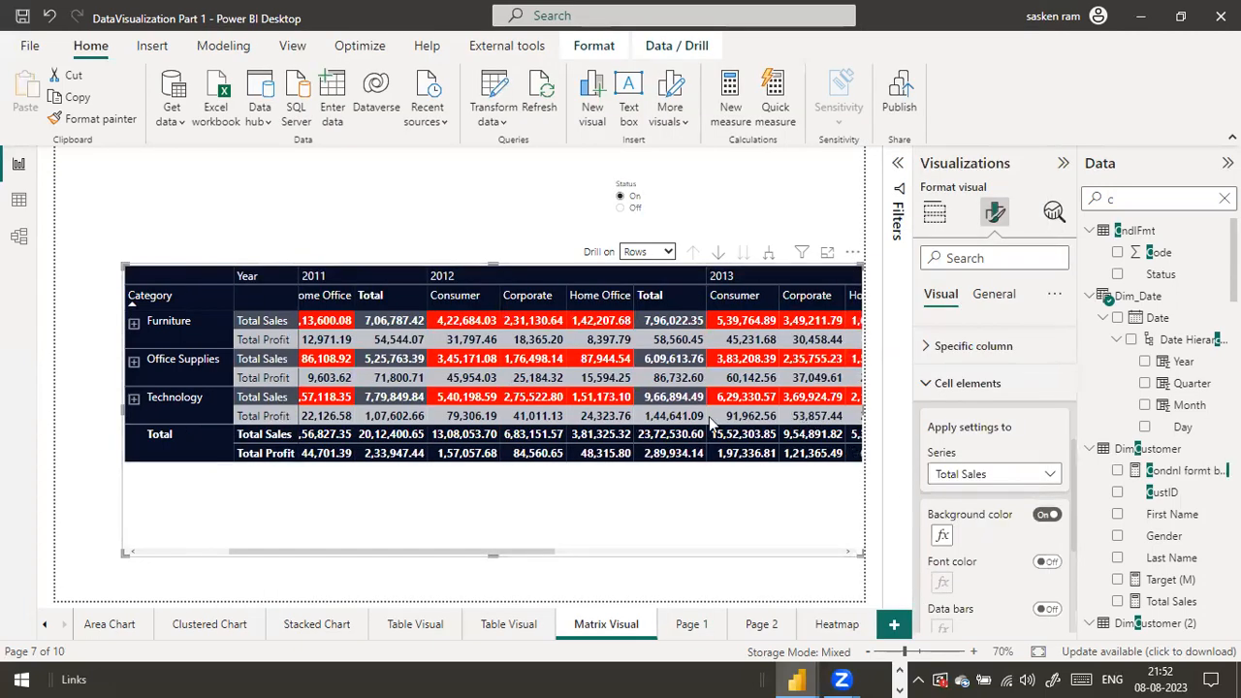
# Check the colouring of the matrix's 2013, 2014 and total columns with the Status slicer set to Off and On.
pyautogui.moveTo(355, 554); pyautogui.dragTo(766, 570)
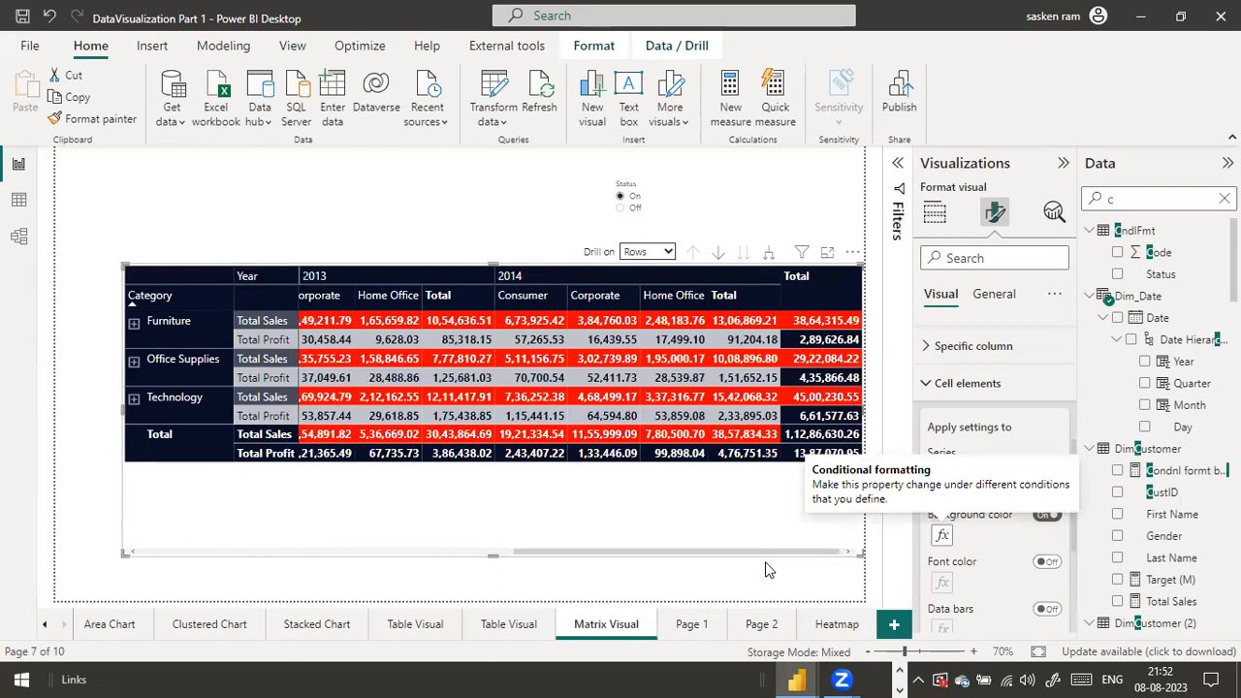
pyautogui.click(643, 214)
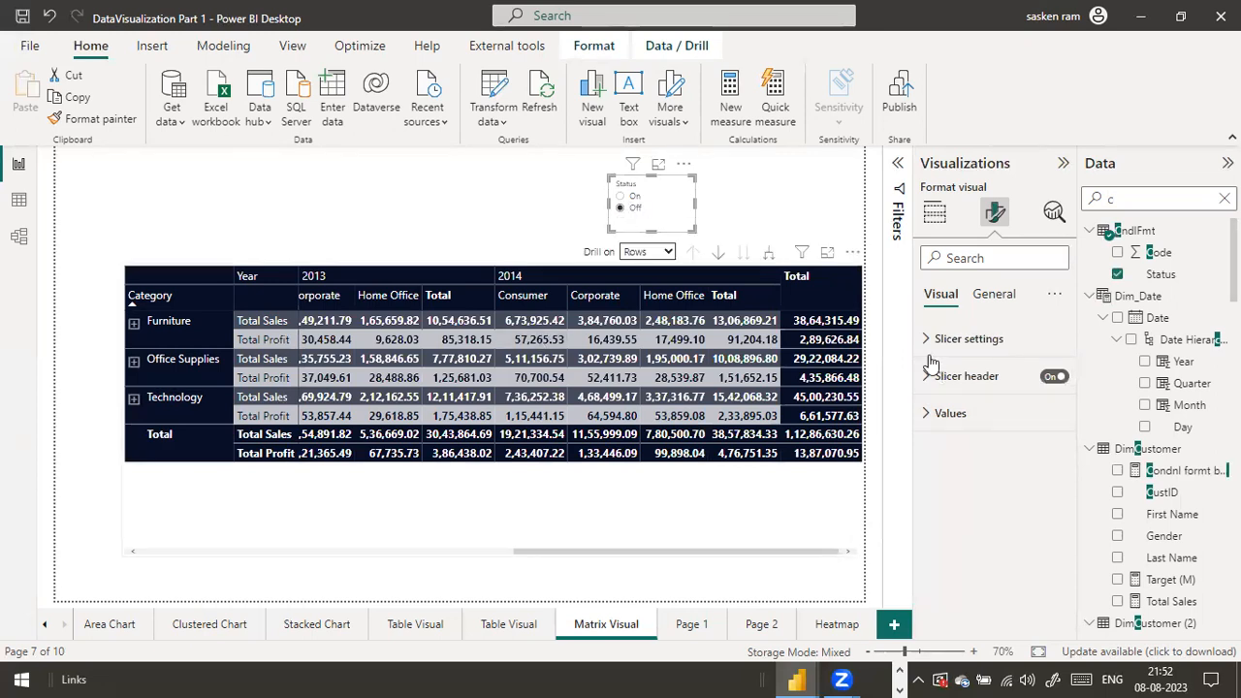
pyautogui.click(638, 201)
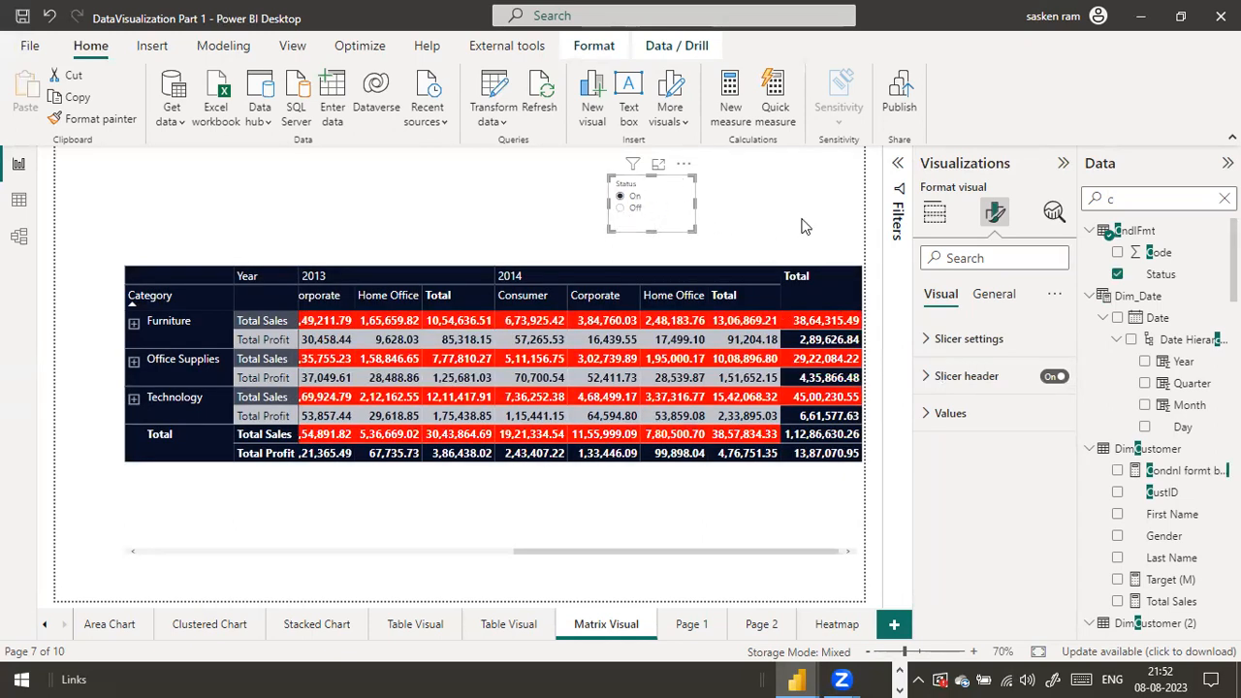
# Deselect the Status slicer and save the DataVisualization Part 1 report.
pyautogui.press('Escape')
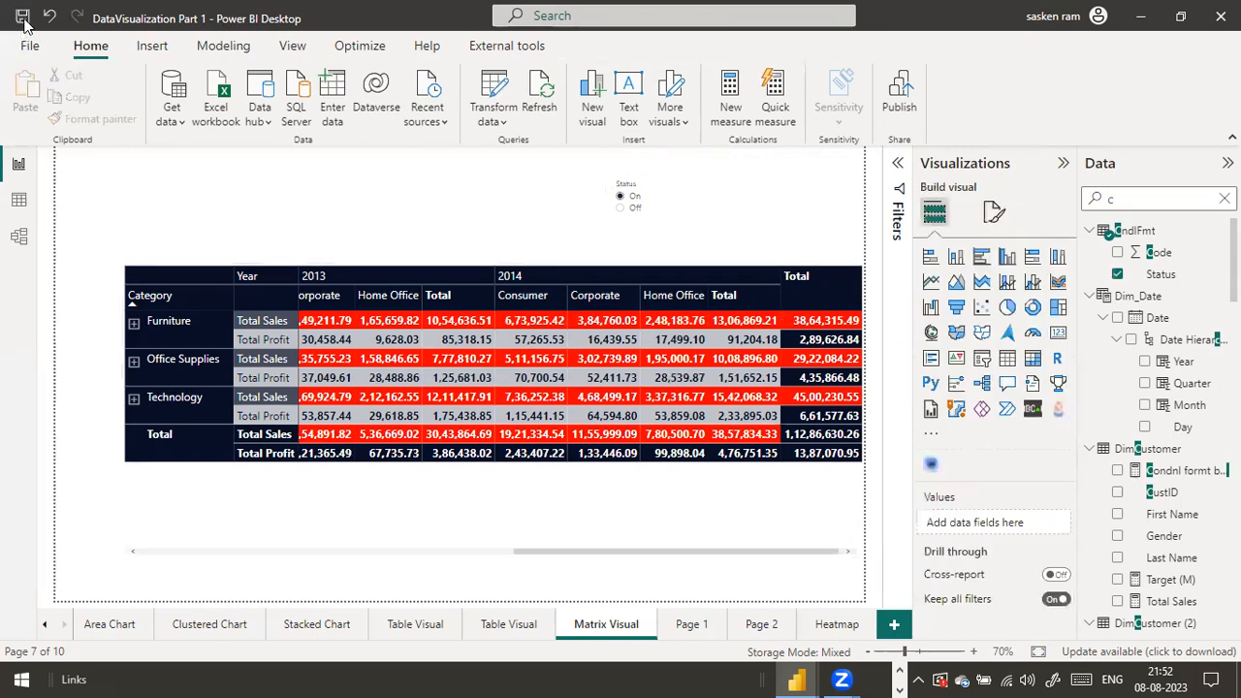
pyautogui.click(22, 16)
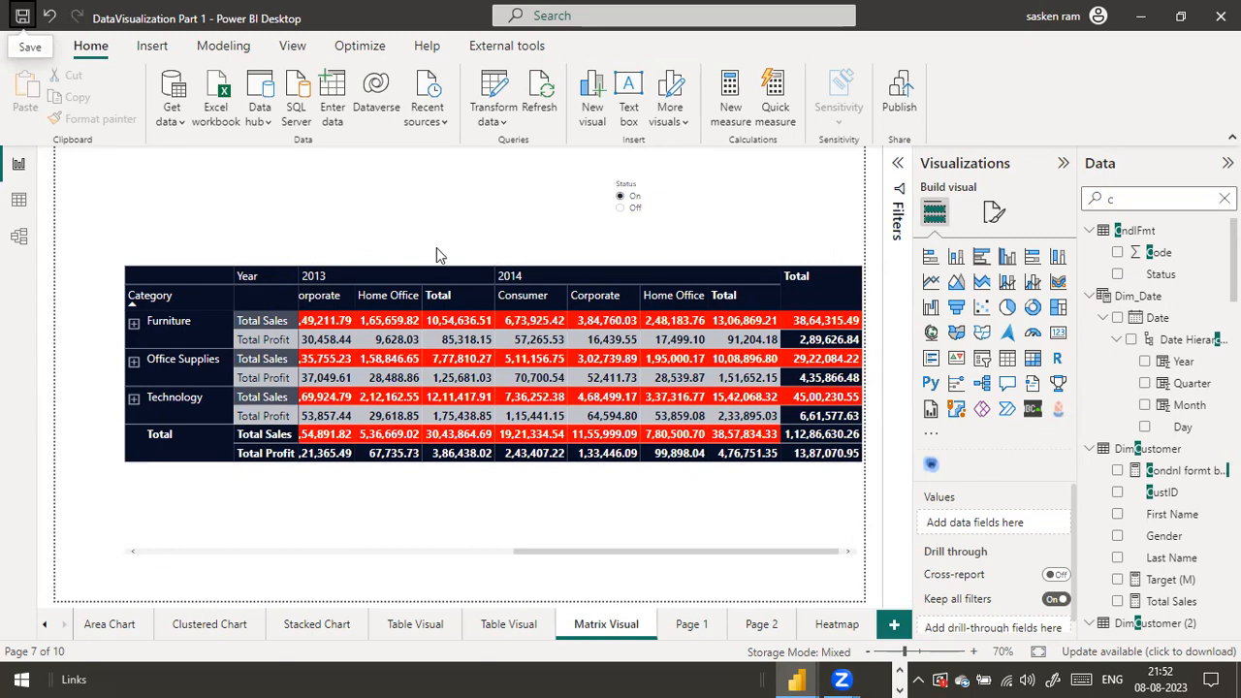
# Switch to the Day2_DAX_All_AllSelected_AllExcept report and clear the Country slicer's selection on Page 14.
pyautogui.hotkey('alt', 'Tab')
pyautogui.hotkey('alt', 'Tab')
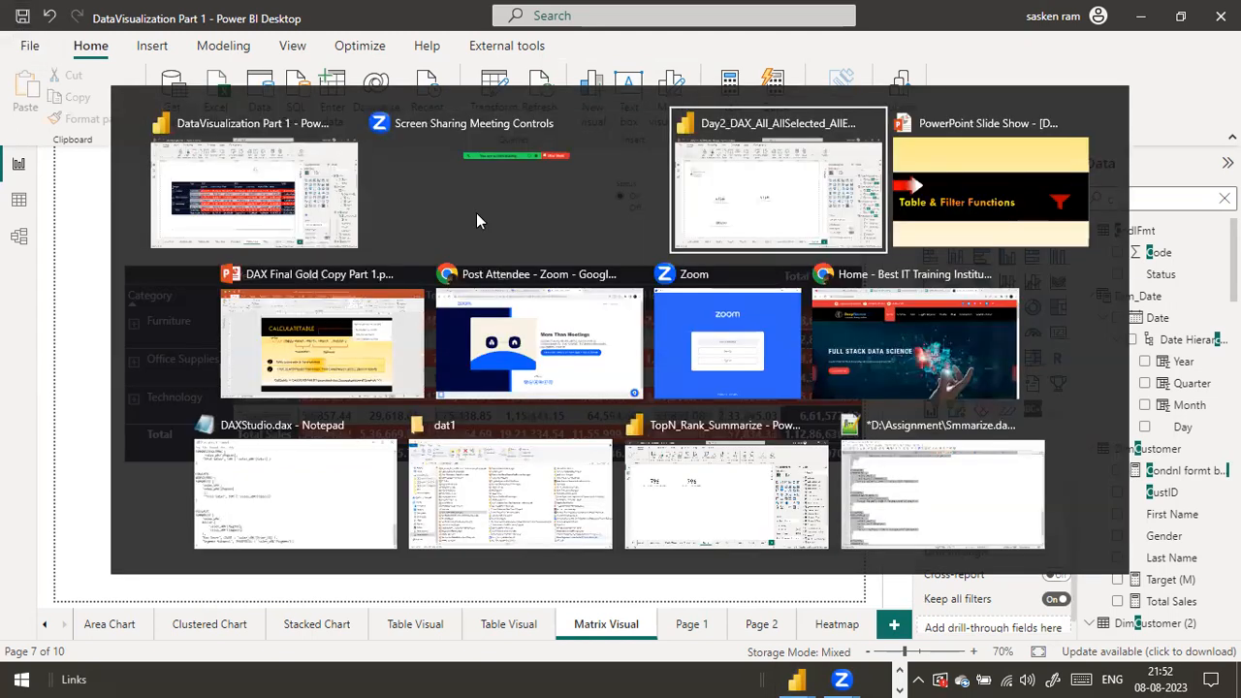
pyautogui.hotkey('alt', 'Tab')
pyautogui.hotkey('alt', 'Tab')
pyautogui.hotkey('alt', 'Tab')
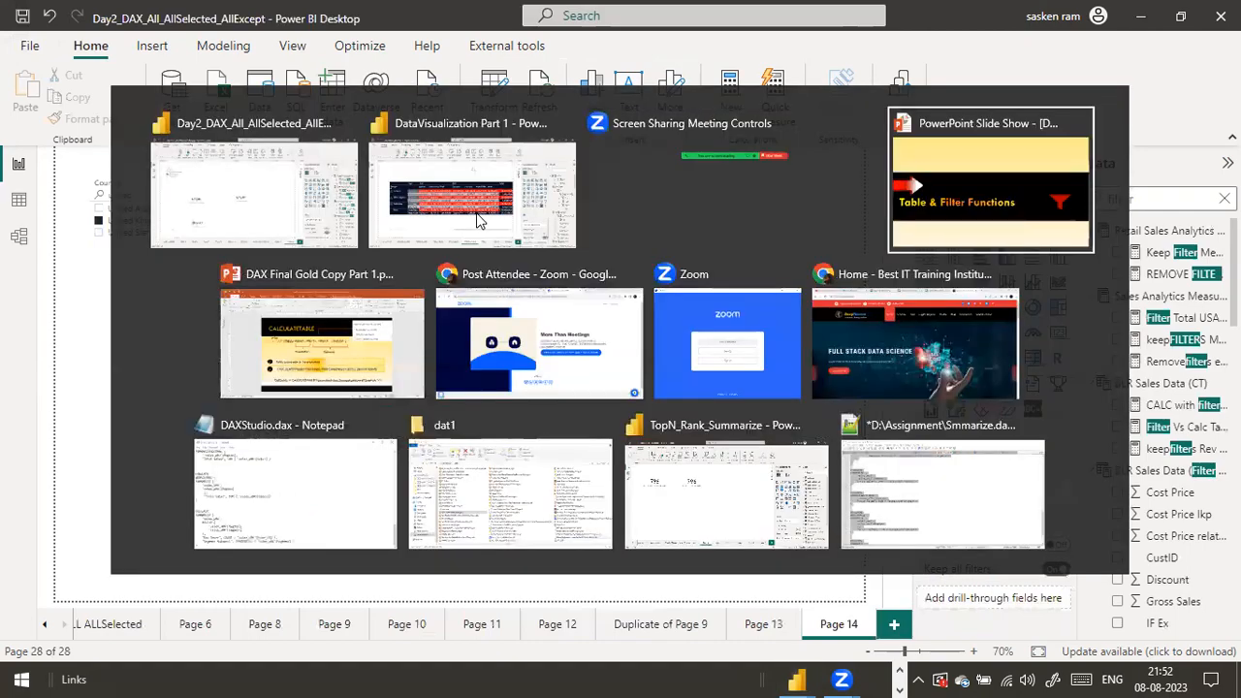
pyautogui.hotkey('alt', 'Tab')
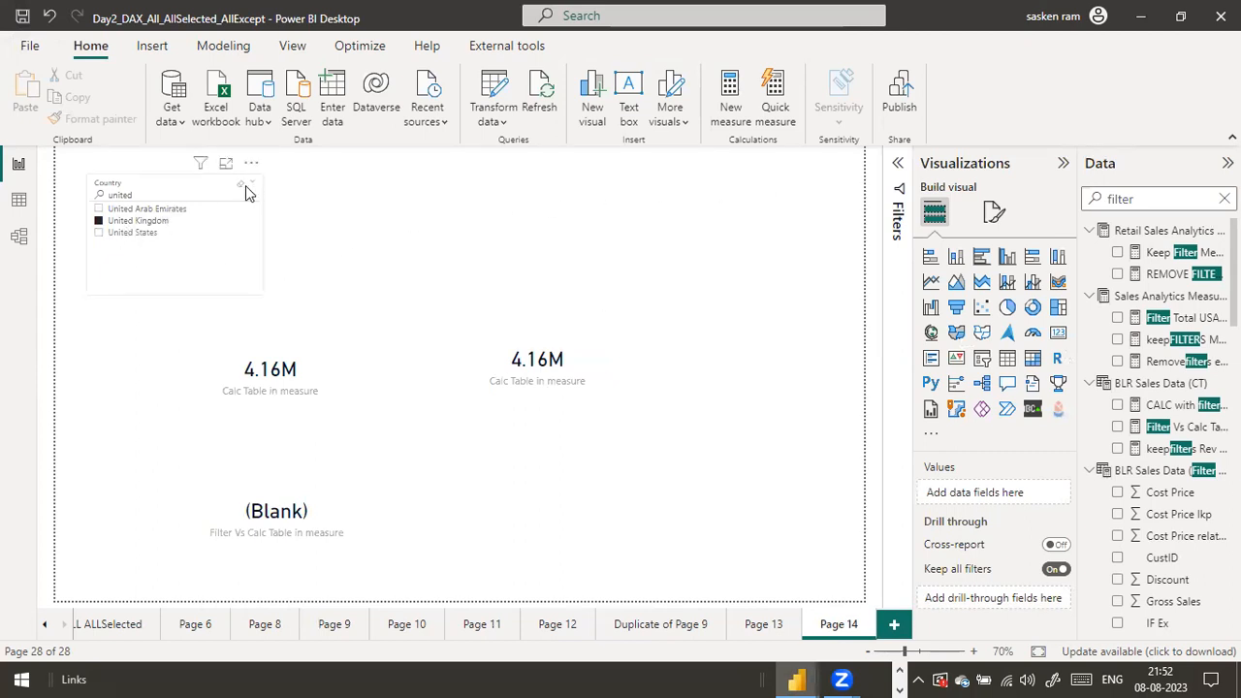
pyautogui.click(242, 187)
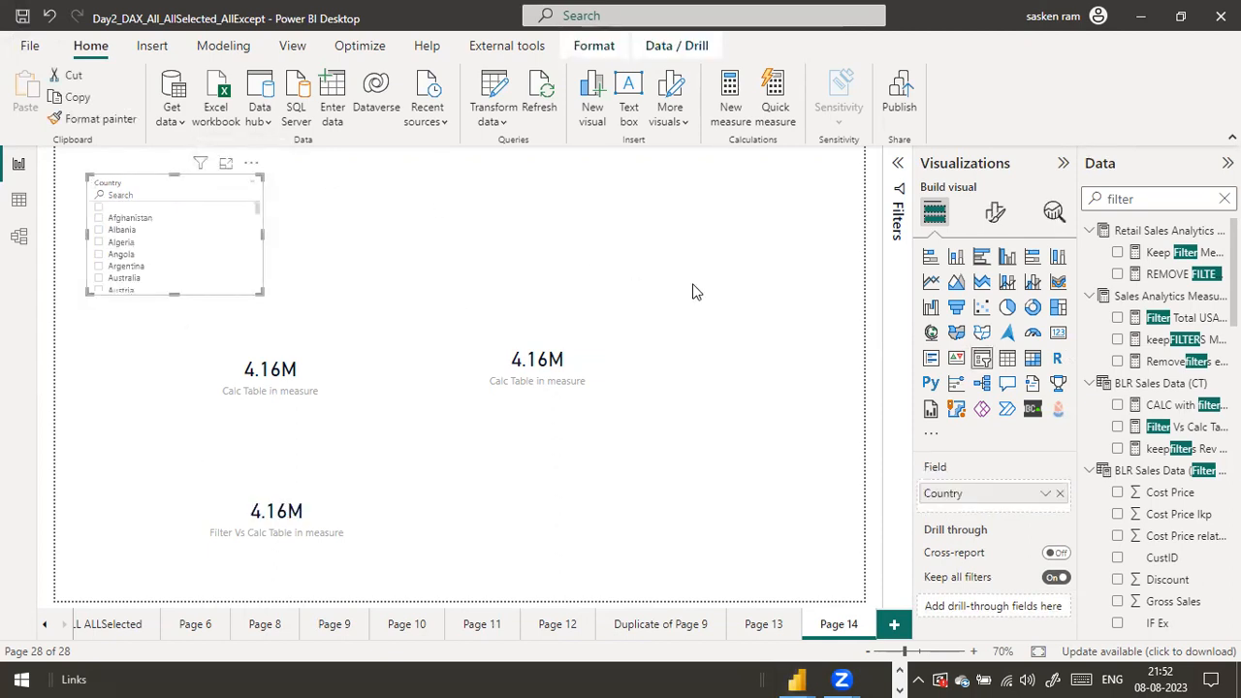
# Return to the DataVisualization Part 1 report and review the SELECTEDVALUE condition in the Condnl formt bgcolor measure, leaving the formula unedited.
pyautogui.hotkey('alt', 'Tab')
pyautogui.hotkey('alt', 'Tab')
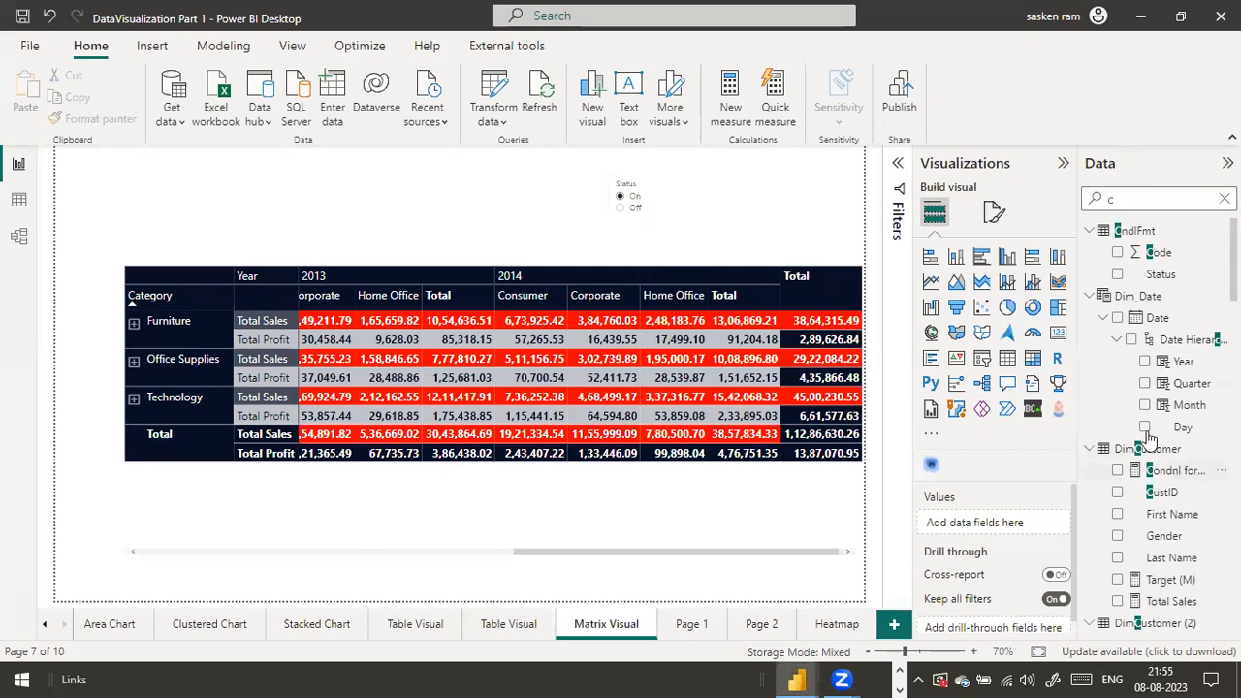
pyautogui.click(1176, 470)
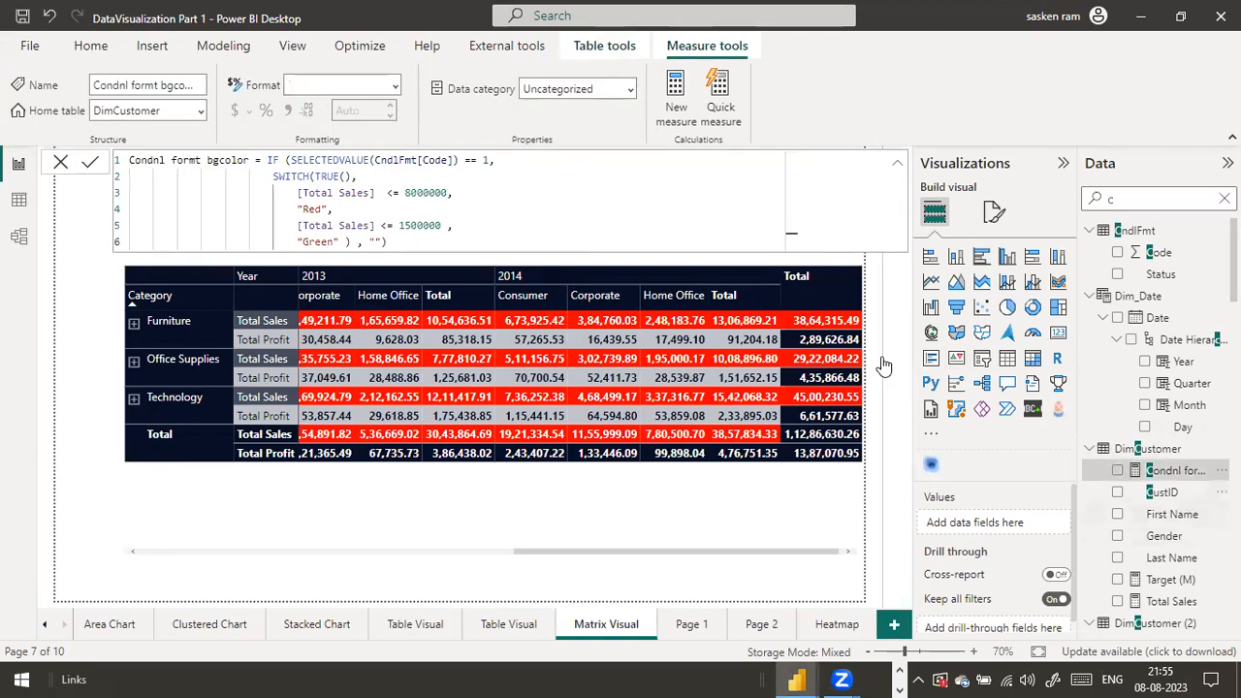
pyautogui.click(288, 161)
pyautogui.moveTo(291, 162); pyautogui.dragTo(490, 162)
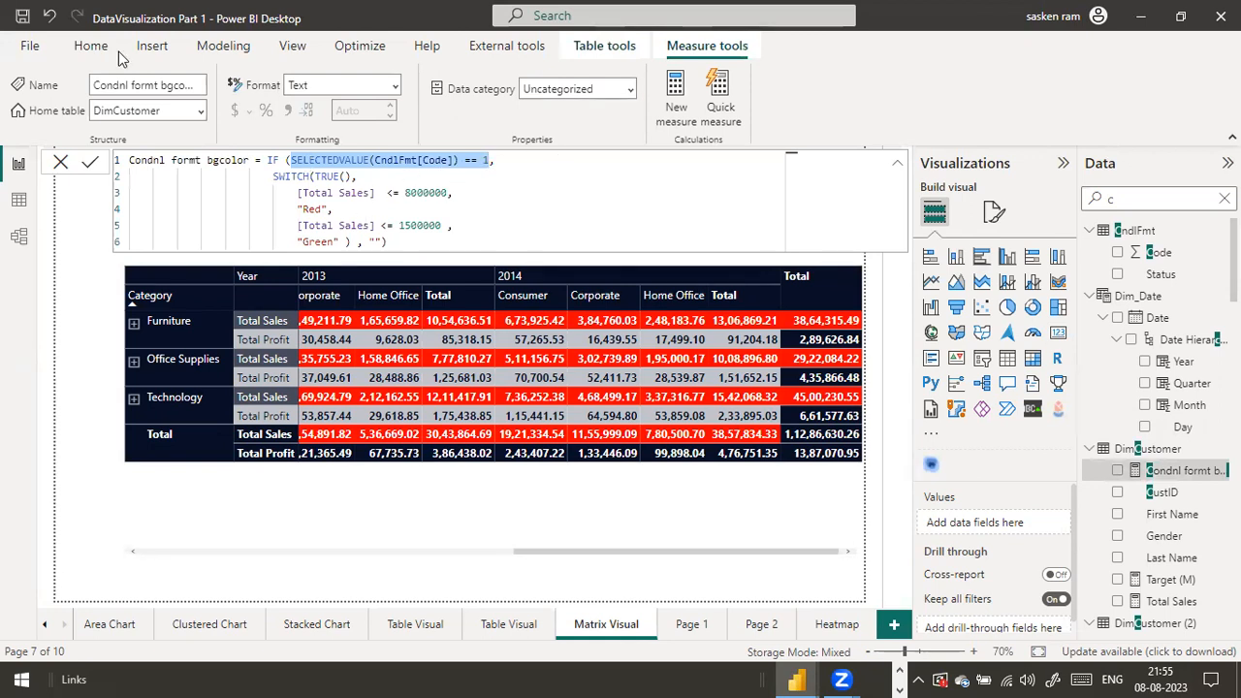
pyautogui.click(60, 162)
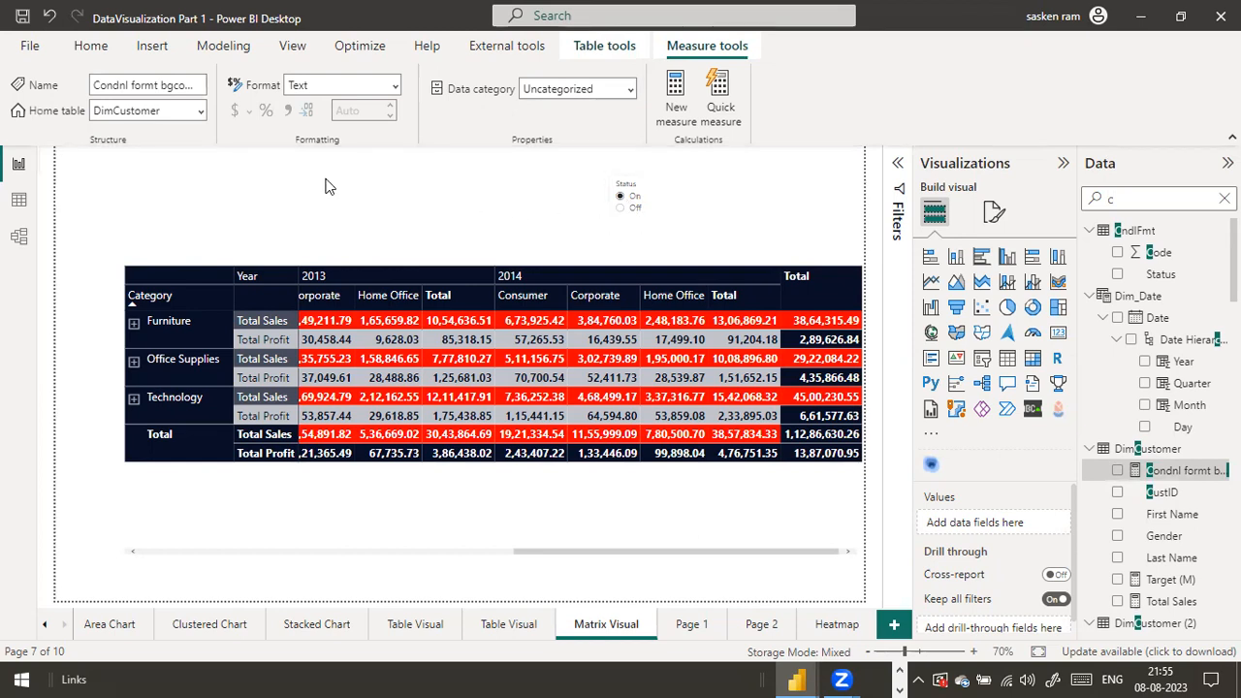
# Save the DataVisualization Part 1 report again and deselect the Status slicer.
pyautogui.click(636, 215)
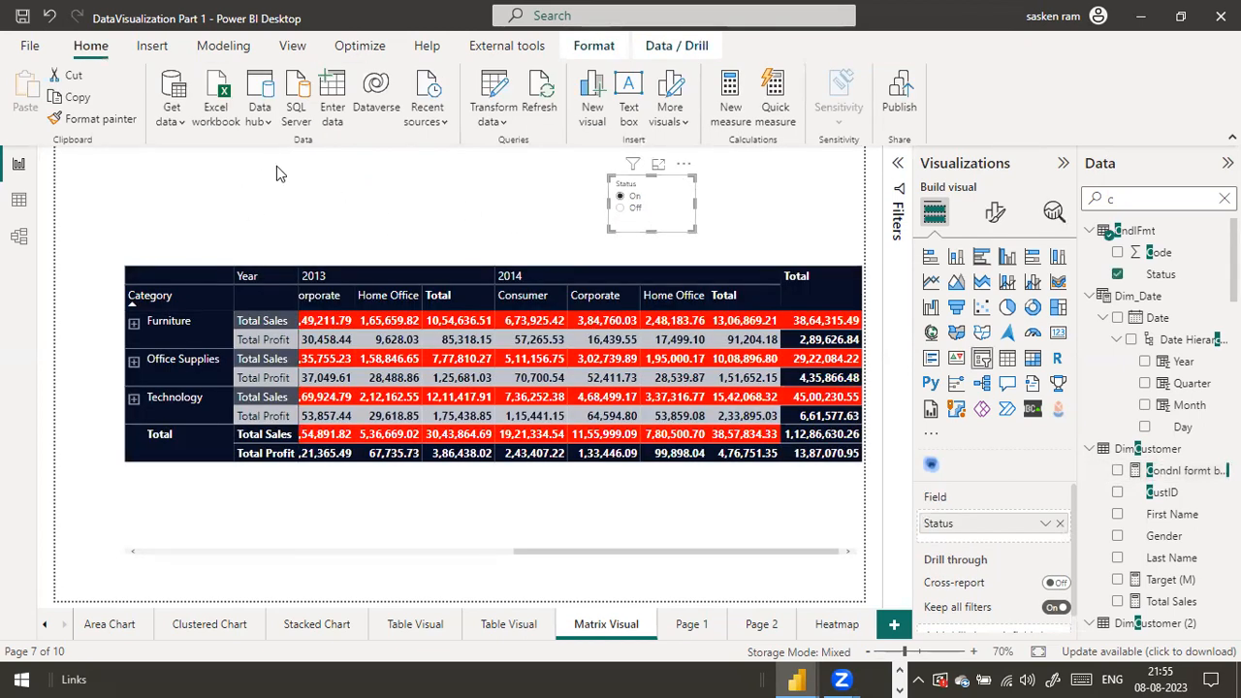
pyautogui.click(30, 46)
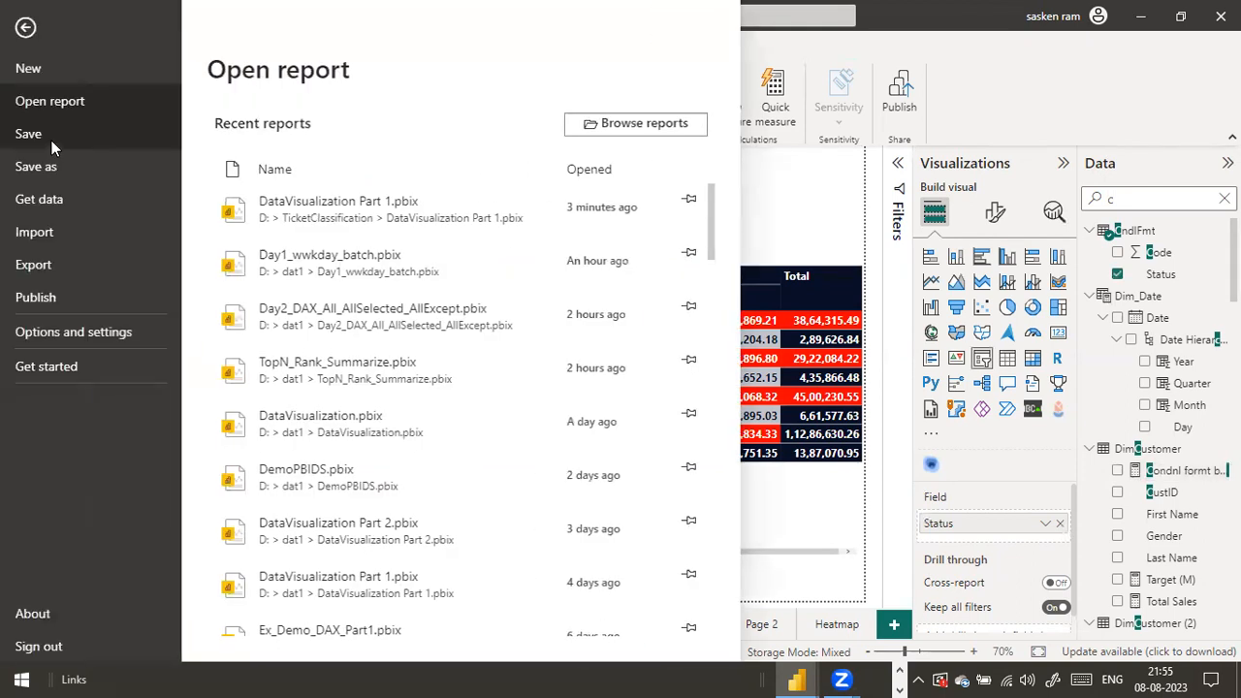
pyautogui.click(53, 134)
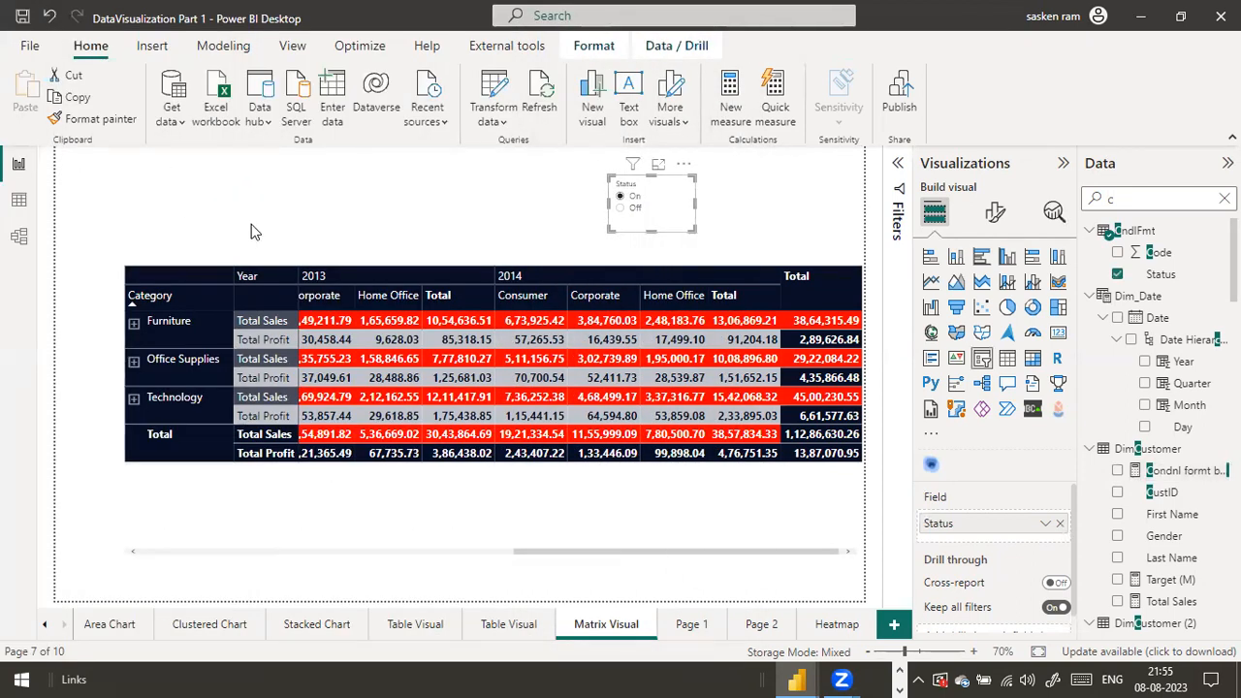
pyautogui.click(251, 224)
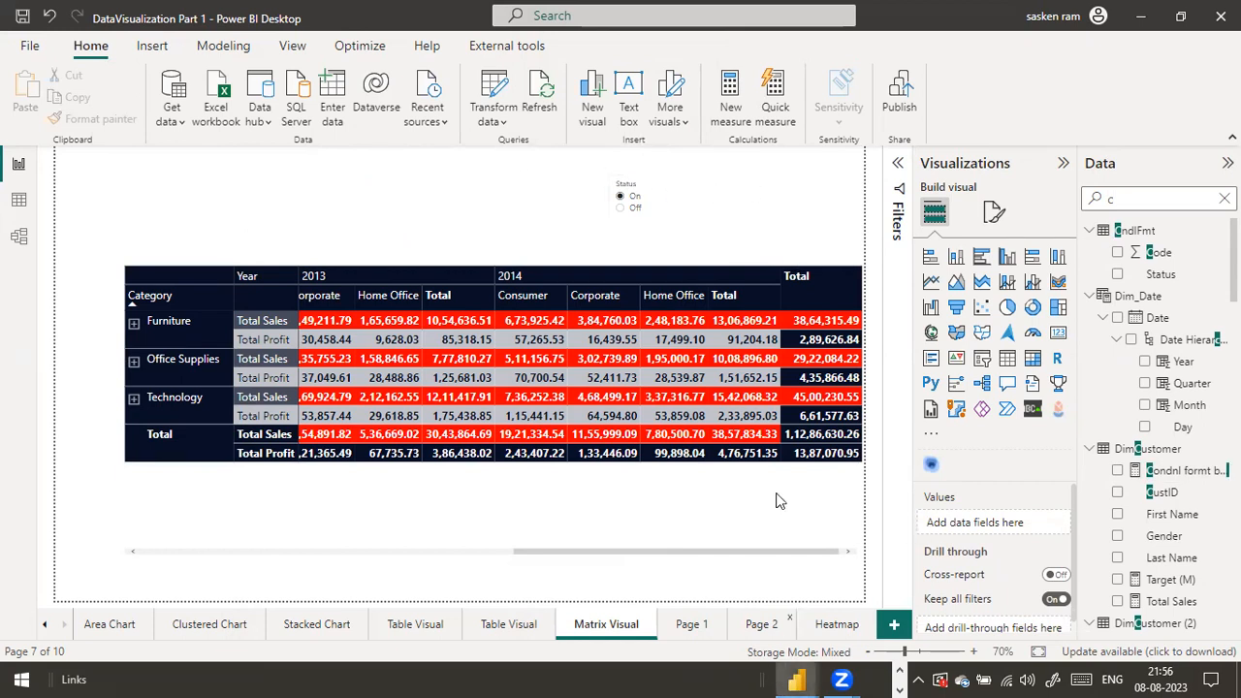
# Switch to the PowerPoint slide show and advance to the ADDCOLUMNS slide.
pyautogui.hotkey('alt', 'Tab')
pyautogui.press('Right')
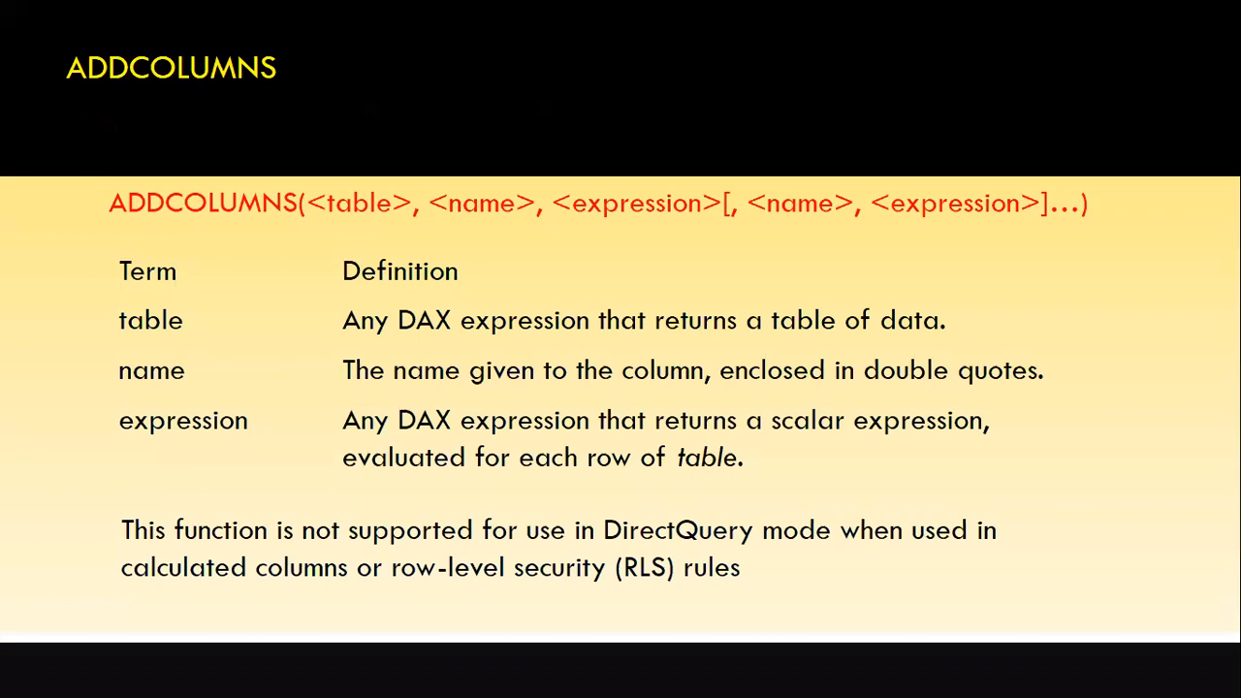
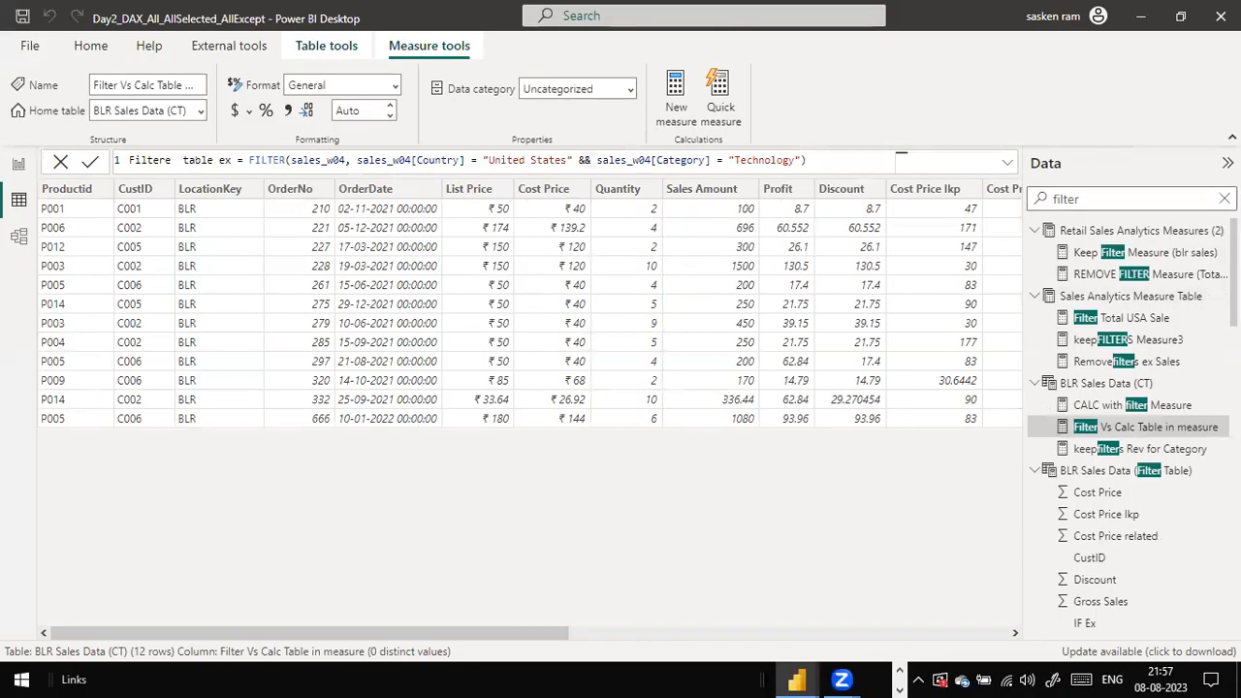
# Search the Day2_DAX_All_AllSelected_AllExcept report's fields for "add" in place of "filter", and clear the search.
pyautogui.click(1223, 199)
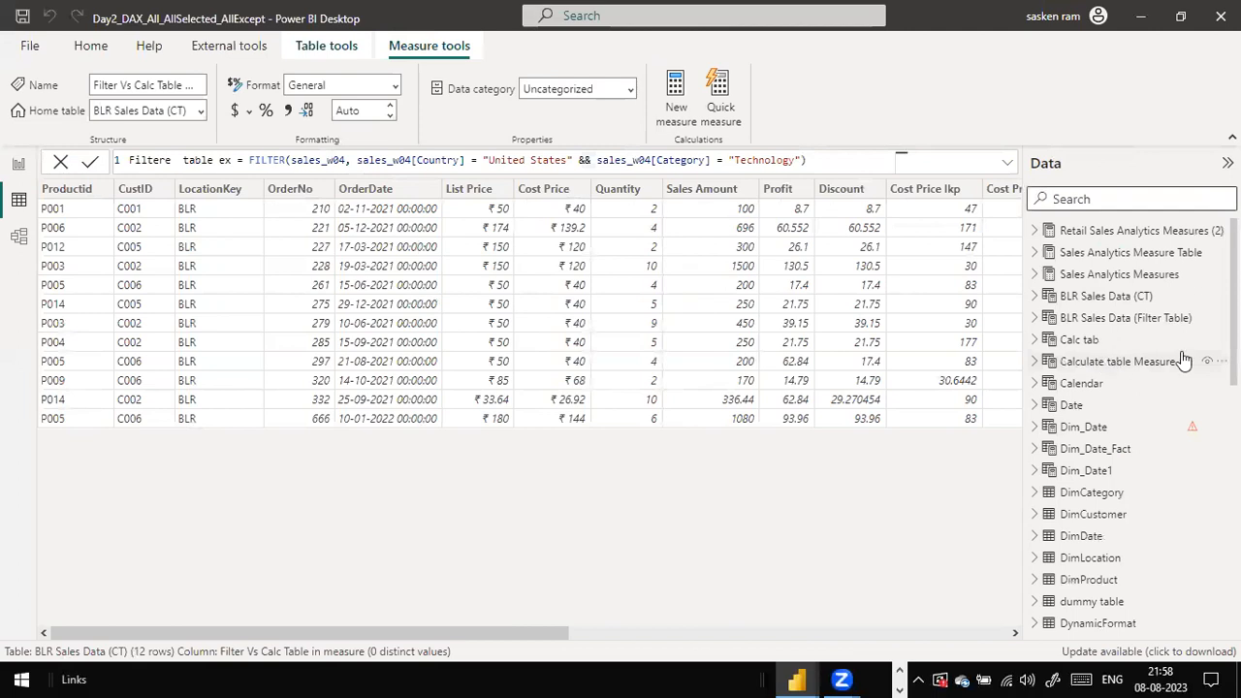
pyautogui.click(1121, 215)
pyautogui.write('add')
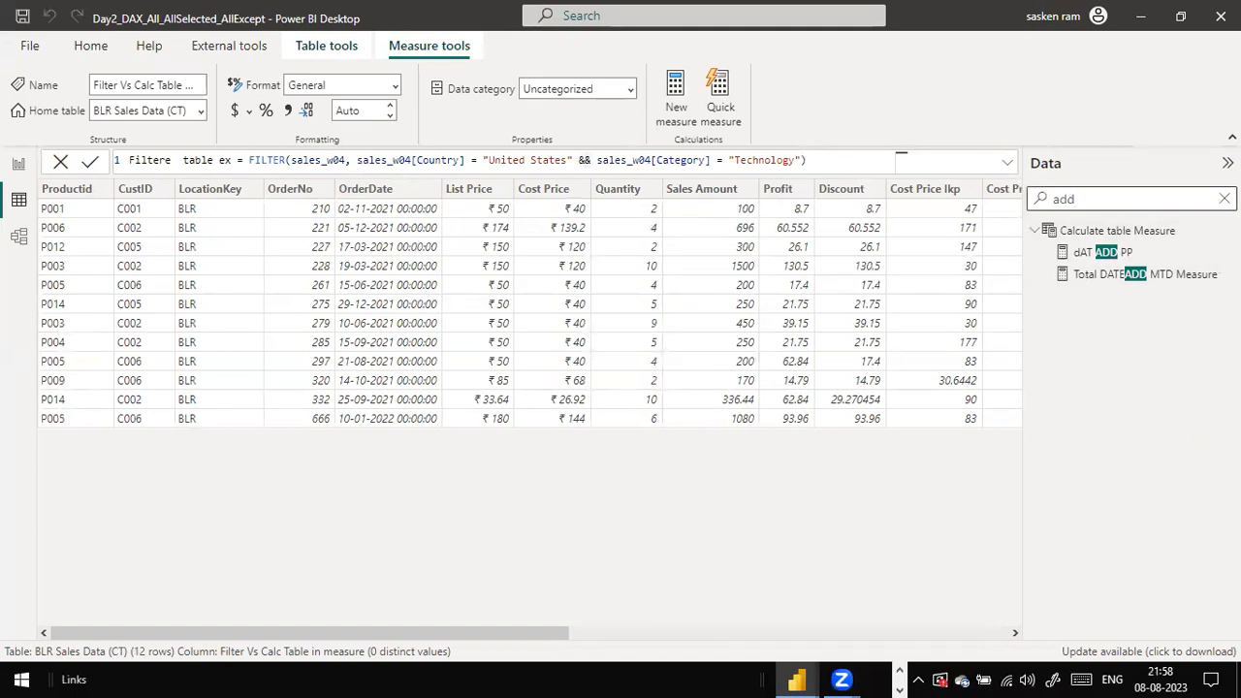
pyautogui.click(1223, 199)
# Look through the full list of tables and fields for an existing ADDCOLUMNS example, checking the report and data views.
pyautogui.scroll(-3, 1161, 396)
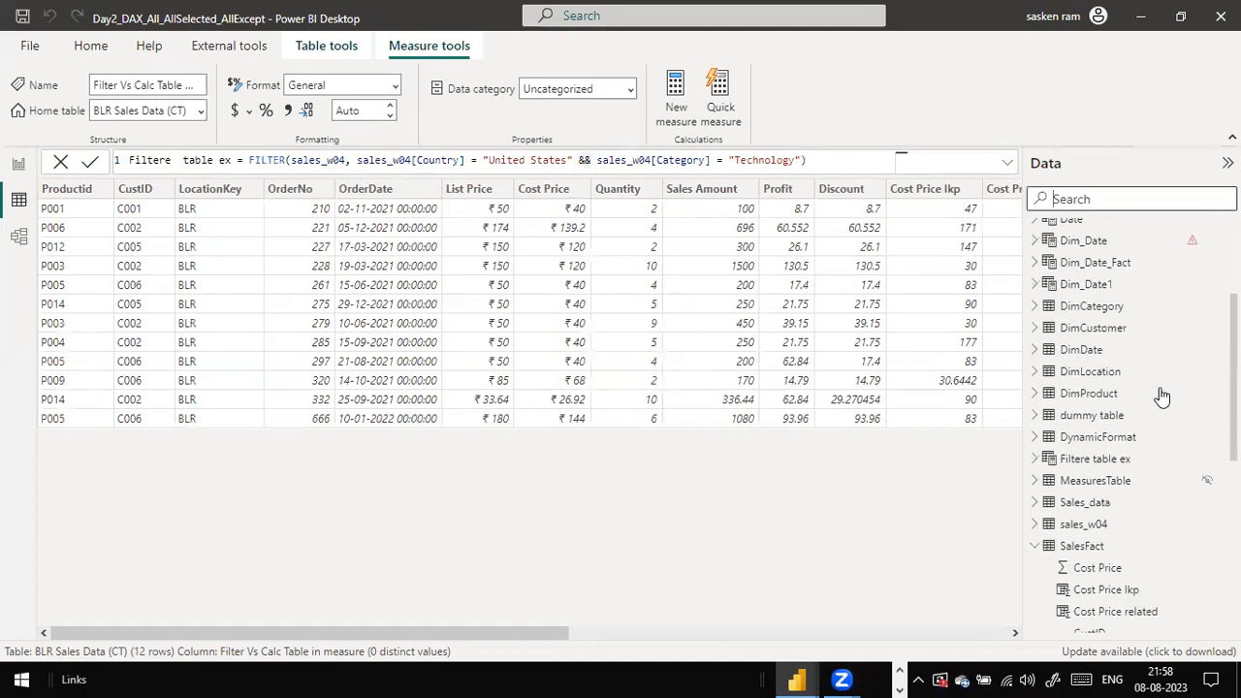
pyautogui.scroll(-8, 1161, 396)
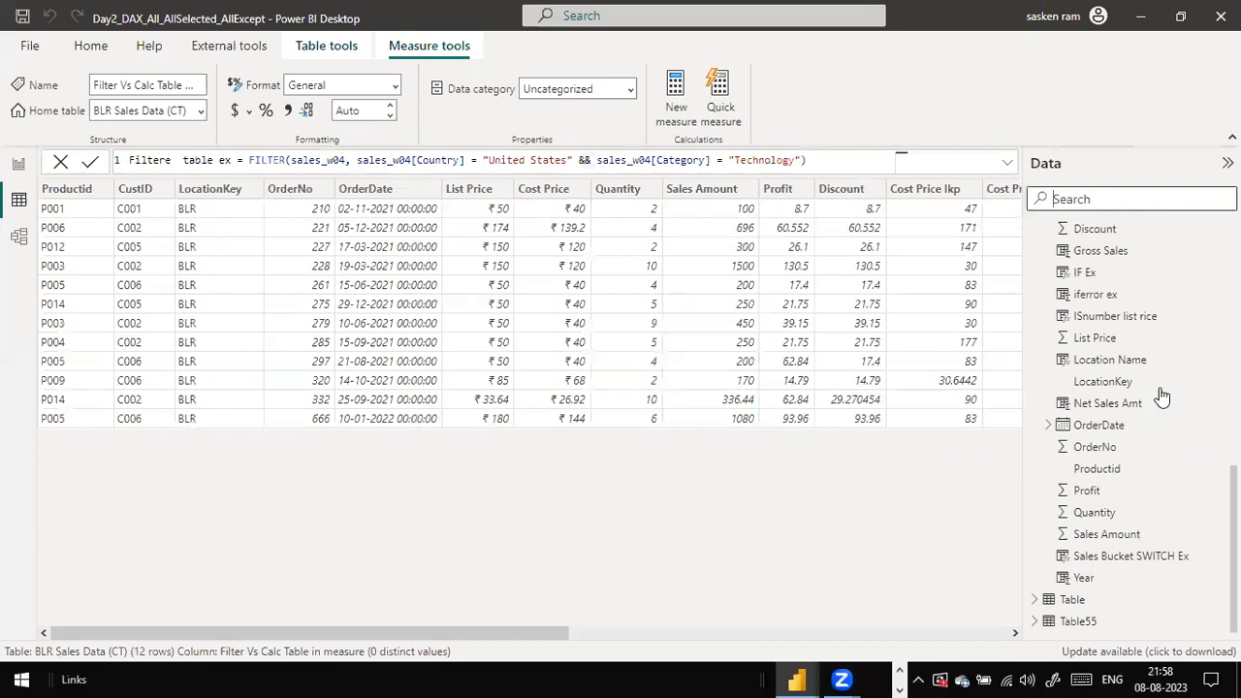
pyautogui.scroll(8, 1161, 396)
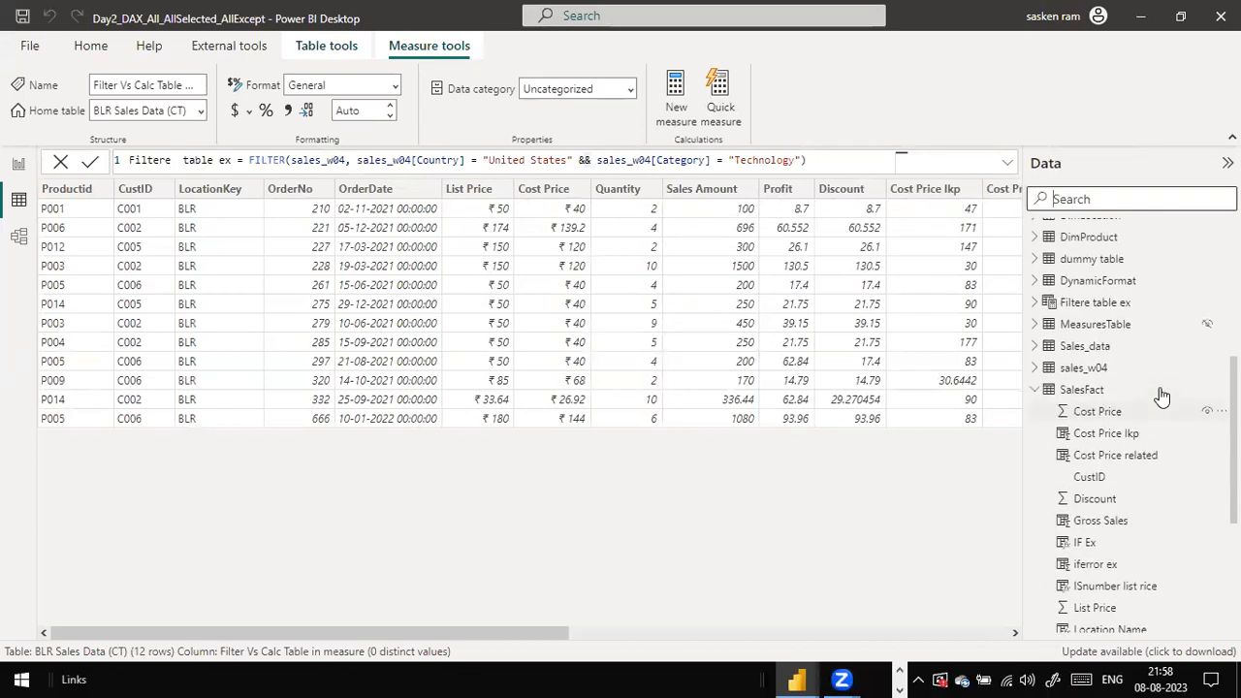
pyautogui.scroll(3, 1161, 395)
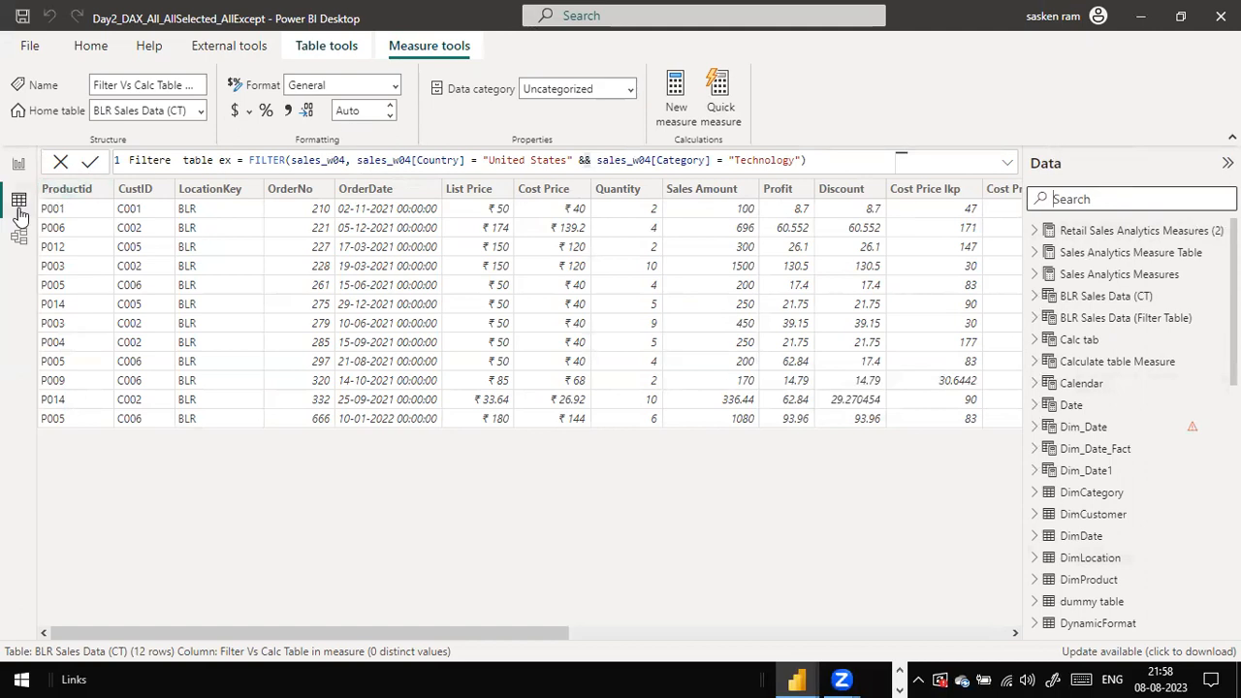
pyautogui.click(19, 165)
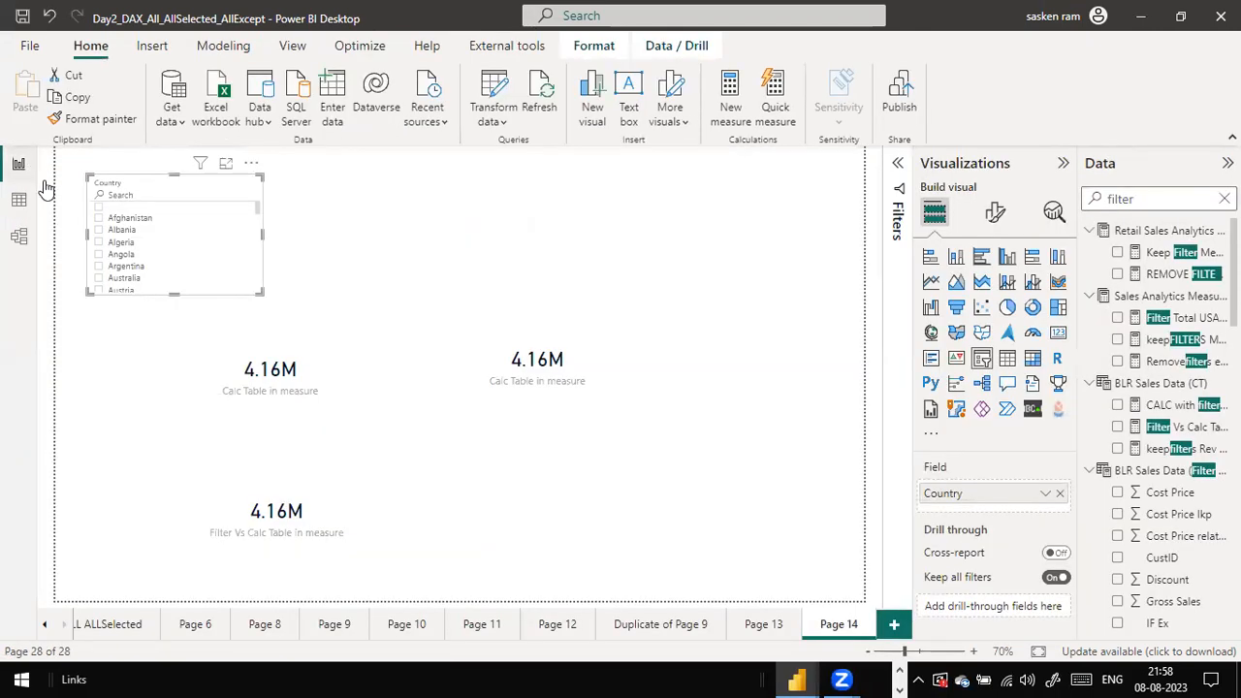
pyautogui.click(18, 199)
pyautogui.scroll(-3, 1208, 428)
pyautogui.scroll(-8, 1208, 428)
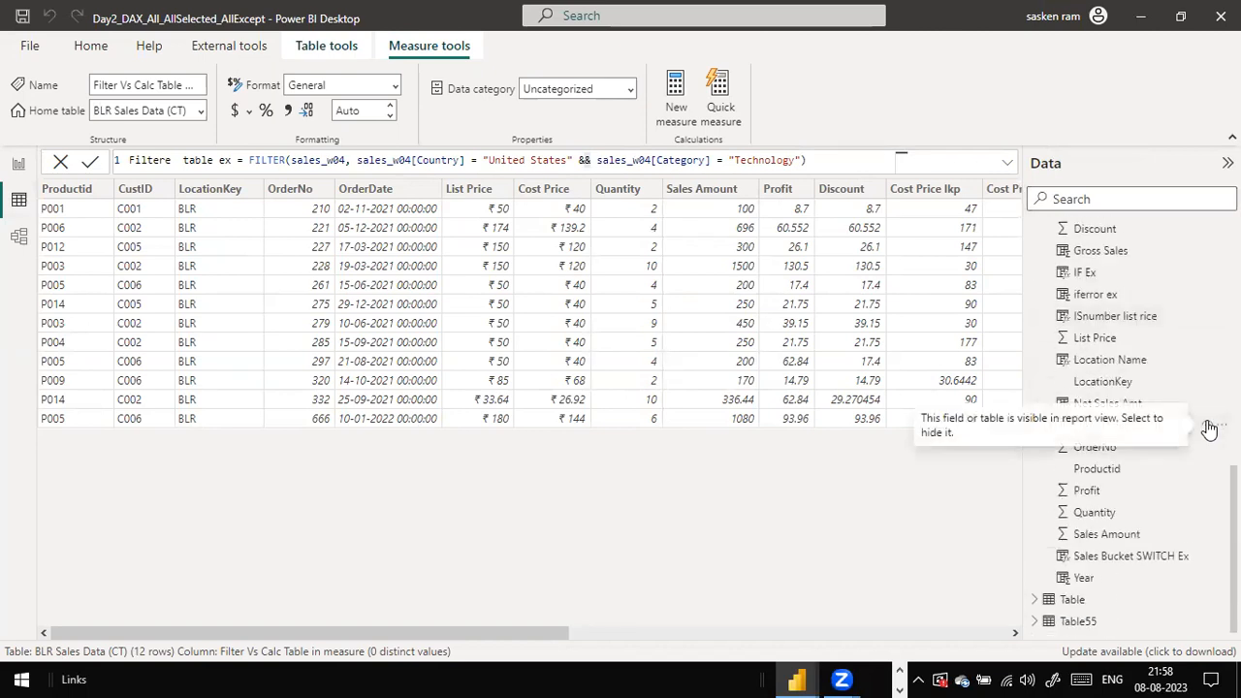
pyautogui.scroll(12, 1207, 427)
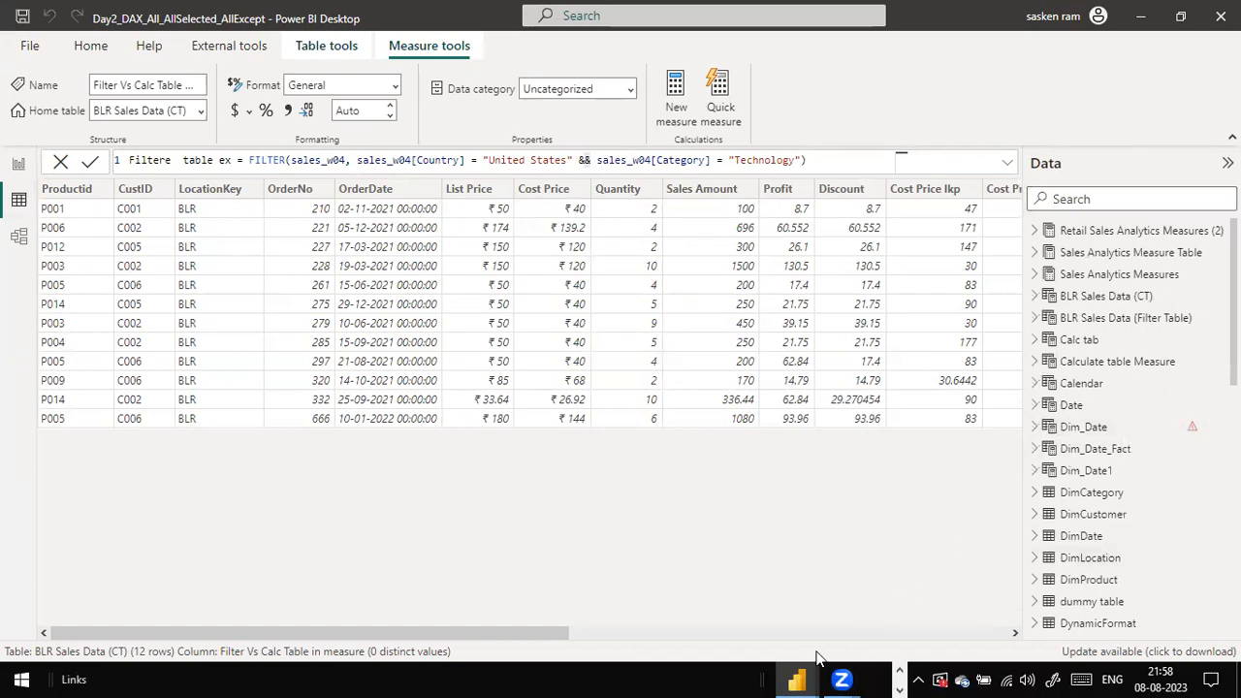
# Switch to the TopN_Rank_Summarize report's table data and search its fields for "add".
pyautogui.moveTo(796, 679)
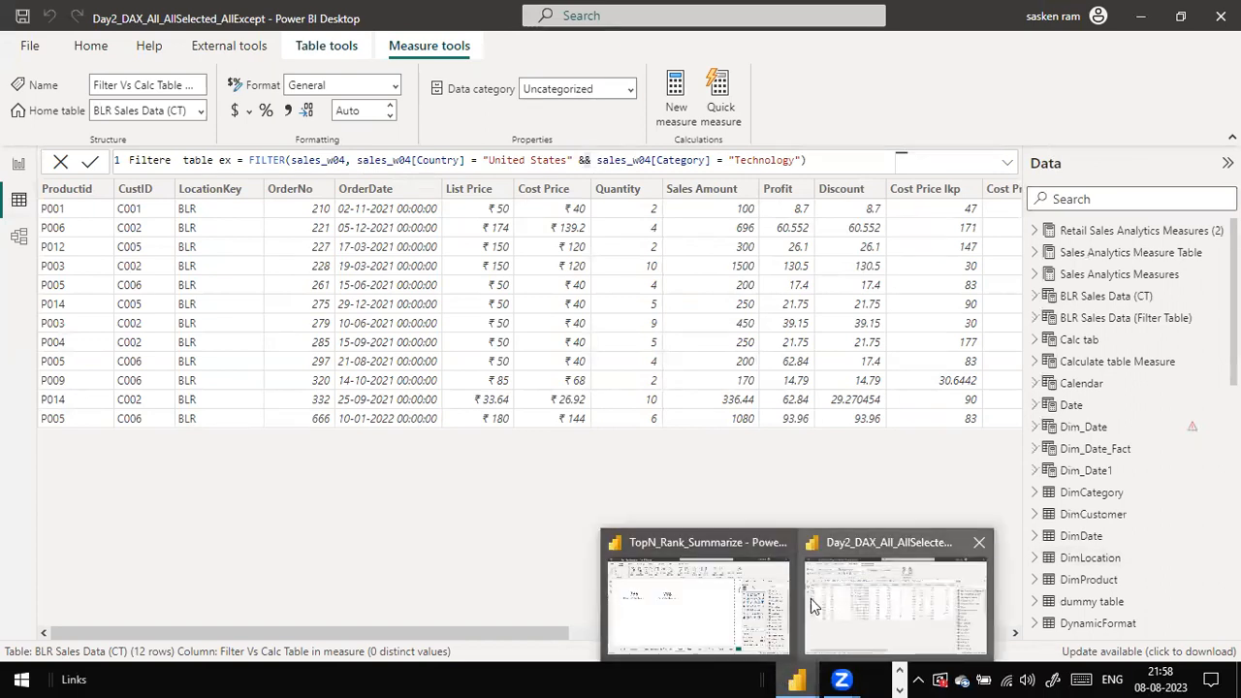
pyautogui.click(762, 587)
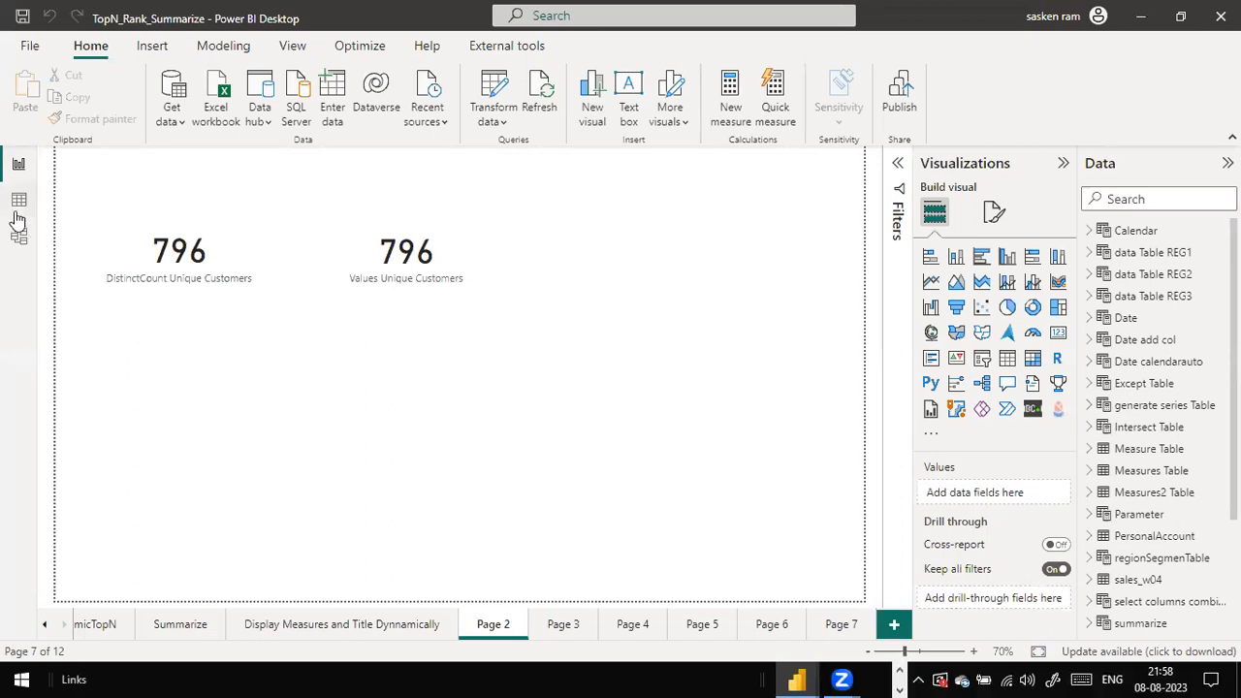
pyautogui.click(16, 213)
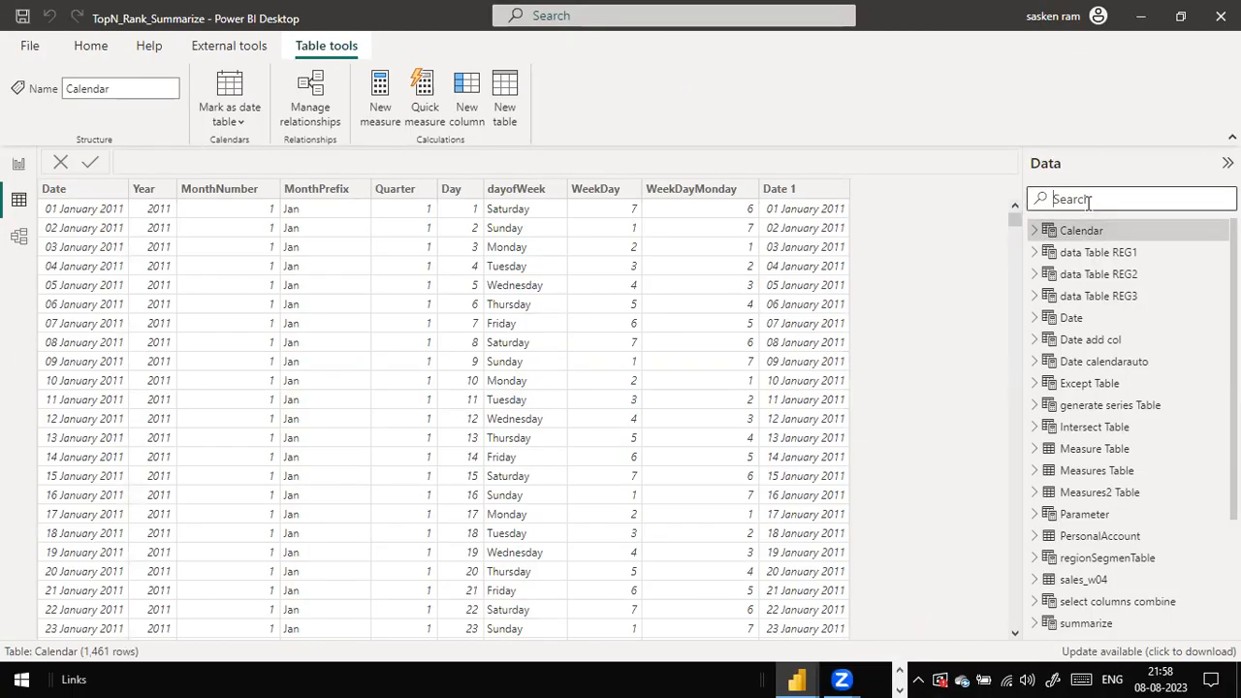
pyautogui.write('add')
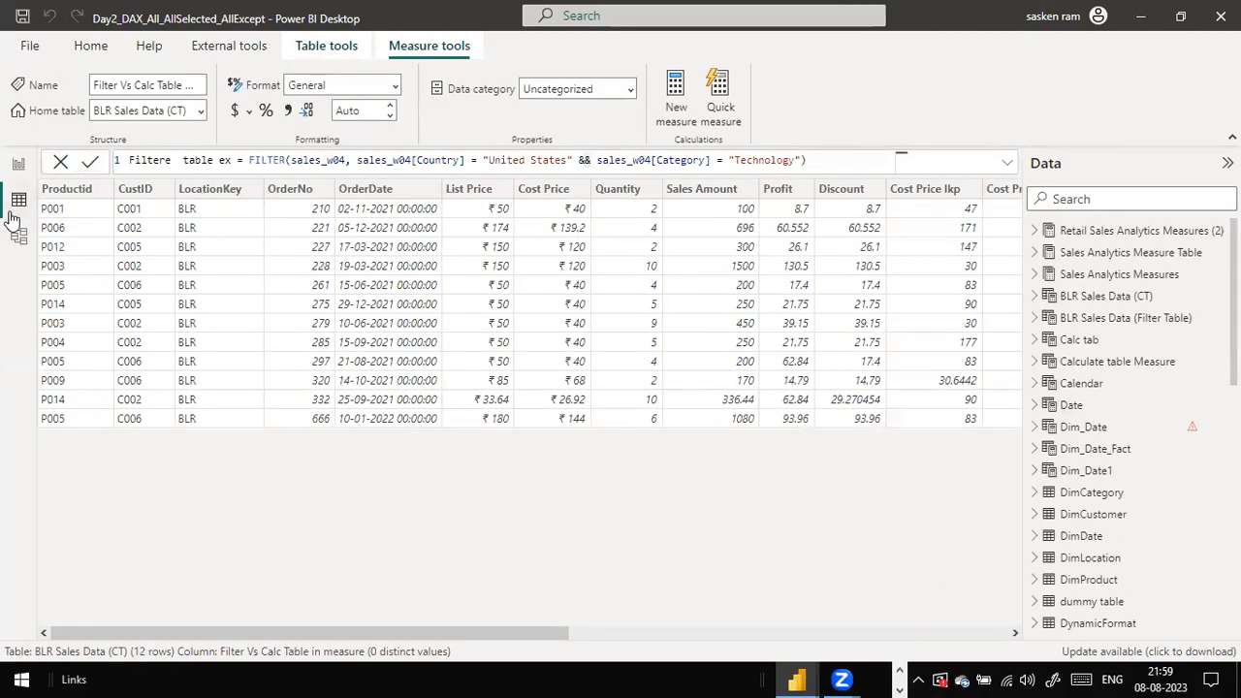
# Create a calculated table in the Day2_DAX_All_AllSelected_AllExcept report, begin its formula with "AddCols Date = ADDCOLUMNS(" and start a second line.
pyautogui.click(325, 46)
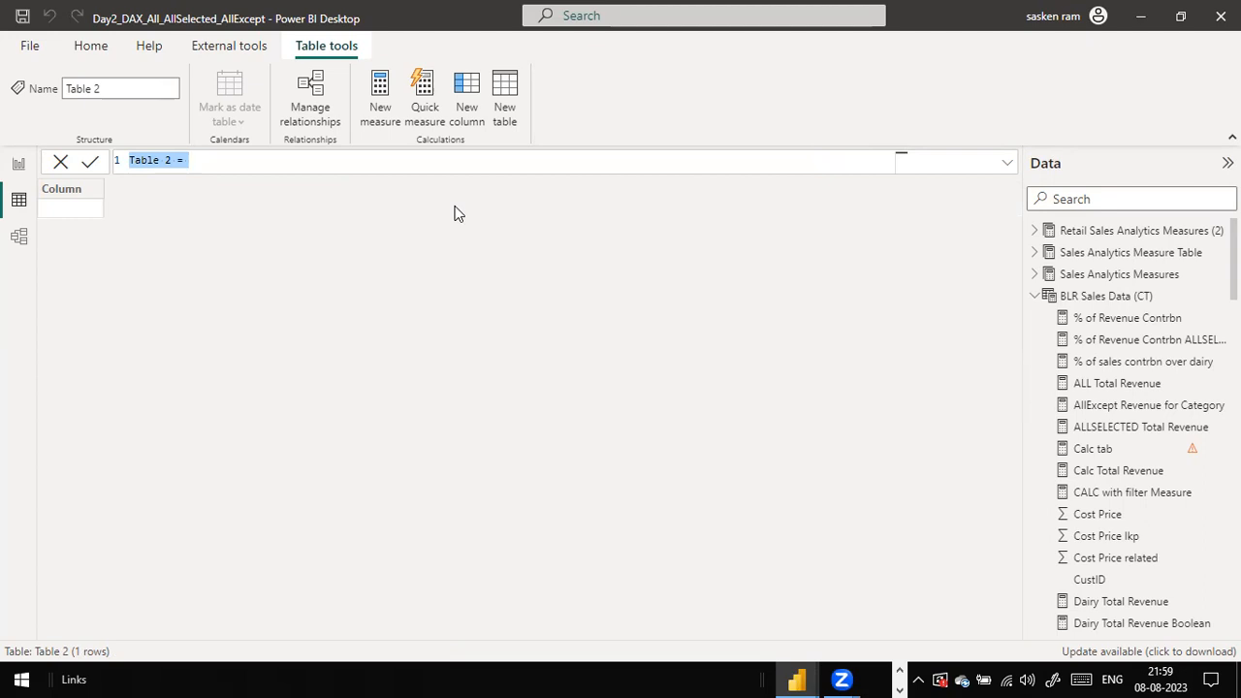
pyautogui.write('AddCos')
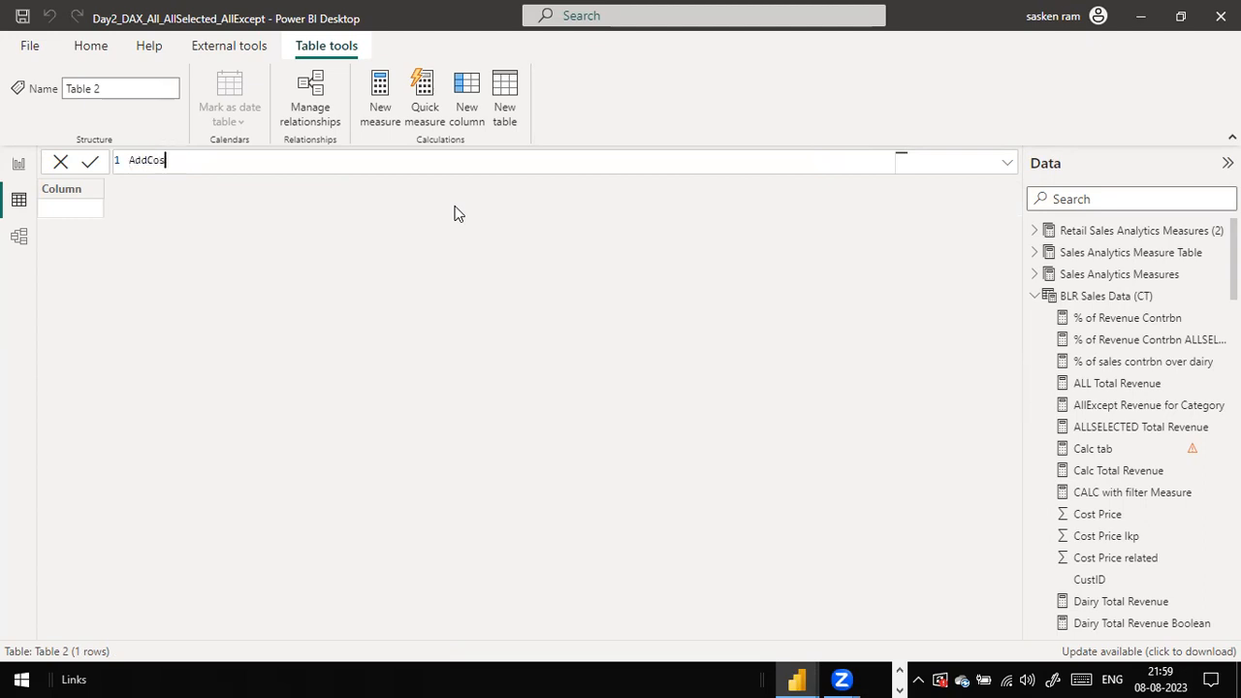
pyautogui.press('BackSpace')
pyautogui.write('ls Date =')
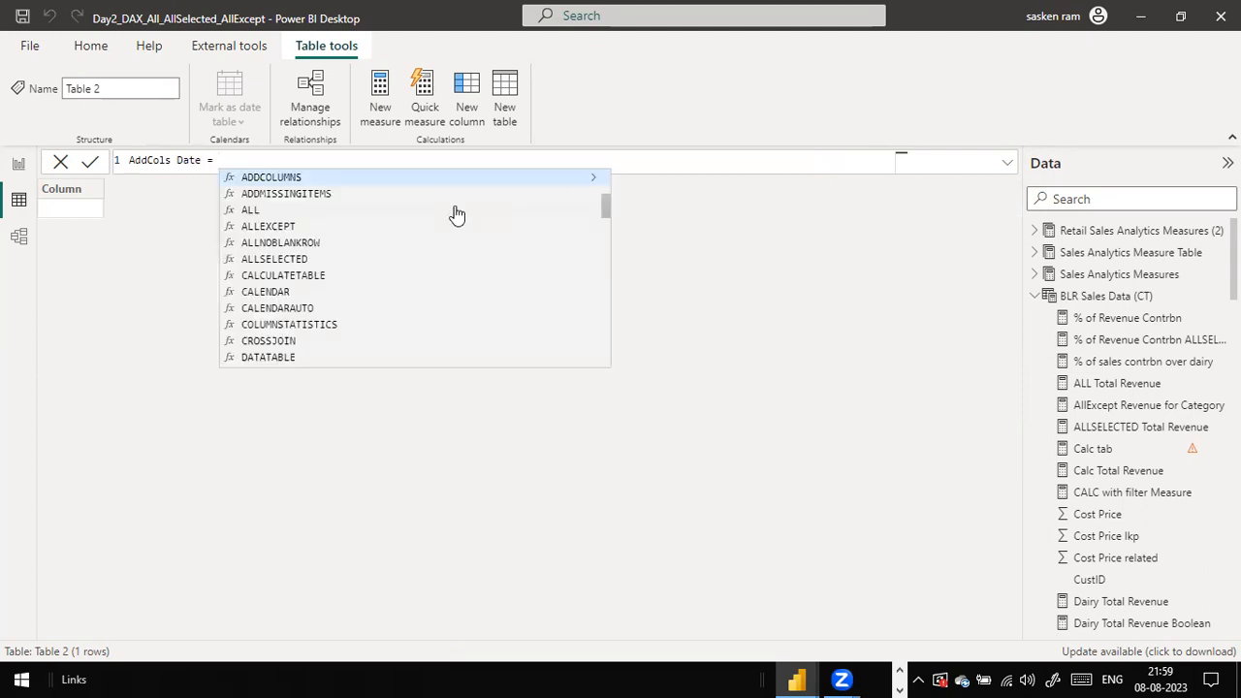
pyautogui.press('Tab')
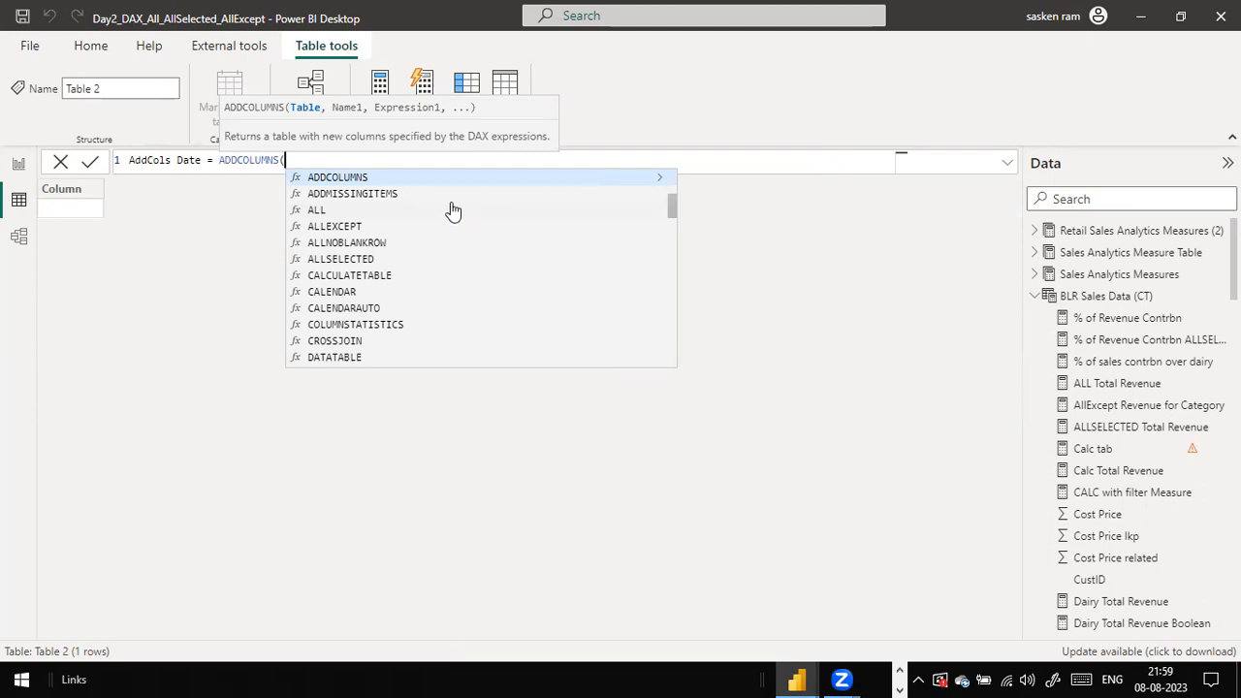
pyautogui.hotkey('shift', 'Return')
pyautogui.press('Tab')
pyautogui.press('Tab')
pyautogui.press('Tab')
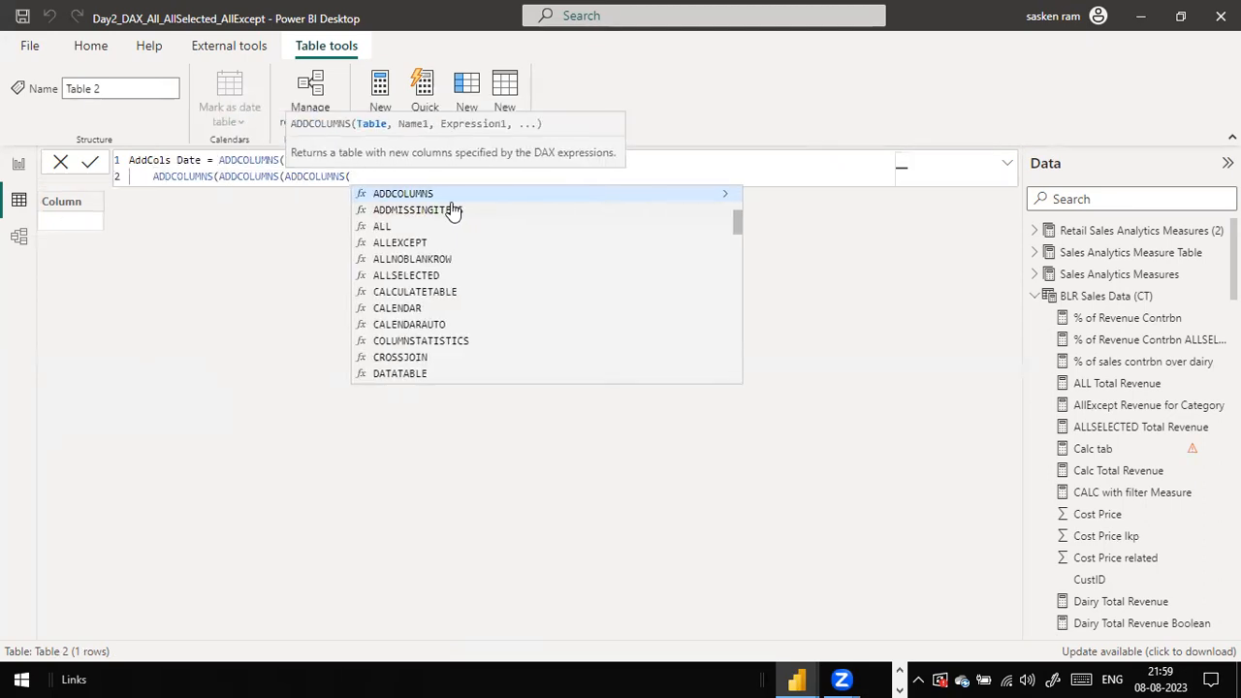
pyautogui.hotkey('ctrl', 'z')
pyautogui.hotkey('ctrl', 'z')
pyautogui.hotkey('ctrl', 'z')
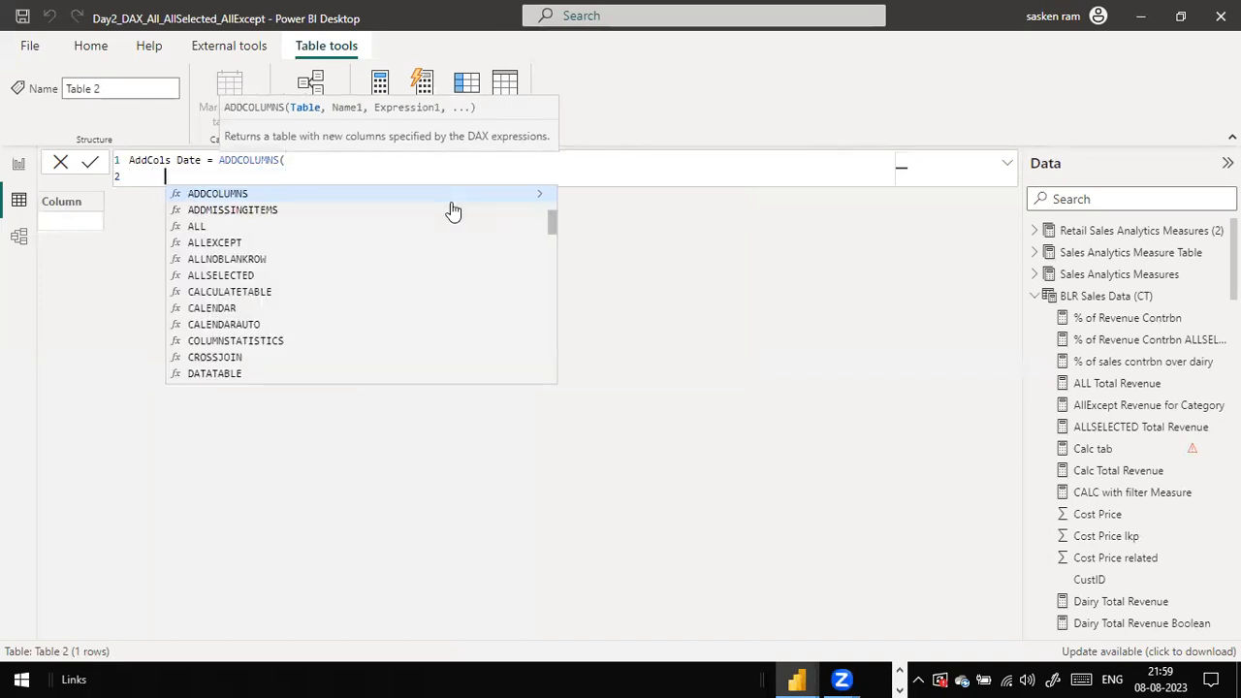
# Use CALENDARAUTO() as the base table of the ADDCOLUMNS formula, followed by a comma and a new third line.
pyautogui.press('BackSpace')
pyautogui.press('BackSpace')
pyautogui.press('BackSpace')
pyautogui.write('C')
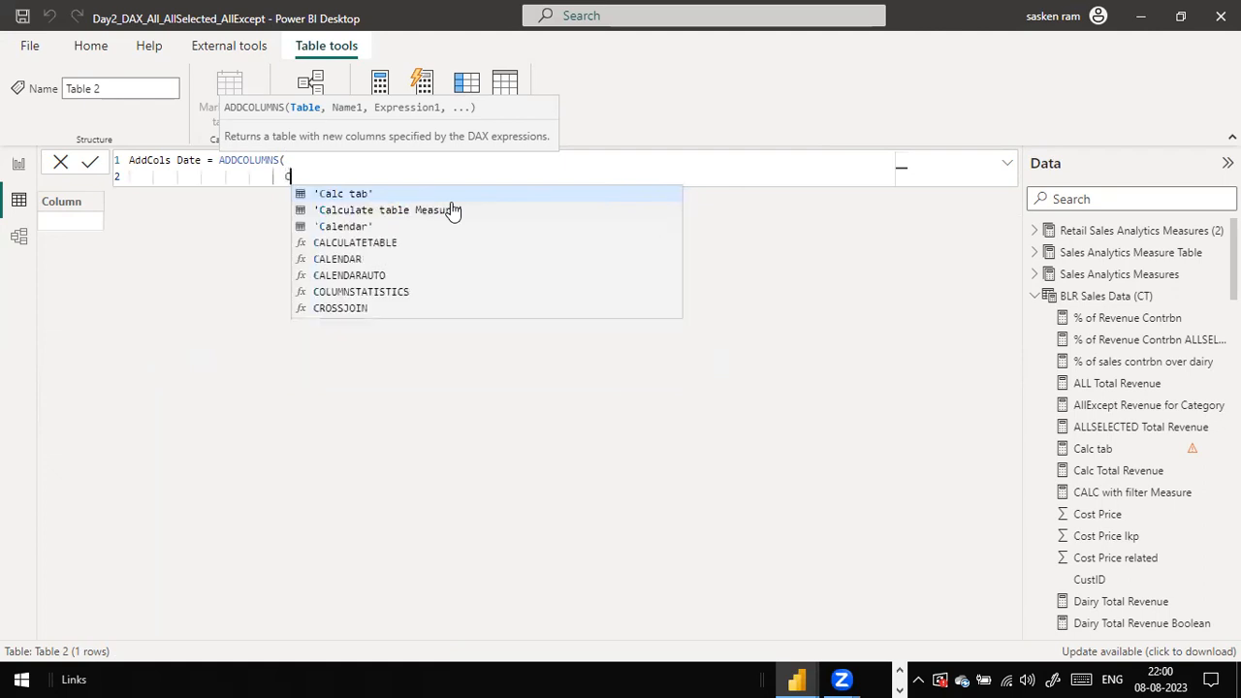
pyautogui.write('ALEN')
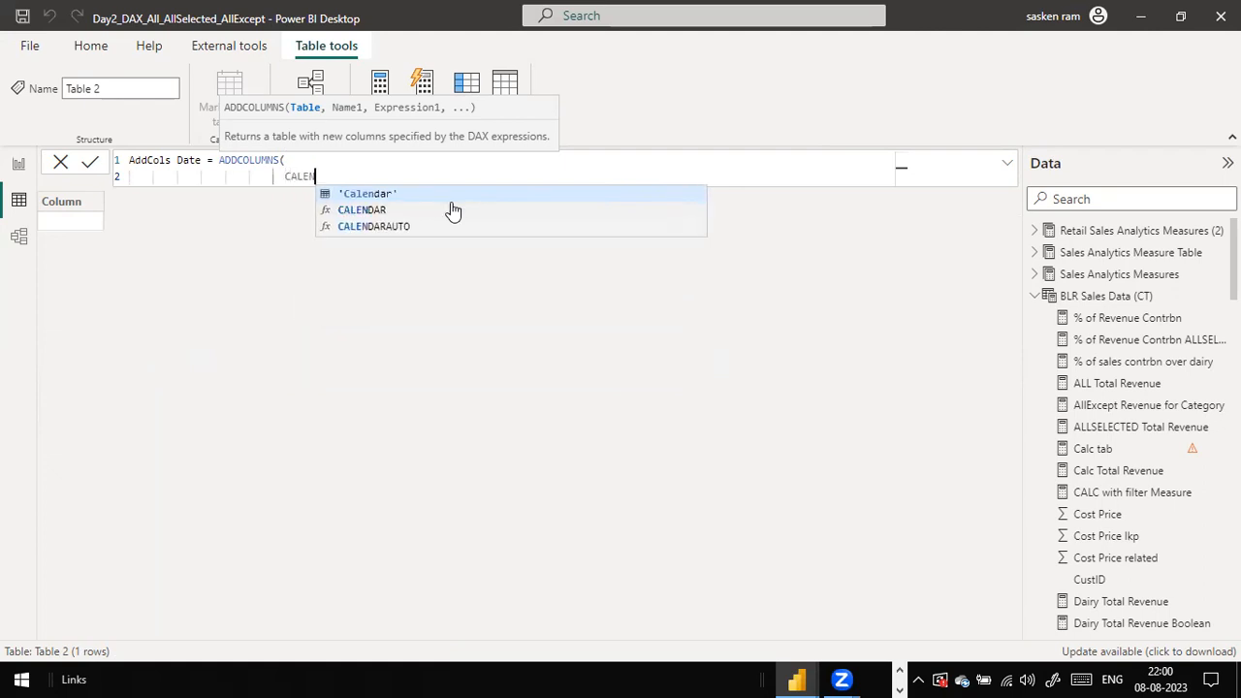
pyautogui.press('Down')
pyautogui.press('Down')
pyautogui.press('Tab')
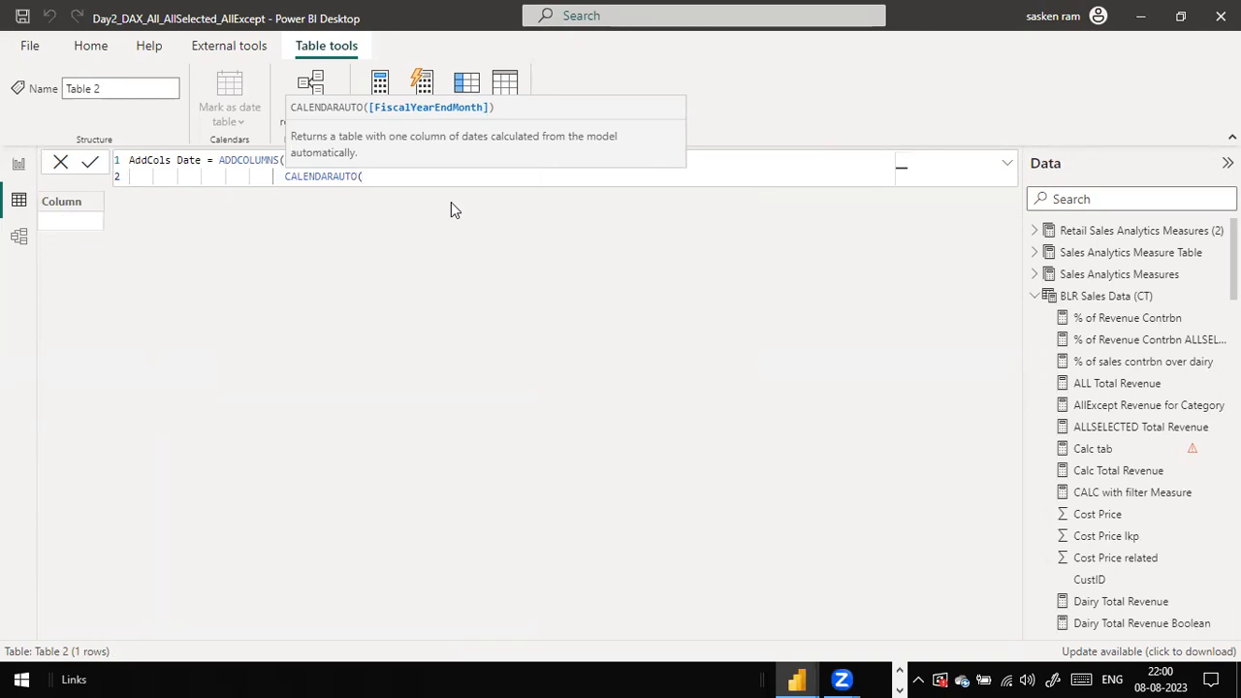
pyautogui.write(')')
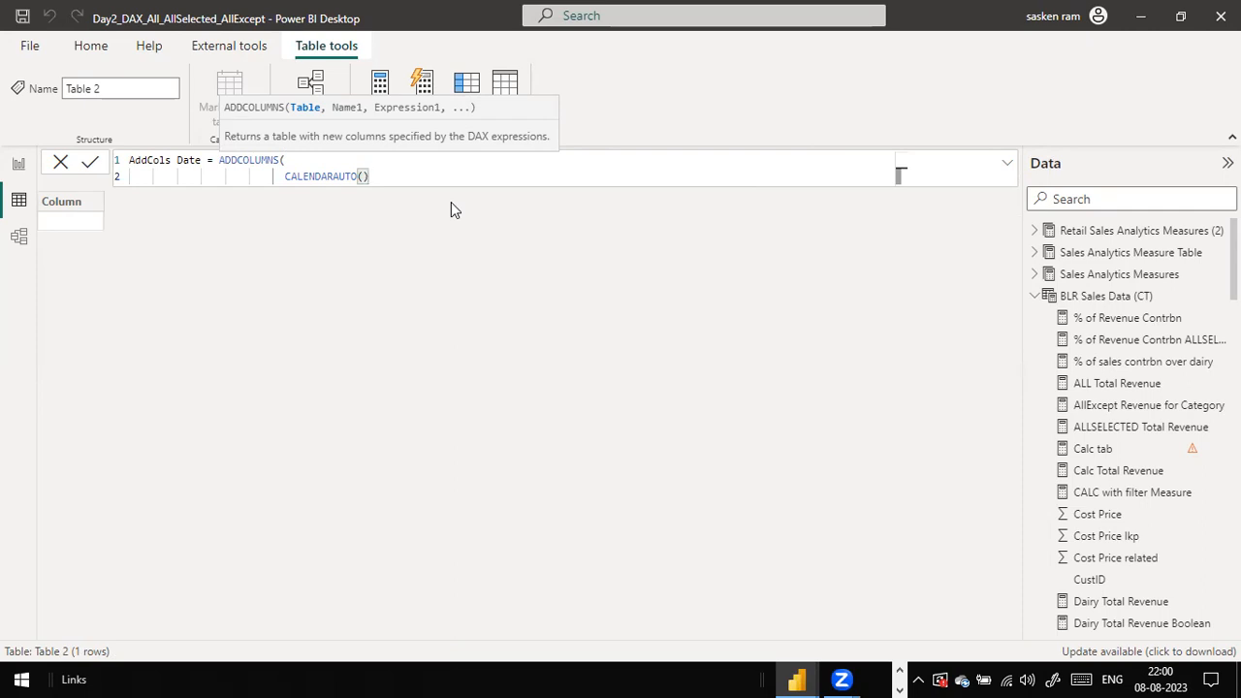
pyautogui.write(',')
pyautogui.press('Return')
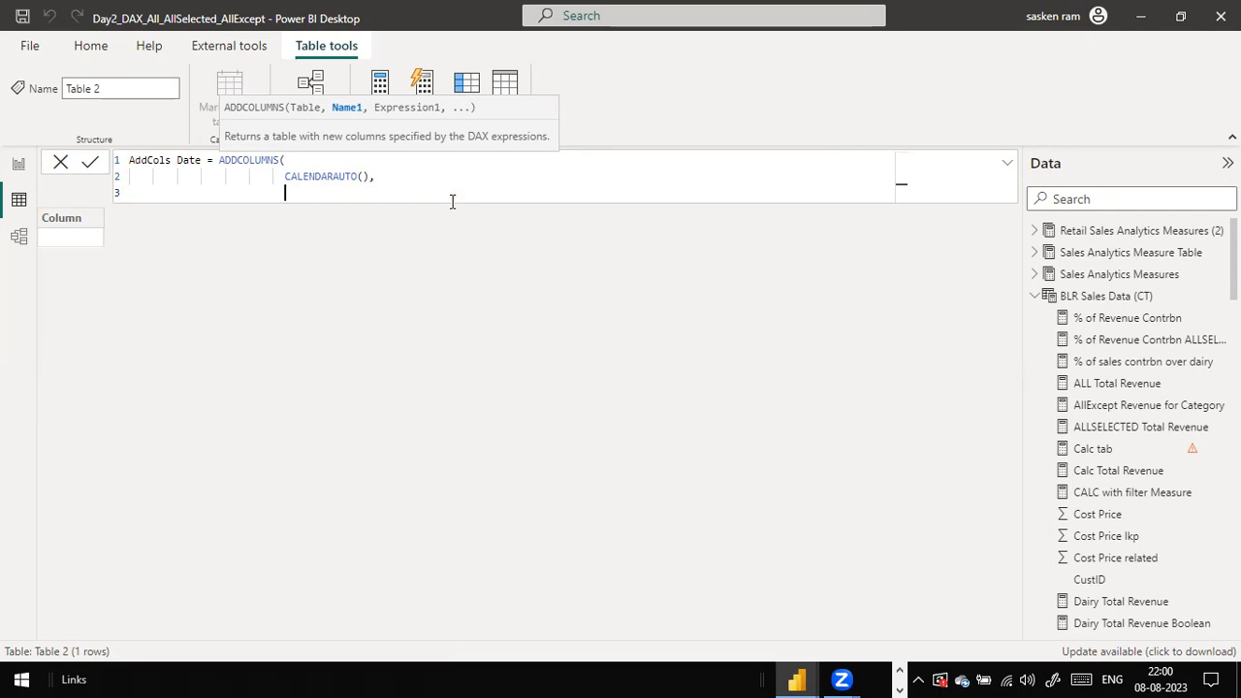
# Add a "Year" column to the formula with the expression YEAR([Date],"YYYY").
pyautogui.write('"Year", YEAR')
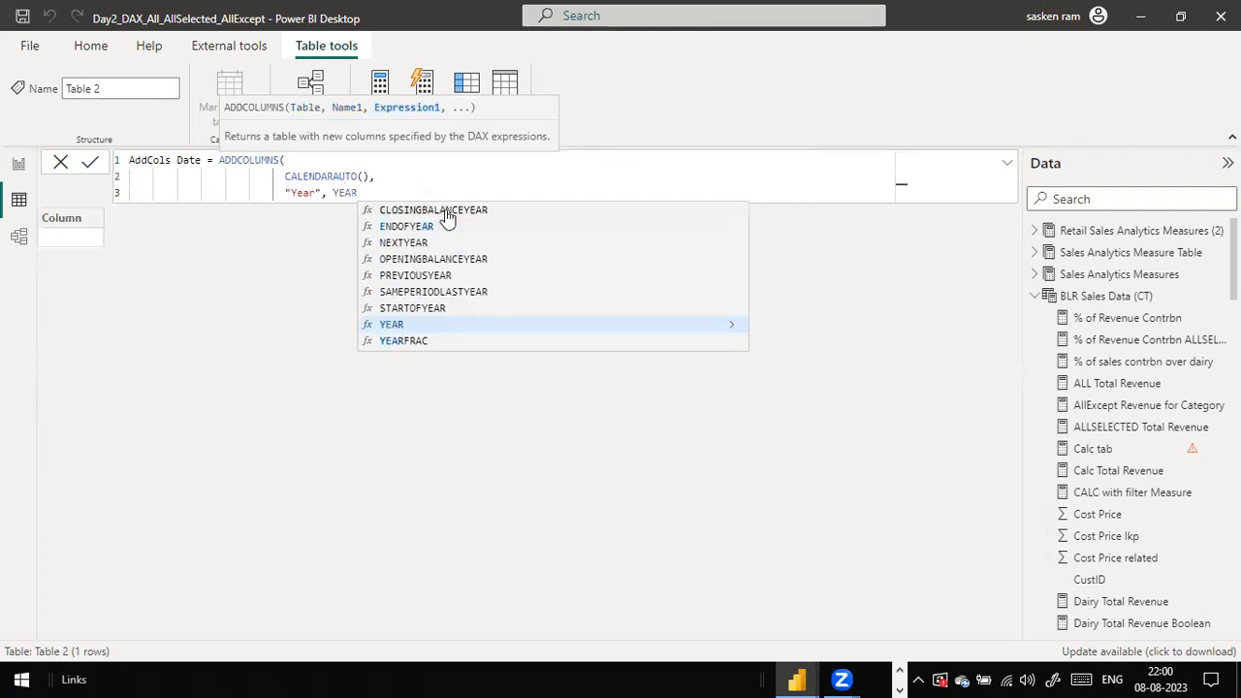
pyautogui.write('(')
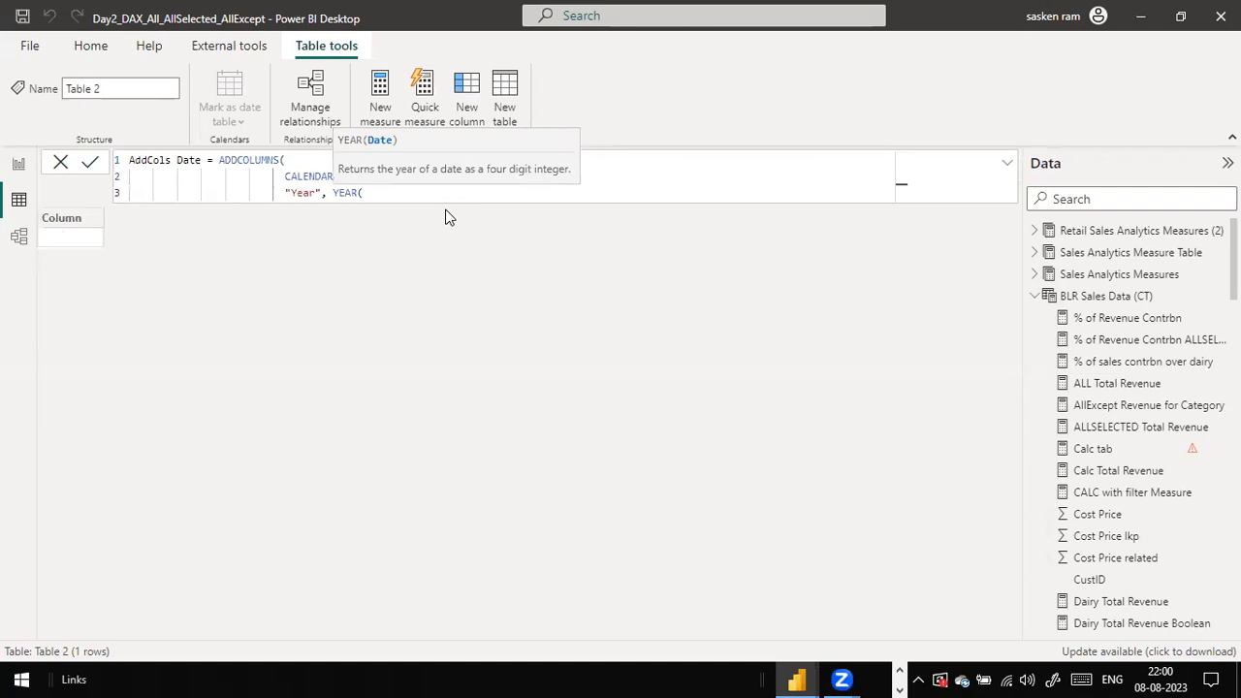
pyautogui.write('Da')
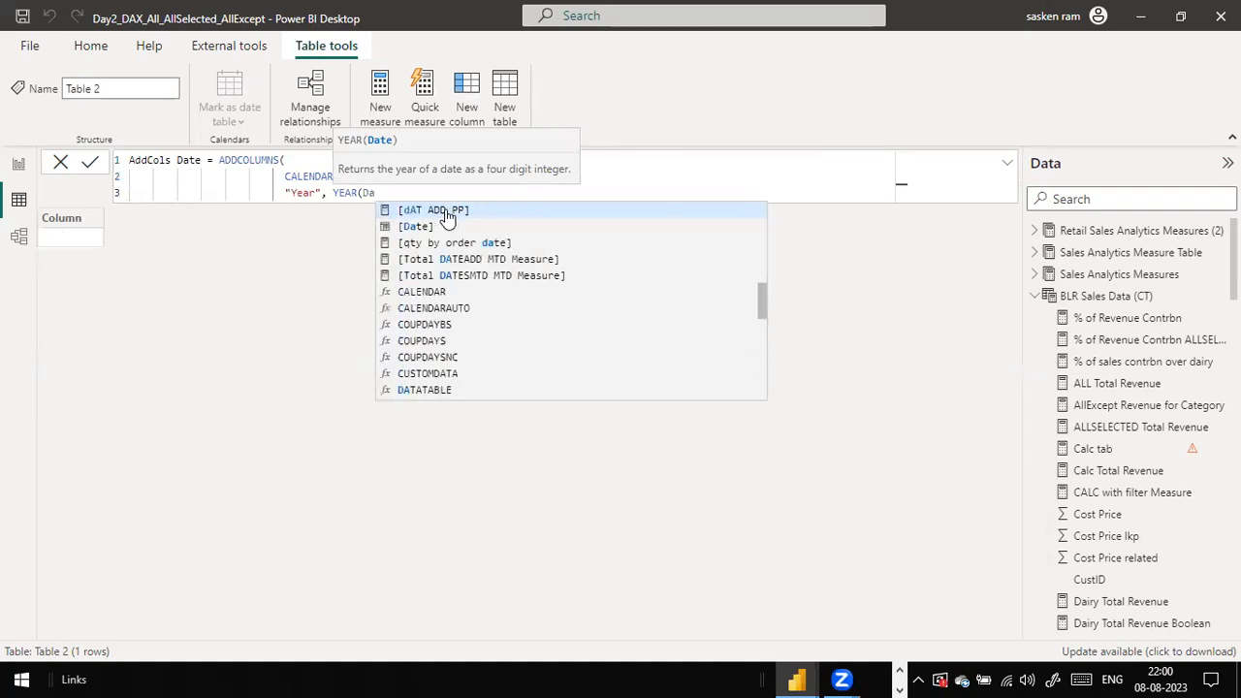
pyautogui.press('Tab')
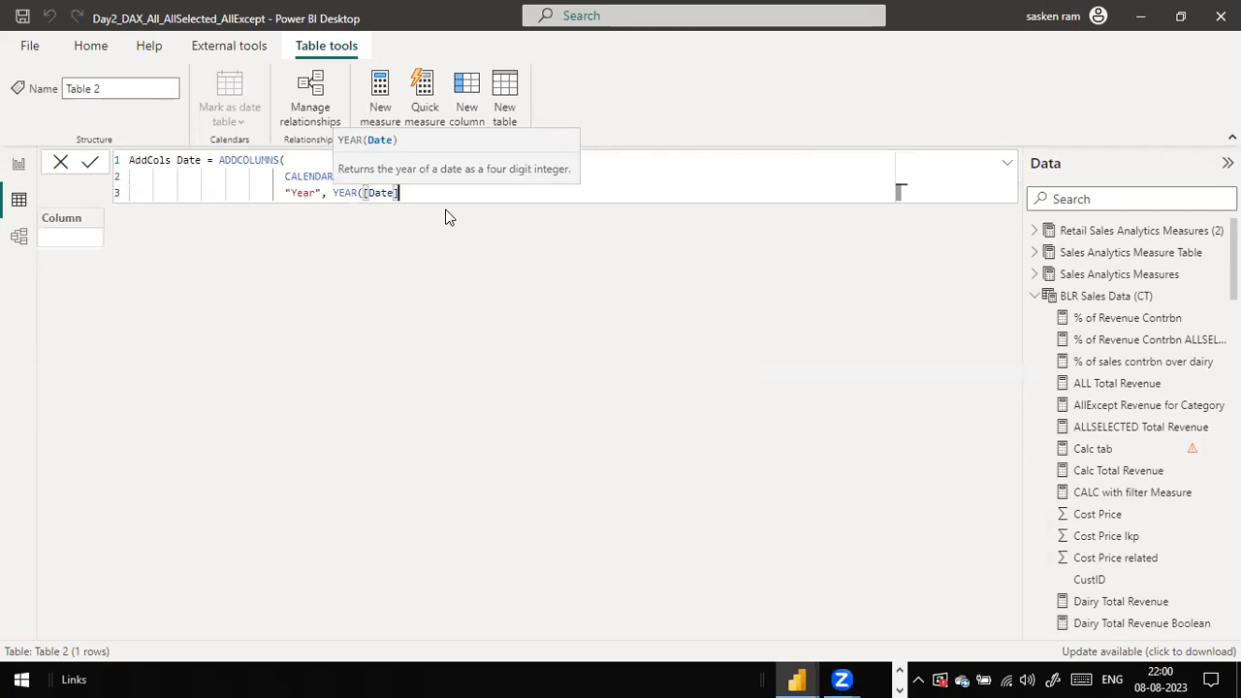
pyautogui.write(',"YYYY"')
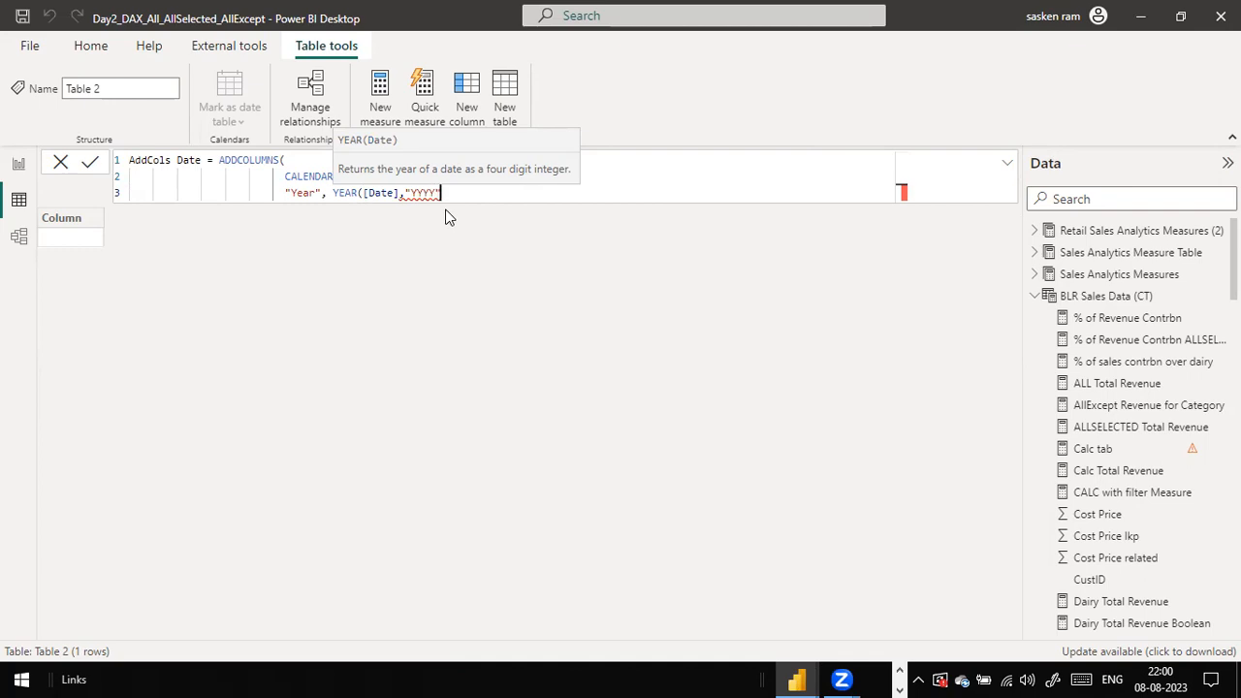
pyautogui.write(')')
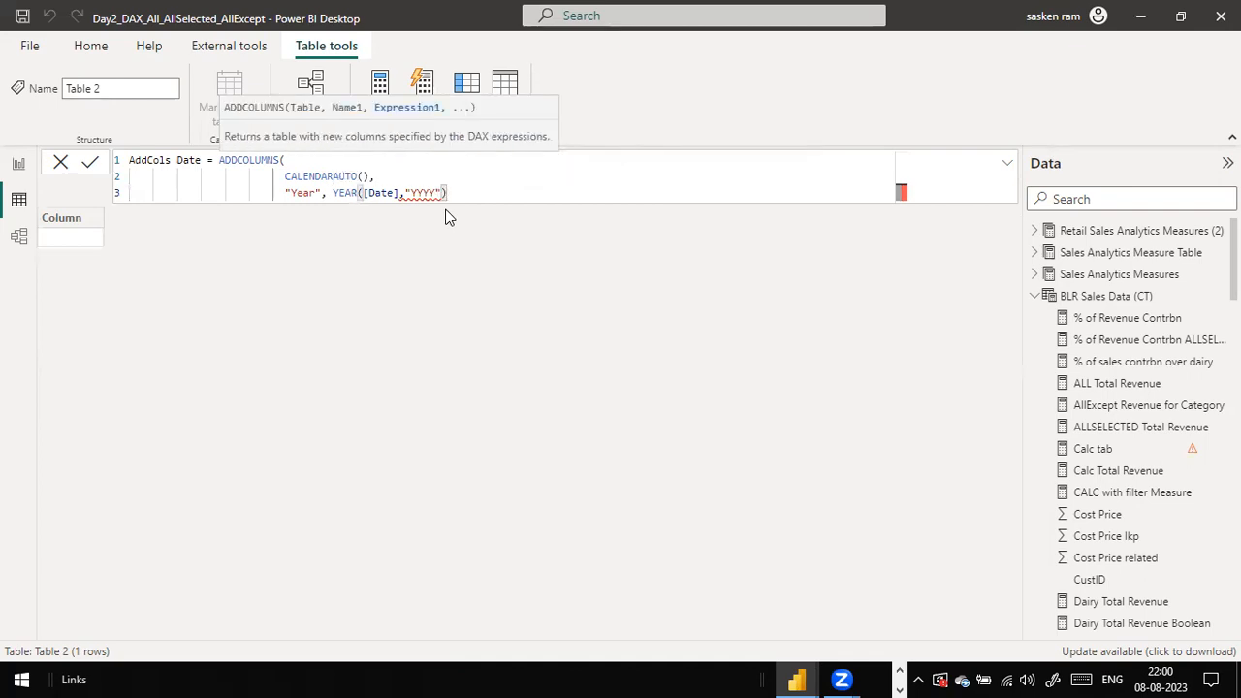
# Remove the "YYYY" argument and what follows it from the YEAR expression, ending the line with a comma and starting a fourth line.
pyautogui.press('Left')
pyautogui.press('Left')
pyautogui.press('Left')
pyautogui.press('Left')
pyautogui.press('Left')
pyautogui.press('Left')
pyautogui.press('Left')
pyautogui.press('Left')
pyautogui.press('Left')
pyautogui.press('Left')
pyautogui.press('Left')
pyautogui.press('Left')
pyautogui.press('Left')
pyautogui.press('Left')
pyautogui.press('Left')
pyautogui.press('Left')
pyautogui.press('Left')
pyautogui.press('Left')
pyautogui.press('Left')
pyautogui.press('Right')
pyautogui.press('Right')
pyautogui.press('Right')
pyautogui.press('Right')
pyautogui.press('Right')
pyautogui.press('Right')
pyautogui.press('Right')
pyautogui.press('Right')
pyautogui.press('Right')
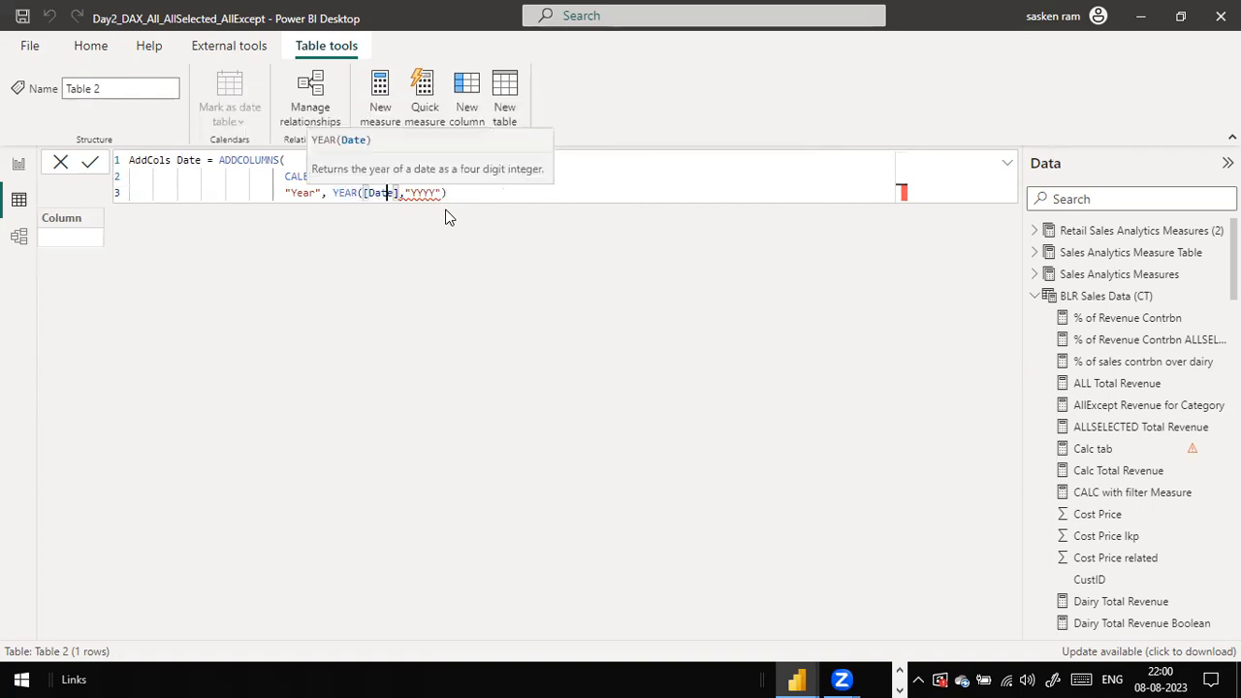
pyautogui.press('Delete')
pyautogui.press('Delete')
pyautogui.press('Delete')
pyautogui.press('Delete')
pyautogui.press('Delete')
pyautogui.press('Delete')
pyautogui.press('Delete')
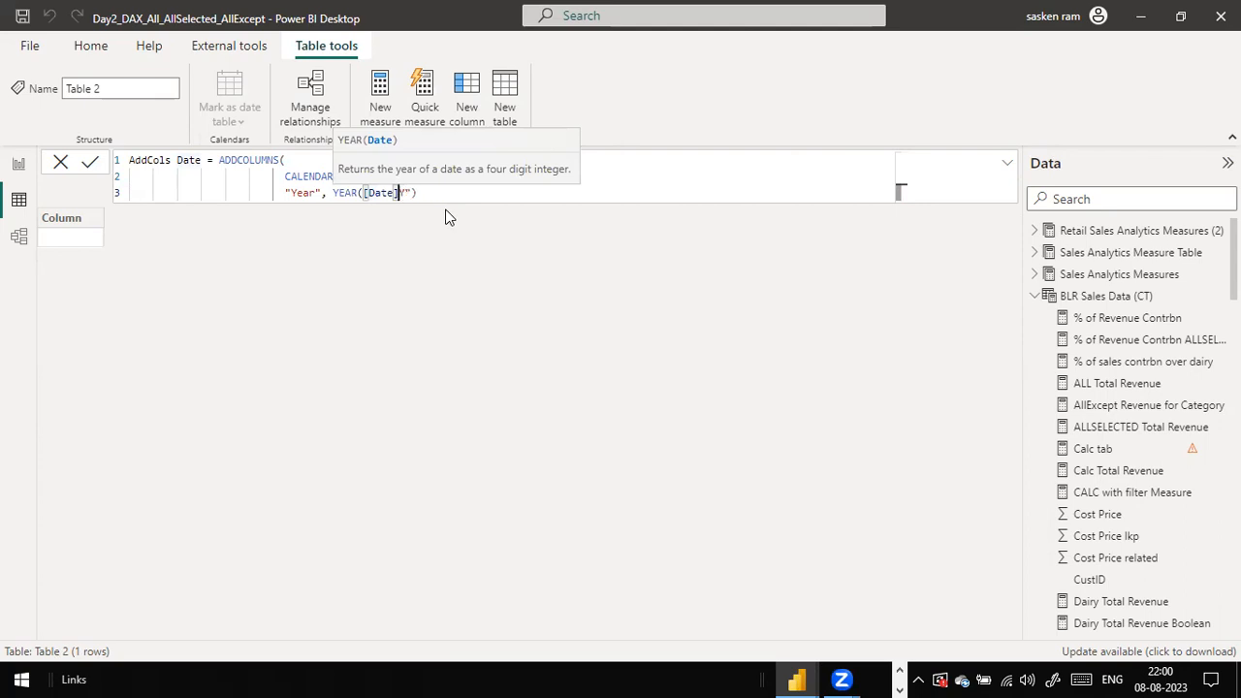
pyautogui.press('Delete')
pyautogui.write(',')
pyautogui.hotkey('shift', 'Return')
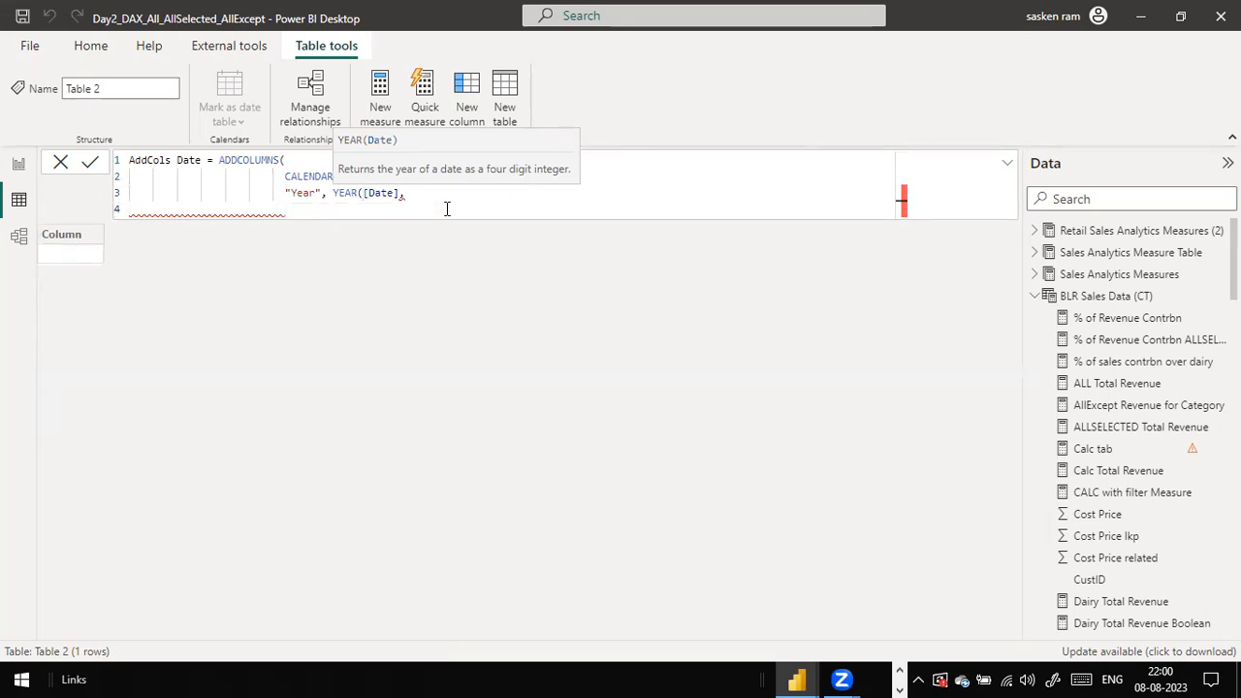
# Insert the missing closing parenthesis after [Date] in the Year line, making it YEAR([Date]),.
pyautogui.press('Up')
pyautogui.press('Right')
pyautogui.press('Right')
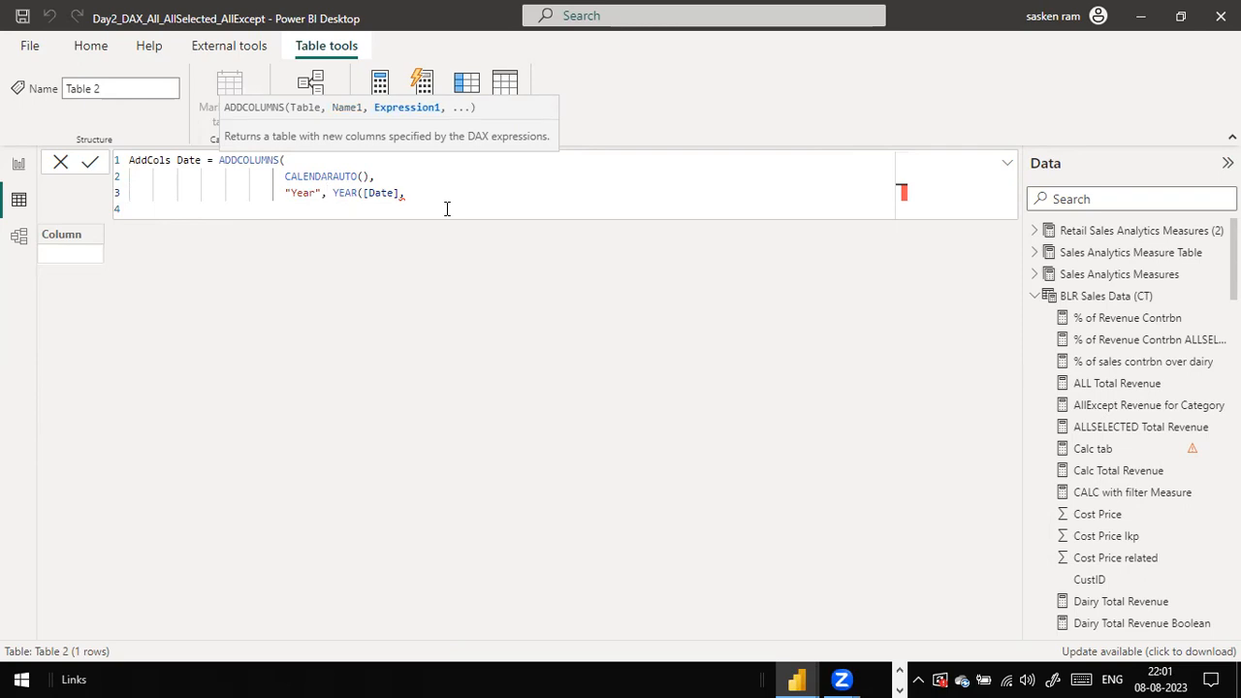
pyautogui.press('Right')
pyautogui.press('Right')
pyautogui.press('Right')
pyautogui.press('Right')
pyautogui.press('Right')
pyautogui.press('Right')
pyautogui.press('Right')
pyautogui.press('Right')
pyautogui.press('Right')
pyautogui.press('Right')
pyautogui.press('Right')
pyautogui.press('Right')
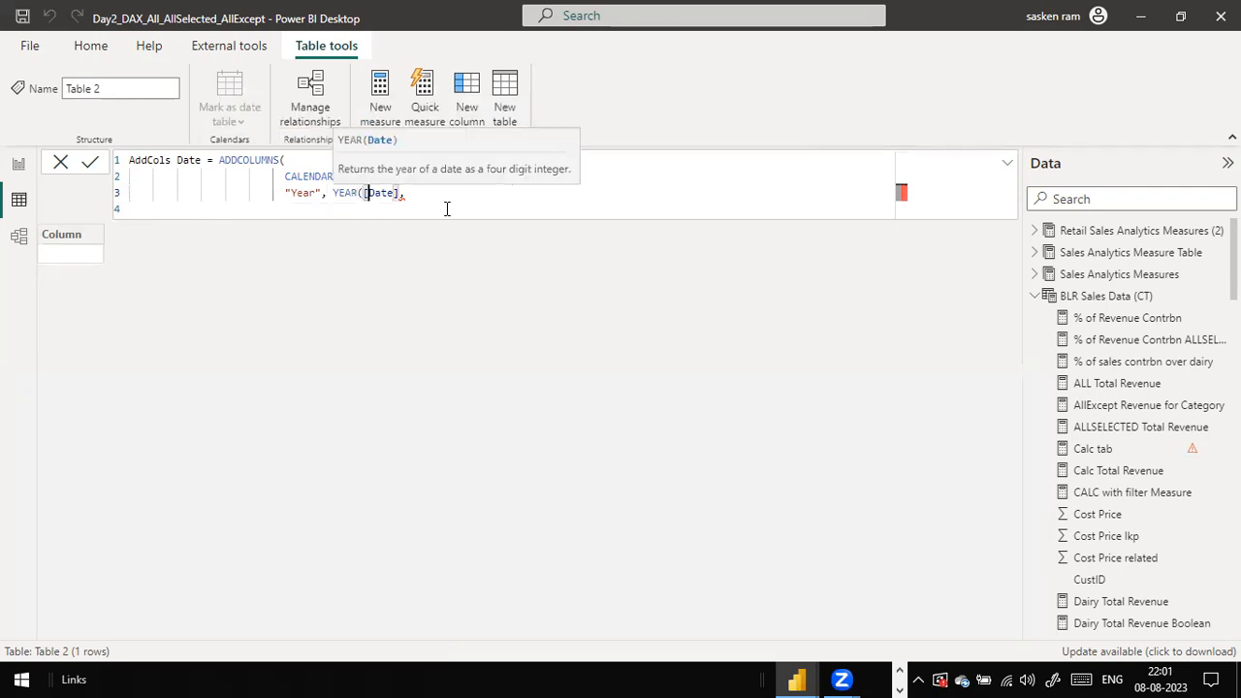
pyautogui.write(')')
# Add a "Month" column on the fourth line with the expression MONTH([Date]), aligned with the line above and ending in a comma.
pyautogui.press('Down')
pyautogui.press('Tab')
pyautogui.press('Tab')
pyautogui.press('Tab')
pyautogui.press('Tab')
pyautogui.press('Tab')
pyautogui.press('space')
pyautogui.press('space')
pyautogui.write('"mo')
pyautogui.press('BackSpace')
pyautogui.press('BackSpace')
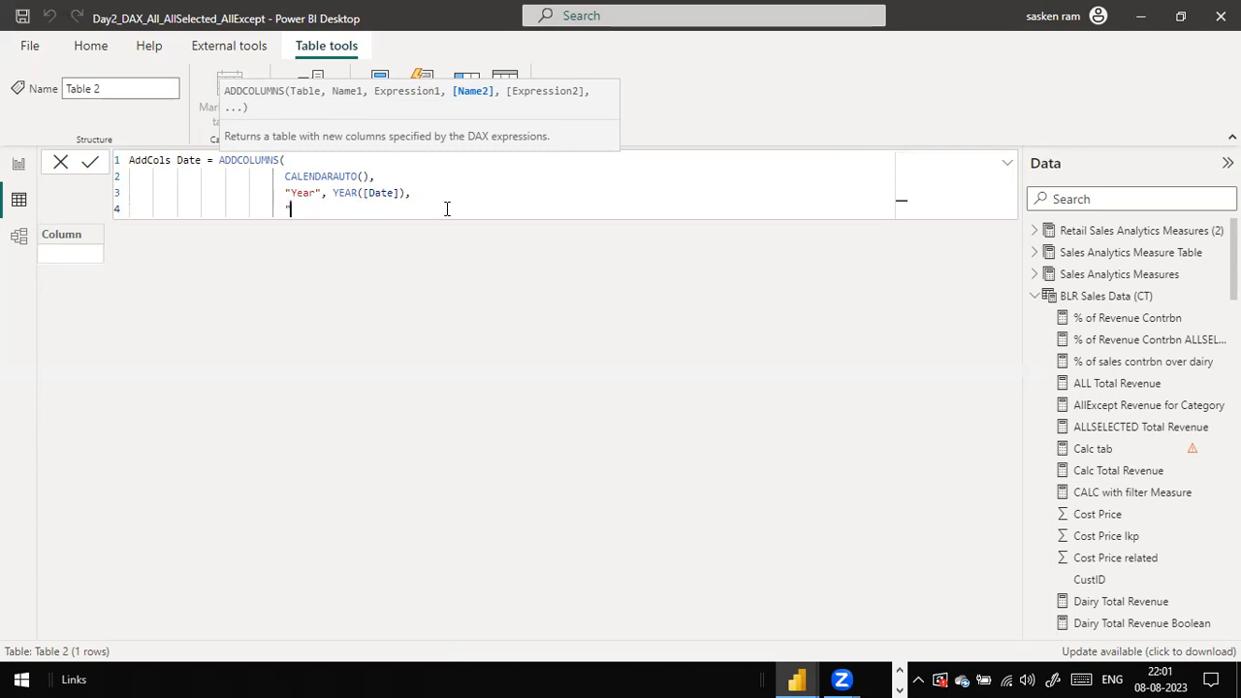
pyautogui.write('Month", MONTH(')
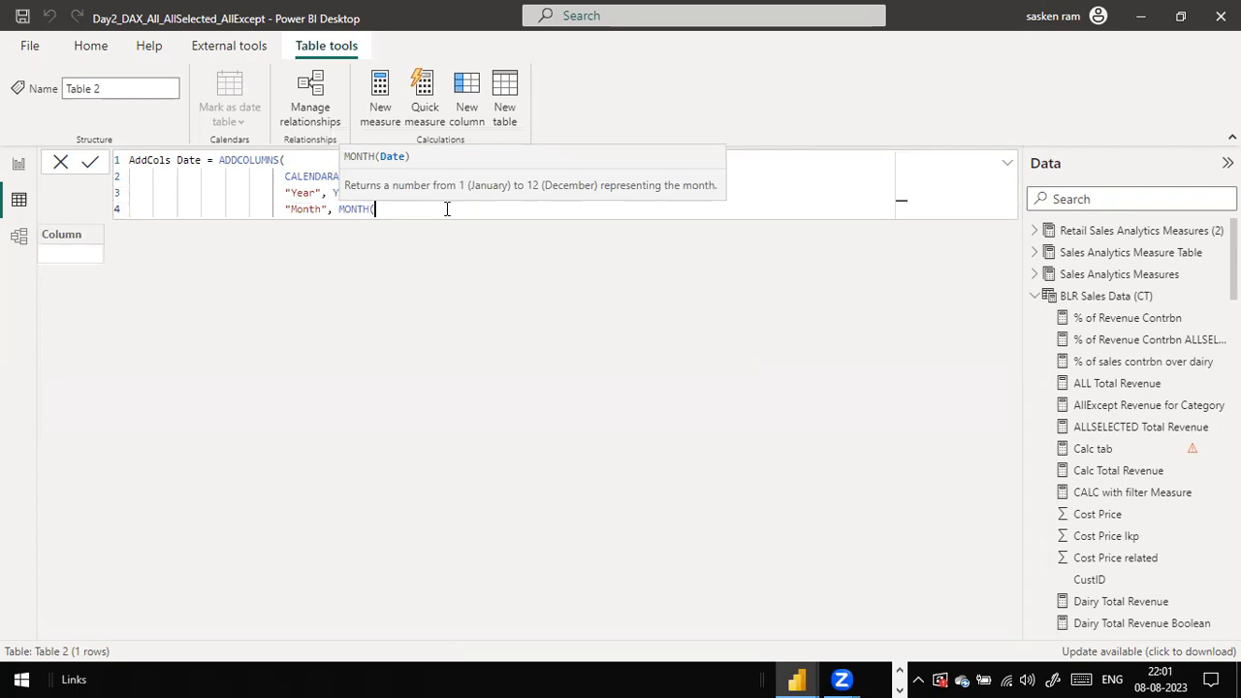
pyautogui.write('[d')
pyautogui.press('Down')
pyautogui.press('Down')
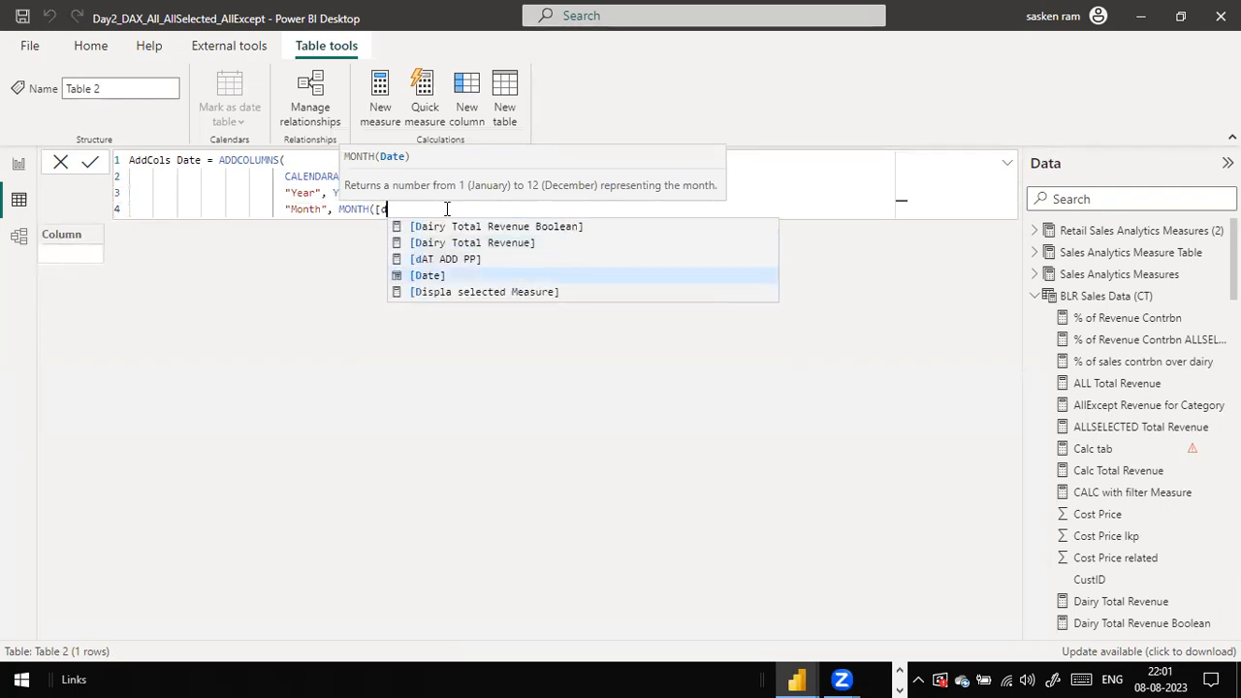
pyautogui.press('Tab')
pyautogui.write('),')
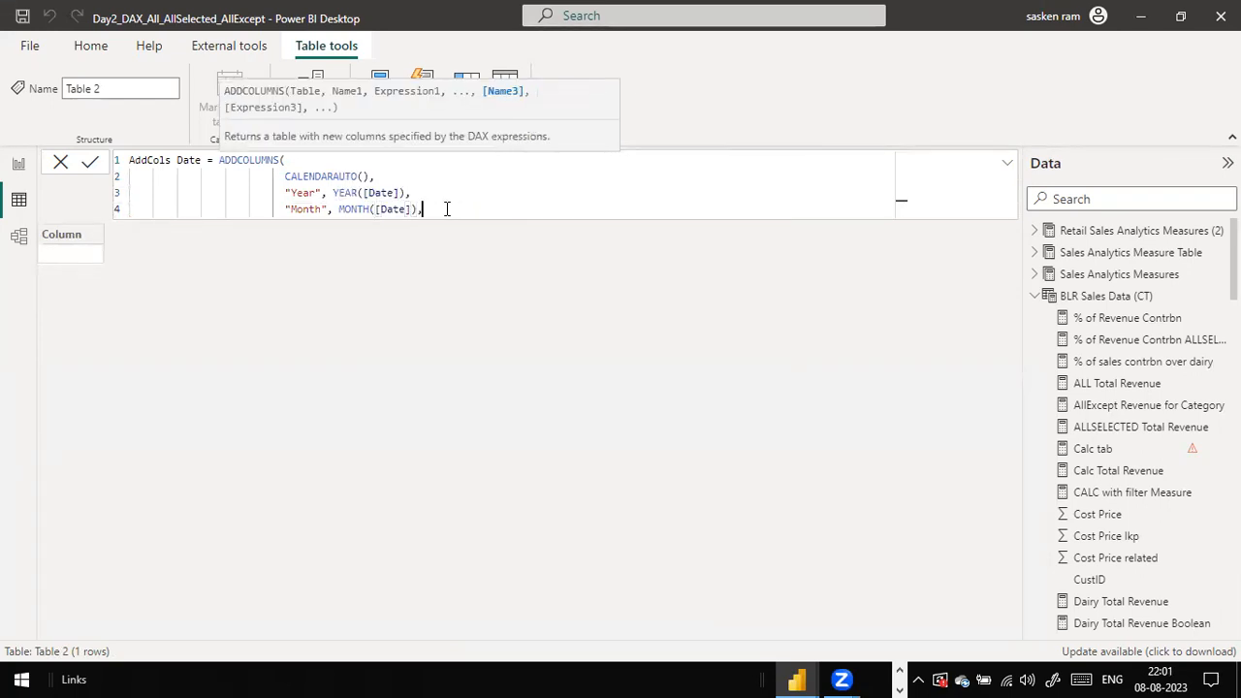
# Add a "Quarter" column on the fifth line using QUARTER([Date] followed by a comma, and start a sixth line.
pyautogui.hotkey('shift', 'Return')
pyautogui.write('"')
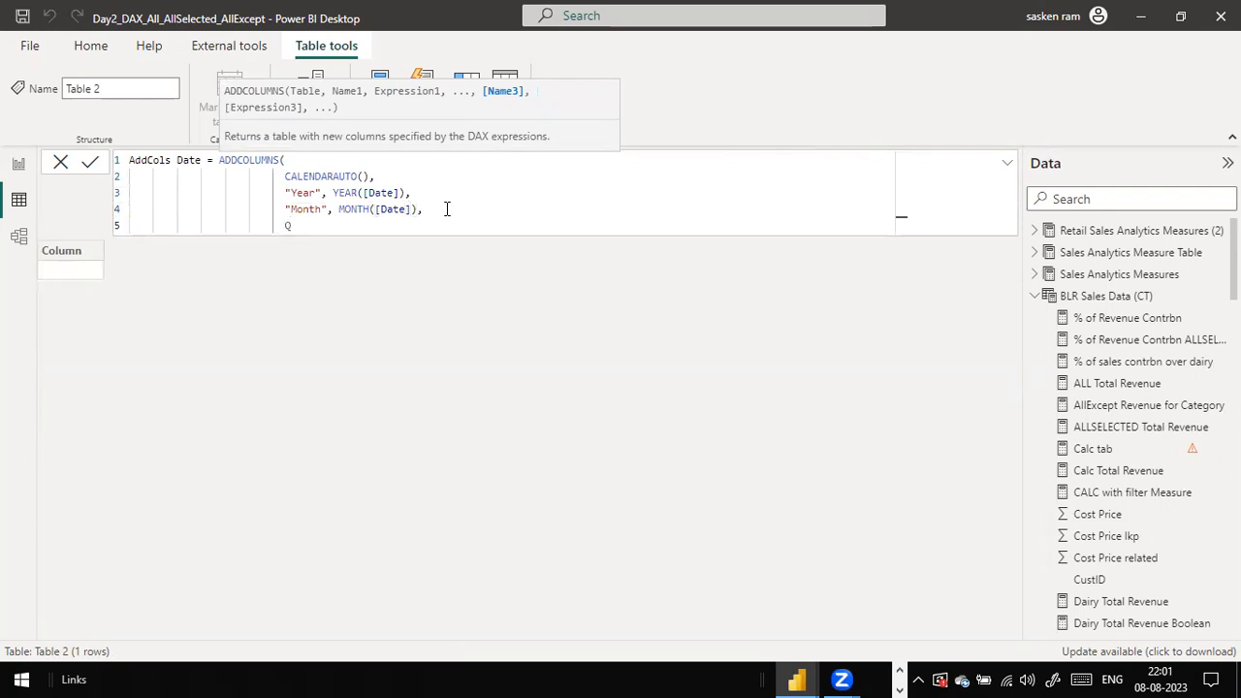
pyautogui.write('Quarter", Qu')
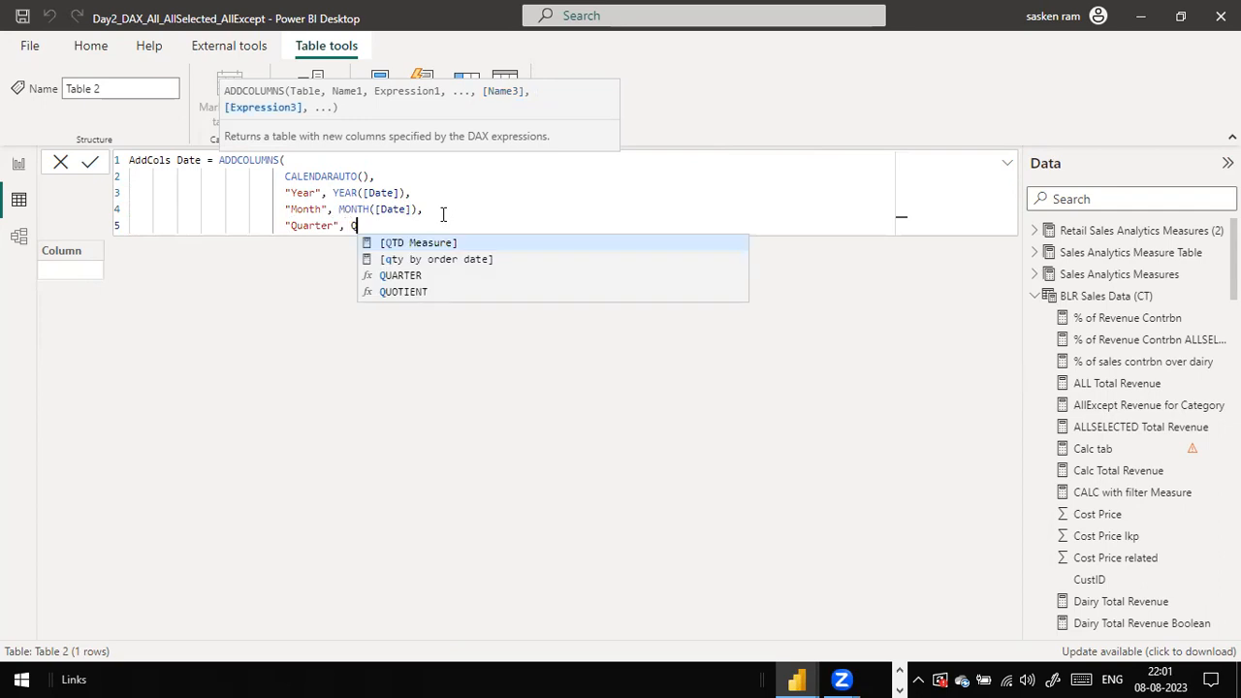
pyautogui.press('Tab')
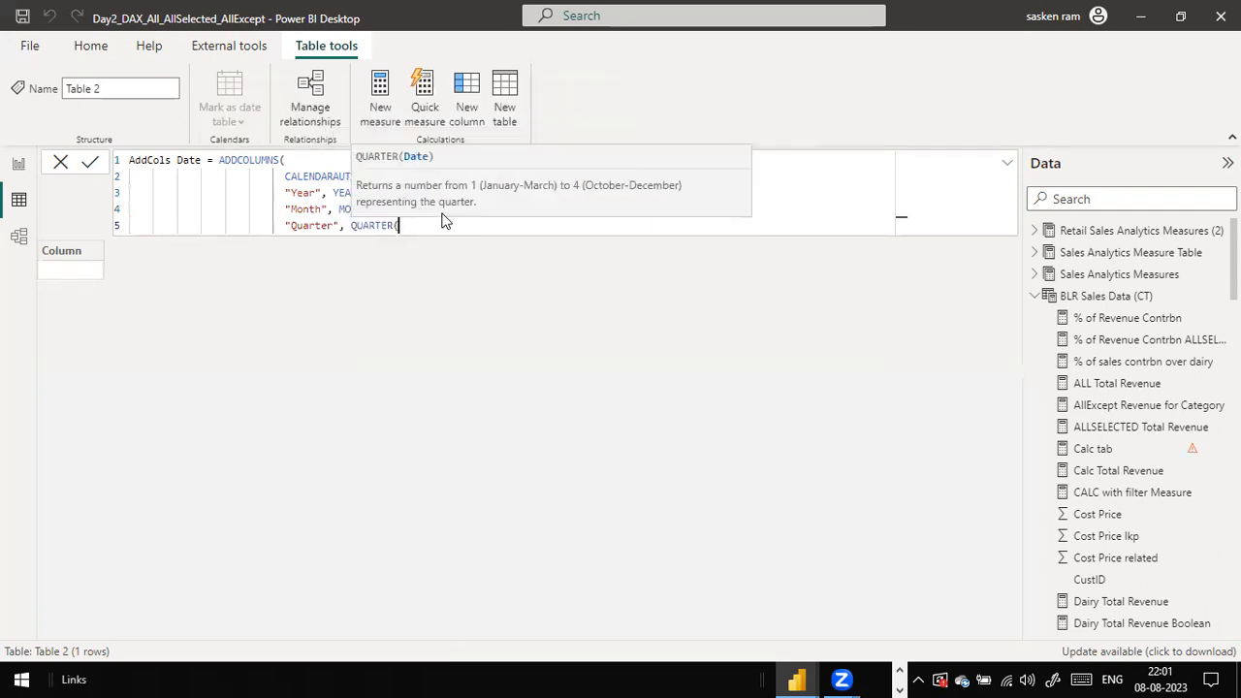
pyautogui.write('[da')
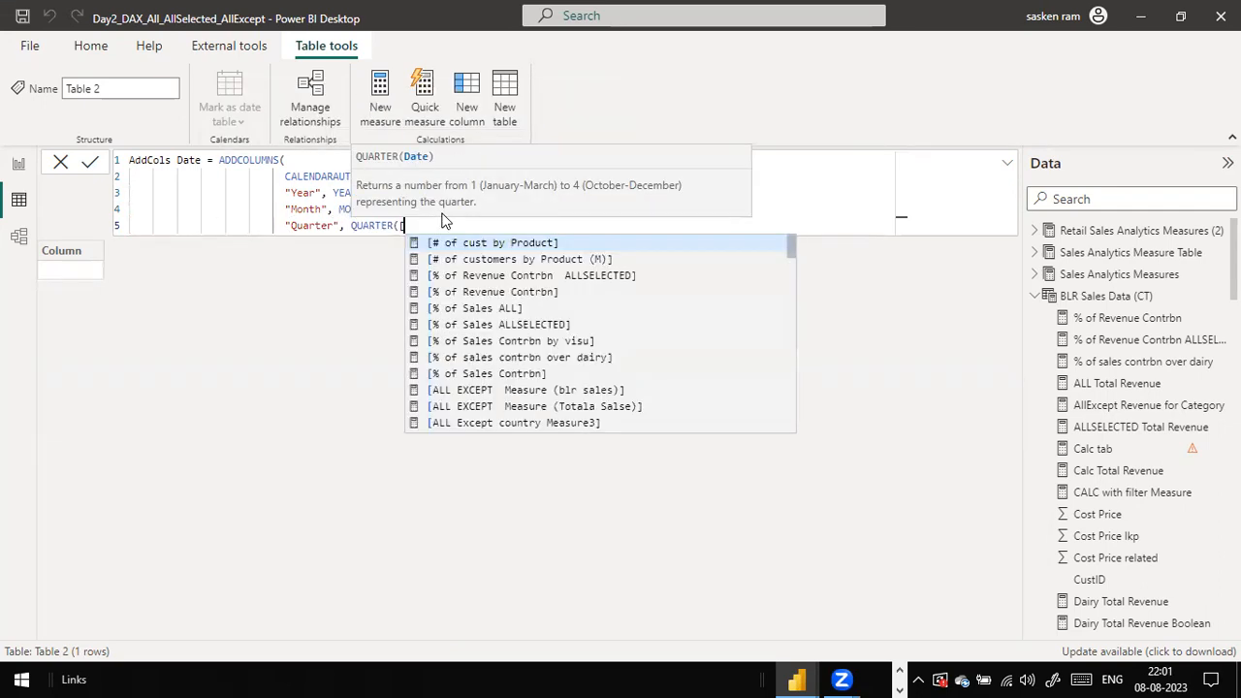
pyautogui.press('Down')
pyautogui.press('Down')
pyautogui.press('Tab')
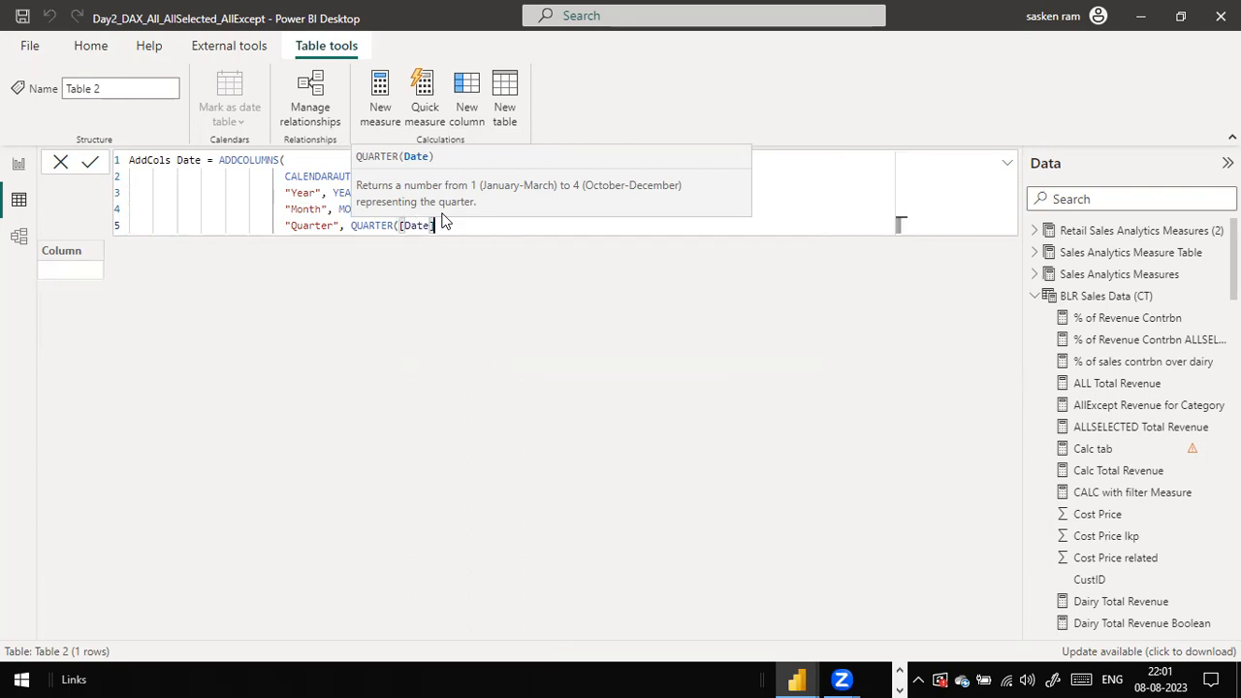
pyautogui.write(',')
pyautogui.hotkey('shift', 'Return')
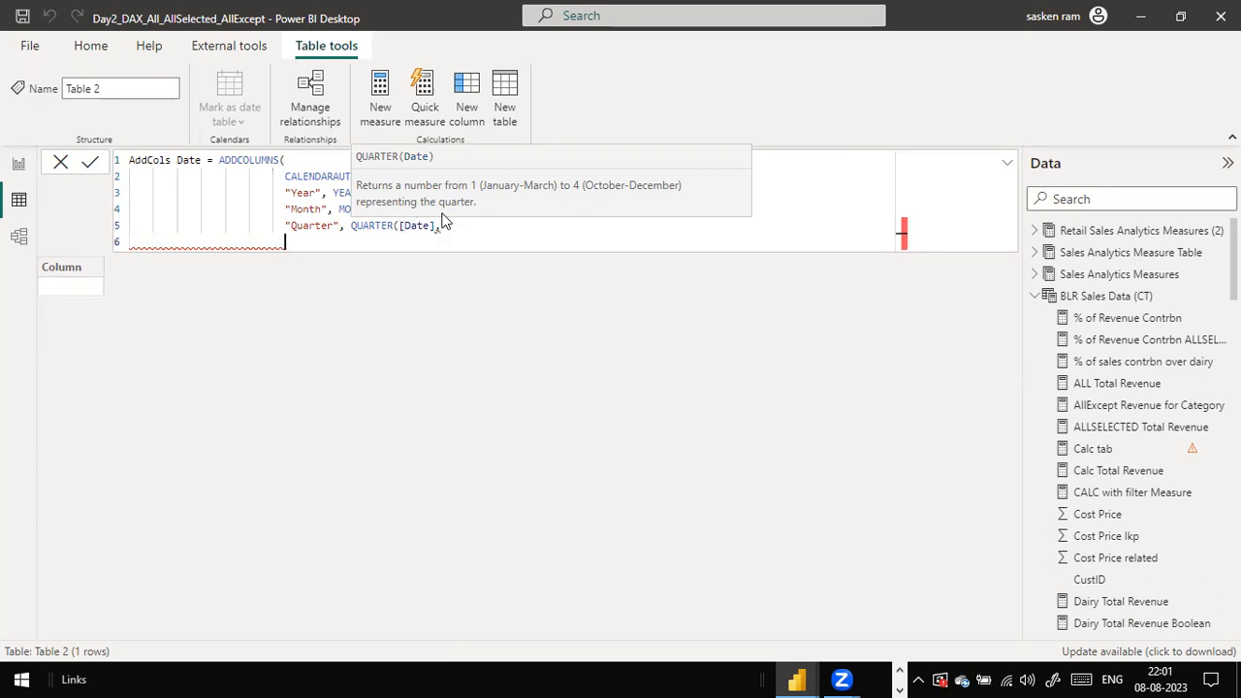
# Enter the column name "Month Name" with a comma on the sixth line, and close the QUARTER([Date]) parenthesis above it.
pyautogui.write('"Month Name"')
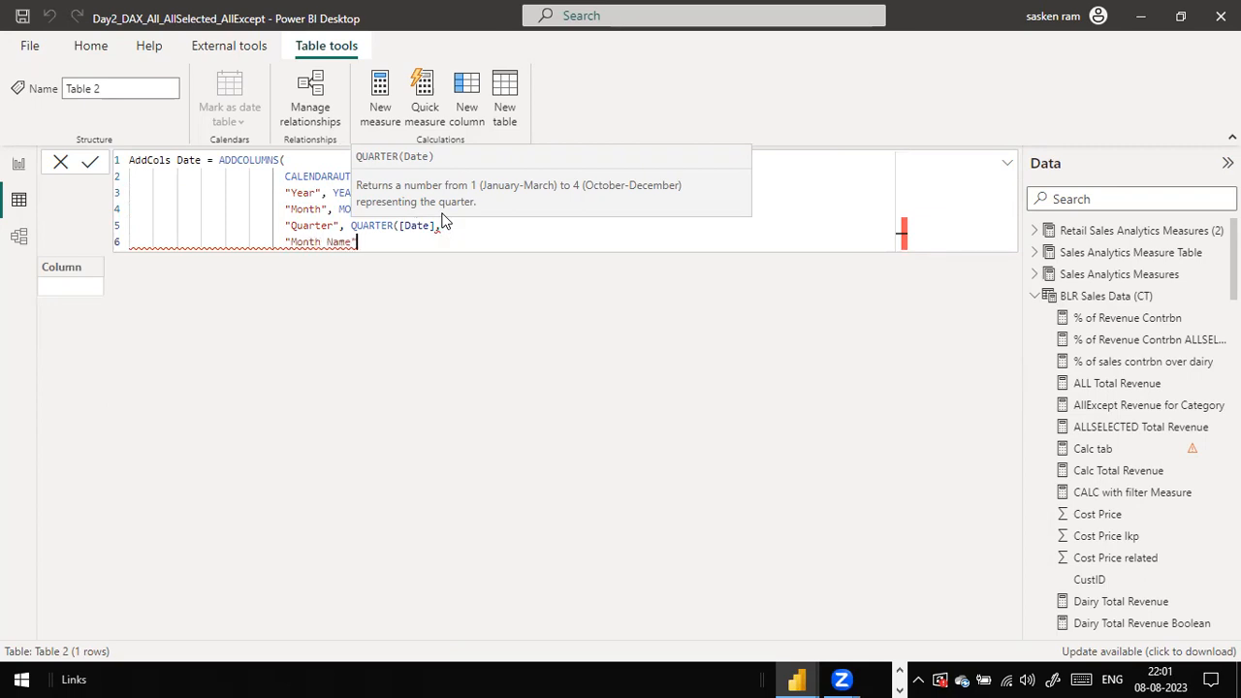
pyautogui.write(',')
pyautogui.press('Up')
pyautogui.press('Right')
pyautogui.press('Right')
pyautogui.press('Right')
pyautogui.press('Right')
pyautogui.press('Right')
pyautogui.press('Right')
pyautogui.press('Right')
pyautogui.press('Right')
pyautogui.press('Right')
pyautogui.press('Right')
pyautogui.press('Right')
pyautogui.write(')')
pyautogui.press('Down')
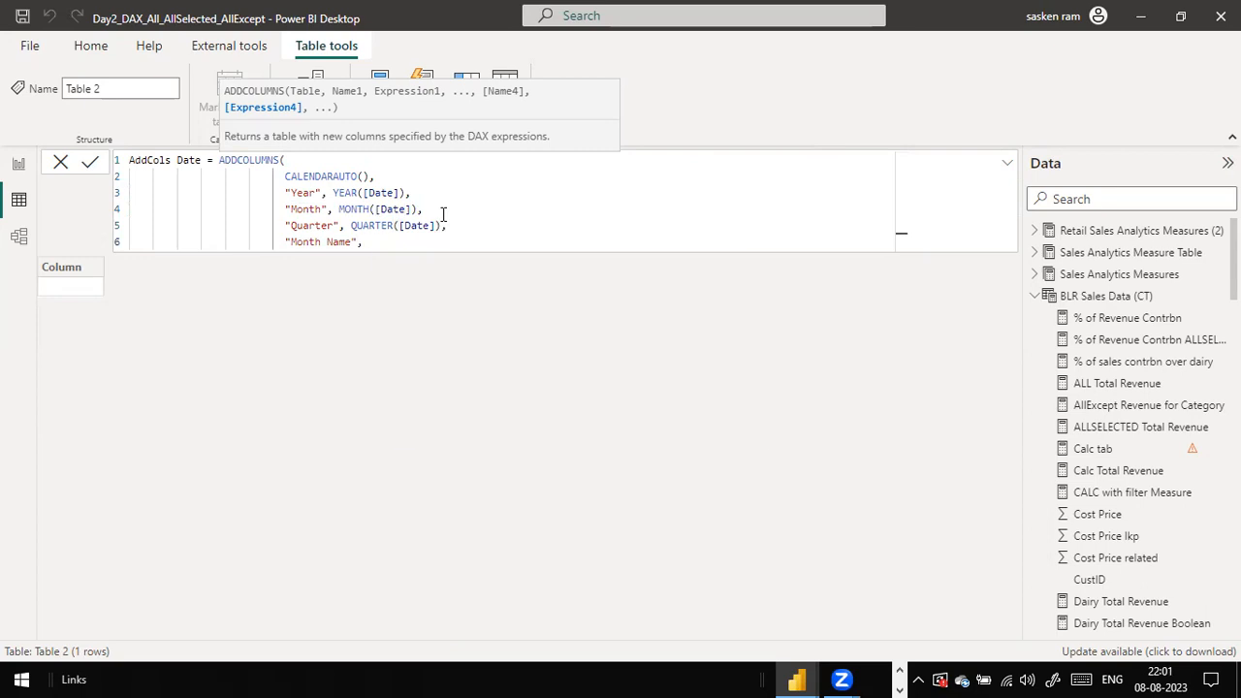
# Give the Month Name column a FORMAT expression with MONTH([Date] and the "mmm" format string.
pyautogui.write('FORMAT')
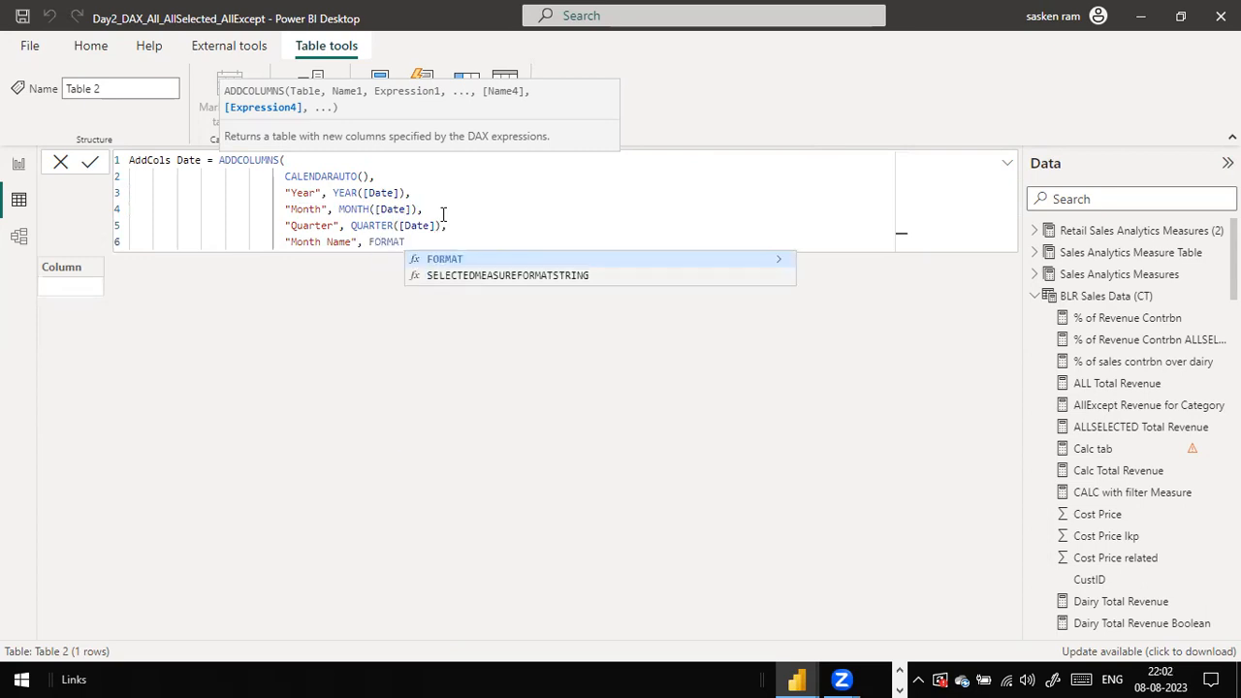
pyautogui.write('(M')
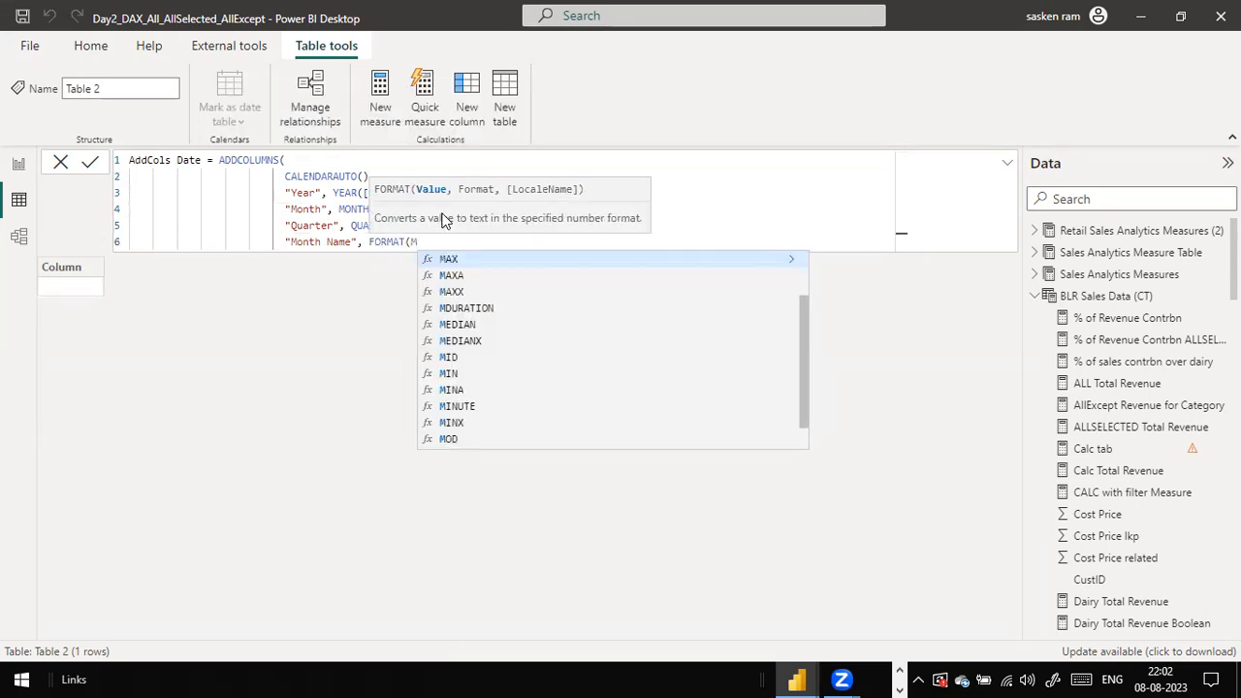
pyautogui.write('NOT')
pyautogui.press('BackSpace')
pyautogui.press('BackSpace')
pyautogui.press('BackSpace')
pyautogui.write('onth')
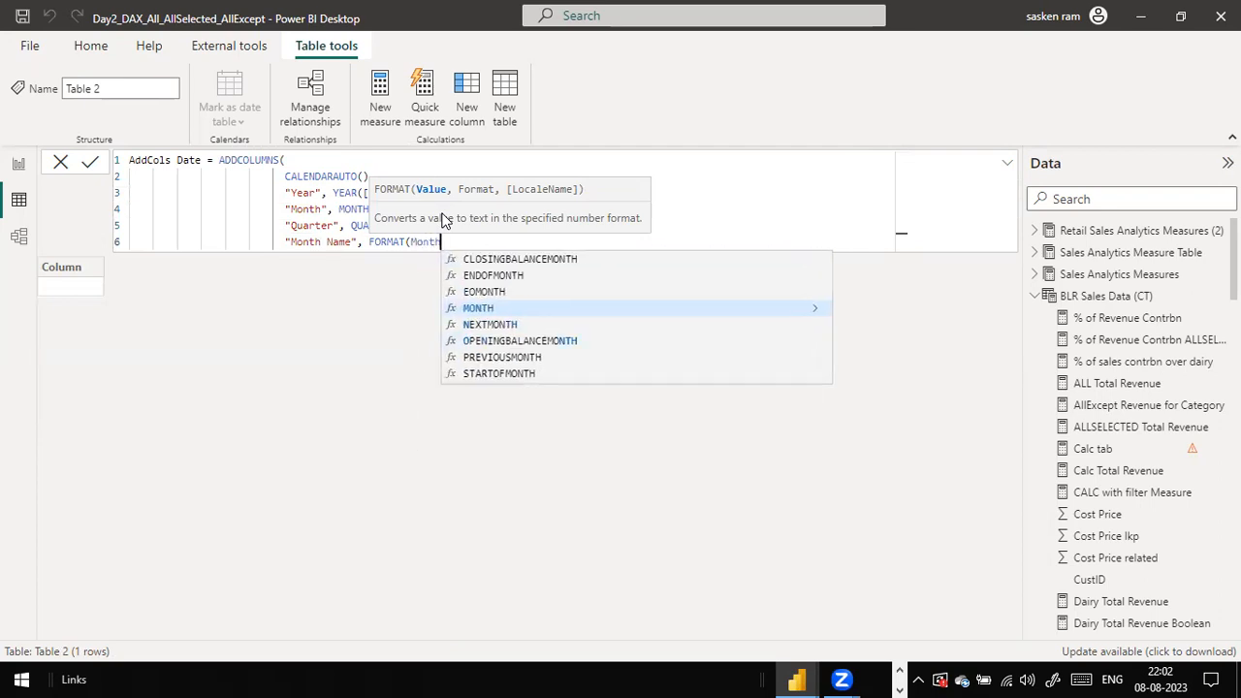
pyautogui.press('Tab')
pyautogui.write('[Date]')
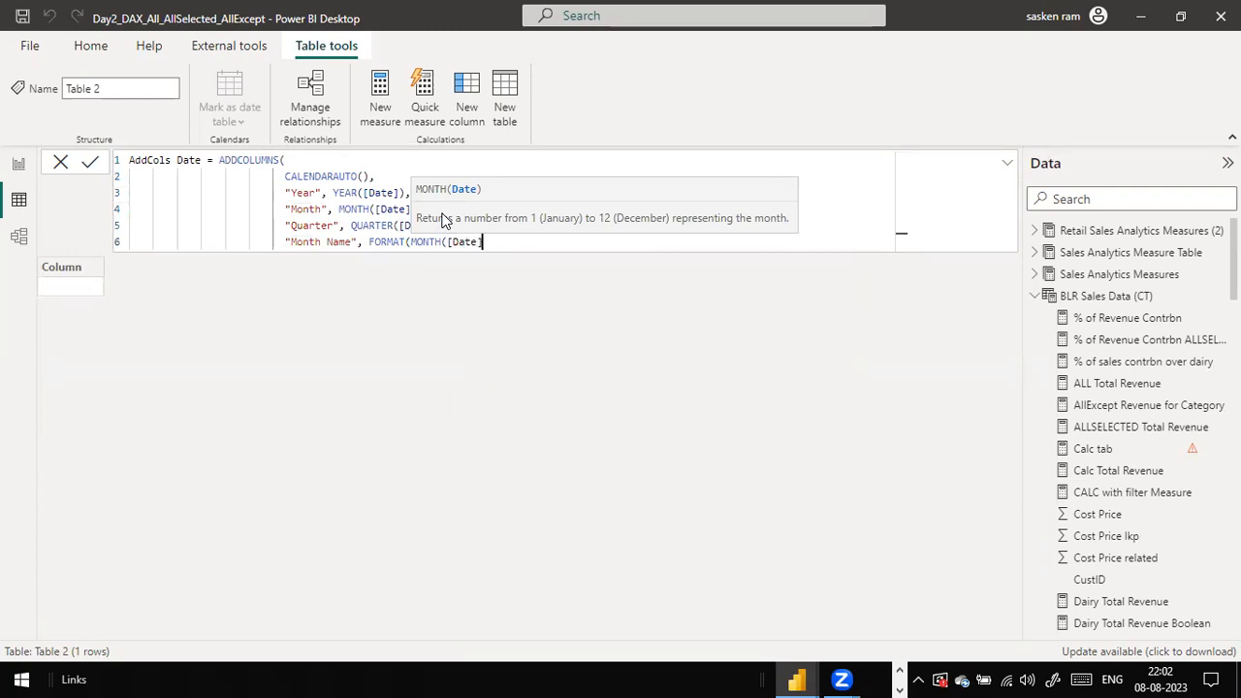
pyautogui.write(', "')
pyautogui.write('mmm")')
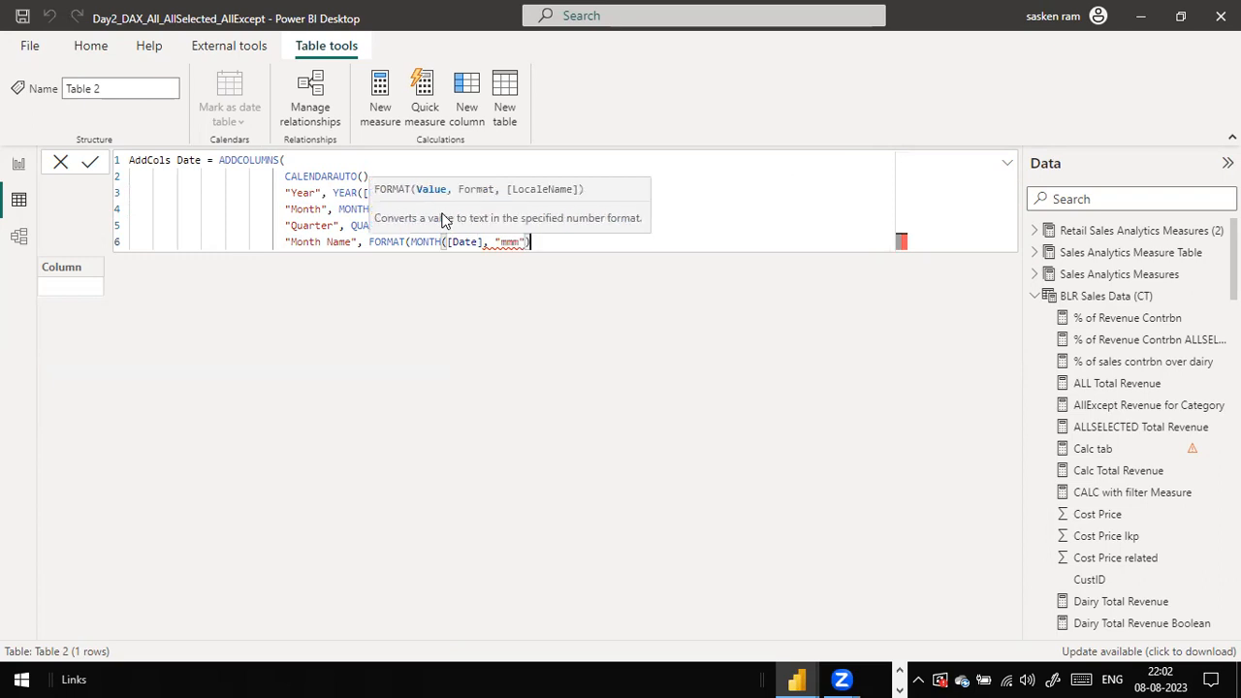
# Close the inner MONTH([Date]) call with a parenthesis ahead of the "mmm" format argument.
pyautogui.press('Left')
pyautogui.press('Left')
pyautogui.press('Left')
pyautogui.press('Left')
pyautogui.press('Left')
pyautogui.press('Left')
pyautogui.press('Left')
pyautogui.press('Left')
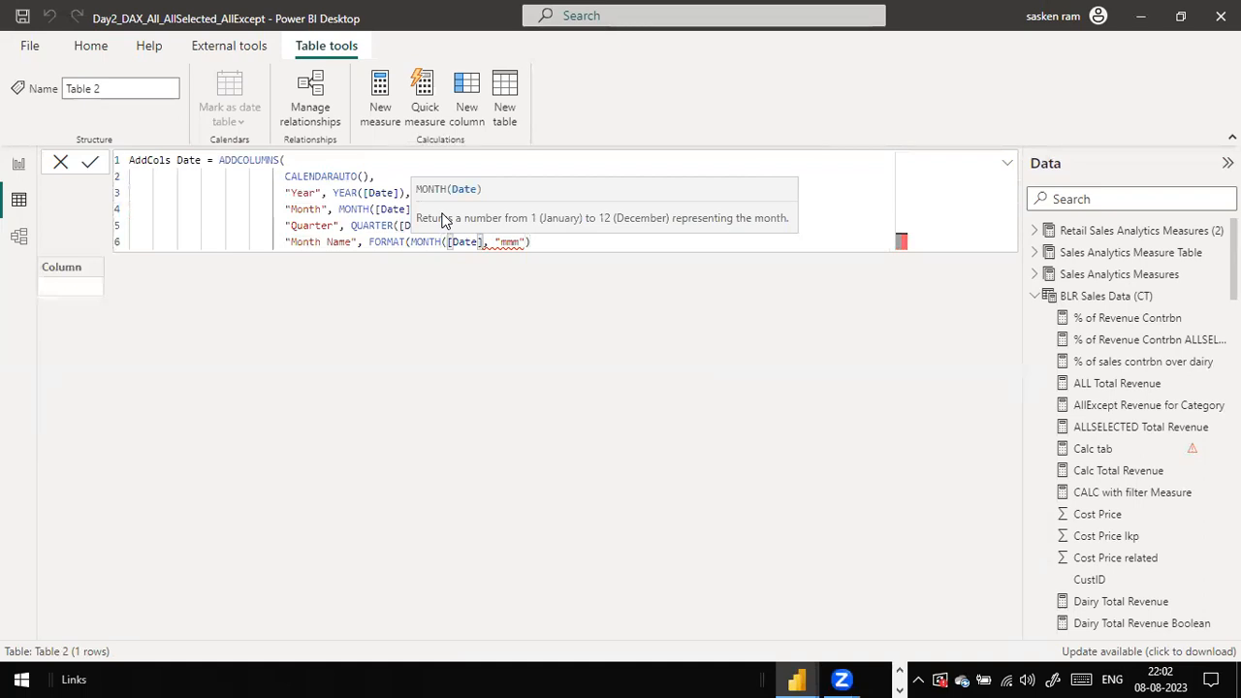
pyautogui.write(')')
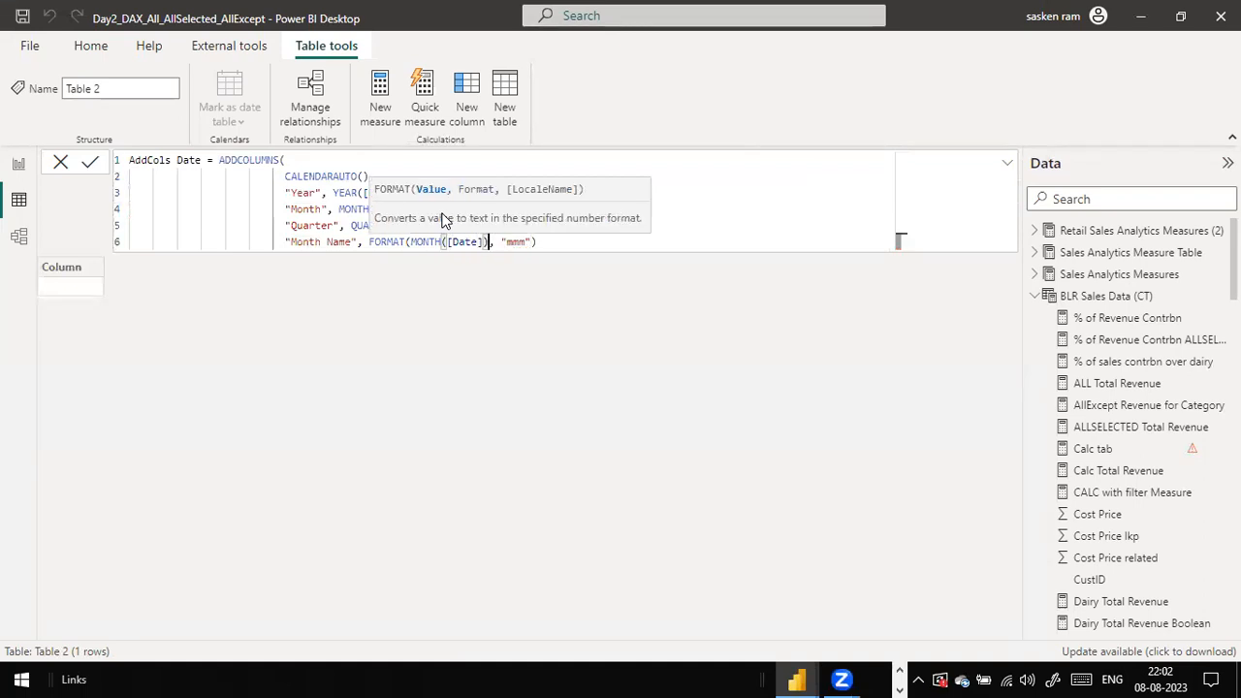
# Move the ADDCOLUMNS closing parenthesis to a seventh line and close the FORMAT call after "mmm".
pyautogui.press('End')
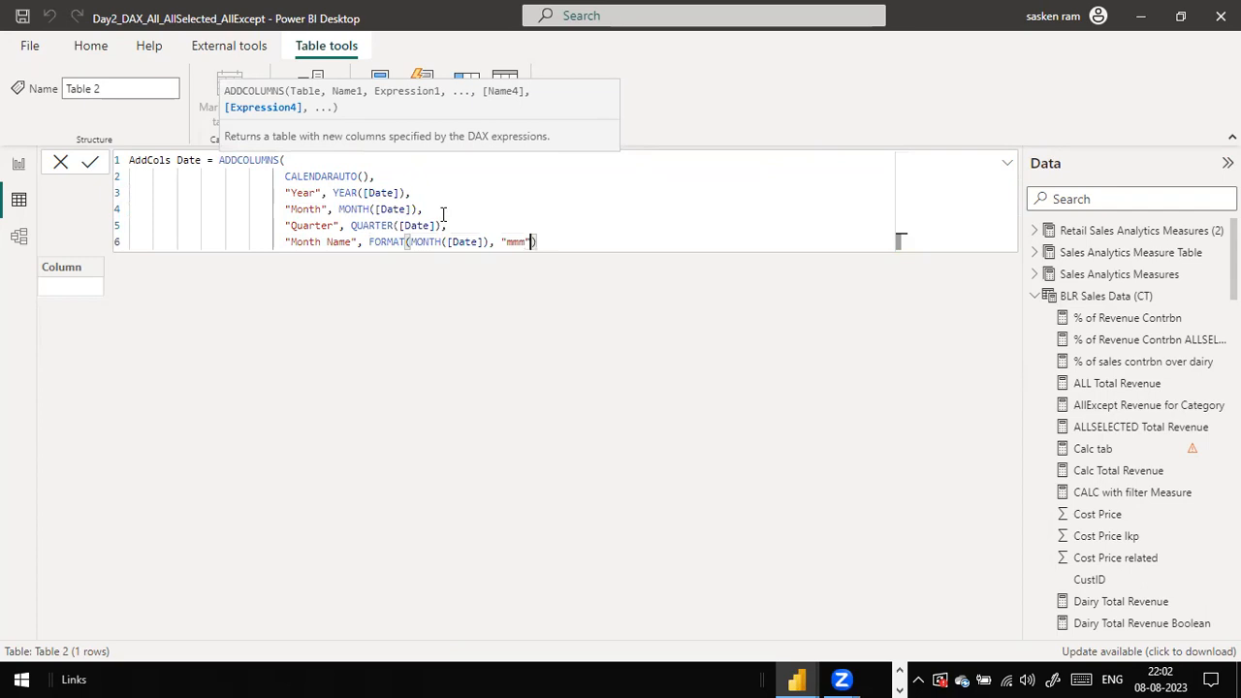
pyautogui.press('Return')
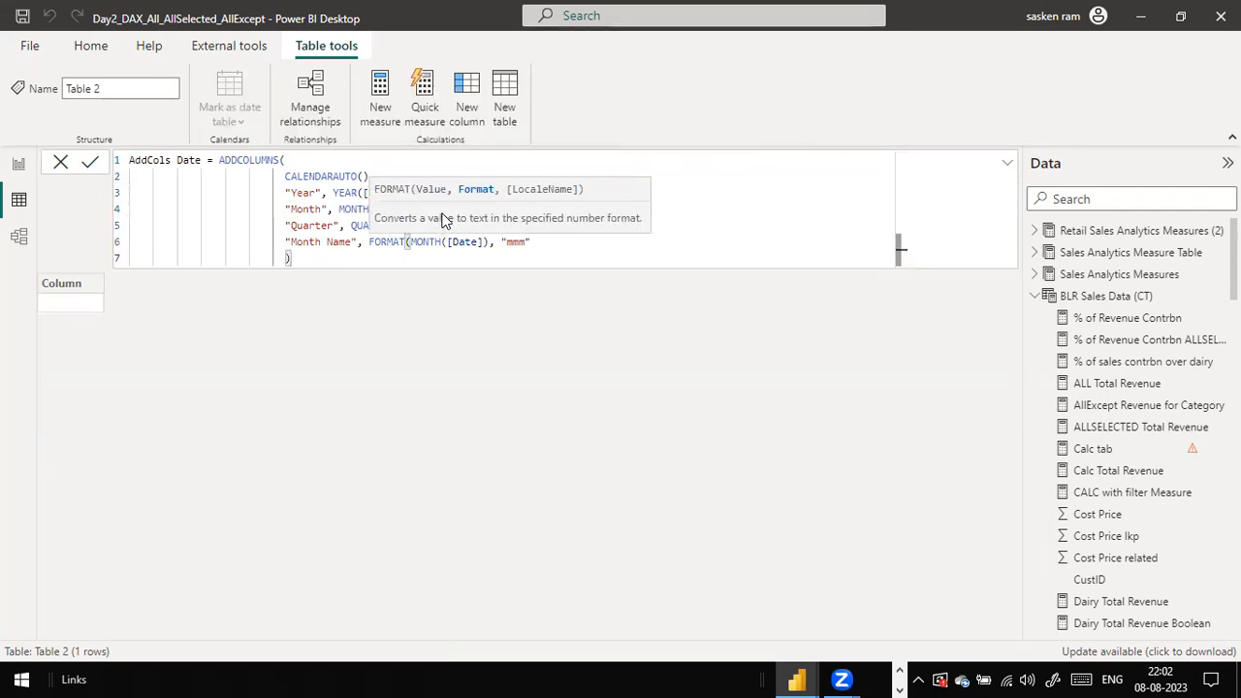
pyautogui.click(490, 242)
pyautogui.click(541, 245)
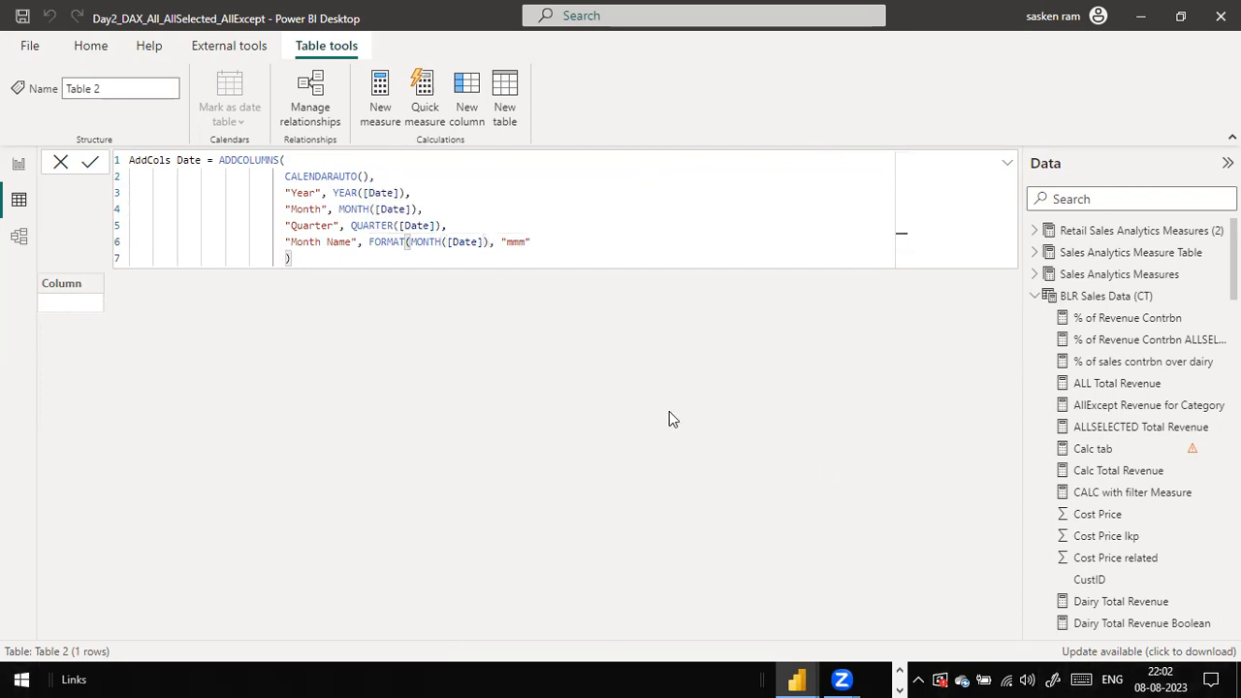
pyautogui.write(')')
# Commit the AddCols Date formula to create the calculated table.
pyautogui.press('Left')
pyautogui.press('Left')
pyautogui.press('Left')
pyautogui.press('Left')
pyautogui.press('Left')
pyautogui.press('Left')
pyautogui.press('Left')
pyautogui.press('Down')
pyautogui.click(547, 239)
pyautogui.click(90, 163)
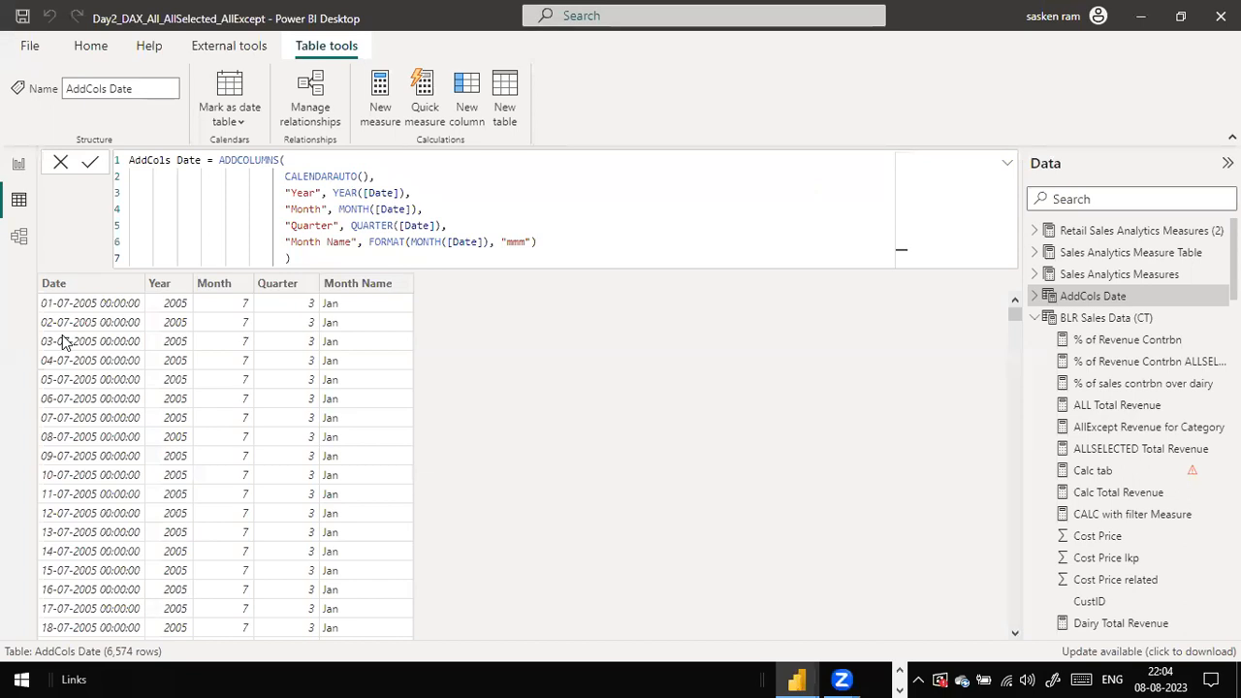
# Delete and re-enter the [Date] reference inside the MONTH call of the Month Name expression.
pyautogui.click(484, 243)
pyautogui.press('BackSpace')
pyautogui.press('BackSpace')
pyautogui.press('BackSpace')
pyautogui.press('BackSpace')
pyautogui.press('BackSpace')
pyautogui.press('BackSpace')
pyautogui.press('BackSpace')
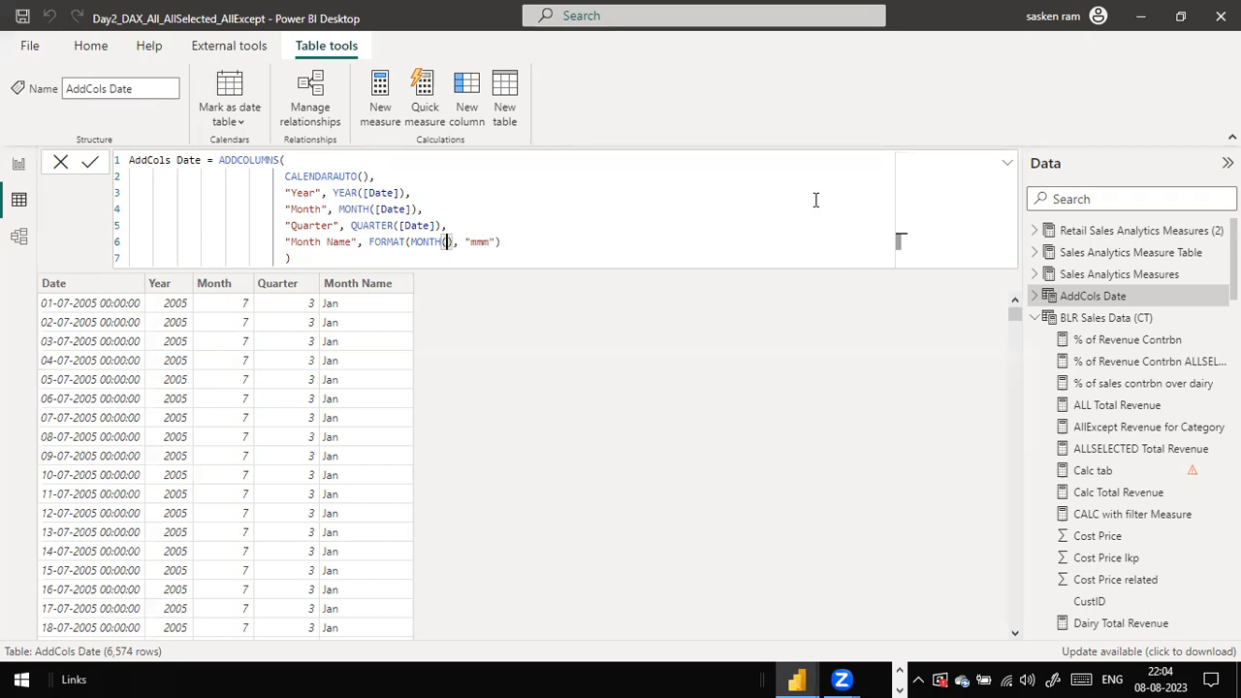
pyautogui.write('[')
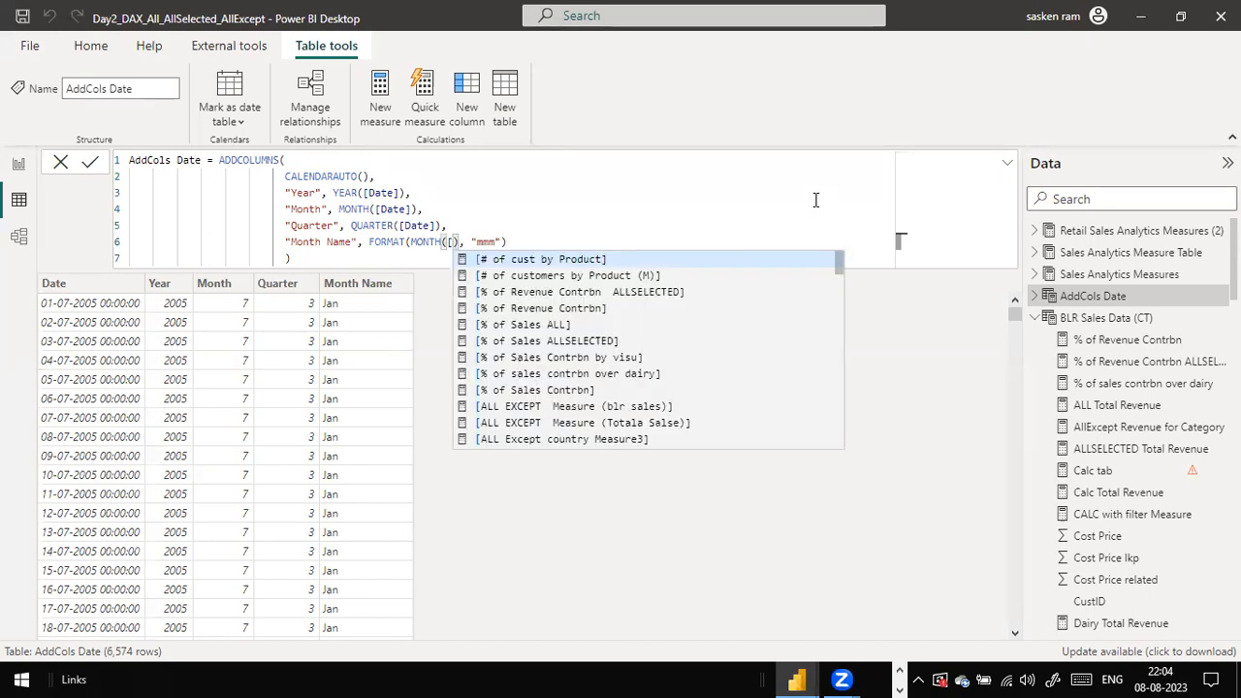
pyautogui.write('da')
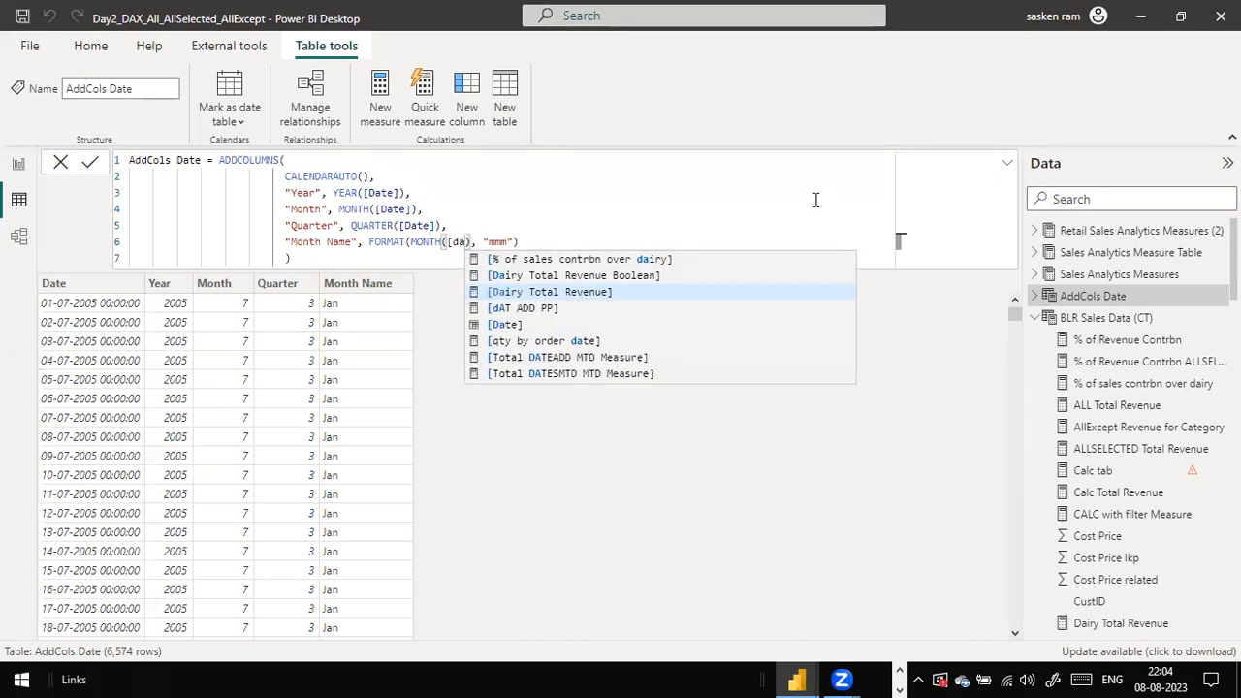
pyautogui.press('Down')
pyautogui.press('Down')
pyautogui.press('Down')
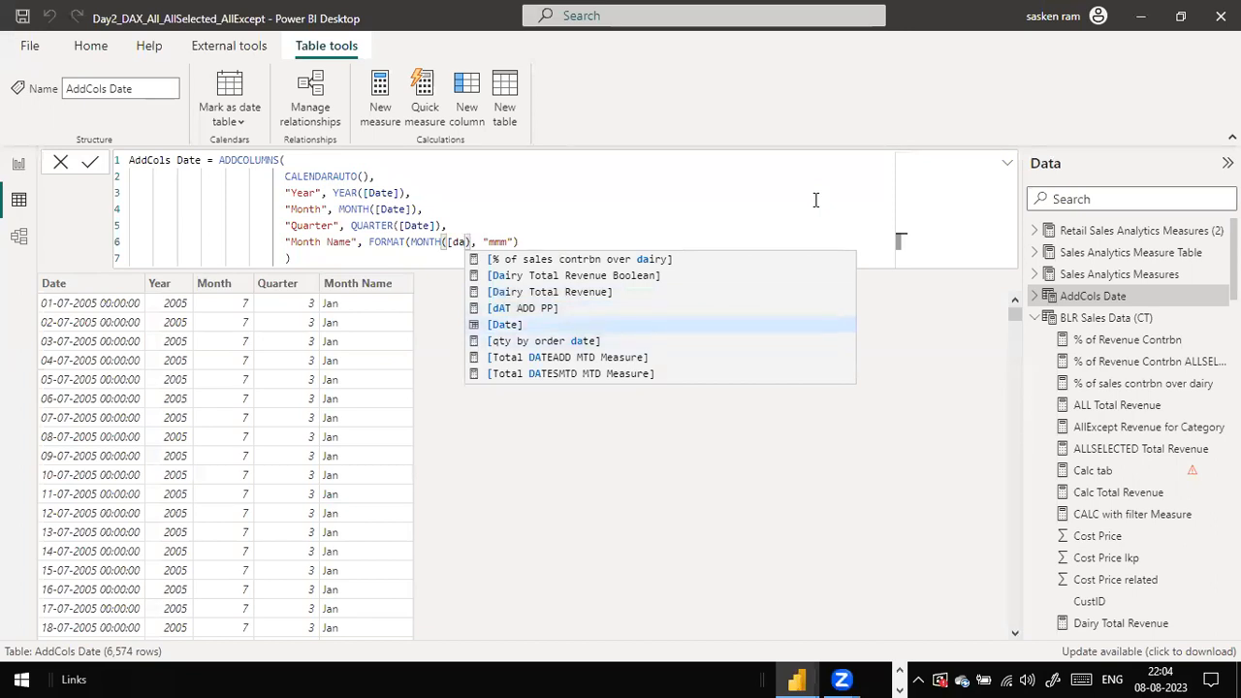
pyautogui.press('Tab')
# Set the Month Name format string to "MMMM" and commit the table formula.
pyautogui.press('Right')
pyautogui.press('Right')
pyautogui.press('Right')
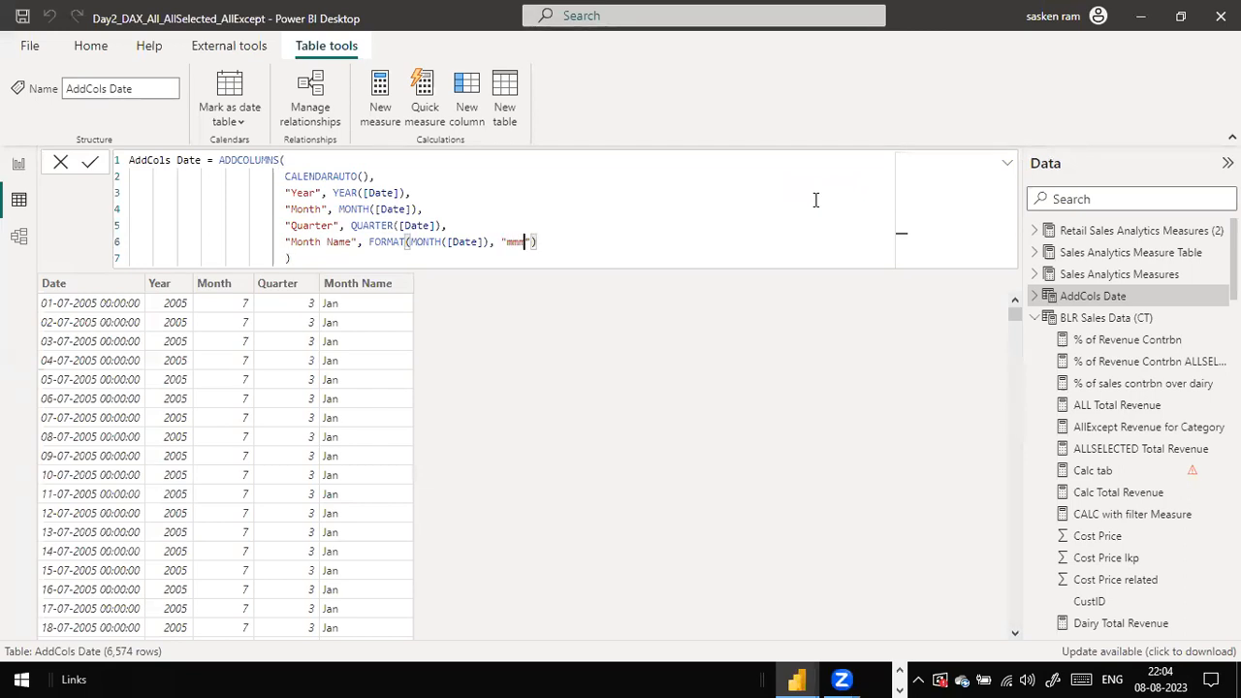
pyautogui.press('Delete')
pyautogui.press('Delete')
pyautogui.press('Delete')
pyautogui.write('MMMM')
pyautogui.press('Down')
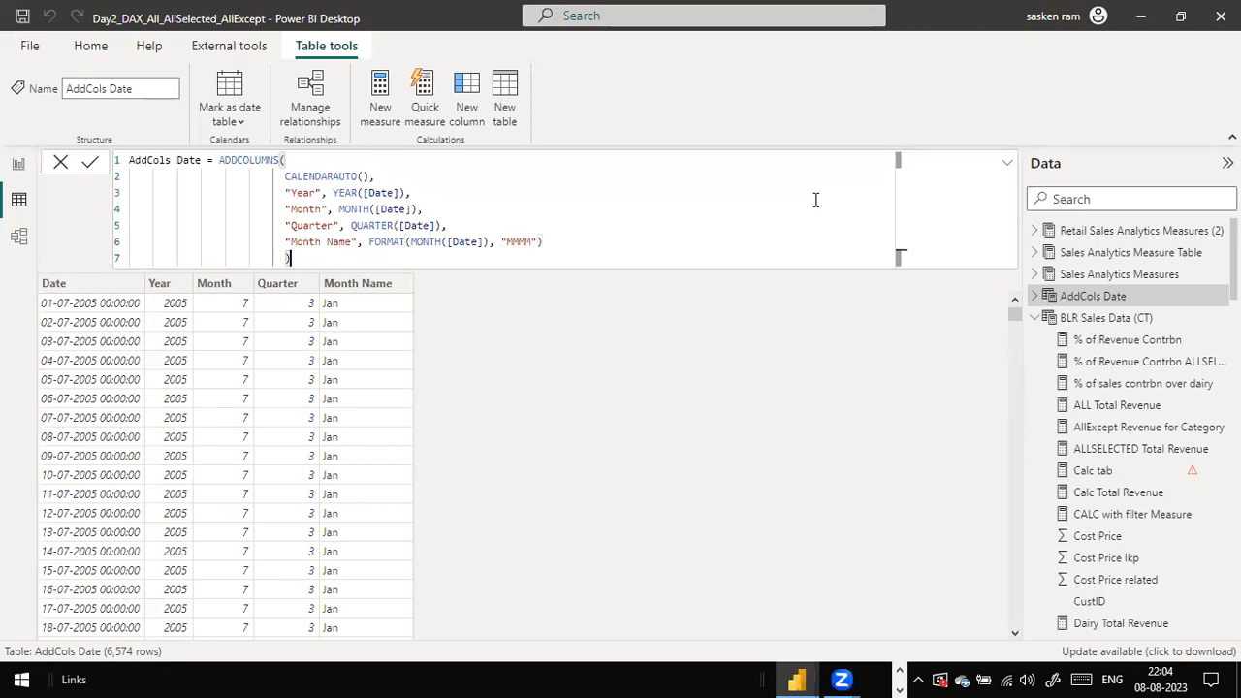
pyautogui.press('Return')
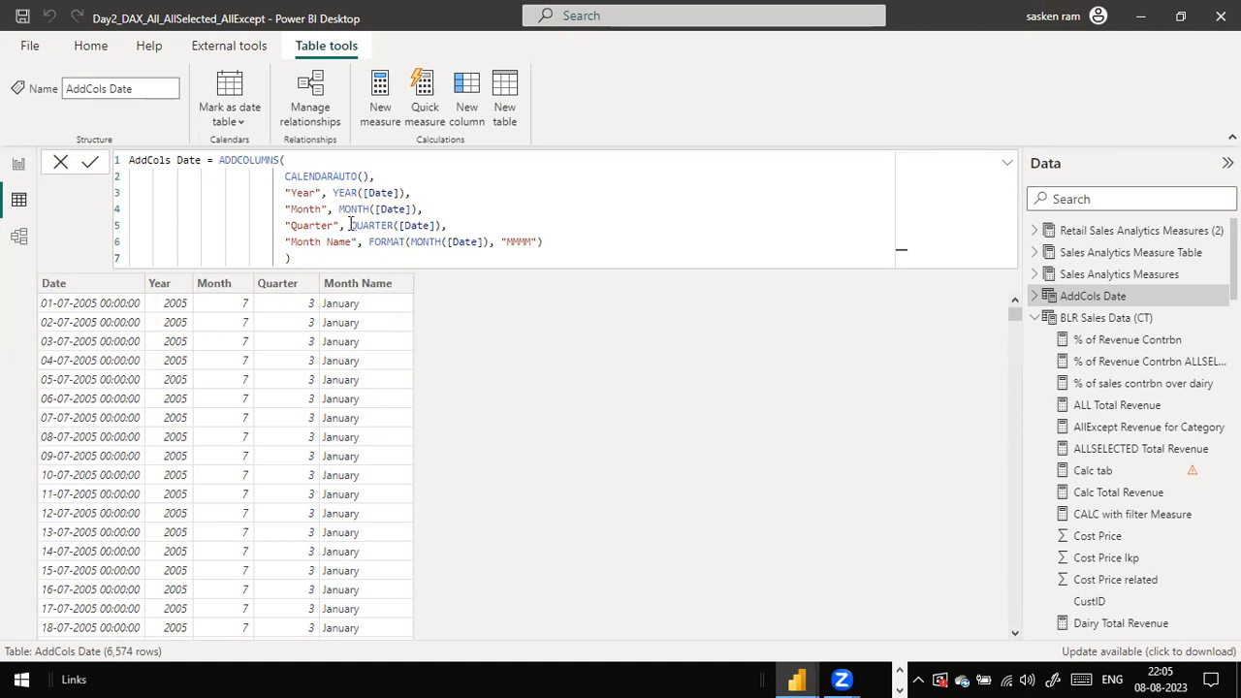
# Set the Month Name format string back to "mmm" and commit the table formula.
pyautogui.moveTo(339, 209); pyautogui.dragTo(419, 214)
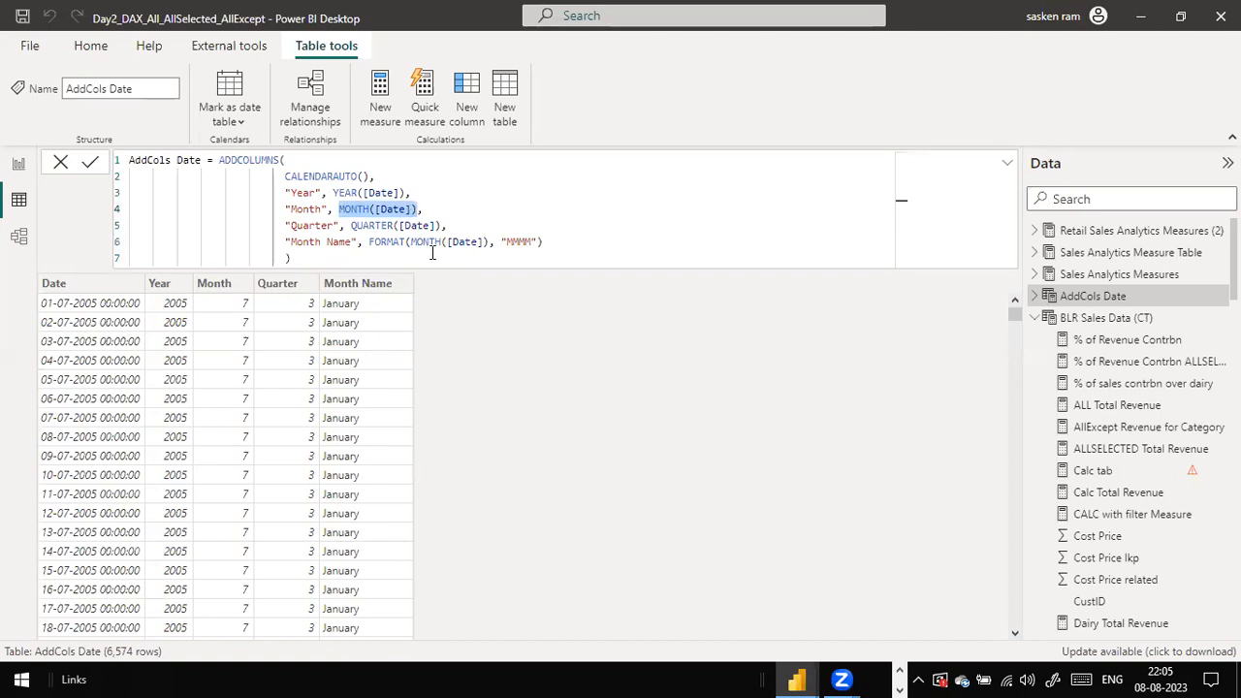
pyautogui.click(423, 254)
pyautogui.moveTo(409, 242); pyautogui.dragTo(492, 243)
pyautogui.press('Right')
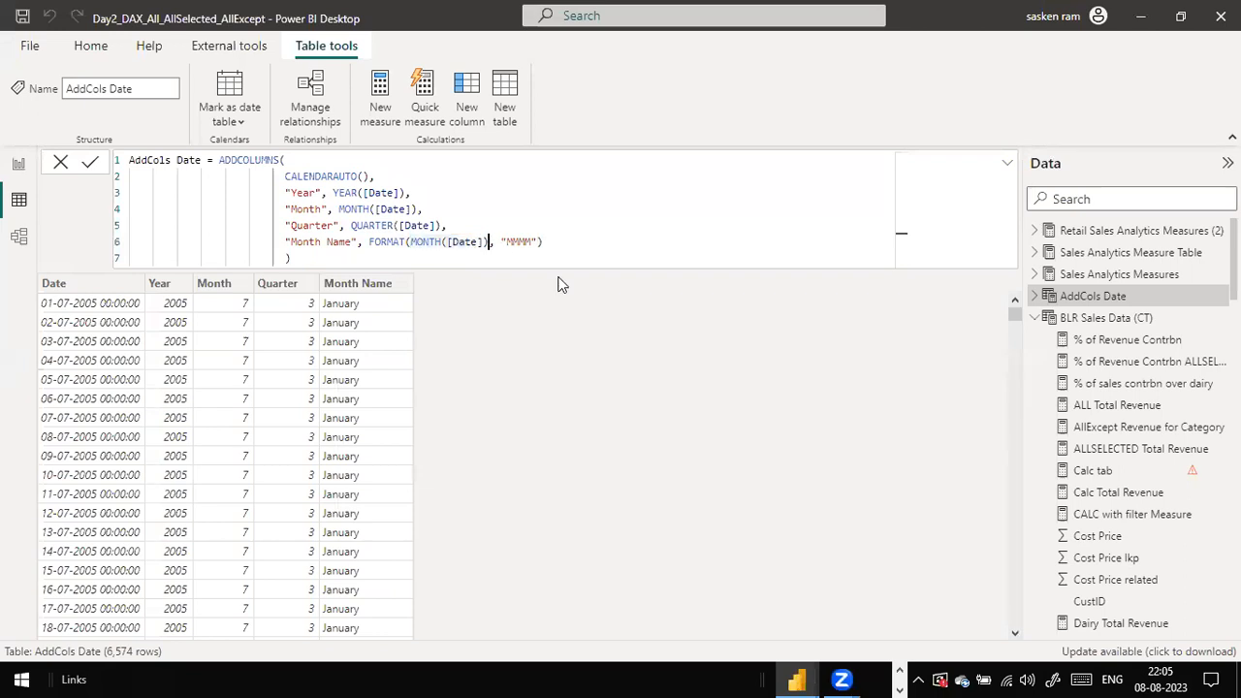
pyautogui.doubleClick(519, 242)
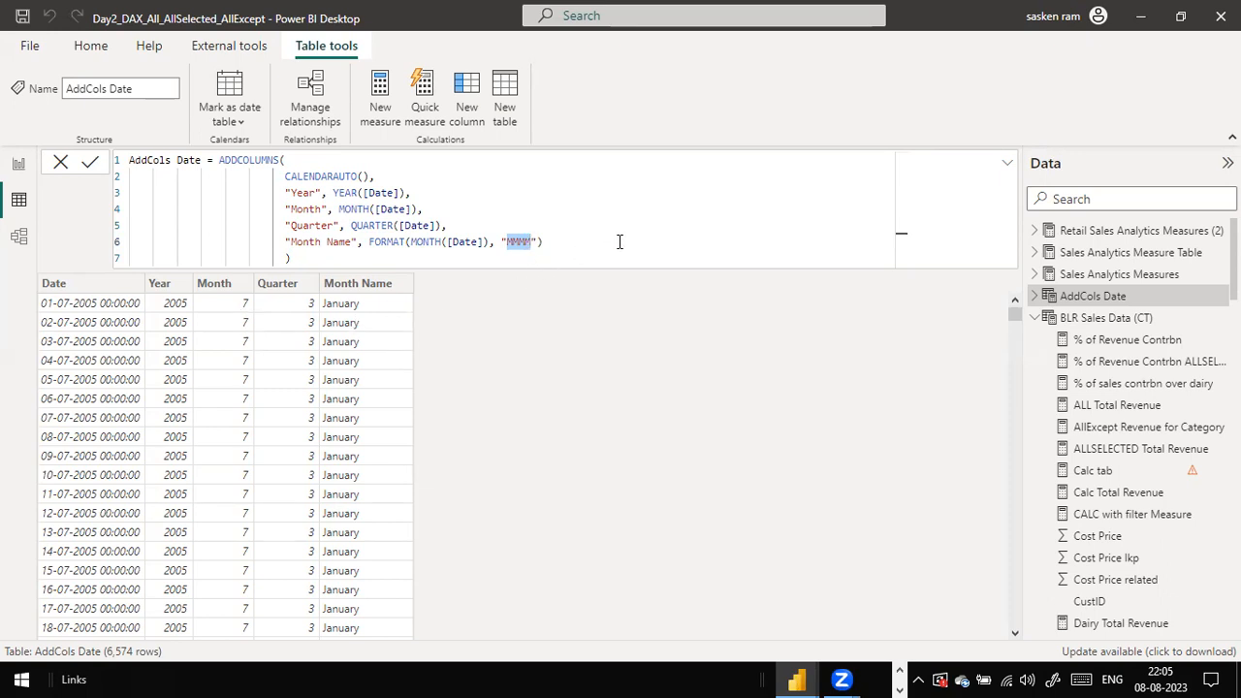
pyautogui.write('mmm')
pyautogui.click(518, 305)
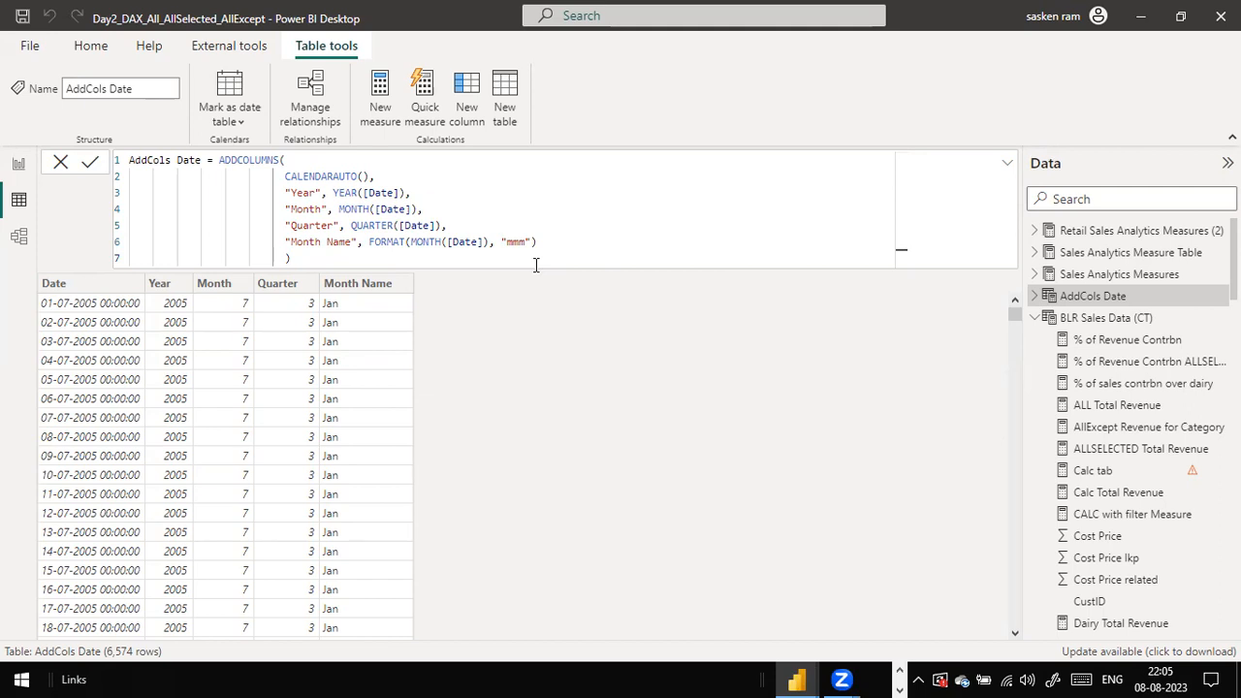
# Browse the AddCols Date rows and check the Month column's distinct values in its filter list.
pyautogui.click(540, 254)
pyautogui.click(581, 237)
pyautogui.scroll(-12, 305, 589)
pyautogui.scroll(-9, 306, 589)
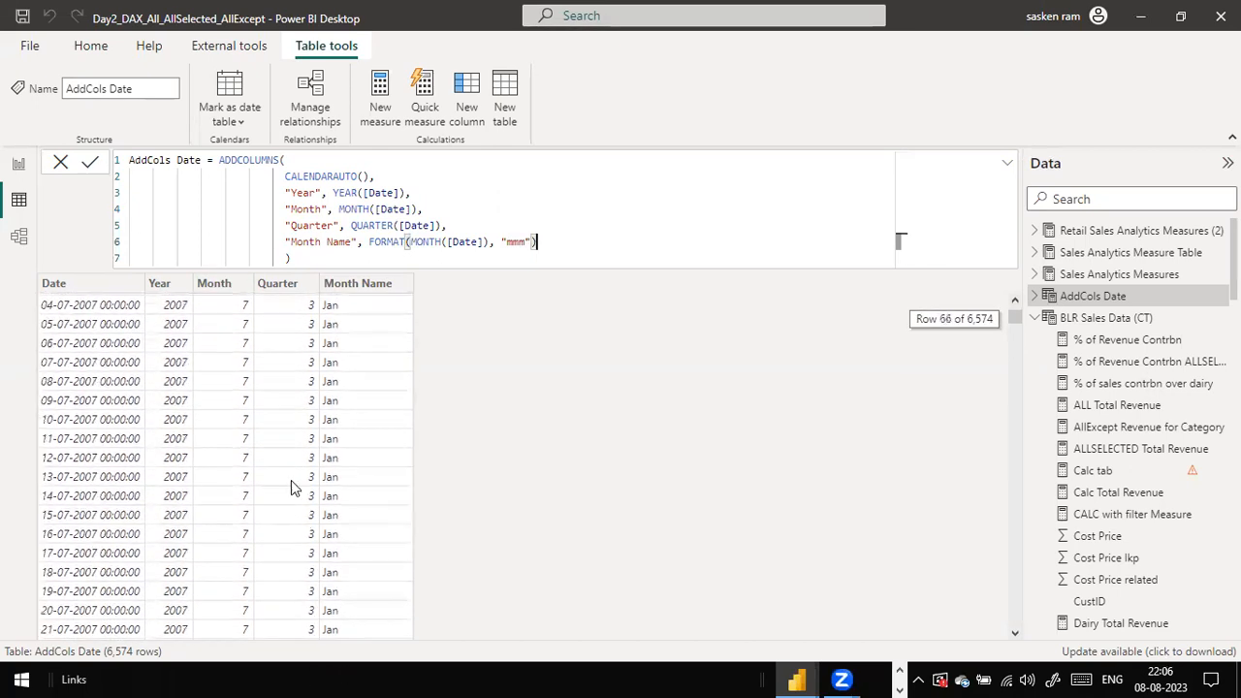
pyautogui.click(241, 287)
pyautogui.click(242, 284)
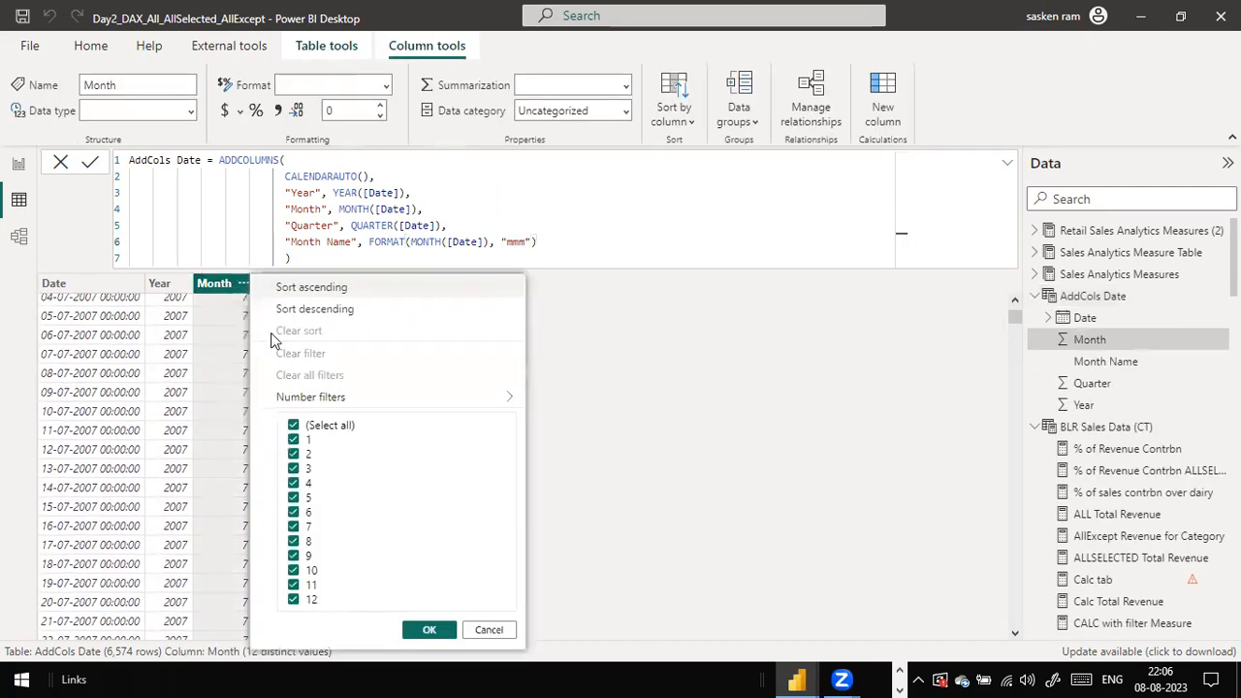
pyautogui.click(486, 630)
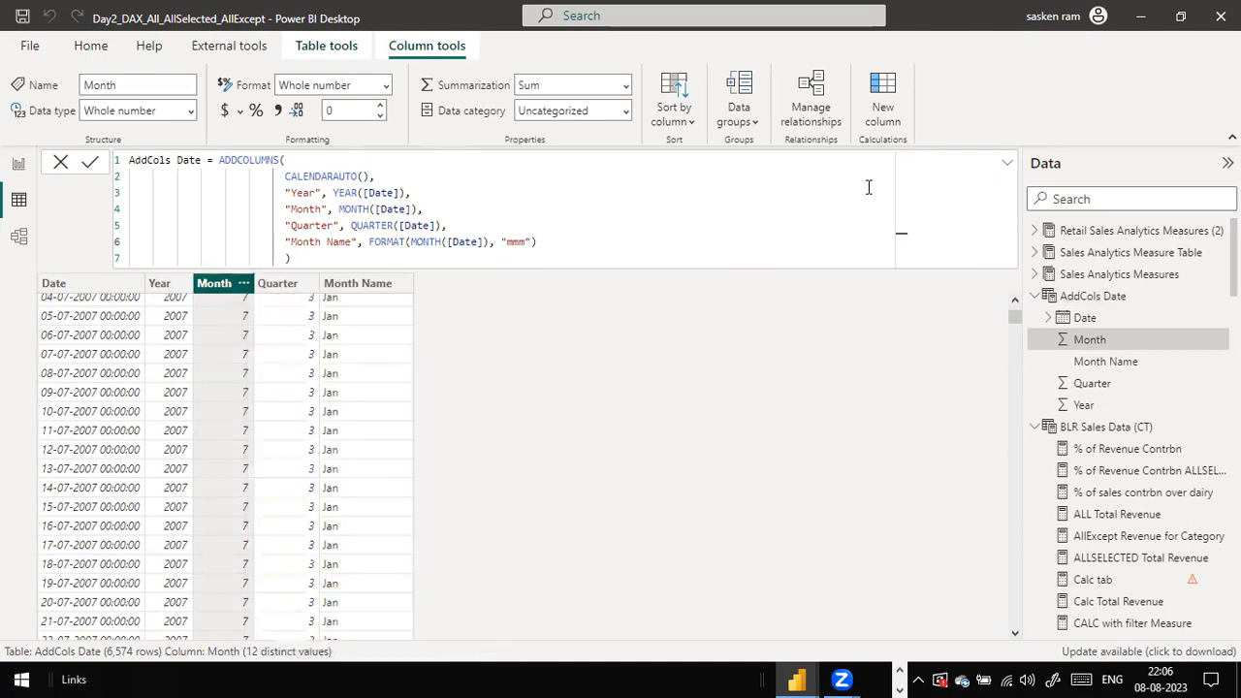
# Collapse the formula and try to sort the Month Name column by Month.
pyautogui.click(61, 164)
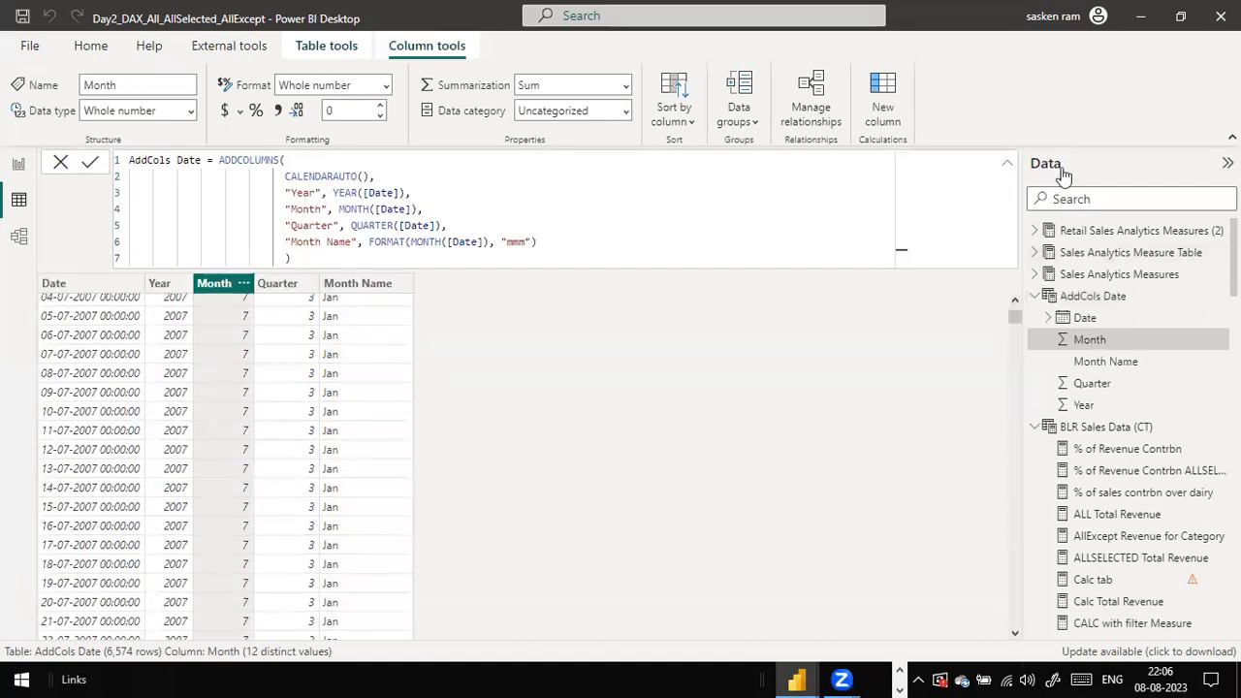
pyautogui.click(1006, 162)
pyautogui.scroll(20, 429, 227)
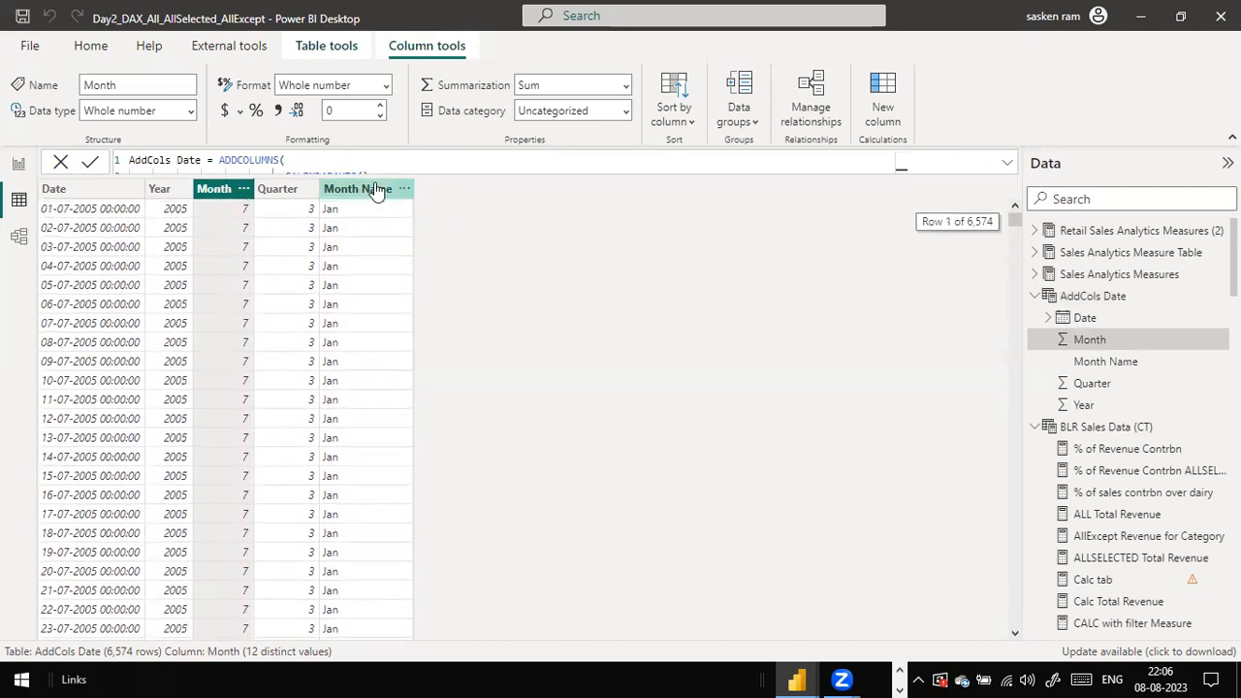
pyautogui.click(377, 190)
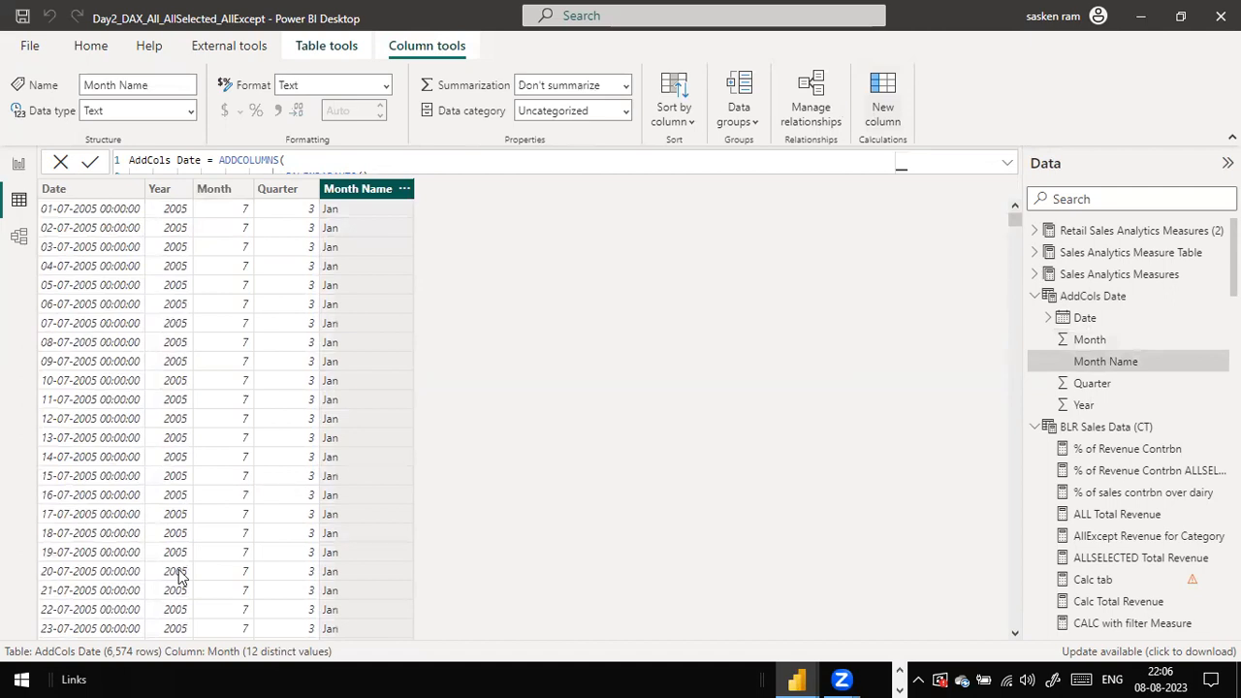
pyautogui.click(691, 121)
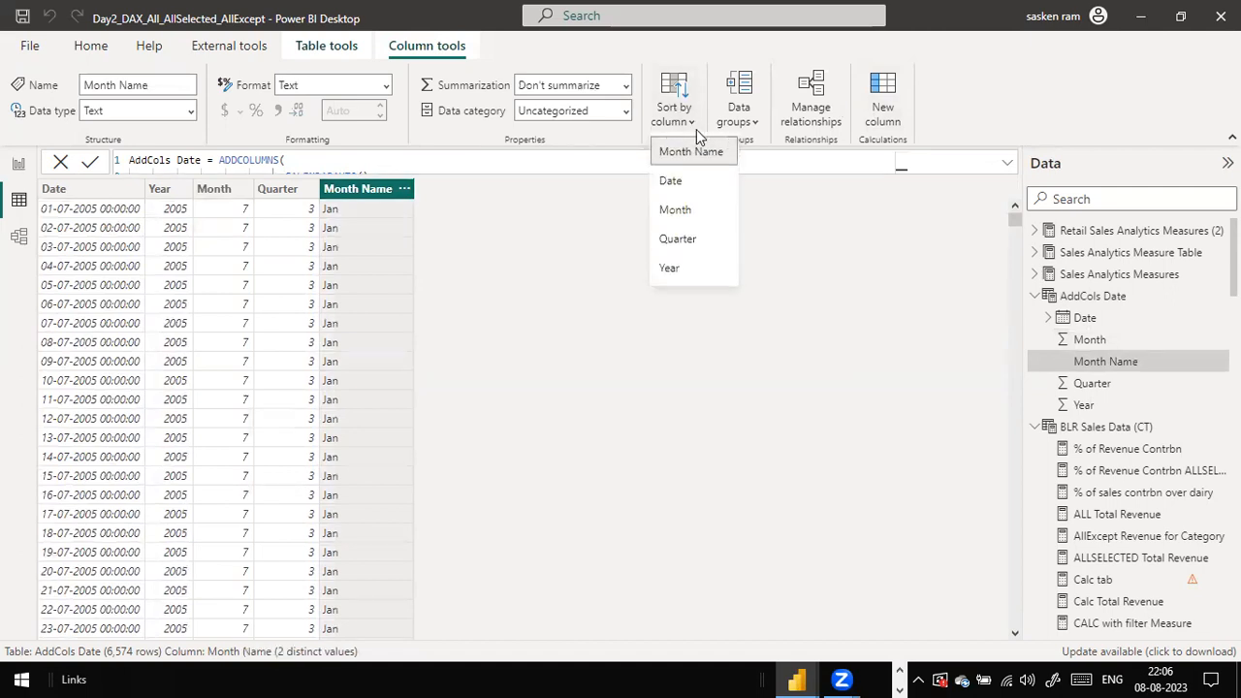
pyautogui.click(695, 215)
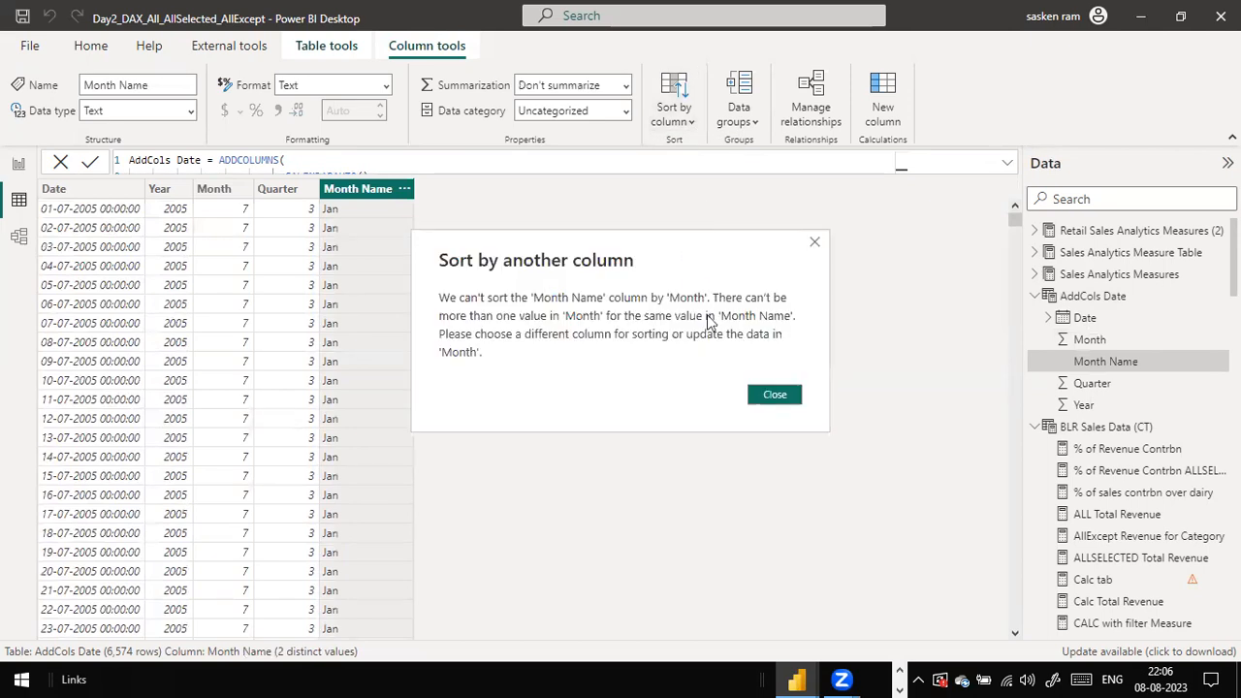
pyautogui.click(774, 395)
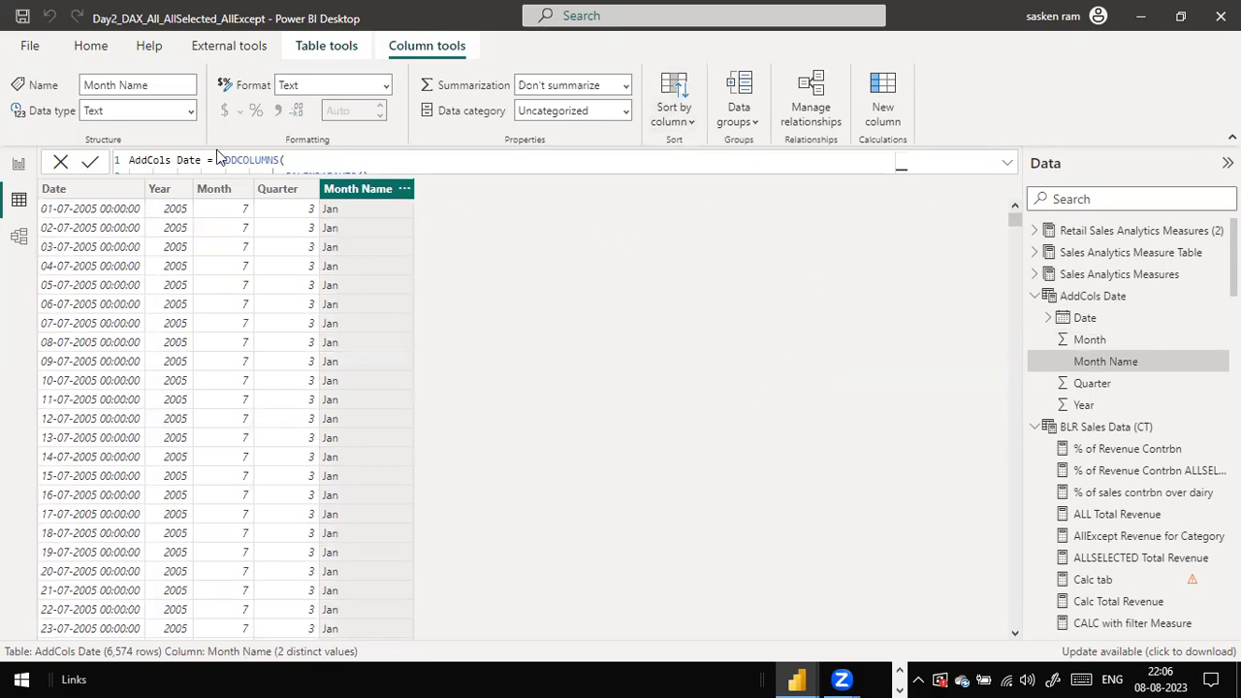
# Sort the Month column by Month Name.
pyautogui.click(206, 191)
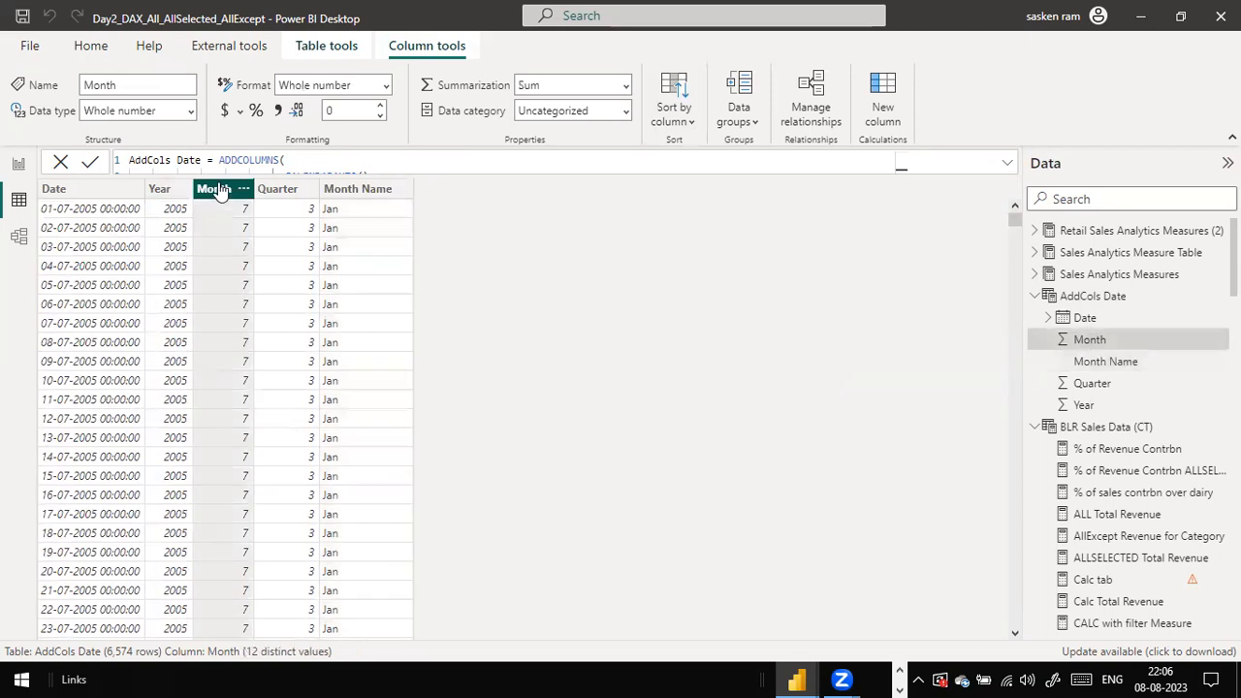
pyautogui.click(688, 119)
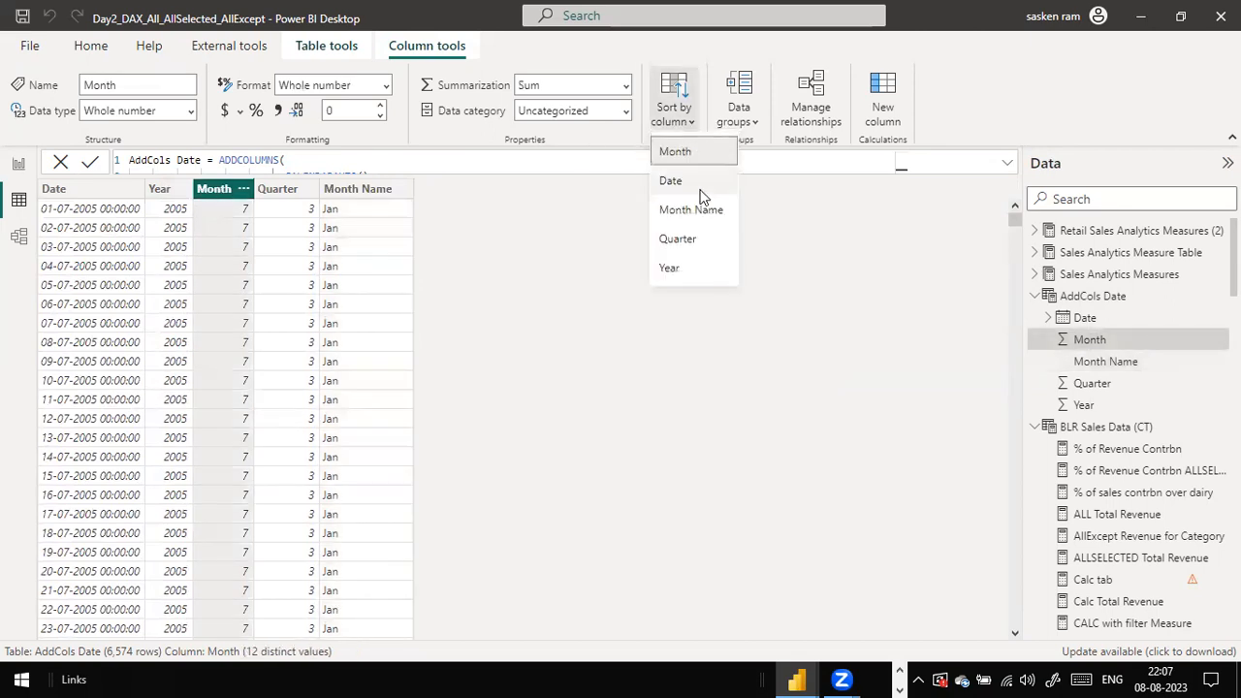
pyautogui.click(681, 215)
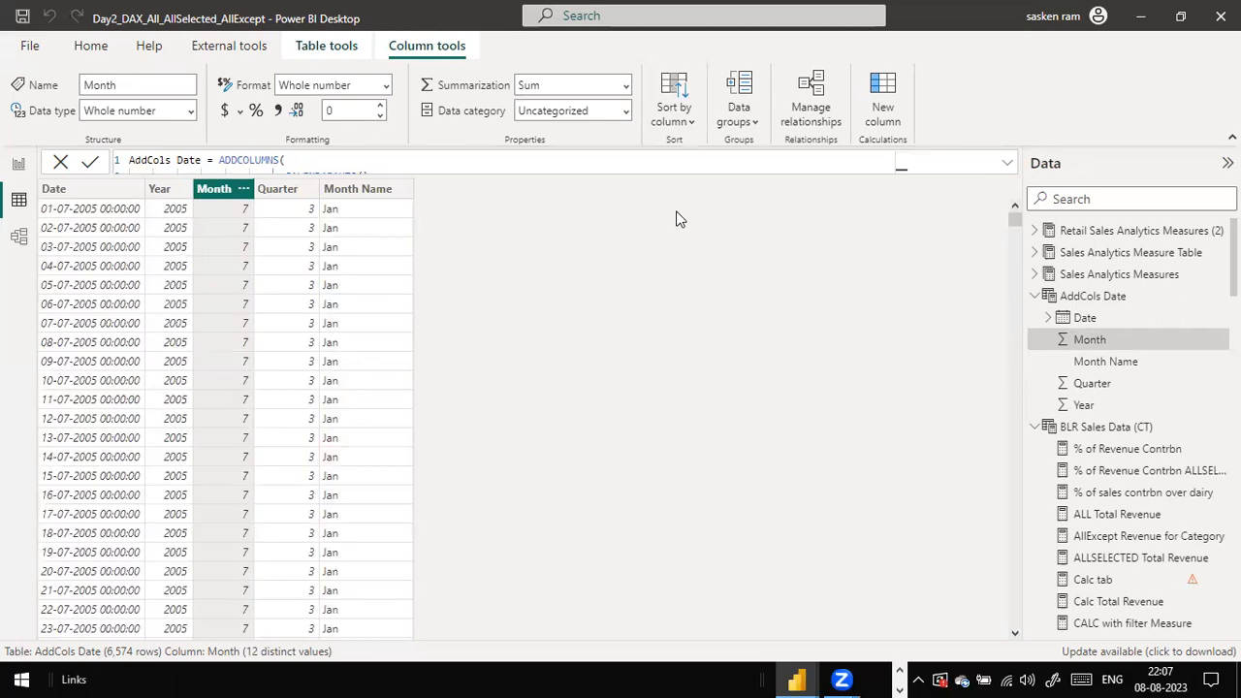
# Retry sorting the Month Name column by the Month column.
pyautogui.click(395, 191)
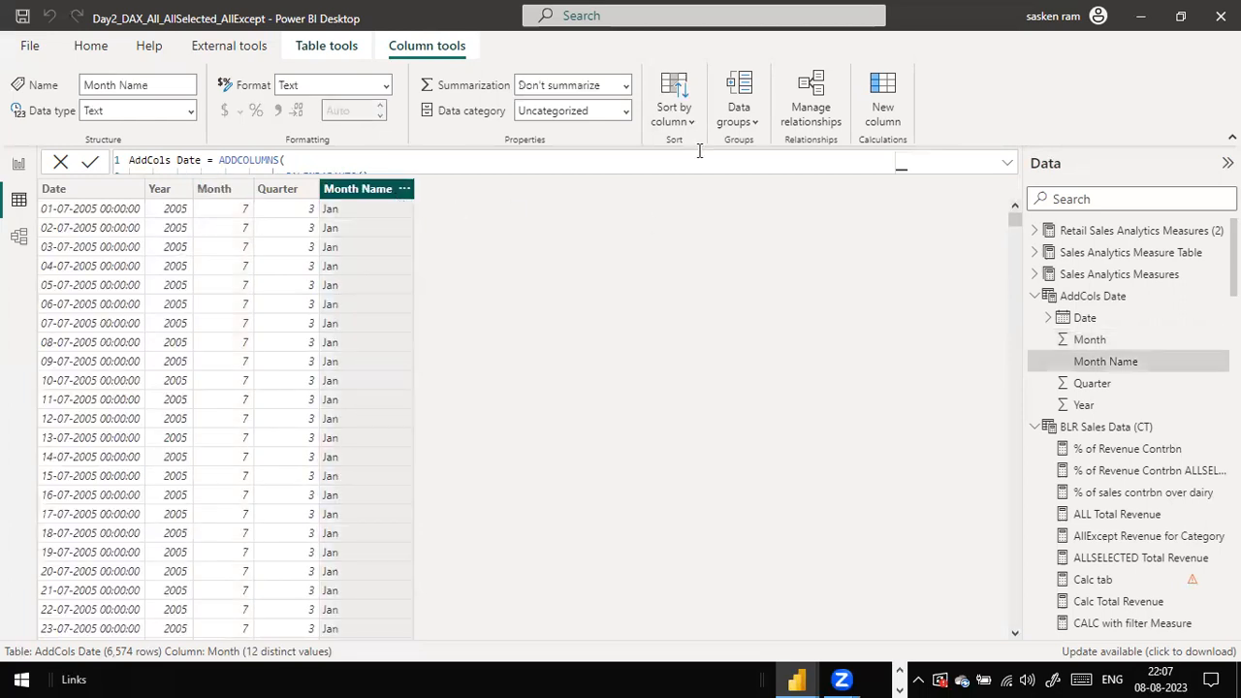
pyautogui.click(675, 112)
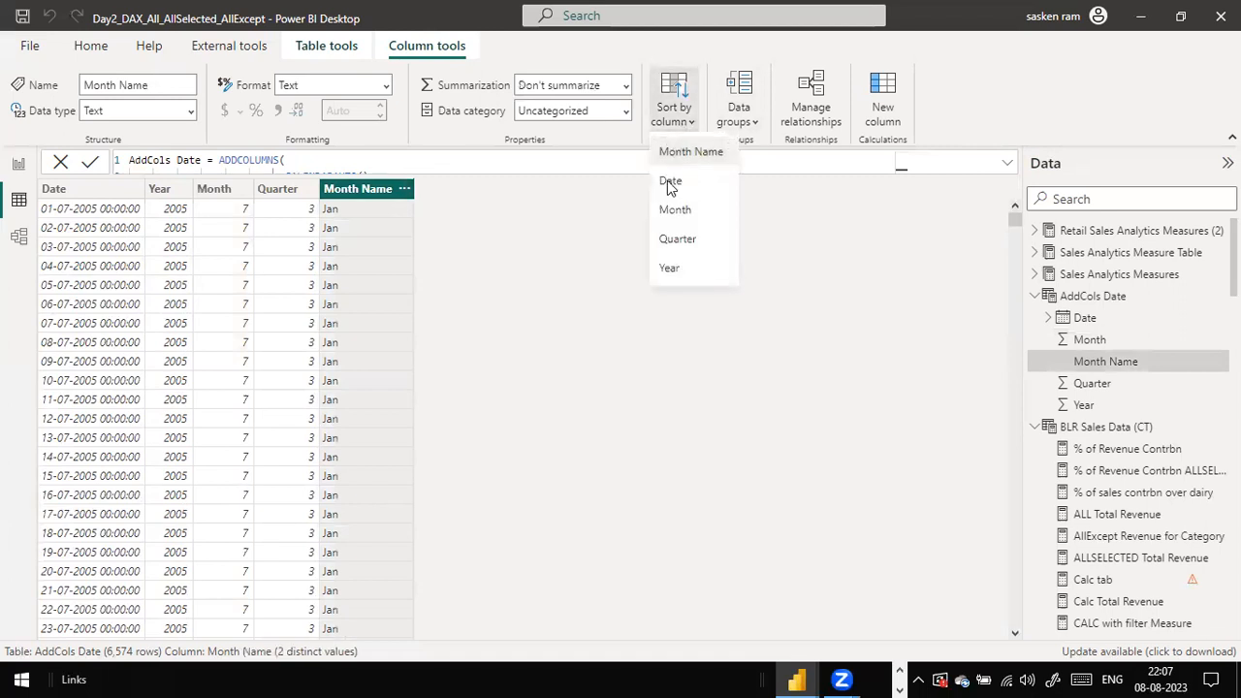
pyautogui.click(674, 210)
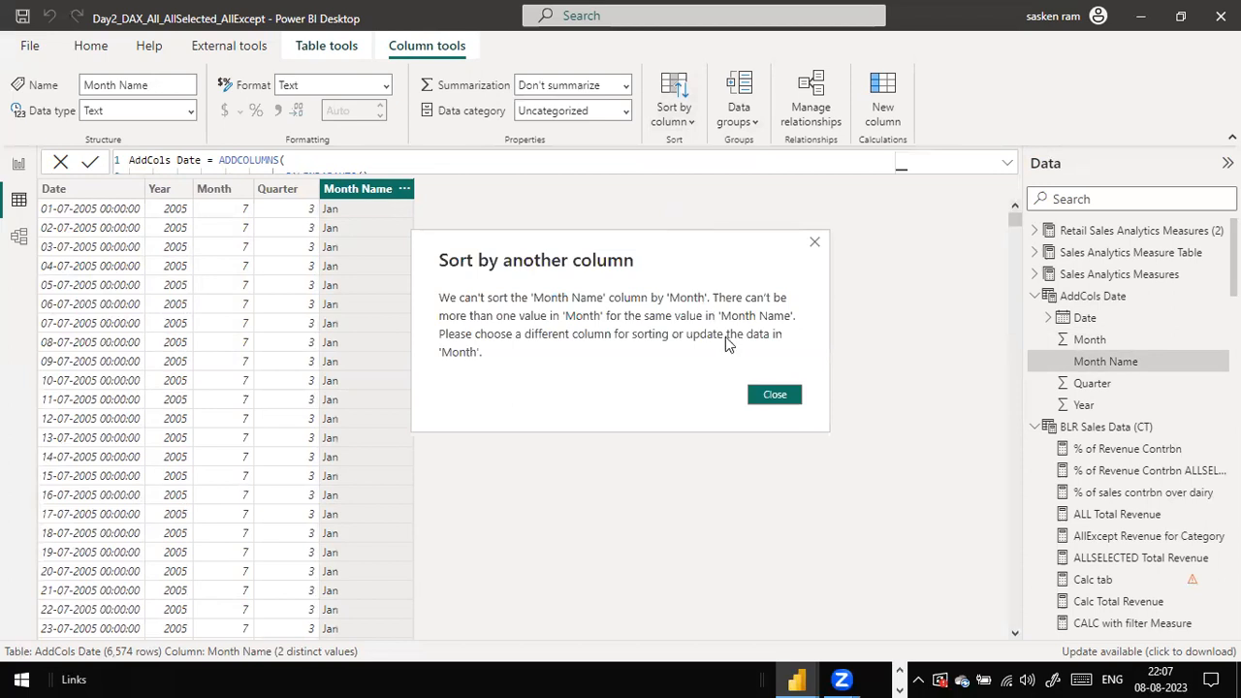
pyautogui.click(776, 396)
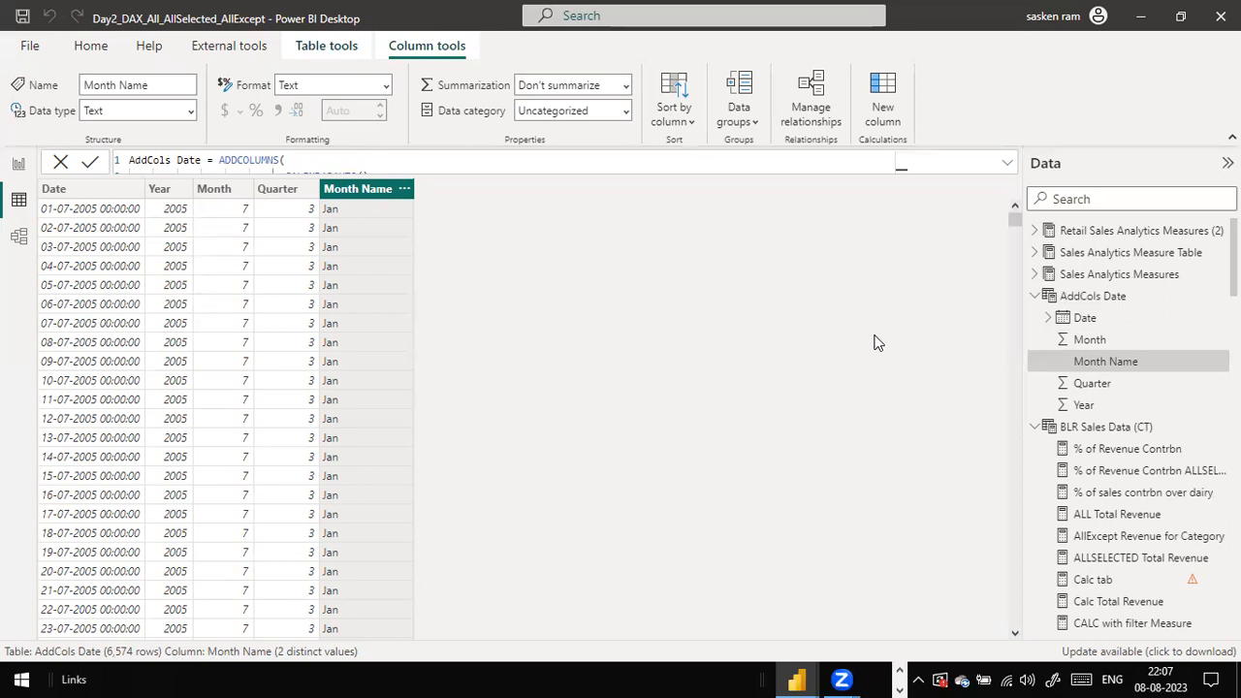
# Expand the table formula, set the Month Name format string to "mmmm", and commit it.
pyautogui.click(1007, 163)
pyautogui.click(516, 242)
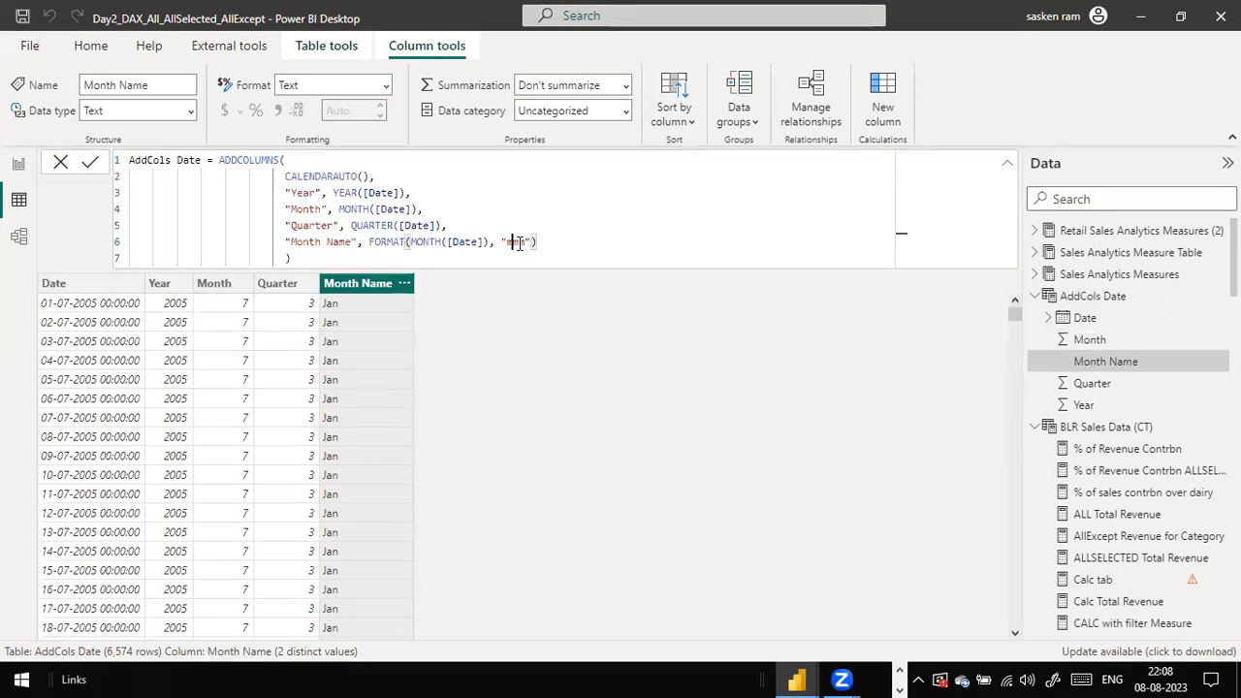
pyautogui.write('m')
pyautogui.click(373, 253)
pyautogui.press('Return')
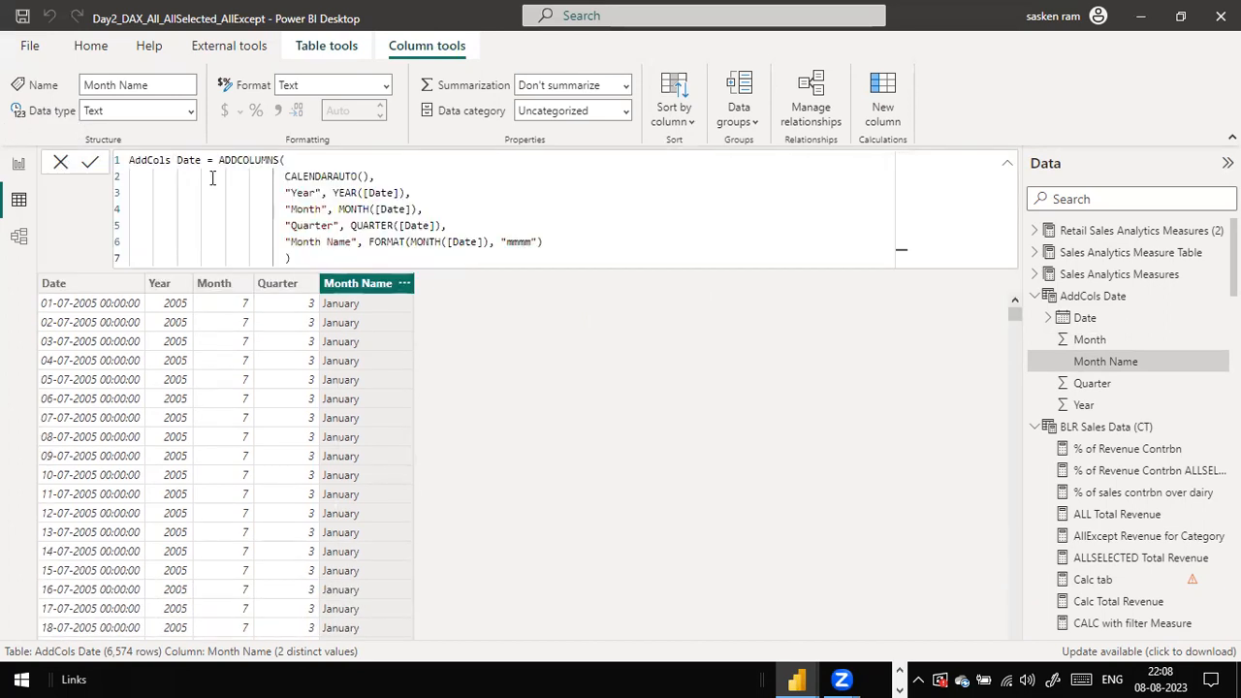
pyautogui.click(214, 282)
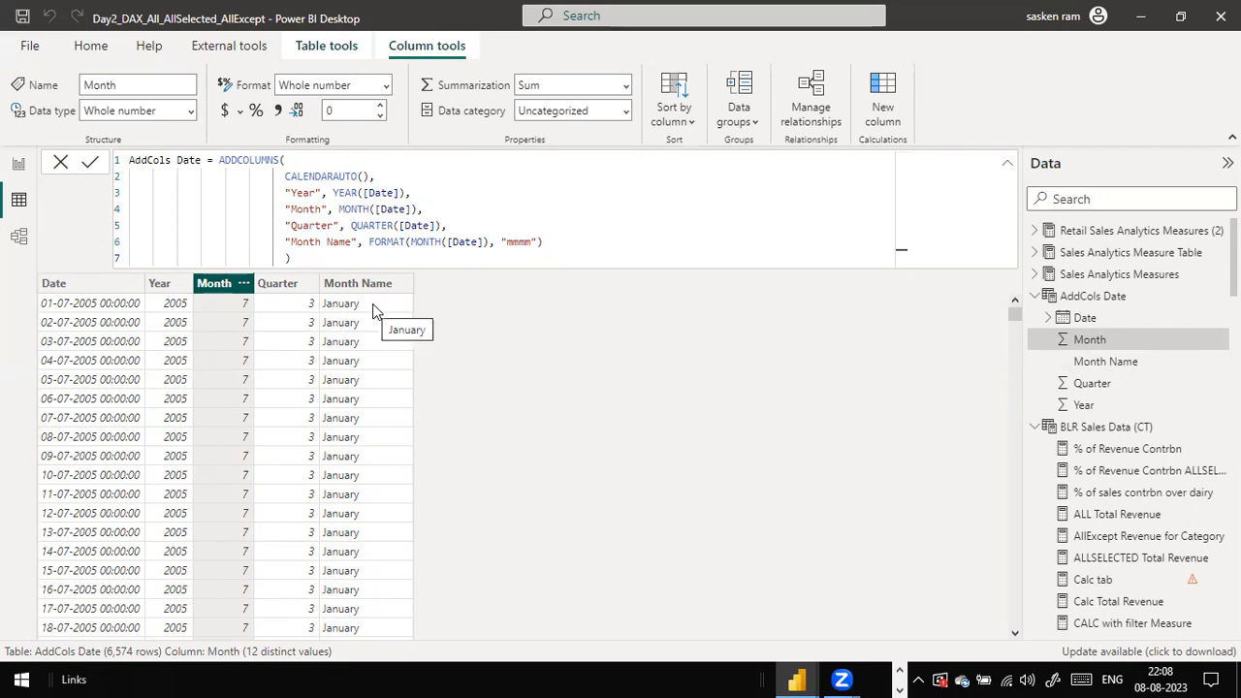
pyautogui.click(523, 258)
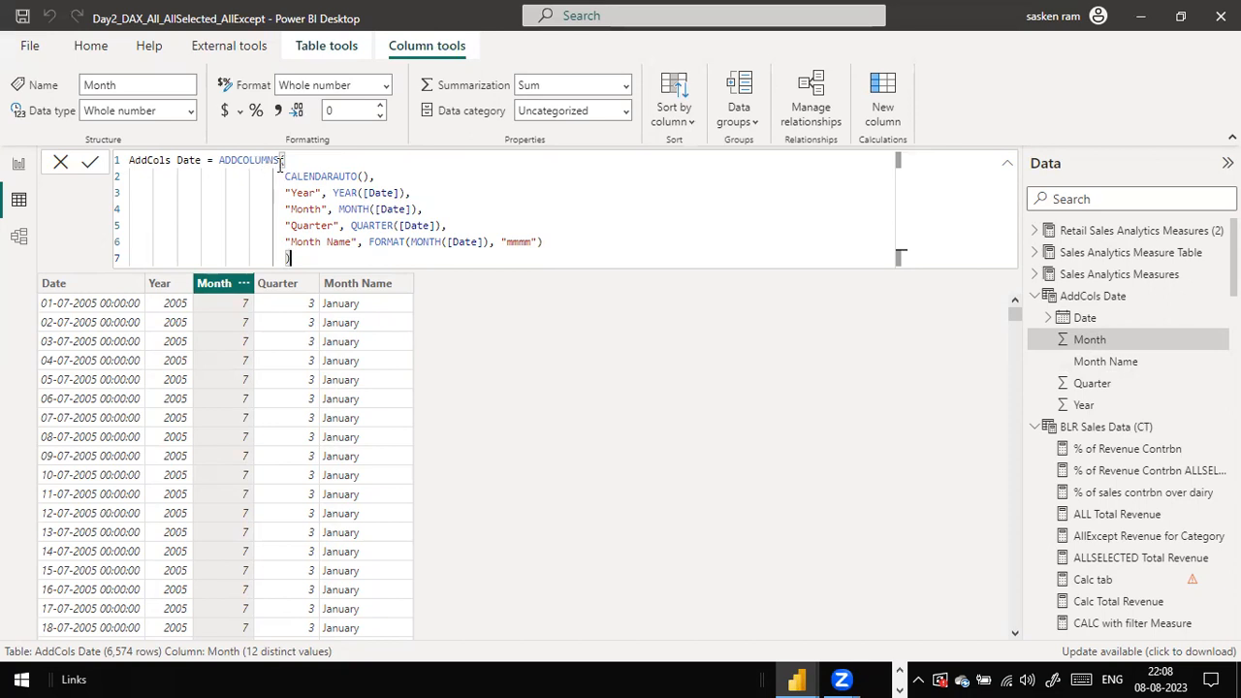
# Review the AddCols Date formula, from its CALENDARAUTO table argument through the Month Name column expression.
pyautogui.moveTo(288, 176); pyautogui.dragTo(427, 253)
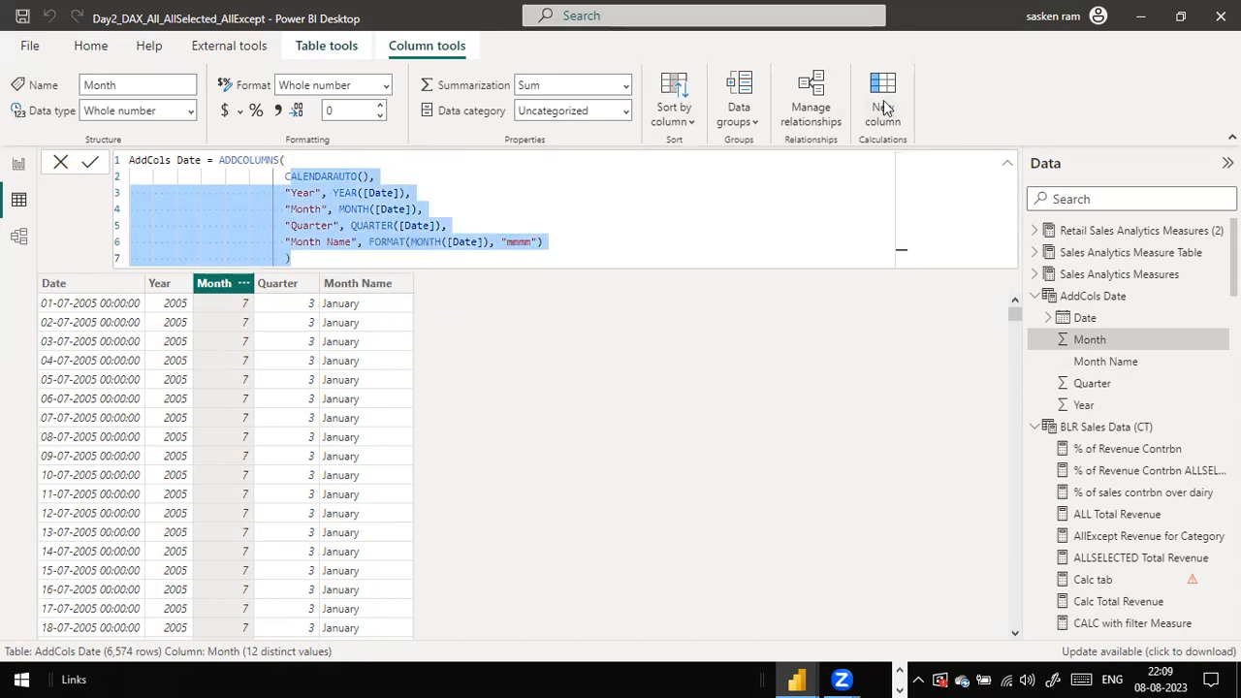
pyautogui.click(260, 177)
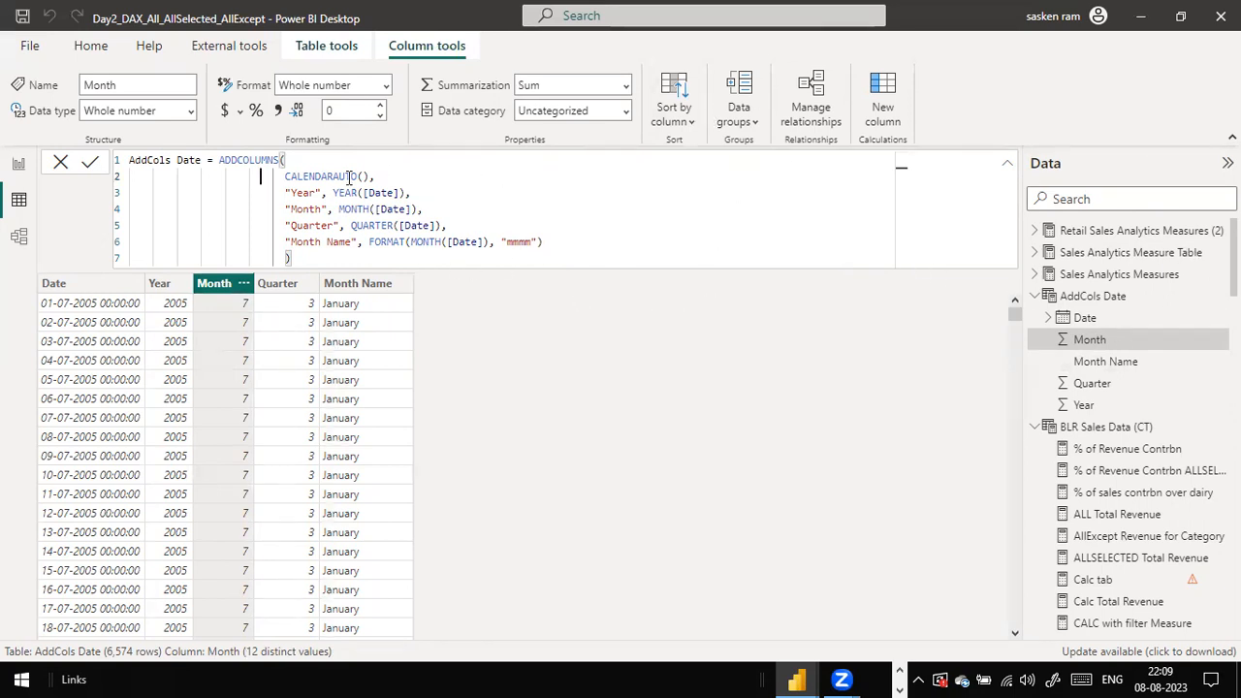
pyautogui.click(577, 245)
# Return to the report view and switch to the presentation slide showing the ADDCOLUMNS syntax.
pyautogui.click(17, 171)
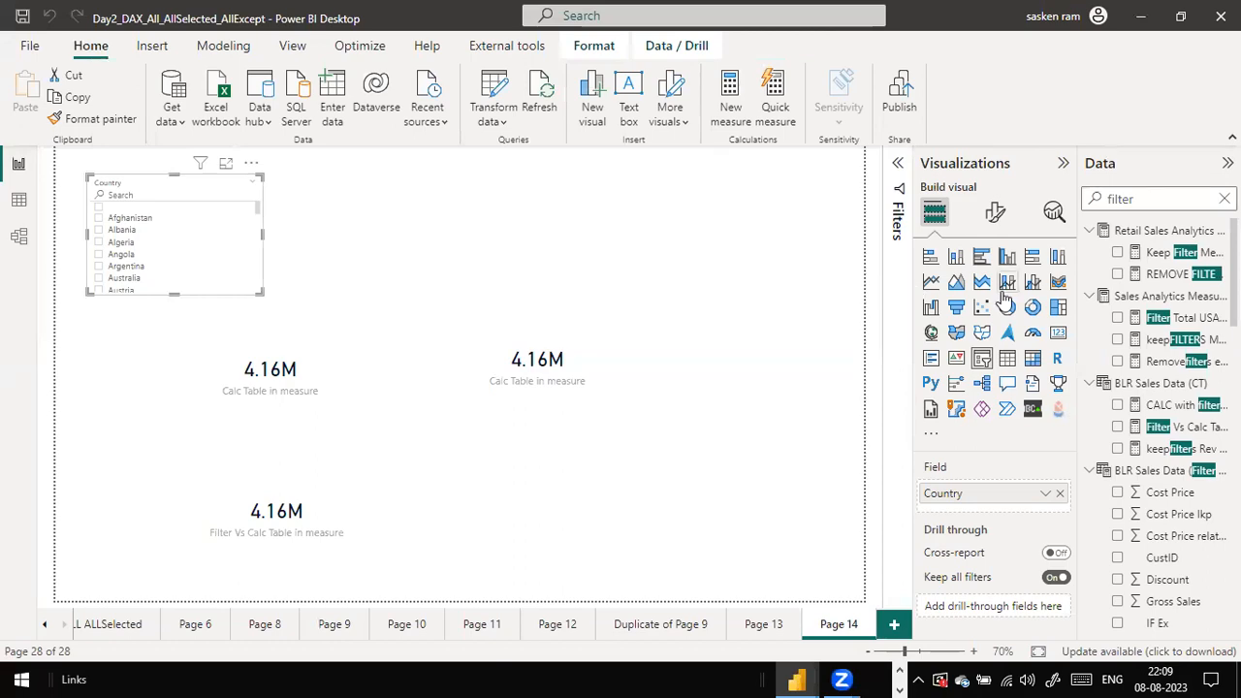
pyautogui.hotkey('alt', 'Tab')
pyautogui.hotkey('alt', 'Tab')
pyautogui.hotkey('alt', 'Tab')
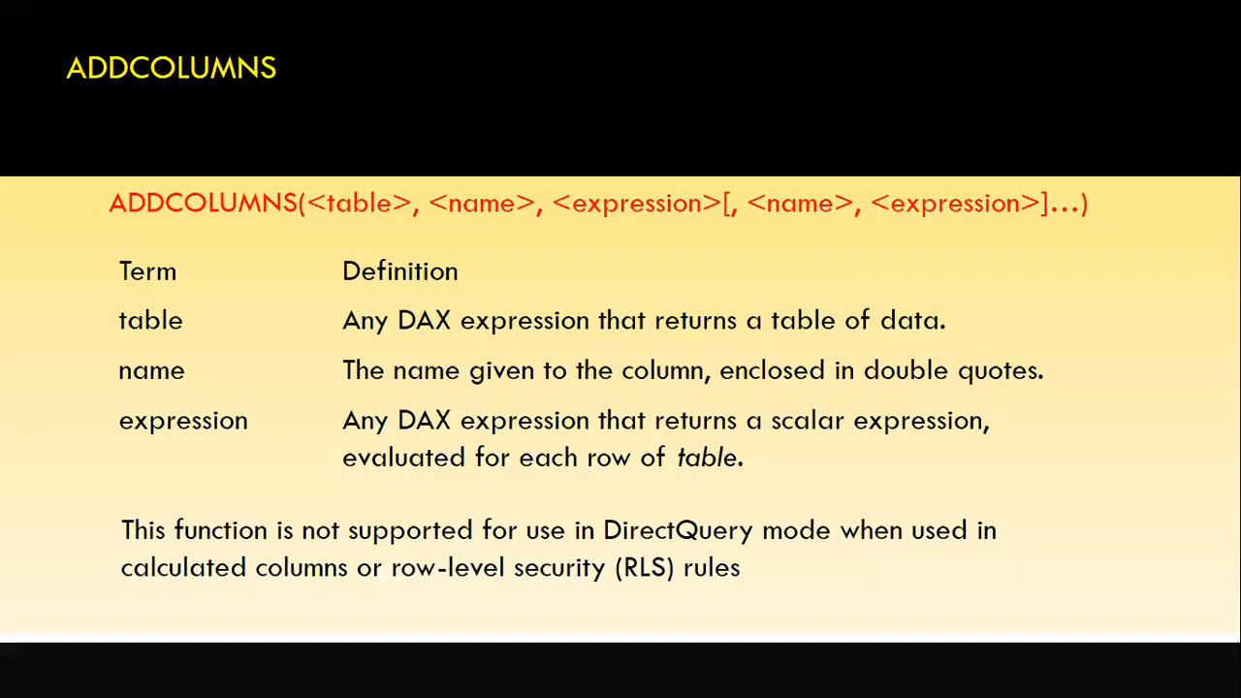
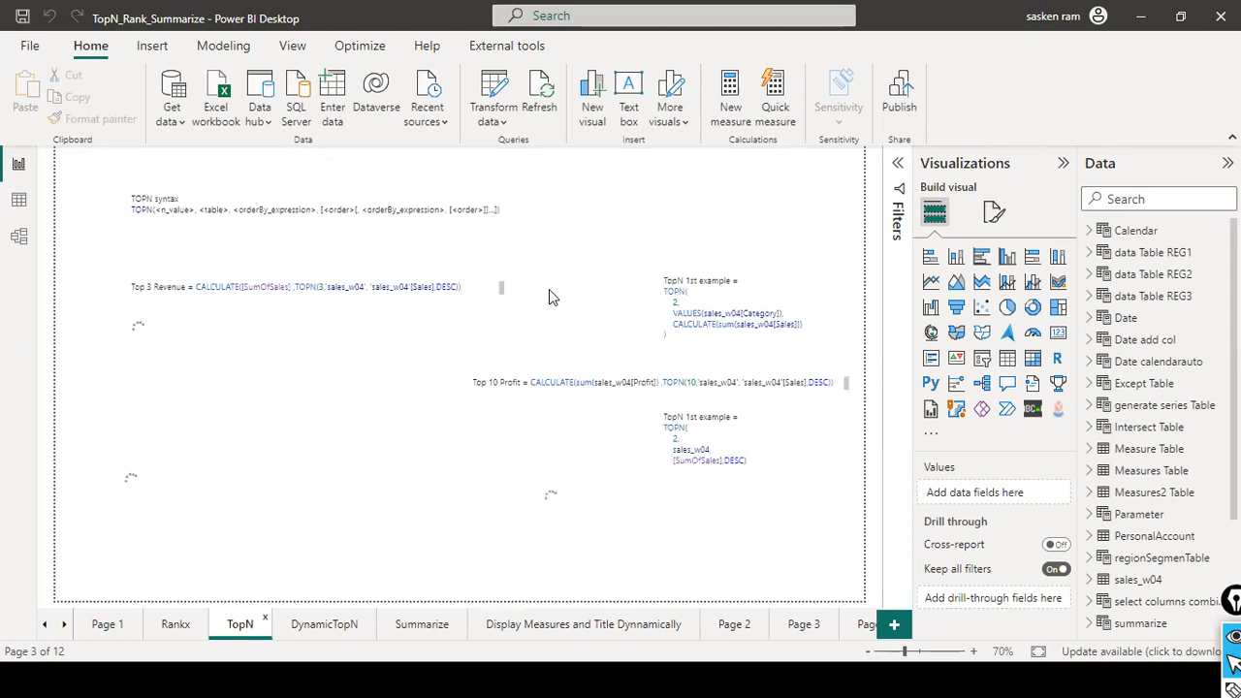
# Select the TOPN syntax text box and handwrite a product list beside it with sales values 100, 180, 70, 140 and 350.
pyautogui.click(191, 232)
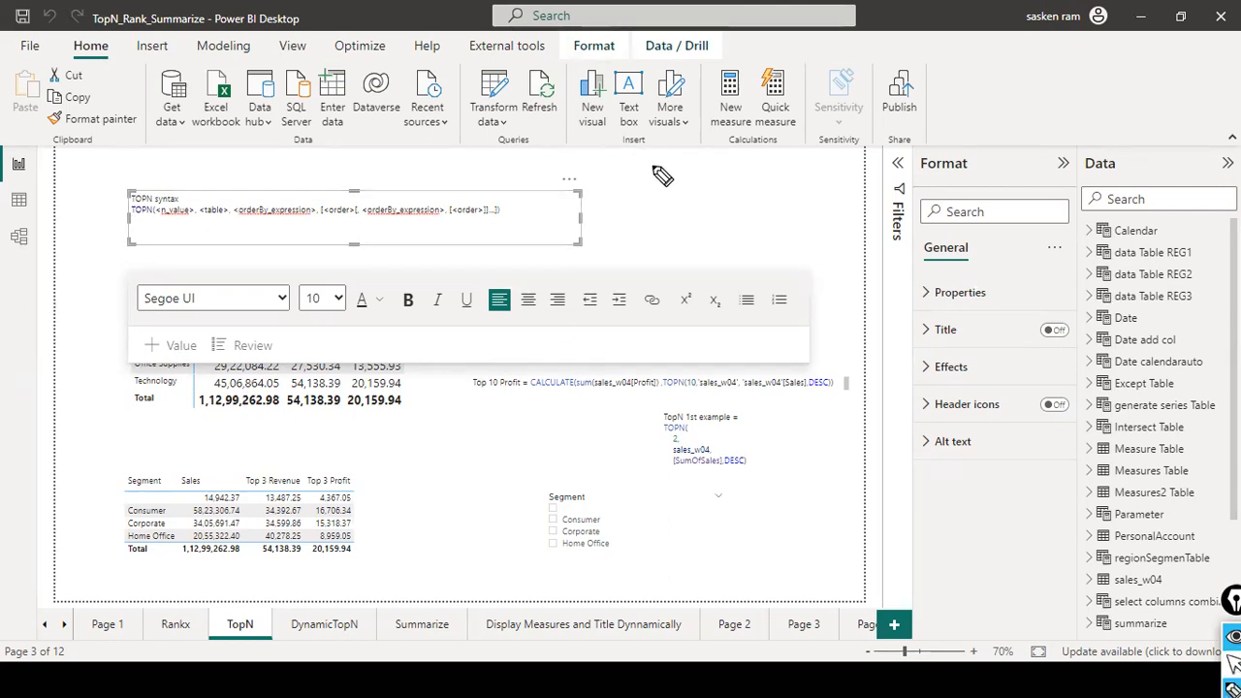
pyautogui.moveTo(643, 165)
pyautogui.mouseDown()
pyautogui.moveTo(650, 252)
pyautogui.moveTo(668, 288)
pyautogui.moveTo(679, 271)
pyautogui.mouseUp()
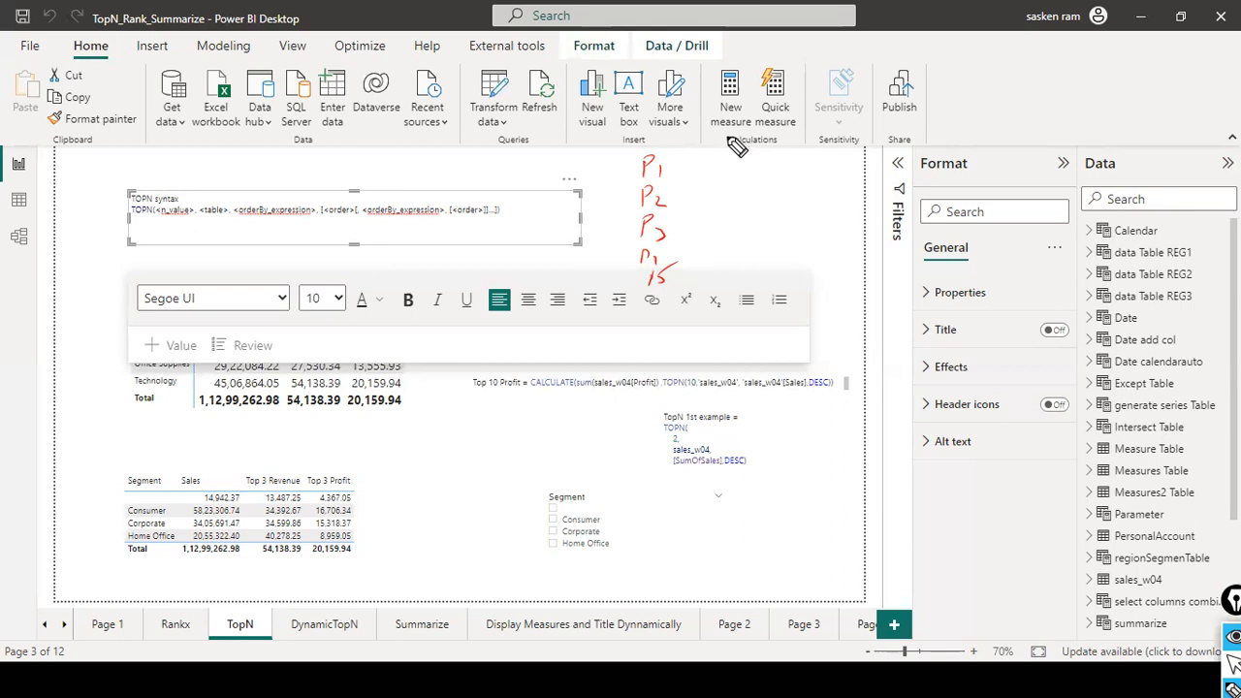
pyautogui.moveTo(721, 163)
pyautogui.mouseDown()
pyautogui.moveTo(754, 167)
pyautogui.moveTo(725, 203)
pyautogui.moveTo(752, 186)
pyautogui.mouseUp()
pyautogui.moveTo(764, 191)
pyautogui.mouseDown()
pyautogui.moveTo(733, 242)
pyautogui.moveTo(756, 228)
pyautogui.moveTo(738, 263)
pyautogui.mouseUp()
pyautogui.moveTo(749, 247)
pyautogui.mouseDown()
pyautogui.moveTo(760, 260)
pyautogui.moveTo(773, 252)
pyautogui.moveTo(744, 285)
pyautogui.moveTo(784, 273)
pyautogui.mouseUp()
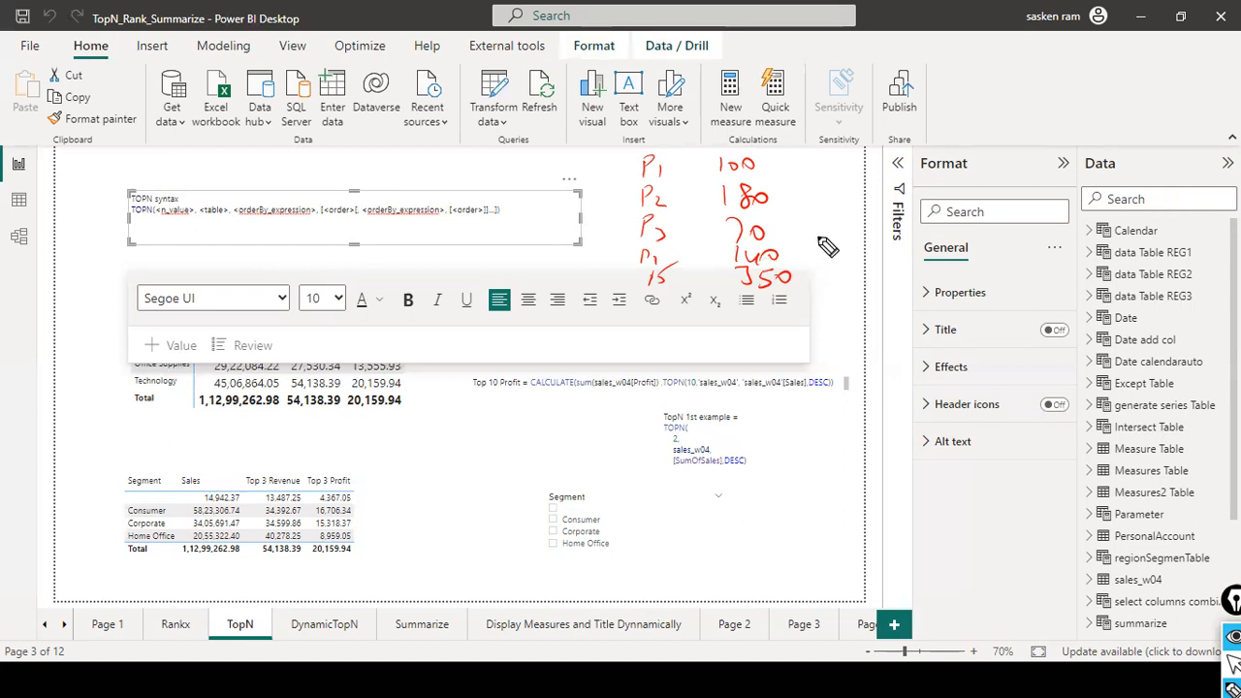
pyautogui.moveTo(721, 137)
pyautogui.mouseDown()
pyautogui.moveTo(732, 152)
pyautogui.moveTo(748, 141)
pyautogui.moveTo(781, 151)
pyautogui.mouseUp()
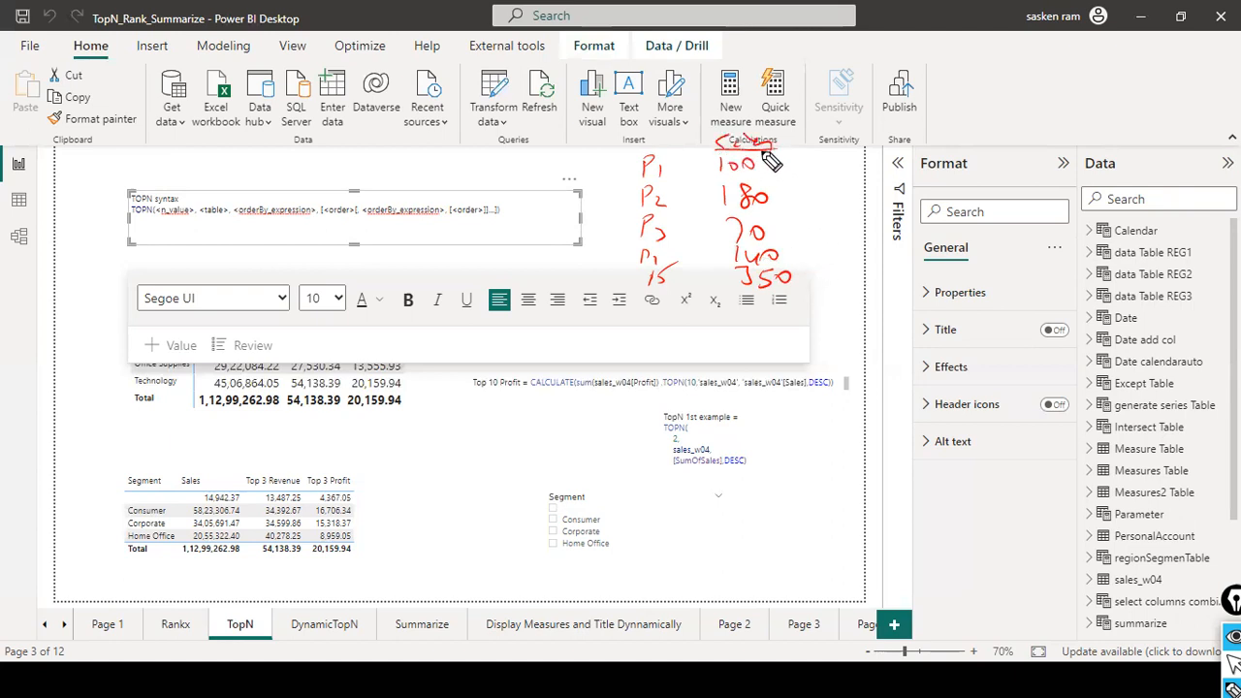
pyautogui.moveTo(636, 140); pyautogui.dragTo(686, 144)
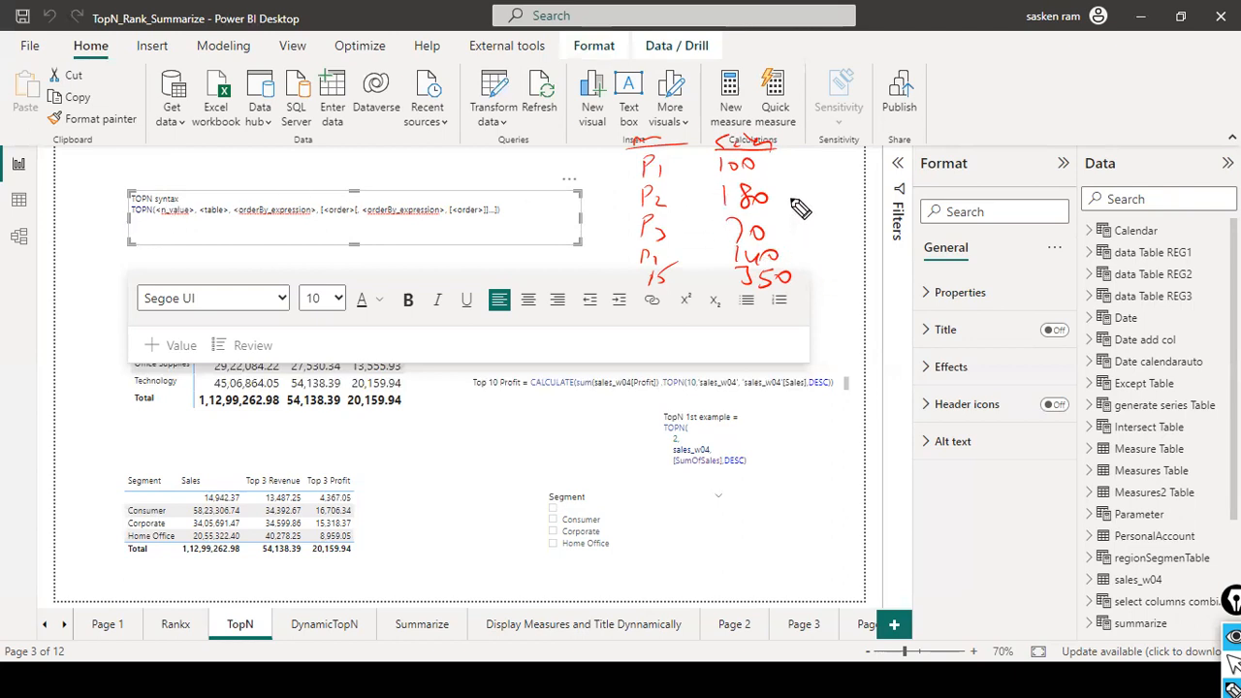
# Tick the three highest handwritten sales values, 350, 180 and 140, and clear the ink annotations.
pyautogui.moveTo(809, 276)
pyautogui.mouseDown()
pyautogui.moveTo(820, 283)
pyautogui.moveTo(842, 255)
pyautogui.mouseUp()
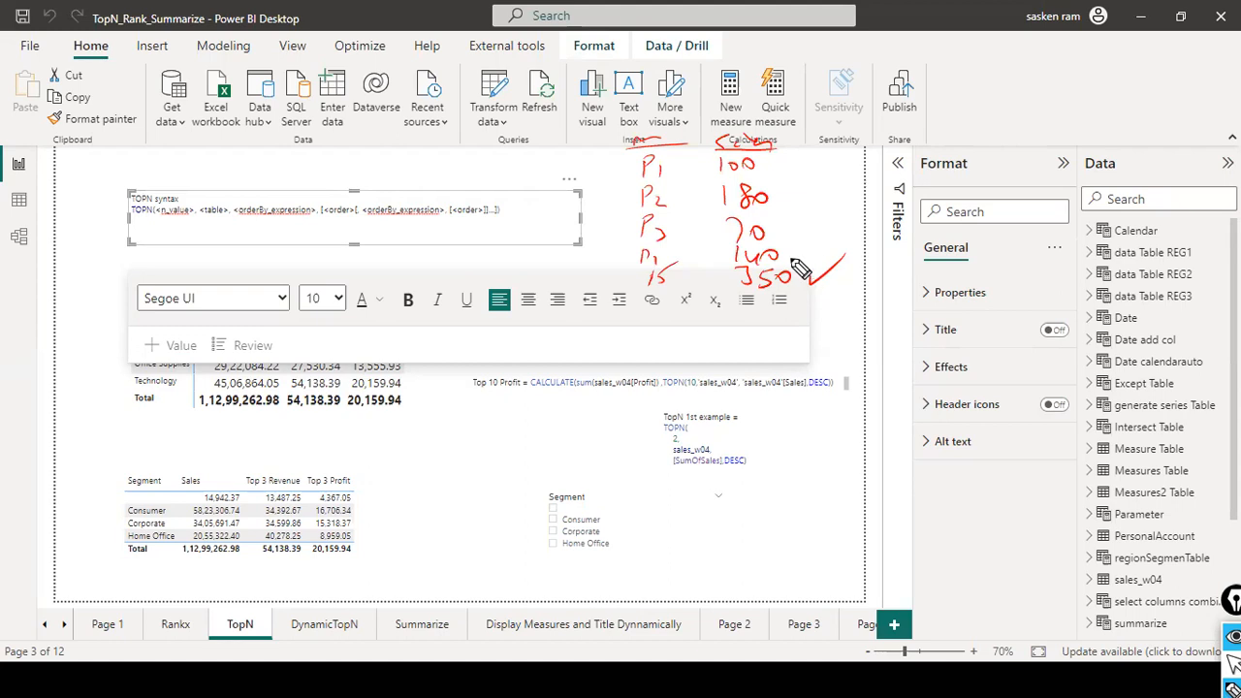
pyautogui.moveTo(807, 251); pyautogui.dragTo(809, 258)
pyautogui.moveTo(785, 195); pyautogui.dragTo(826, 170)
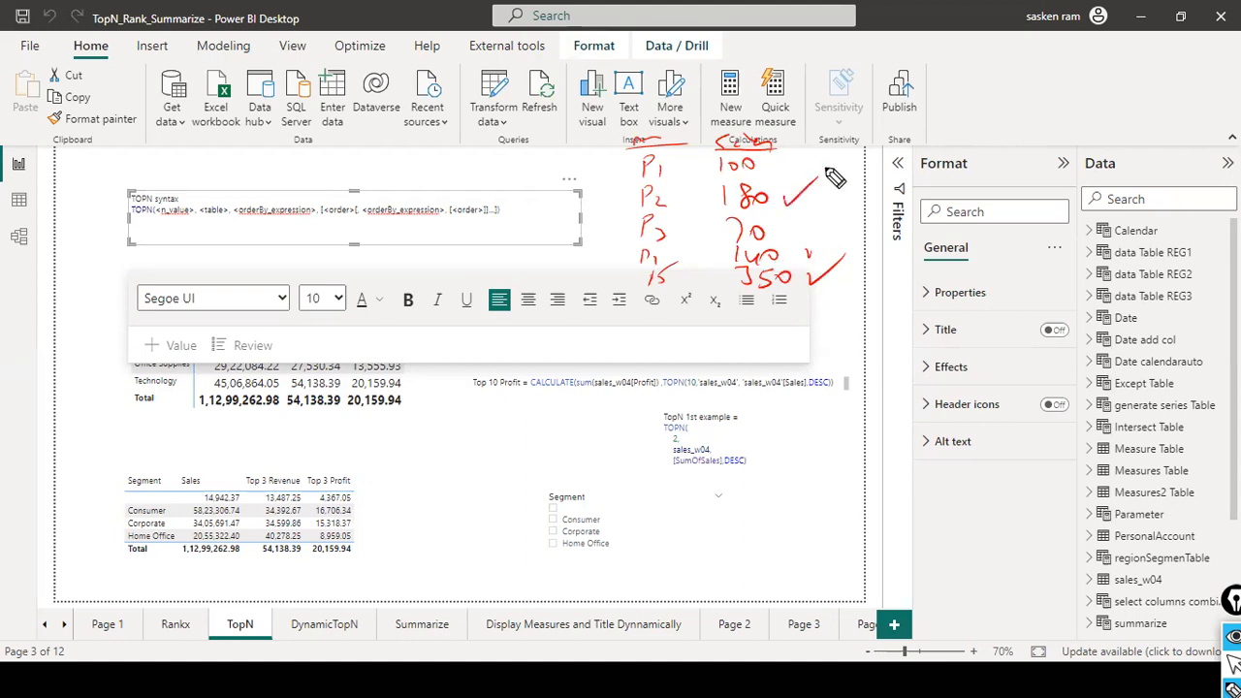
pyautogui.moveTo(805, 254); pyautogui.dragTo(845, 230)
pyautogui.hotkey('ctrl', 'shift', '7')
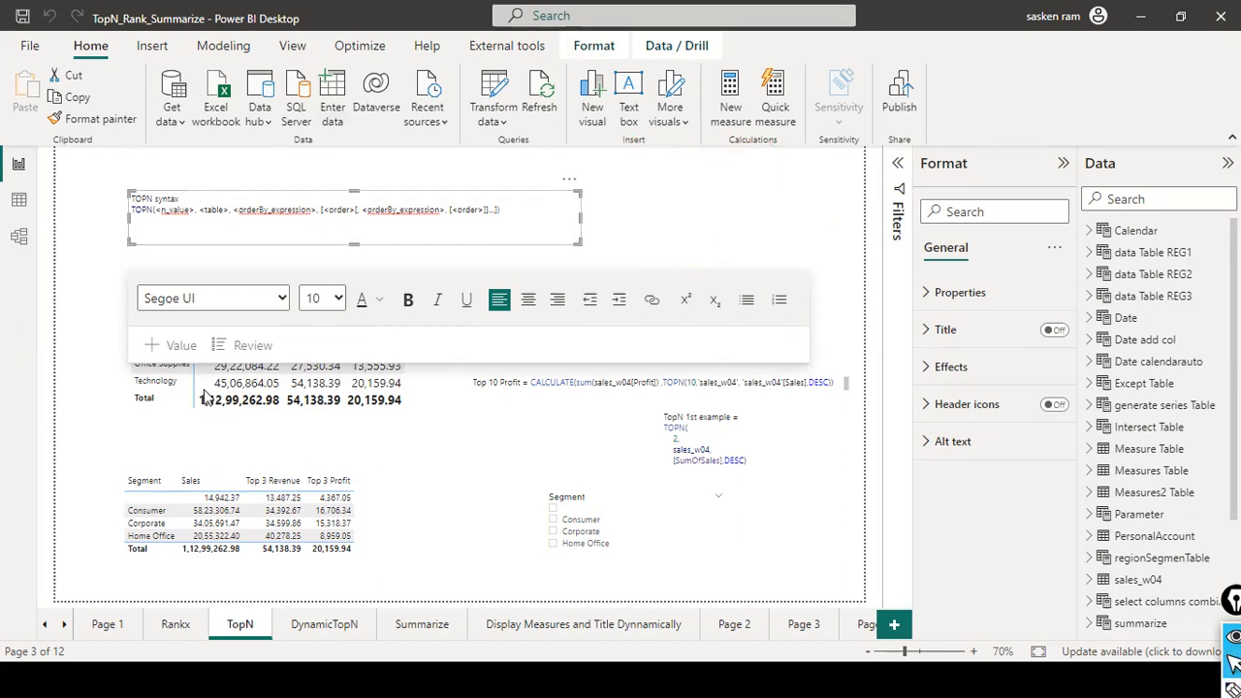
# Examine the Top 3 Revenue formula text and the category matrix on the TopN page.
pyautogui.click(650, 472)
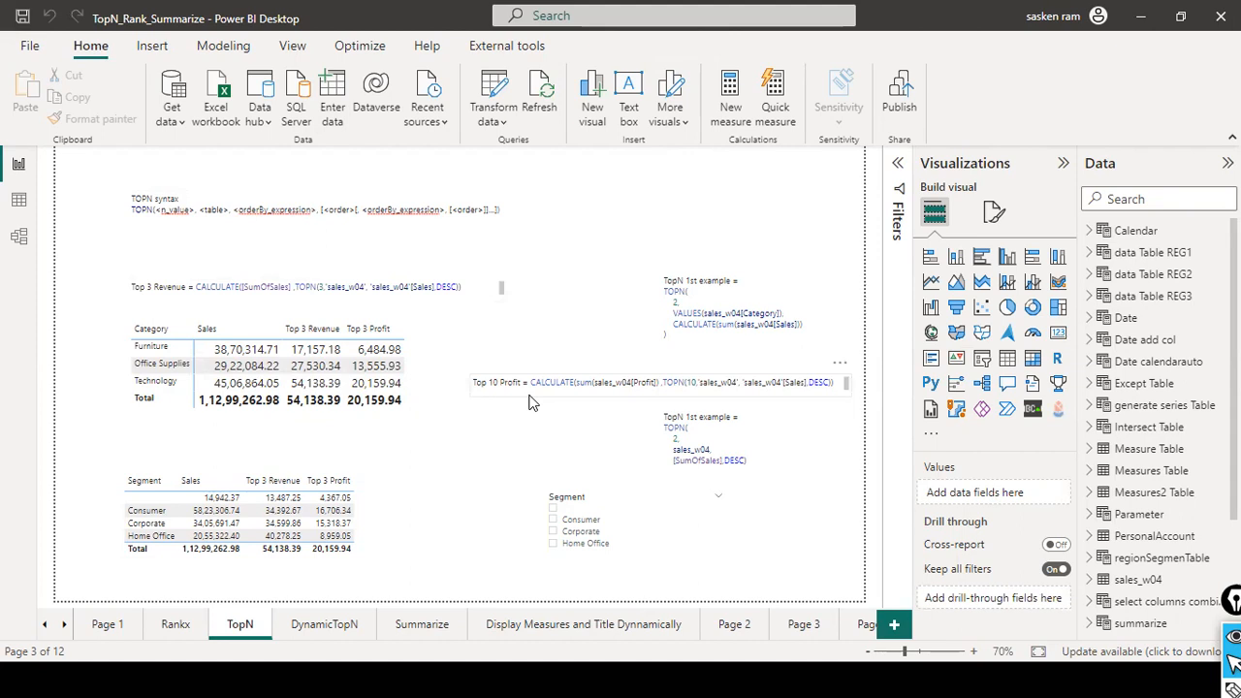
pyautogui.click(212, 45)
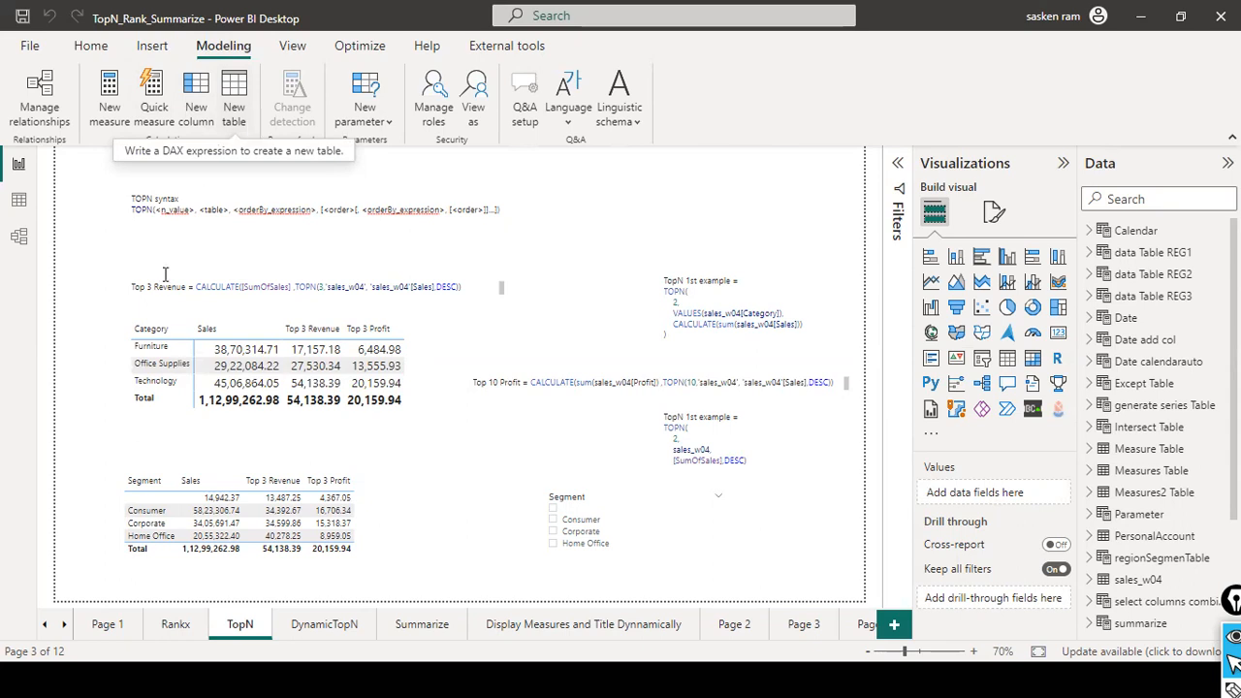
pyautogui.click(185, 296)
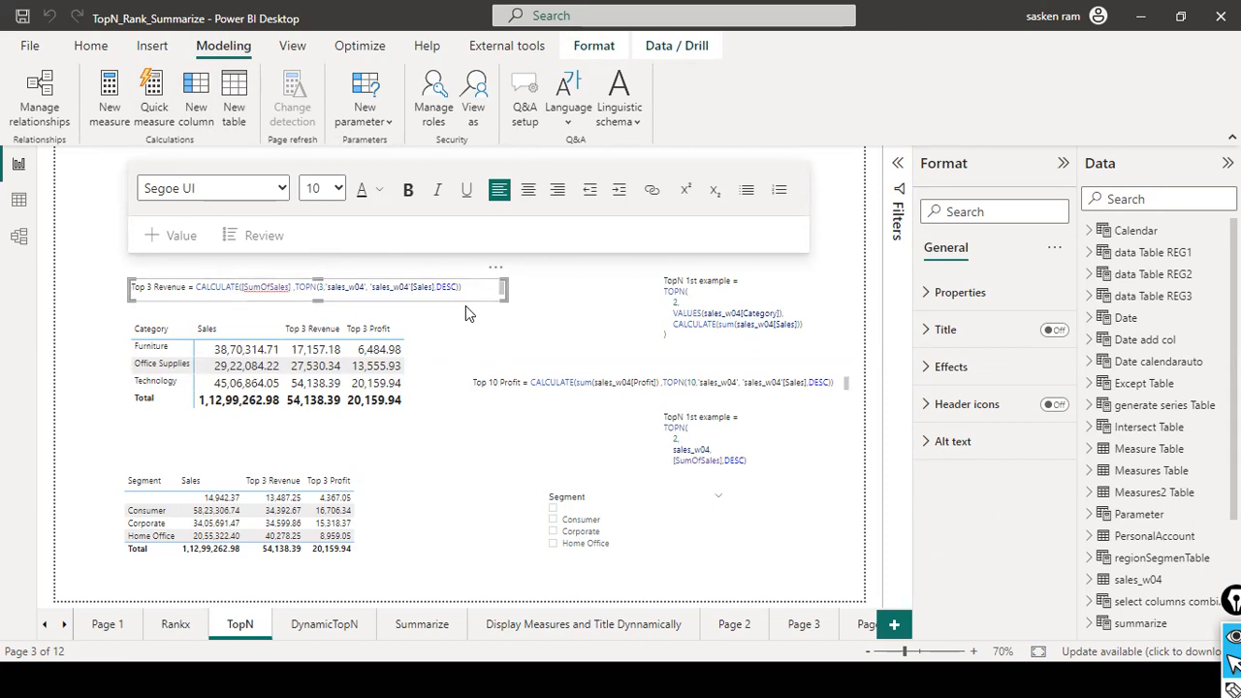
pyautogui.click(569, 311)
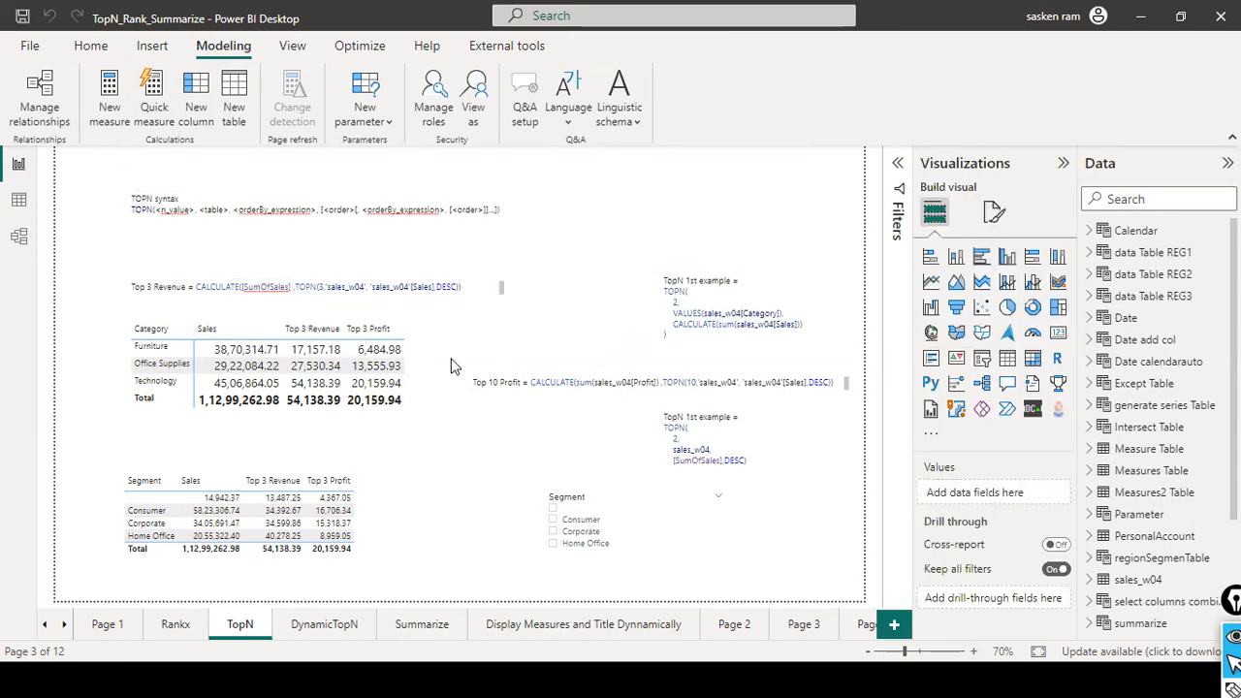
pyautogui.click(415, 366)
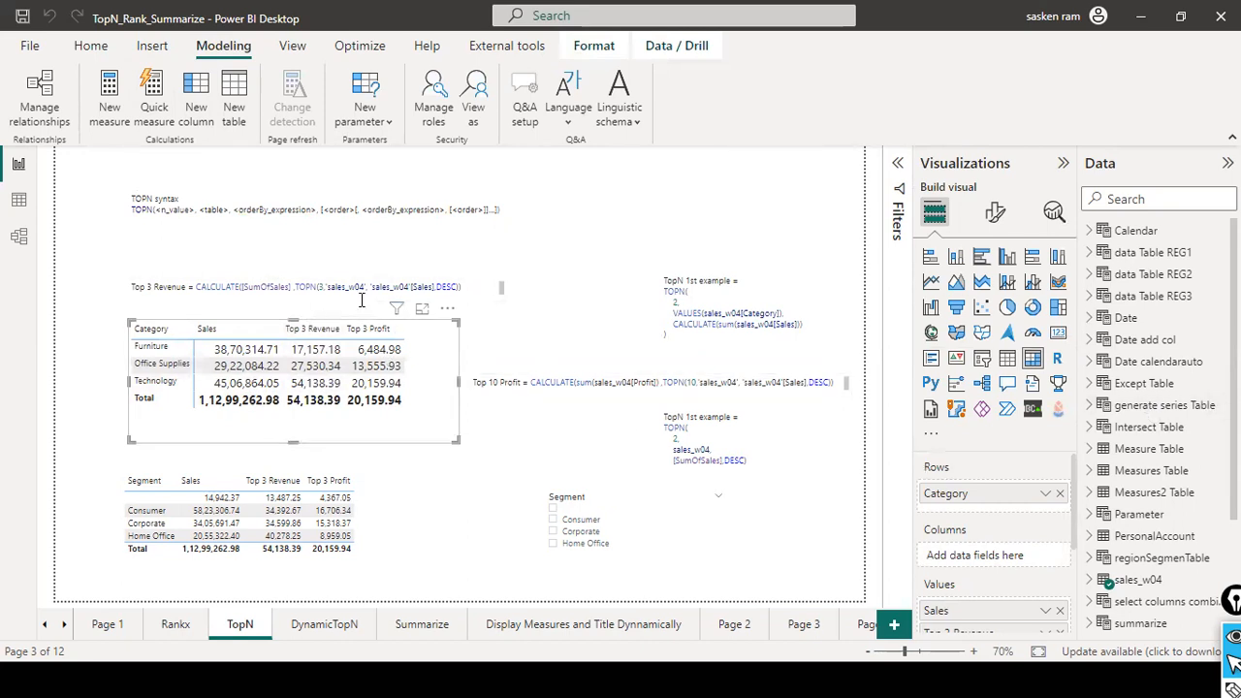
# In the table view, search the data fields for "top" and open the top3 table.
pyautogui.click(19, 203)
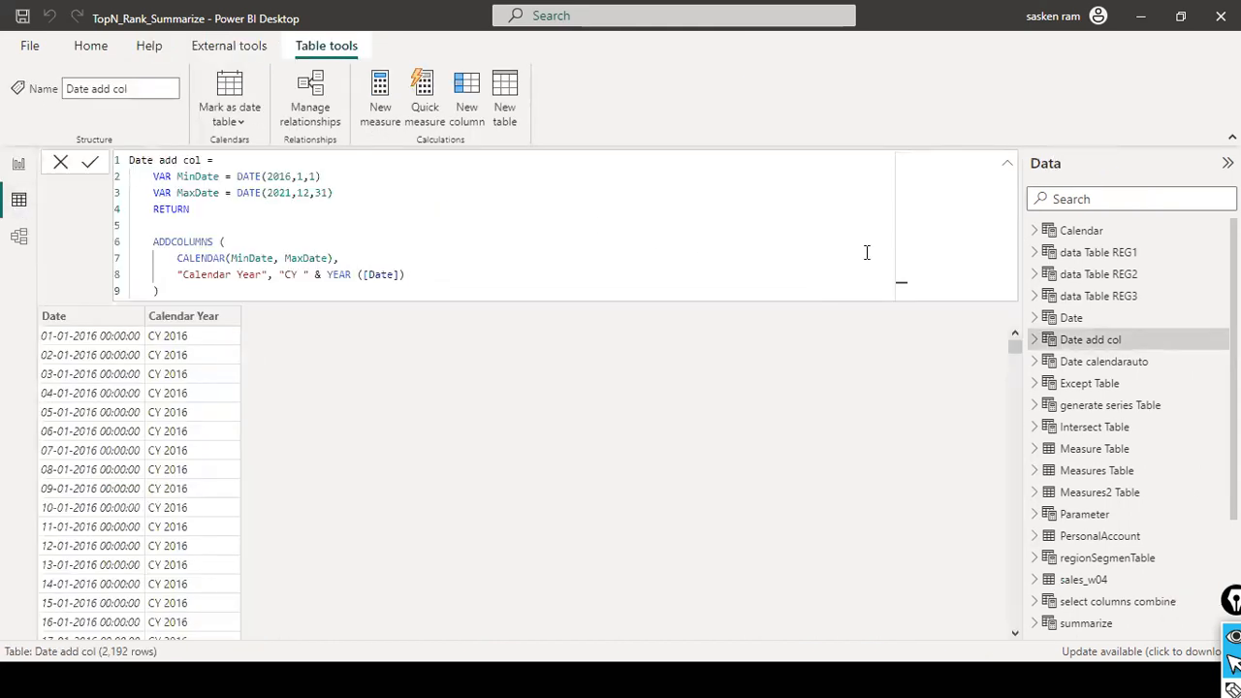
pyautogui.click(1074, 194)
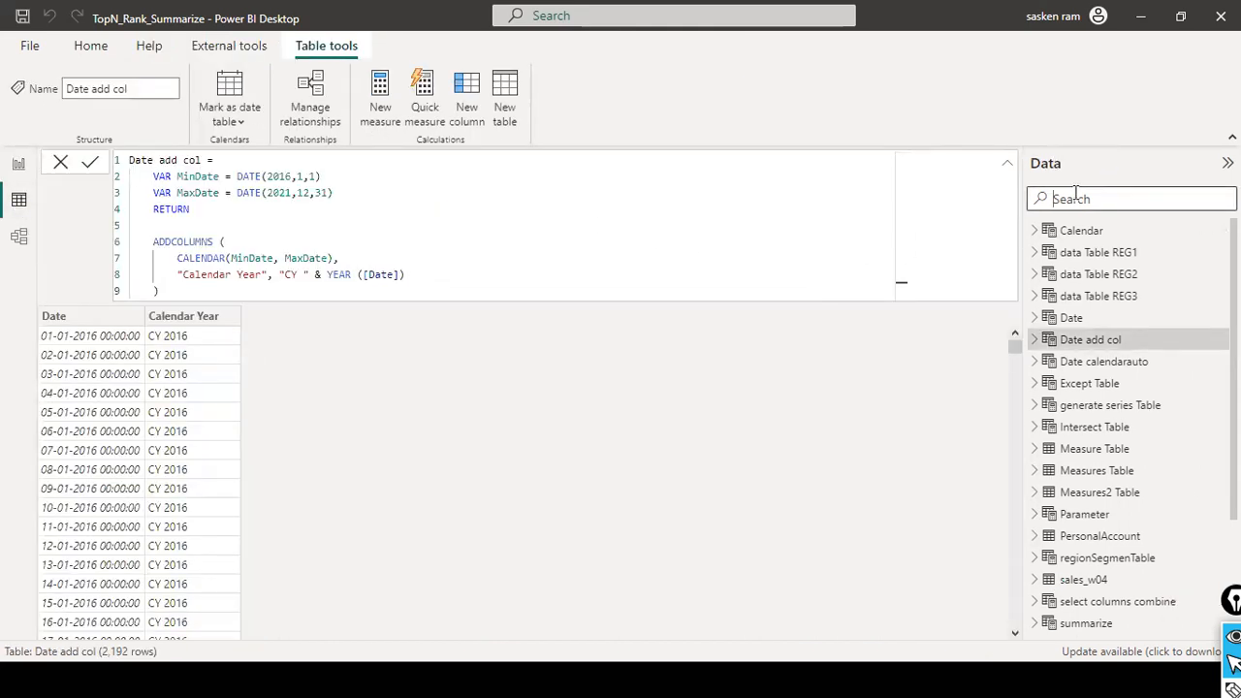
pyautogui.write('top')
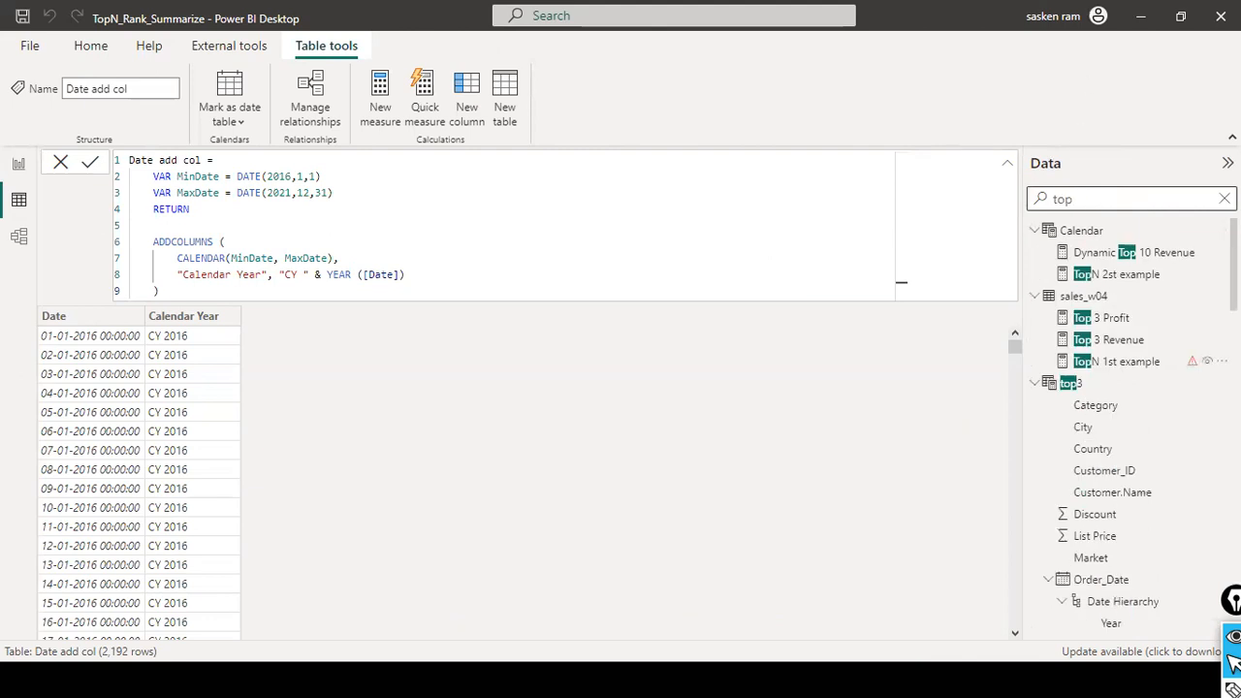
pyautogui.scroll(-3, 1202, 385)
pyautogui.scroll(2, 1202, 385)
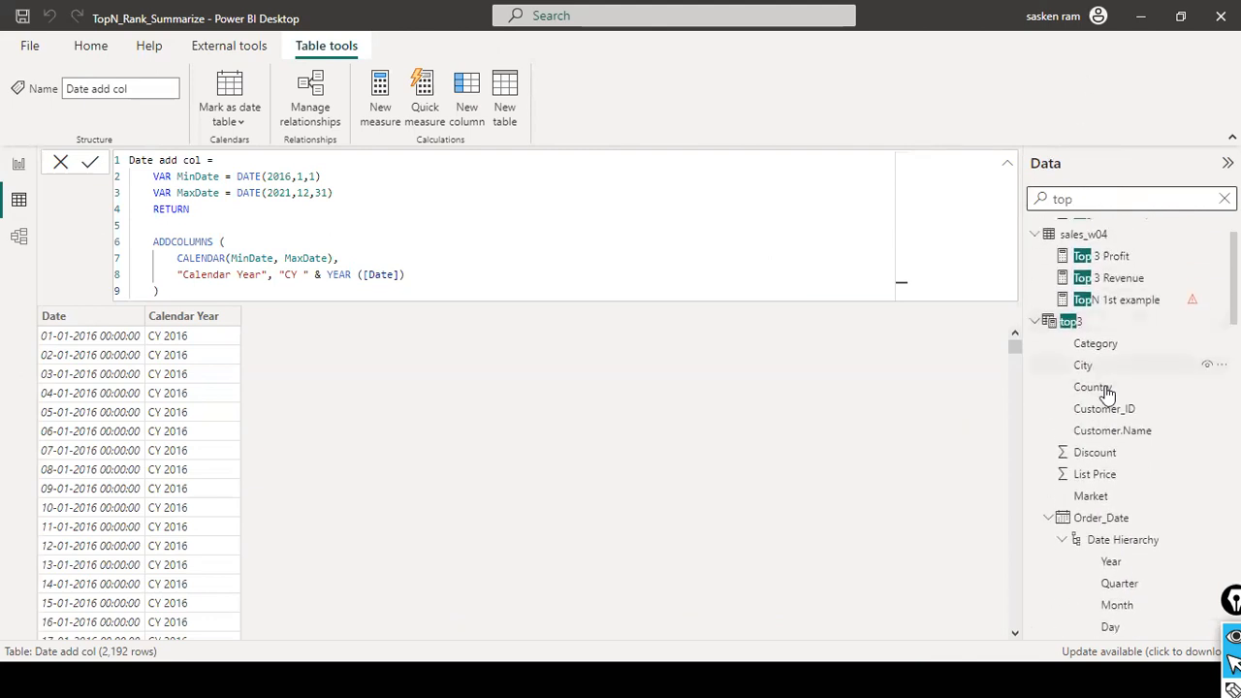
pyautogui.click(1070, 321)
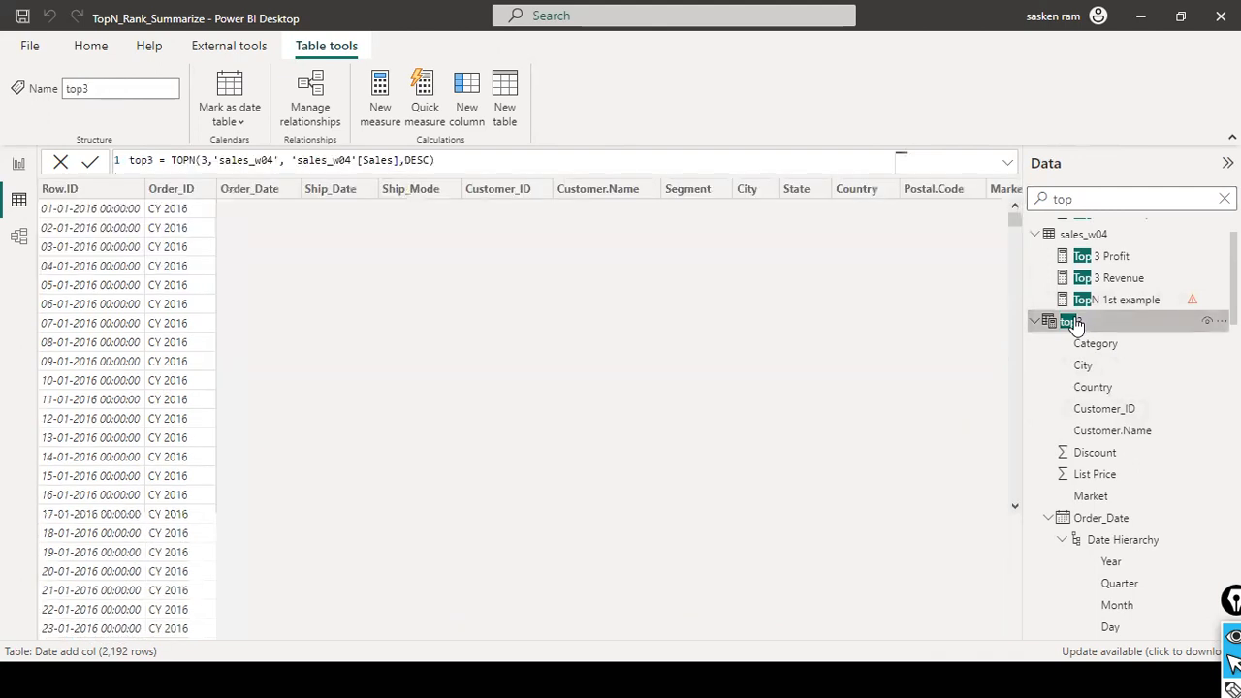
# Examine the top3 formula's row count, sales_w04 table, Sales order-by column and DESC arguments.
pyautogui.click(202, 160)
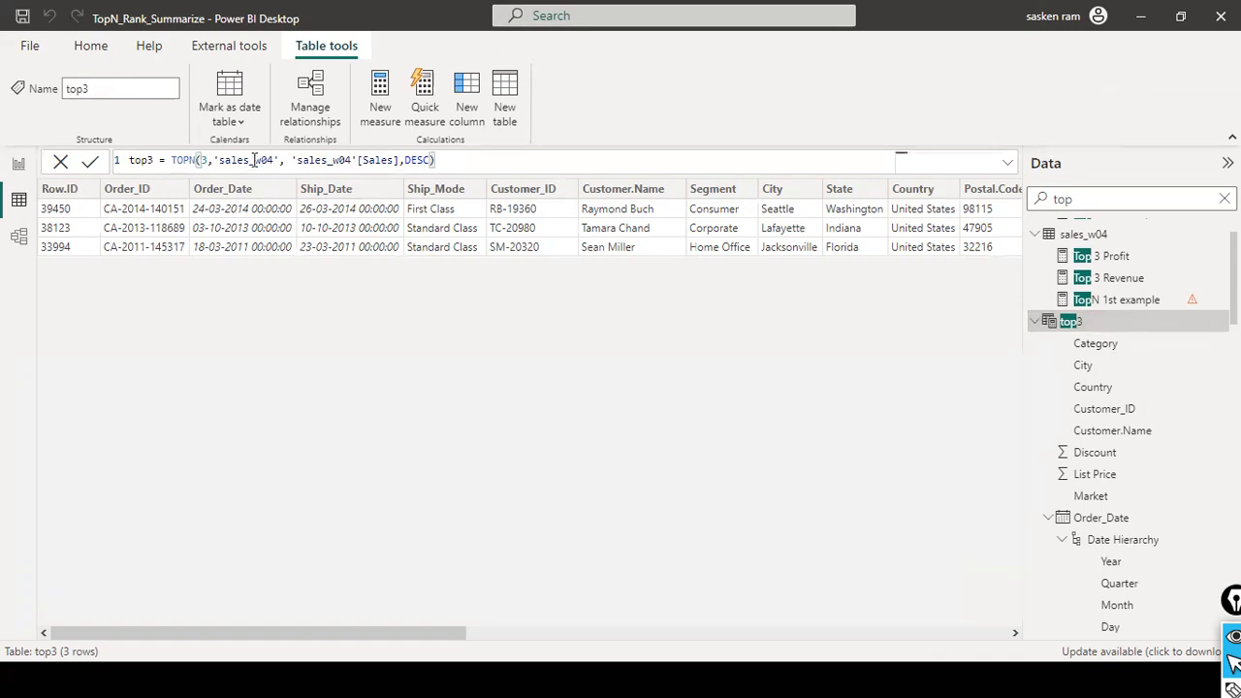
pyautogui.doubleClick(256, 160)
pyautogui.click(352, 161)
pyautogui.doubleClick(418, 161)
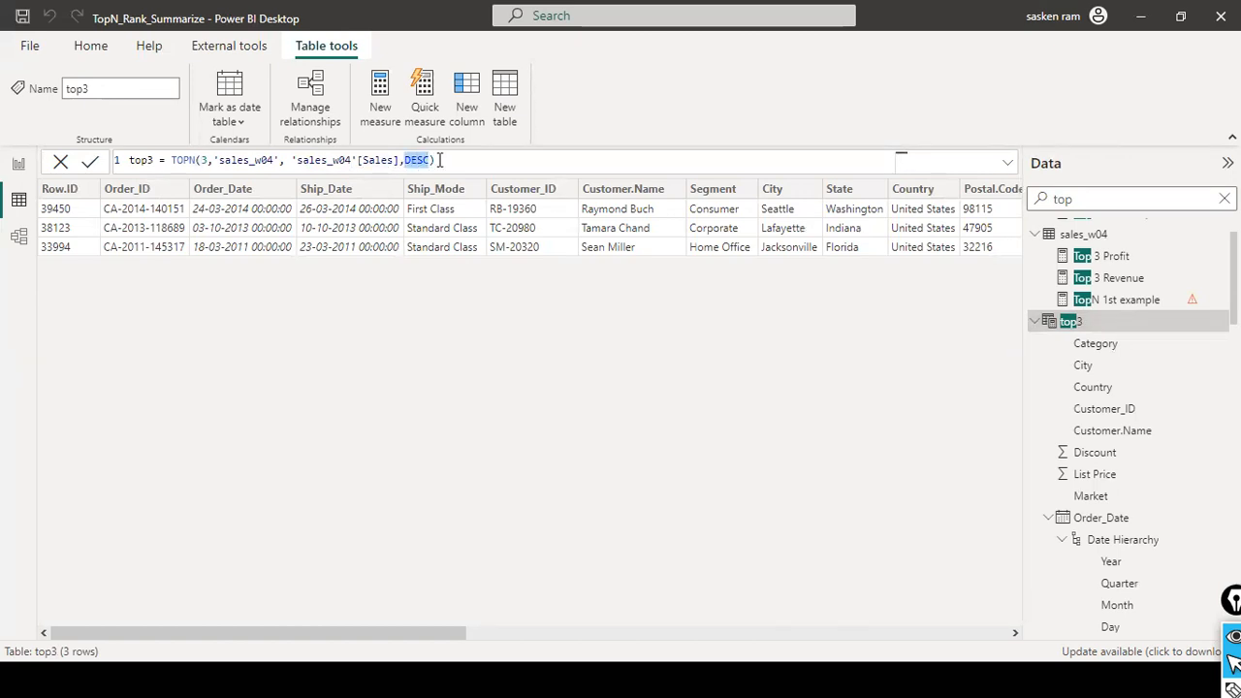
pyautogui.doubleClick(369, 160)
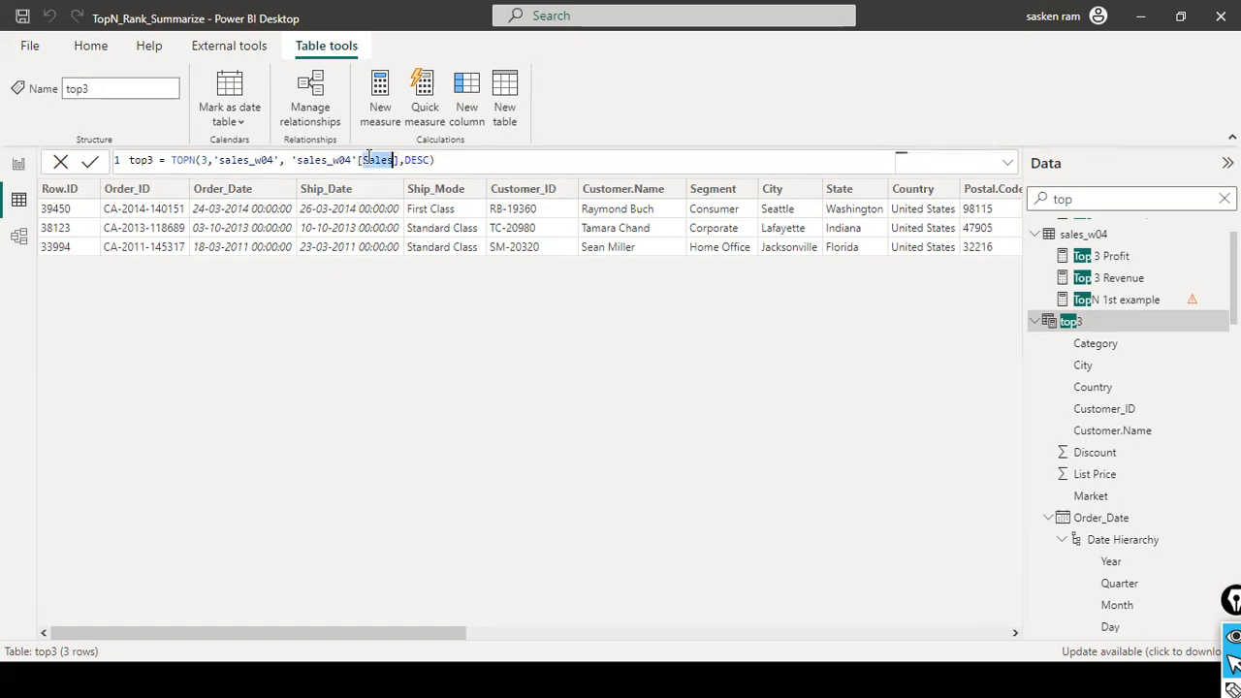
pyautogui.doubleClick(417, 160)
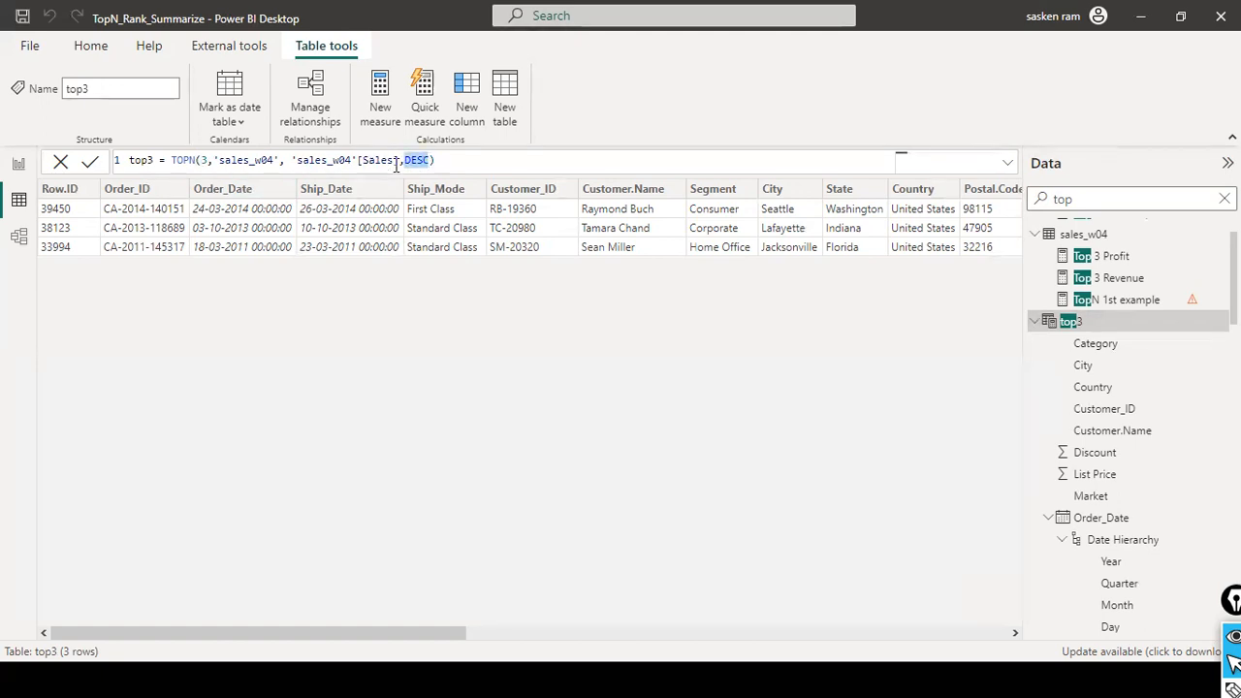
pyautogui.moveTo(362, 160); pyautogui.dragTo(393, 160)
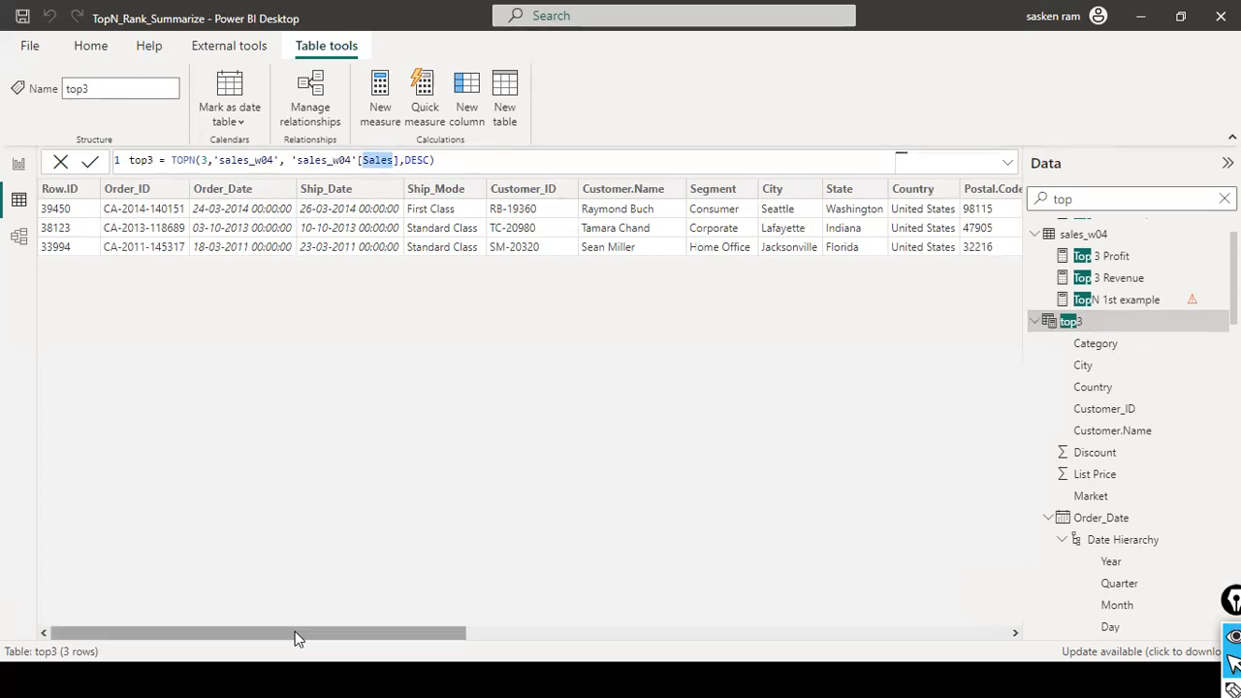
# Sort the top3 table by its Sales column in descending order.
pyautogui.moveTo(295, 631); pyautogui.dragTo(950, 621)
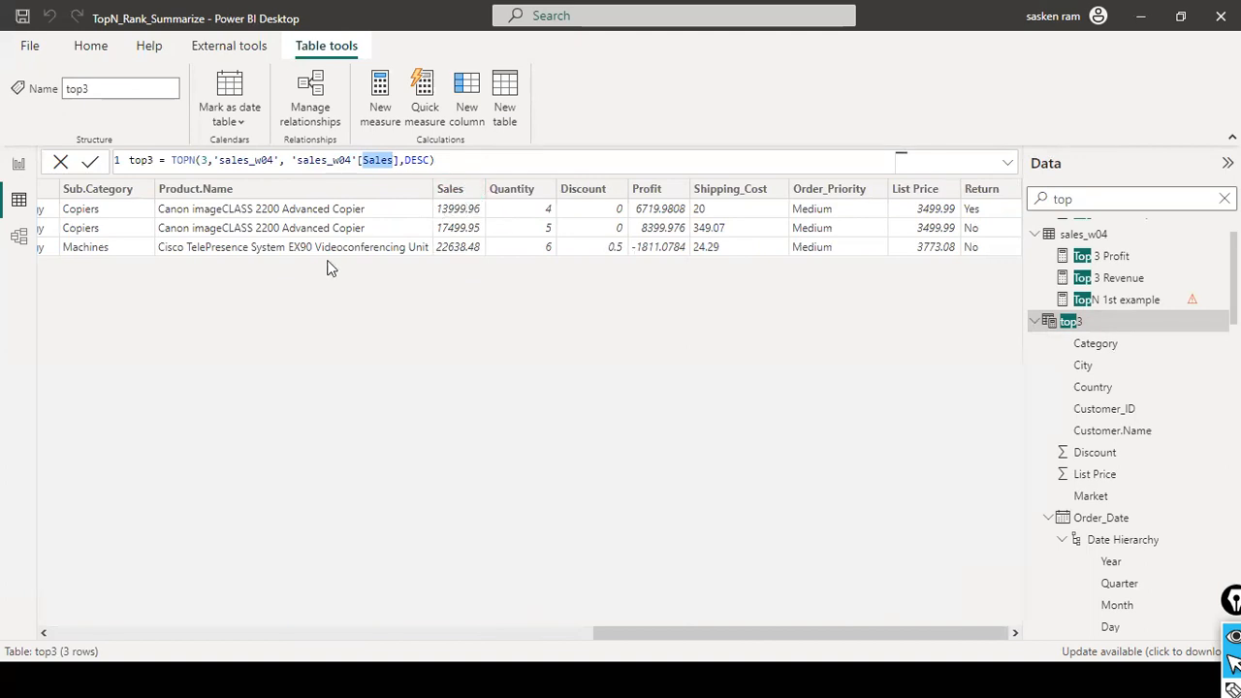
pyautogui.click(475, 193)
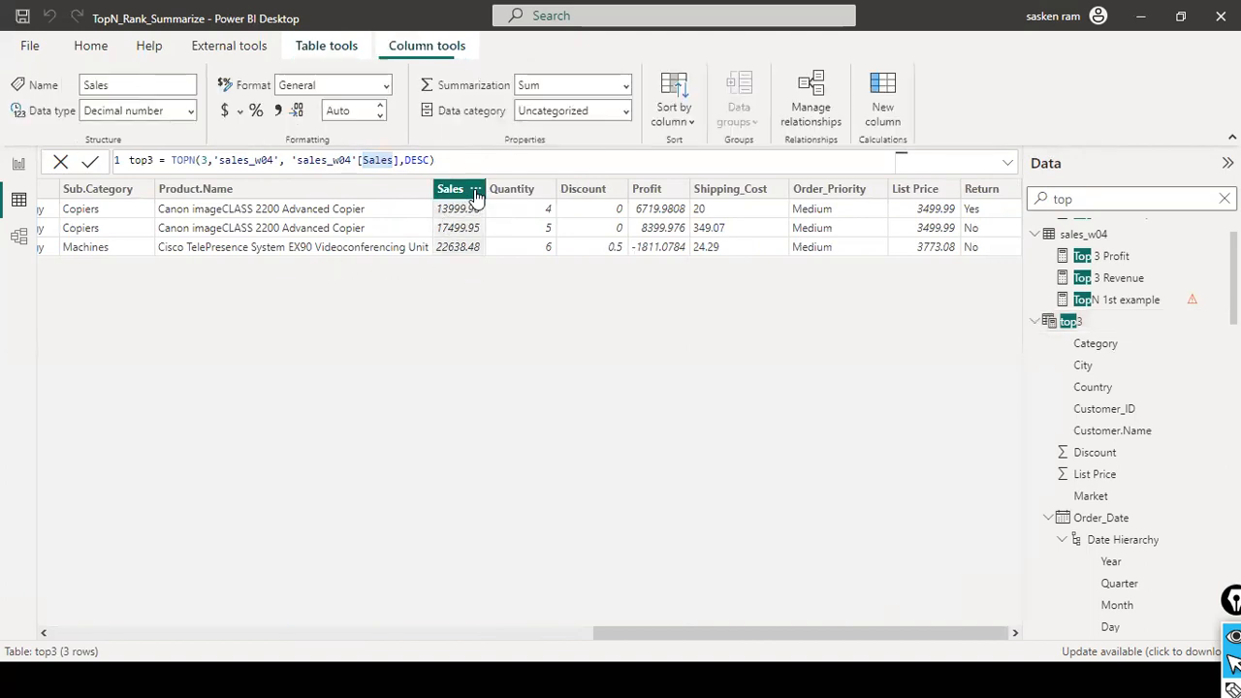
pyautogui.click(475, 193)
pyautogui.click(501, 233)
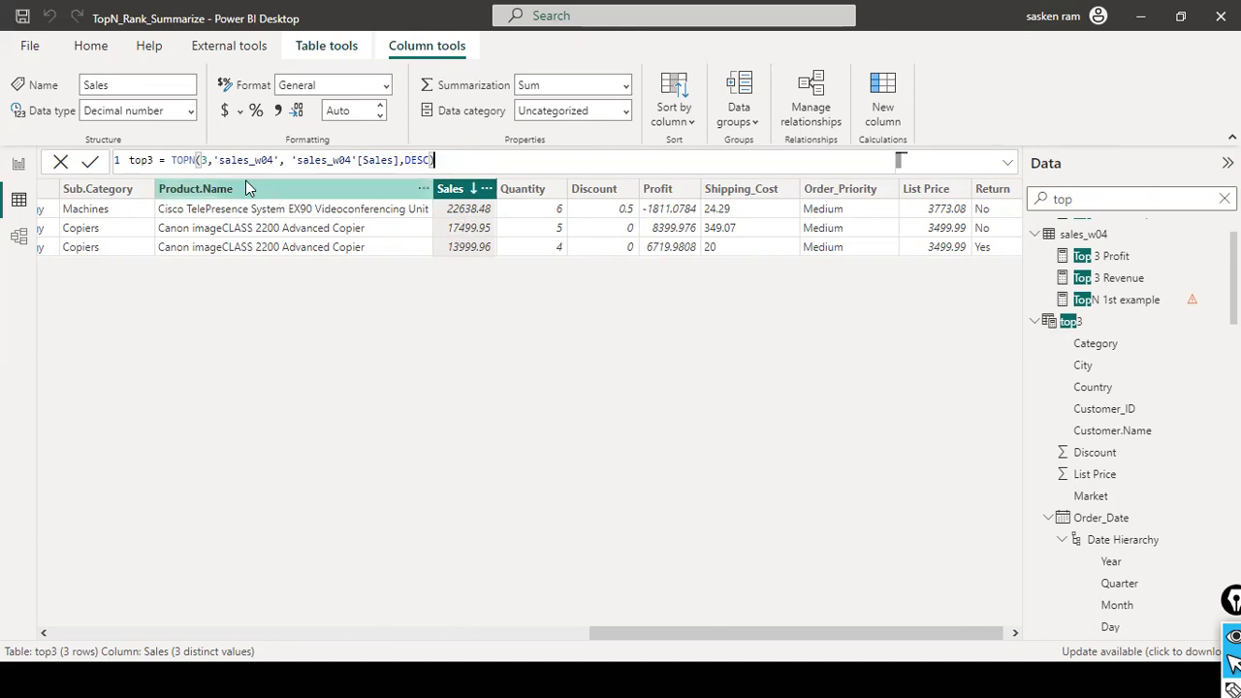
# Set the TOPN row count in the top3 formula to 4 and format the Sales column with 2 decimal places.
pyautogui.moveTo(171, 161); pyautogui.dragTo(529, 161)
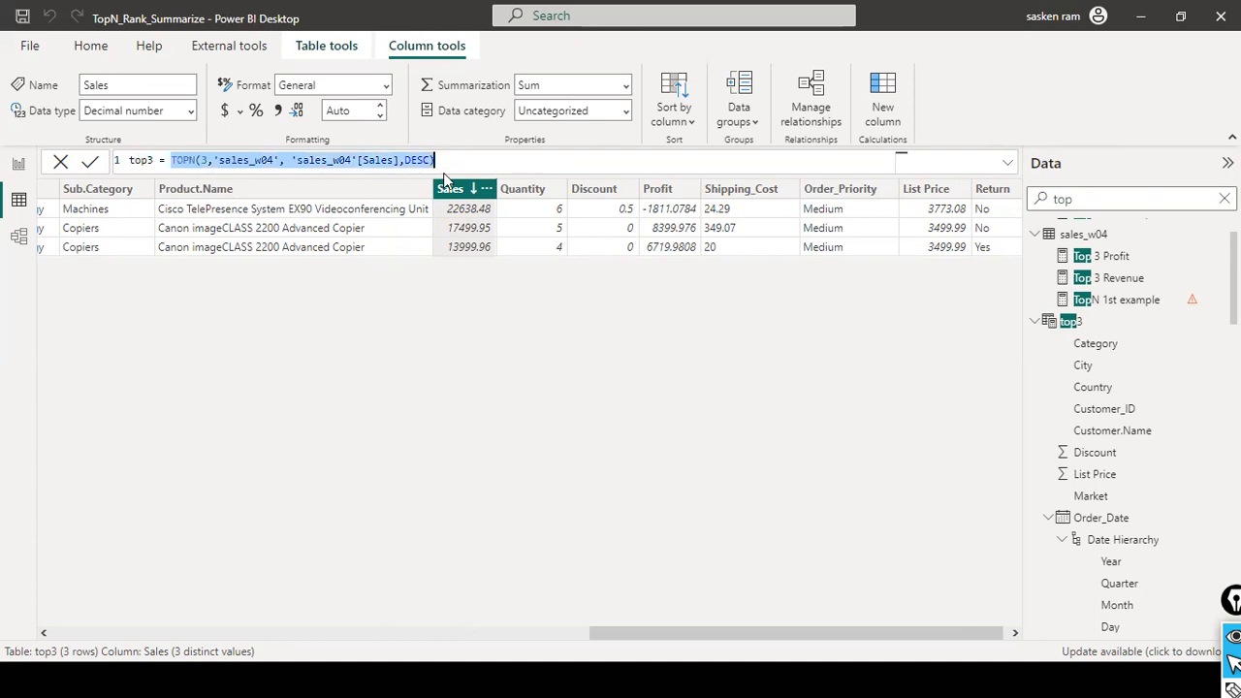
pyautogui.click(203, 160)
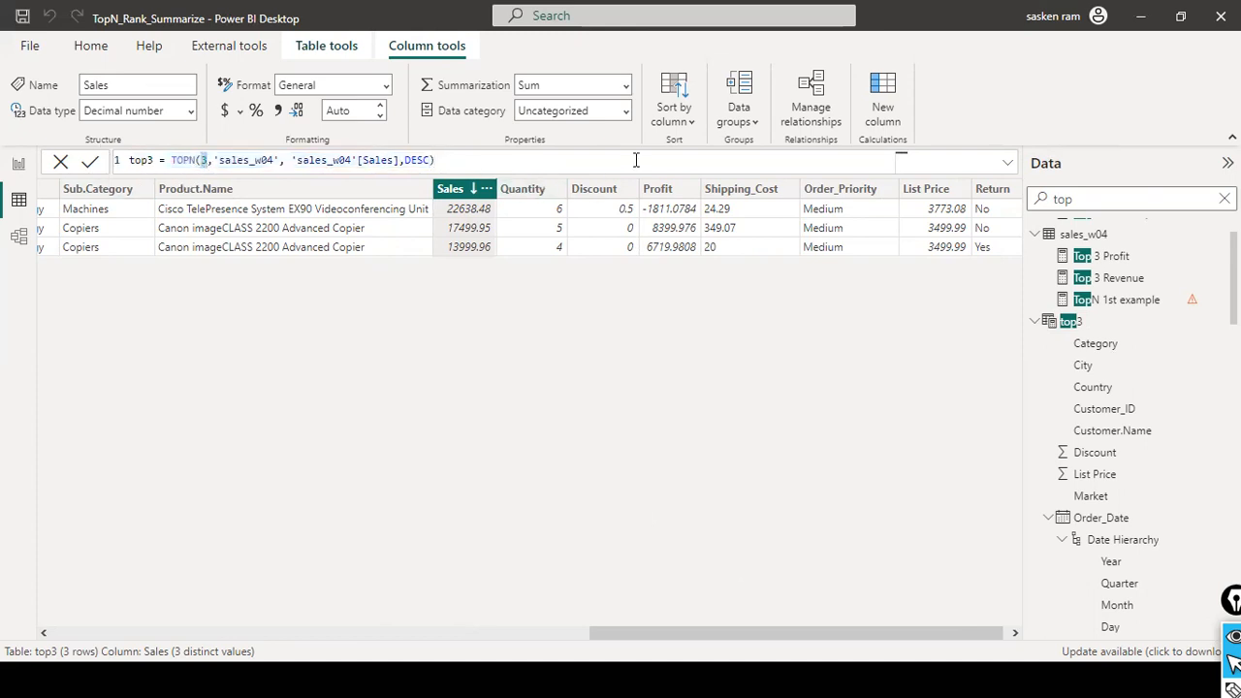
pyautogui.write('4')
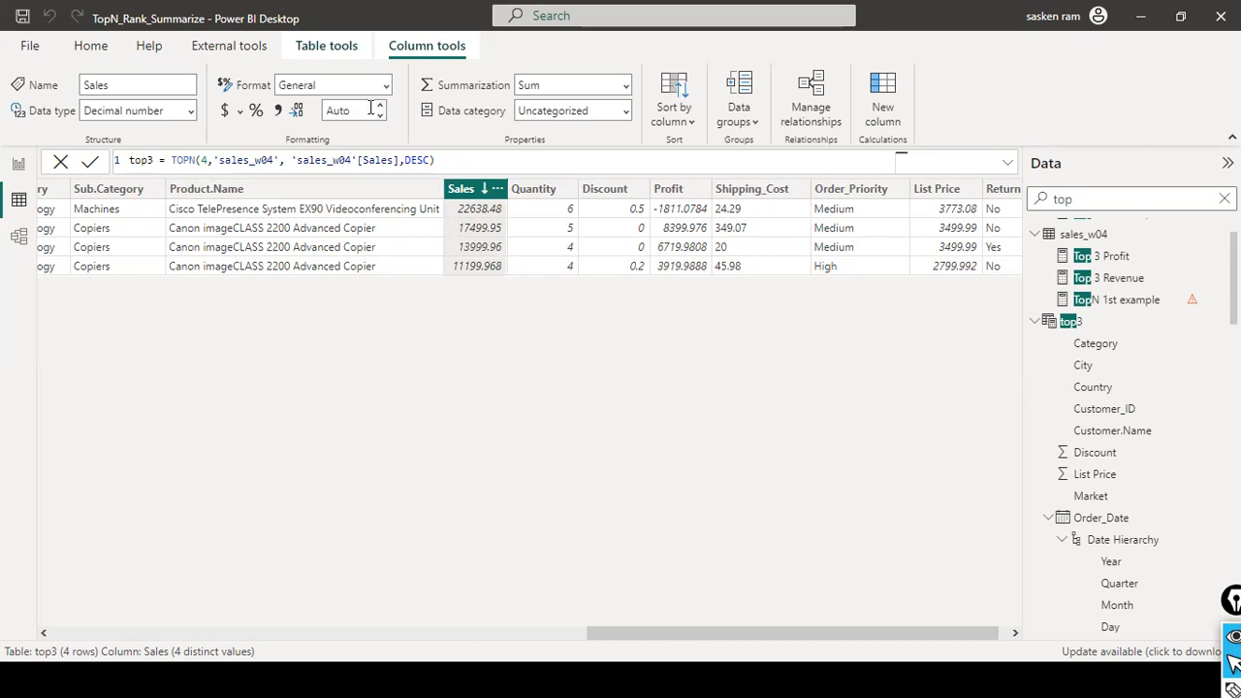
pyautogui.click(359, 111)
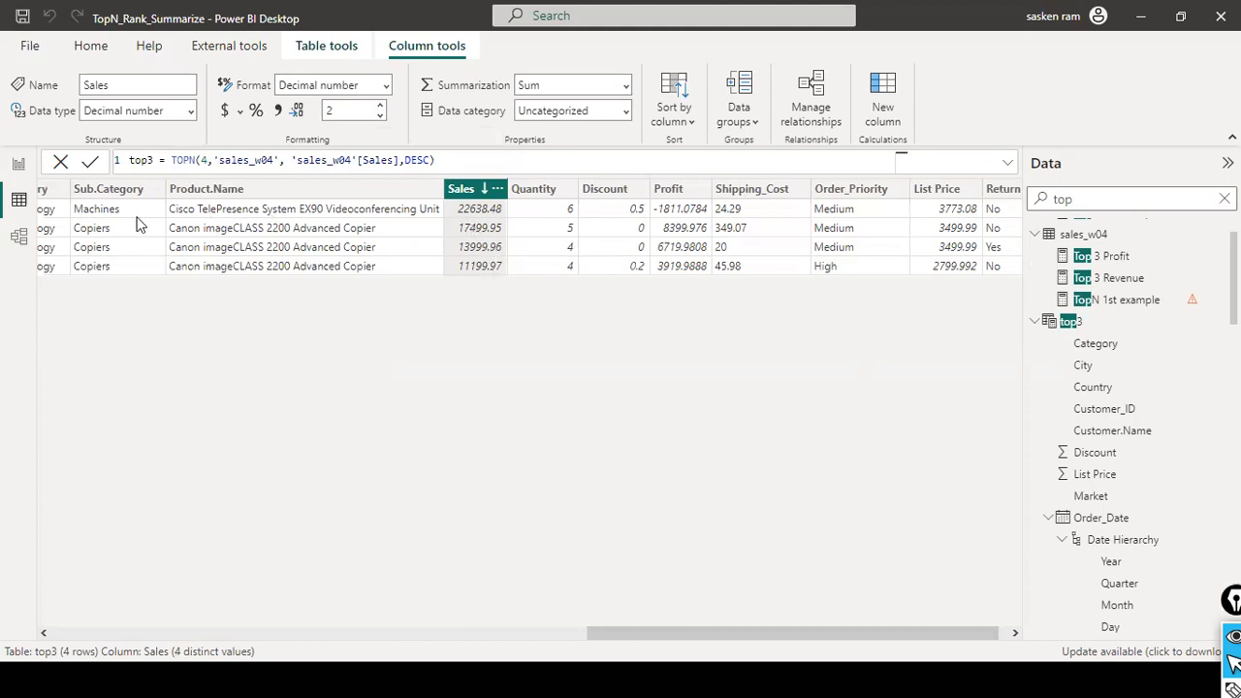
# Examine the top3 table's order-by column, and on the TopN report page the Top 3 Revenue formula and the Category matrix's value fields.
pyautogui.moveTo(883, 631); pyautogui.dragTo(817, 564)
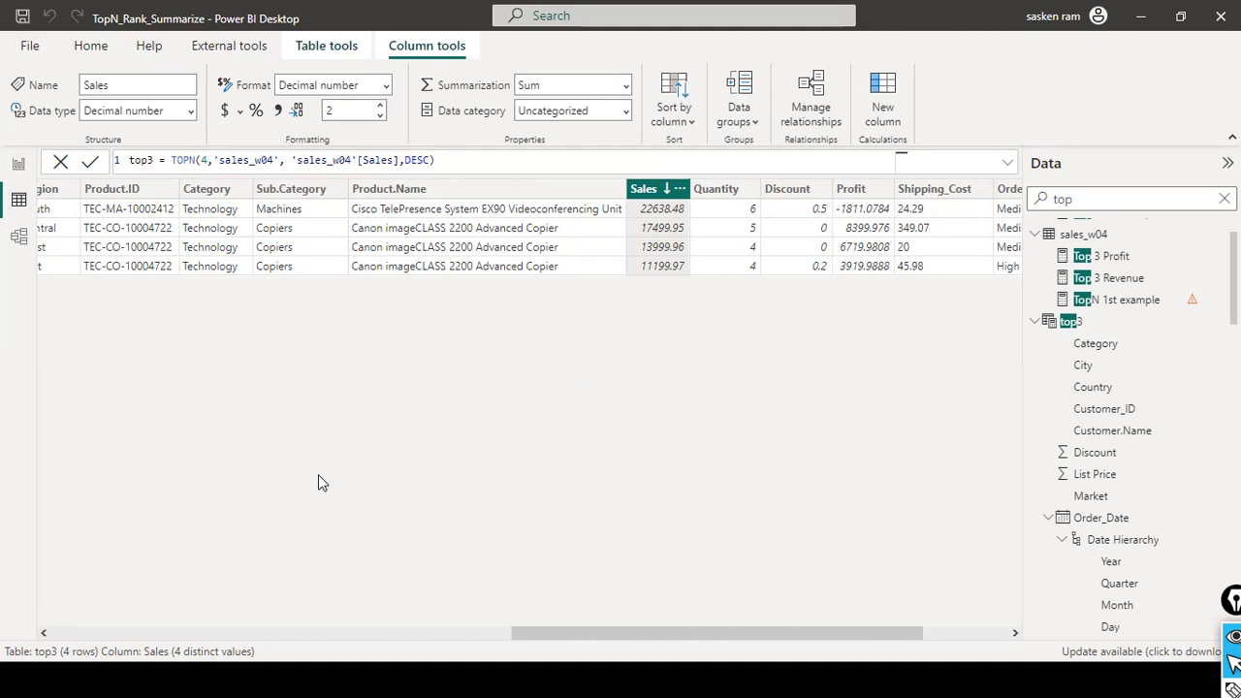
pyautogui.doubleClick(380, 160)
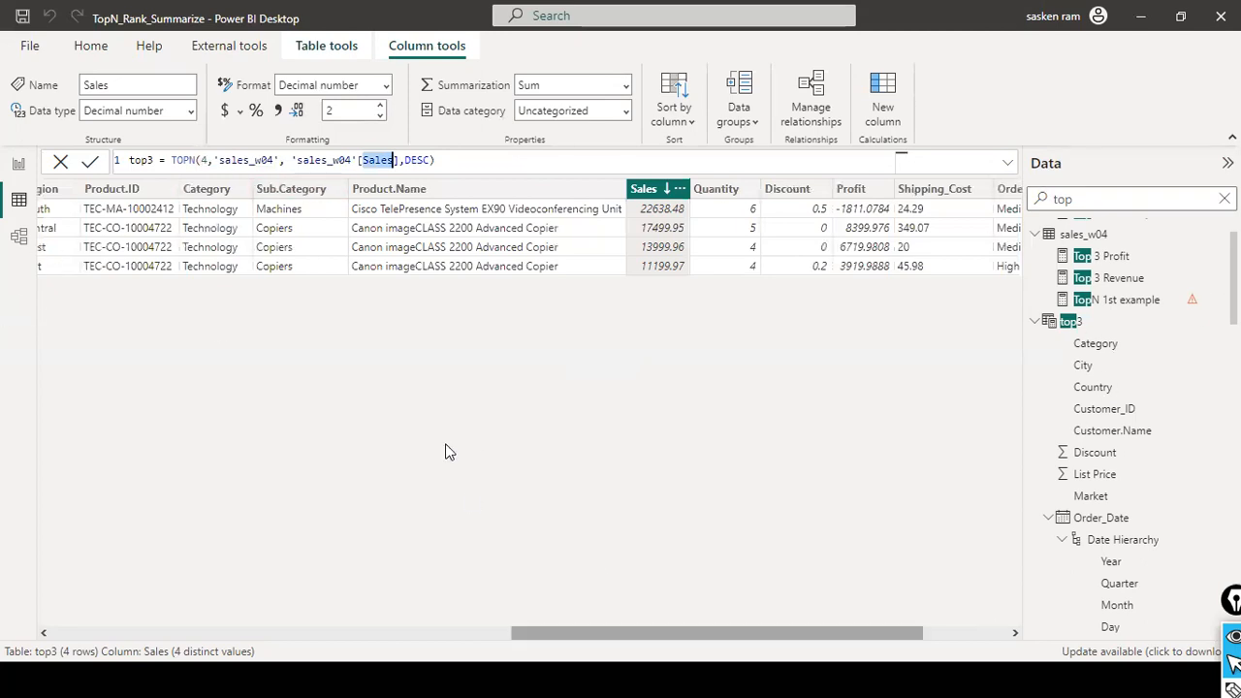
pyautogui.click(14, 205)
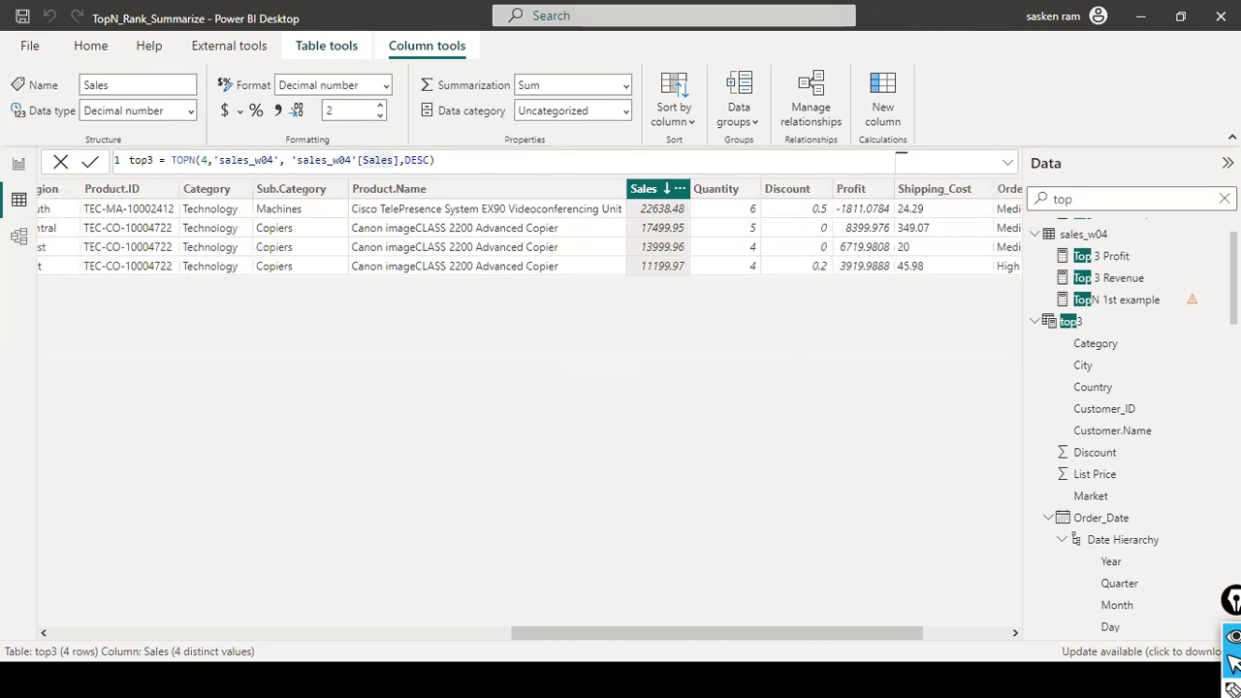
pyautogui.click(14, 166)
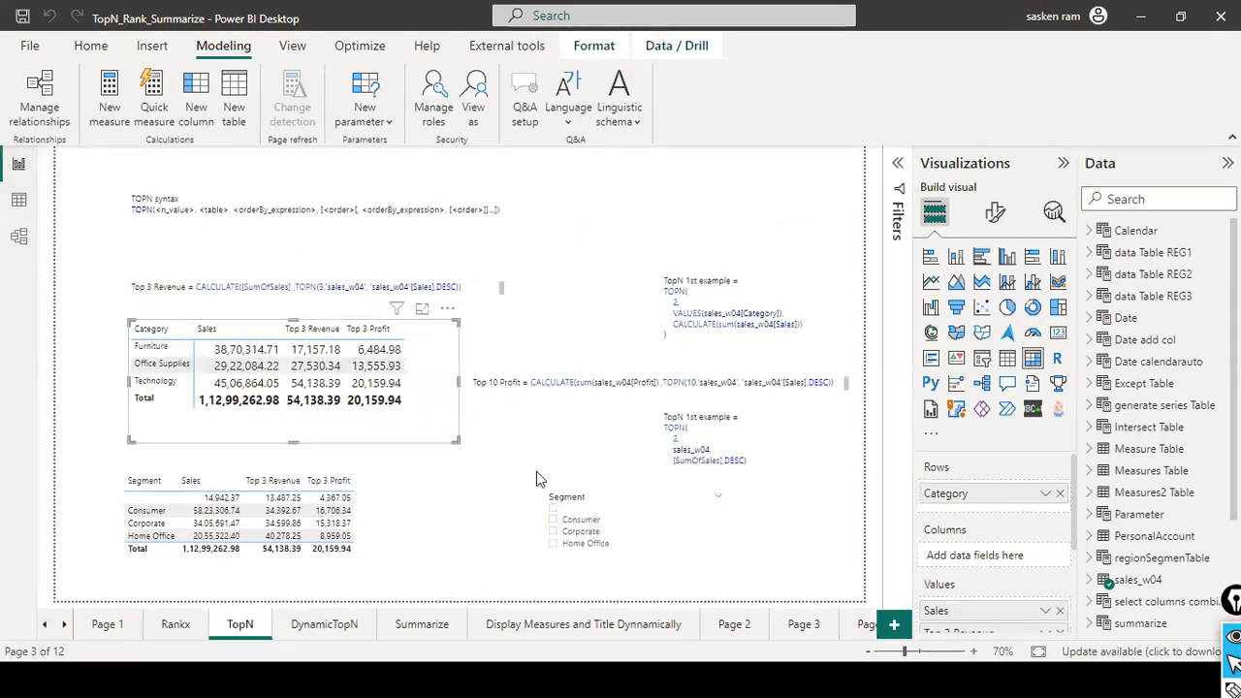
pyautogui.click(522, 403)
pyautogui.click(434, 420)
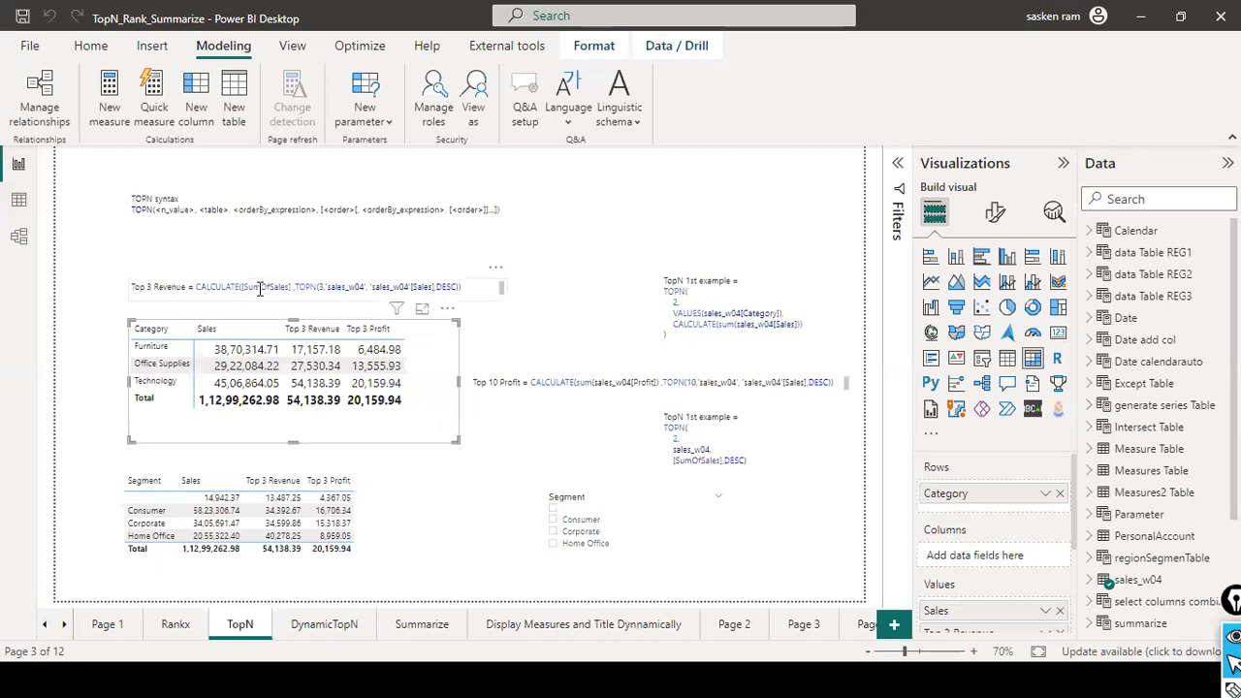
pyautogui.click(189, 283)
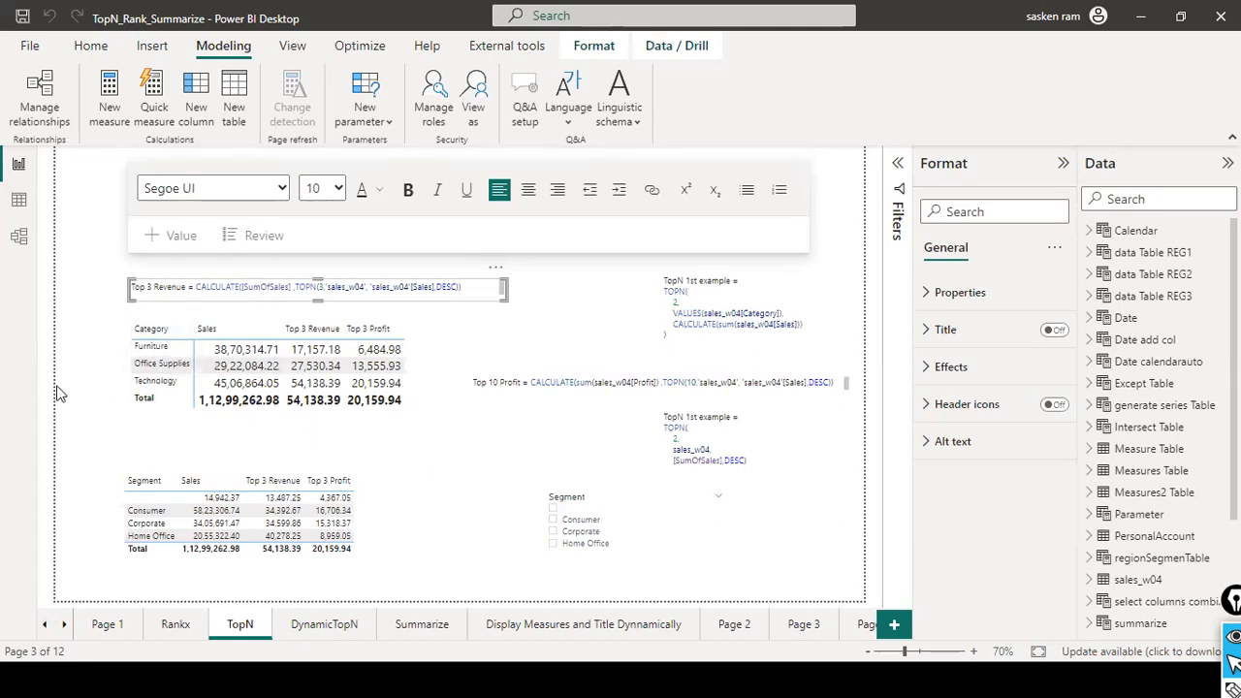
pyautogui.click(64, 351)
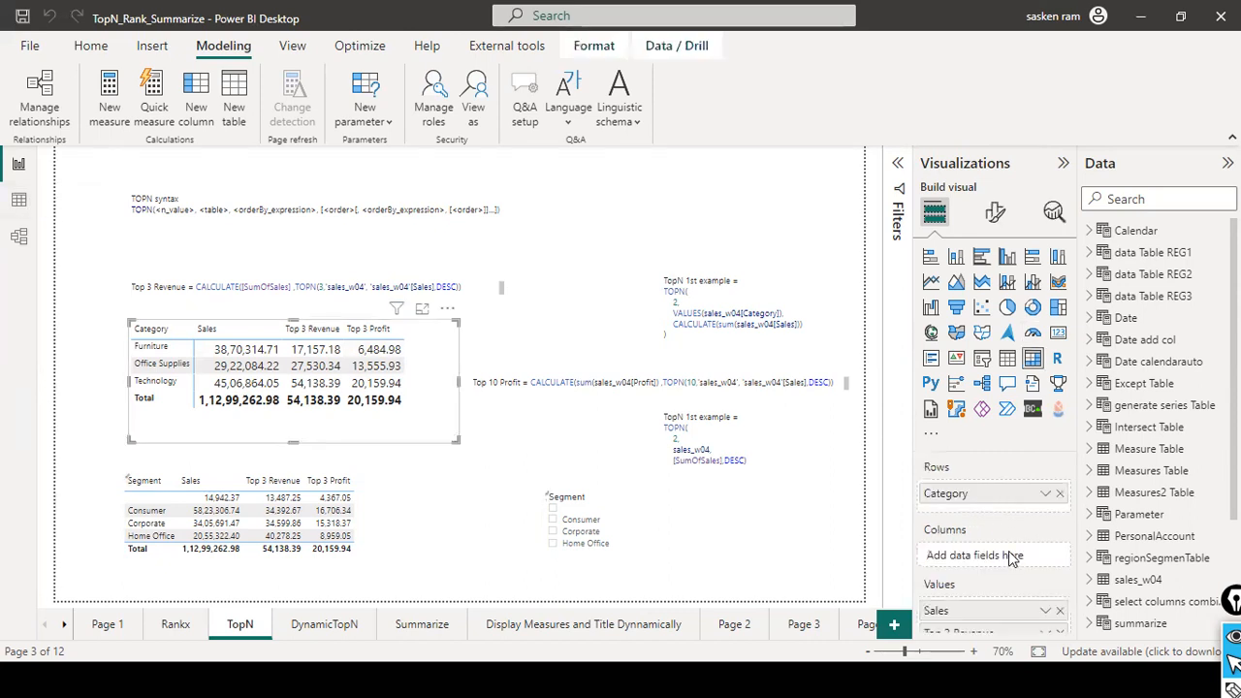
pyautogui.scroll(-1, 1013, 578)
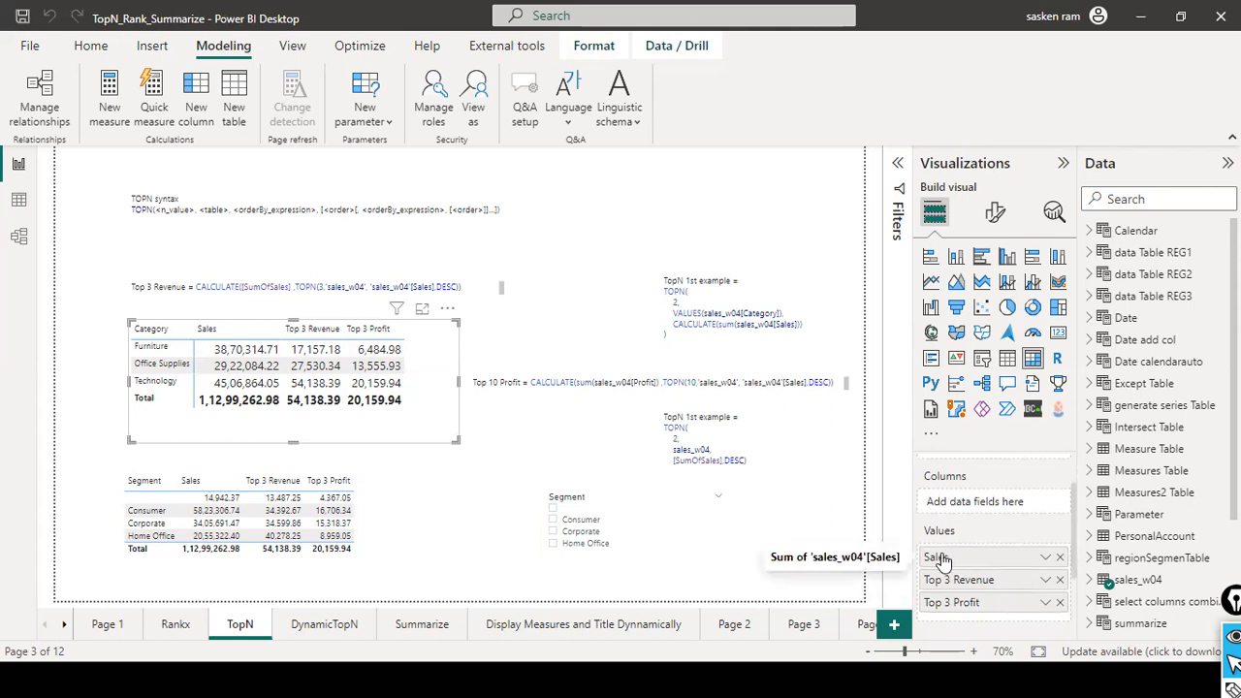
# Open the sales_w04 table in the data view and look through its customer, product and sales columns.
pyautogui.click(19, 201)
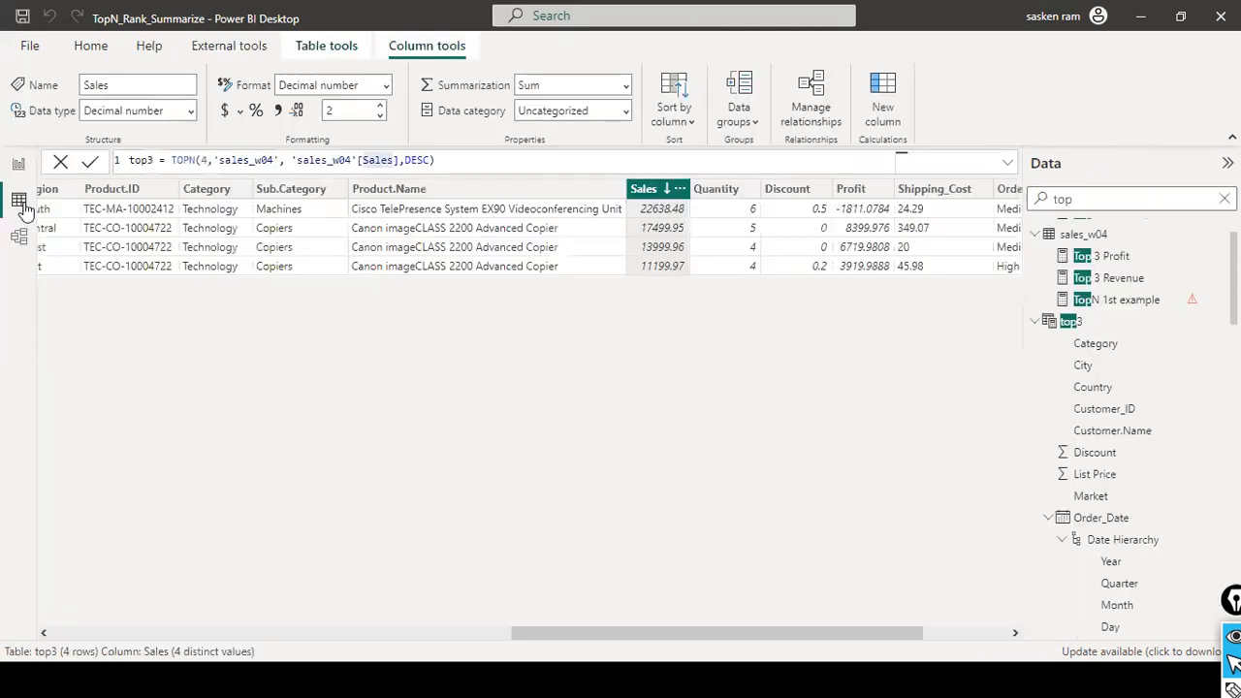
pyautogui.click(1063, 242)
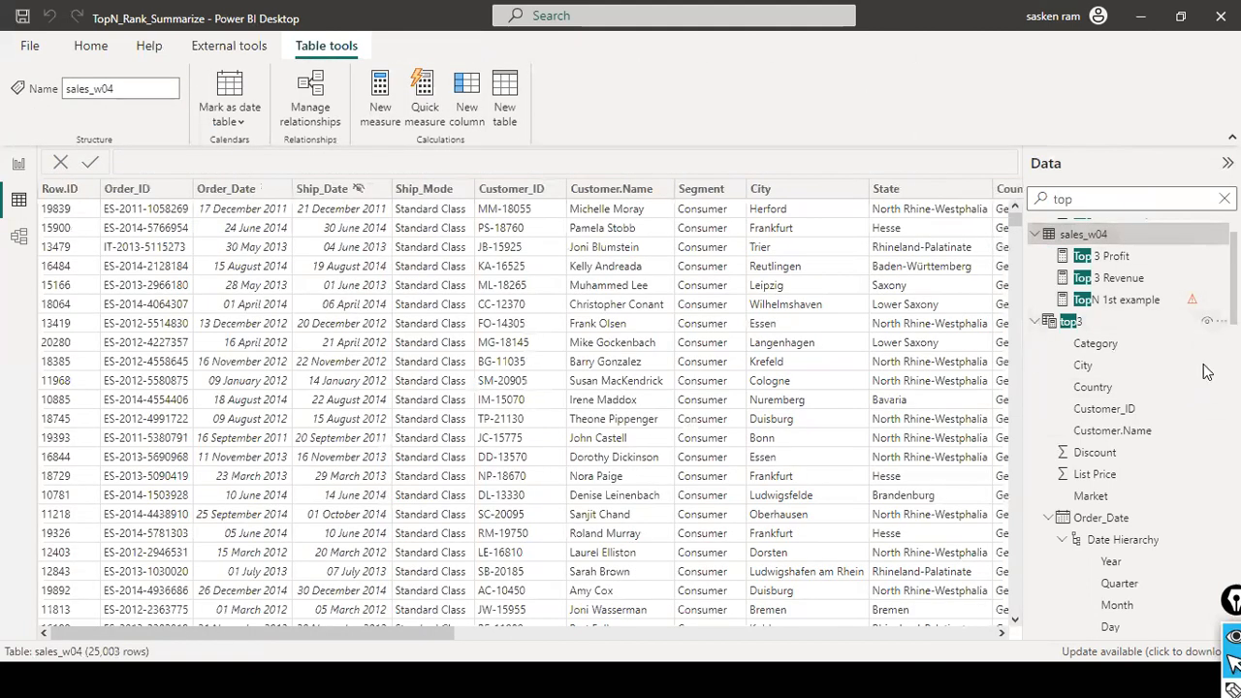
pyautogui.moveTo(332, 632); pyautogui.dragTo(874, 632)
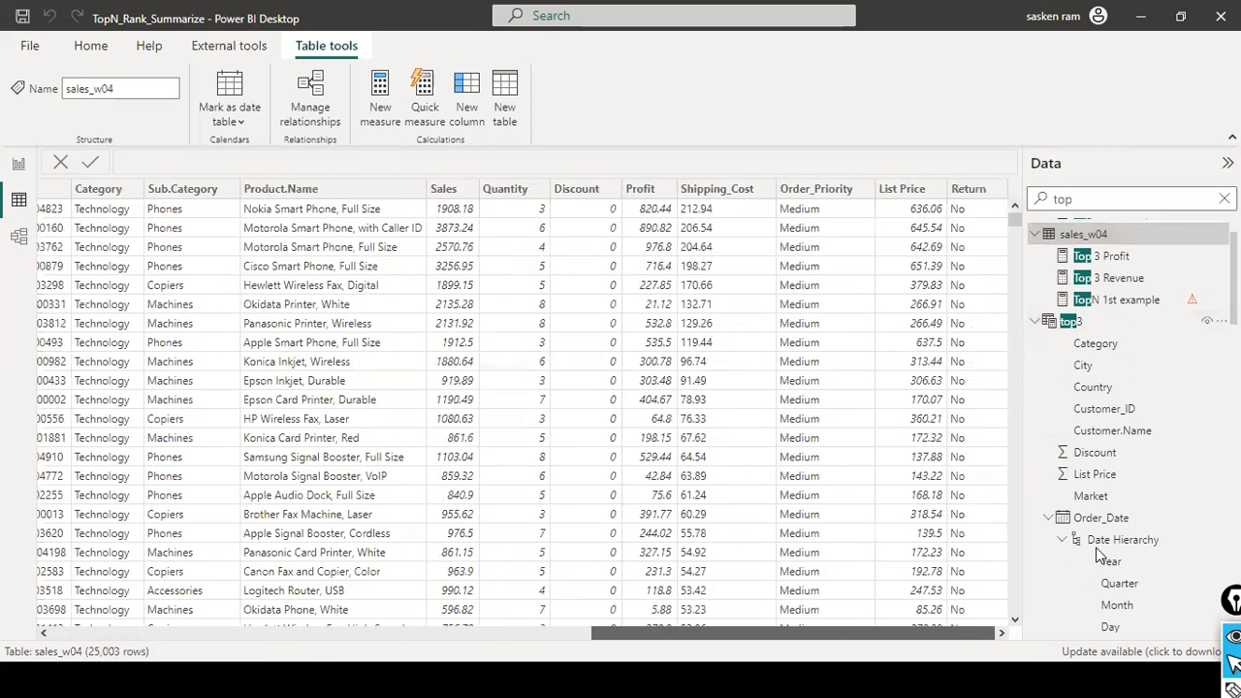
pyautogui.moveTo(775, 632); pyautogui.dragTo(456, 632)
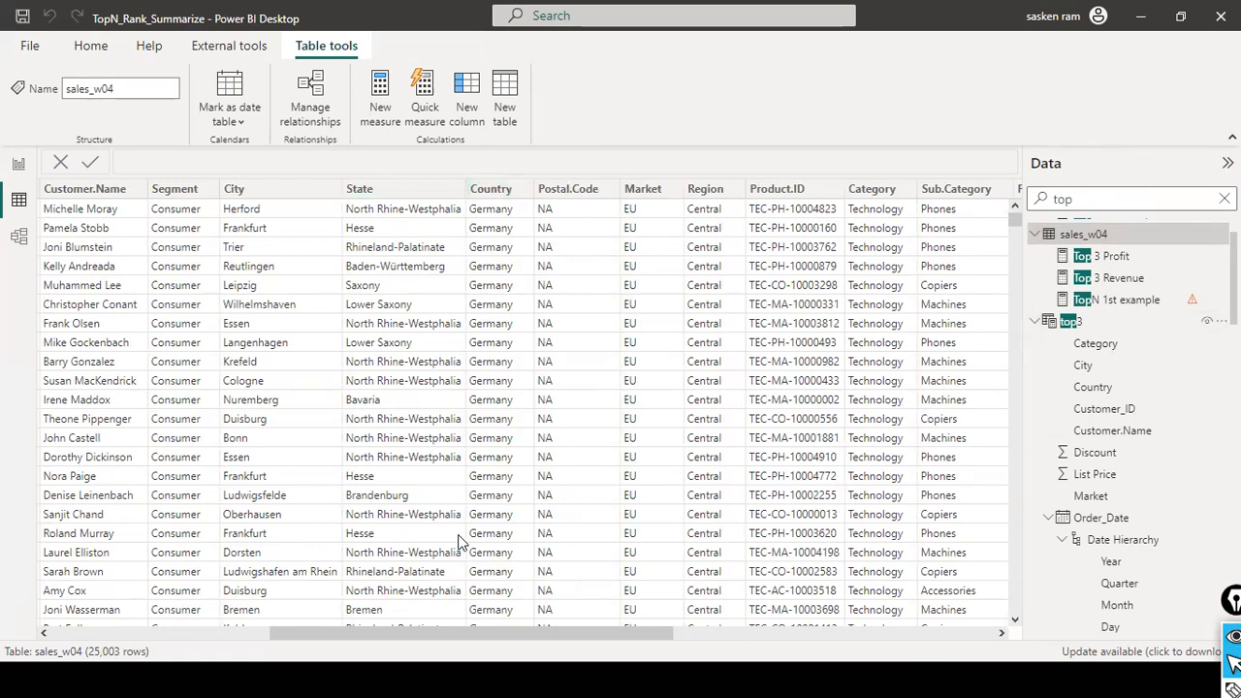
pyautogui.moveTo(404, 634); pyautogui.dragTo(622, 634)
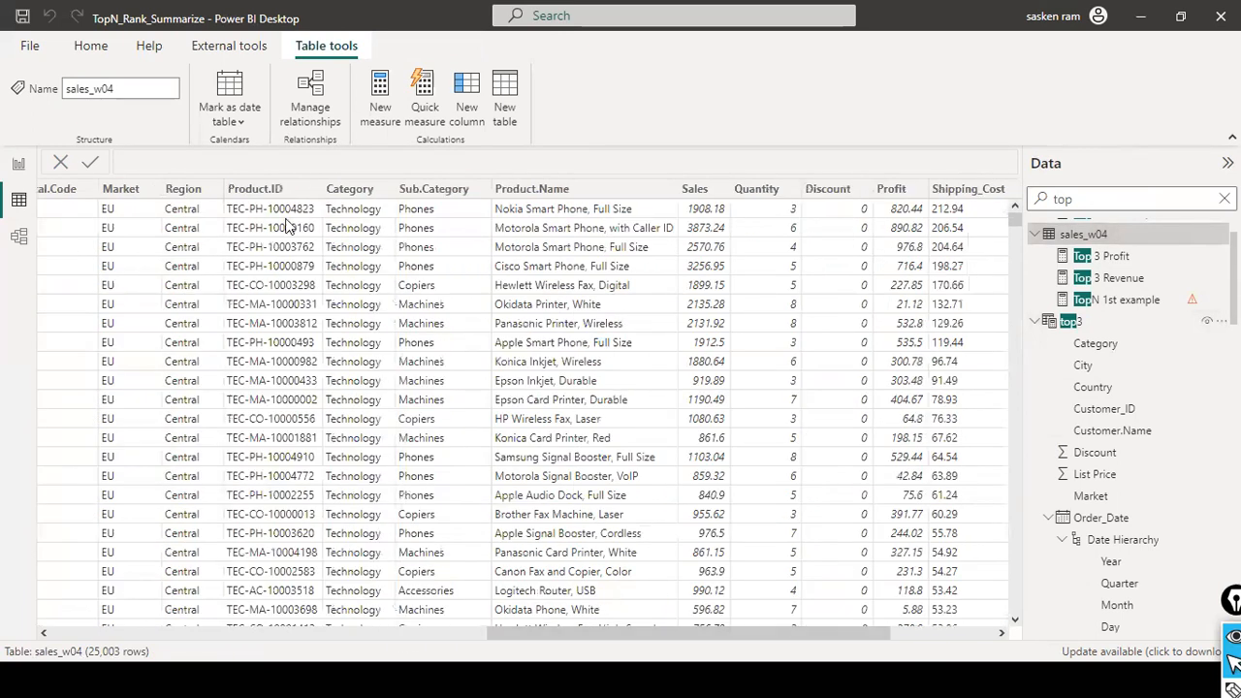
pyautogui.click(386, 197)
pyautogui.click(386, 191)
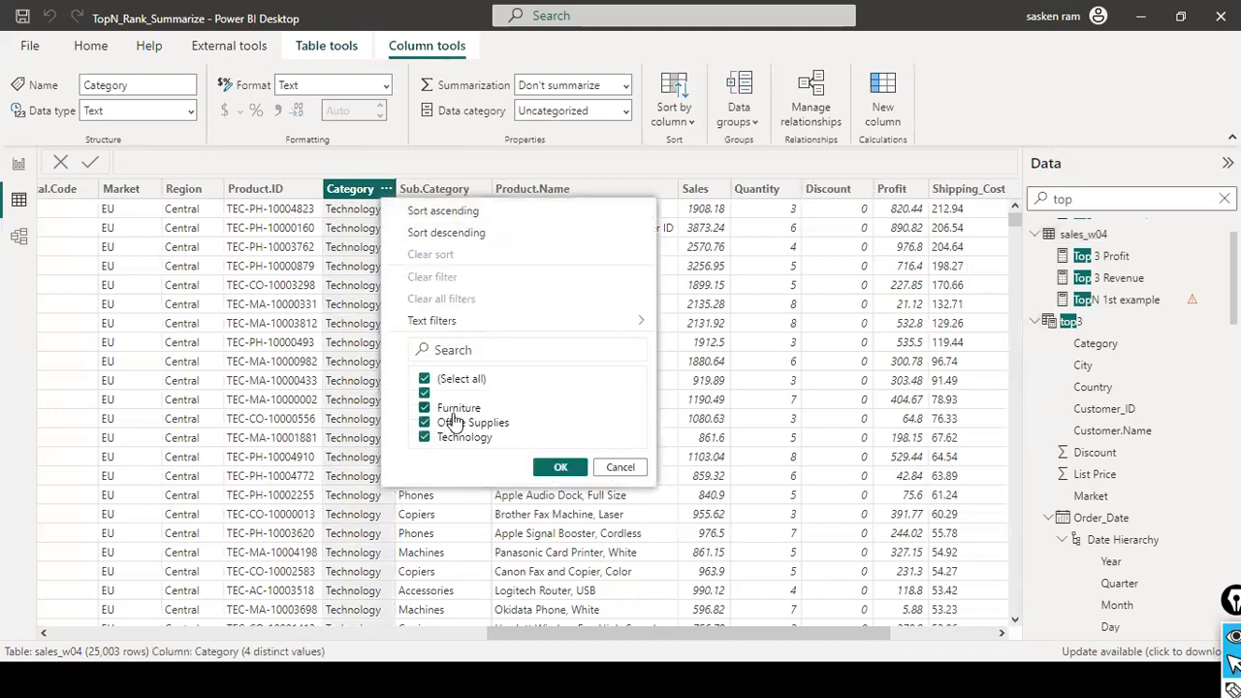
pyautogui.click(424, 379)
pyautogui.click(424, 408)
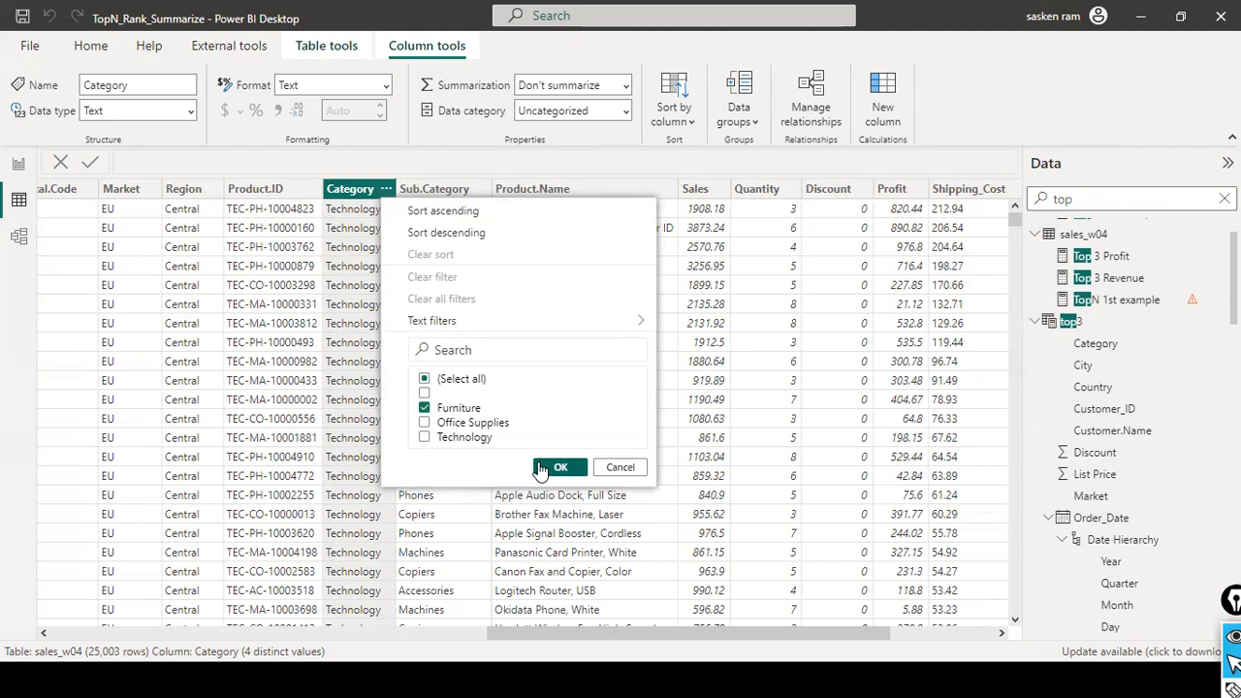
pyautogui.click(606, 472)
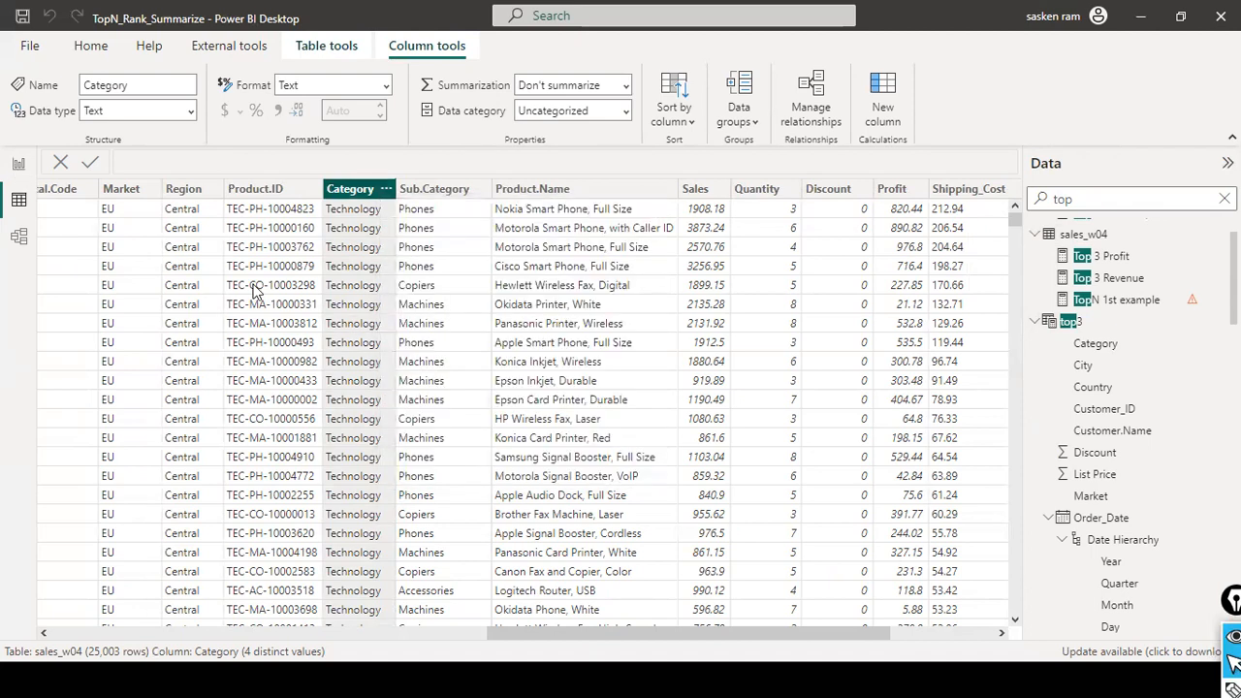
pyautogui.click(19, 164)
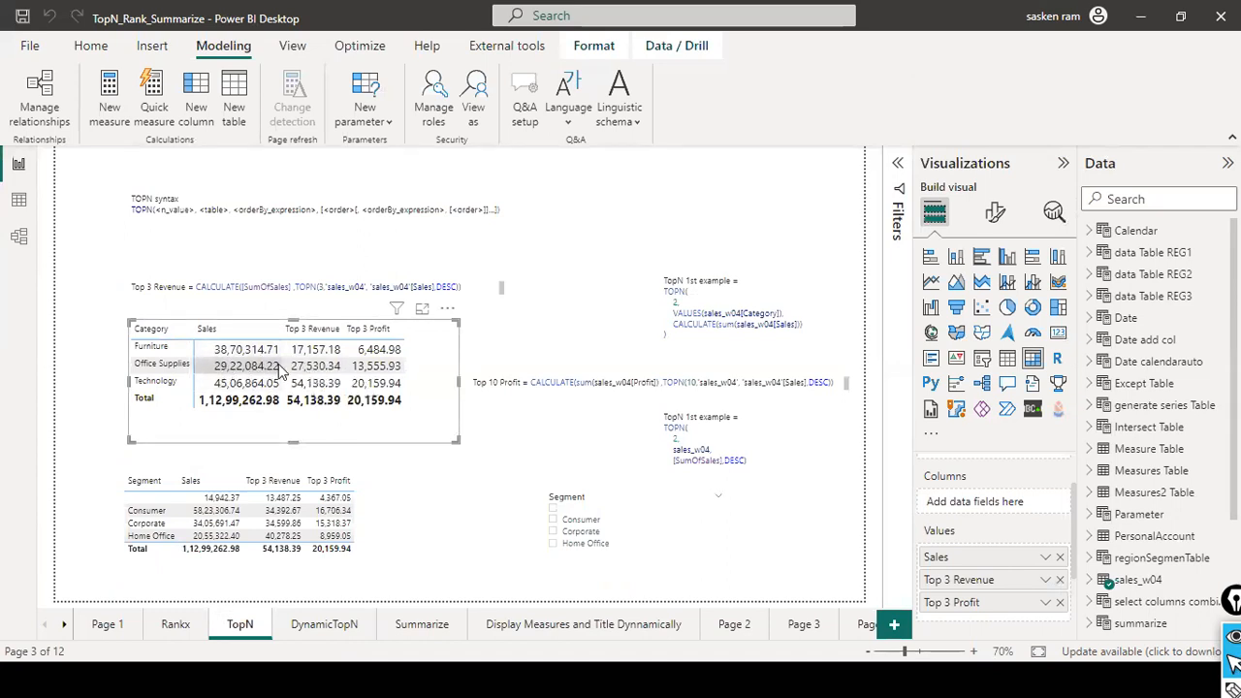
pyautogui.click(20, 204)
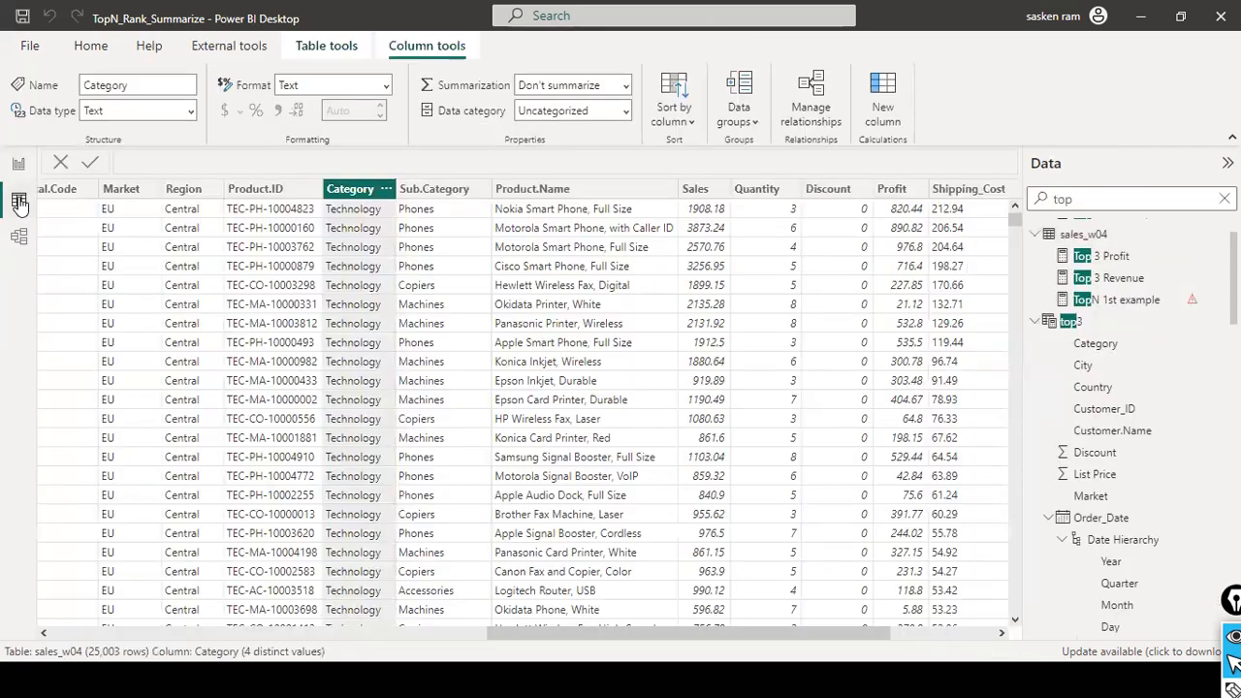
# Filter the Category column of the sales_w04 table to show only Furniture.
pyautogui.click(385, 190)
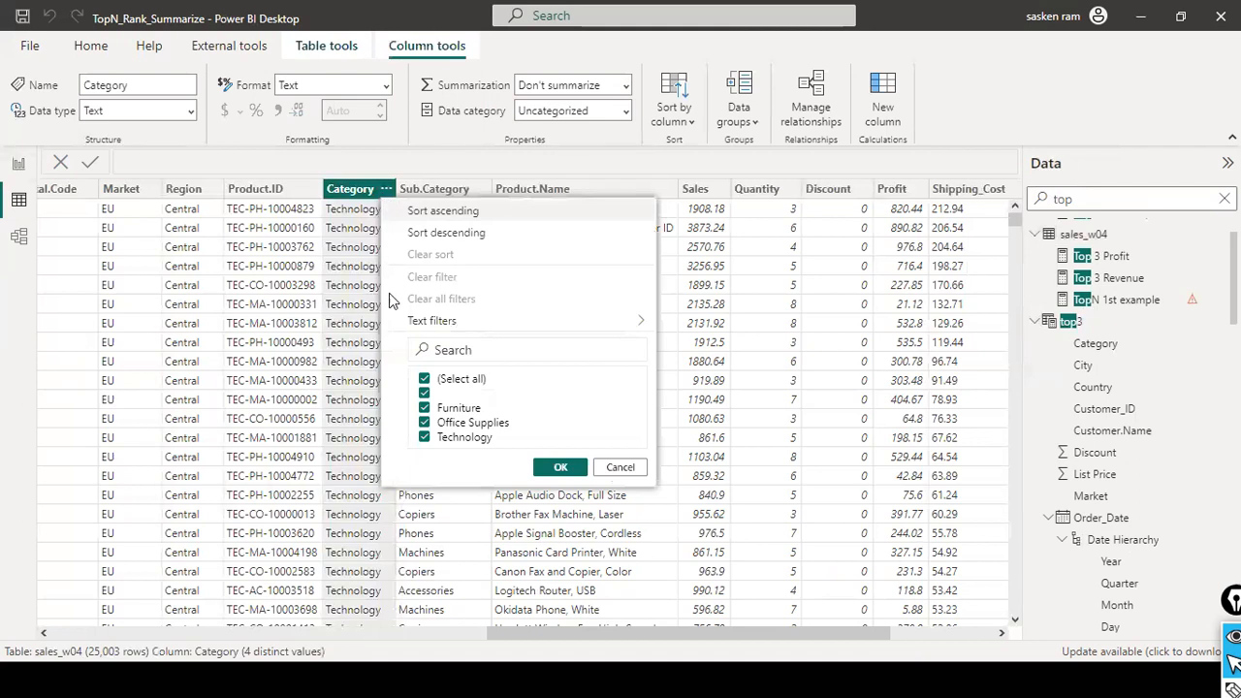
pyautogui.click(424, 380)
pyautogui.click(423, 407)
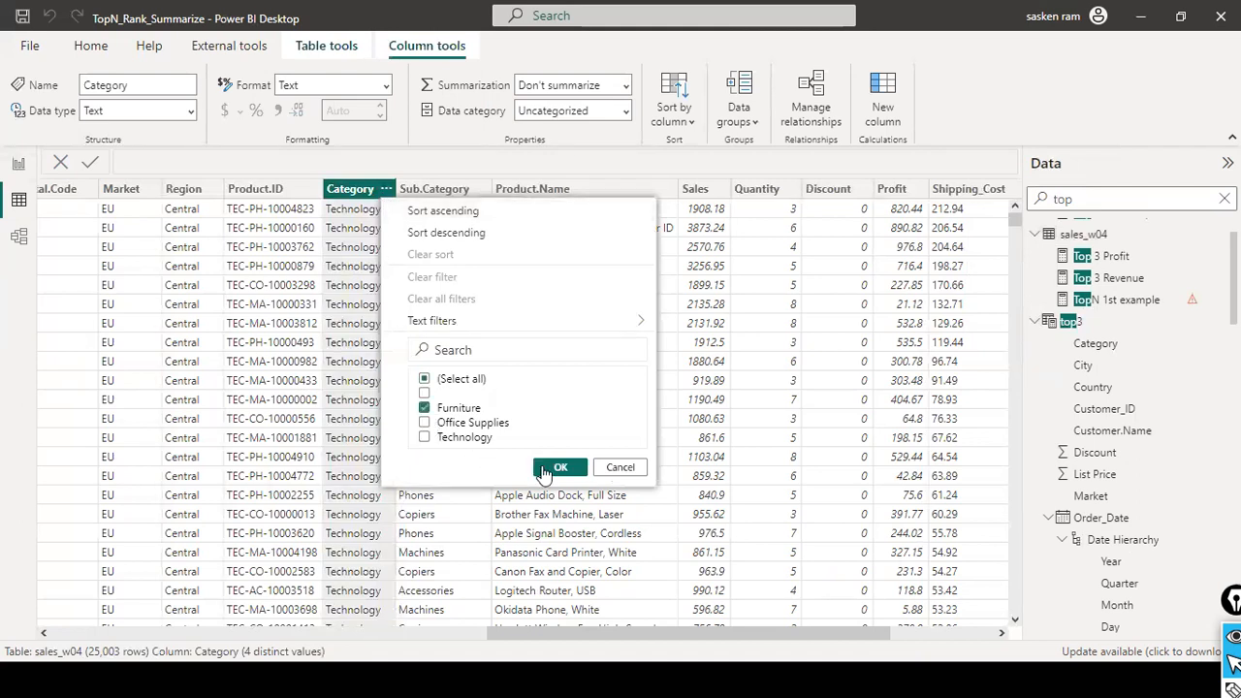
pyautogui.click(558, 469)
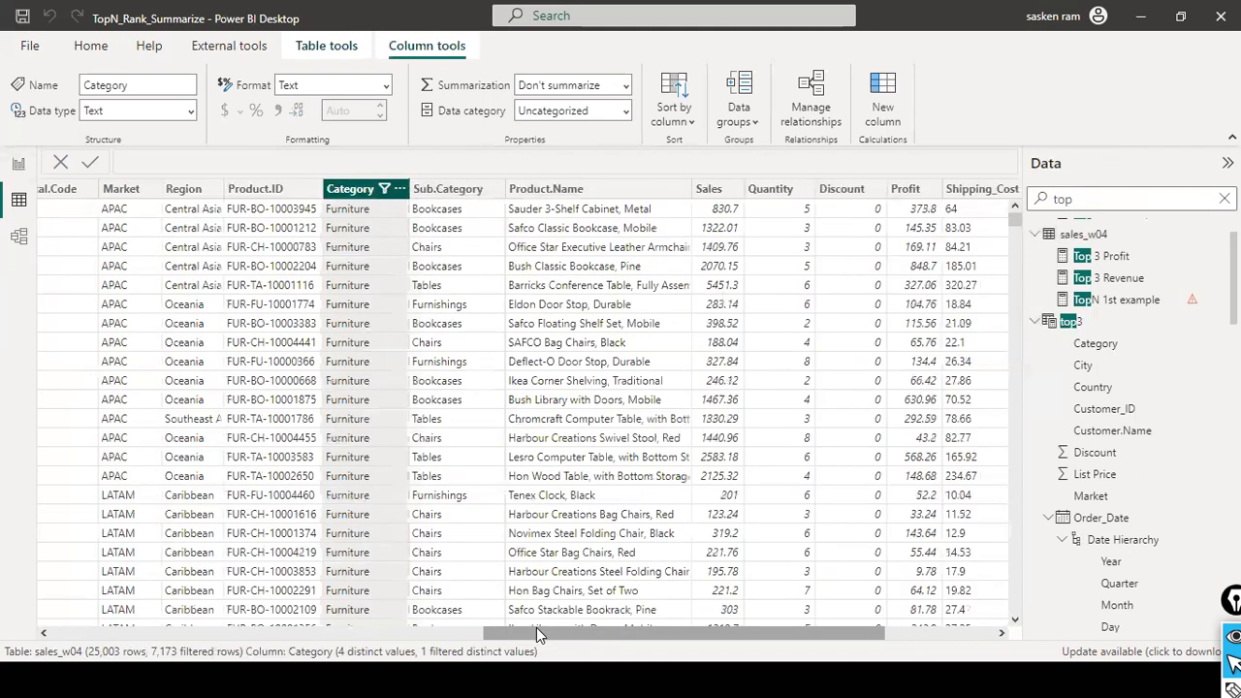
# Sort the filtered sales_w04 table by Sales in descending order and compare its first rows with the report's Top 3 Revenue values.
pyautogui.moveTo(737, 632); pyautogui.dragTo(838, 632)
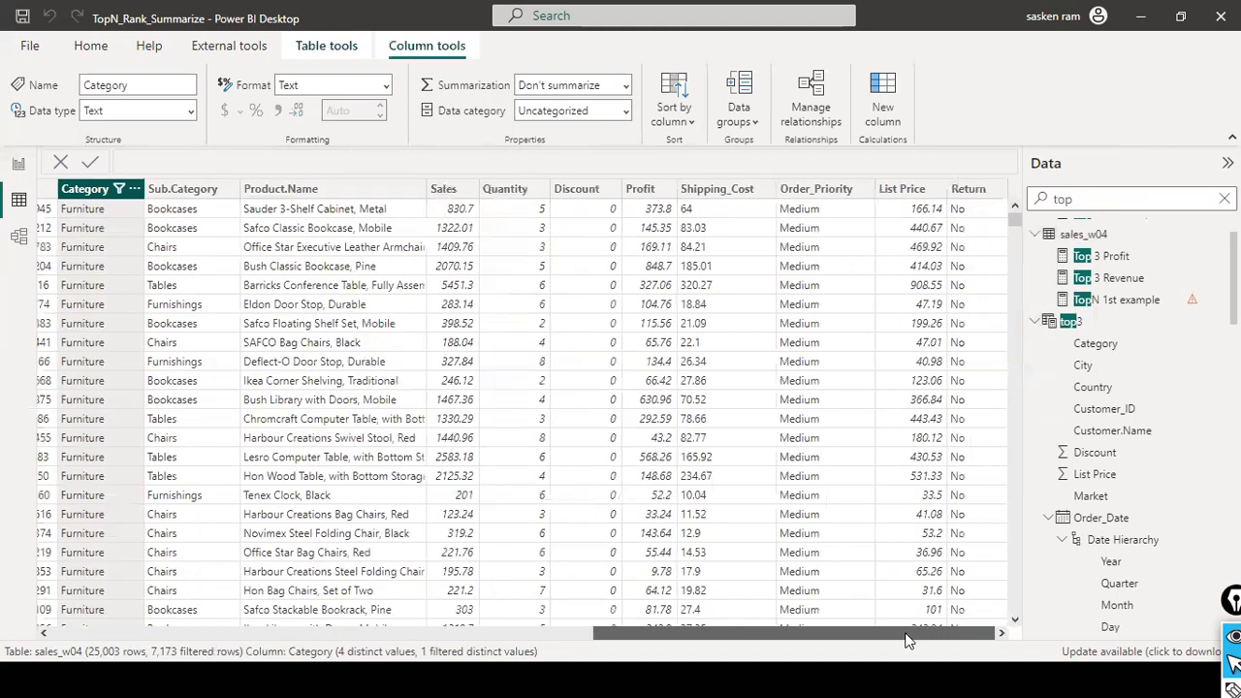
pyautogui.click(464, 193)
pyautogui.click(466, 190)
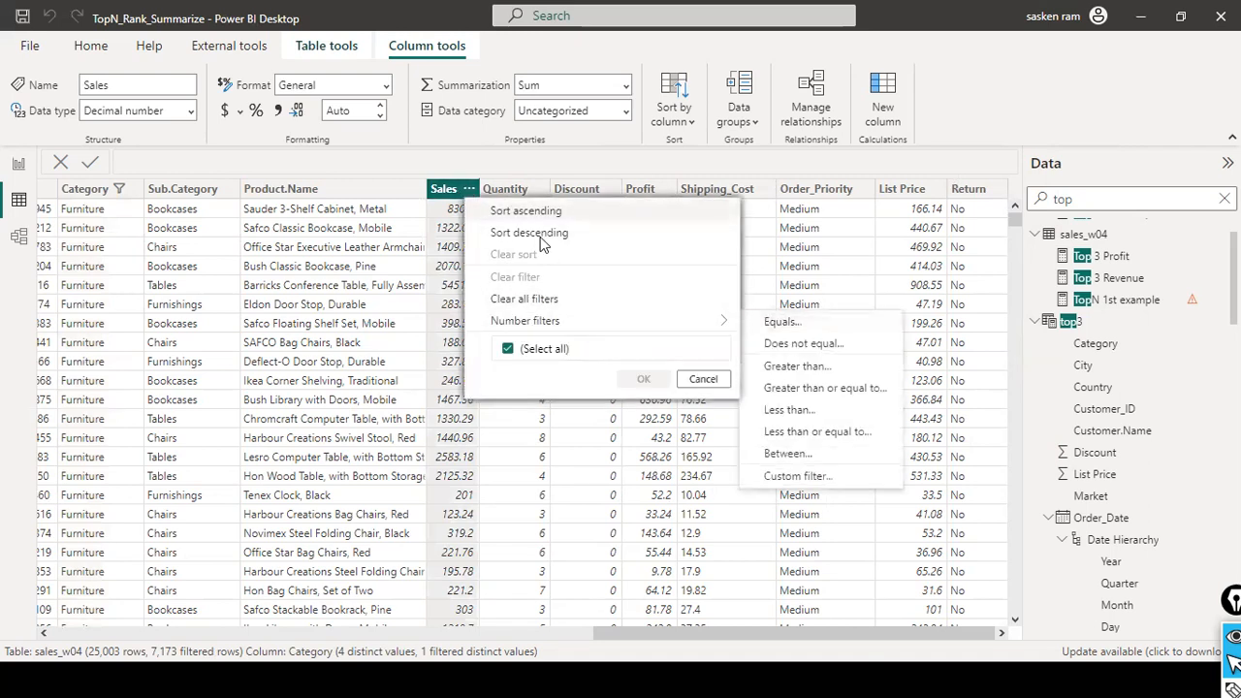
pyautogui.click(542, 236)
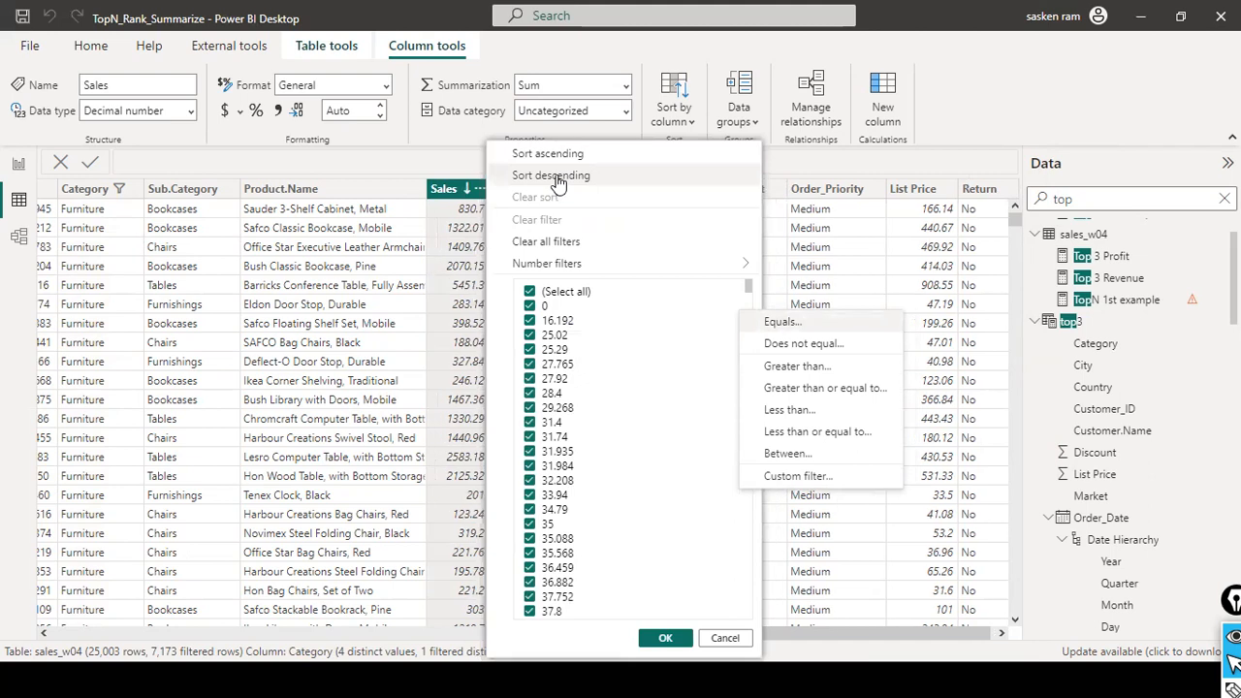
pyautogui.click(558, 178)
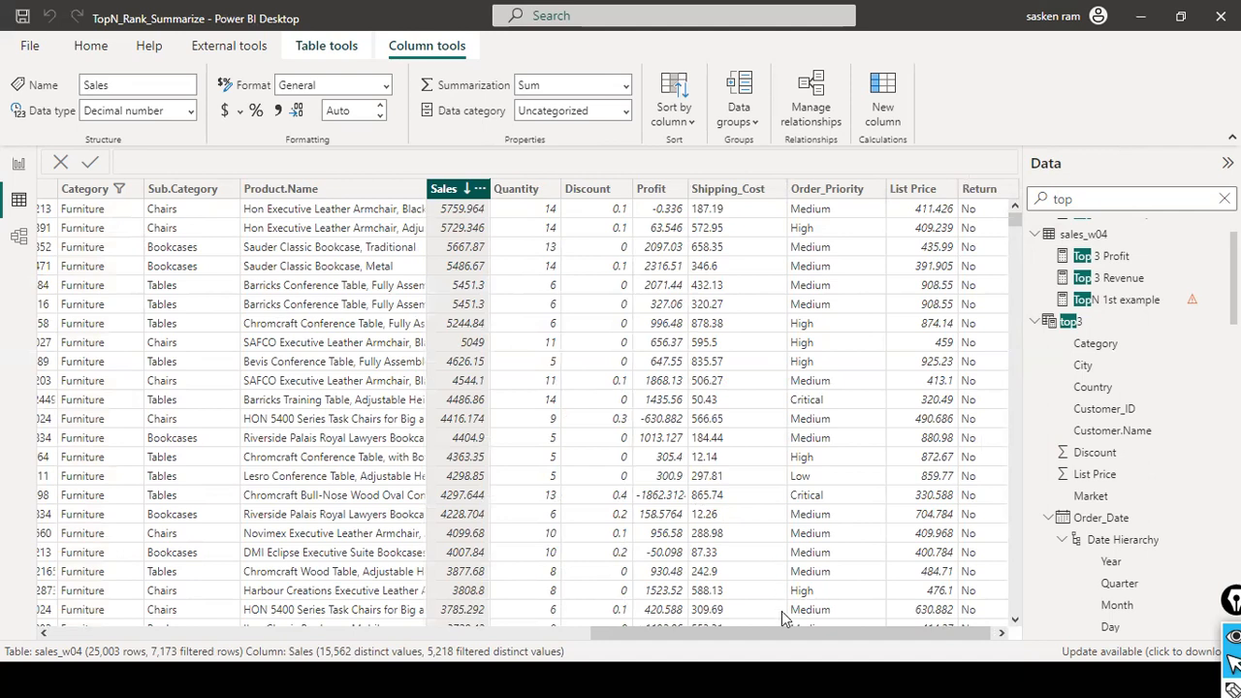
pyautogui.moveTo(795, 635); pyautogui.dragTo(732, 640)
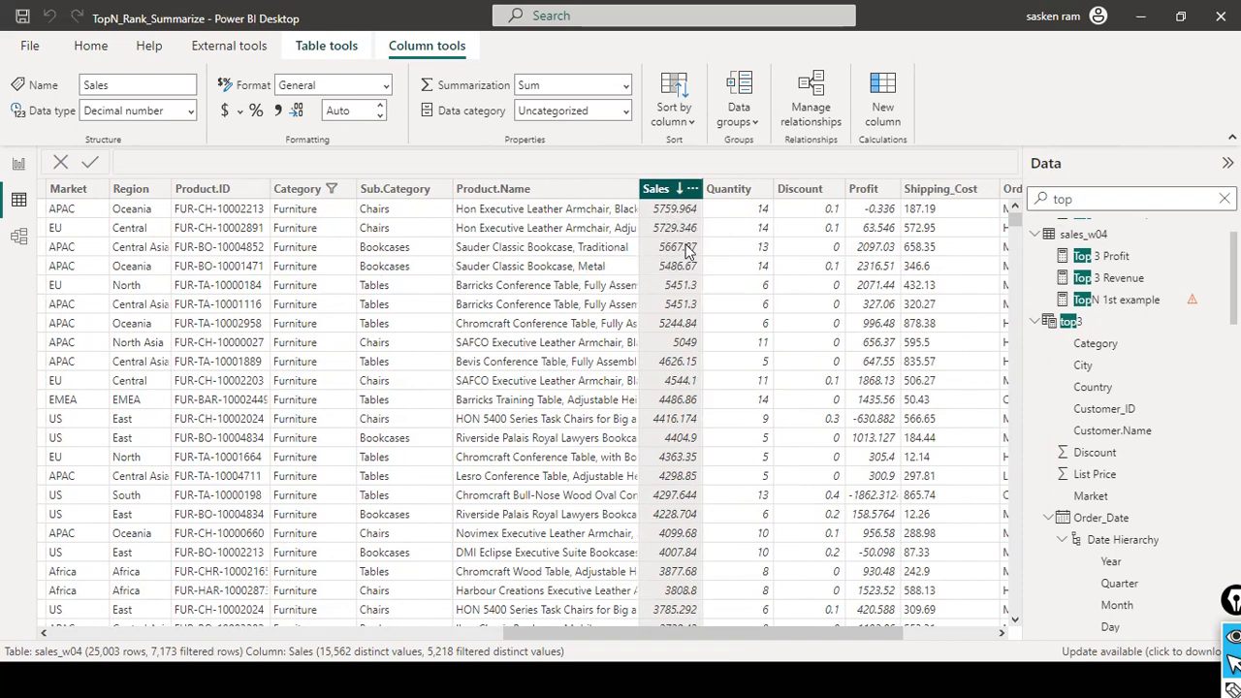
pyautogui.click(18, 164)
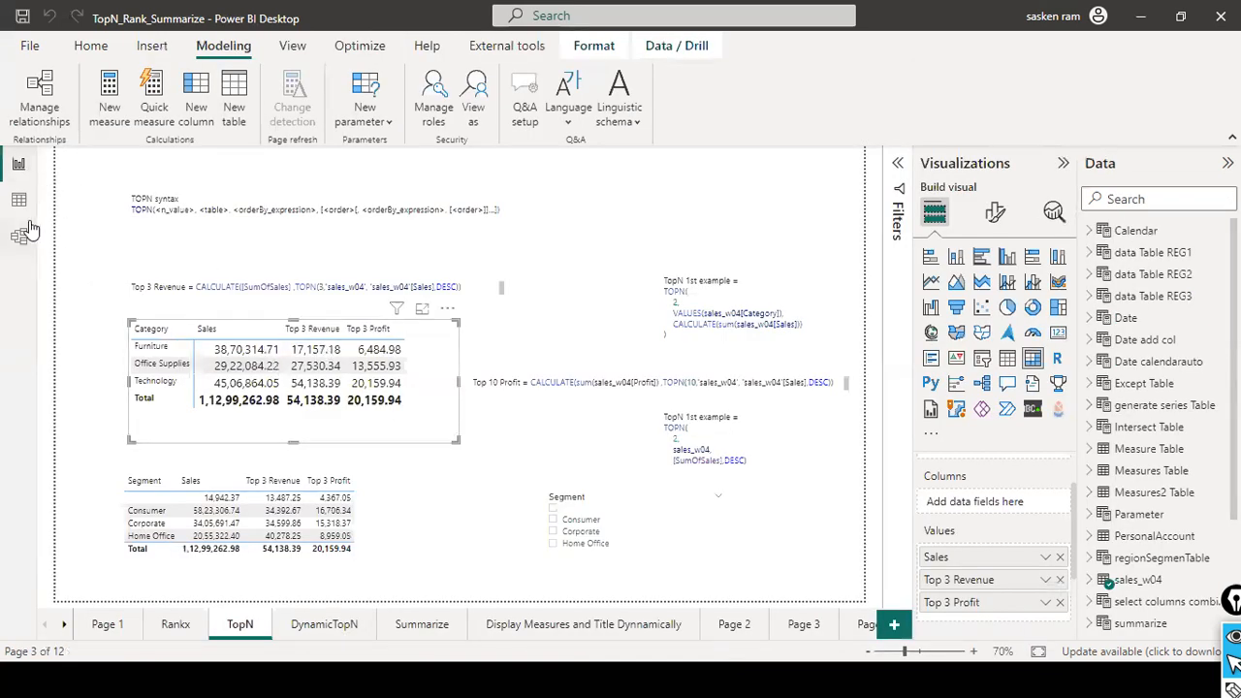
pyautogui.click(18, 200)
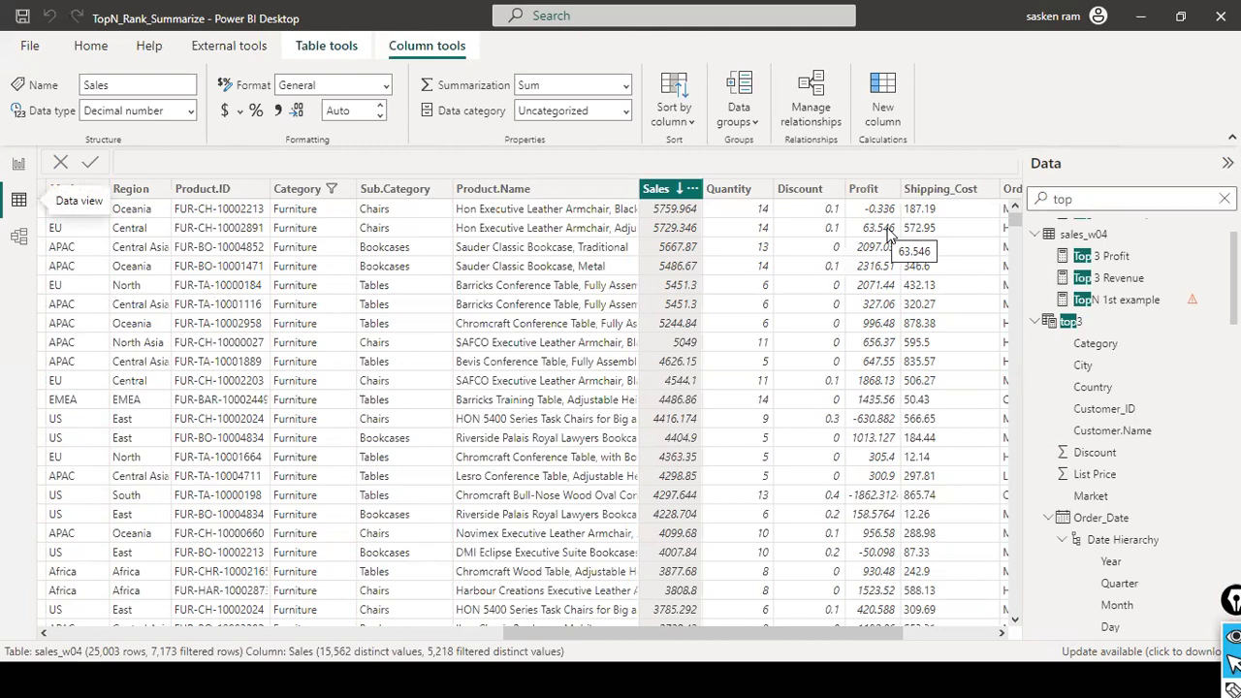
# Back in the report view, expand the sales_w04 fields and open the Top 3 Profit measure's formula.
pyautogui.click(17, 165)
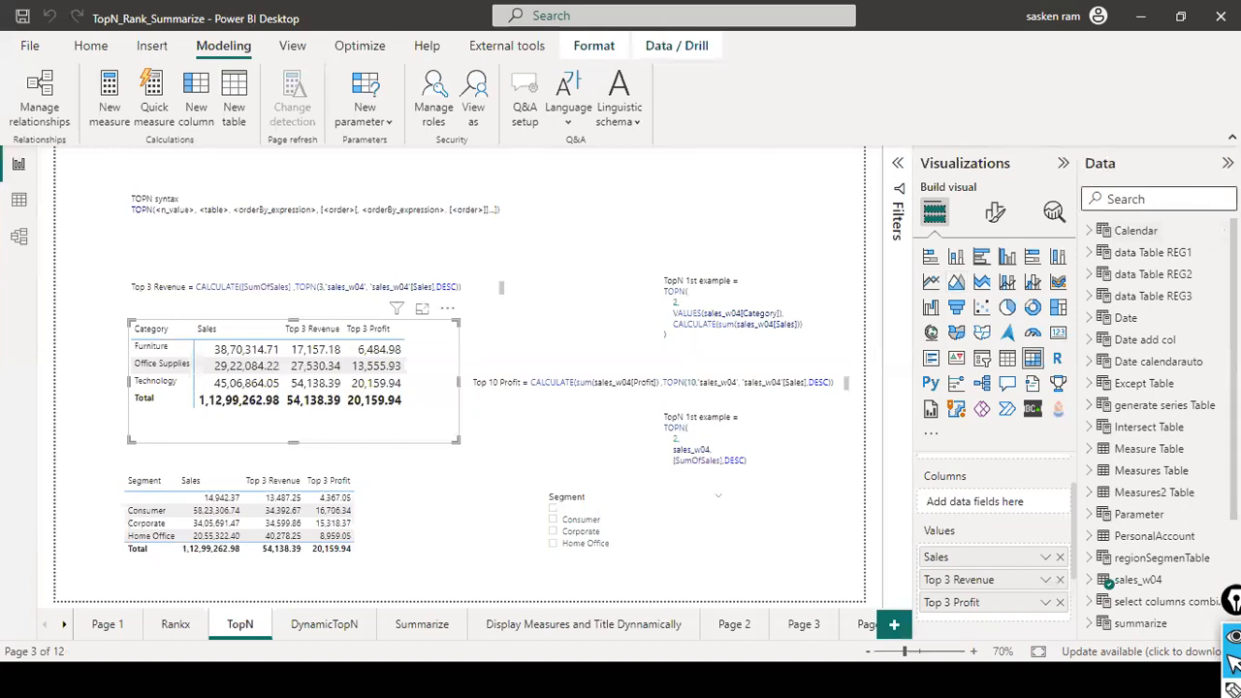
pyautogui.scroll(-3, 1144, 426)
pyautogui.click(1094, 436)
pyautogui.scroll(-10, 1155, 527)
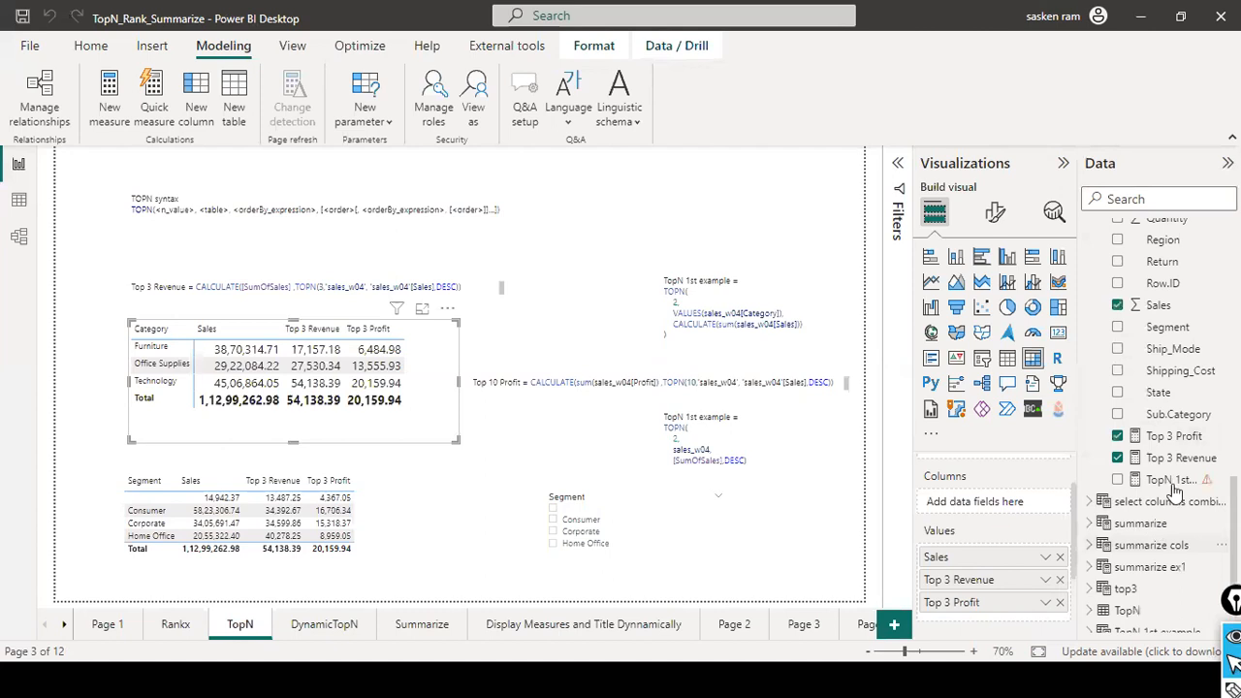
pyautogui.click(1174, 437)
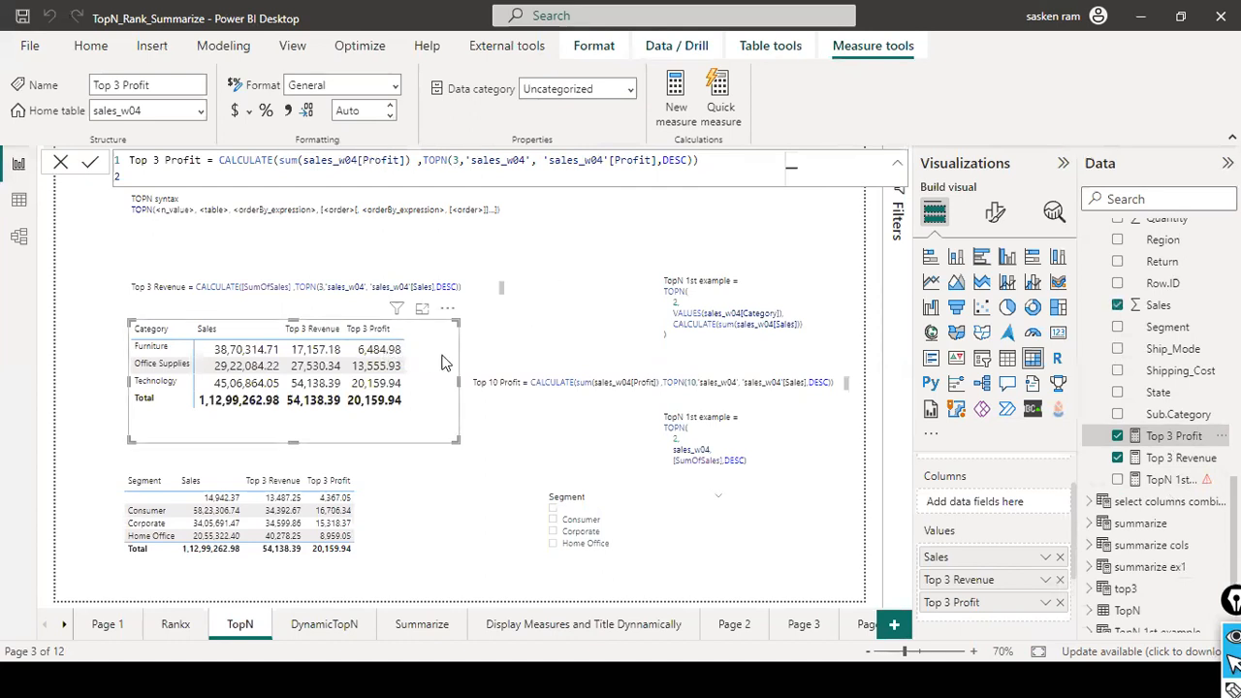
# Sort the Furniture rows of sales_w04 by Profit in descending order and return to the TopN report page.
pyautogui.click(18, 200)
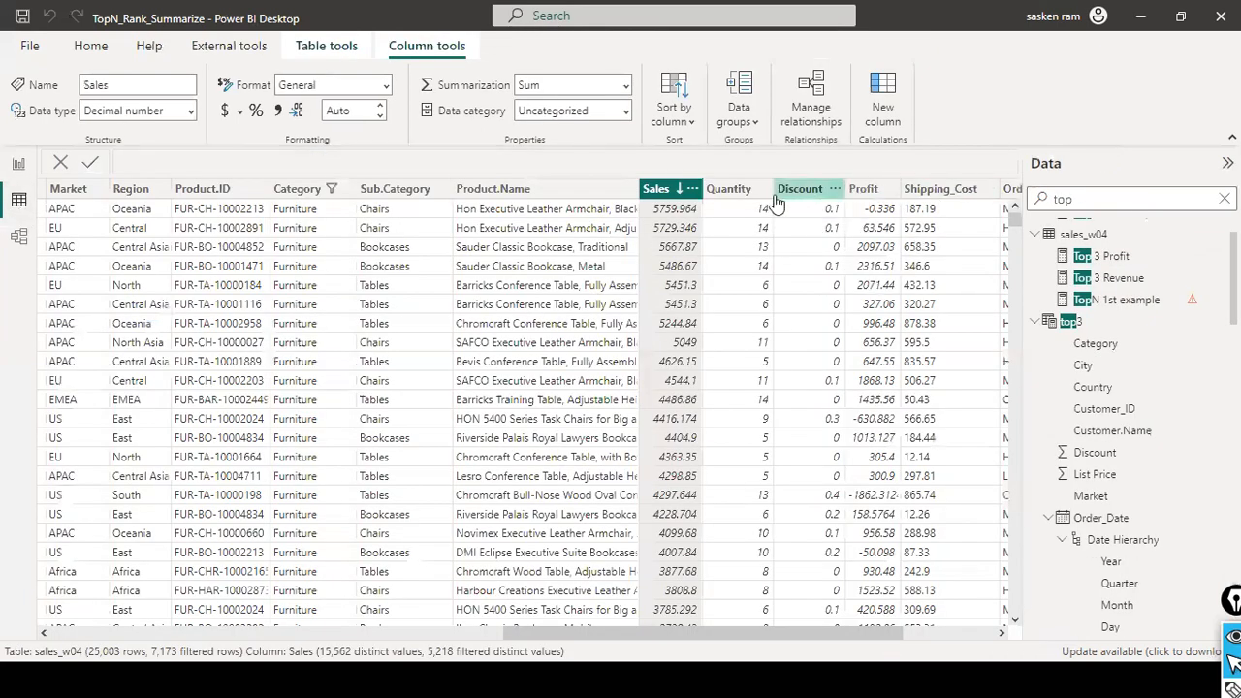
pyautogui.click(891, 190)
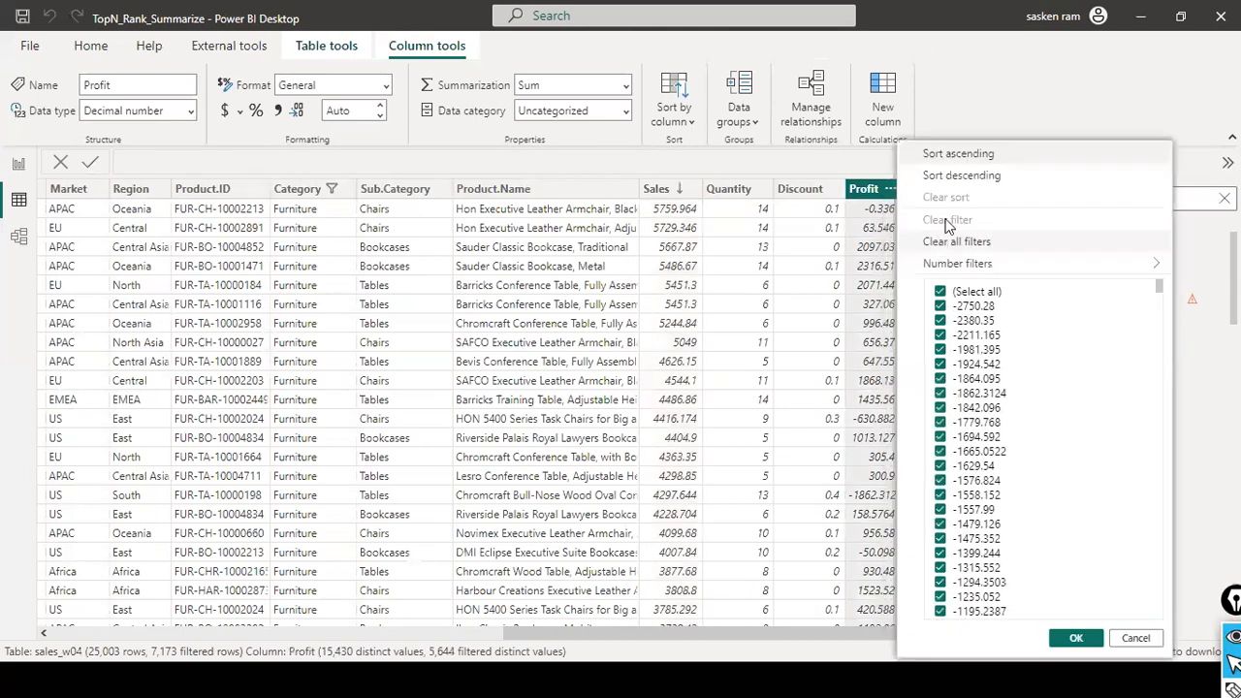
pyautogui.click(977, 178)
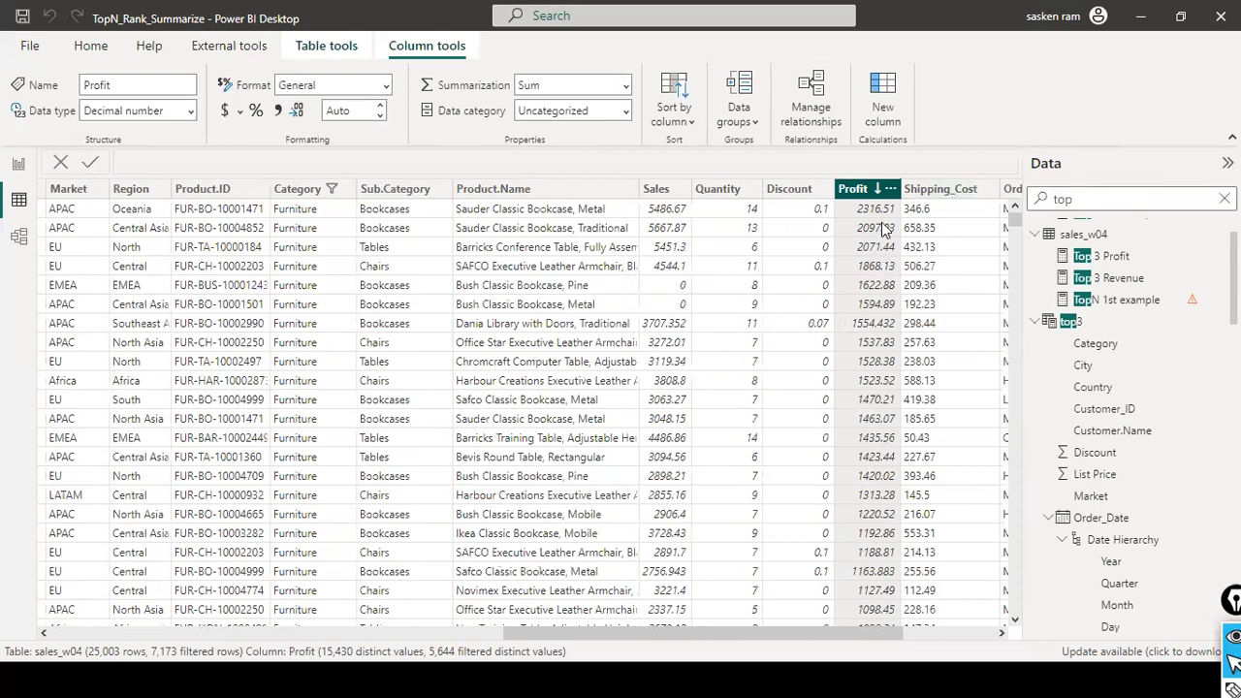
pyautogui.click(19, 164)
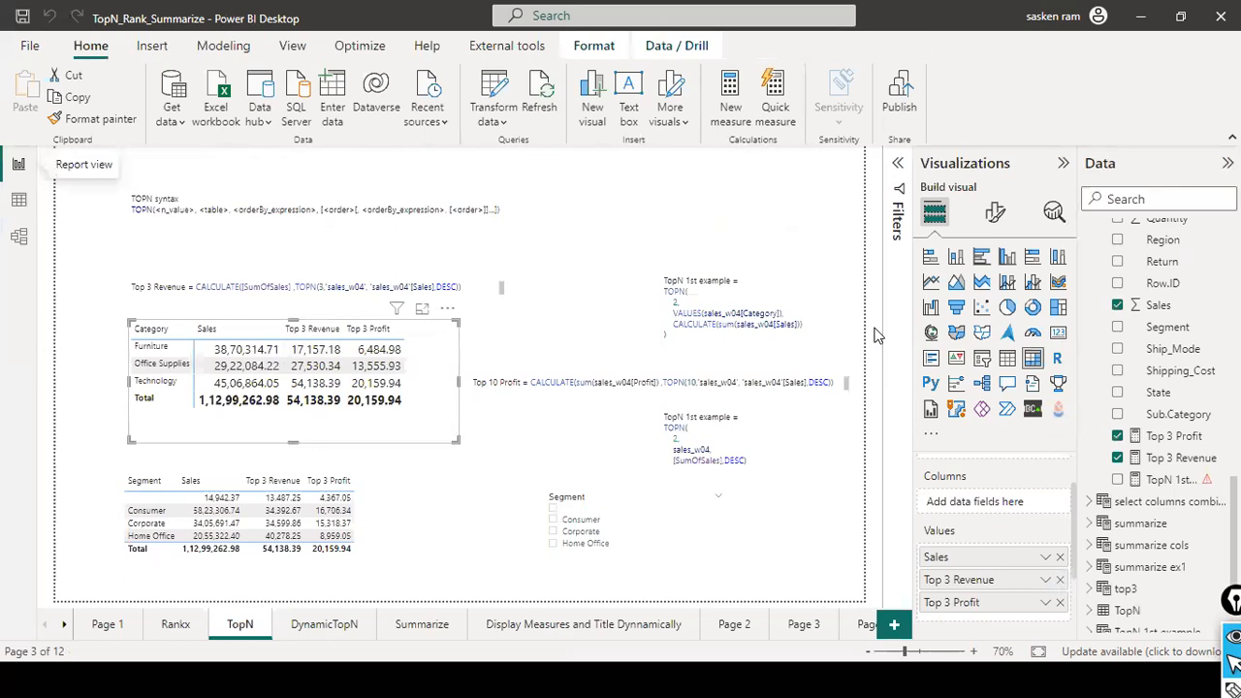
# Review the Furniture rows of sales_w04 sorted by Profit, return to the TopN report page and deselect the Category matrix.
pyautogui.click(18, 200)
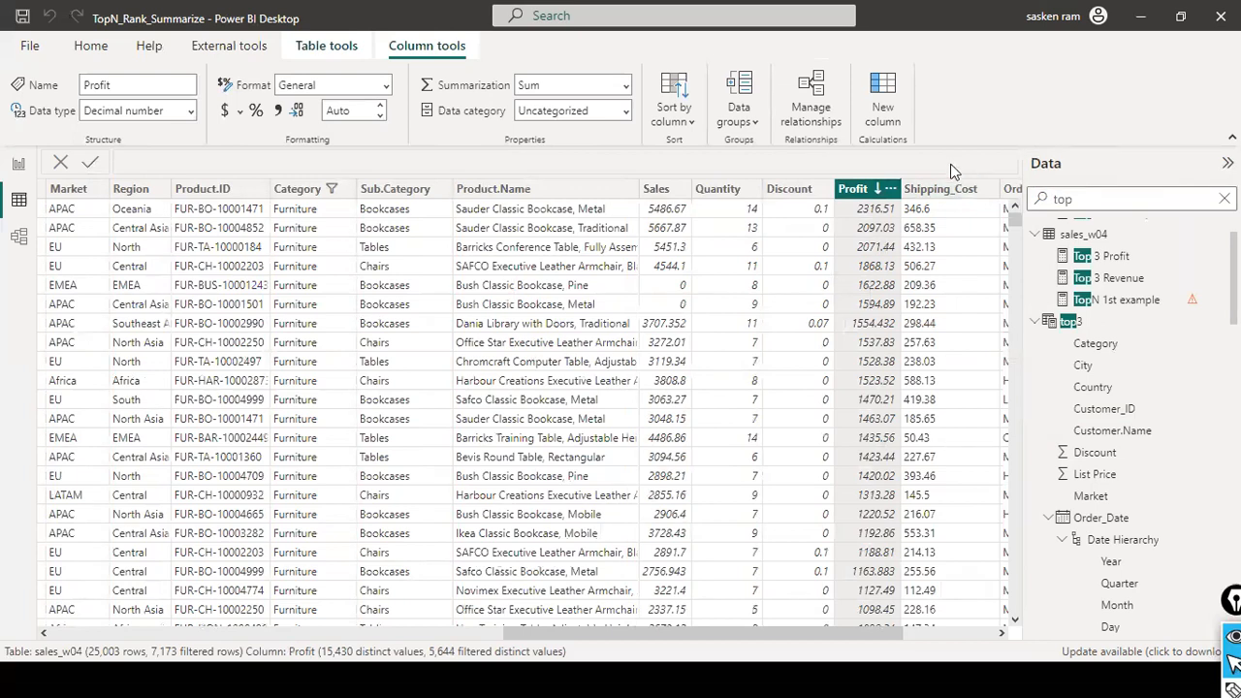
pyautogui.click(18, 165)
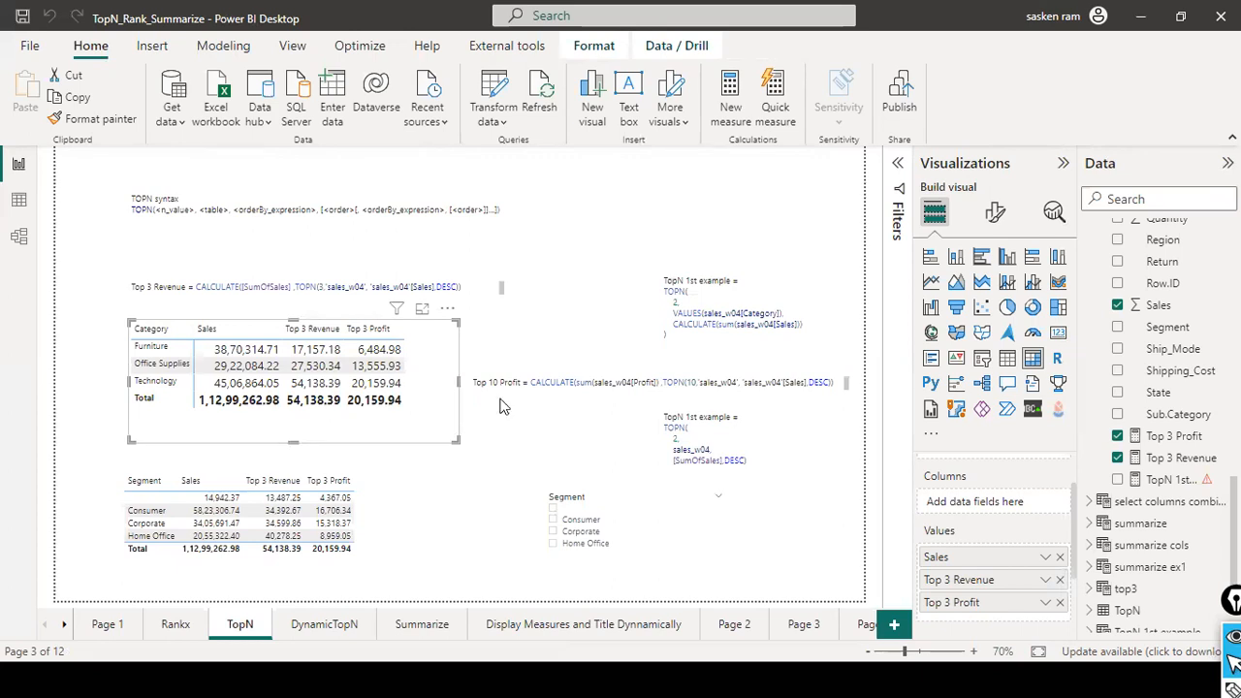
pyautogui.click(517, 462)
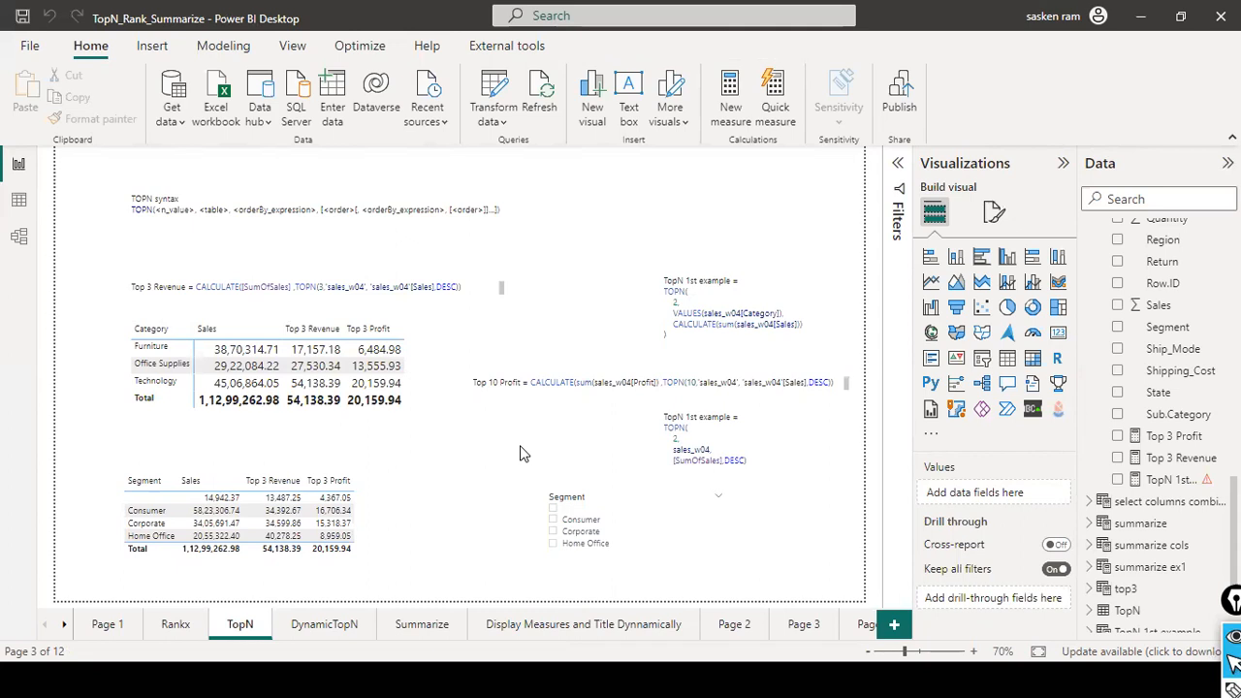
# Highlight the N value in the Top 3 Revenue text box, search the fields for "top 3" and open the Top 3 Revenue measure's formula.
pyautogui.doubleClick(322, 285)
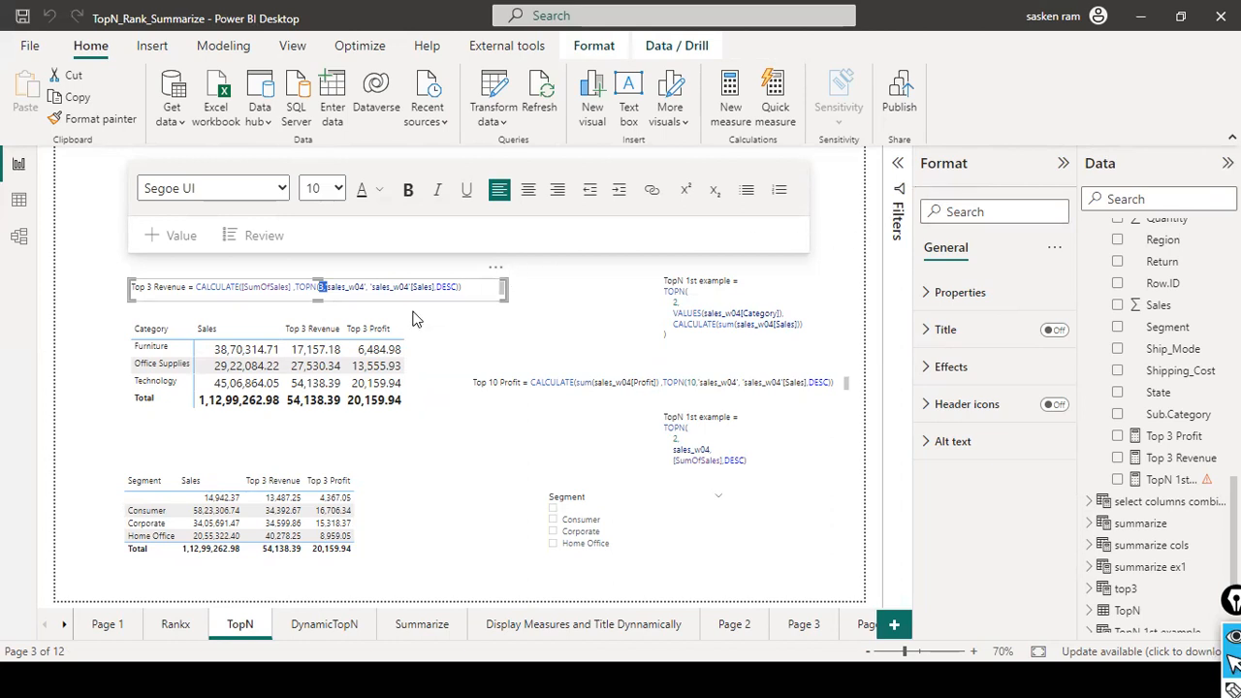
pyautogui.click(326, 287)
pyautogui.scroll(10, 1193, 339)
pyautogui.scroll(2, 1176, 351)
pyautogui.click(1137, 192)
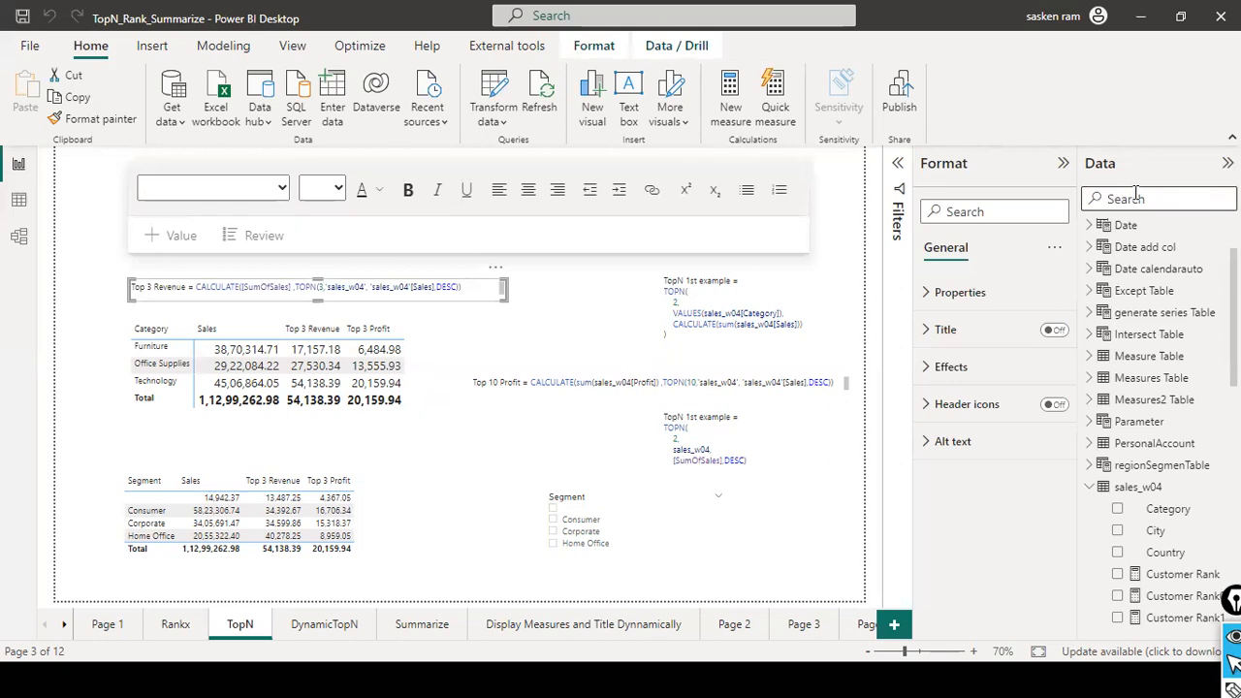
pyautogui.write('top3')
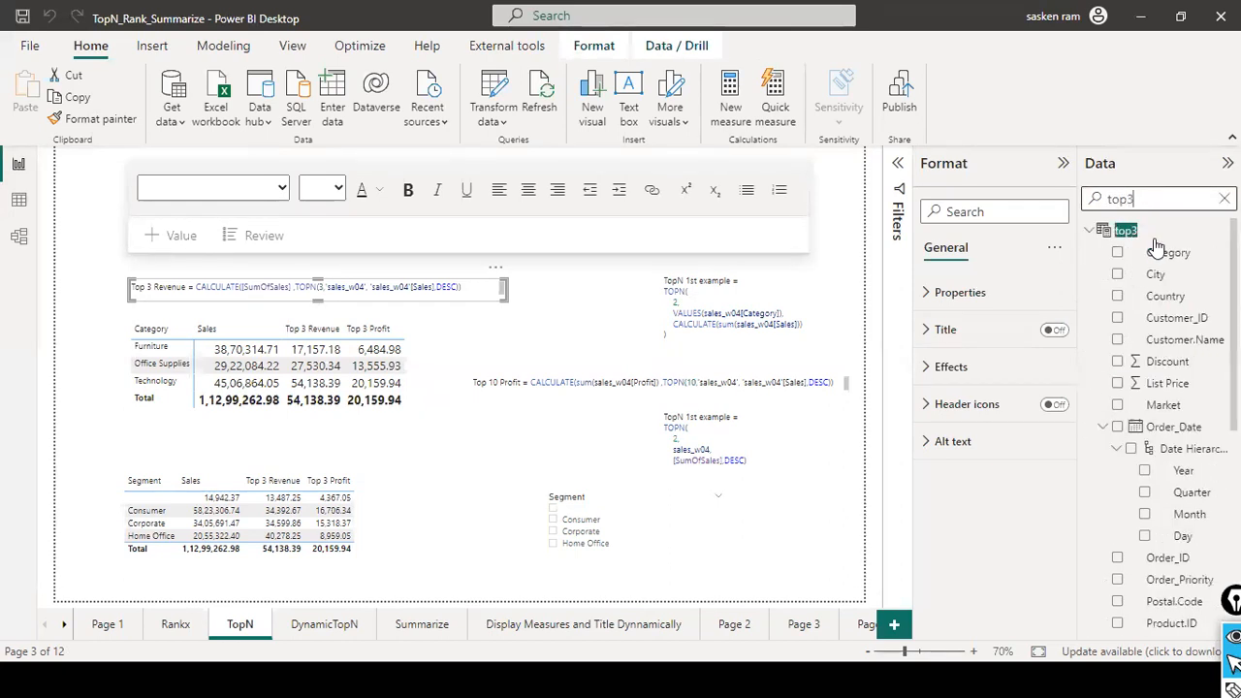
pyautogui.scroll(-3, 1178, 378)
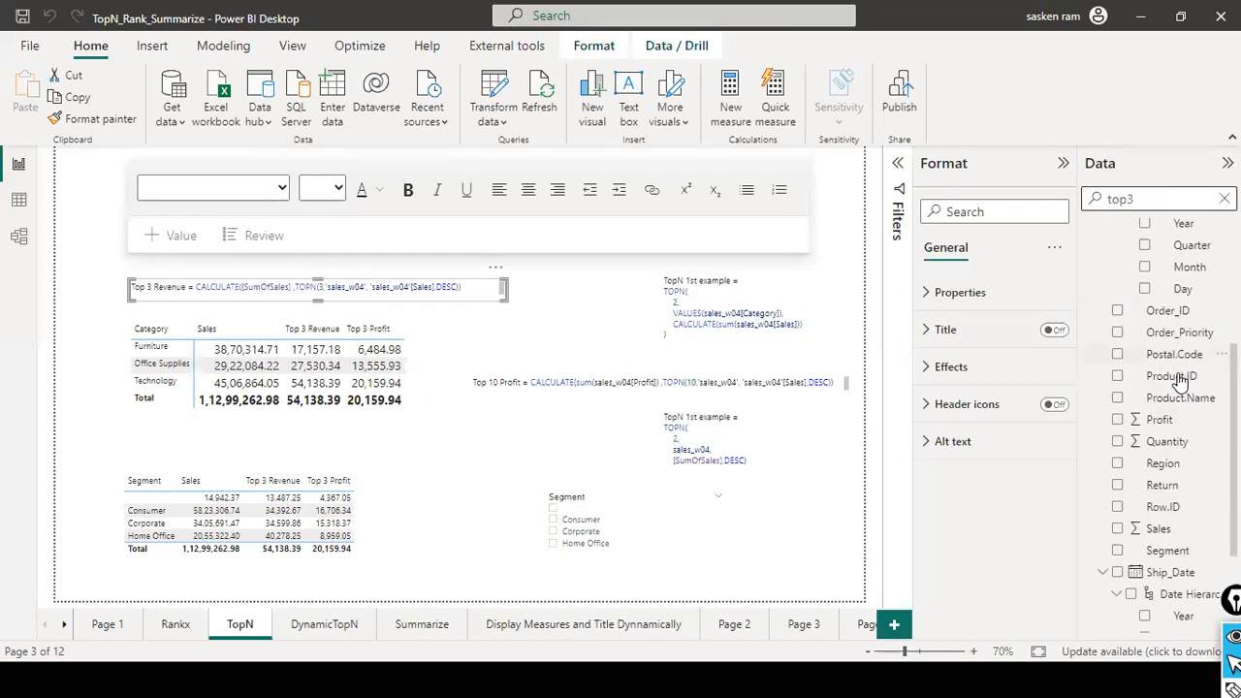
pyautogui.scroll(1, 1180, 378)
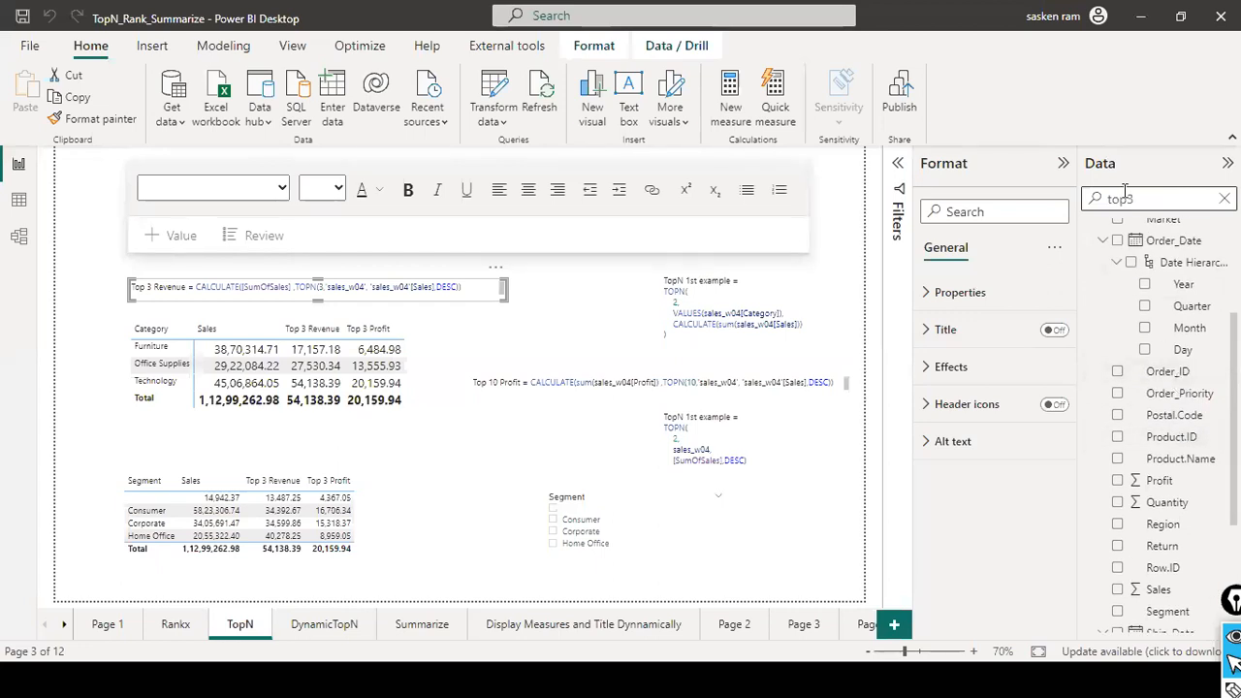
pyautogui.write('3')
pyautogui.click(1173, 277)
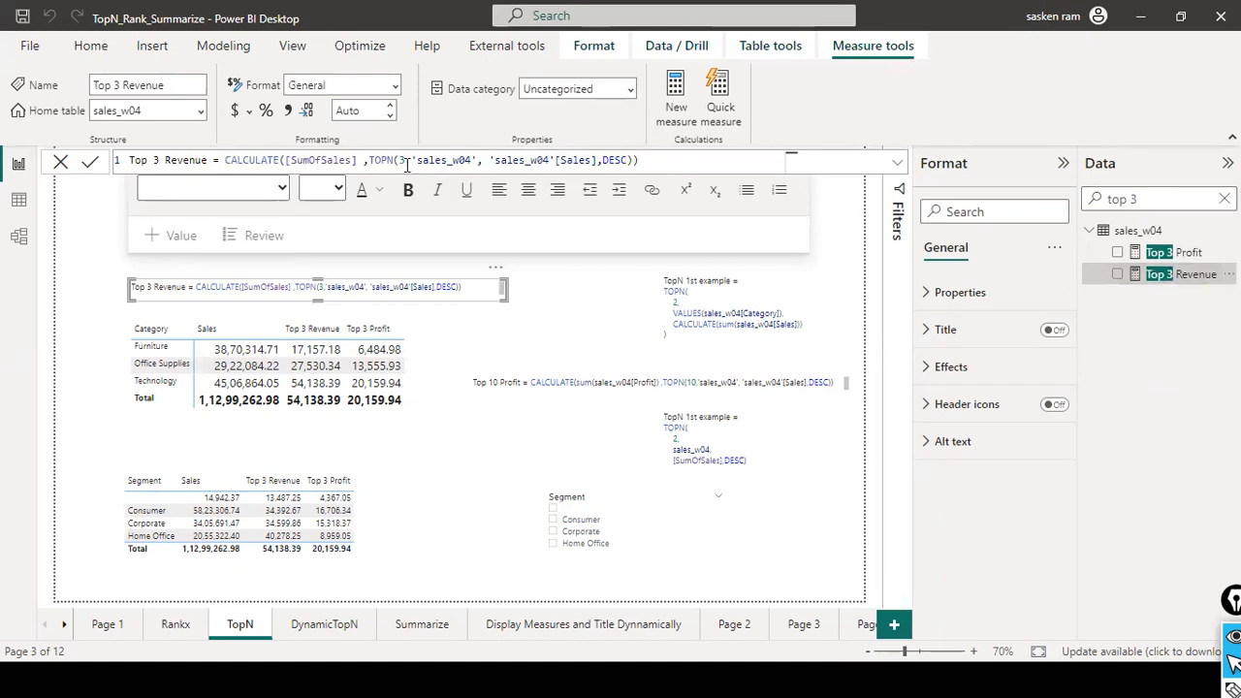
# Change the TOPN sort order in the Top 3 Revenue measure to ASC and commit the formula.
pyautogui.doubleClick(613, 161)
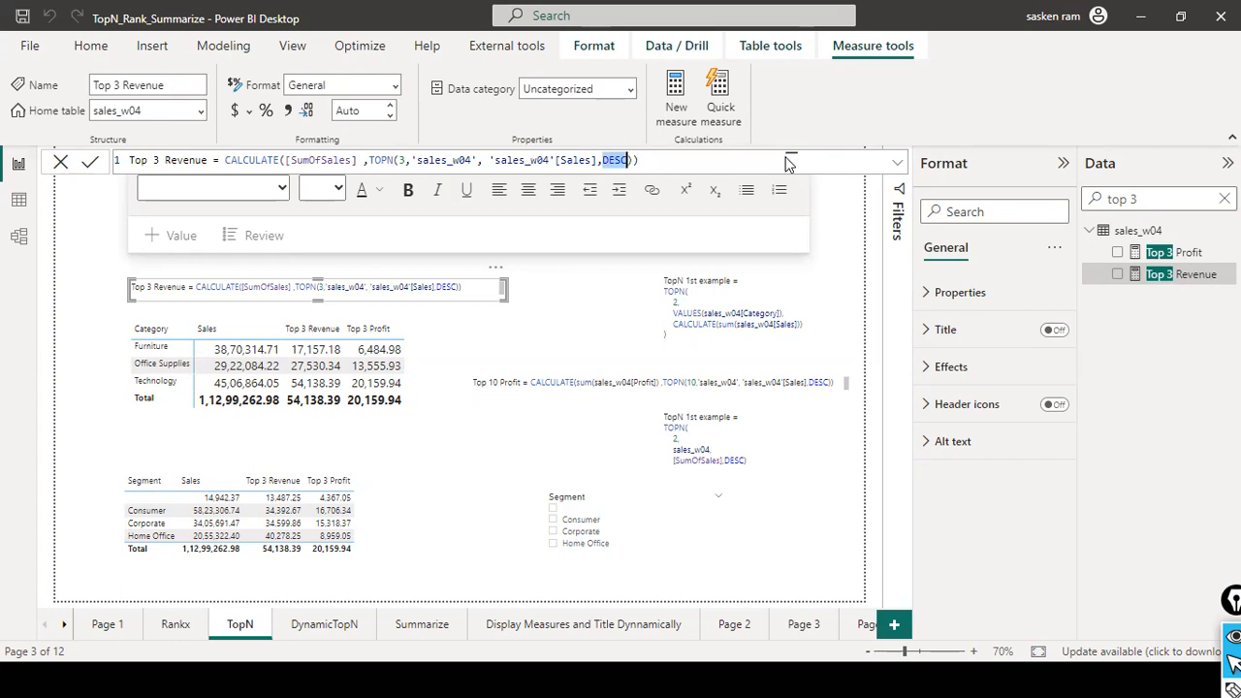
pyautogui.write('A')
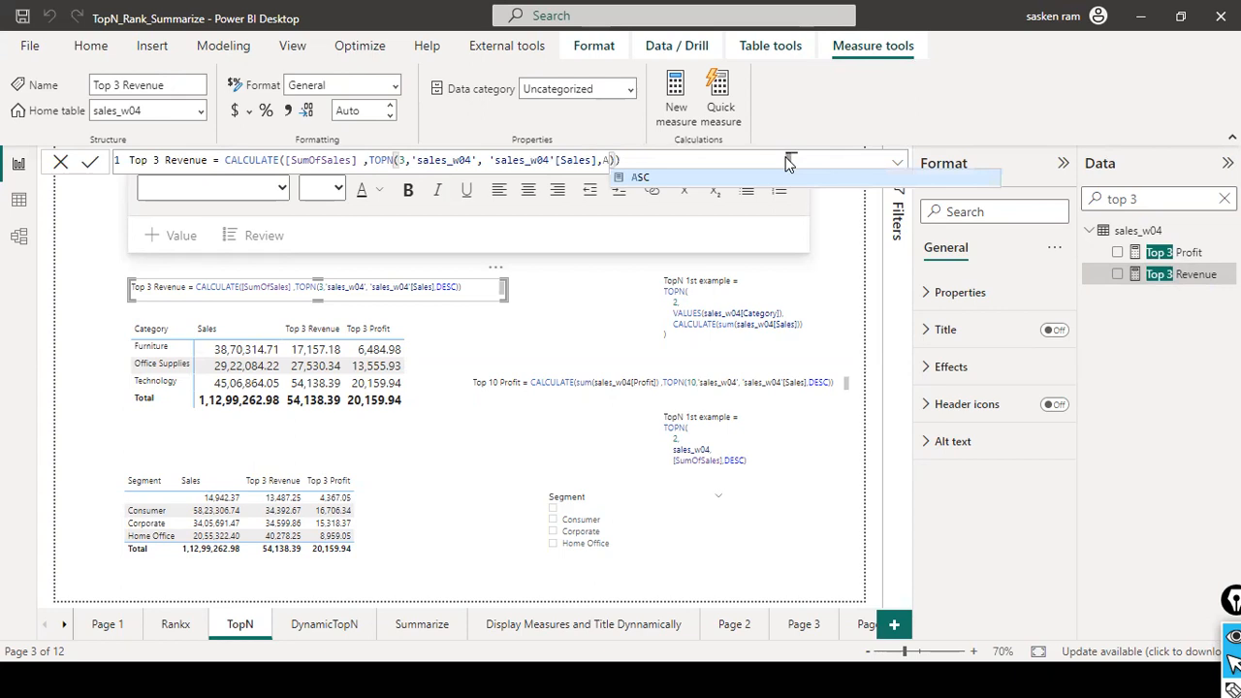
pyautogui.click(790, 163)
pyautogui.press('Left')
pyautogui.press('Left')
pyautogui.write('SC')
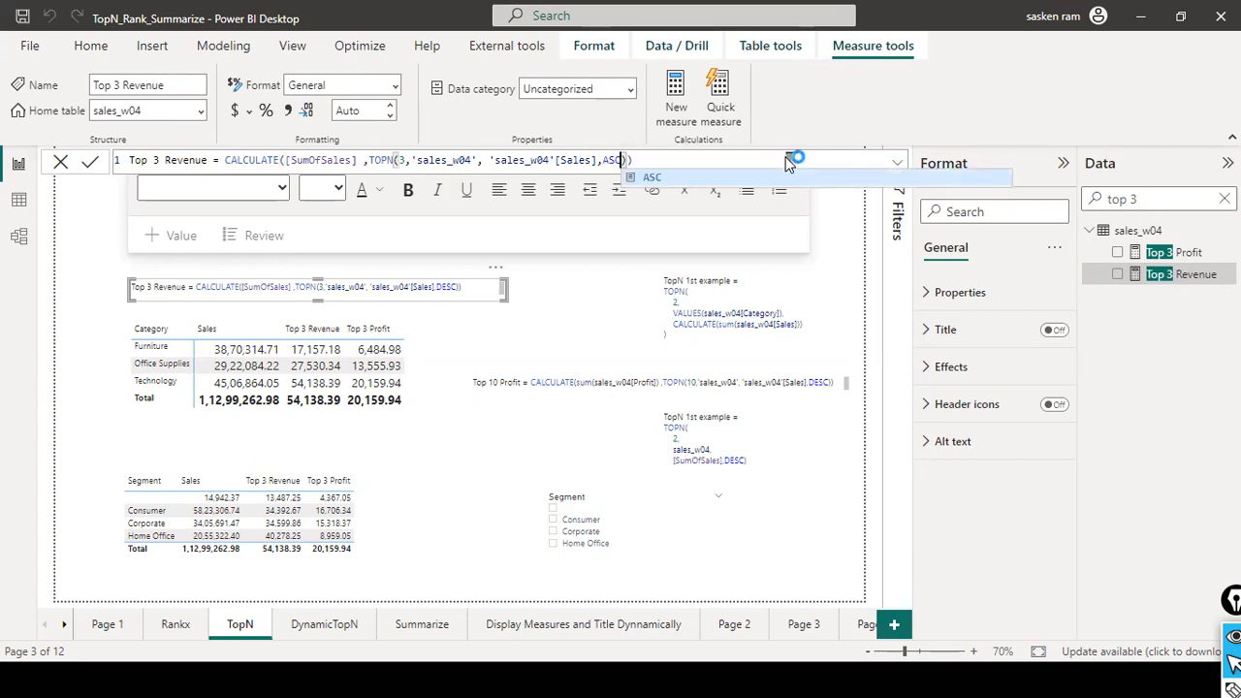
pyautogui.click(790, 163)
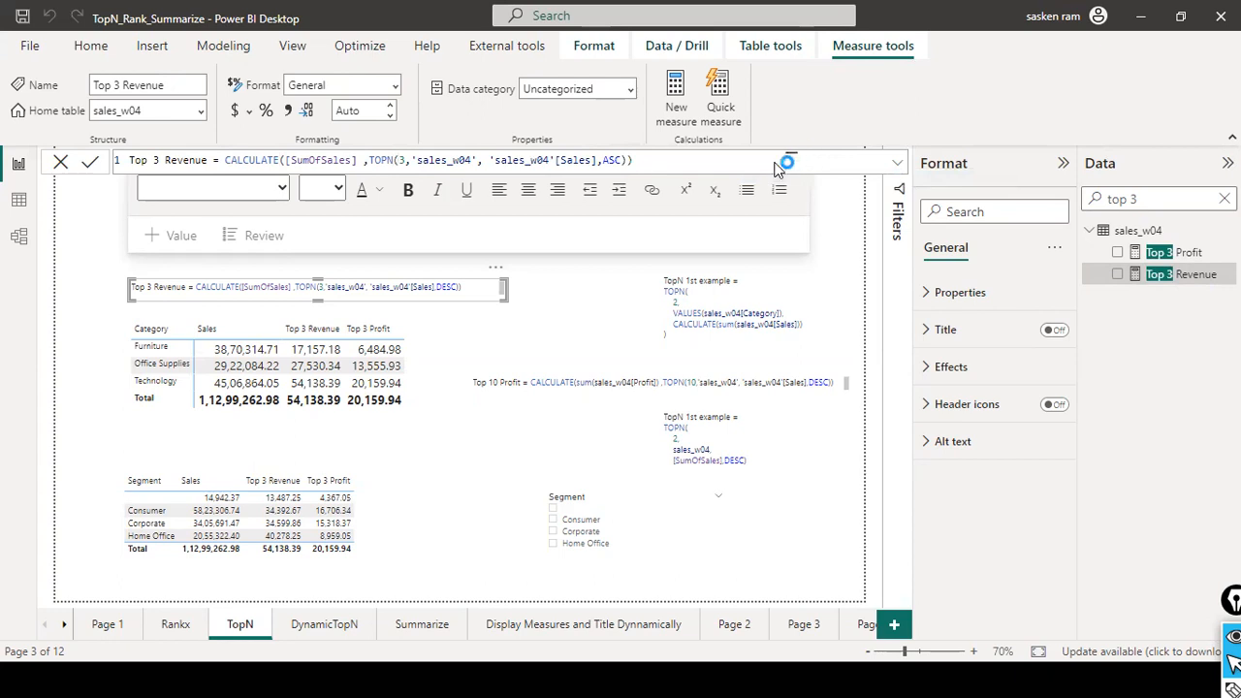
pyautogui.click(868, 48)
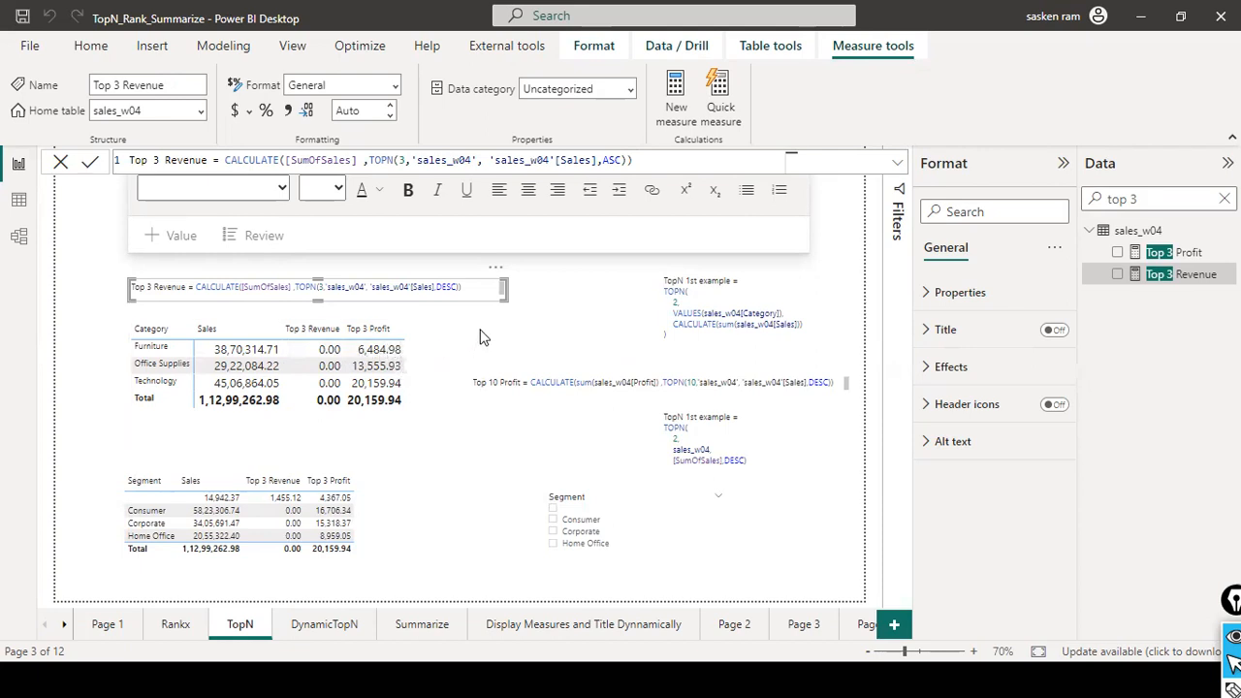
# Restore the TOPN sort order in the Top 3 Revenue measure to DESC and commit the formula.
pyautogui.doubleClick(612, 160)
pyautogui.write('DEsc')
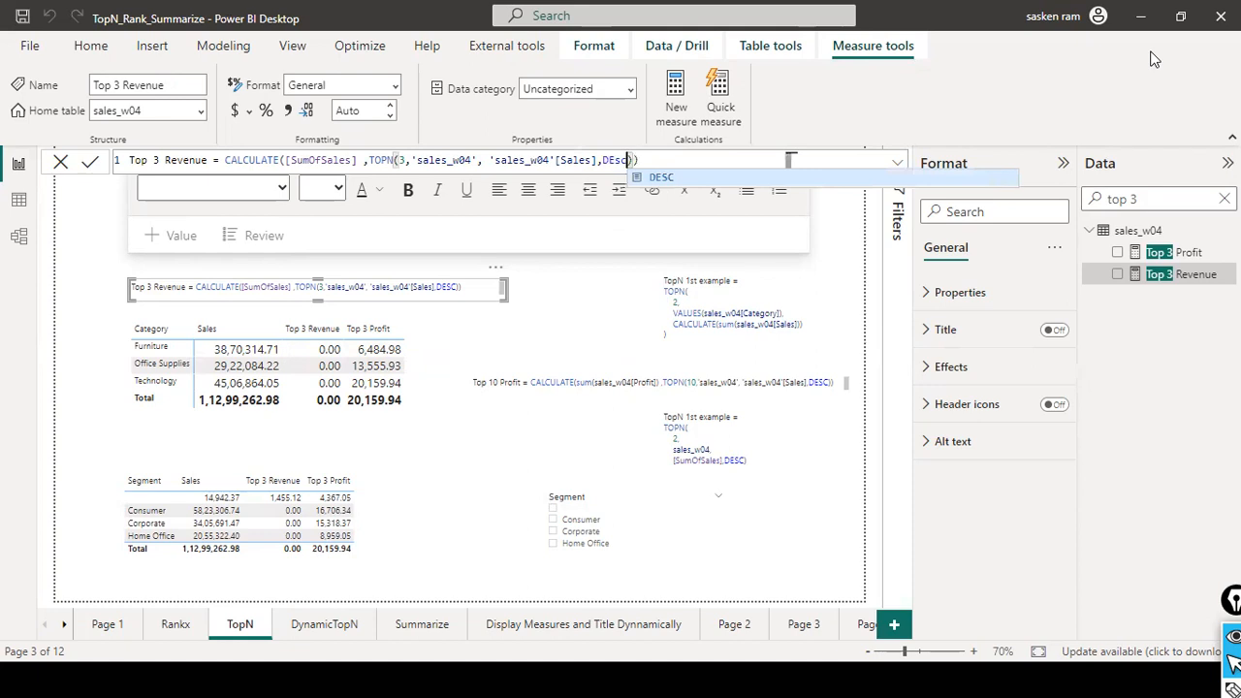
pyautogui.press('Tab')
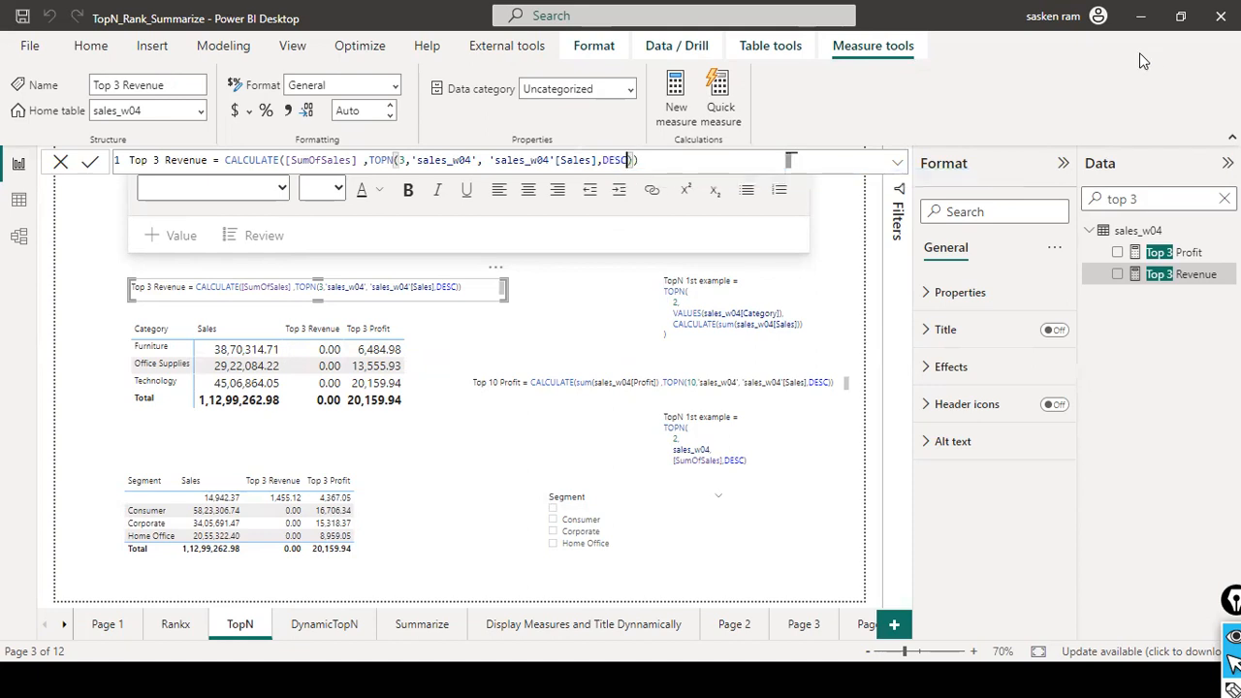
pyautogui.write(')')
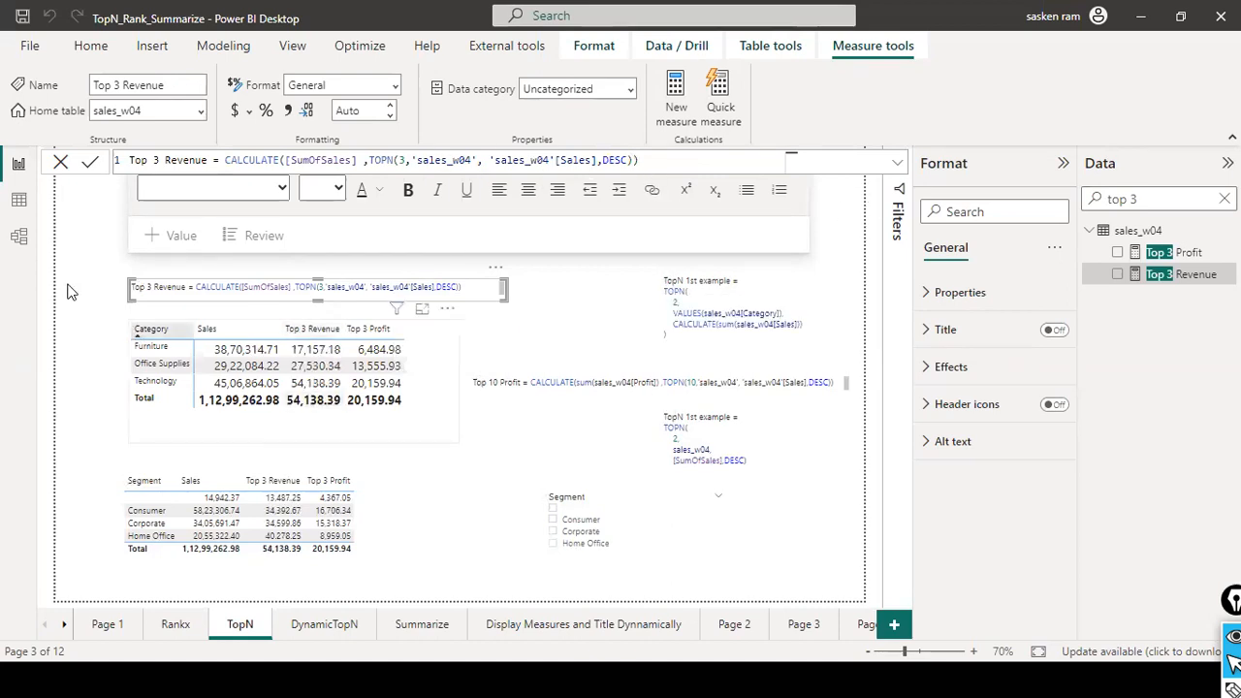
# Check the Sales values of the Furniture rows in sales_w04 and return to the report view.
pyautogui.click(15, 200)
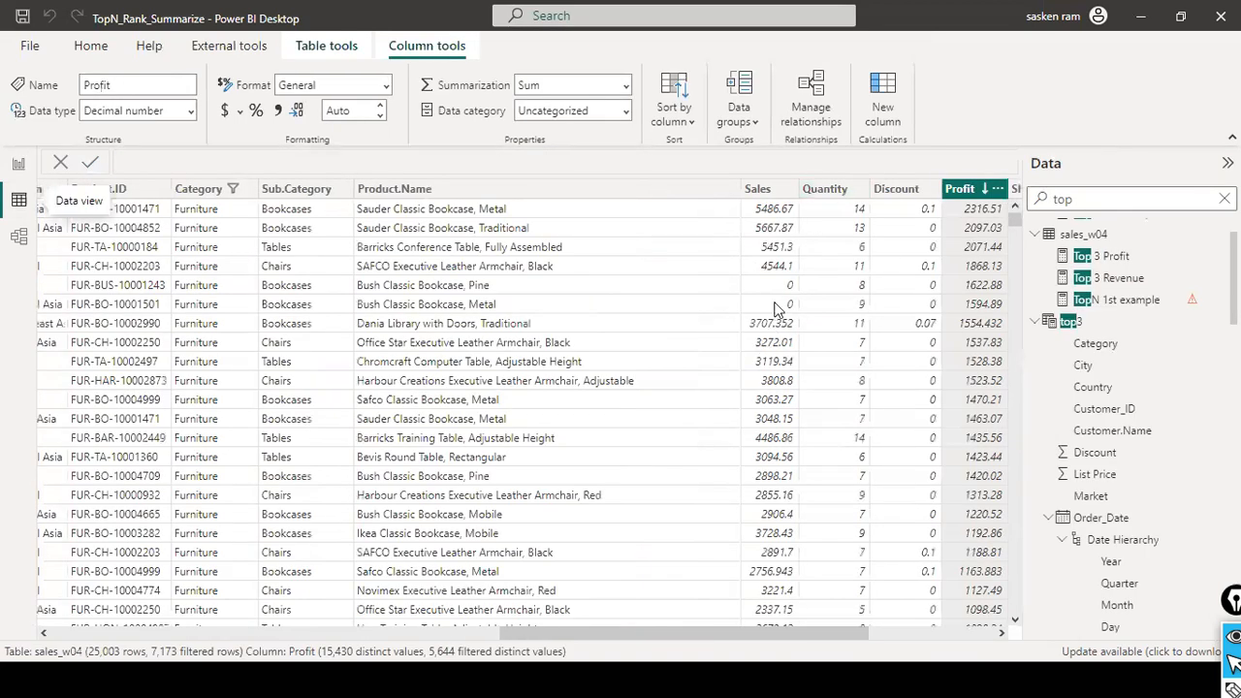
pyautogui.click(18, 164)
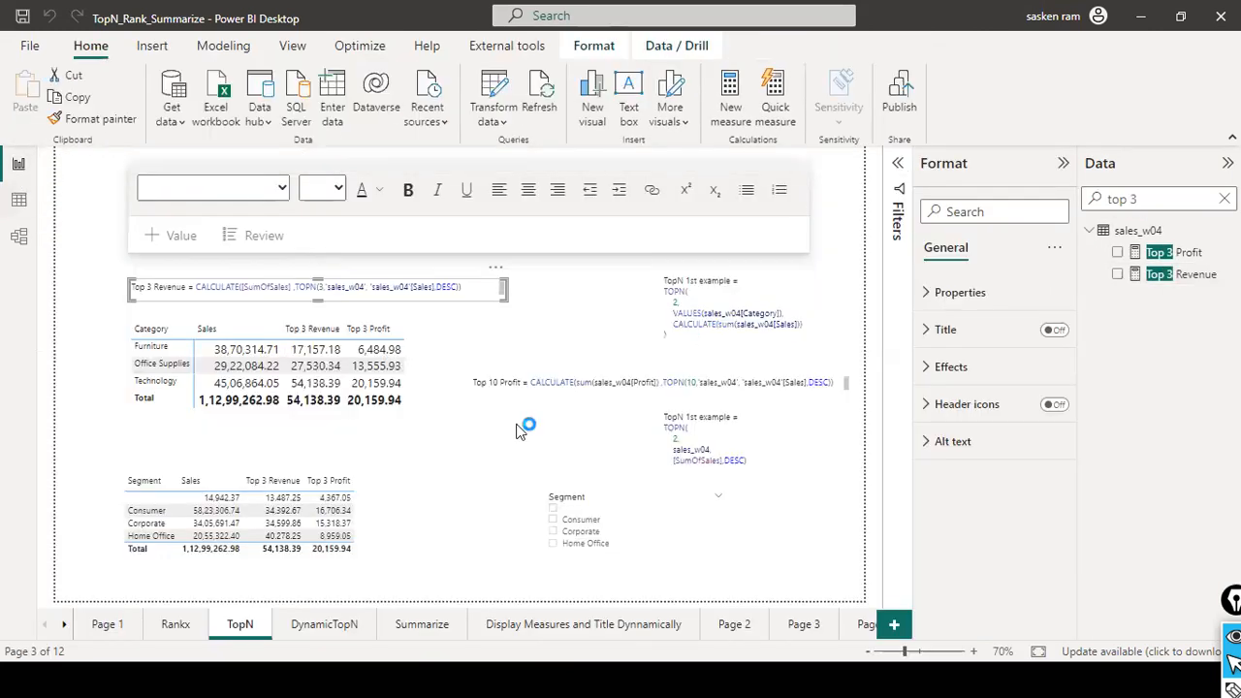
# Deselect the text box and make the Category matrix on the TopN page slightly smaller.
pyautogui.click(619, 240)
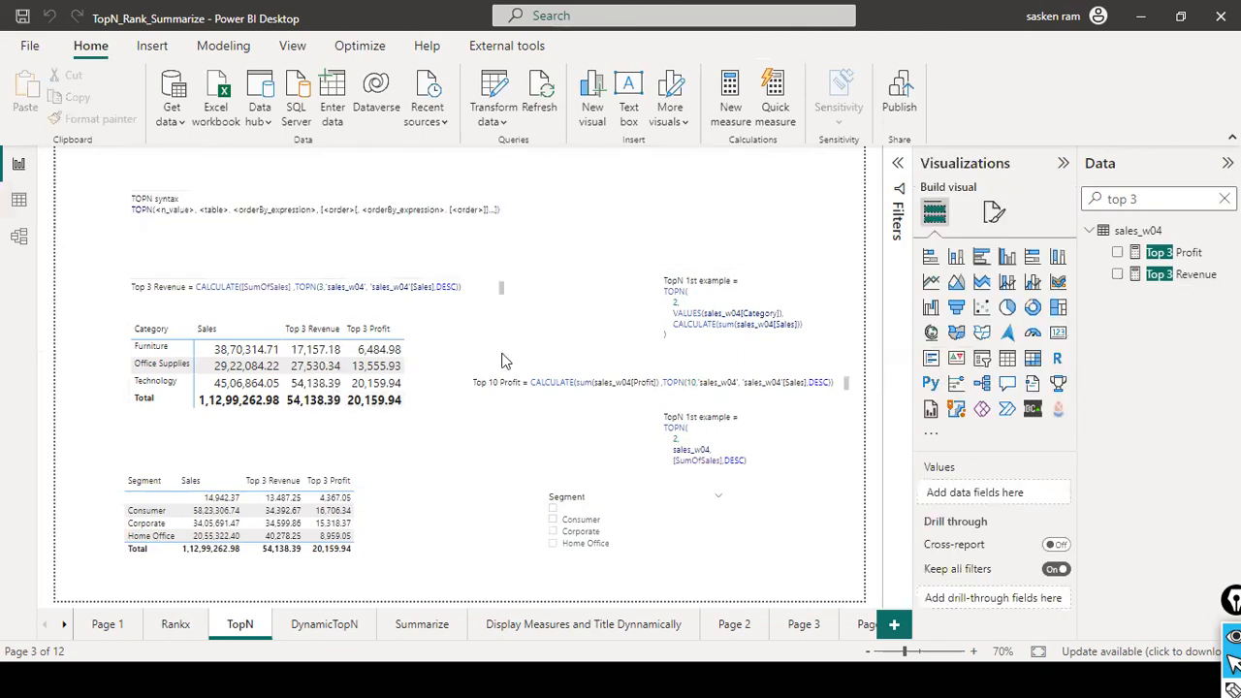
pyautogui.click(424, 435)
pyautogui.moveTo(425, 435); pyautogui.dragTo(523, 462)
# Examine the TOPN filter argument and the SumOfSales expression in the Top 3 Revenue text box against the Category matrix.
pyautogui.click(485, 287)
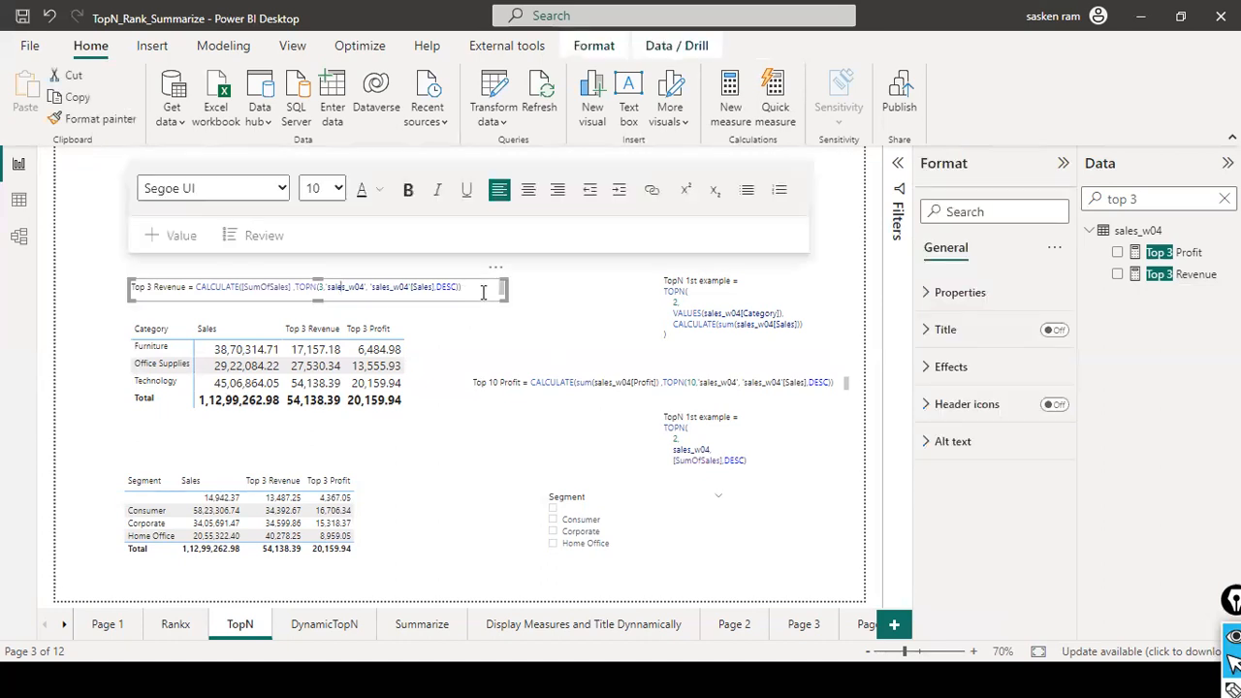
pyautogui.click(338, 287)
pyautogui.moveTo(461, 288); pyautogui.dragTo(320, 295)
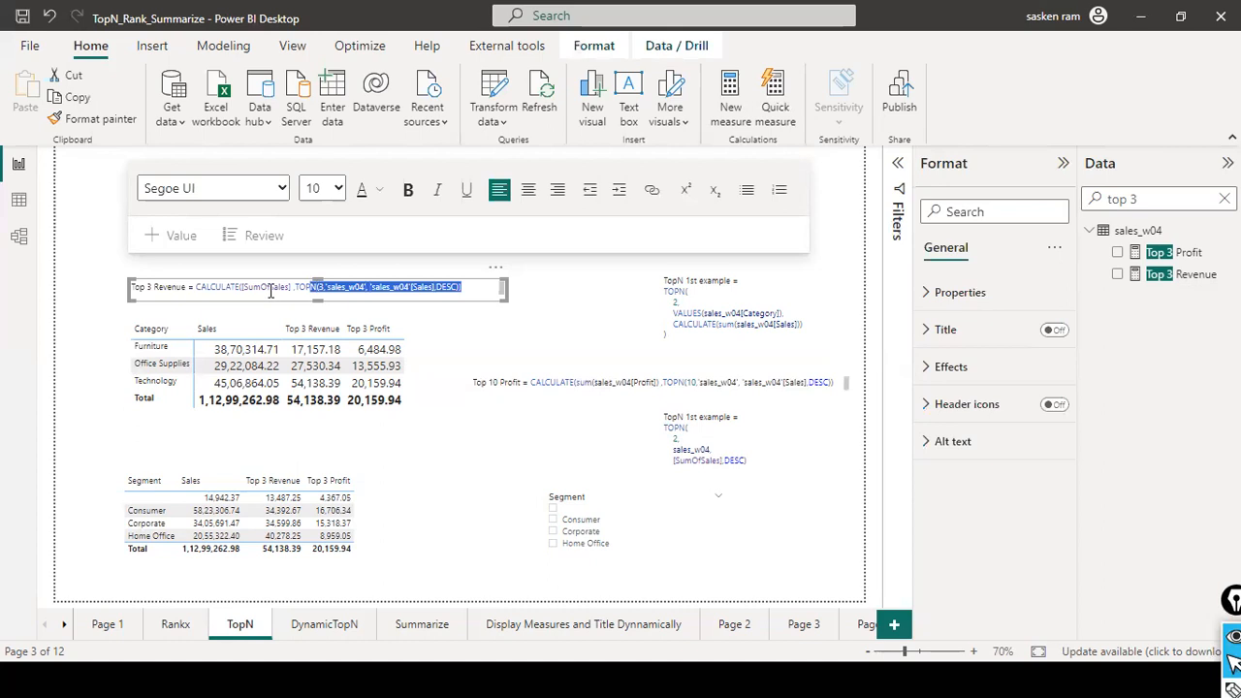
pyautogui.click(341, 287)
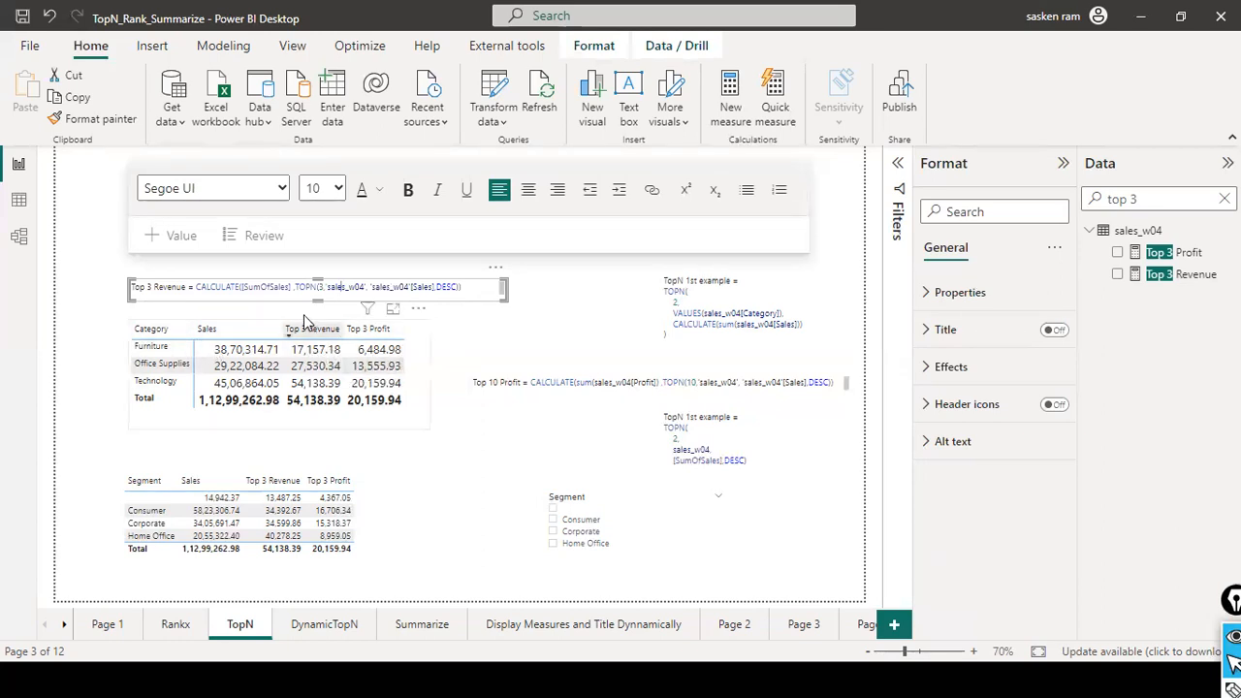
pyautogui.moveTo(299, 287); pyautogui.dragTo(452, 298)
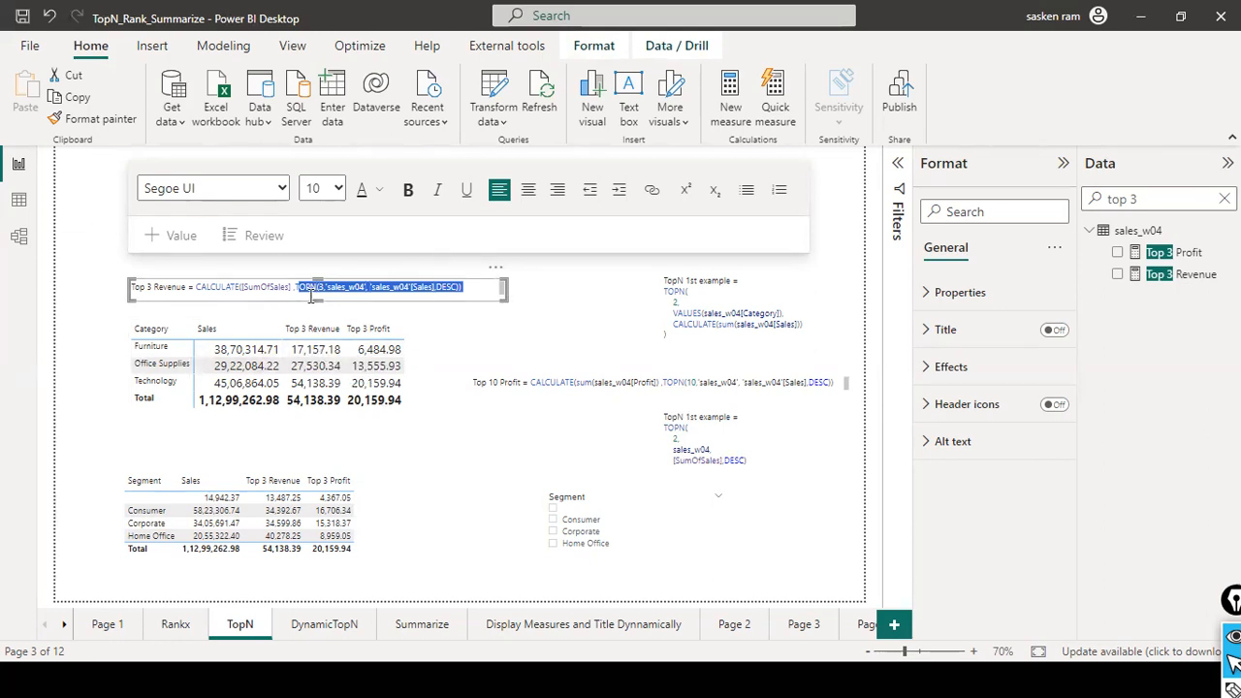
pyautogui.click(249, 288)
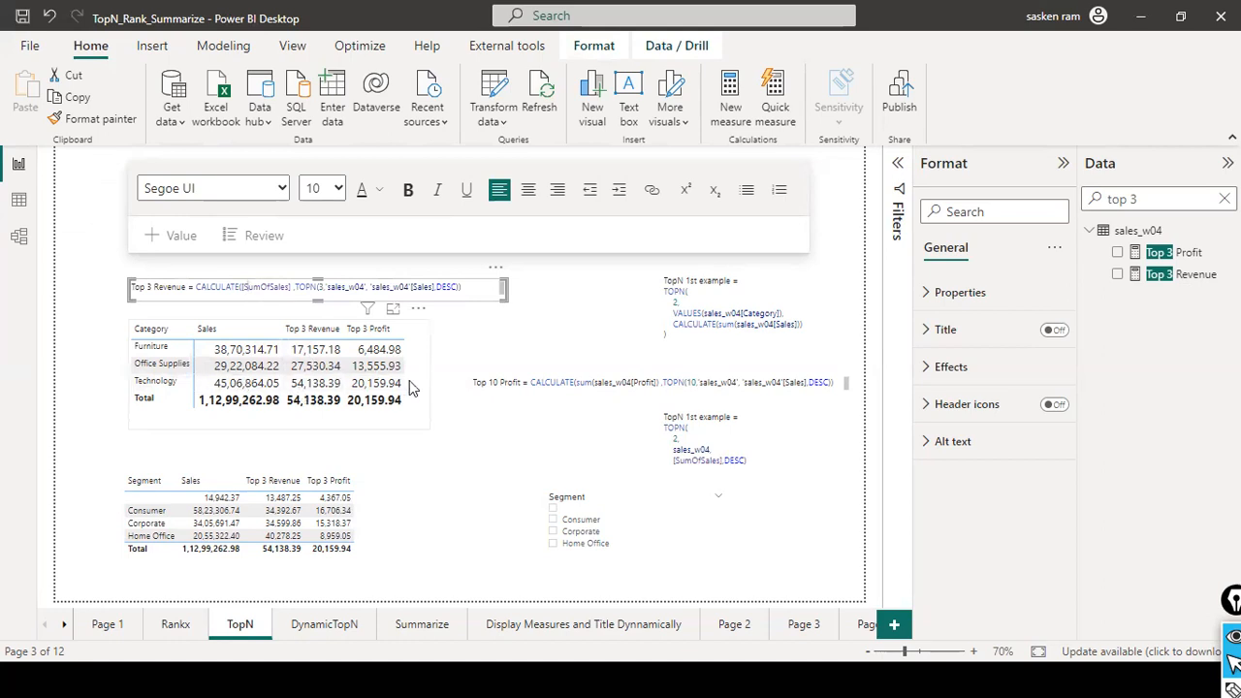
pyautogui.click(540, 330)
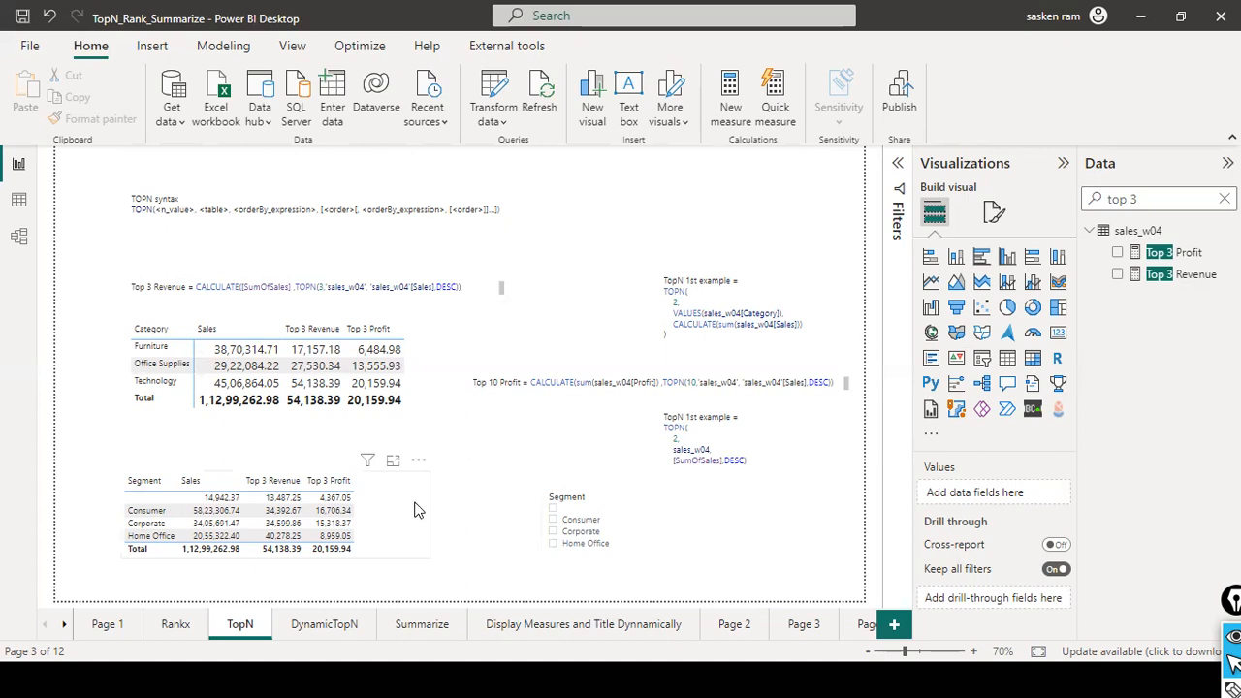
# Open the DynamicTopN page, select its Category table and clear the field search.
pyautogui.click(327, 626)
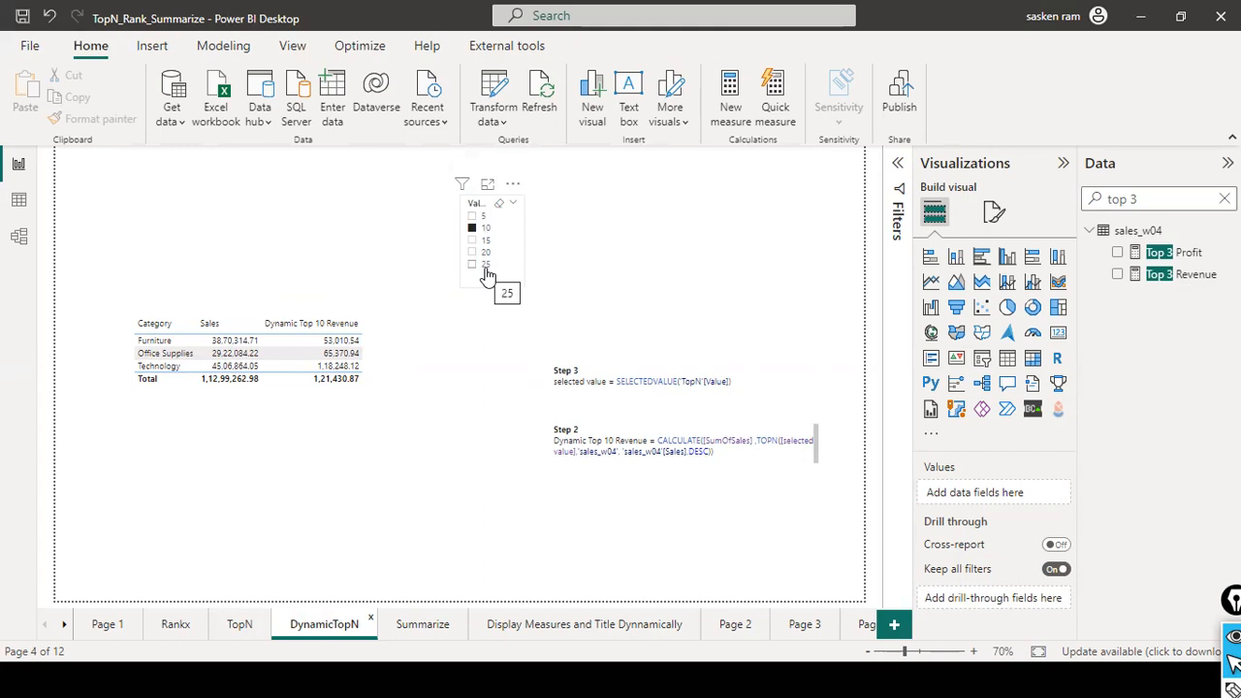
pyautogui.click(386, 379)
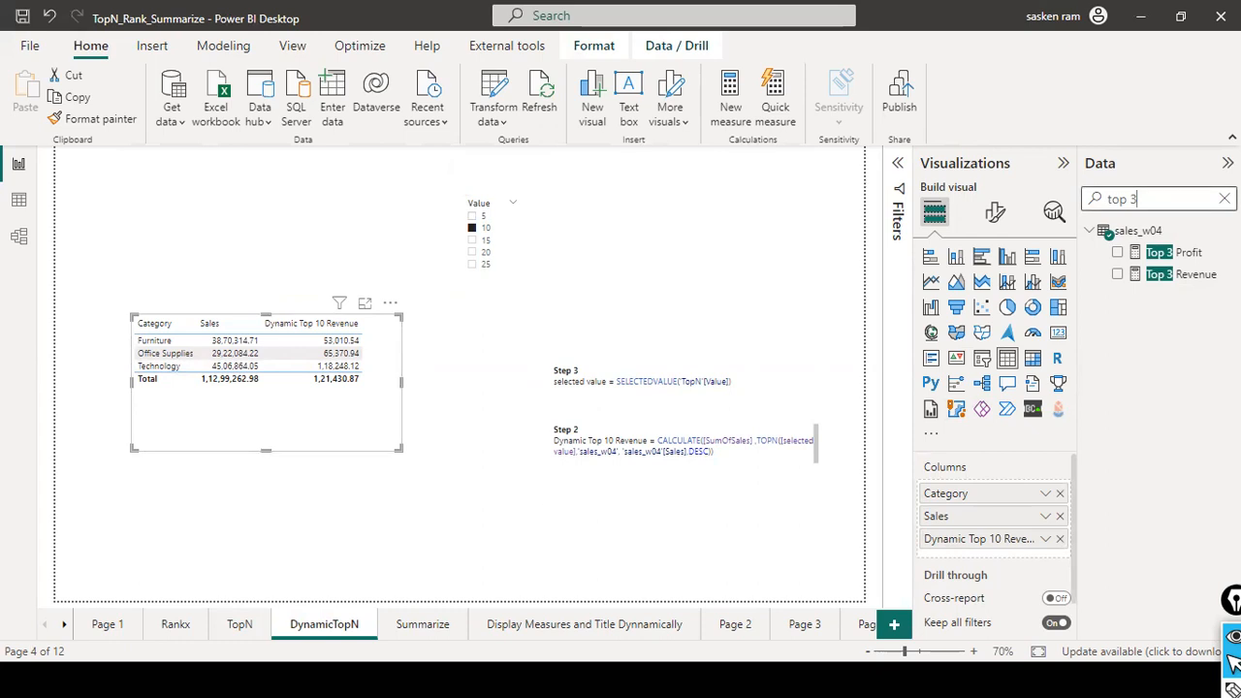
pyautogui.click(1224, 199)
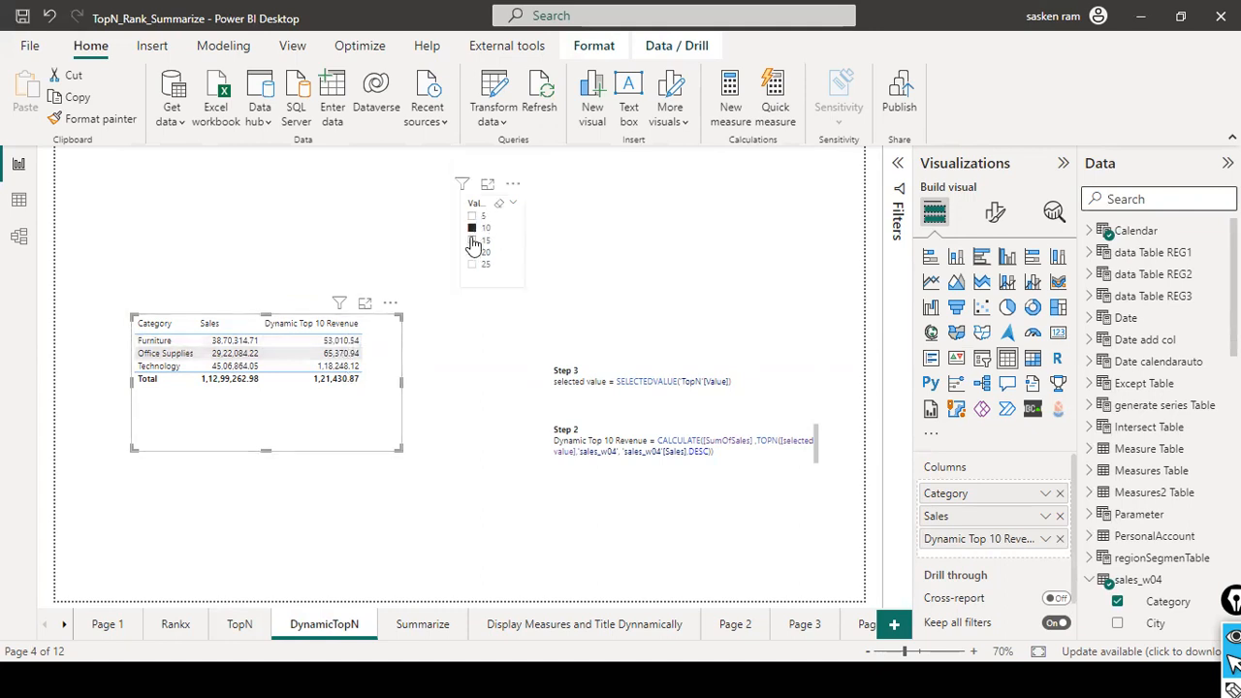
# Switch the Value slicer through 15, 20, 5 and back to 15 to compare the Dynamic Top 10 Revenue values.
pyautogui.click(472, 241)
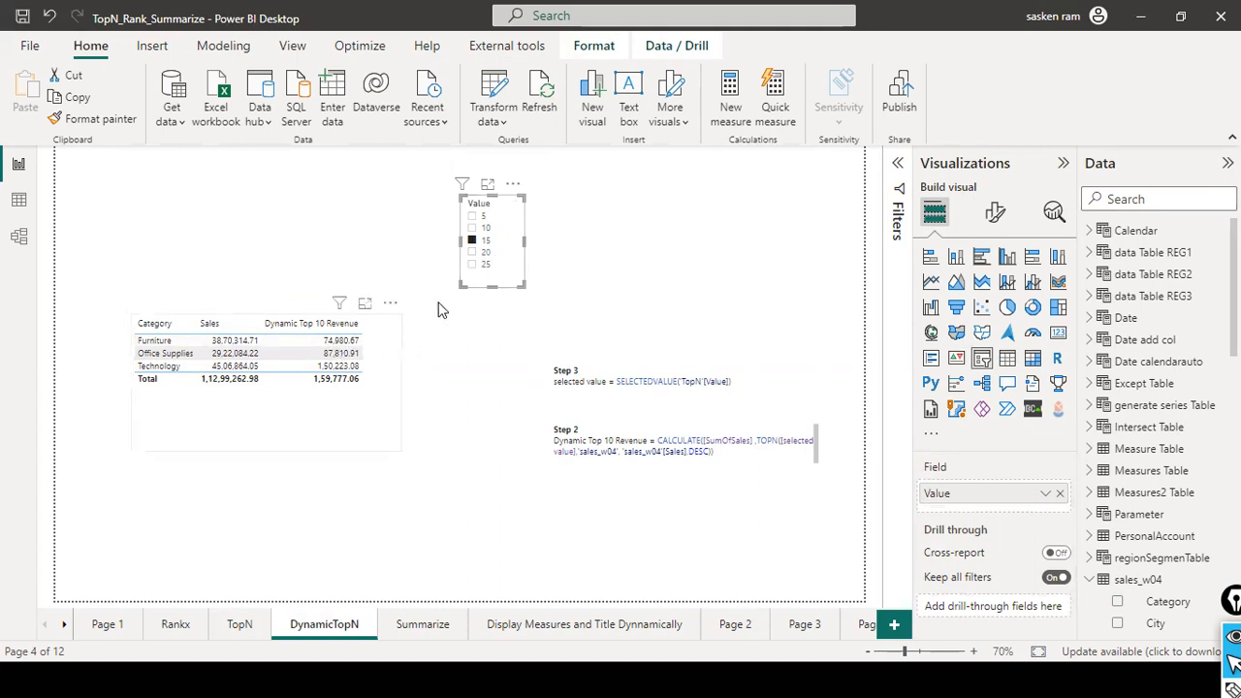
pyautogui.click(475, 252)
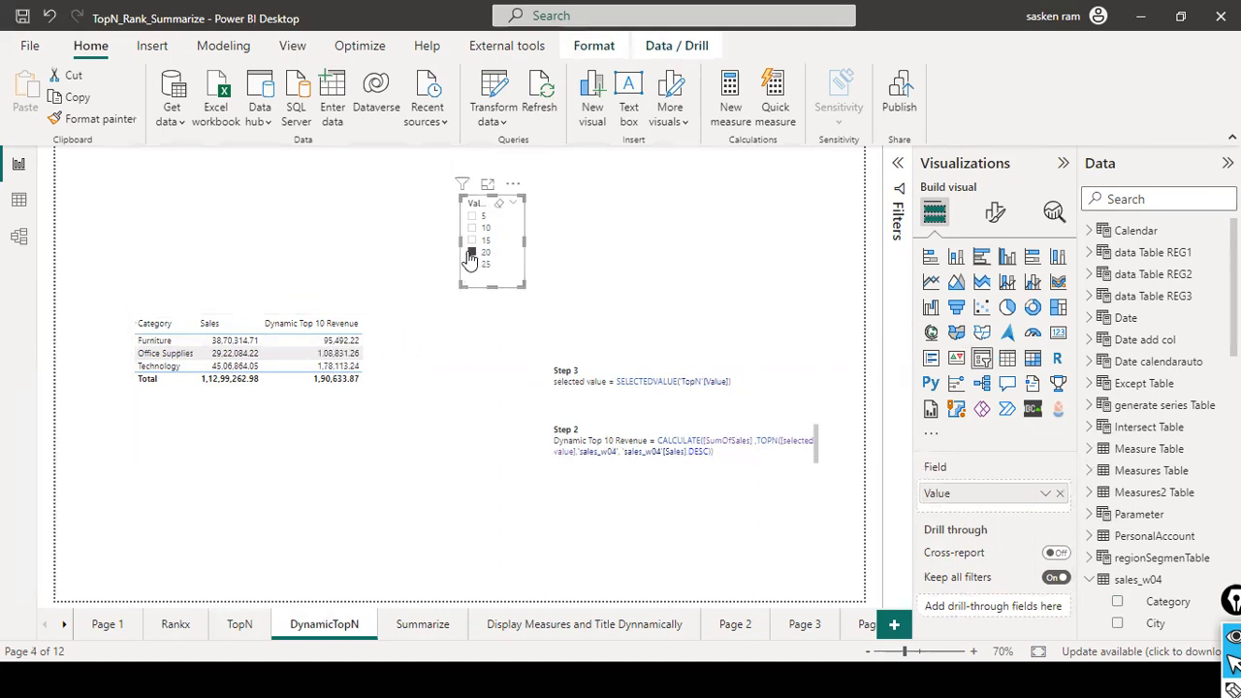
pyautogui.click(472, 217)
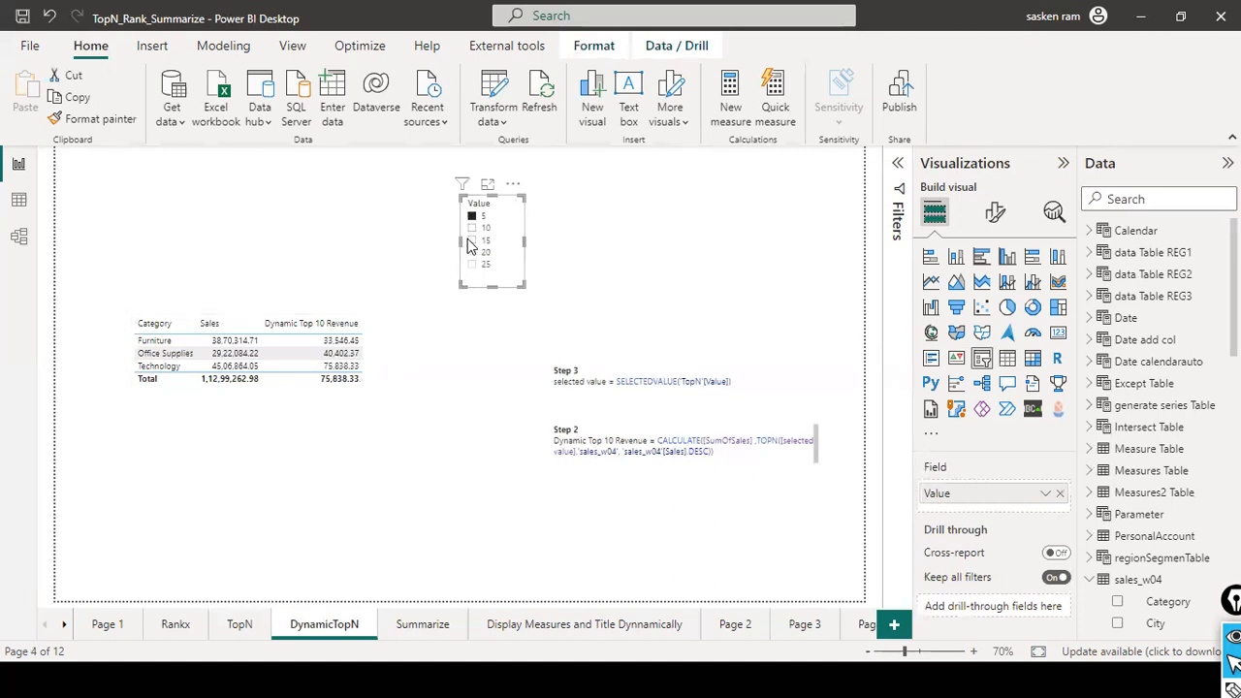
pyautogui.click(470, 240)
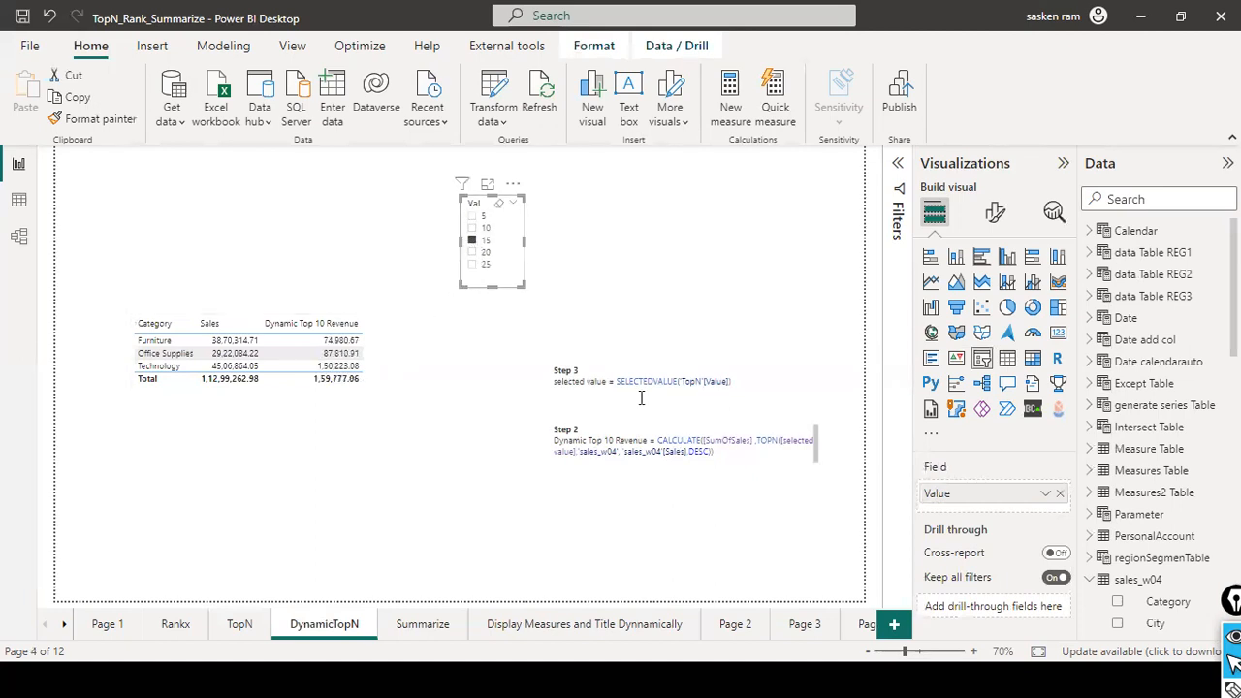
# Highlight the selected value argument of TOPN in the Step 2 text box and deselect the box.
pyautogui.moveTo(784, 442); pyautogui.dragTo(809, 447)
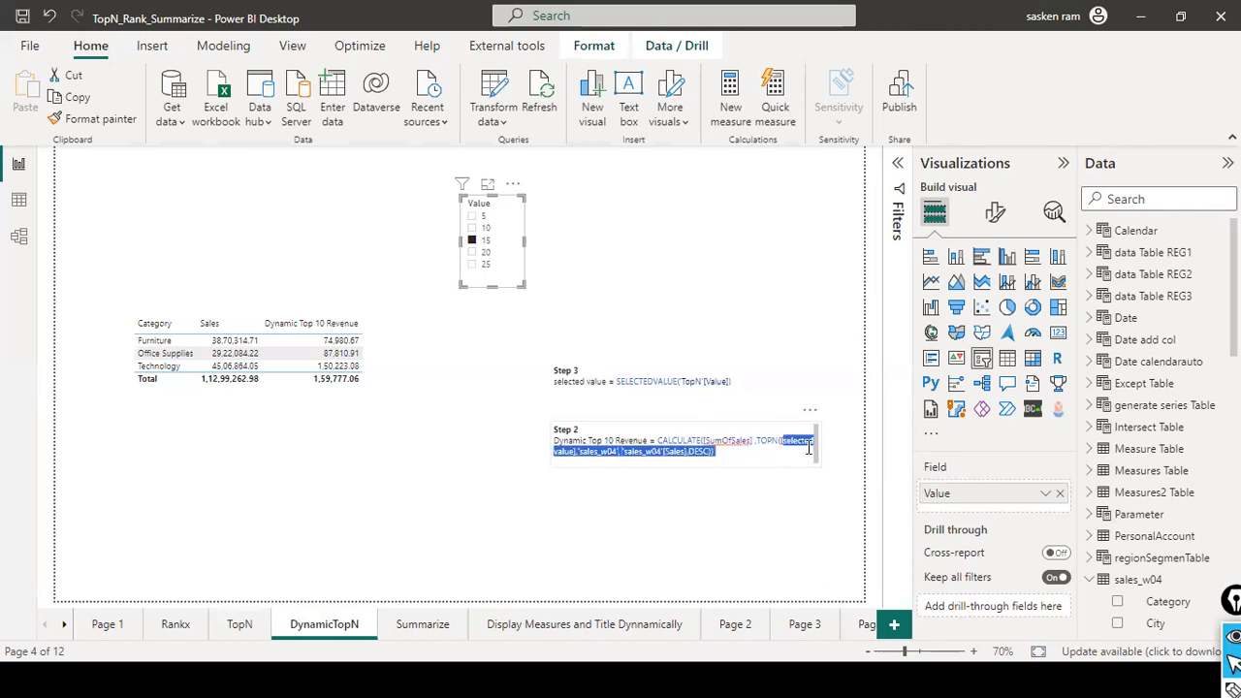
pyautogui.click(577, 455)
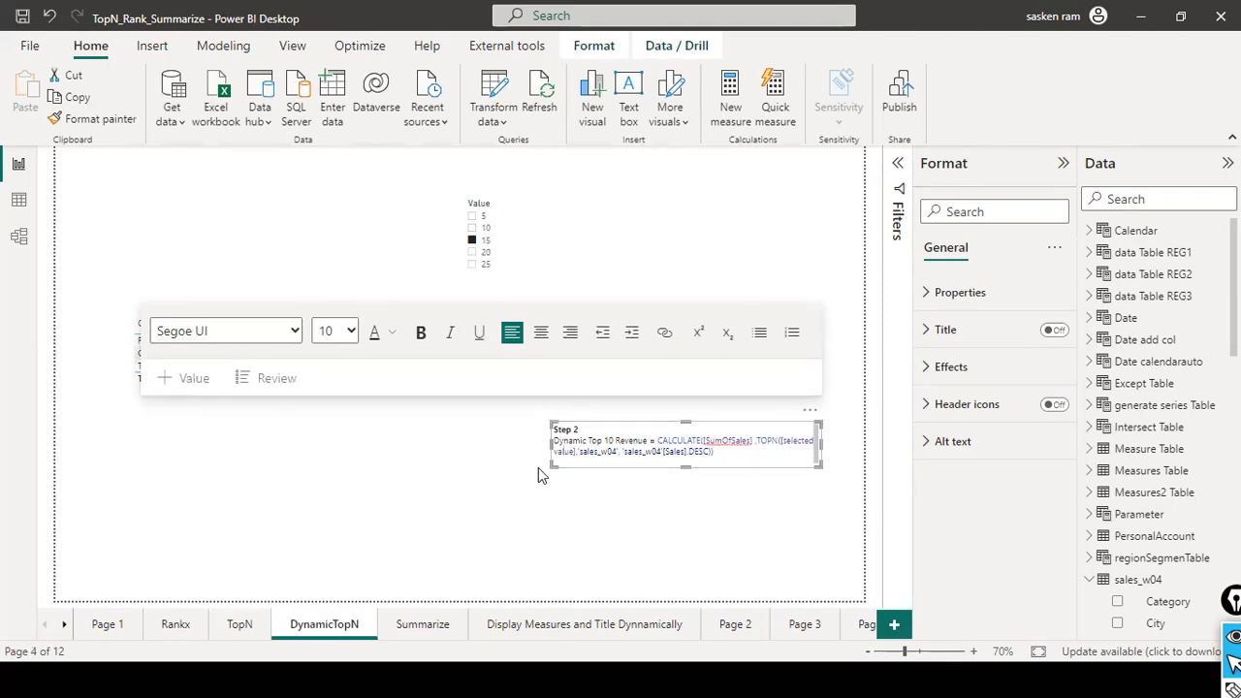
pyautogui.click(796, 259)
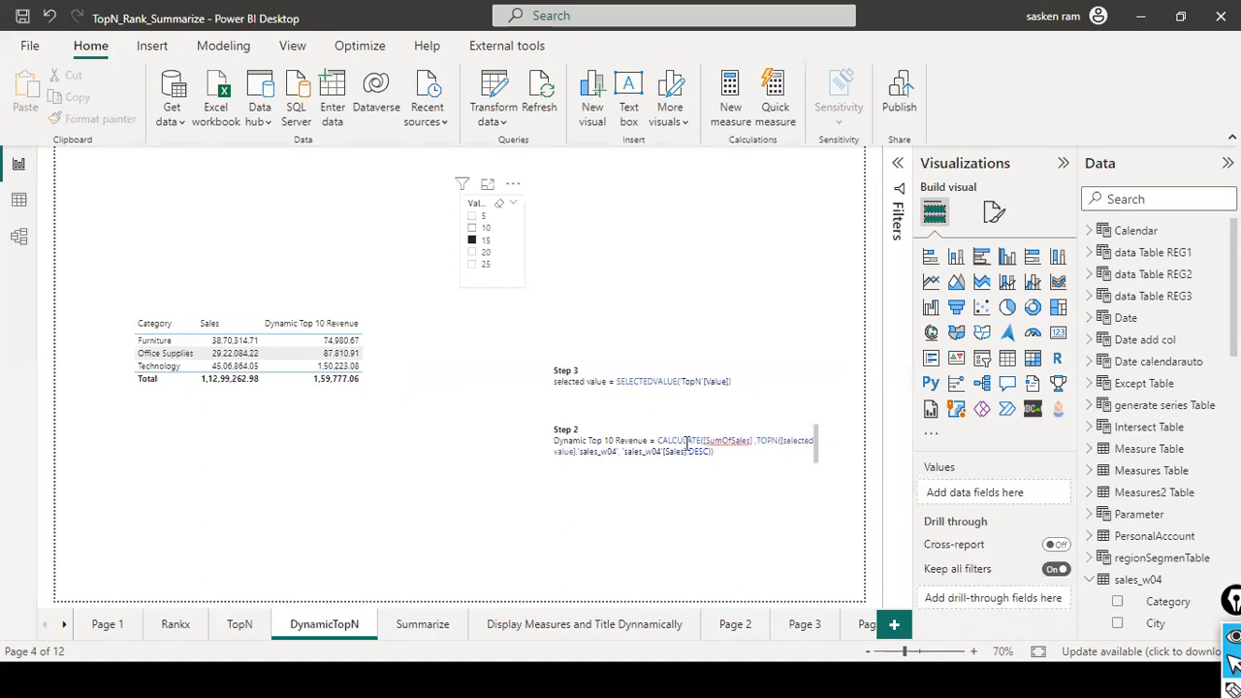
# Set the Value slicer on the DynamicTopN page to 10 and clear the visual selection.
pyautogui.click(472, 227)
pyautogui.click(274, 442)
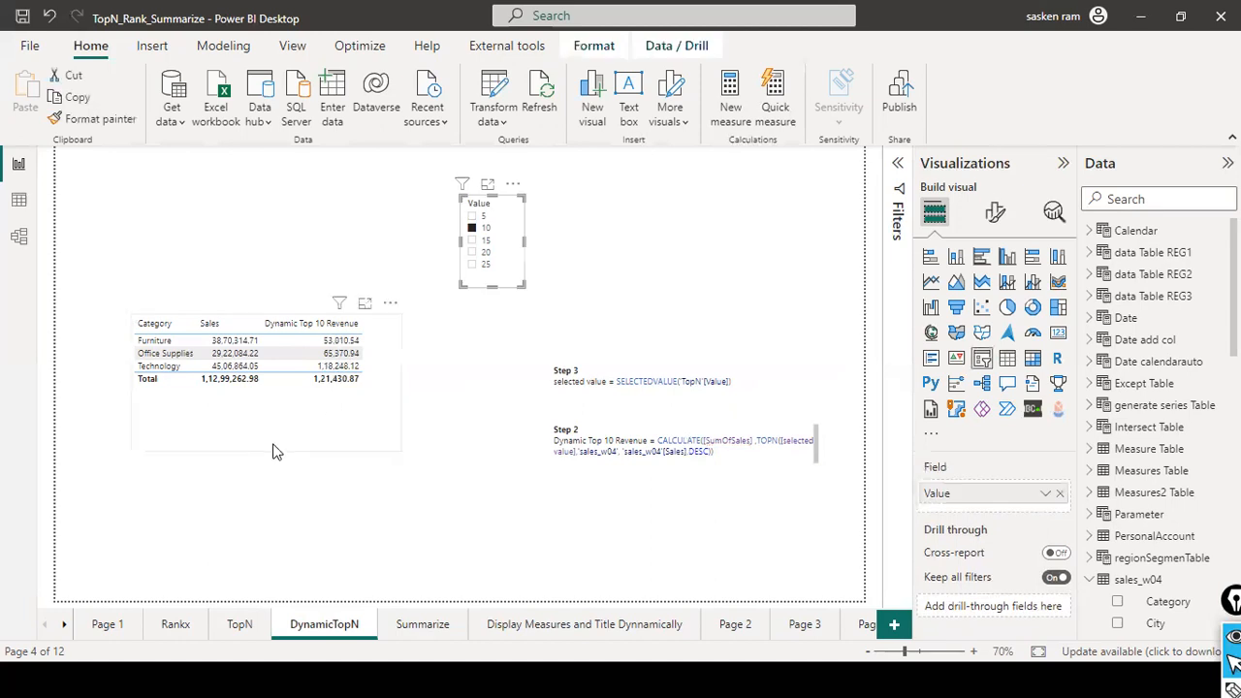
pyautogui.click(414, 502)
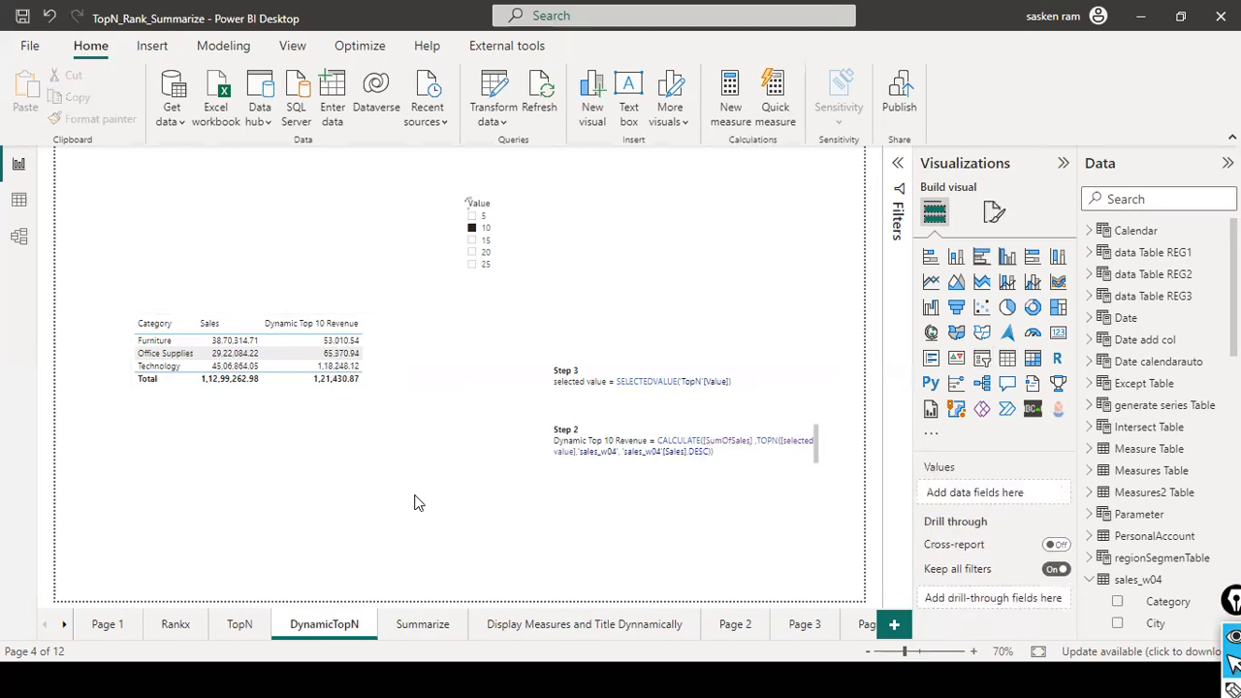